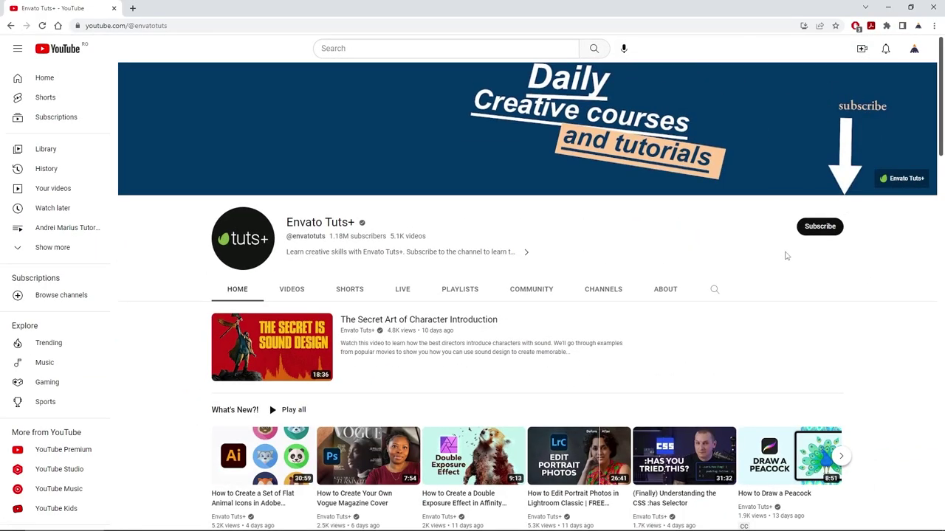
- Subscribe to the Envato Tuts+ channel and set its notifications to All
left_click(830, 228)
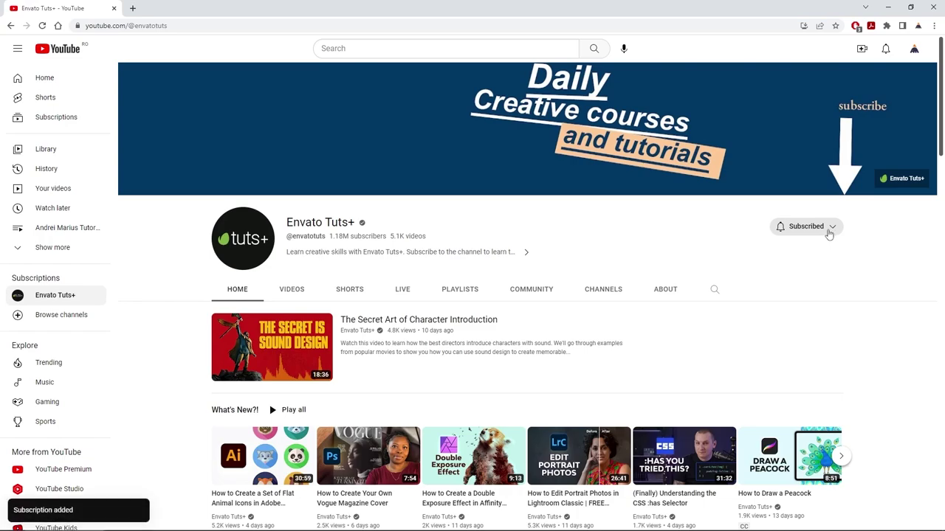
left_click(829, 235)
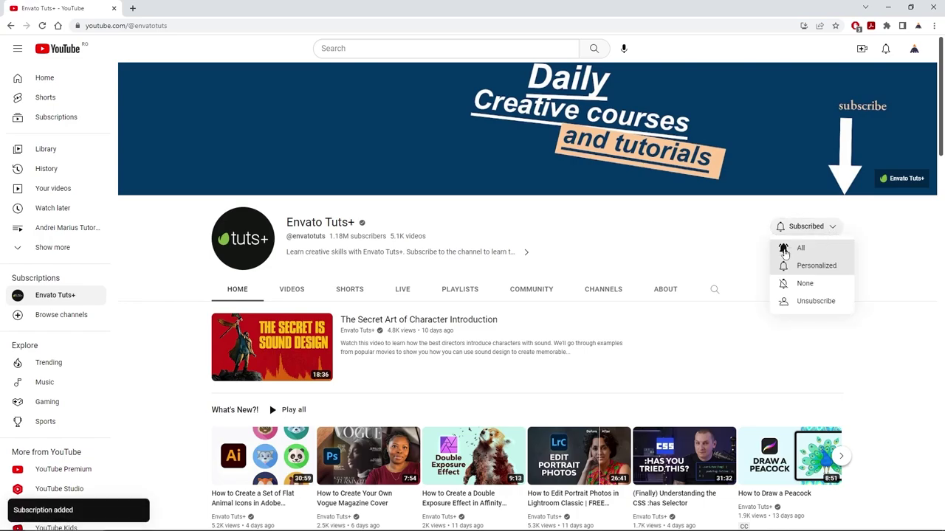
left_click(784, 255)
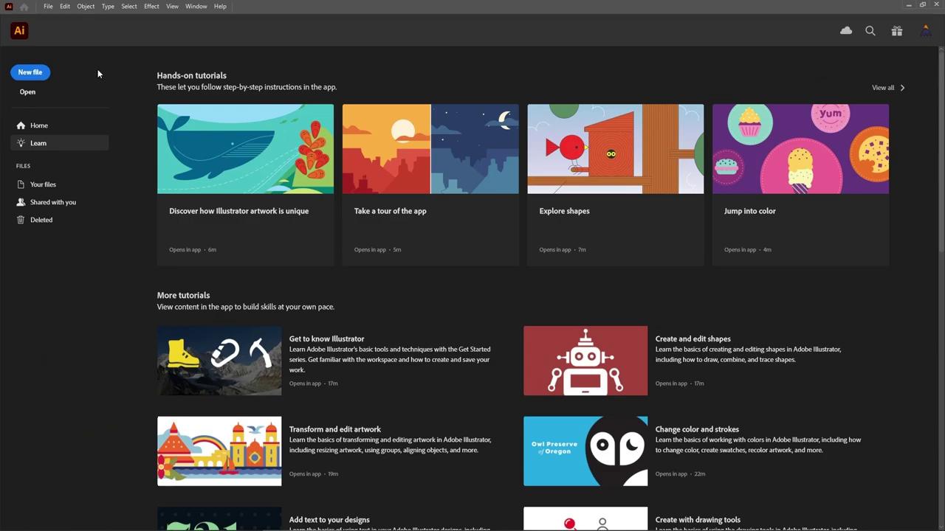
- In Illustrator, create a new 850 × 630 px document with pixel units, RGB color mode and 72 ppi raster effects
left_click(46, 79)
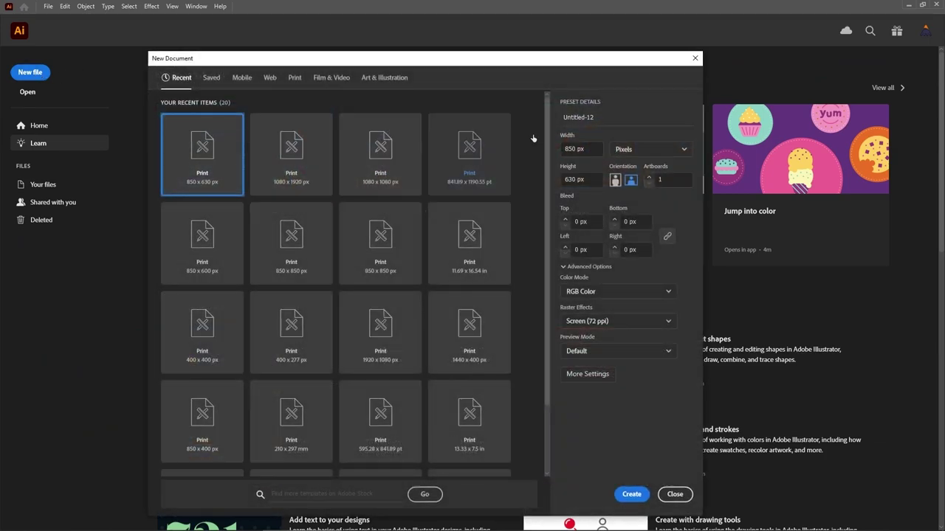
left_click(649, 149)
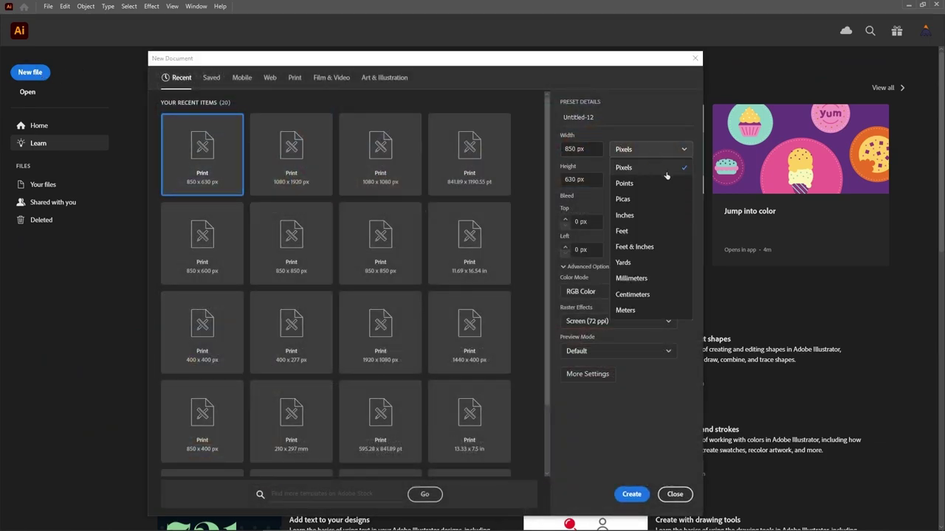
left_click(666, 171)
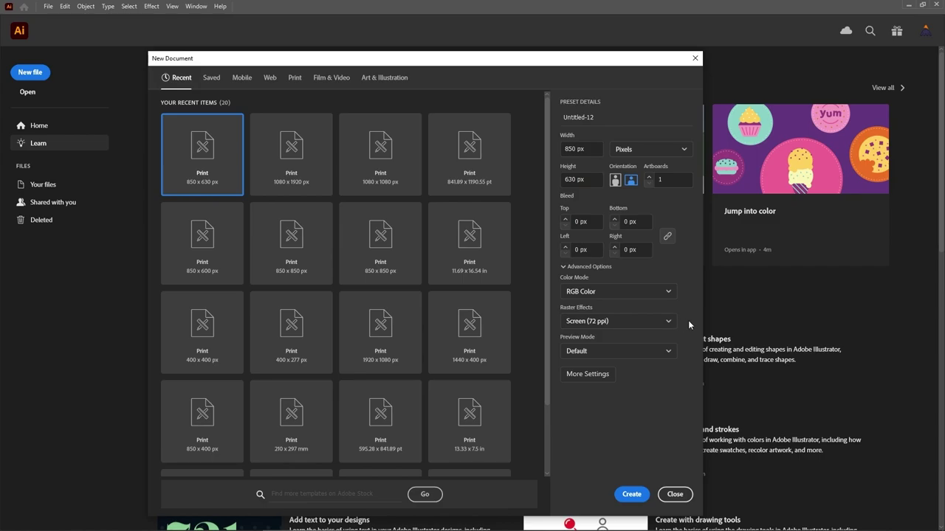
left_click(632, 494)
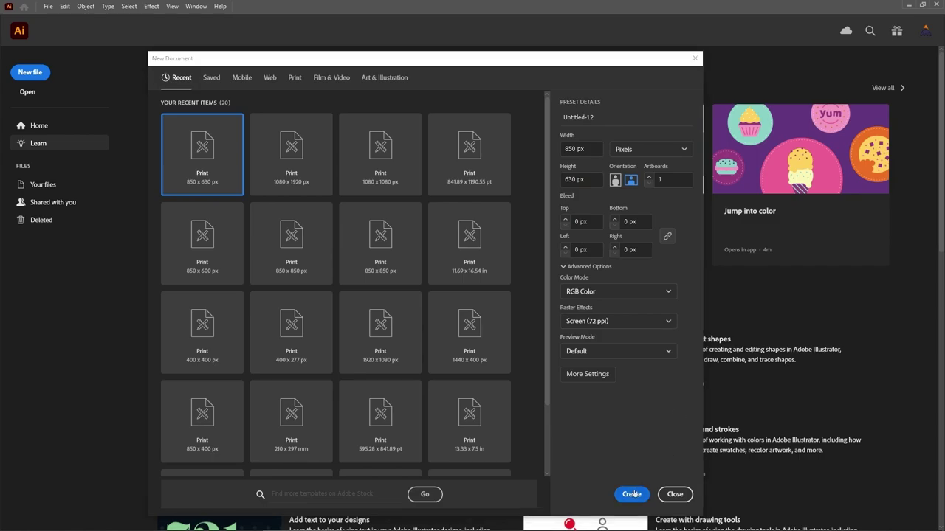
key("a")
key("ctrl+plus")
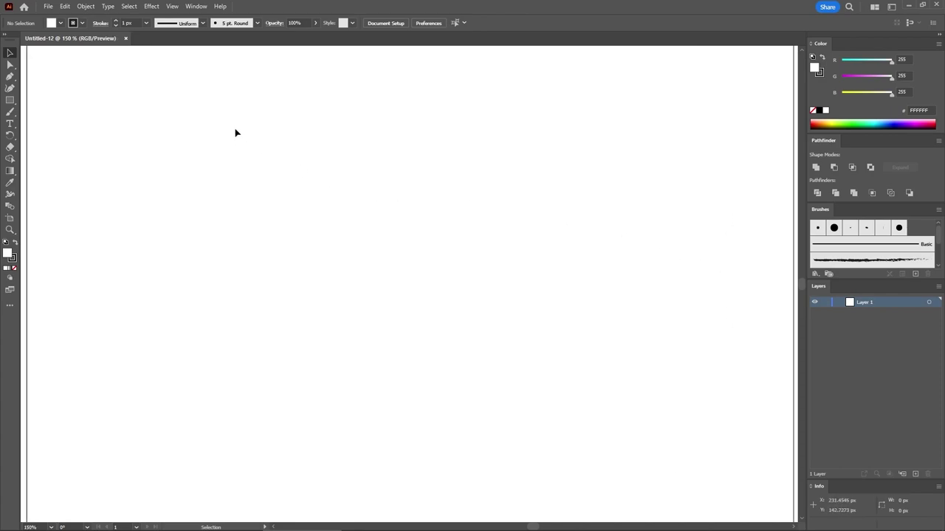
- Show the document grid and turn on Snap to Grid
left_click(203, 7)
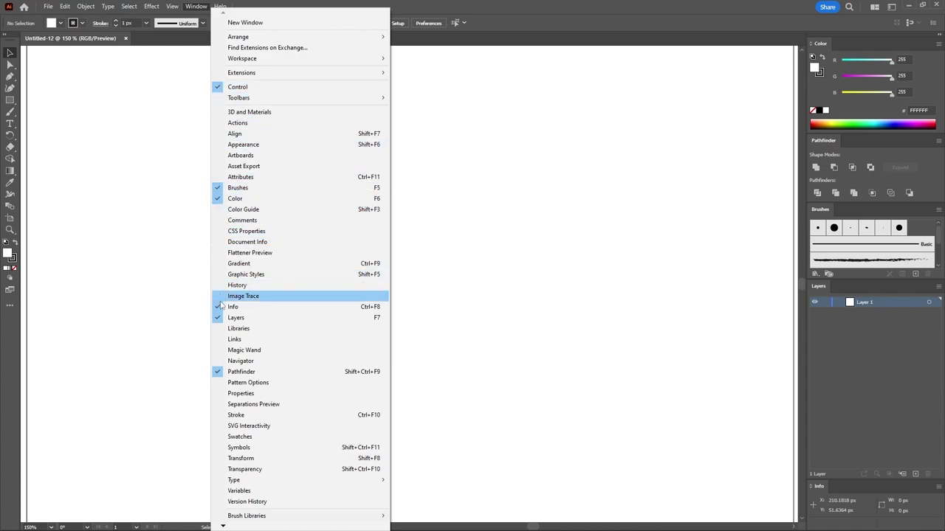
left_click(187, 198)
left_click(172, 6)
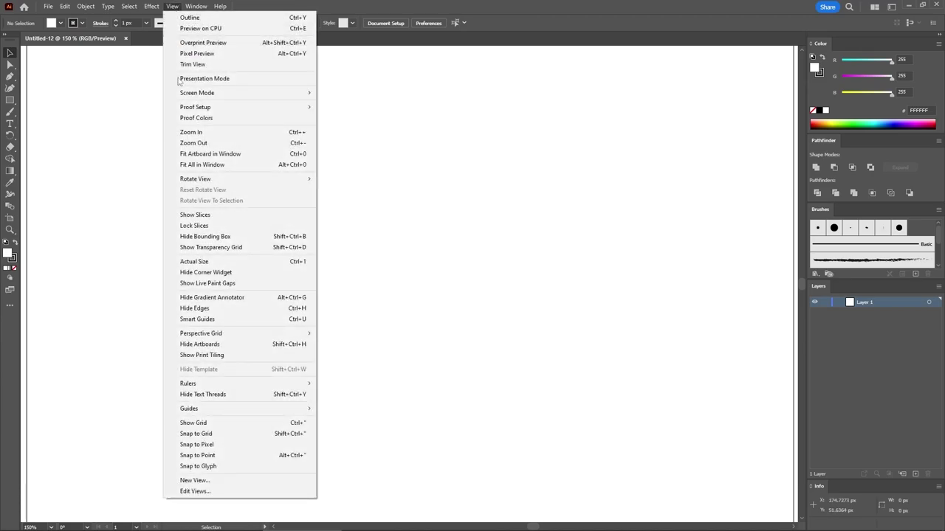
left_click(195, 424)
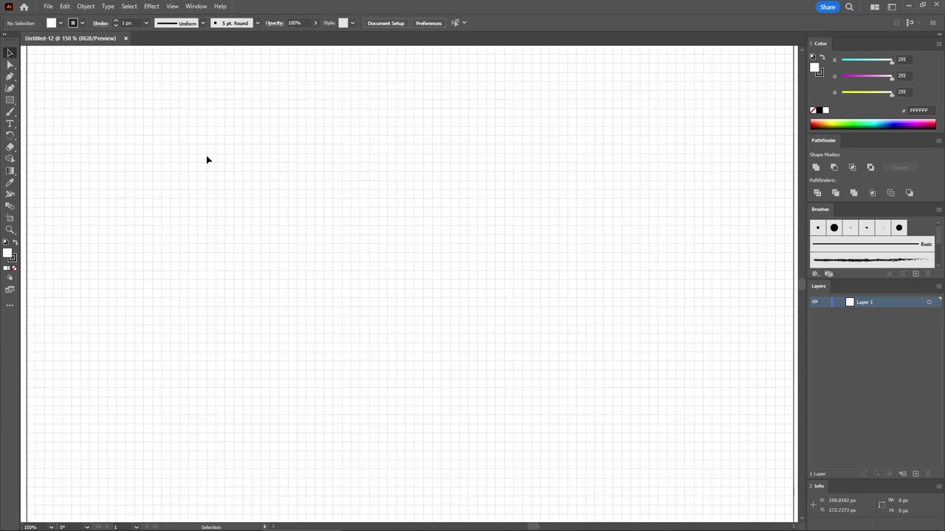
left_click(174, 7)
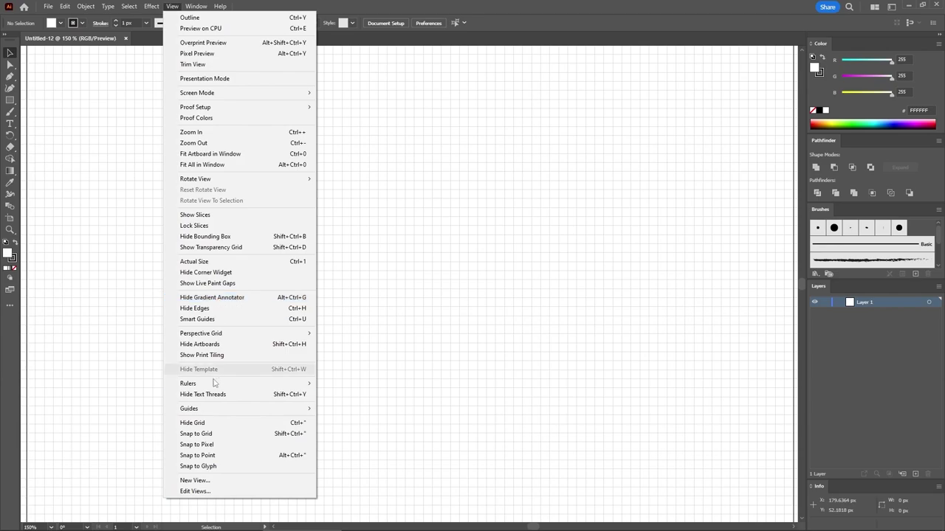
left_click(224, 435)
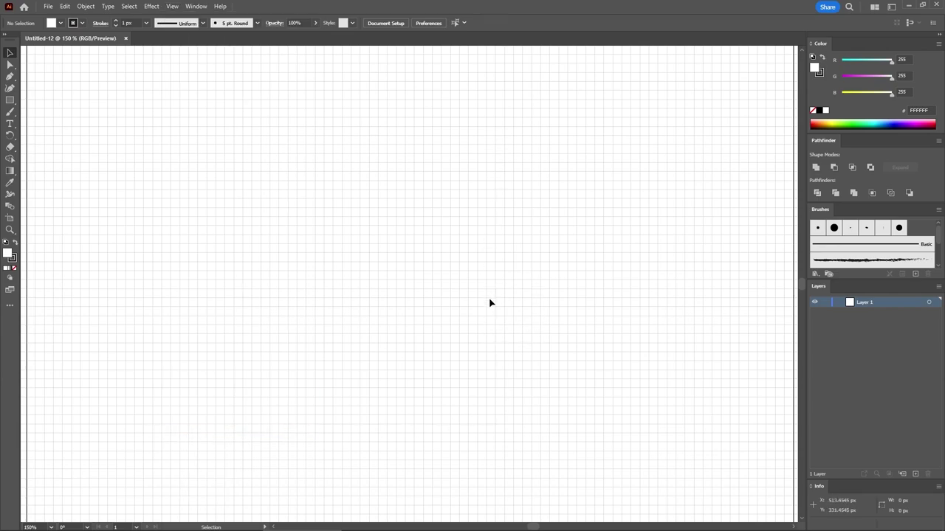
- Set the gridline spacing to 1 px in the Guides & Grid preferences and hide the grid
left_click(65, 6)
mouse_move(84, 319)
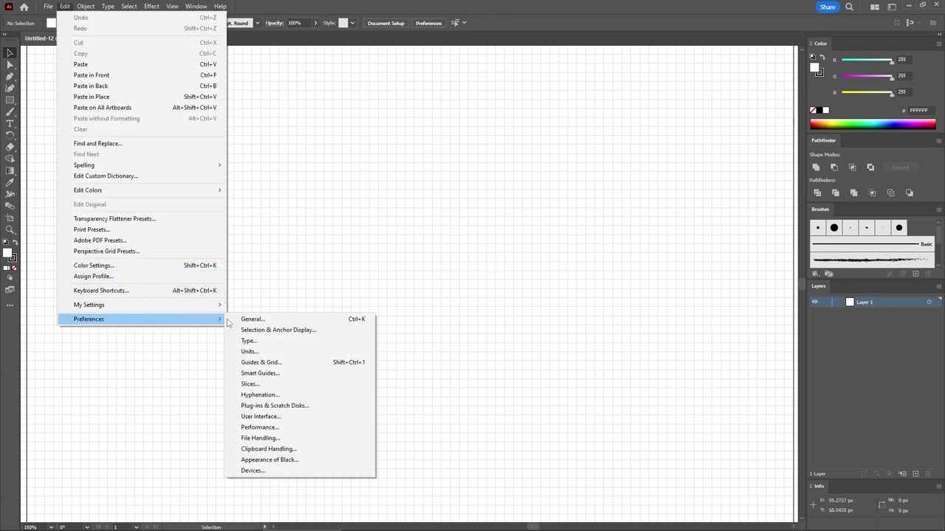
left_click(307, 358)
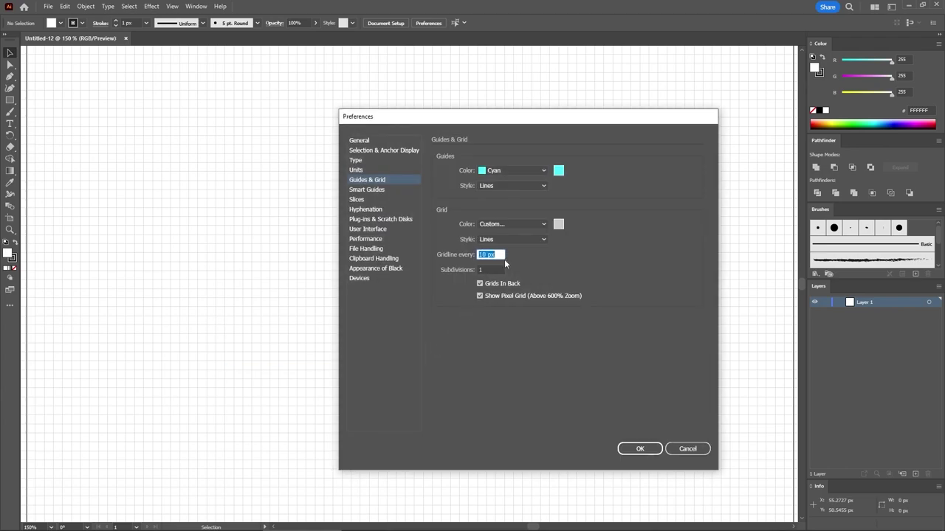
type("1")
left_click(641, 449)
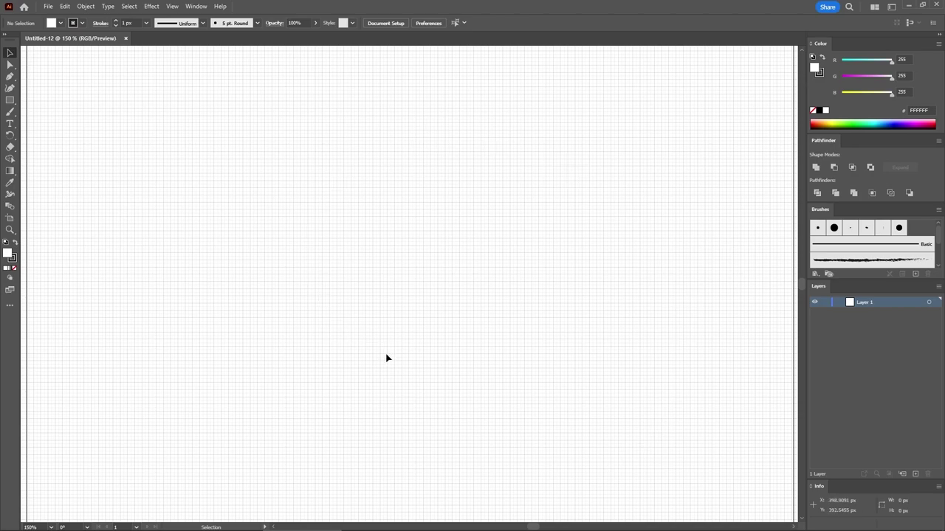
left_click(172, 6)
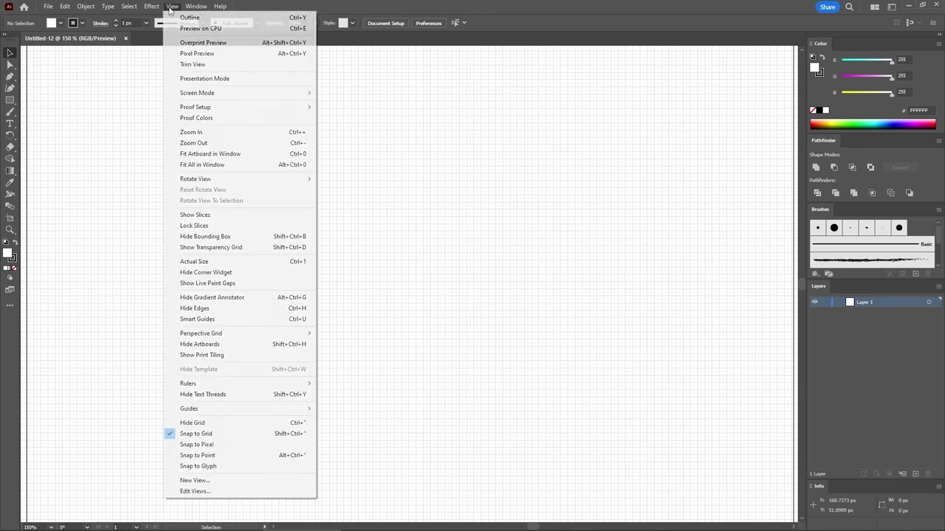
left_click(194, 423)
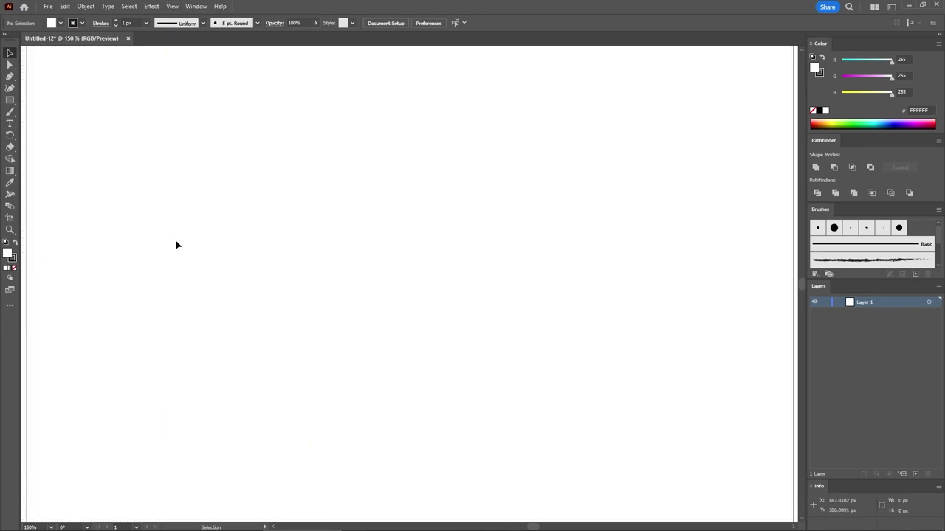
- Draw a test rectangle of about 333 × 161 px on the artboard with grid snapping on, and remove it
left_click(10, 100)
mouse_move(182, 151)
left_mouse_down()
mouse_move(422, 279)
mouse_move(448, 282)
mouse_move(445, 298)
mouse_move(484, 297)
left_mouse_up()
left_click(172, 6)
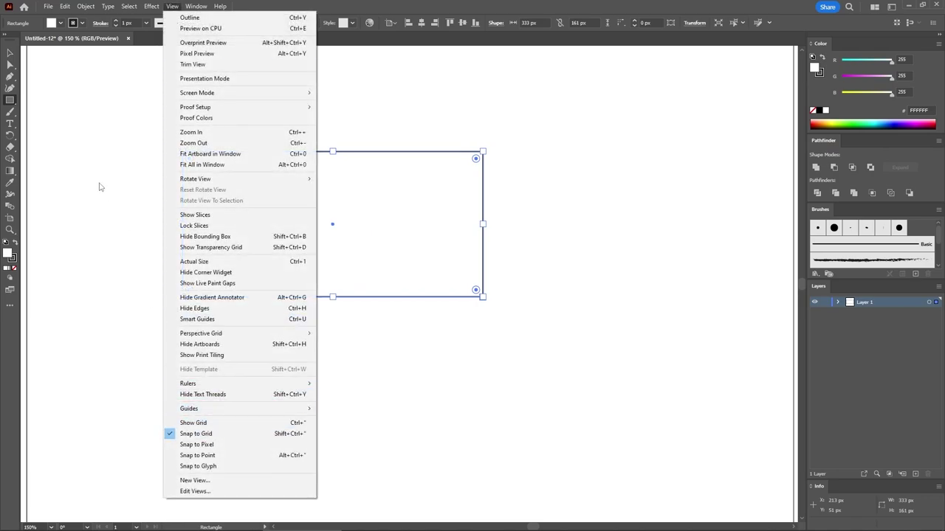
left_click(11, 54)
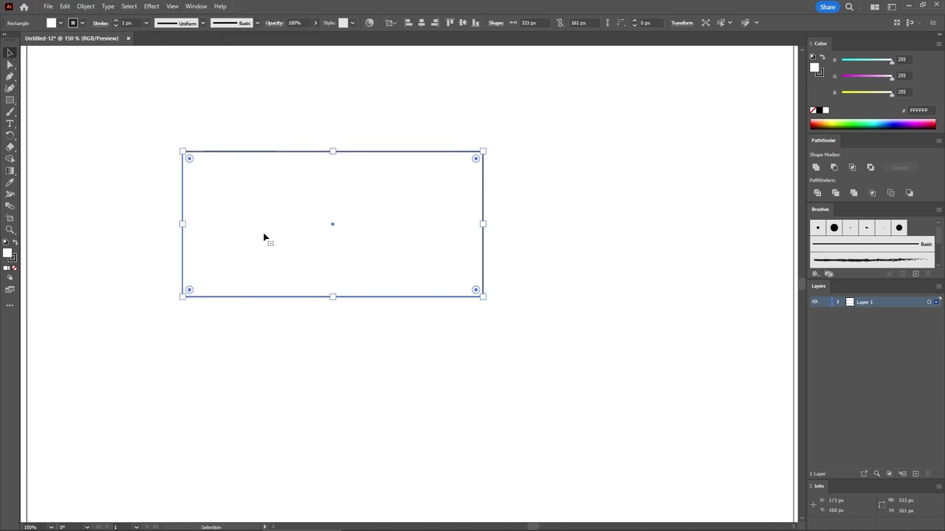
left_click(120, 170)
- Create a 540 × 10 px rectangle on the artboard with the Rectangle tool
left_click(11, 100)
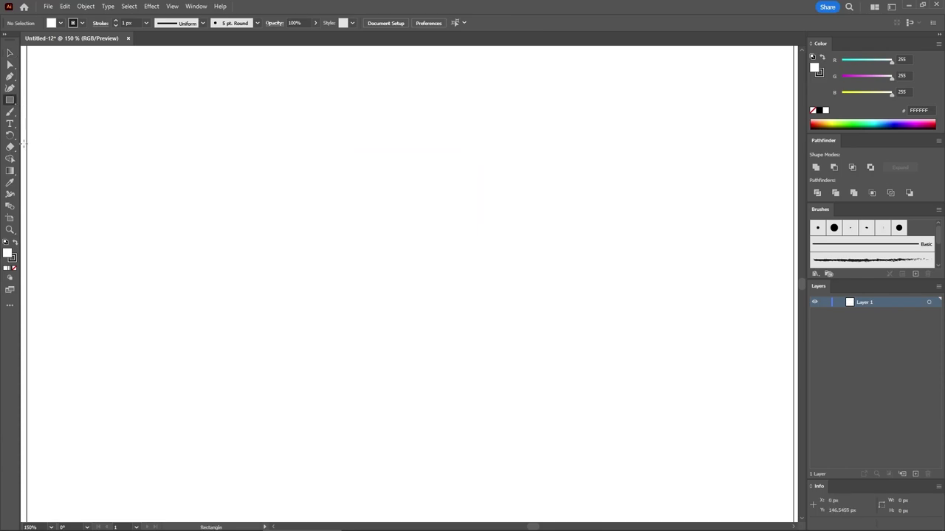
left_click(209, 214)
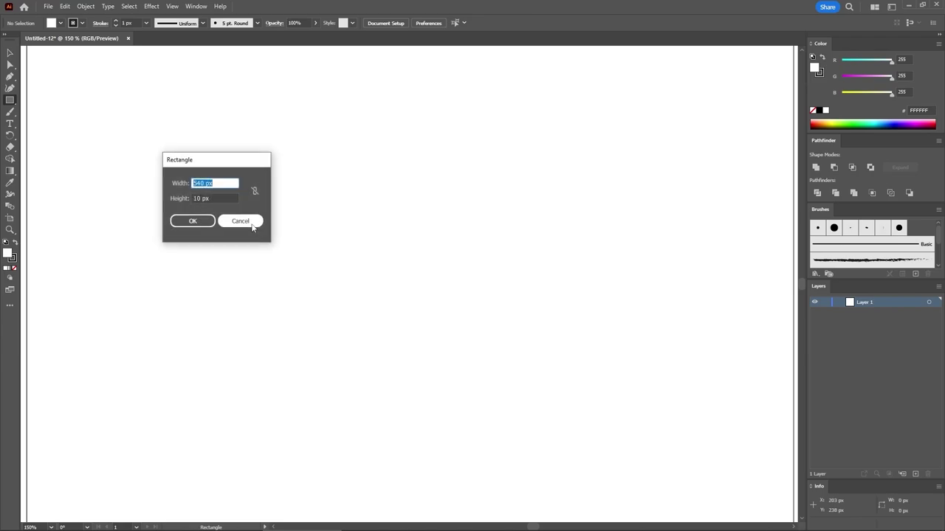
type("540")
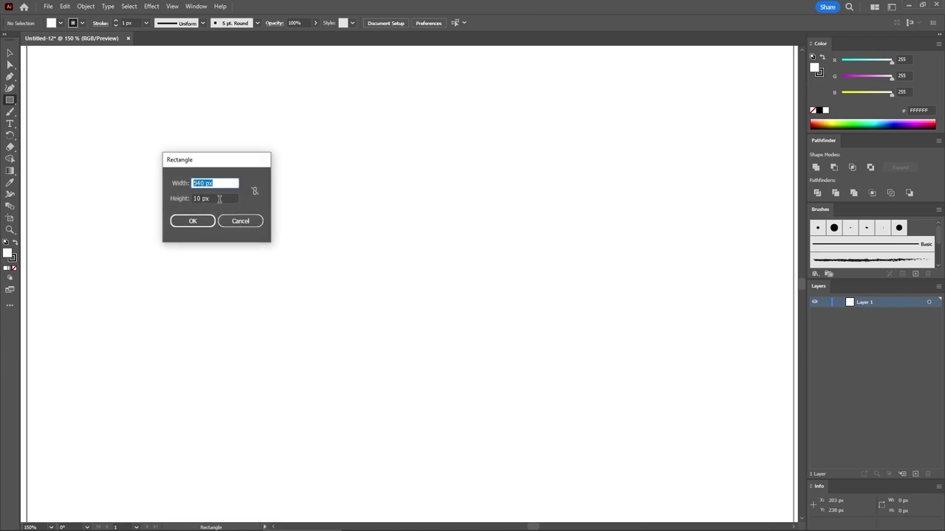
key("Tab")
left_click(189, 224)
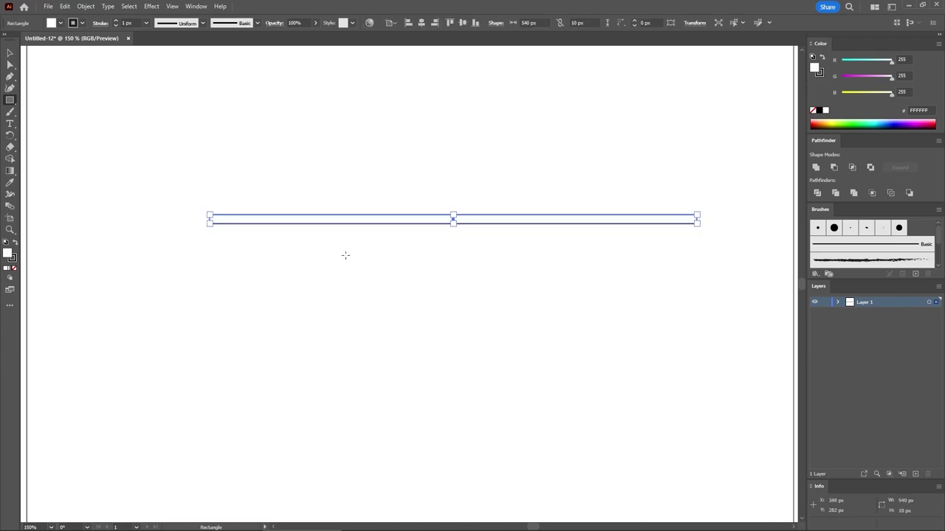
- Remove the long rectangle's stroke and set its fill to R 208, G 118, B 65
left_click(14, 259)
left_click(15, 269)
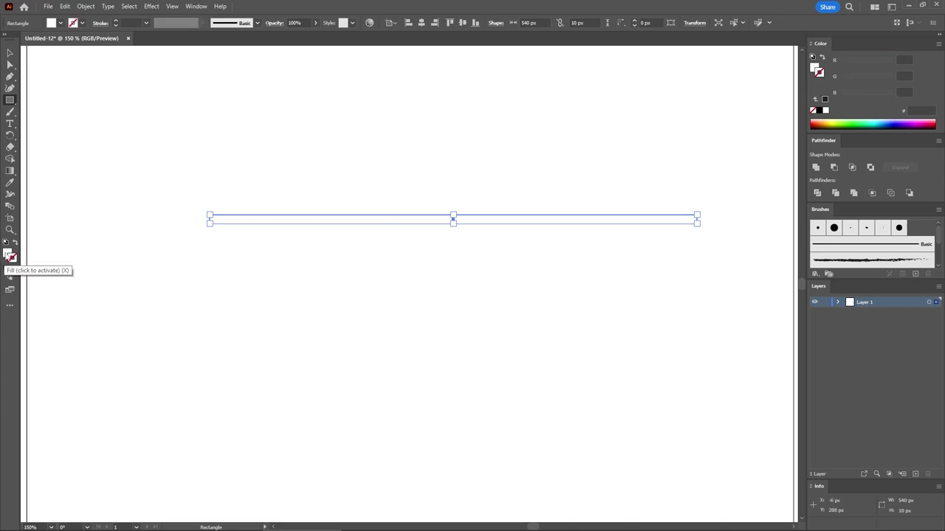
left_click(7, 255)
left_click(907, 59)
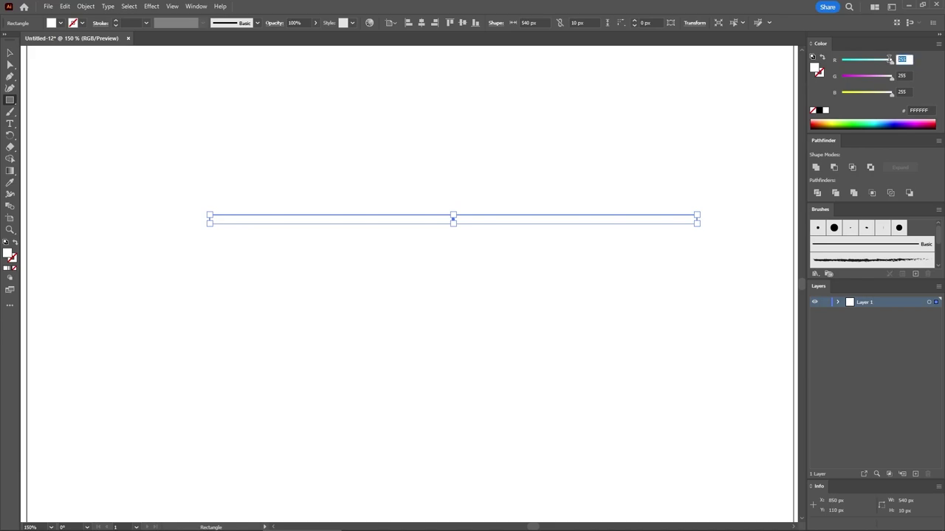
type("20")
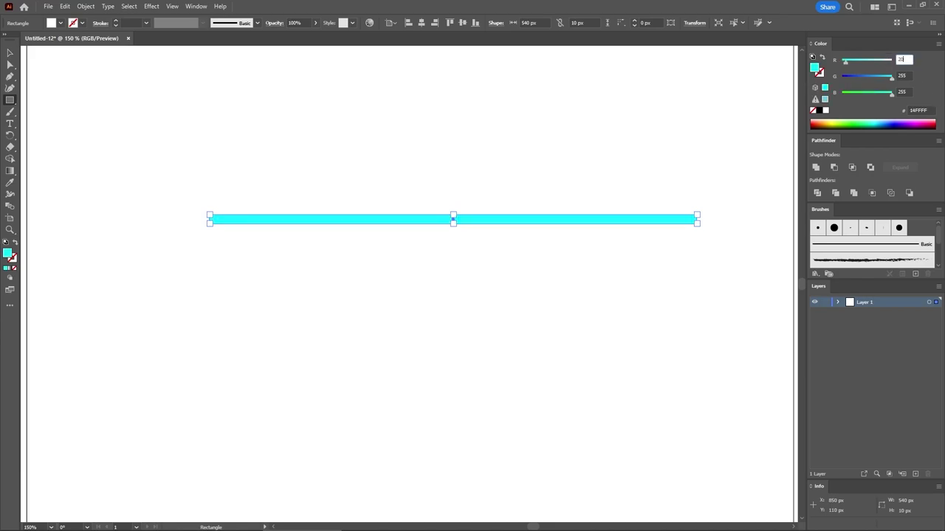
type("8")
key("Tab")
type("11")
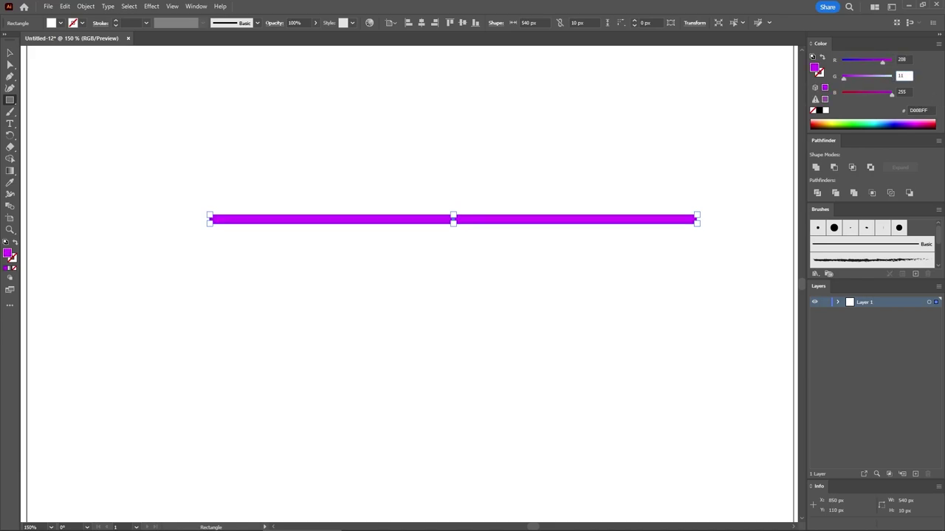
type("8")
key("Tab")
type("65")
key("Return")
- Move the orange rectangle to X 155 px, Y 280 px so it sits horizontally centered on the artboard
left_click(12, 55)
left_click_drag(498, 223, 473, 246)
key("shift+Left")
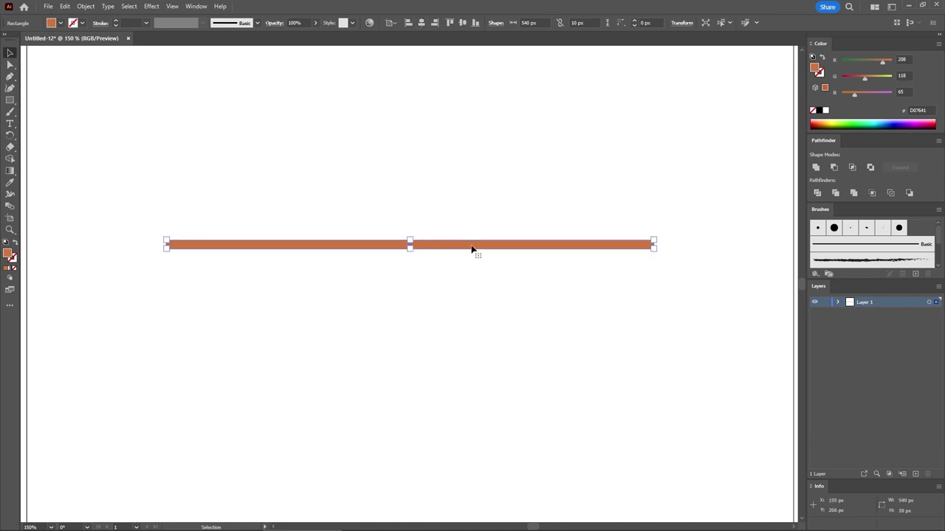
key("Down")
key("Down")
key("Down")
key("Down")
key("Down")
key("Down")
key("Down")
key("Down")
key("Down")
key("Down")
key("Down")
key("Down")
key("Down")
key("Down")
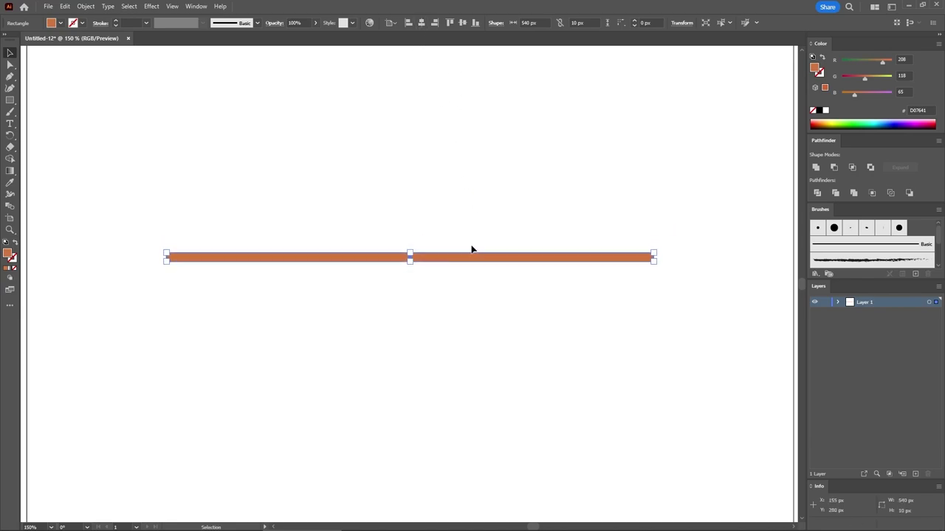
- Duplicate the orange rectangle in place and shorten the front copy to 450 px wide from its left end
key("a")
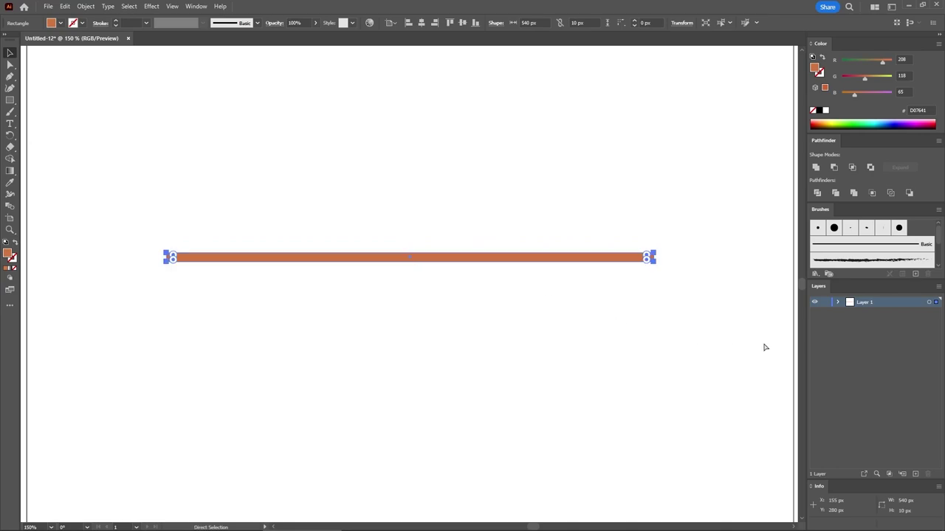
left_click(837, 302)
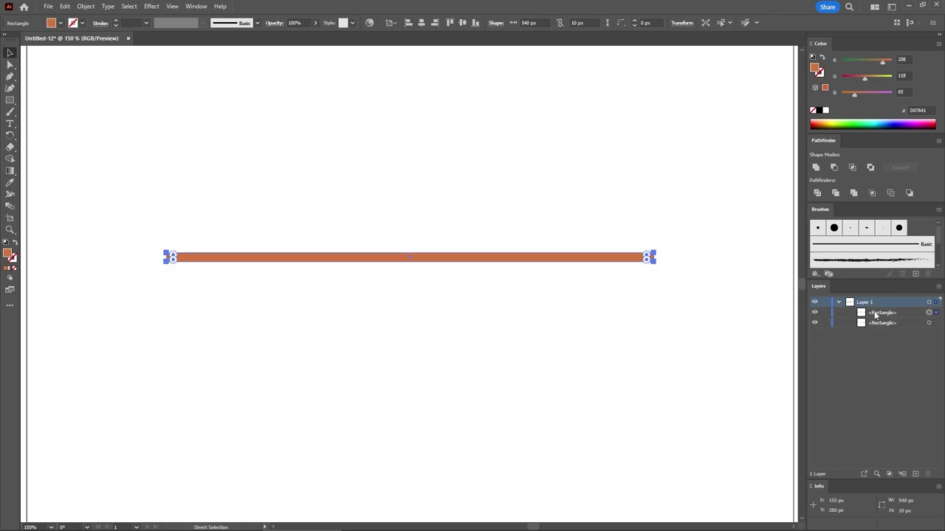
key("v")
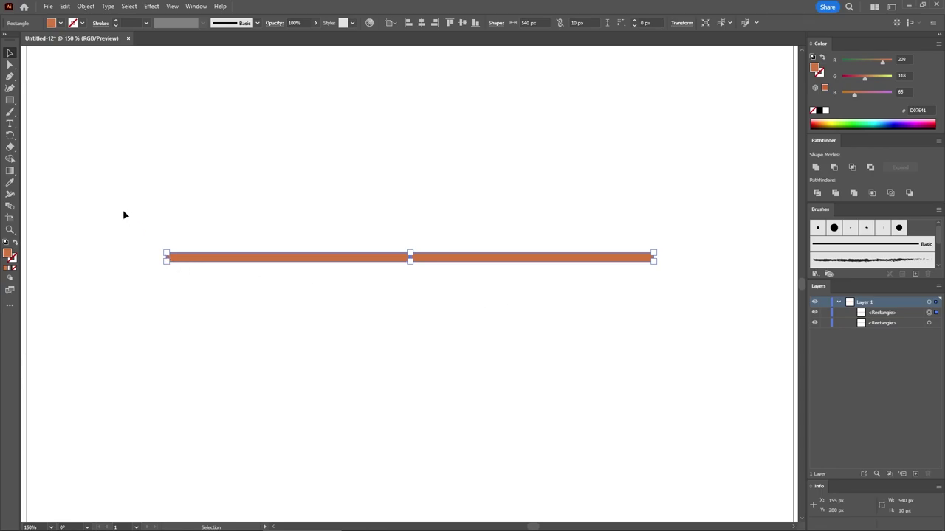
left_click_drag(166, 256, 247, 256)
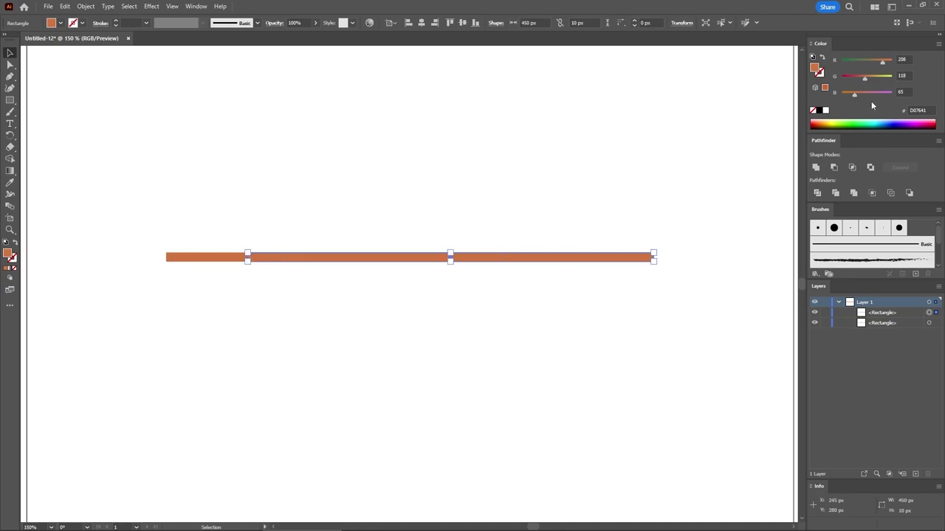
- Set the fill of the shorter front rectangle to R 222, G 135, B 81
left_click(904, 59)
type("222")
key("Tab")
type("135")
key("Tab")
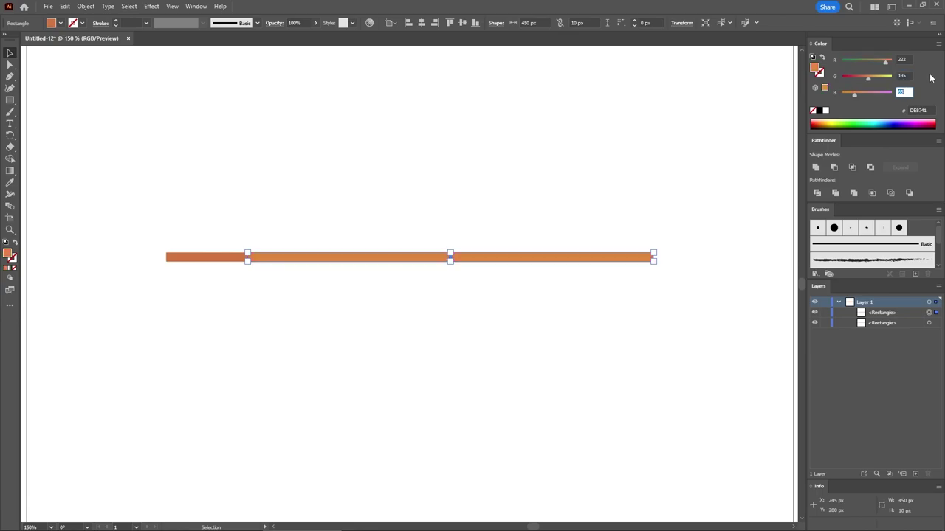
type("81")
key("Return")
- Round the corners of both orange rectangles to the maximum radius with the Direct Selection tool
left_click_drag(443, 212, 260, 319)
left_click(14, 65)
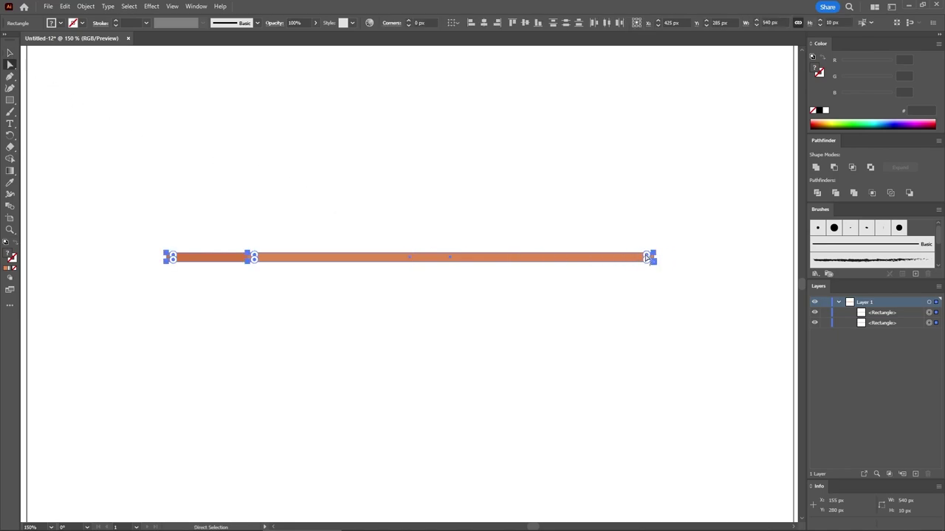
left_click_drag(647, 256, 618, 286)
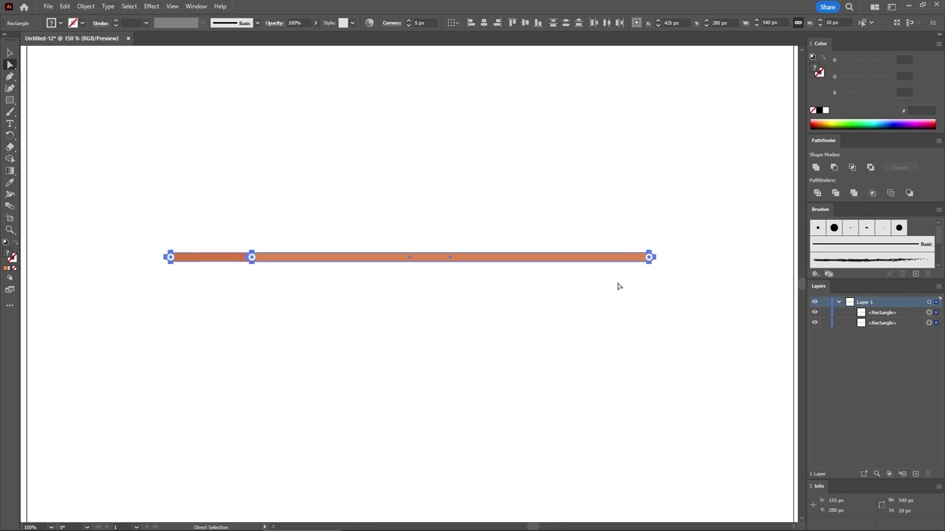
left_click(660, 286)
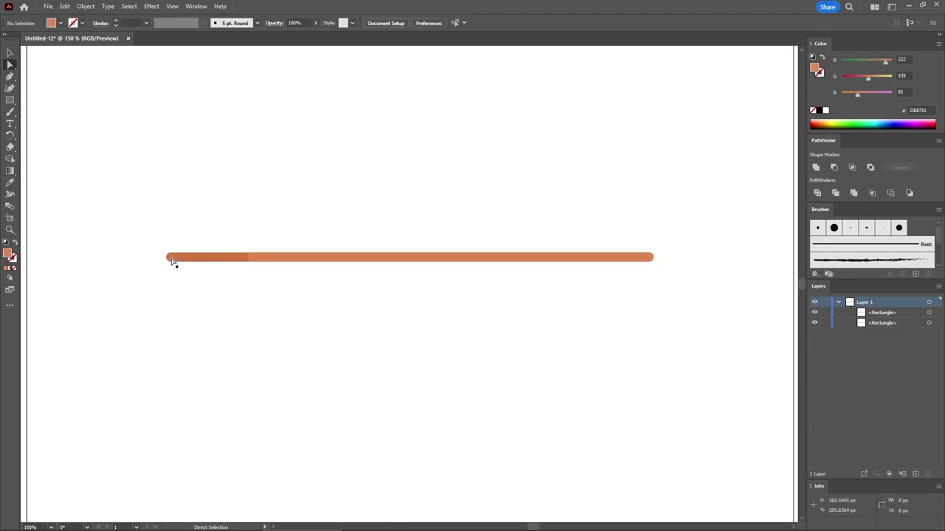
- Switch to the Pencil tool and accept its options with Fidelity one notch short of Smooth
left_click(10, 111)
left_click(29, 135)
double_click(10, 112)
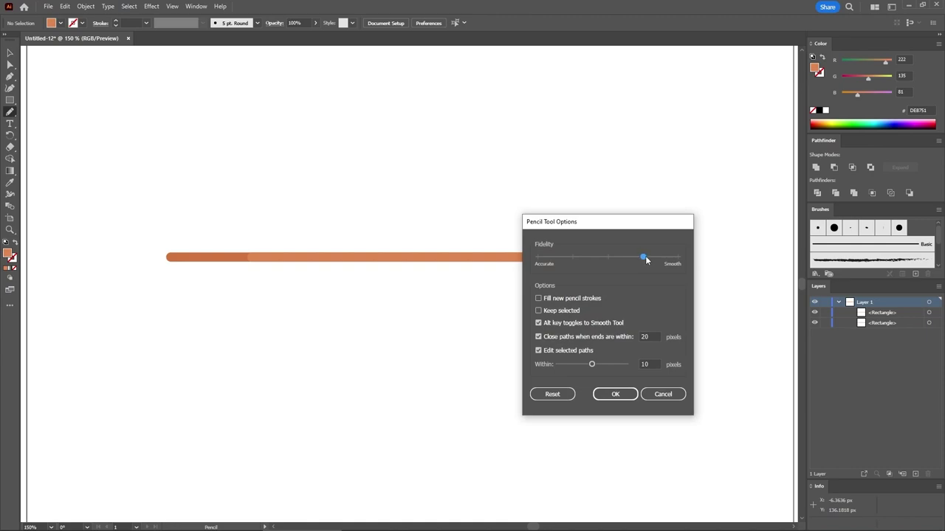
left_click_drag(633, 223, 393, 149)
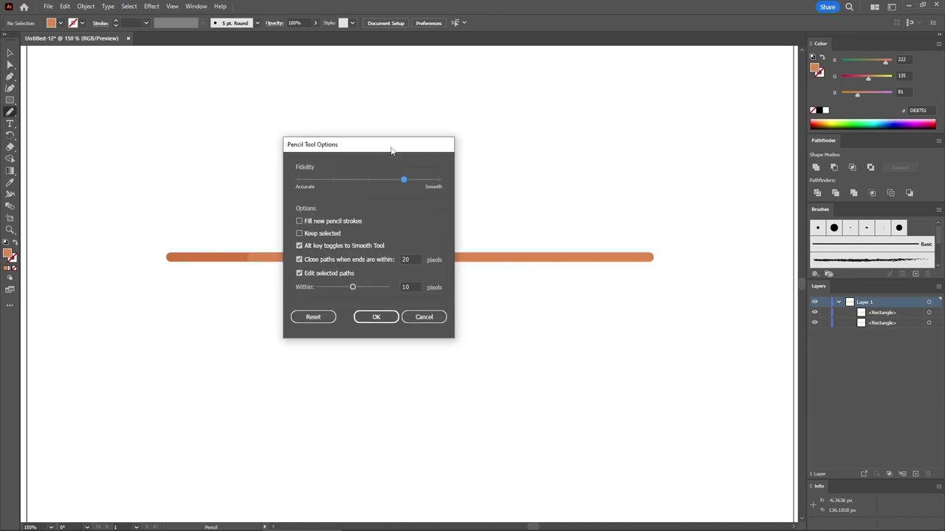
left_click(378, 318)
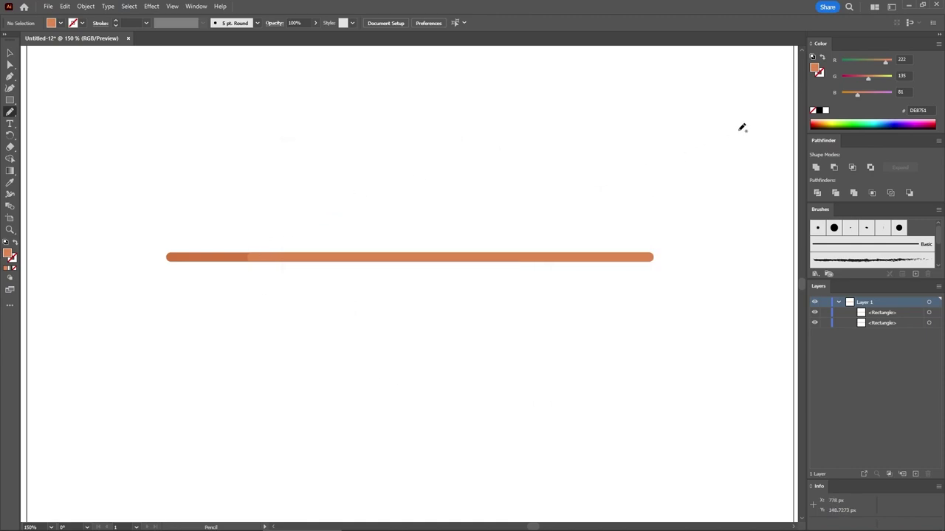
- Set the stroke to black and the fill to none for the pencil lines
left_click(819, 74)
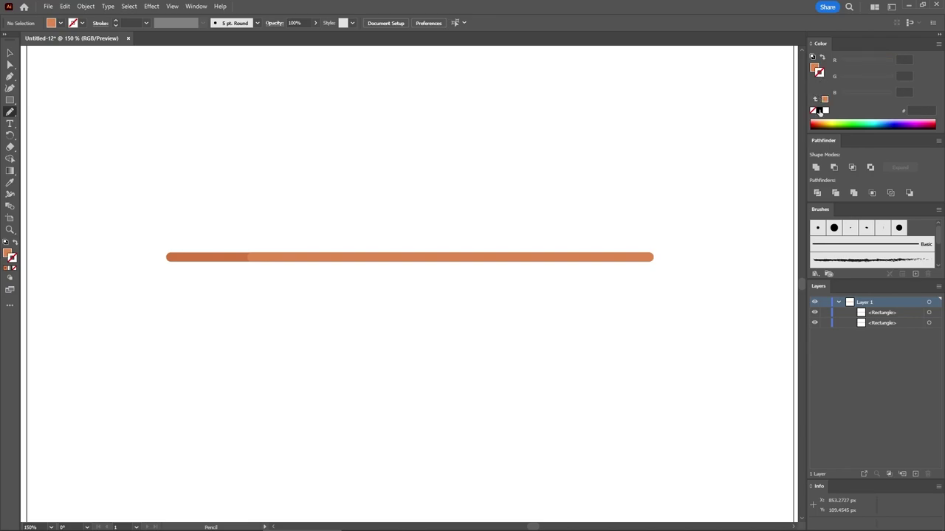
left_click(818, 111)
left_click(815, 68)
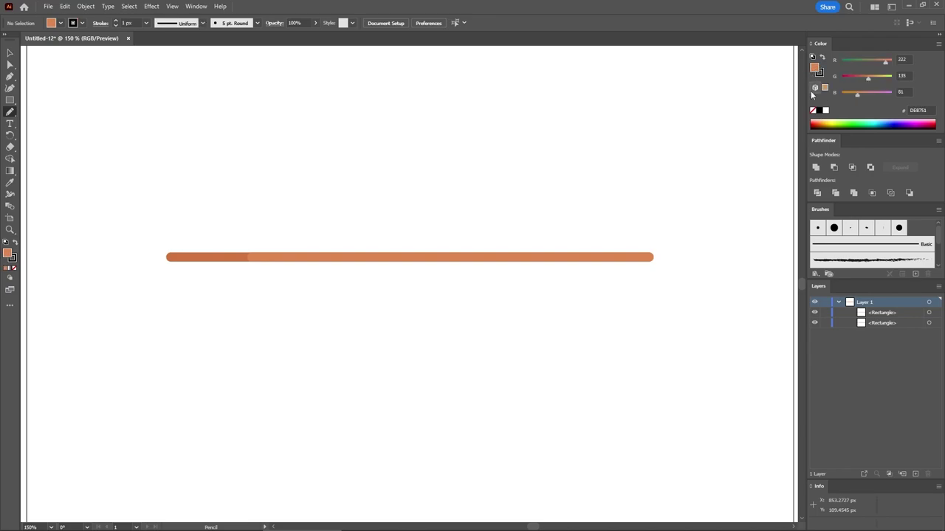
left_click(812, 110)
left_click(820, 75)
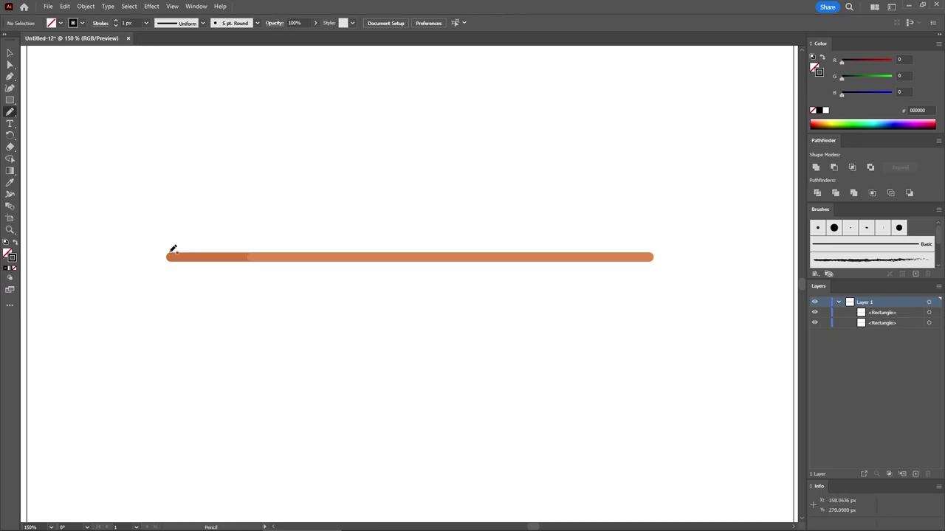
- Draw curved wood-grain lines along the whole orange bar with the Pencil tool, letting their ends run past its edges
mouse_move(198, 249)
left_mouse_down()
mouse_move(226, 244)
mouse_move(223, 253)
mouse_move(238, 242)
mouse_move(221, 255)
mouse_move(256, 243)
mouse_move(262, 258)
mouse_move(321, 242)
left_mouse_up()
mouse_move(273, 265)
left_mouse_down()
mouse_move(311, 259)
mouse_move(339, 270)
mouse_move(362, 247)
mouse_move(385, 245)
mouse_move(384, 257)
mouse_move(441, 245)
mouse_move(480, 266)
mouse_move(477, 256)
mouse_move(503, 244)
mouse_move(533, 270)
mouse_move(586, 245)
mouse_move(648, 242)
mouse_move(586, 270)
mouse_move(566, 268)
left_mouse_up()
mouse_move(649, 242)
left_mouse_down()
mouse_move(641, 256)
mouse_move(679, 254)
left_mouse_up()
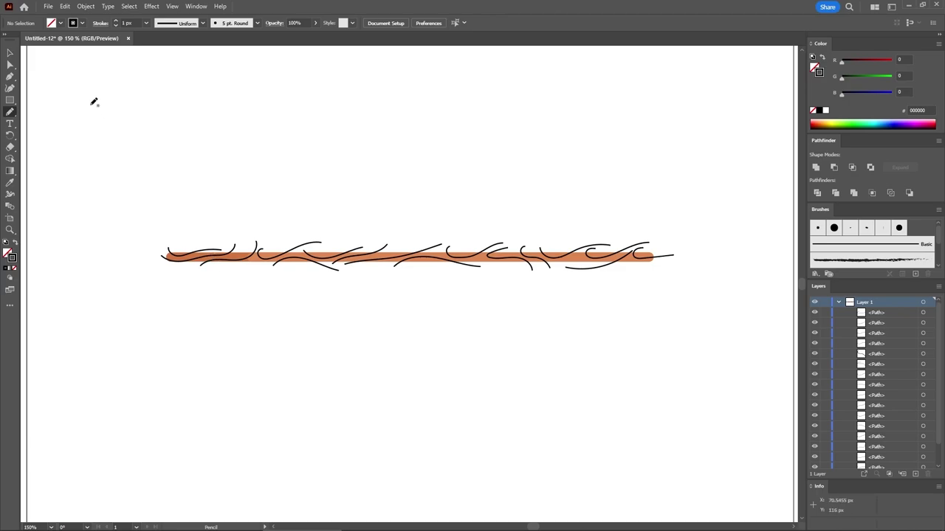
- Select all paths sharing the black stroke color and group them
left_click(10, 53)
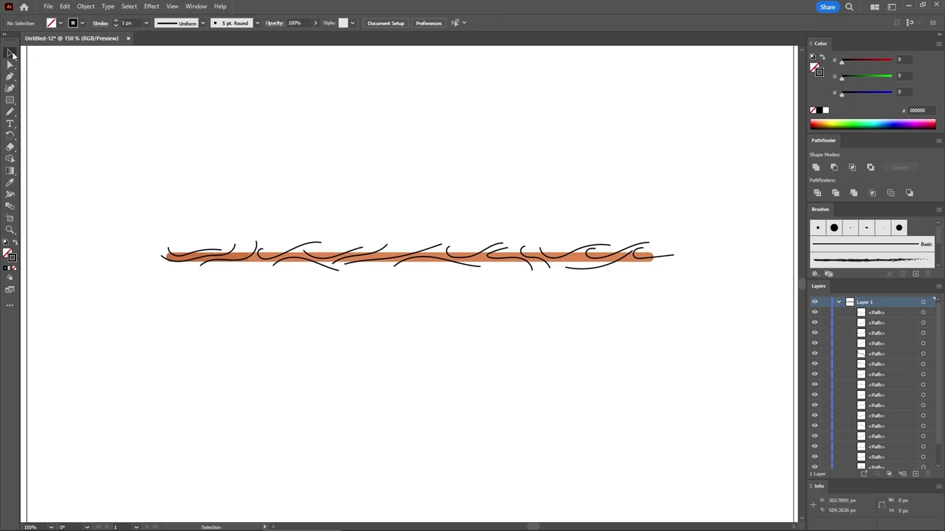
left_click(496, 251)
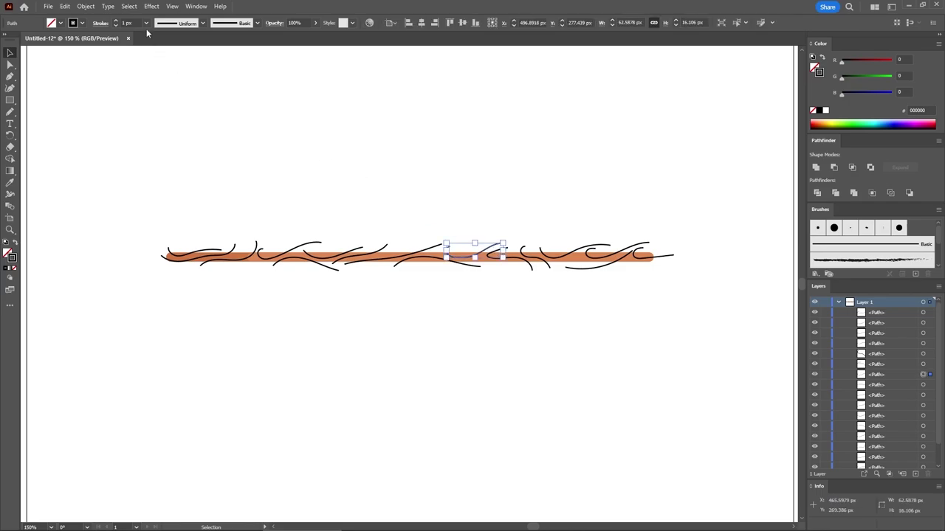
left_click(128, 6)
mouse_move(151, 103)
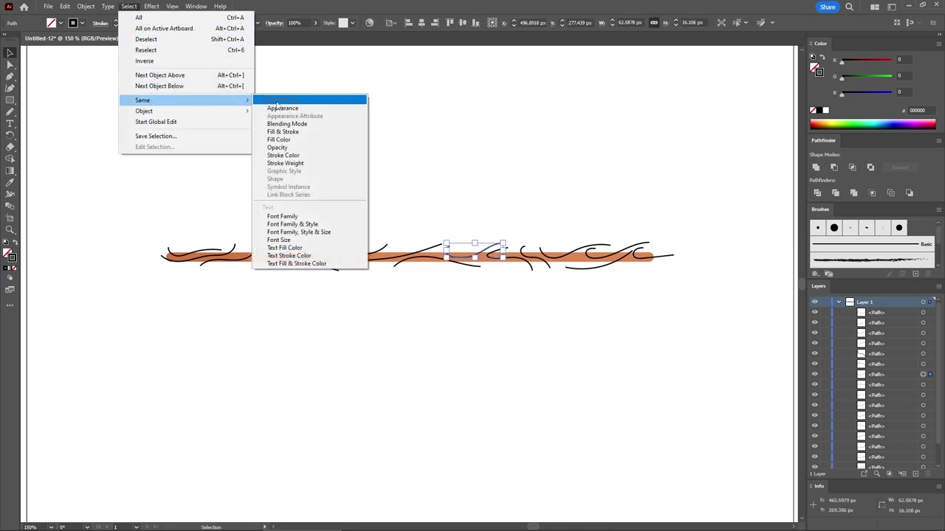
left_click(281, 156)
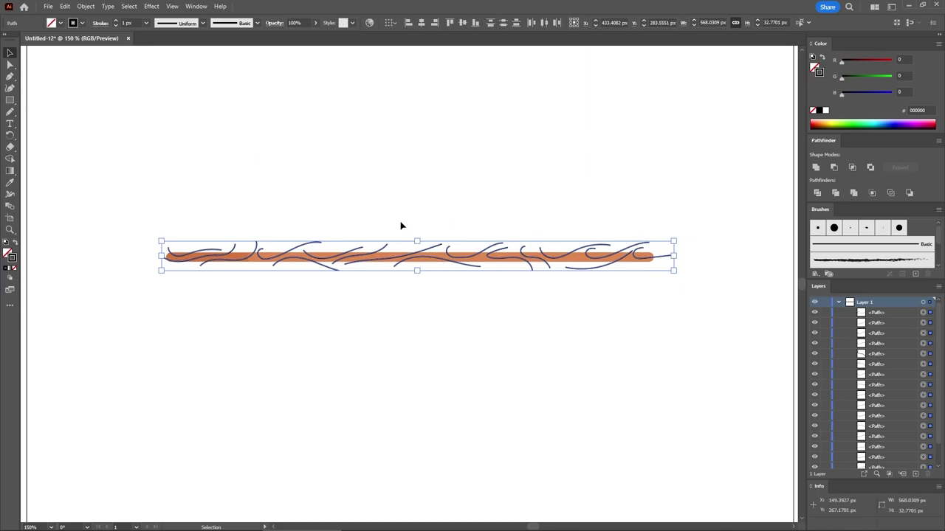
key("a")
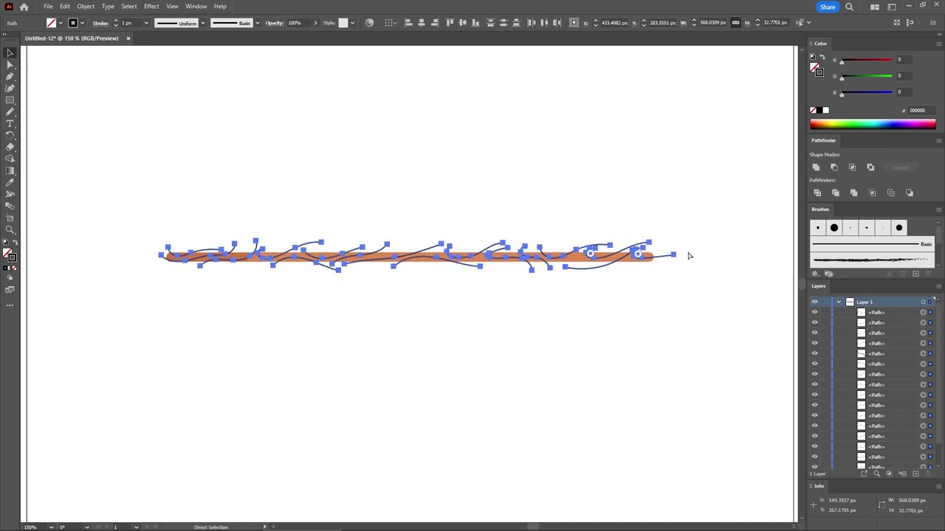
key("ctrl+g")
key("v")
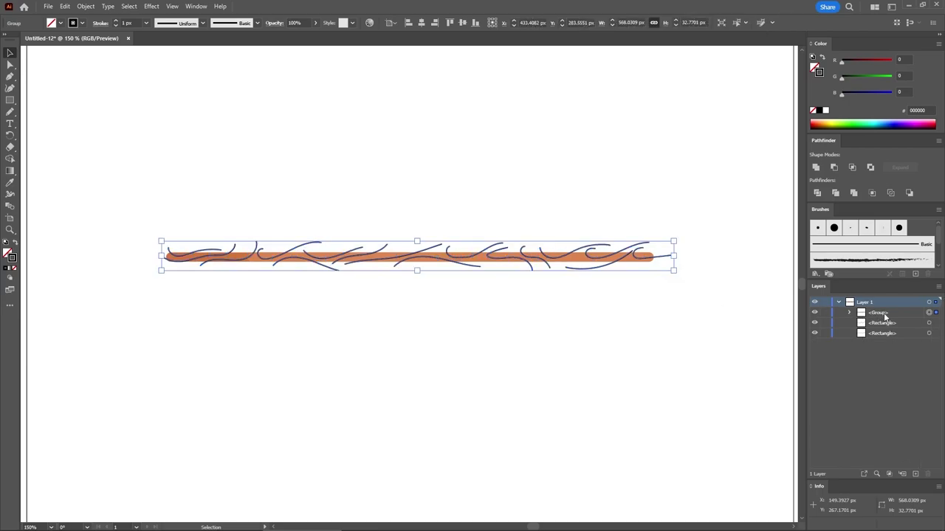
- Duplicate the 540 px wide bottom rectangle in place, with the copy above the grain-line group
left_click(929, 334)
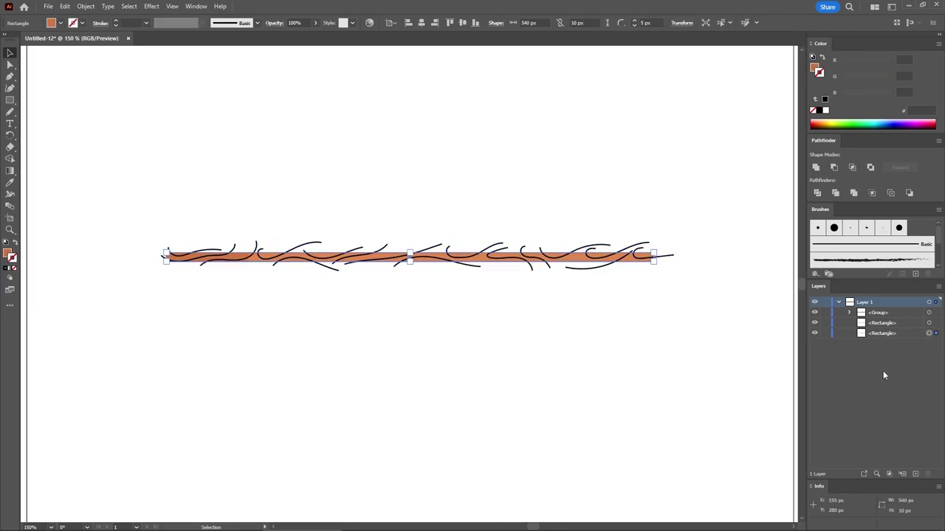
key("ctrl+c")
key("ctrl+f")
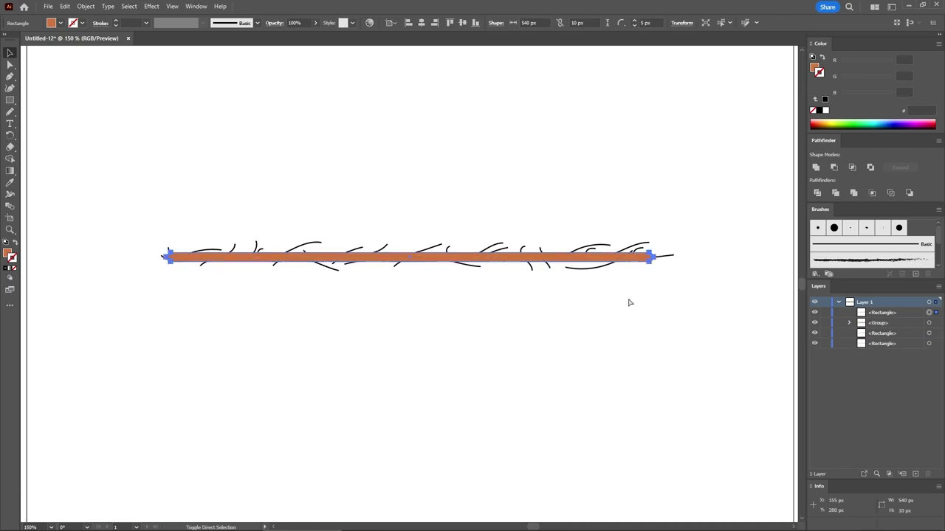
left_click(618, 314)
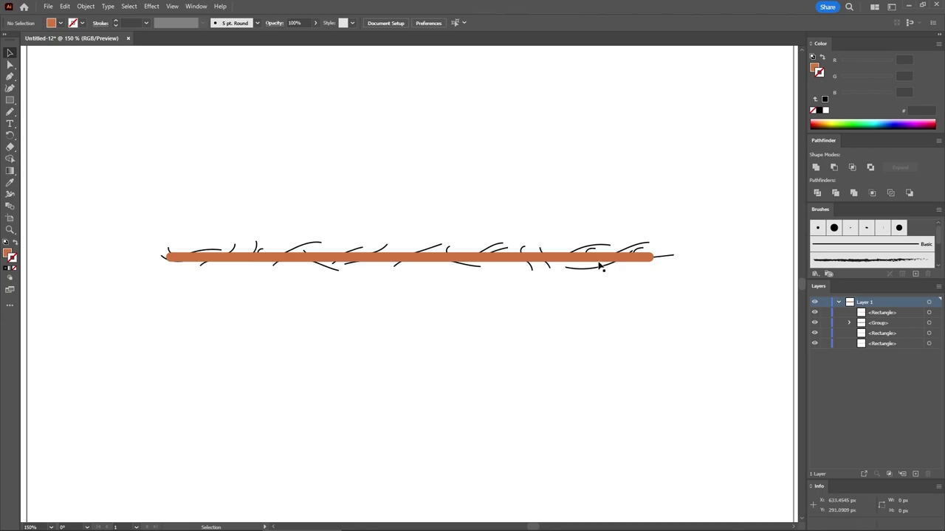
- Make a clipping mask from the top rectangle and the grain-line group to trim the lines to the bar
left_click(602, 260)
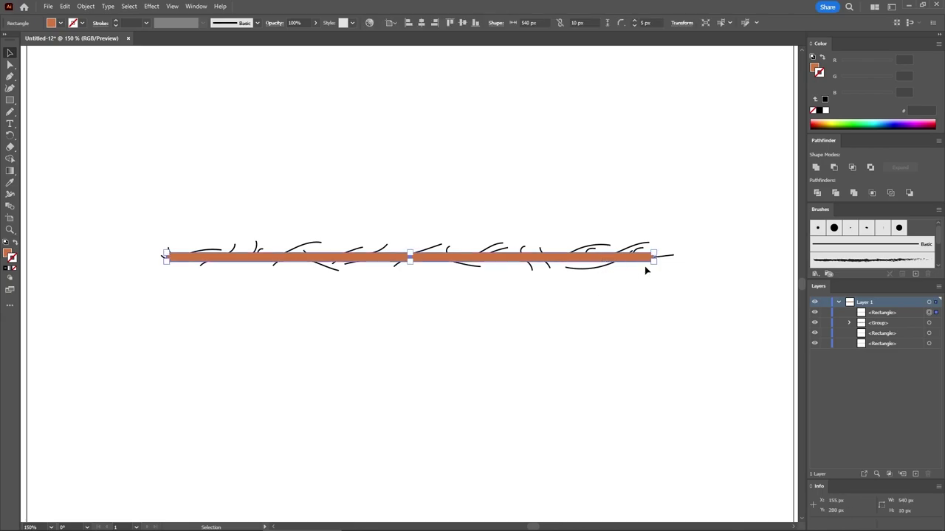
left_click(931, 325, "shift")
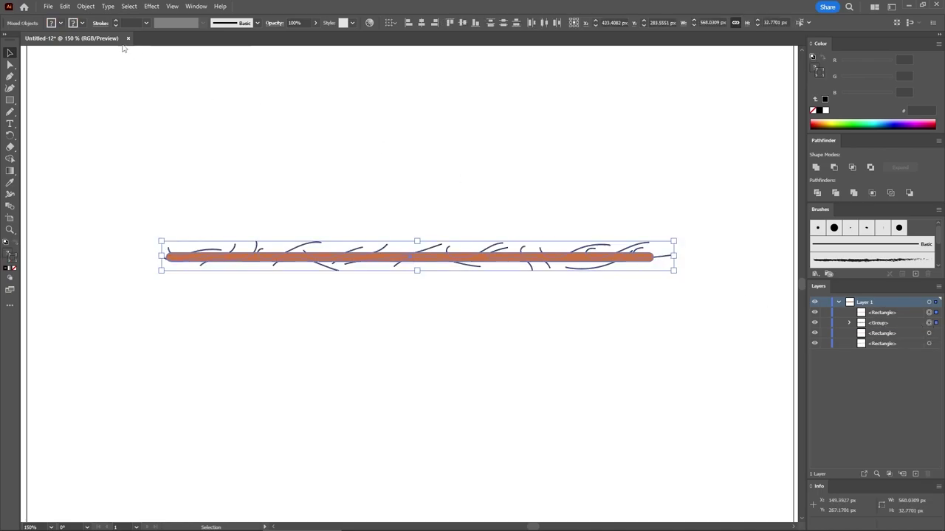
left_click(86, 6)
mouse_move(125, 373)
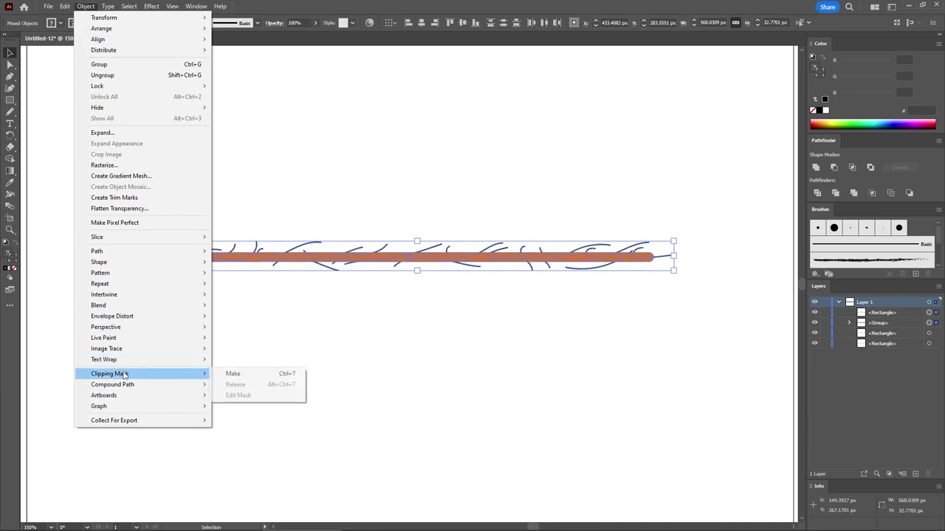
left_click(232, 373)
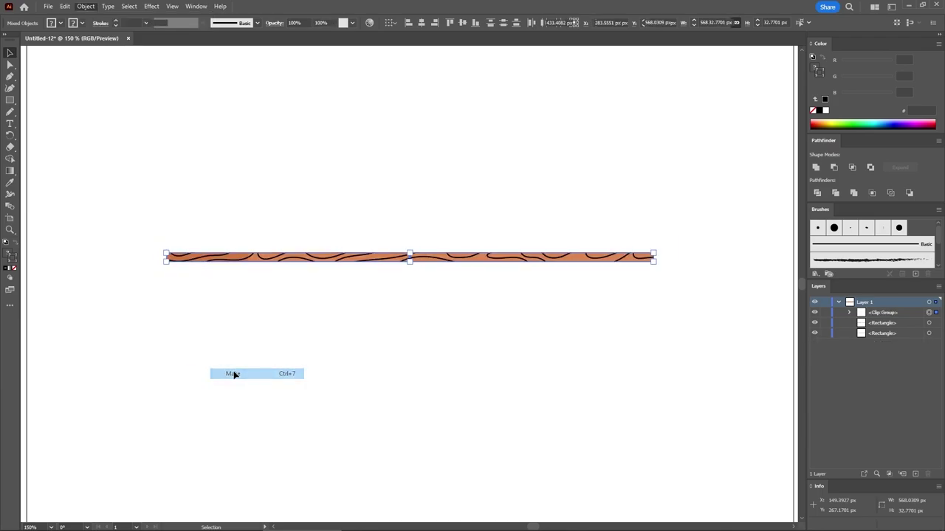
left_click(574, 322)
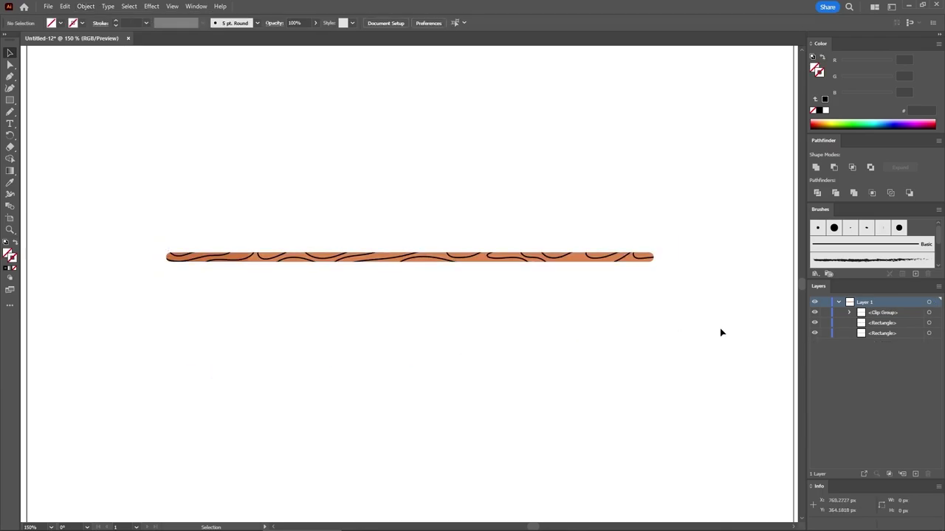
- Set the blending mode of the clipped grain lines to Soft Light
left_click(930, 314)
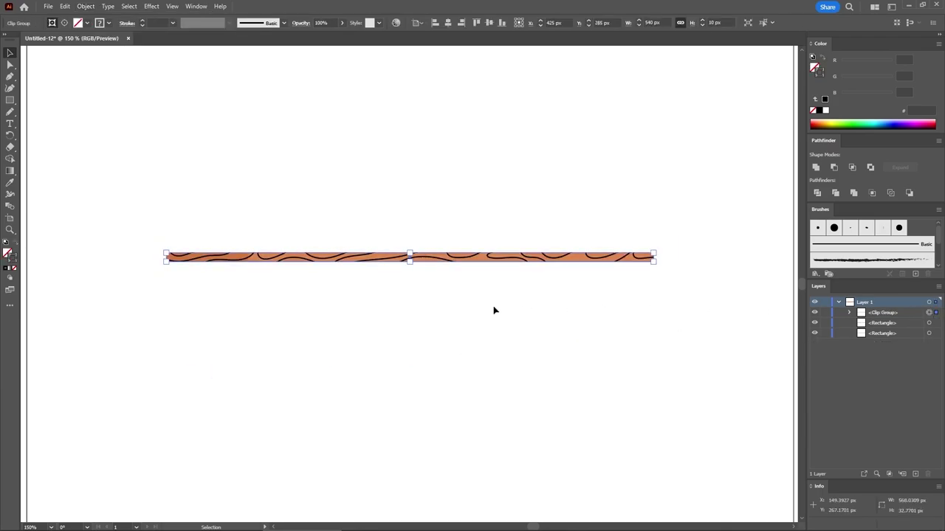
left_click(301, 24)
left_click(230, 40)
left_click(221, 144)
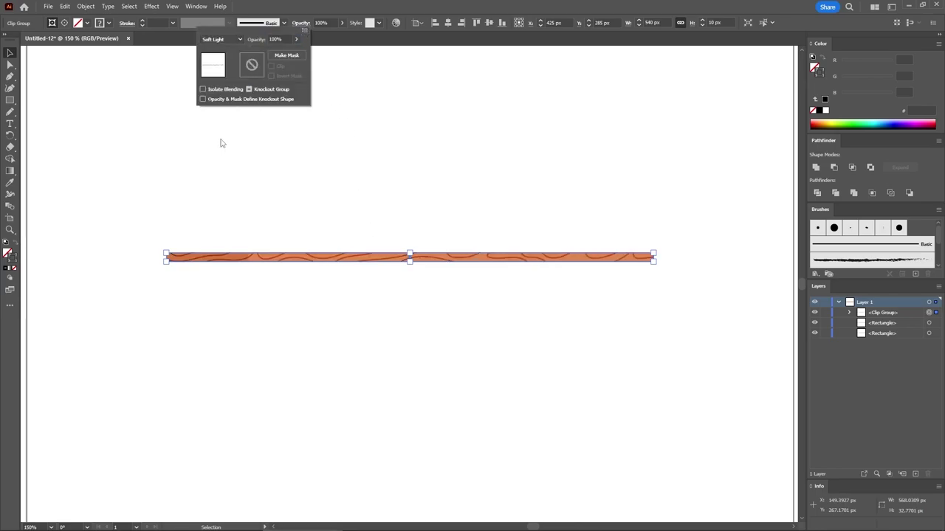
key("ctrl+z")
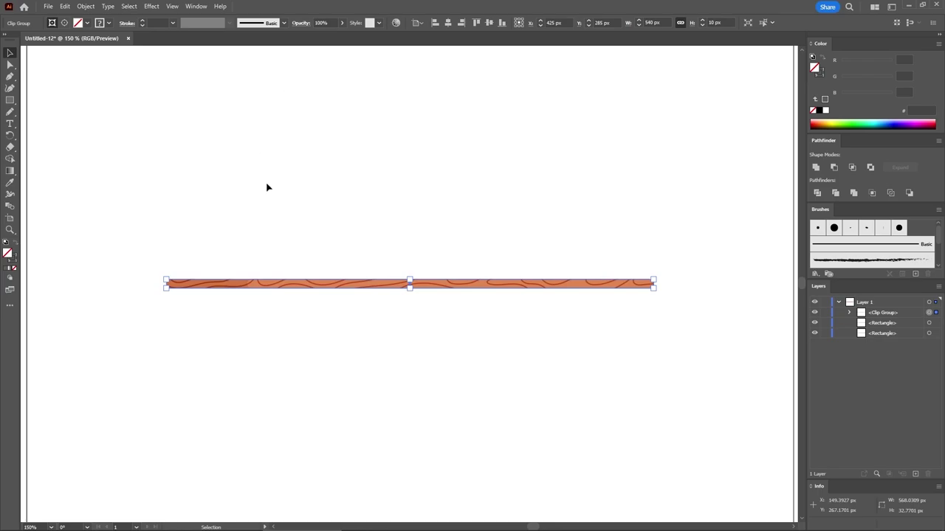
left_click(278, 201)
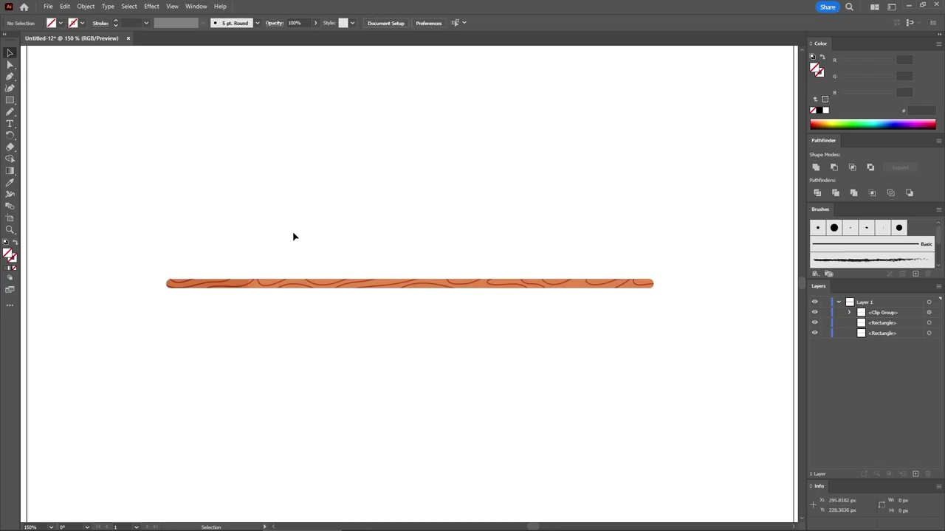
- Create a 12 × 85 px rectangle above the wooden bar with the Rectangle tool
left_click(10, 100)
left_click(286, 156)
type("12")
key("Tab")
type("8")
key("Return")
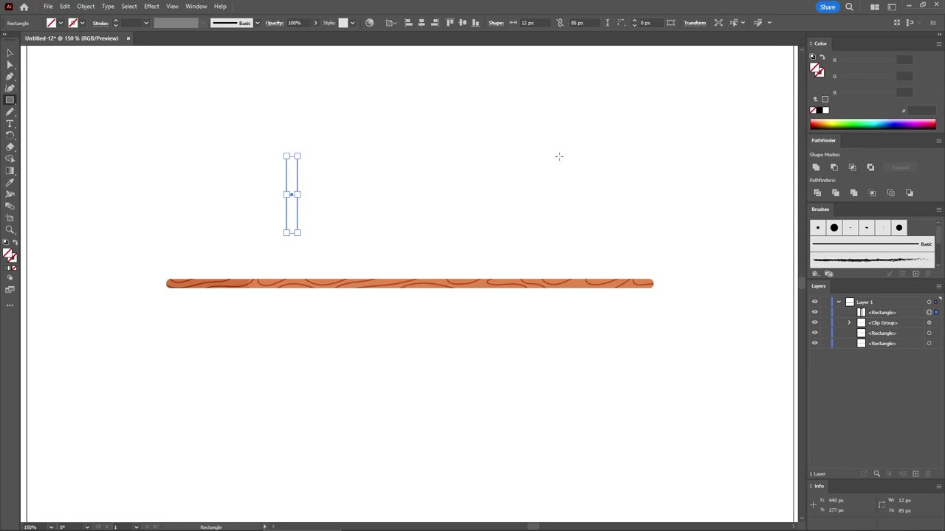
- Fill the narrow vertical rectangle with gray R 92, G 92, B 92
left_click(902, 60)
type("92")
key("Tab")
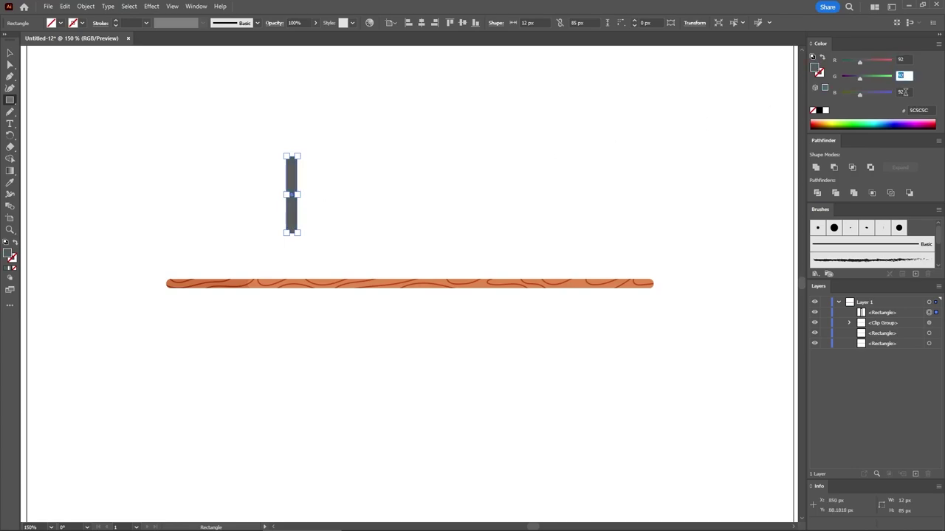
left_click(9, 54)
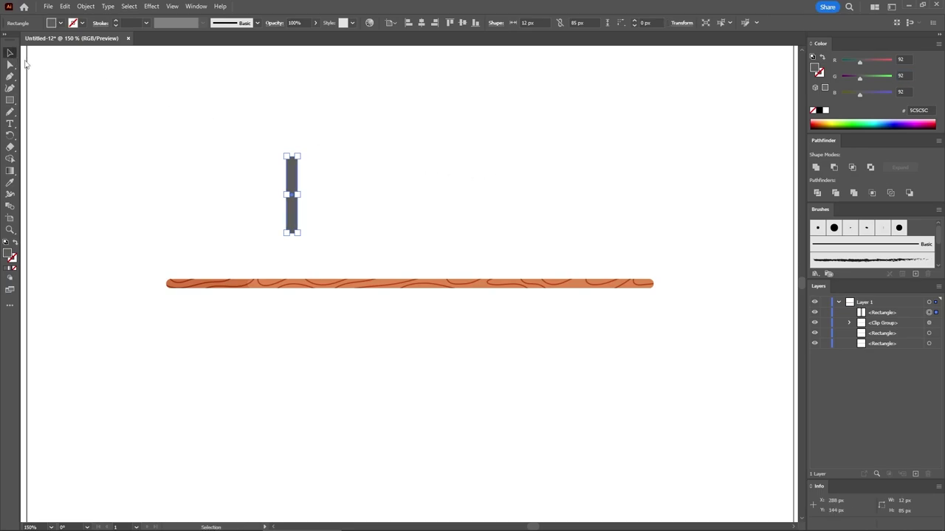
- Move the gray rectangle under the bar's left end as a leg, at about X 155 px, Y 288 px
left_click_drag(296, 173, 178, 297)
key("a")
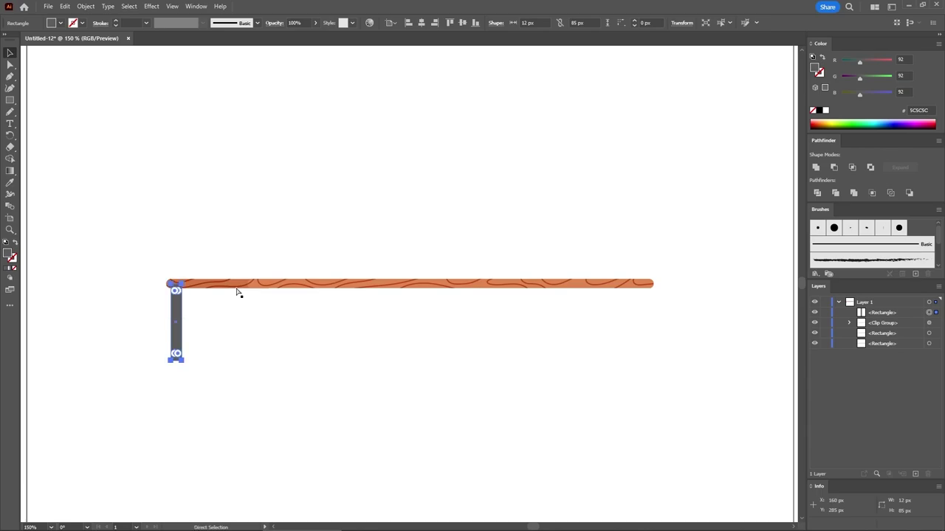
key("ctrl+equal")
key("ctrl+equal")
key("ctrl+equal")
key("v")
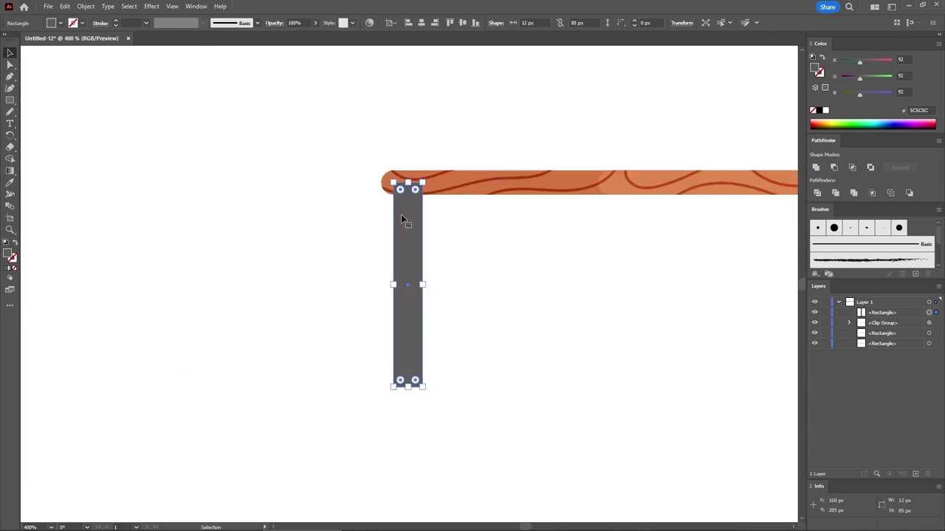
mouse_move(411, 219)
left_mouse_down()
mouse_move(403, 214)
mouse_move(400, 225)
left_mouse_up()
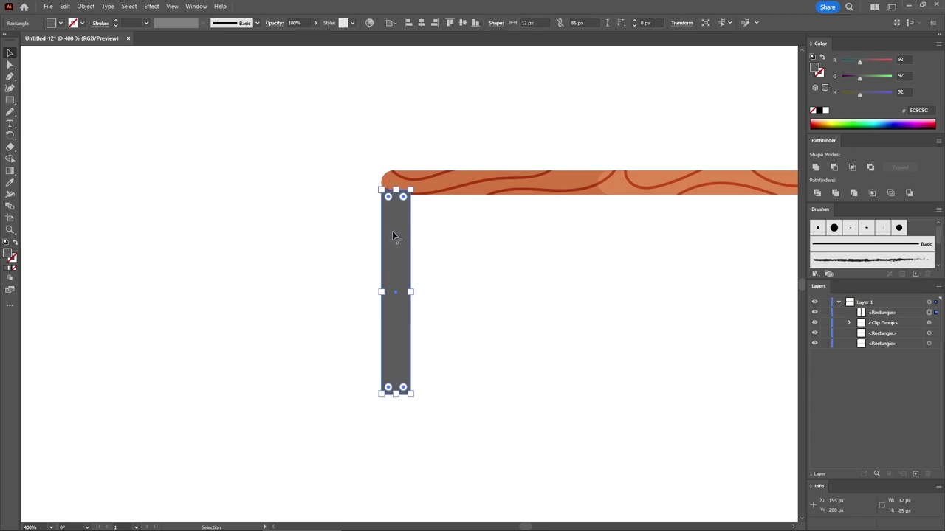
- Move the gray leg right to X 177 px and duplicate it in front, shortening the copy to 12 px tall at the leg's upper end
left_click_drag(393, 233, 446, 225)
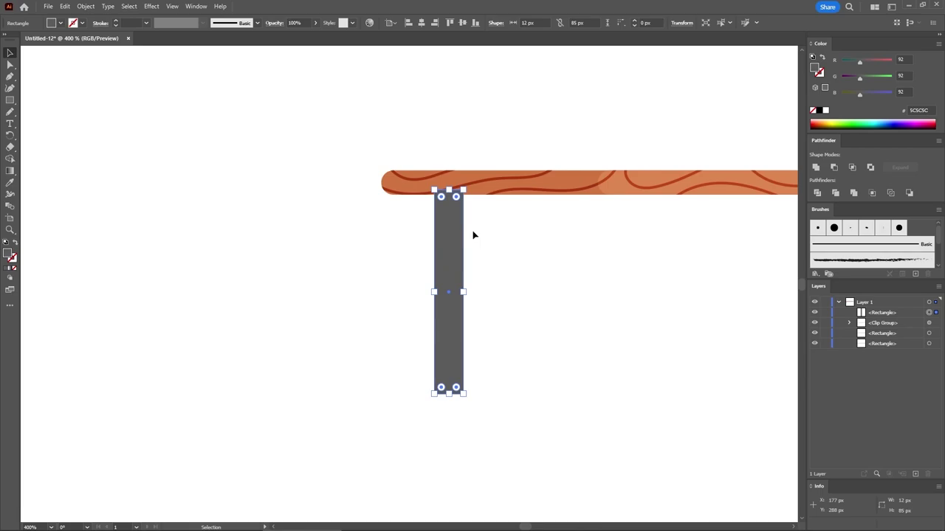
key("a")
key("ctrl+c")
key("ctrl+f")
left_click_drag(450, 394, 450, 220)
- Fill the 12 × 12 px square at the top of the leg with darker gray R 77, G 77, B 77
left_click(902, 59)
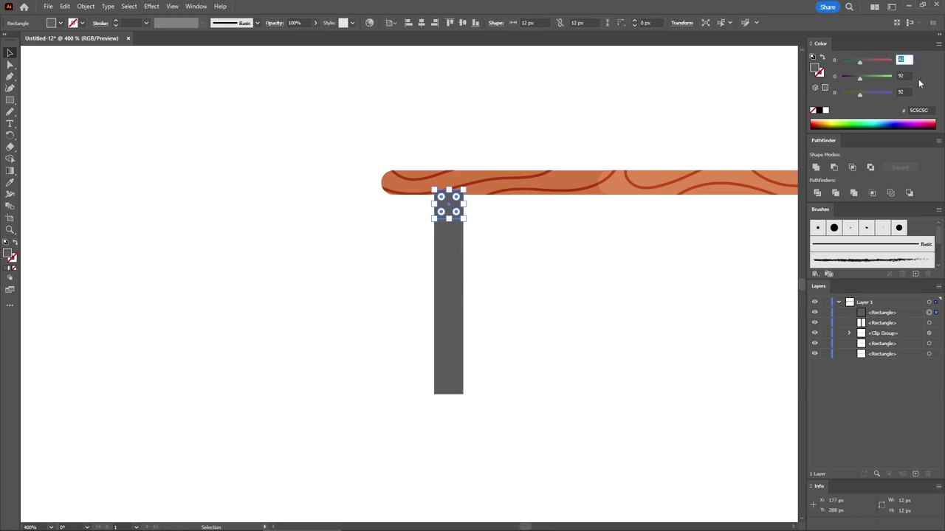
type("77")
key("Tab")
type("77")
key("Tab")
type("77")
left_click(418, 230)
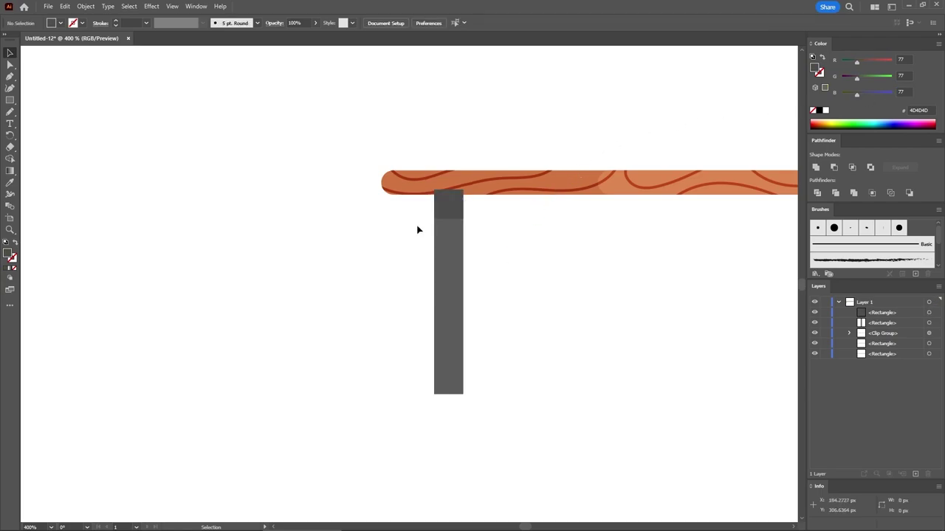
- Create a 6 × 215 px rectangle to the left of the tabletop with the Rectangle tool
left_click(10, 100)
left_click(289, 136)
type("6")
key("Tab")
type("21")
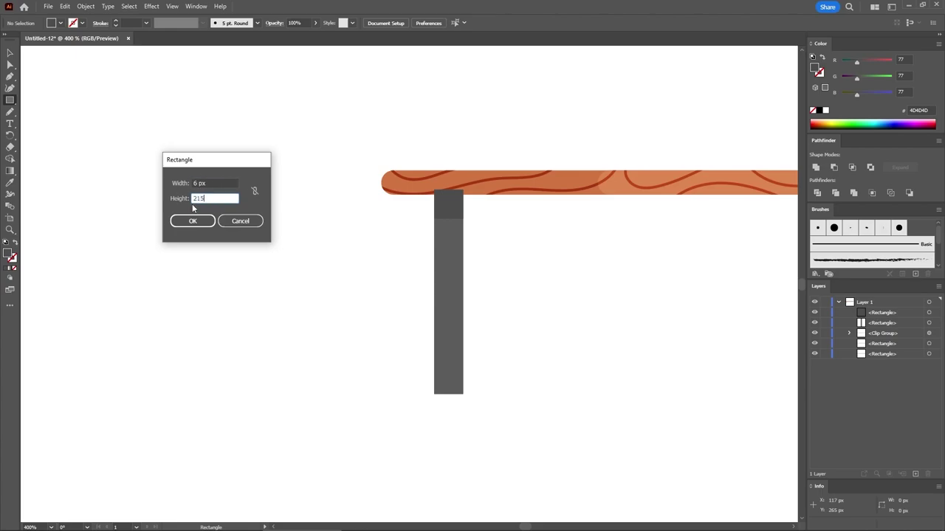
key("Return")
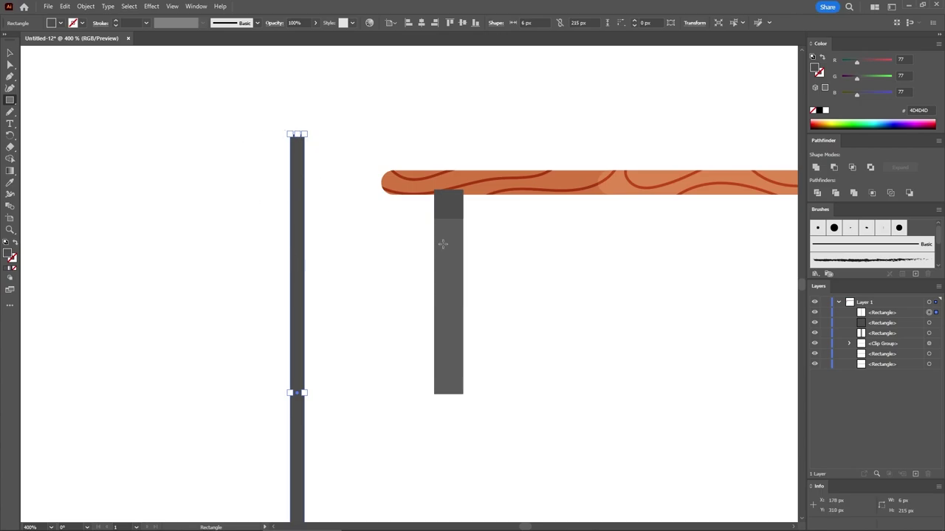
- Fill the thin 215 px tall rectangle with gray R 107, G 107, B 107
left_click(910, 60)
type("107")
key("Tab")
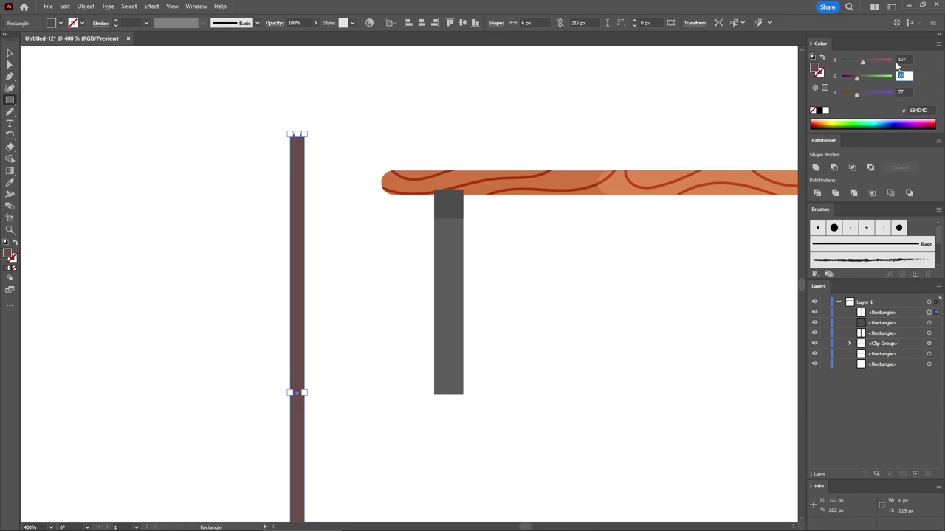
type("107")
key("Tab")
type("107")
key("Return")
- Center the thin rectangle on the leg at X 180 px, Y 288 px and send it to the back
left_click(9, 53)
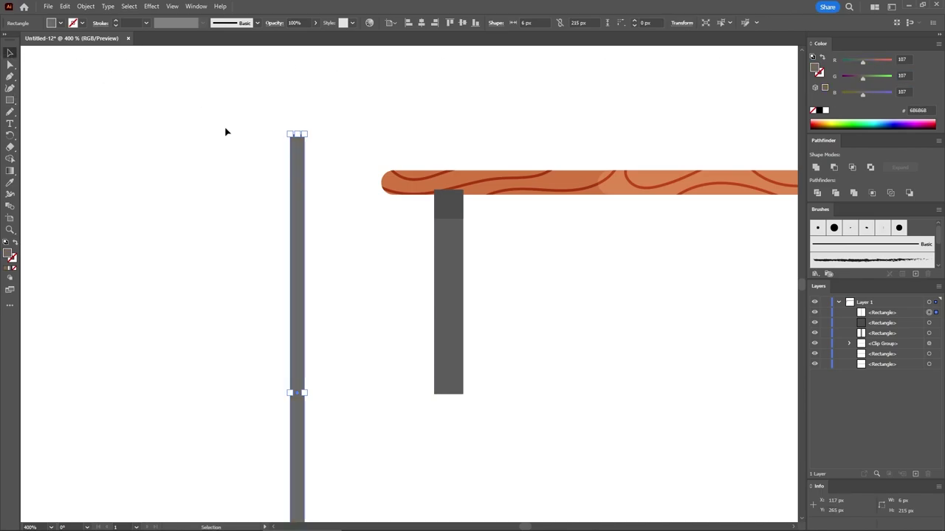
left_click_drag(302, 155, 449, 205)
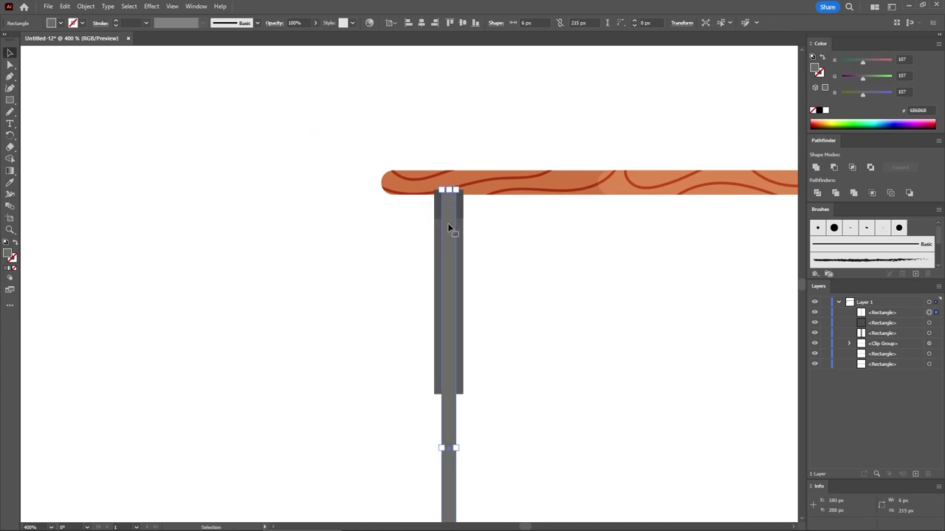
right_click(448, 225)
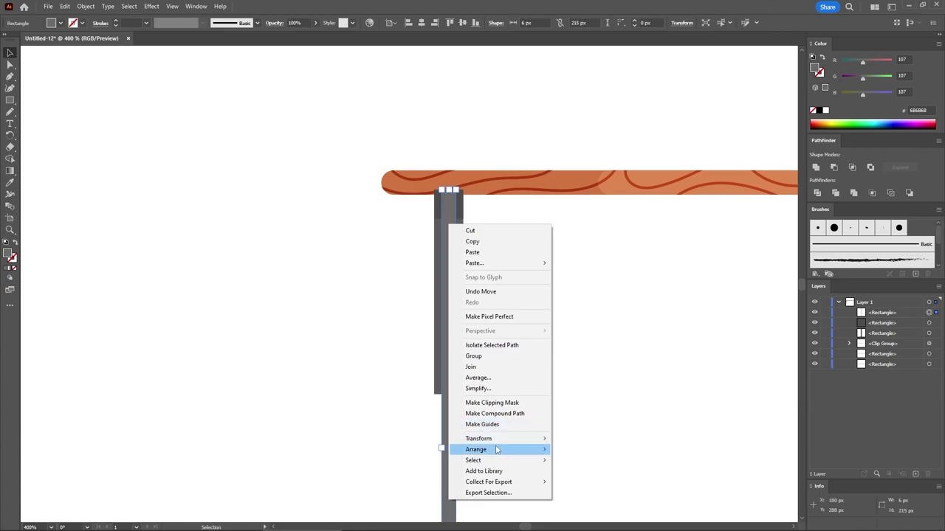
mouse_move(496, 450)
left_click(583, 480)
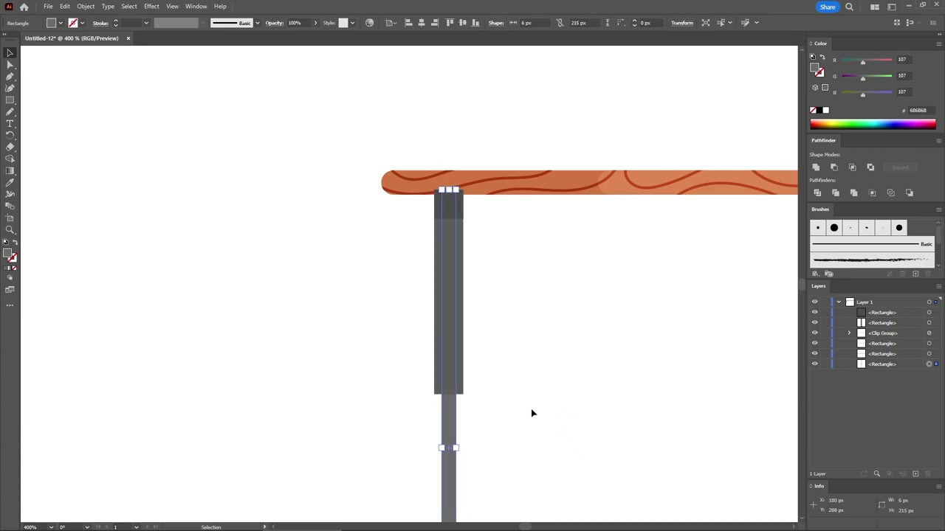
- Select all three pieces of the leg and place a horizontally aligned copy 44 px to the right
key("ctrl+minus")
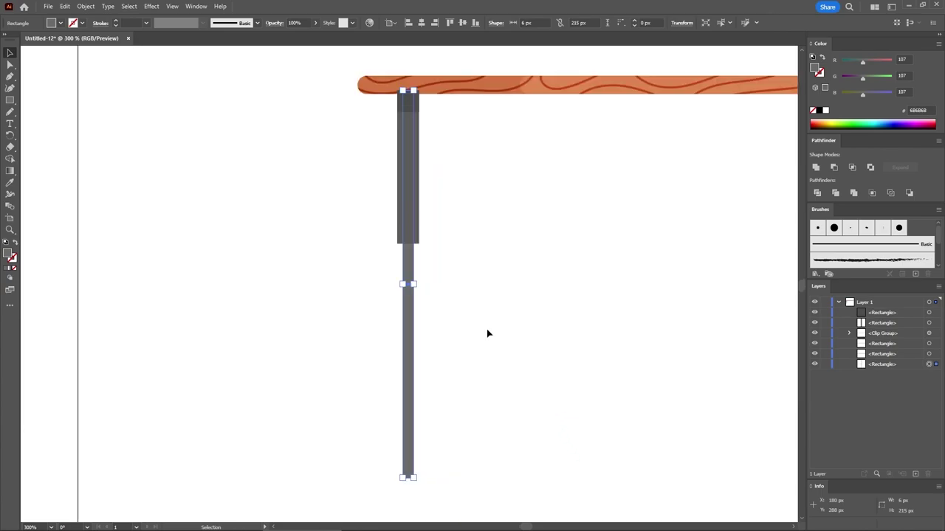
left_click_drag(446, 289, 376, 99)
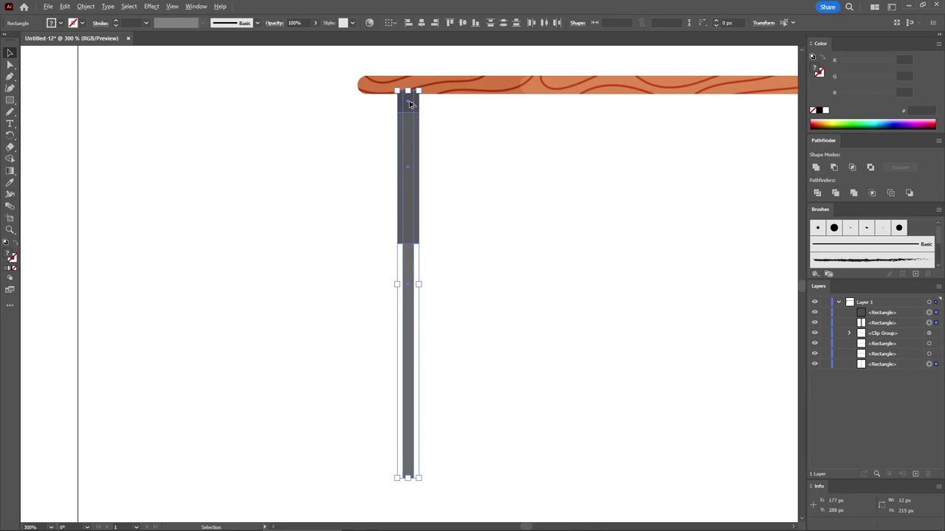
left_click_drag(409, 103, 488, 105)
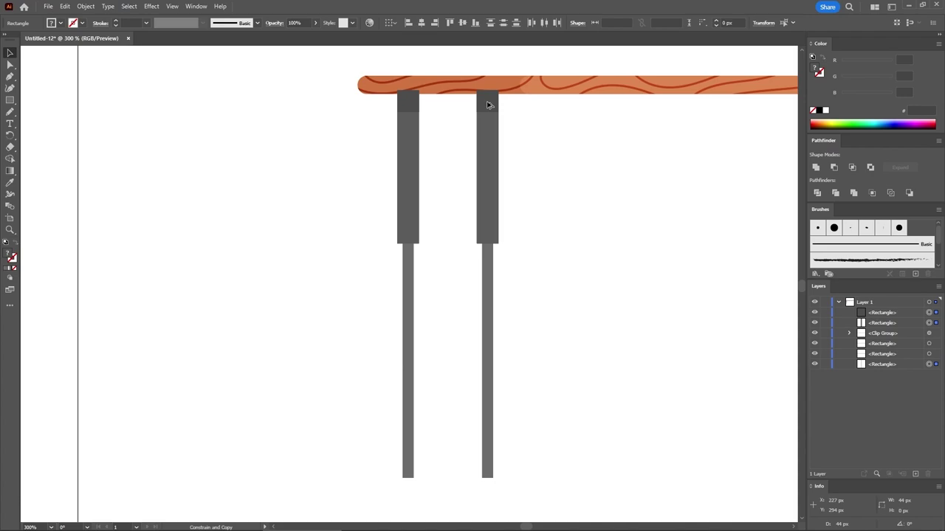
left_click_drag(487, 104, 488, 105)
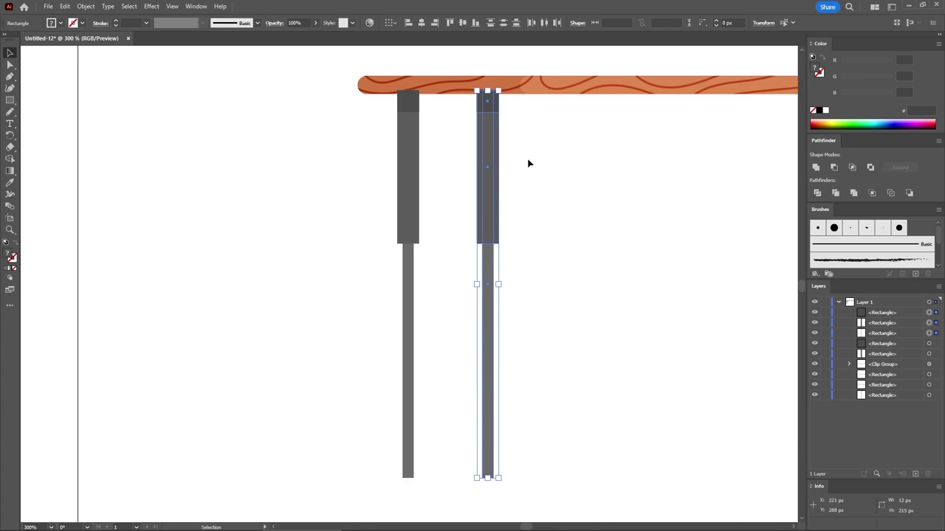
left_click(525, 163)
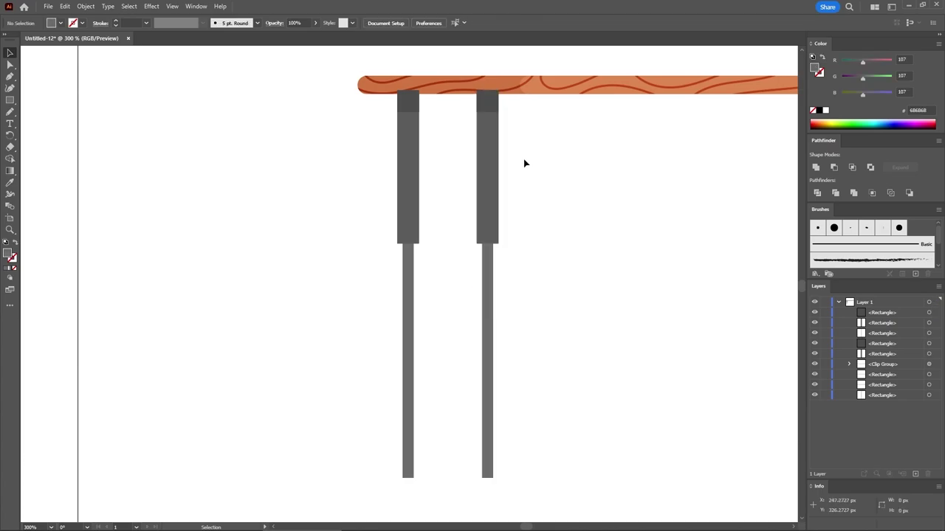
- Create a 100 × 10 px rectangle to the left of the legs with the Rectangle tool
left_click(10, 100)
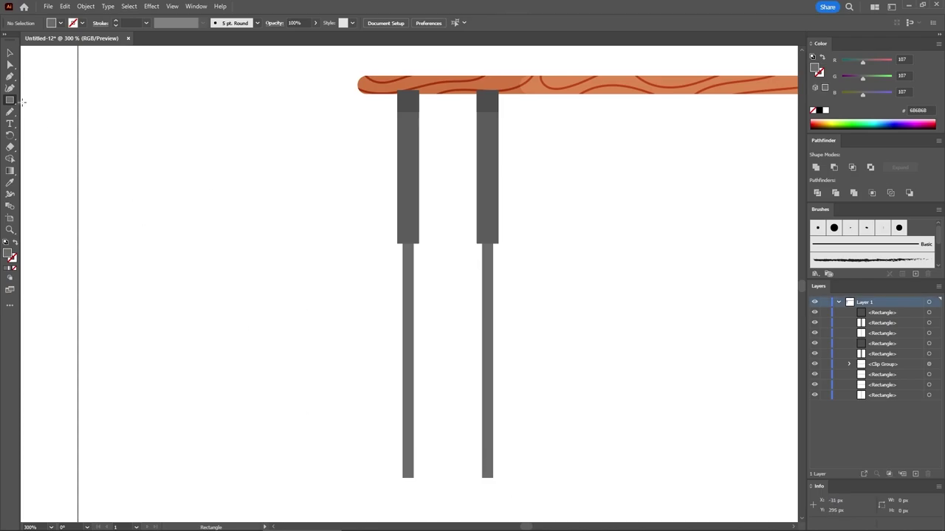
left_click(219, 174)
type("100")
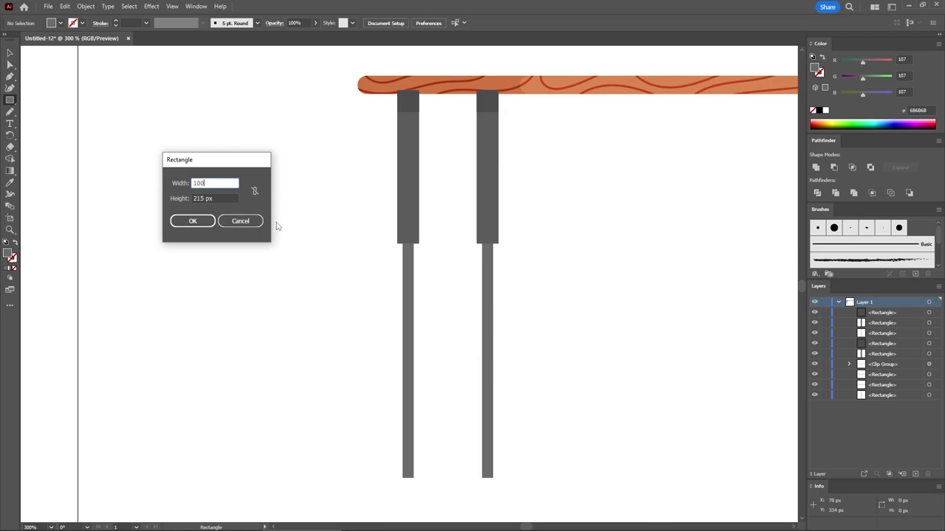
key("Tab")
type("10")
key("Return")
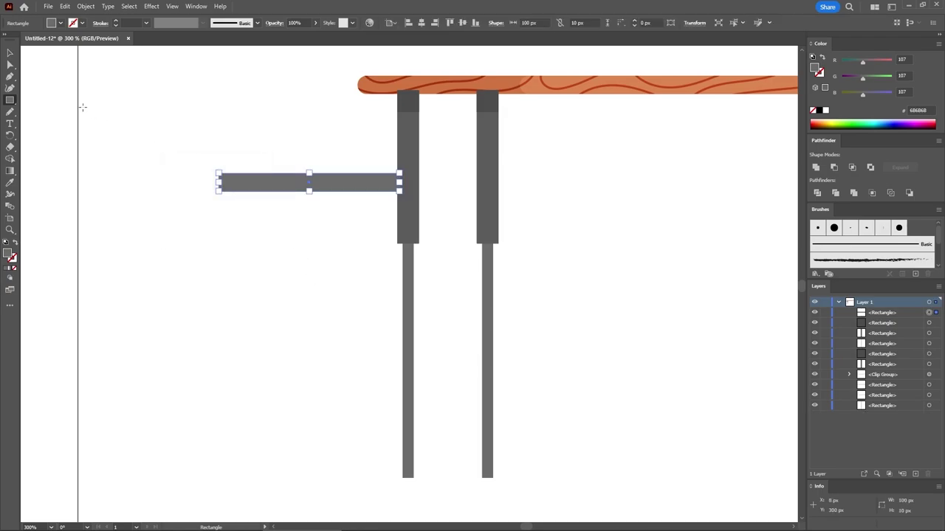
- Place the 100 × 10 px bar beneath both legs as a foot and nudge it to X 155 px, Y 503 px
key("v")
left_click_drag(312, 180, 460, 492)
left_click(459, 490)
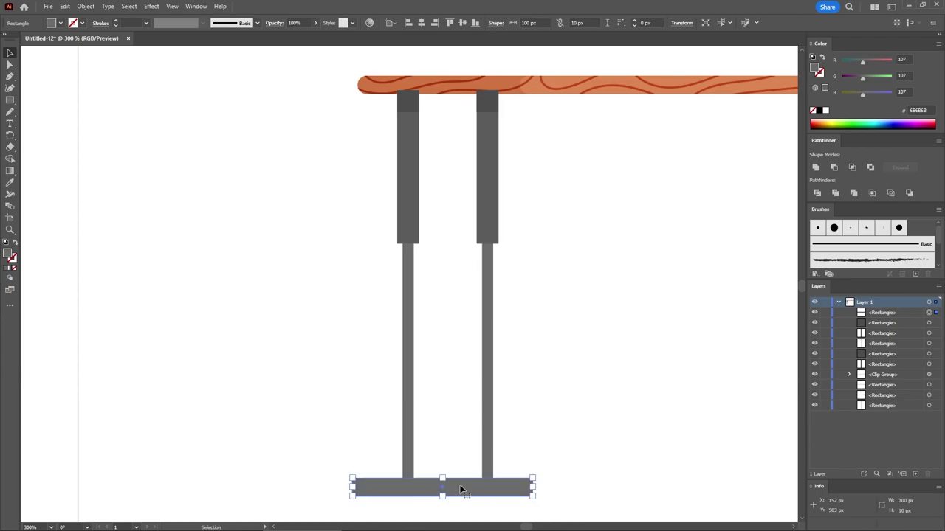
key("Right")
key("Right")
key("Right")
- Duplicate the foot bar in place, in front of the original
key("a")
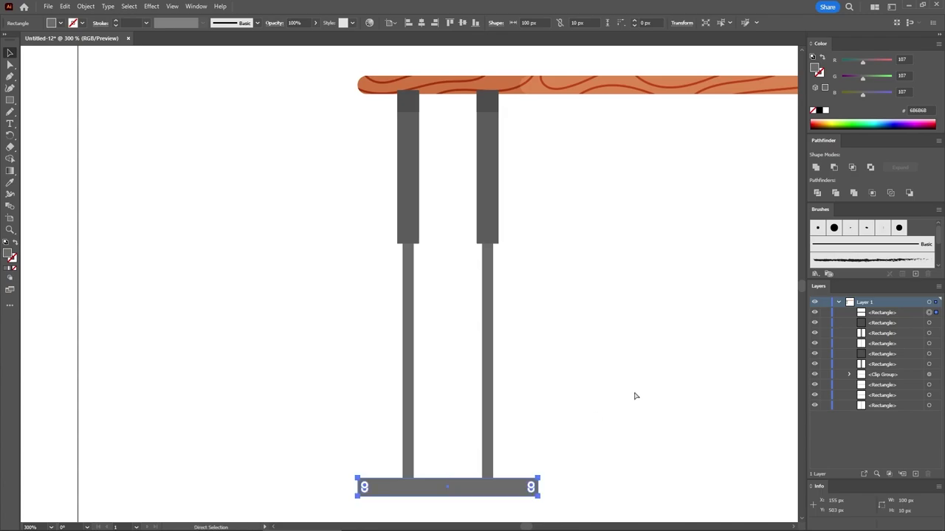
key("ctrl+c")
key("ctrl+f")
key("v")
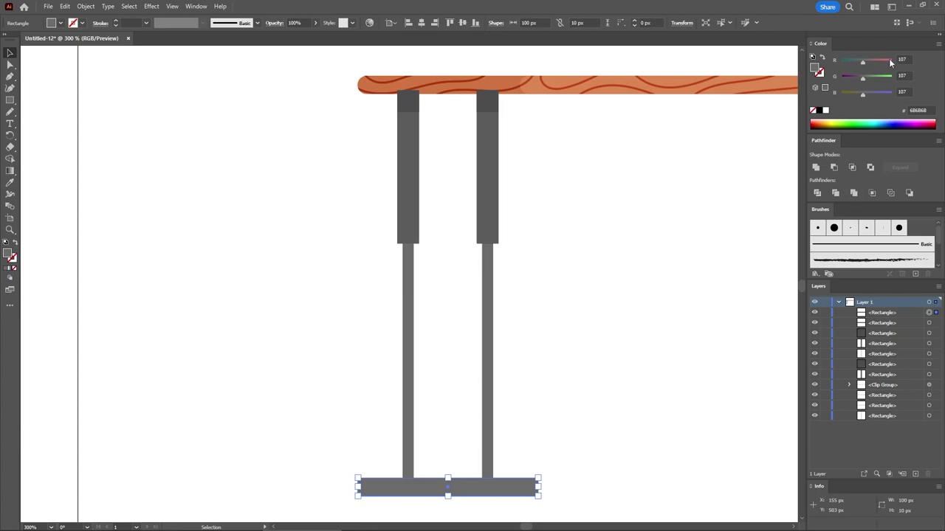
- Fill the copied foot bar with gray R 122, G 122, B 122 and shorten it from its left end to 80 px wide
left_click(910, 58)
type("122")
left_click(908, 75)
type("122")
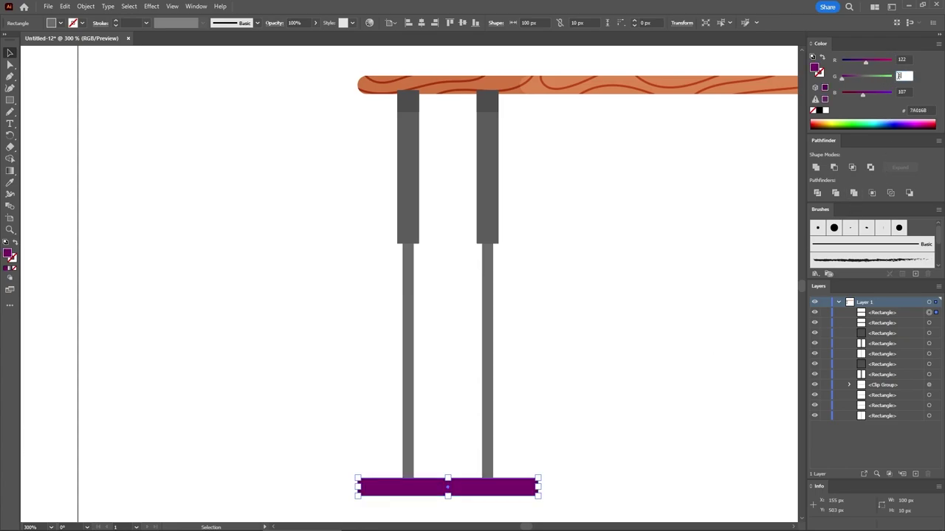
left_click(905, 92)
type("122")
key("Return")
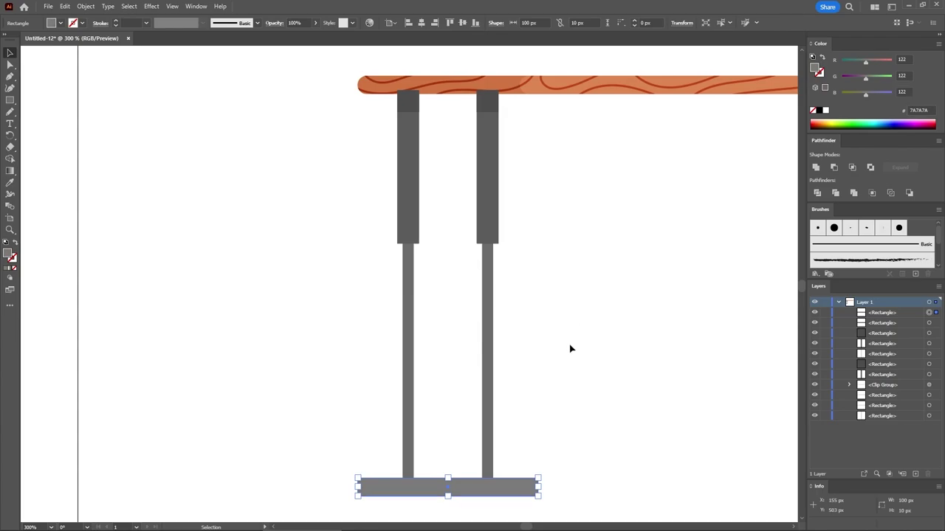
left_click_drag(358, 487, 392, 485)
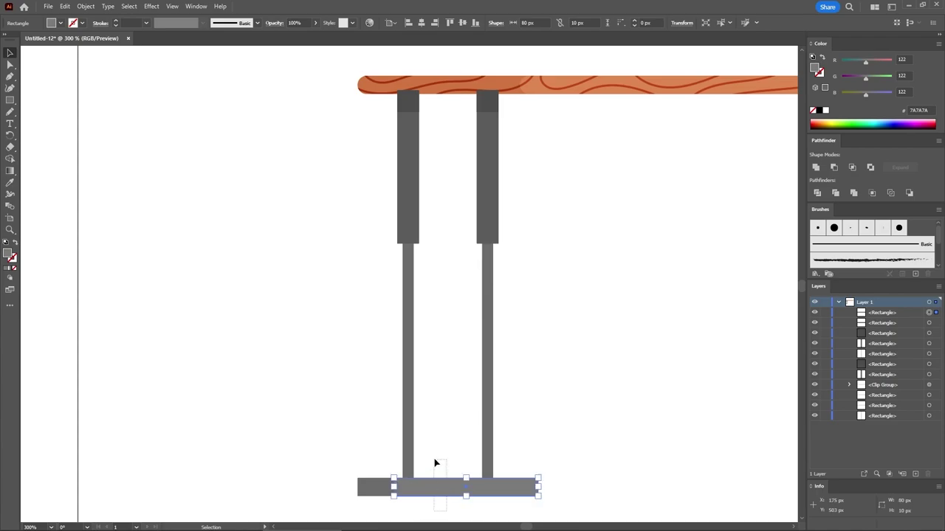
- Fully round the corners of both foot bars together with the live corner widgets
left_click_drag(434, 462, 446, 484)
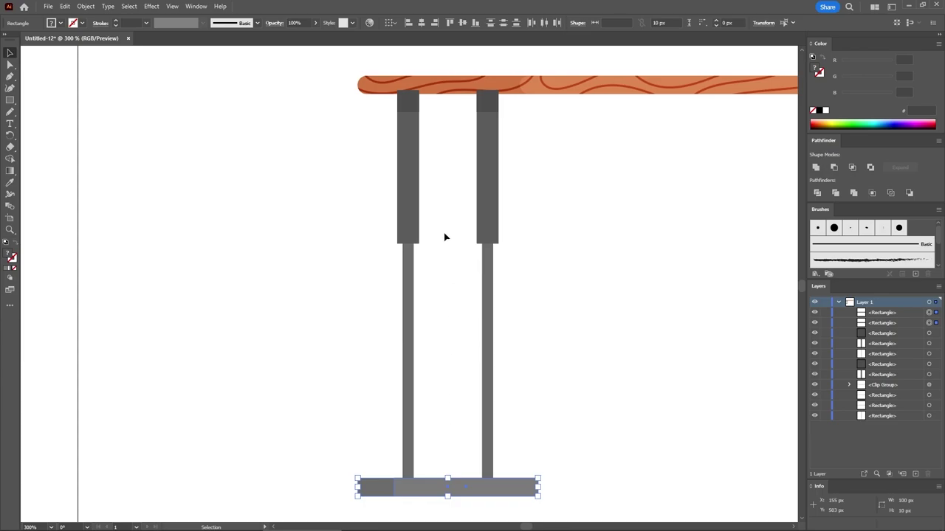
left_click(10, 65)
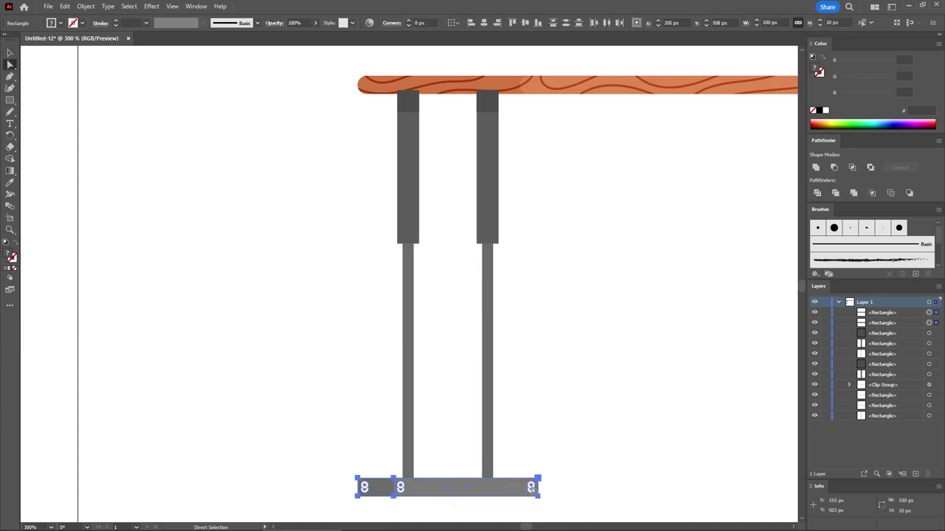
left_click_drag(532, 487, 551, 477)
left_click(551, 476)
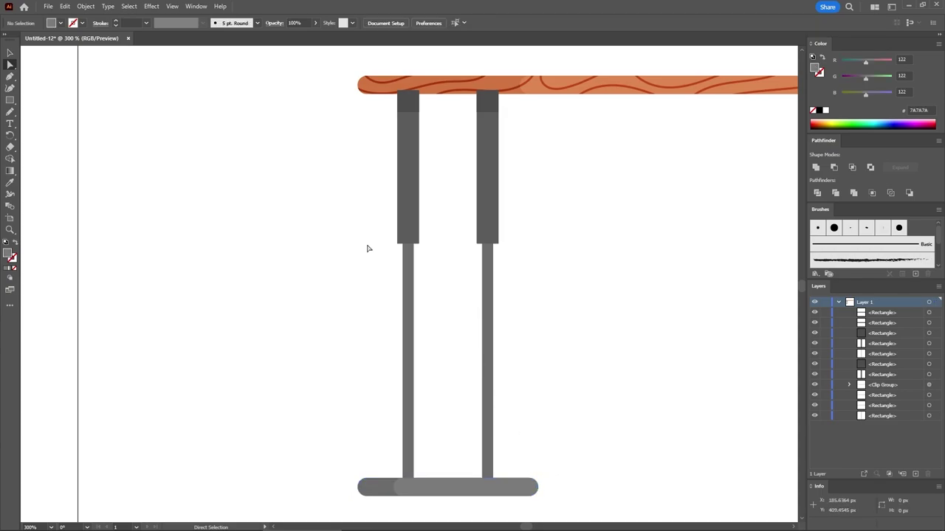
- Group all the leg and foot pieces and send the group to the back, behind the tabletop
left_click(11, 52)
left_click_drag(320, 102, 531, 486)
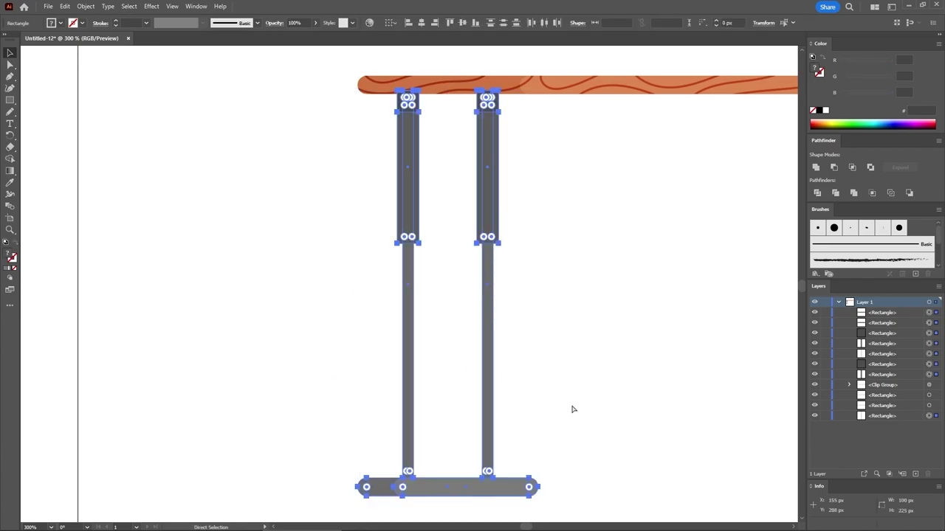
key("ctrl+g")
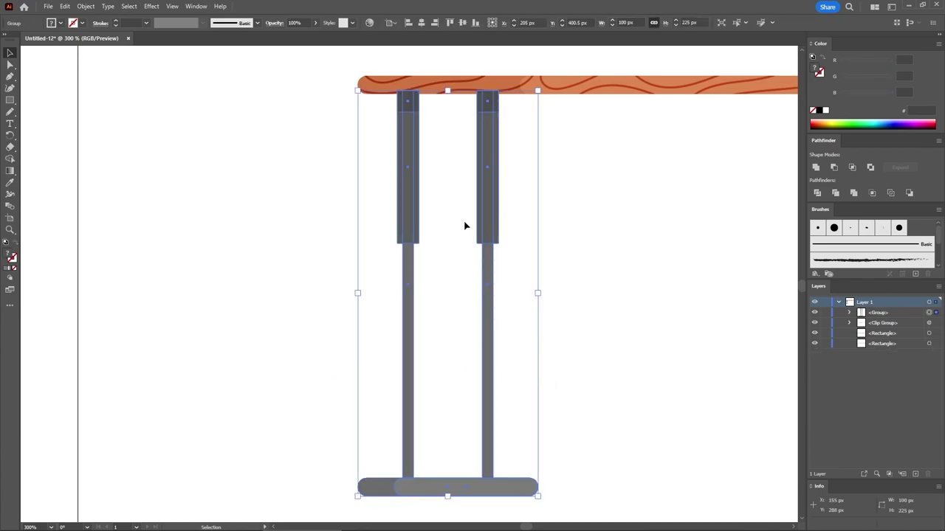
right_click(490, 158)
mouse_move(546, 328)
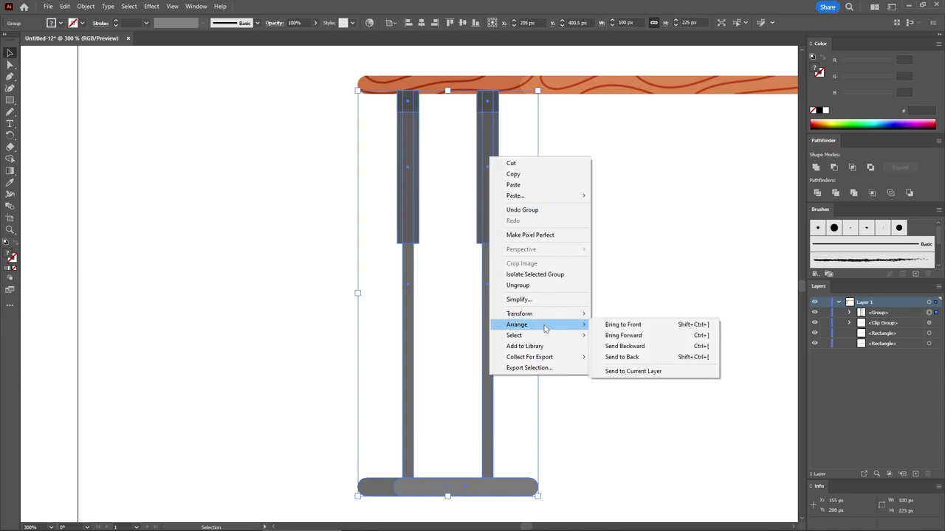
left_click(624, 357)
left_click(616, 301)
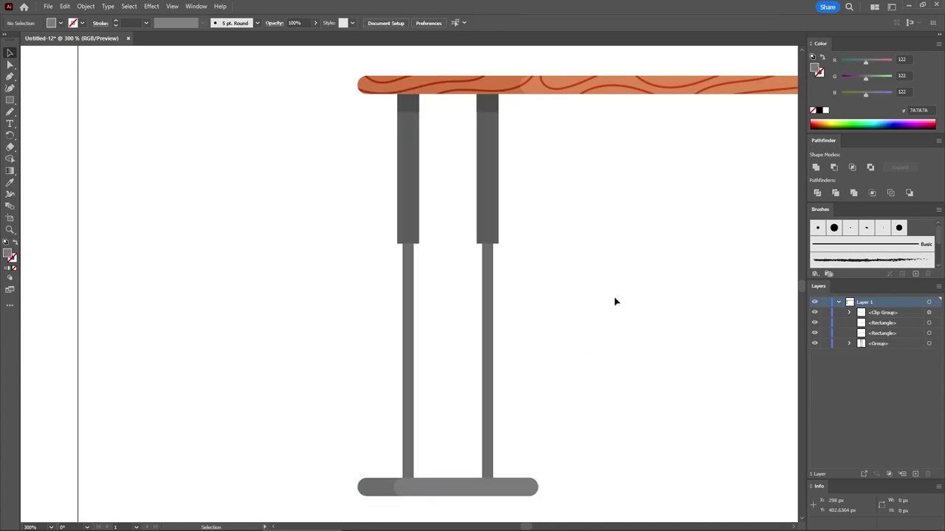
- Place a copy of the leg group under the tabletop's right end, at X 595 px, Y 288 px
key("ctrl+0")
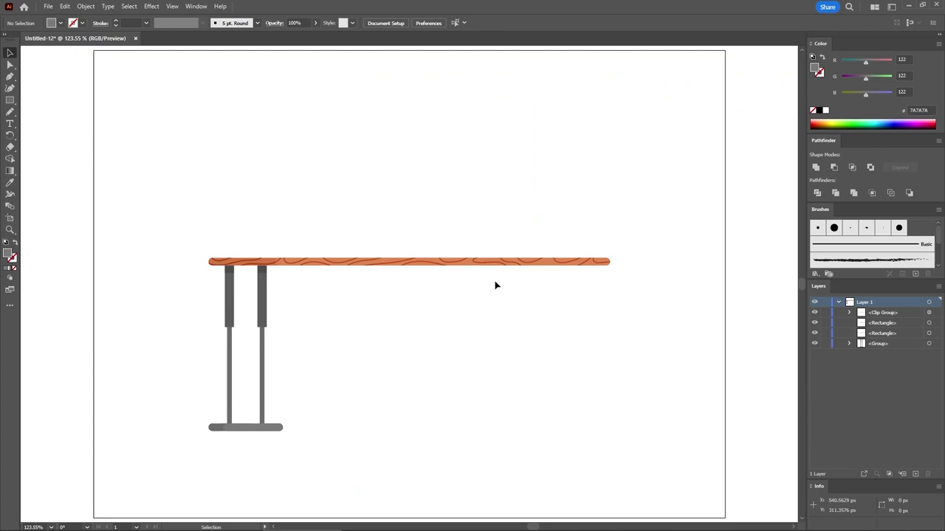
key("ctrl+plus")
left_click(234, 306)
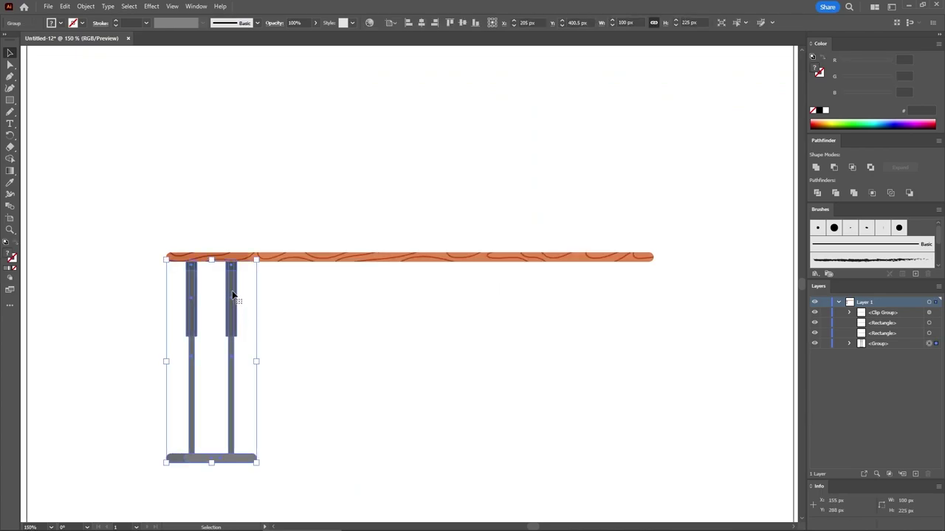
left_click_drag(233, 290, 631, 299)
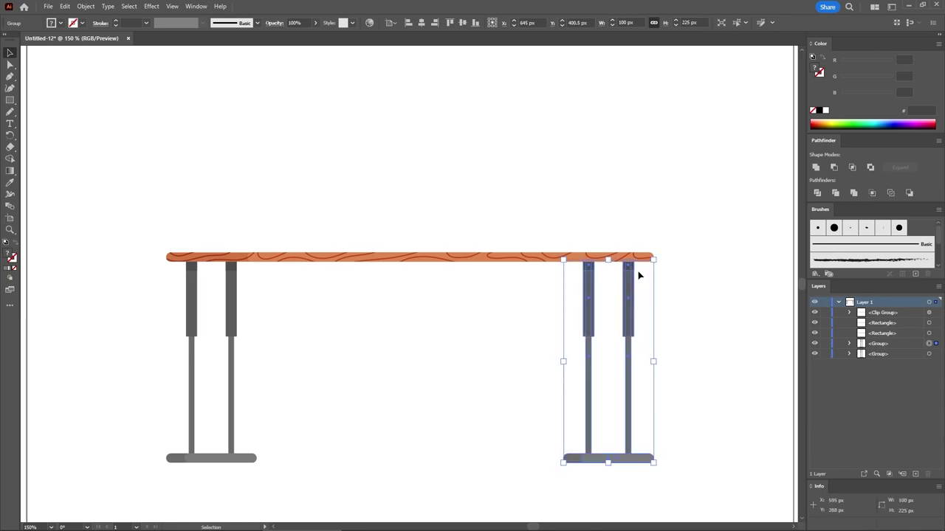
left_click(639, 269)
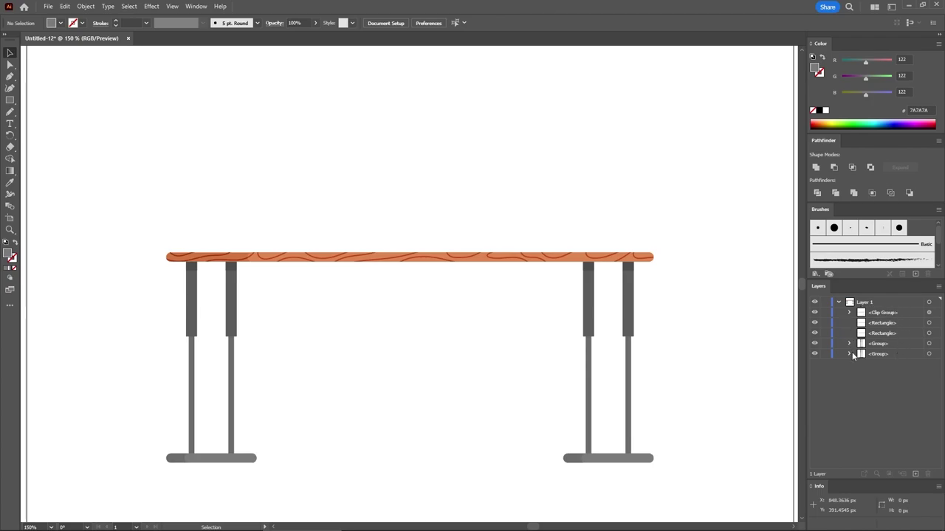
- Group all the tabletop and leg pieces into one group and rename it Table
left_click_drag(694, 226, 126, 498)
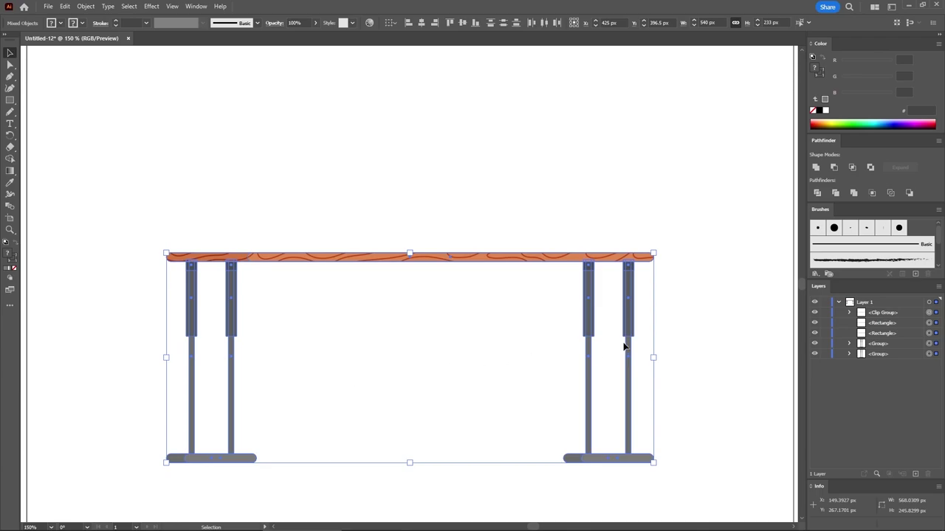
key("ctrl+g")
key("v")
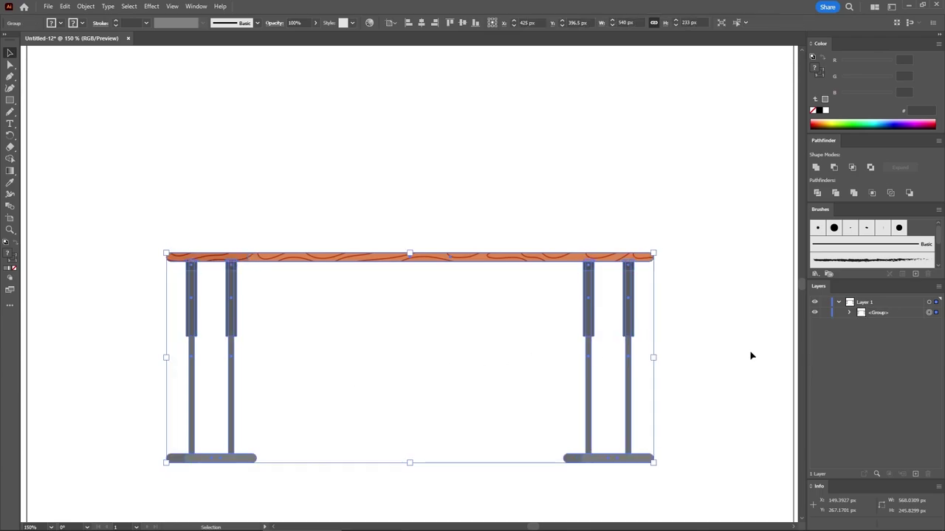
left_click(752, 353)
double_click(877, 313)
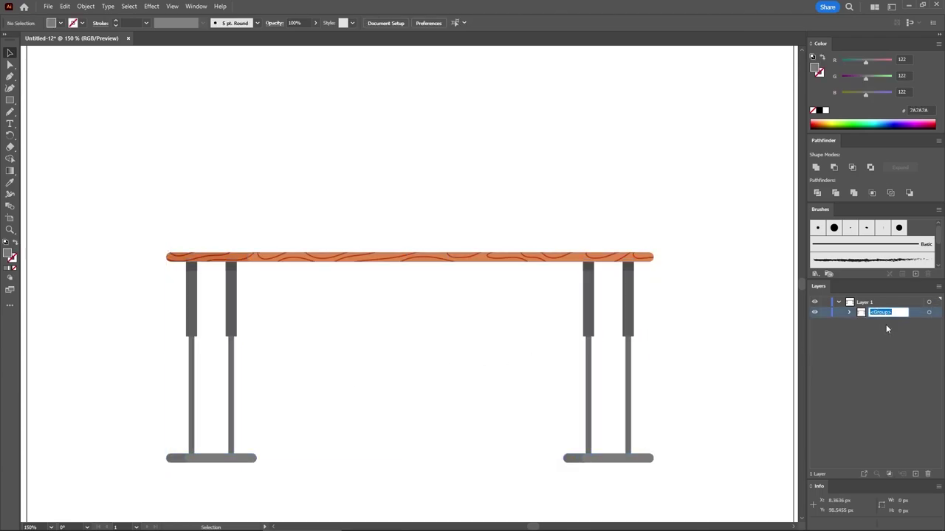
type("Table")
- Create a 135 × 85 px rounded rectangle with a 10 px corner radius above the right half of the tabletop
left_click(12, 306)
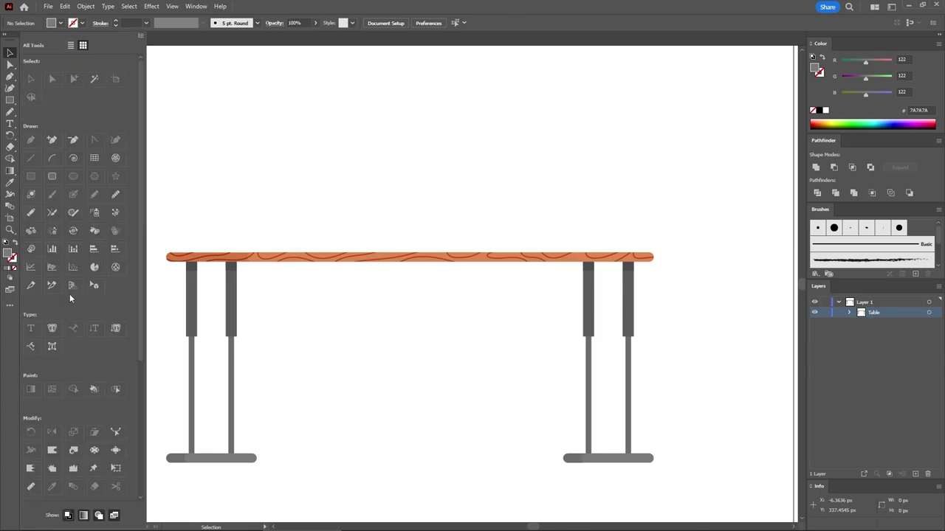
left_click(59, 177)
left_click(468, 156)
left_click(367, 202)
left_click(325, 202)
left_click(329, 217)
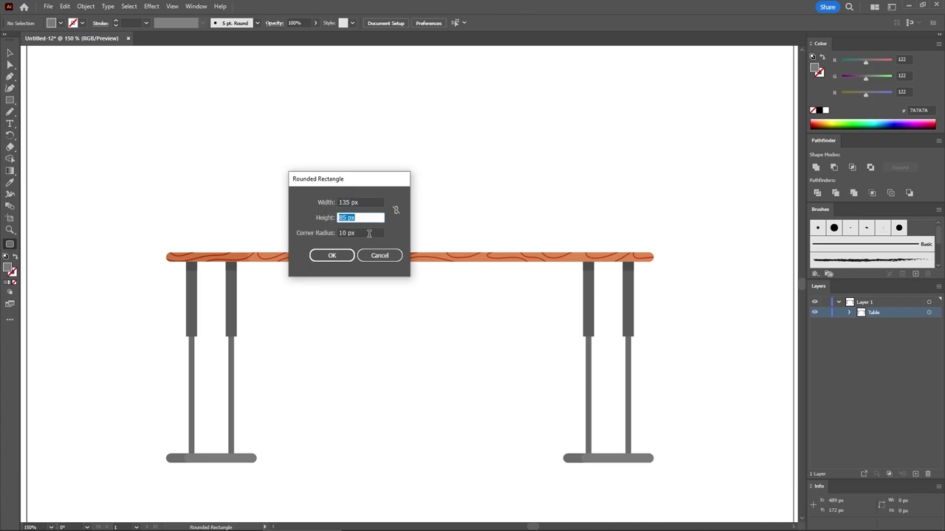
left_click(336, 232)
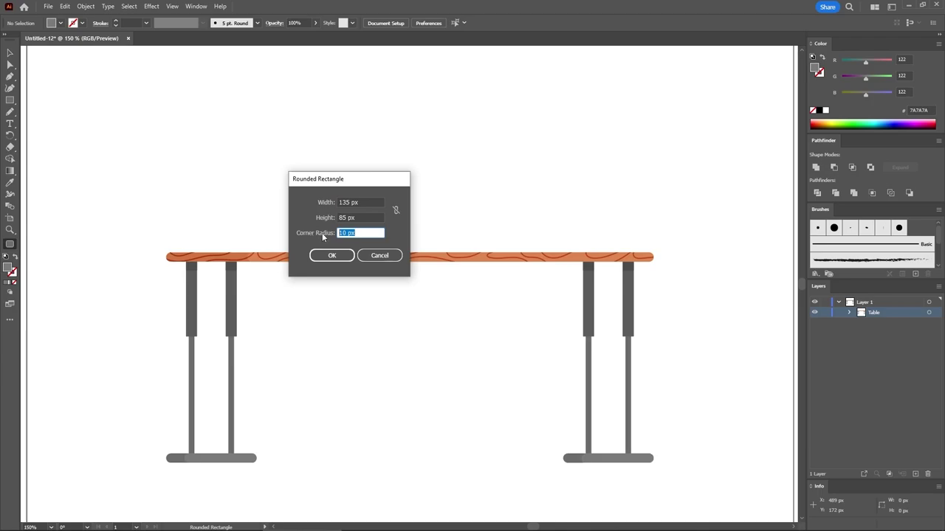
left_click(332, 255)
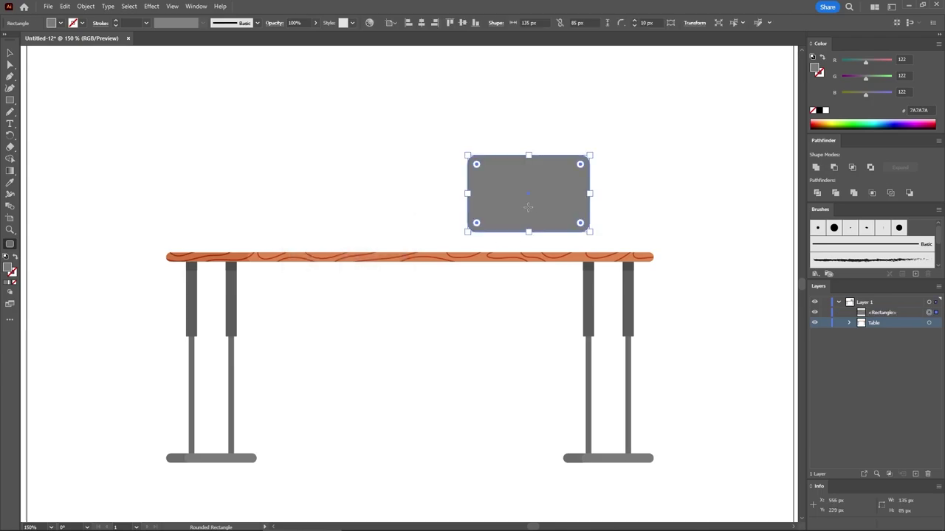
- Fill the rounded rectangle with cream R 243, G 230, B 222
left_click(901, 59)
type("243")
key("Tab")
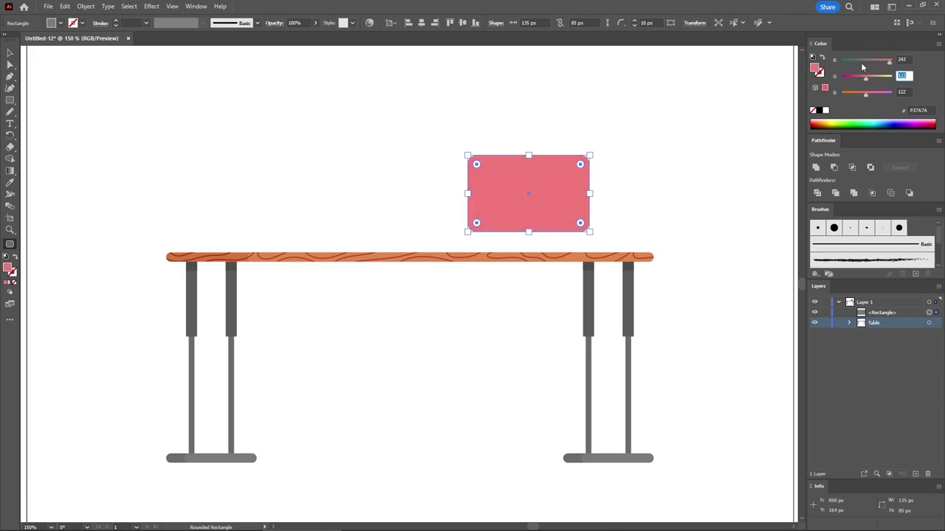
type("239")
key("Tab")
type("222")
key("Return")
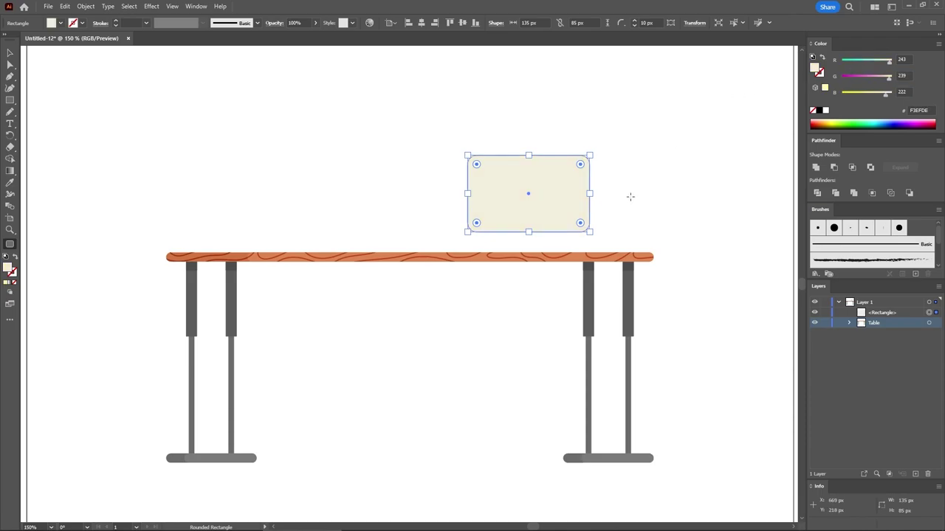
key("ctrl+plus")
key("ctrl+plus")
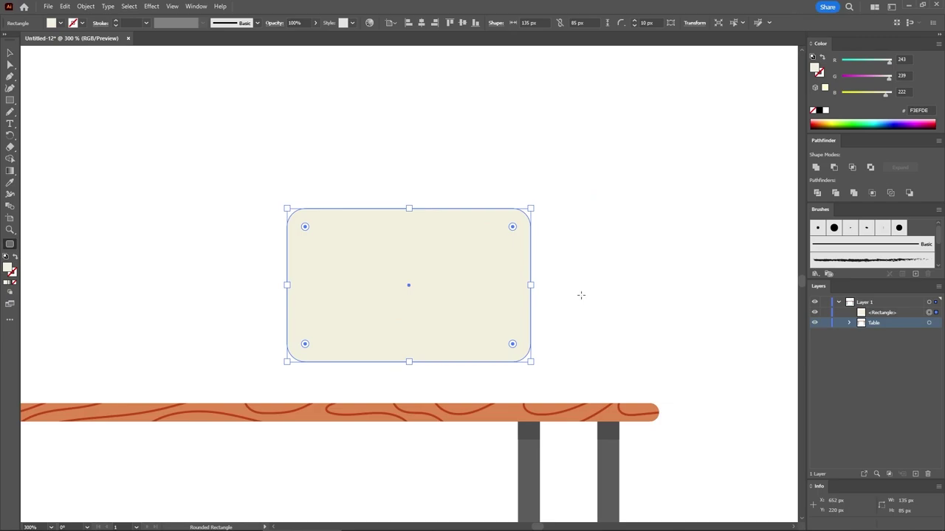
left_click(903, 76)
type("230")
key("Return")
- Paste two copies of the rounded rectangle directly in front of it
key("ctrl")
key("ctrl+c")
key("ctrl+f")
key("ctrl+f")
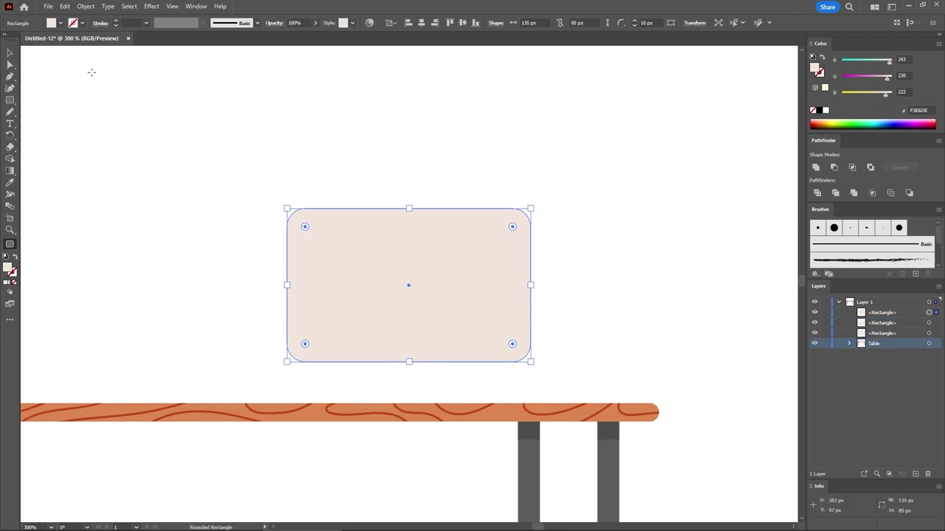
left_click(12, 54)
left_click(358, 173)
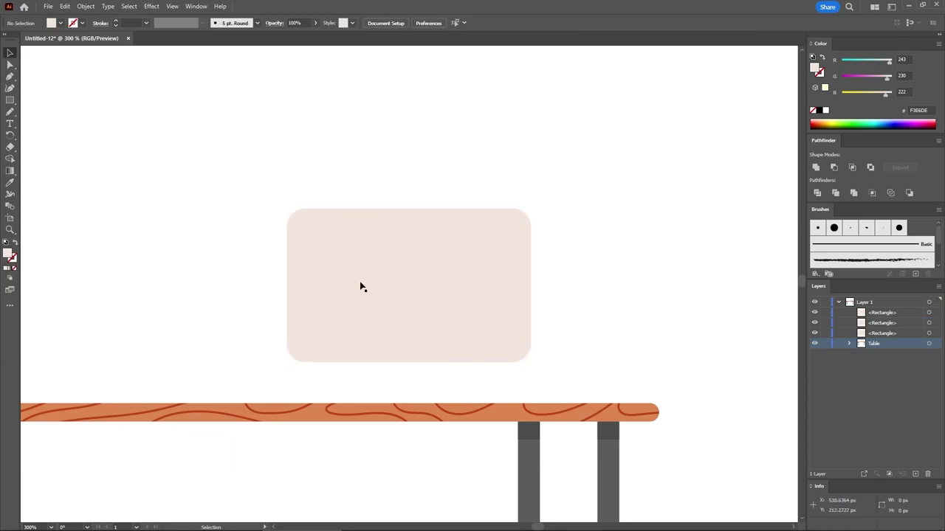
- Shift the top copy 10 px right and subtract it from the copy beneath, leaving a strip along the left edge
left_click_drag(342, 285, 360, 283)
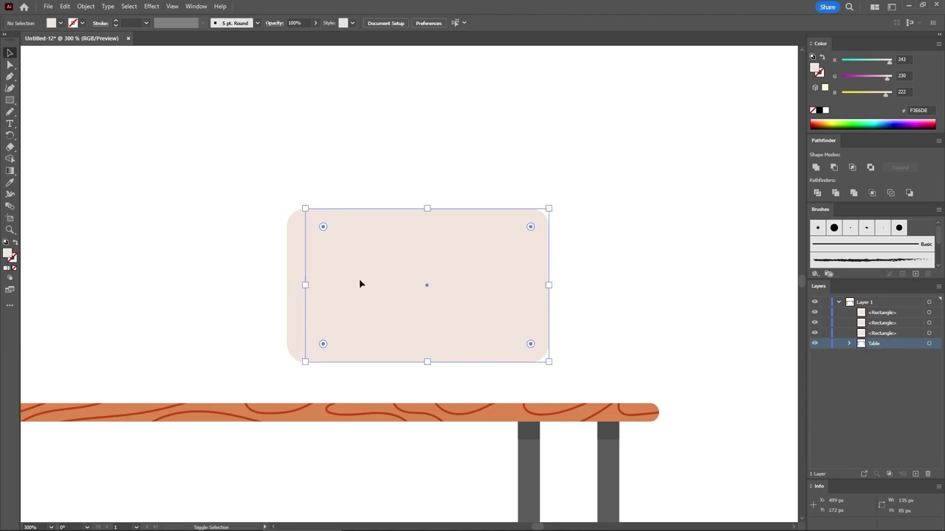
left_click(297, 249, "shift")
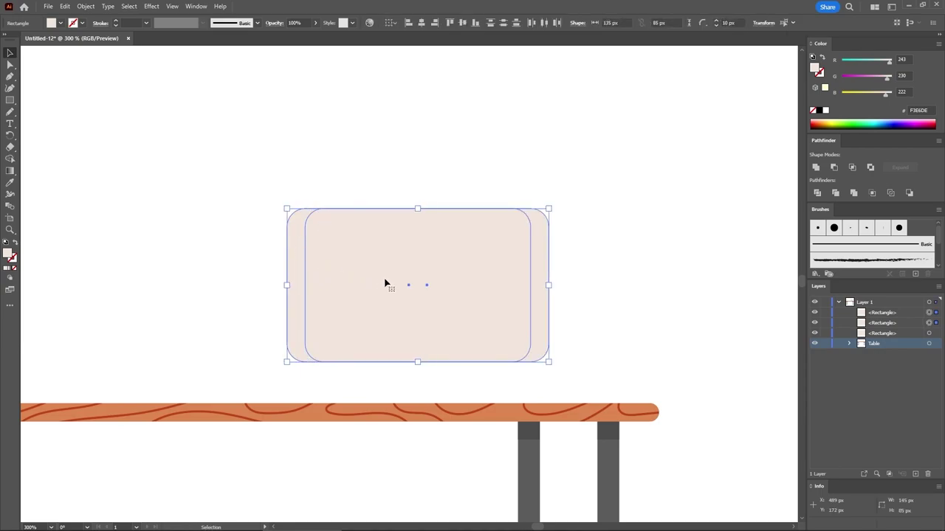
left_click(833, 167)
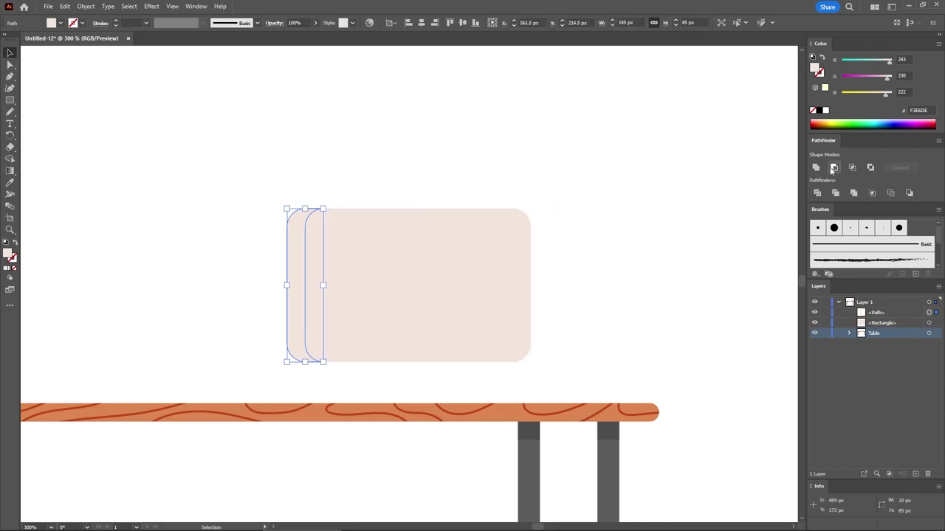
- Fill the left-edge strip with the lighter cream R 255, G 242, B 233
left_click(903, 59)
type("255")
key("Tab")
type("242")
key("Tab")
type("233")
key("Return")
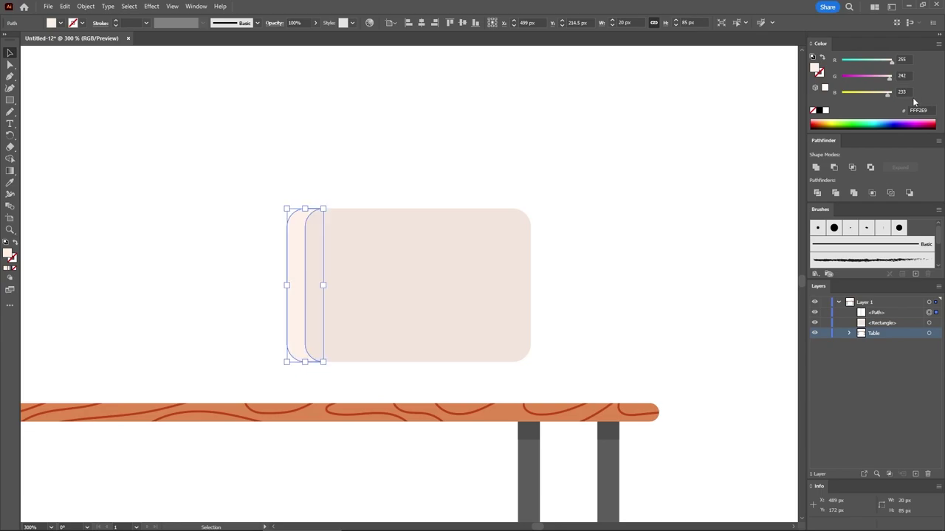
- Create a 45 × 55 px rectangle beside the monitor shape's upper right corner for the stand
left_click(9, 100)
left_click(528, 183)
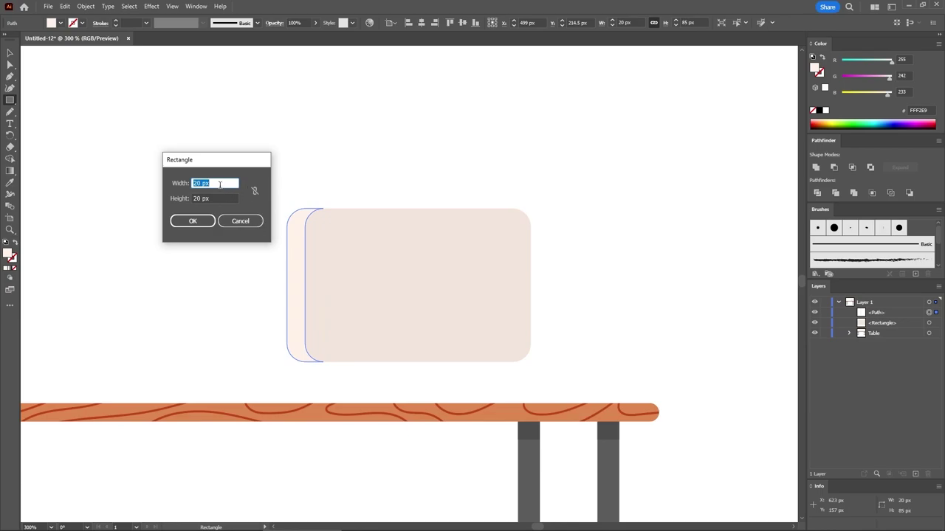
type("45")
key("Tab")
type("55")
left_click(193, 221)
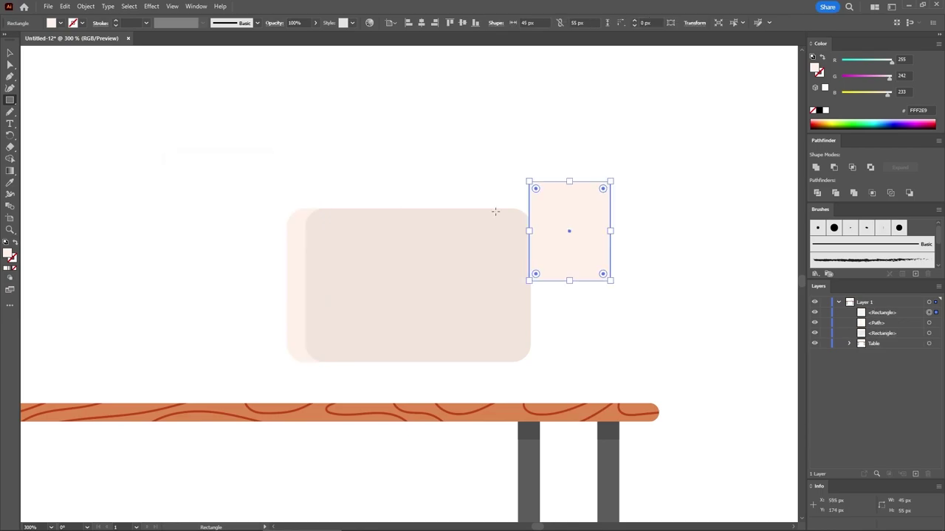
- Fill the stand rectangle with R 236, G 223, B 215
left_click(908, 59)
type("236")
key("Tab")
type("223")
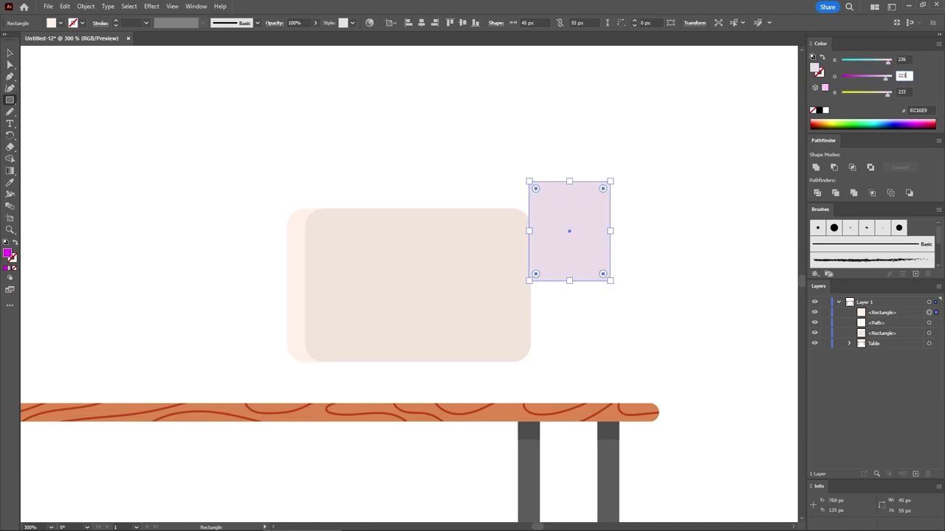
key("Tab")
type("215")
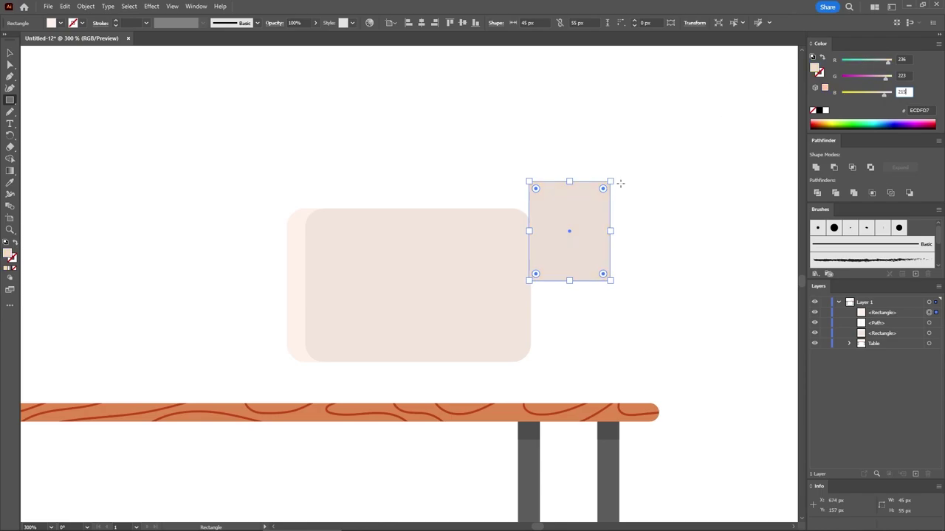
key("Return")
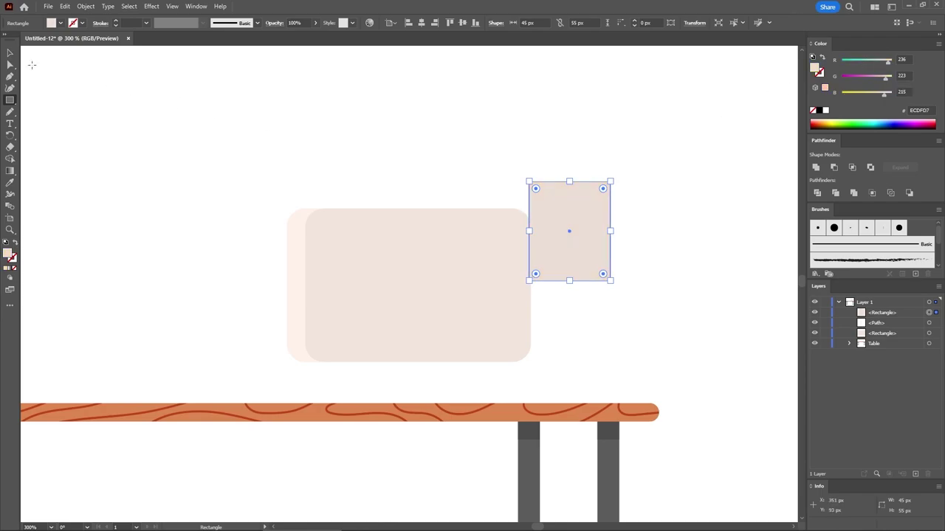
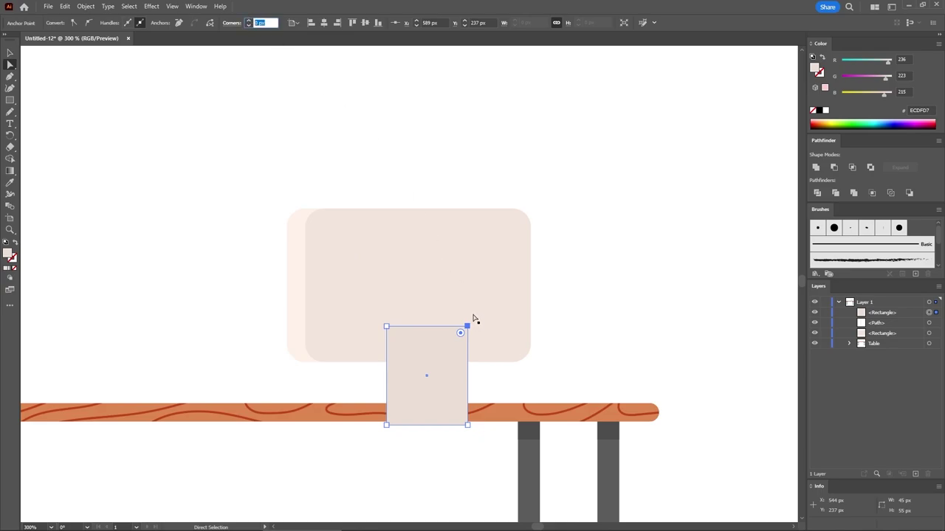
- Round the stand rectangle's top-right corner to 15 px and paste a copy of the shape in front
type("15")
key("Return")
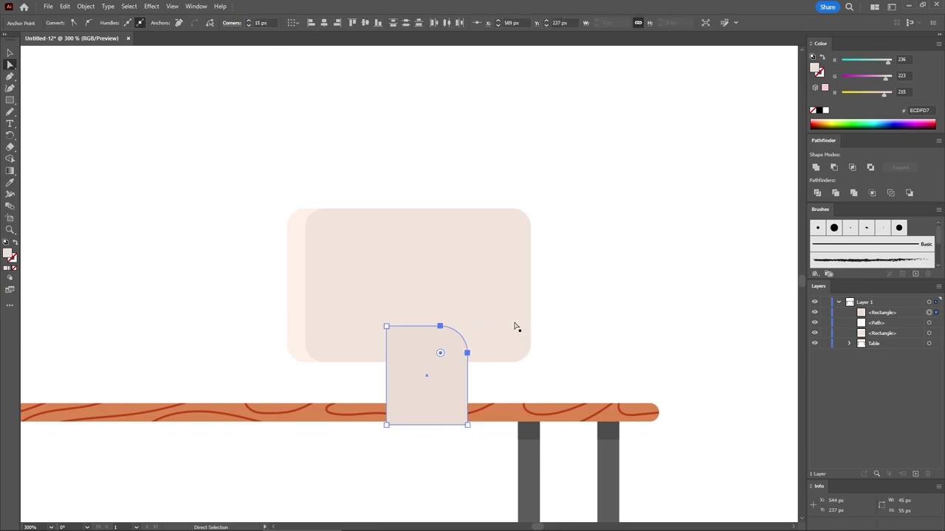
left_click(441, 390)
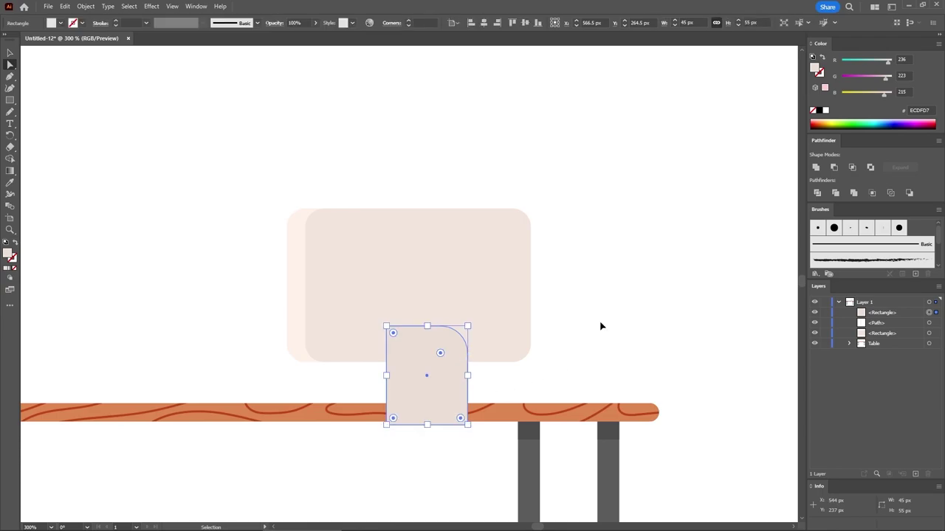
key("ctrl+c")
key("ctrl+f")
key("a")
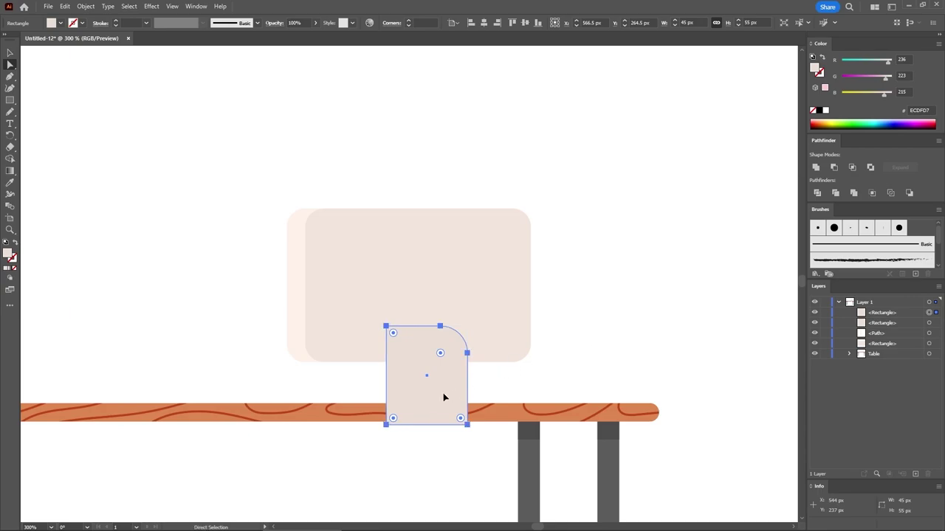
- Shift the stand copy 30 px left and subtract it from the original to form a curved stand
left_click_drag(443, 397, 389, 393)
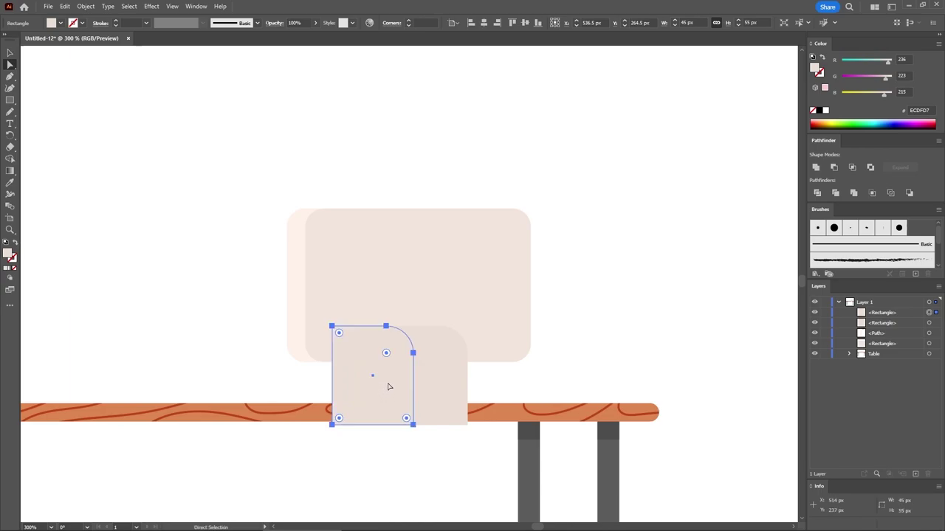
left_click(450, 378, "shift")
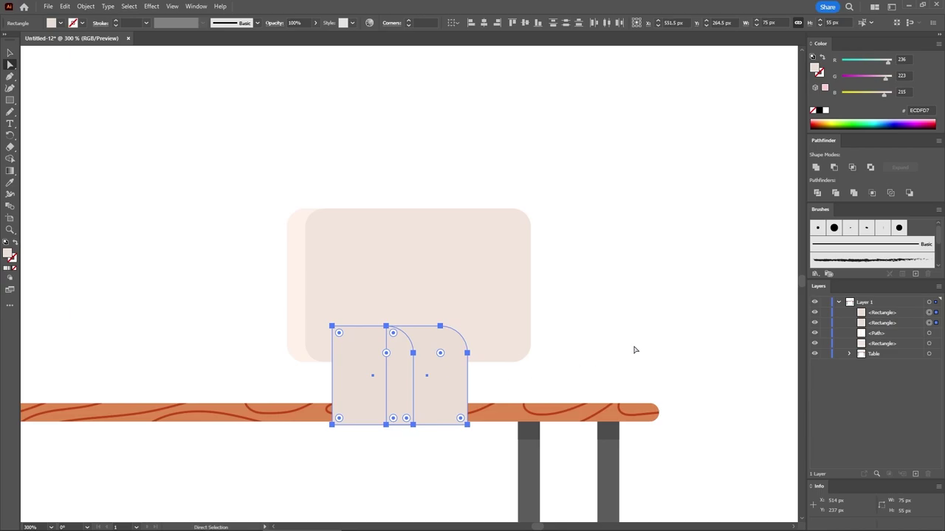
left_click(834, 168)
- Paste two copies of the curved stand in front of it and deselect
key("ctrl+c")
key("ctrl+f")
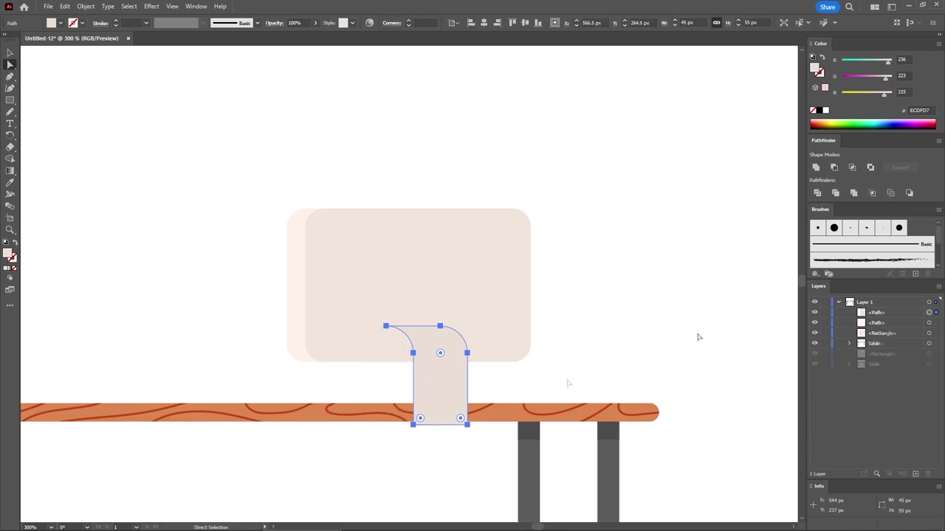
key("ctrl+f")
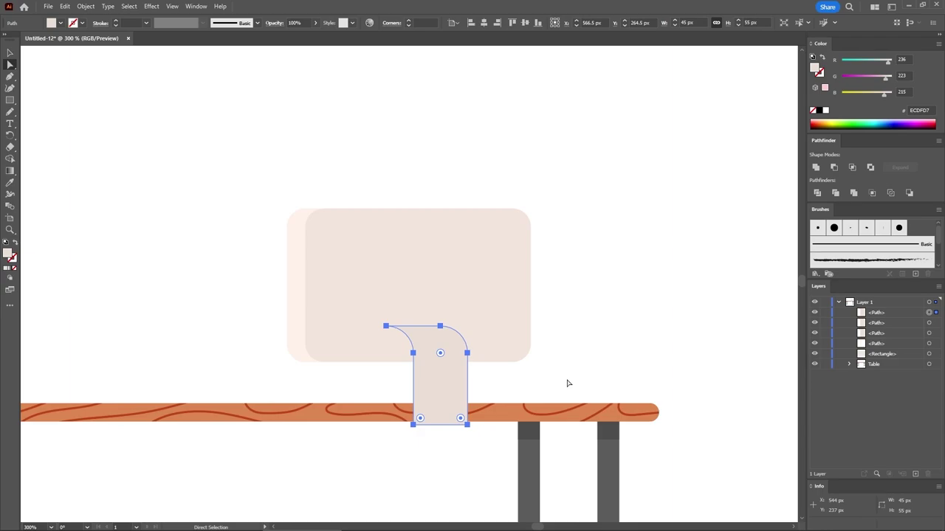
left_click(528, 377)
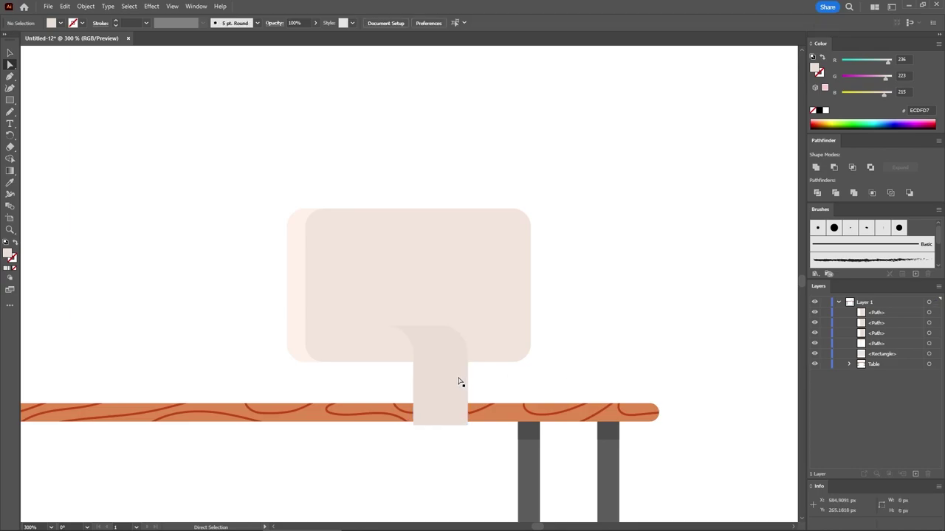
- Shift the top stand copy 5 px right and subtract it from the copy beneath, leaving a thin curved strip
left_click(452, 382)
left_click_drag(433, 383, 440, 384)
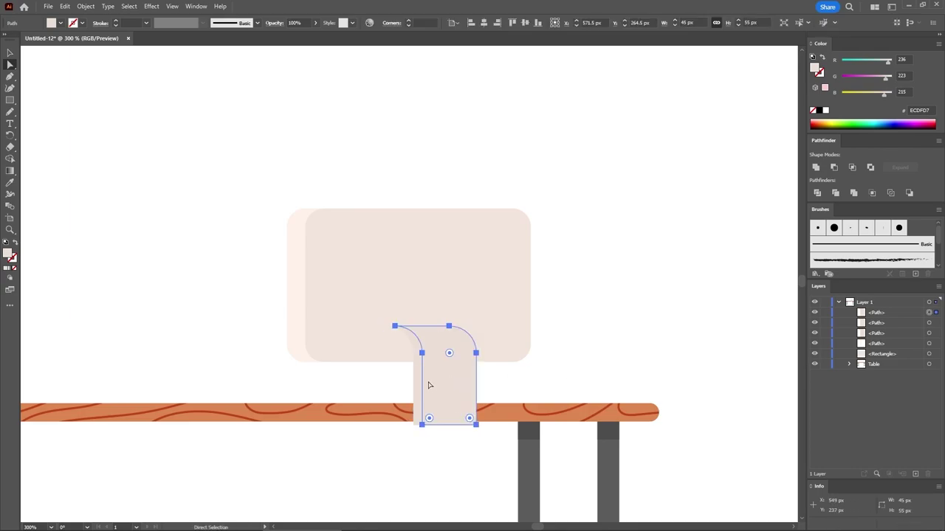
left_click(417, 382, "shift")
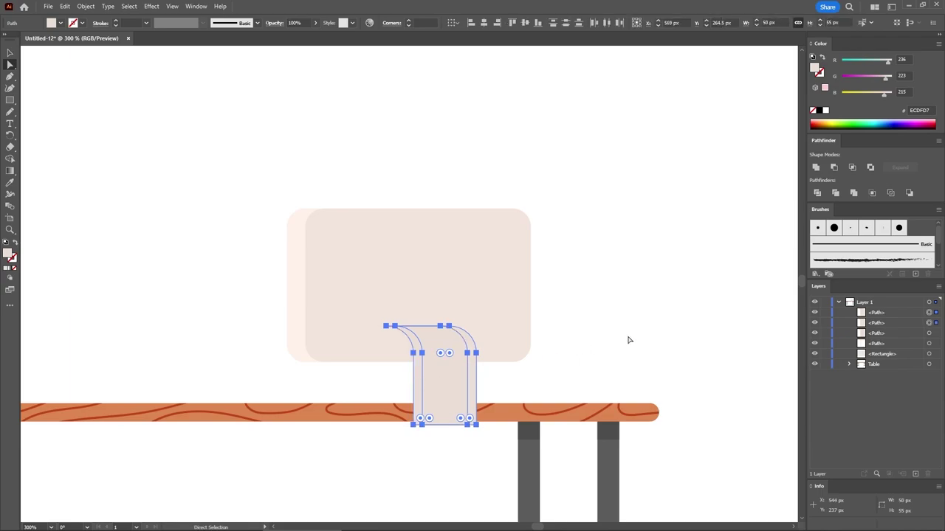
left_click(835, 169)
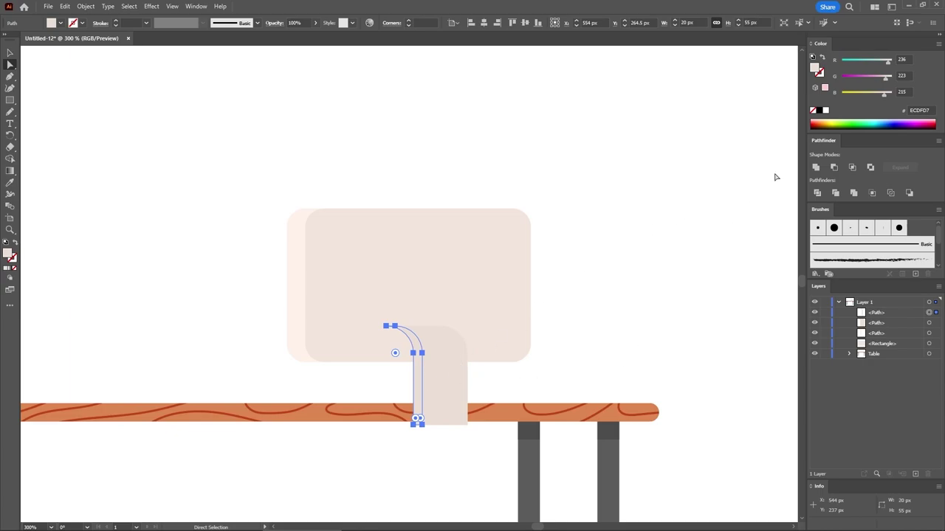
- Fill the thin curved strip on the stand with RGB 248, 235, 226 and deselect it
left_click(902, 59)
type("248")
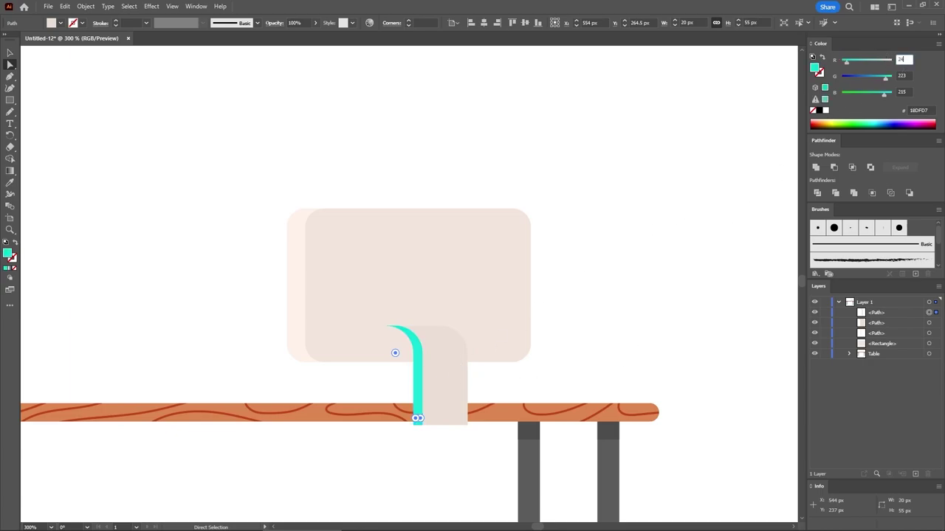
left_click(903, 72)
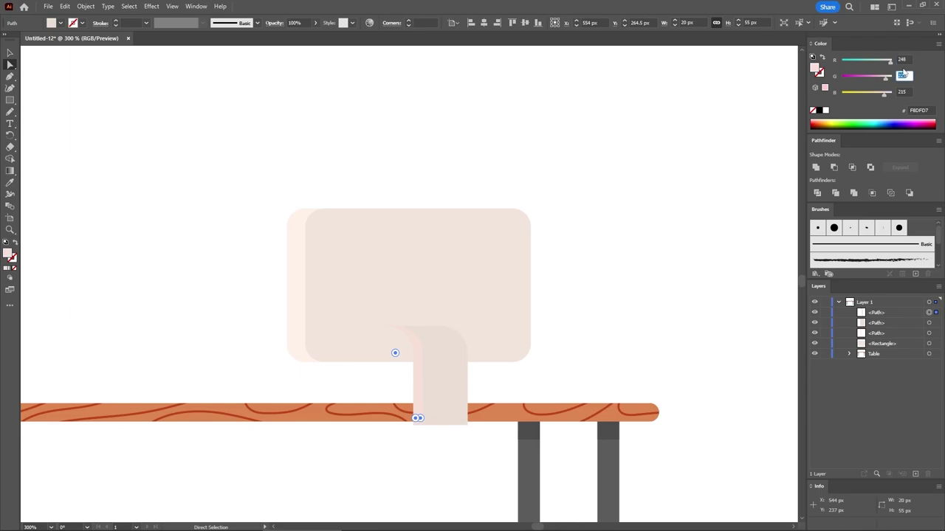
type("235")
key("Tab")
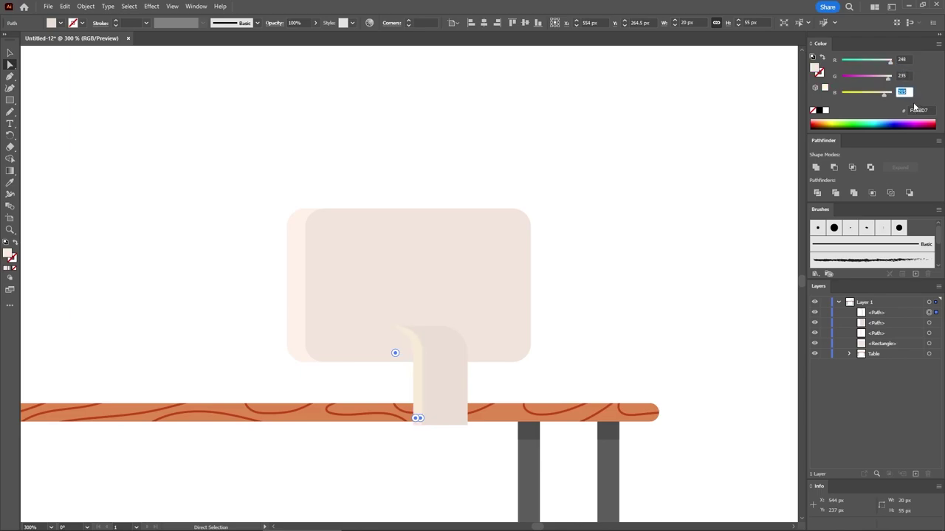
type("226")
key("Return")
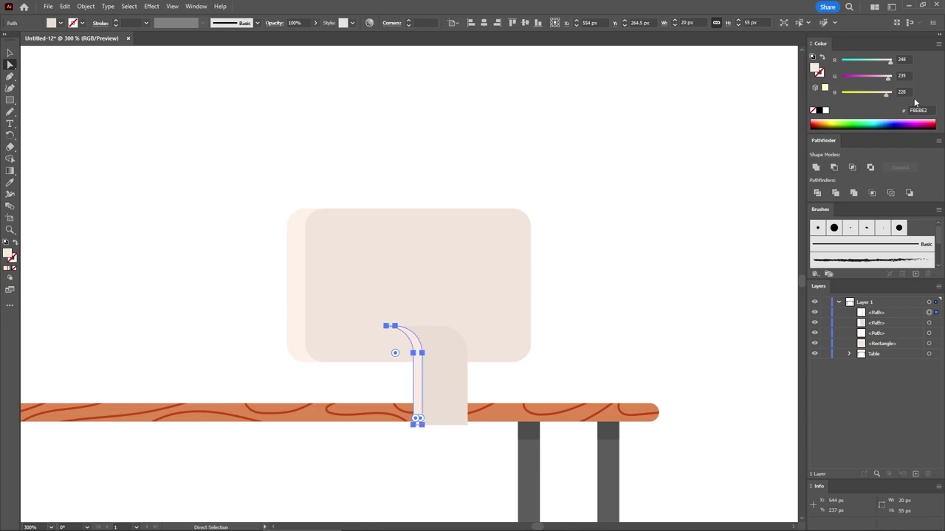
left_click(620, 234)
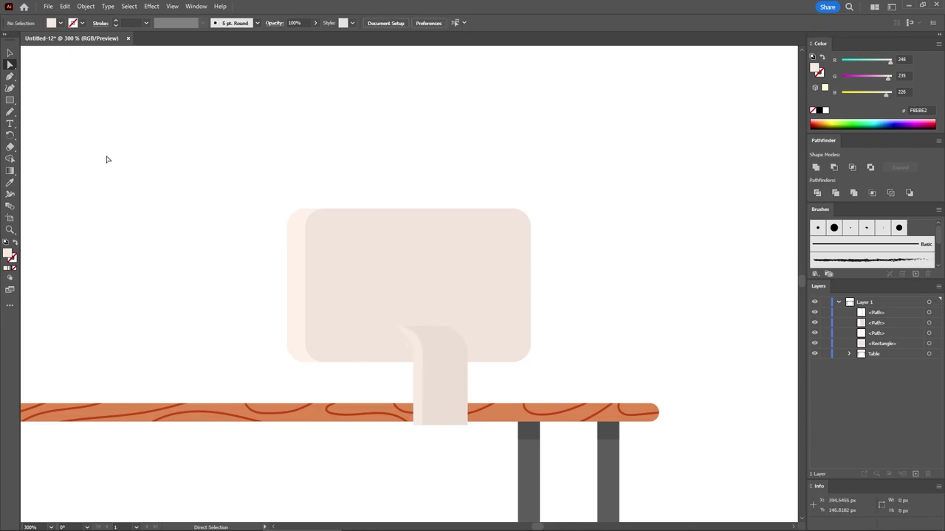
- Draw a 20 × 20 px square on the back of the monitor
left_click(10, 100)
left_click(379, 266)
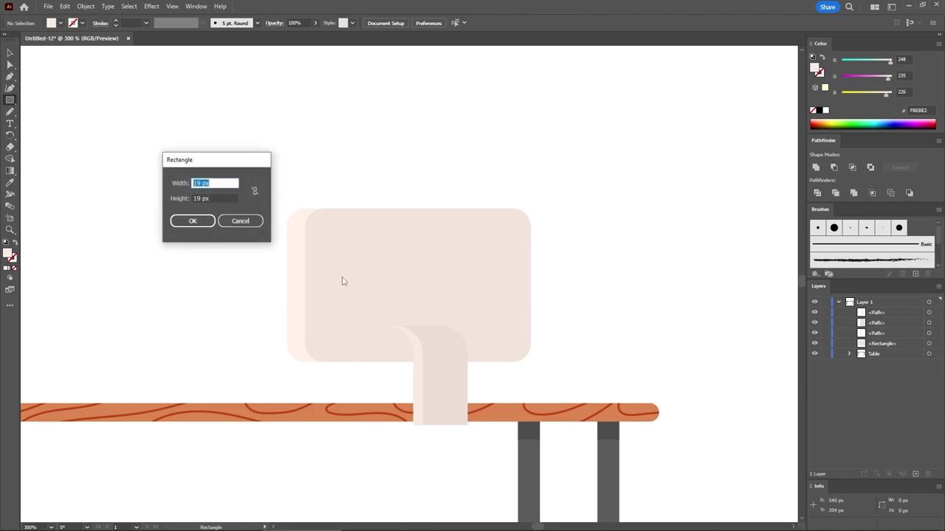
type("20")
key("Tab")
type("2")
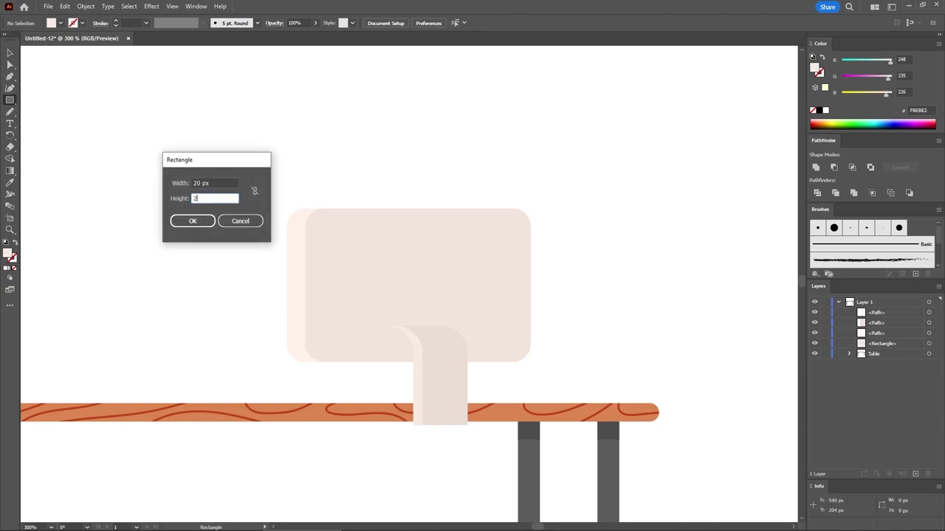
key("Return")
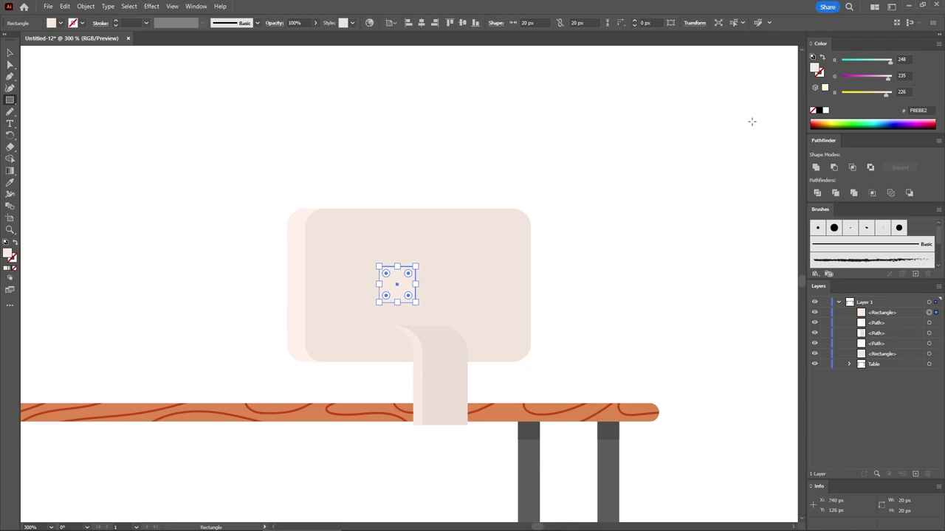
- Fill the 20 px square with RGB 216, 206, 197
left_click(903, 59)
type("216")
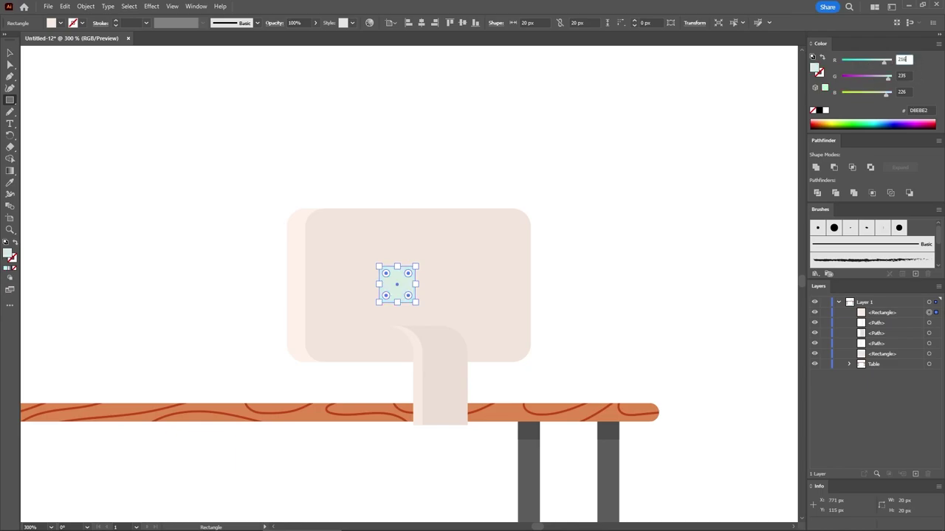
left_click(914, 76)
type("206")
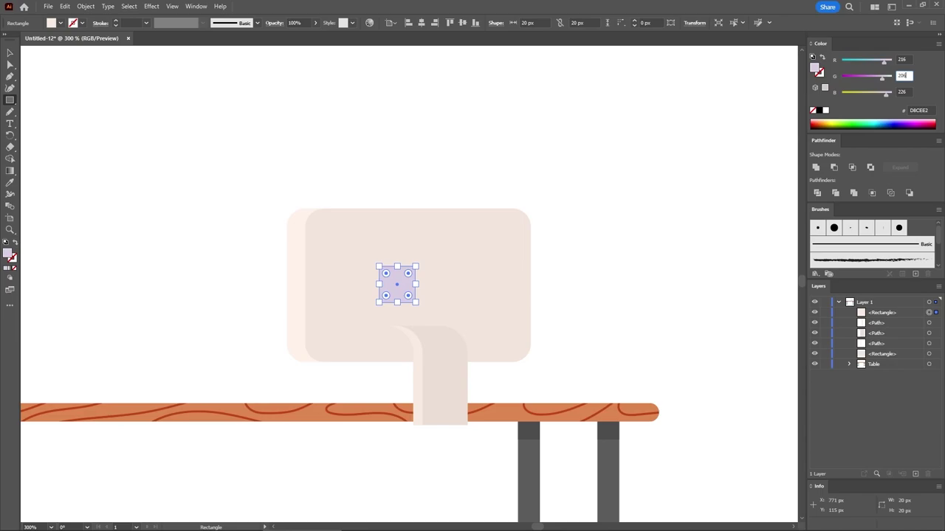
key("Tab")
type("197")
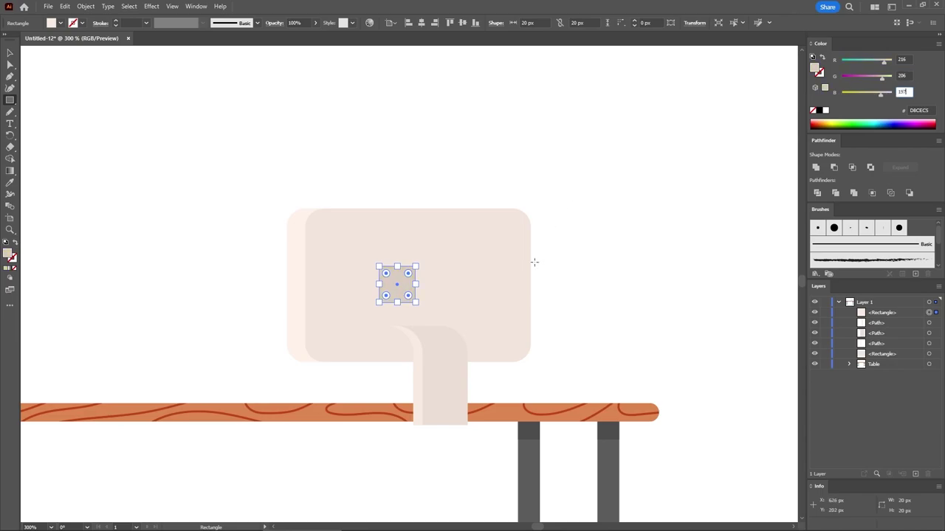
key("Return")
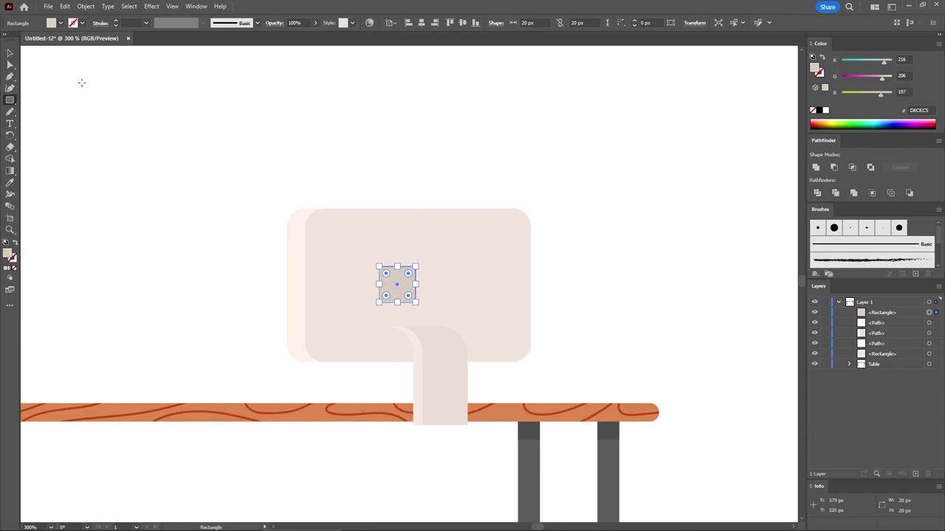
- Align the small square to the left and top edges of the curved stand and deselect
left_click(10, 53)
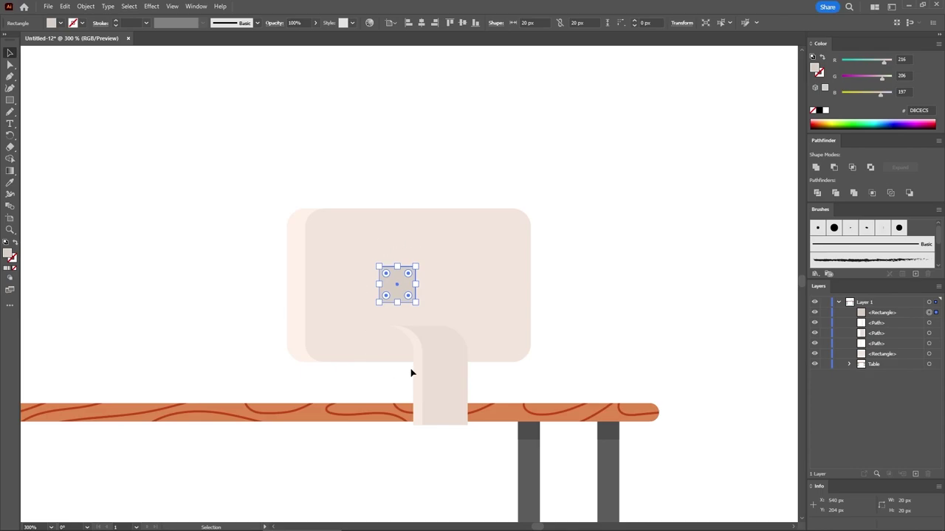
left_click(451, 363, "shift")
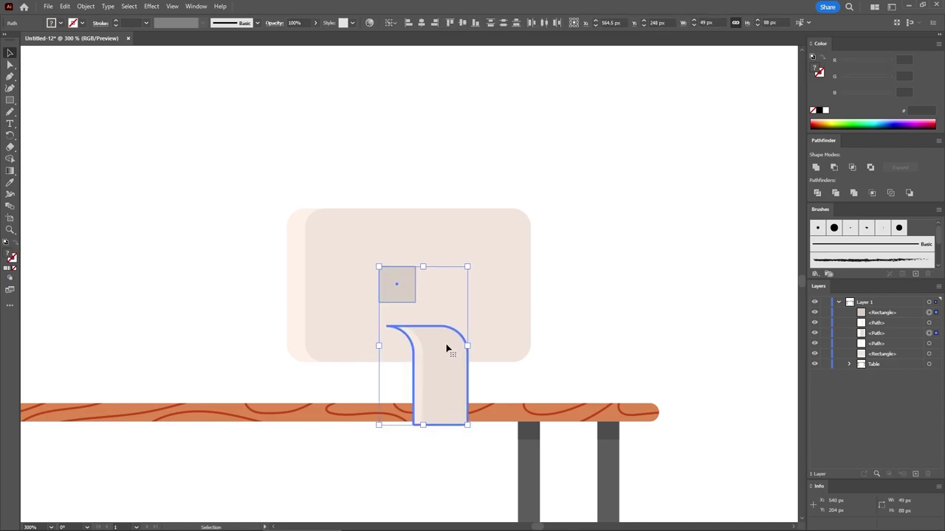
left_click(408, 23)
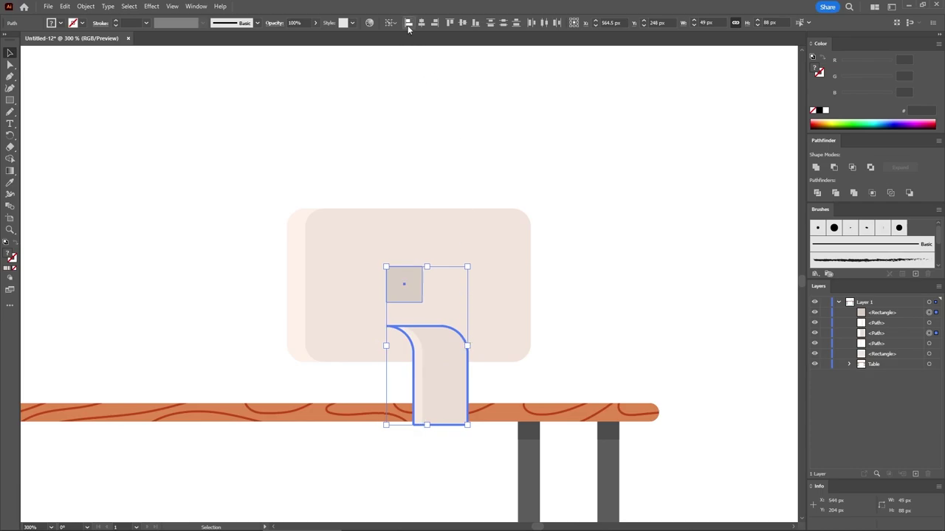
left_click(449, 22)
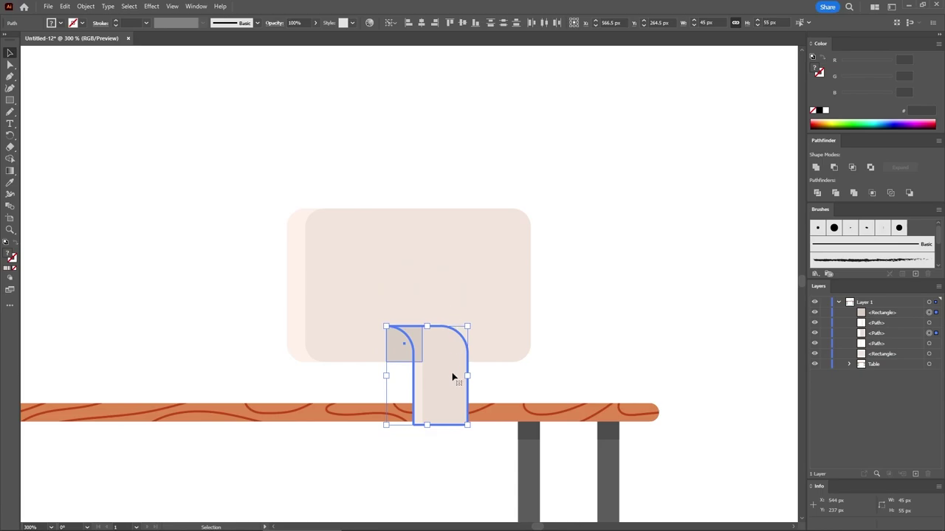
left_click(567, 344)
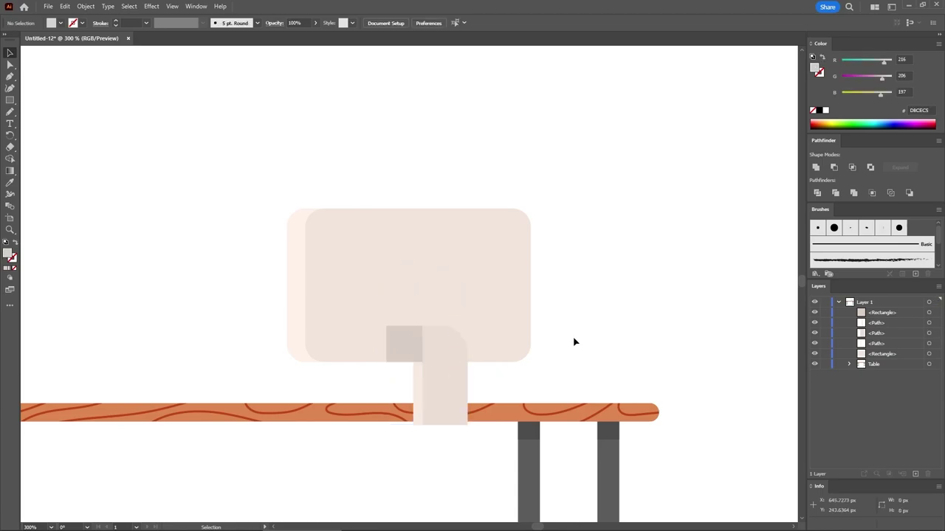
- Move the small square beneath the two stand paths in the stacking order and deselect it
left_click(404, 347)
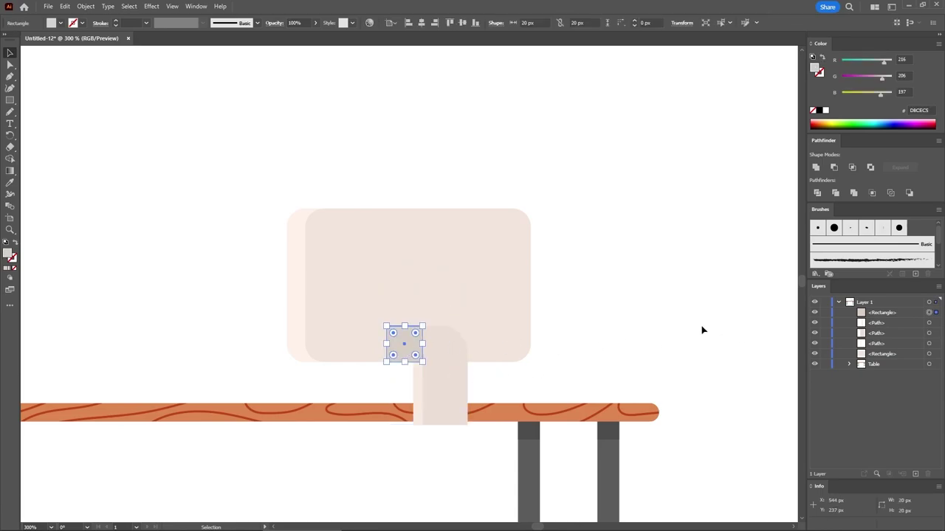
left_click_drag(886, 316, 885, 329)
left_click(672, 349)
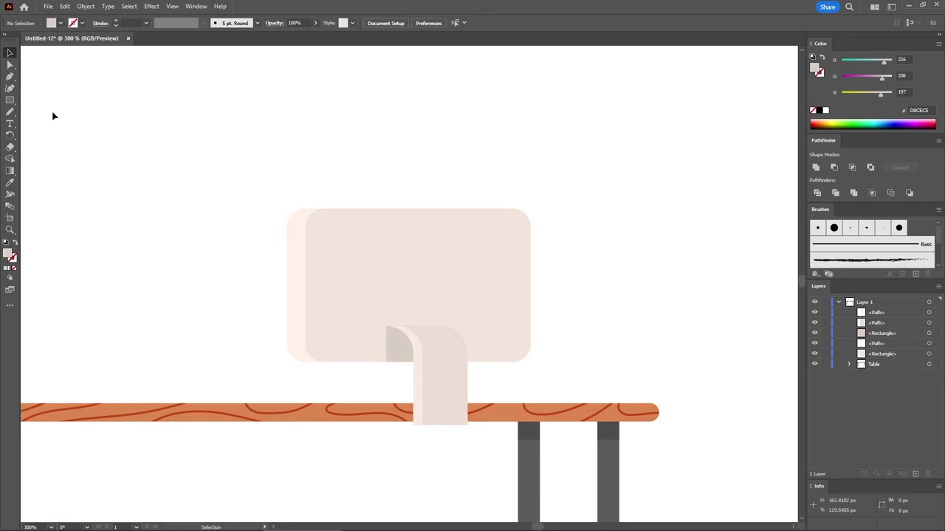
- Draw a 60 × 5 px rectangle and place it at the stand's foot, flush with its right and bottom edges
left_click(11, 102)
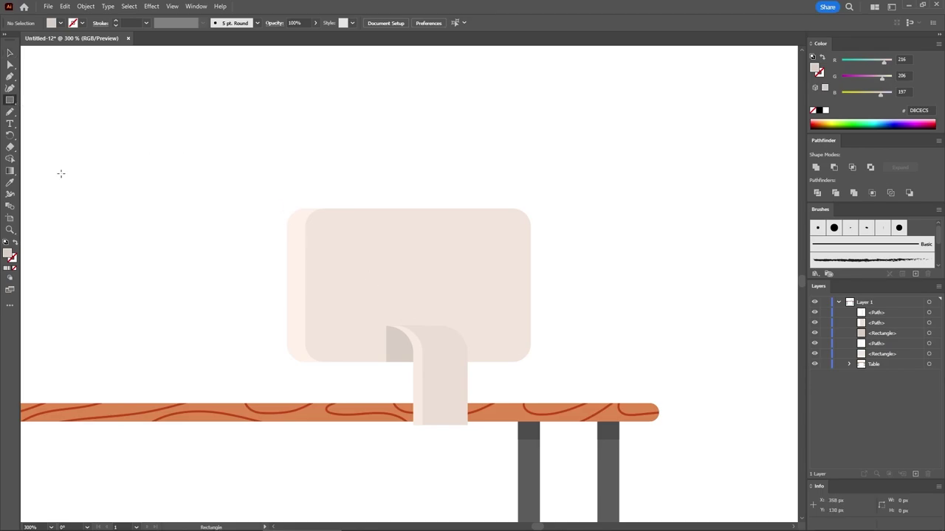
left_click(248, 235)
key("Tab")
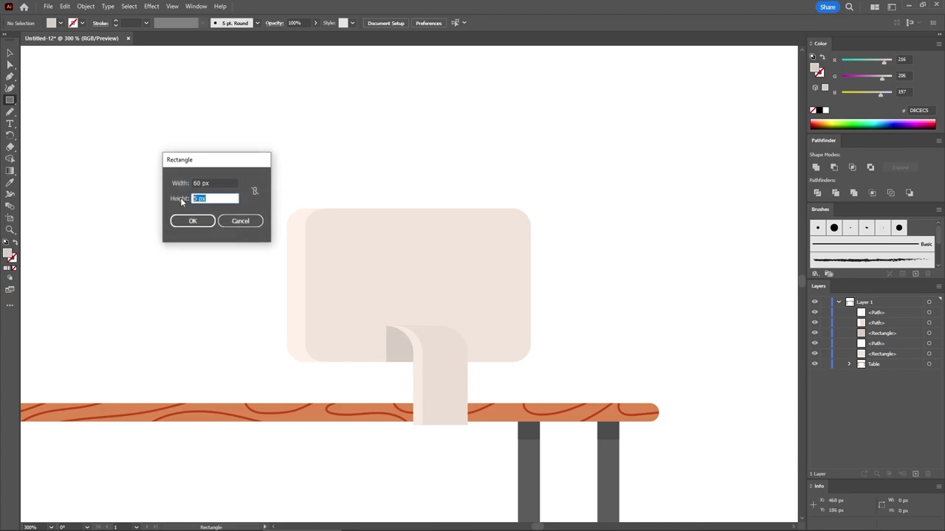
left_click(193, 222)
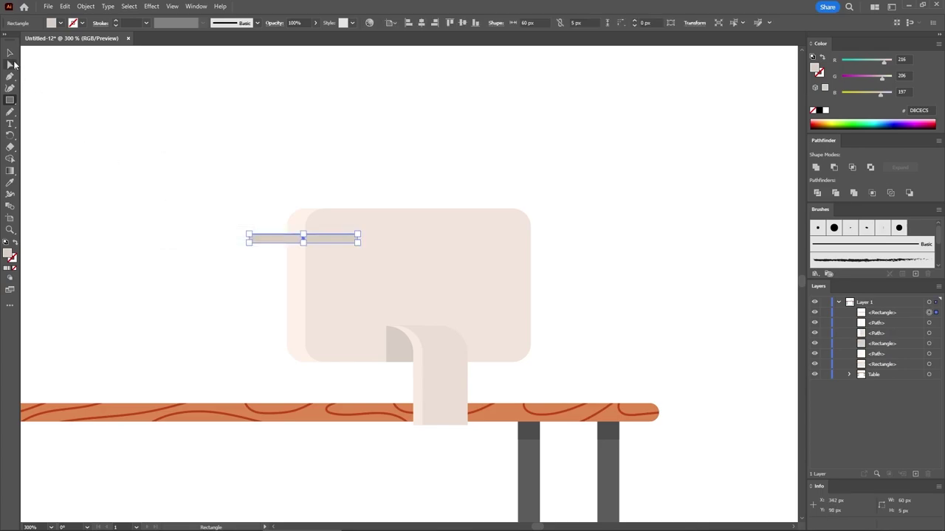
left_click(11, 53)
left_click_drag(323, 239, 431, 420)
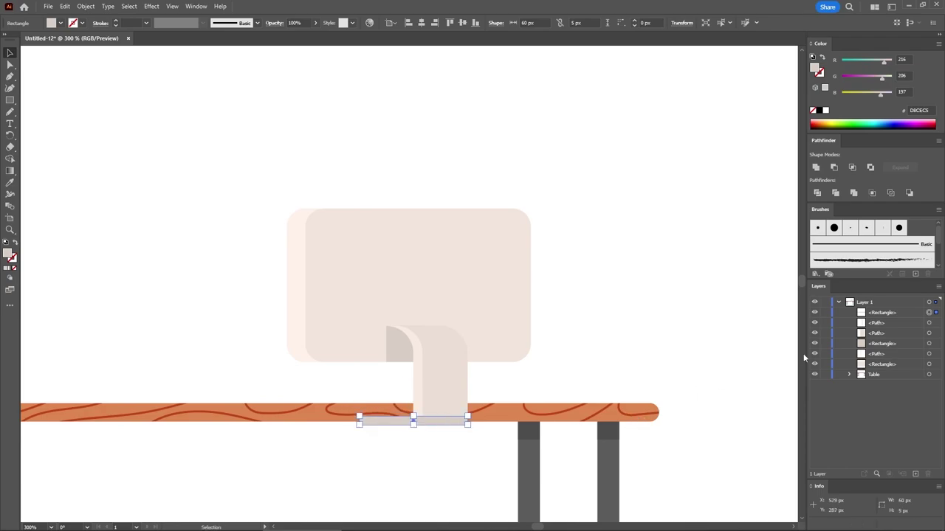
- Stack the base rectangle beneath the stand pieces and sample its fill from the light strip on the stand
left_click(885, 313)
left_click_drag(892, 316, 825, 347)
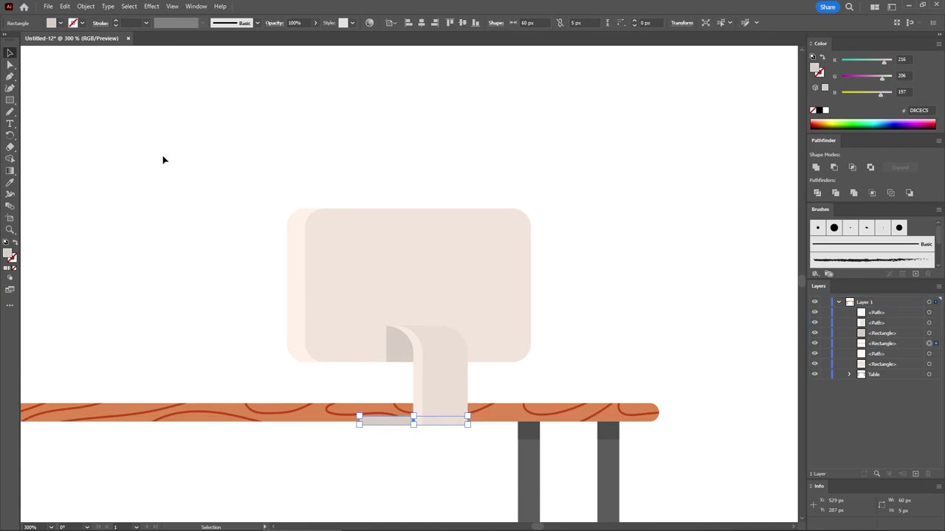
left_click(10, 182)
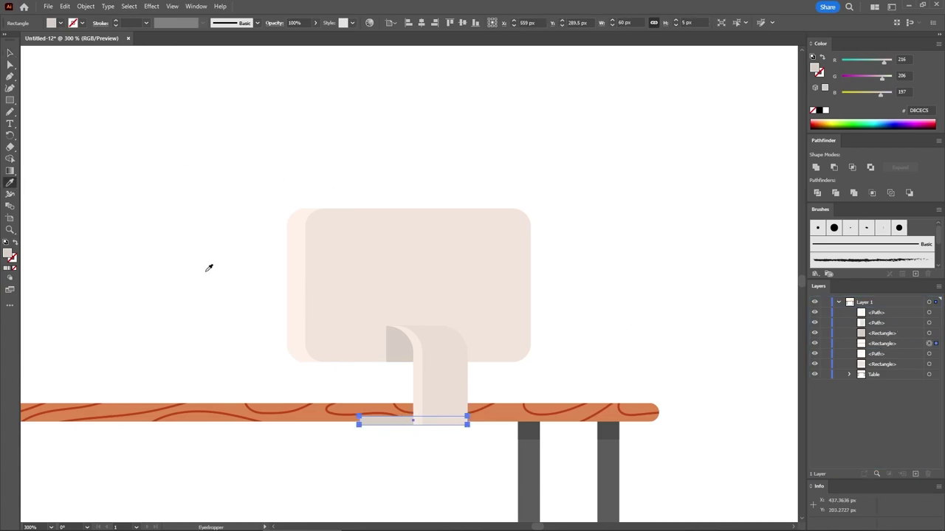
left_click(420, 372)
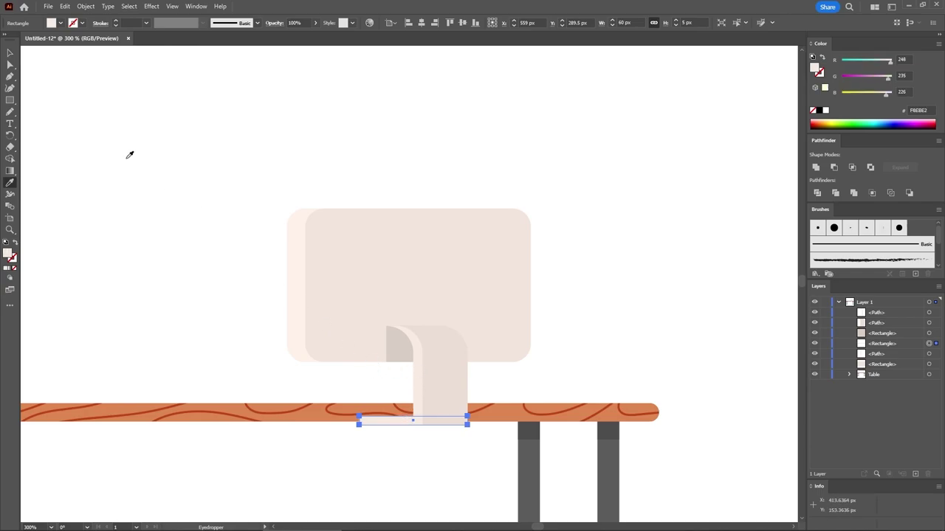
- Round all corners of the base rectangle to 2.5 px and deselect it
left_click(10, 64)
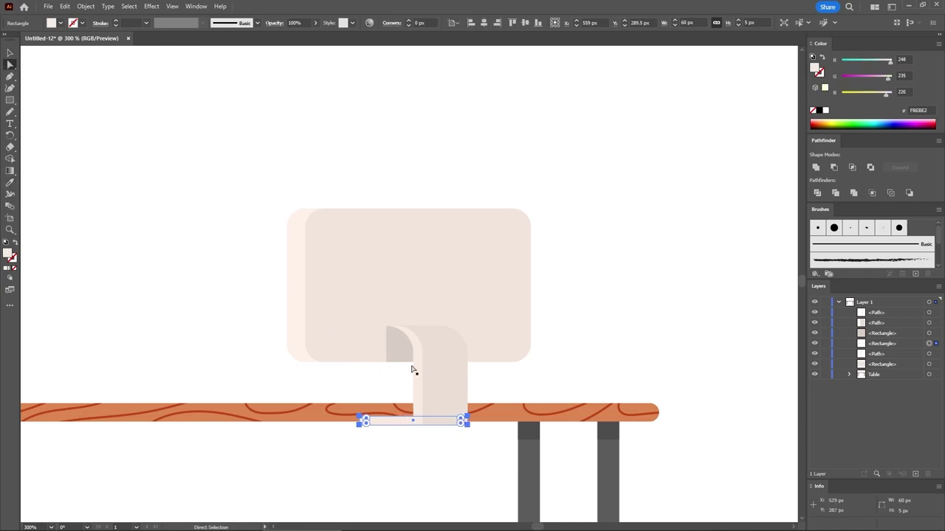
left_click_drag(366, 418, 384, 432)
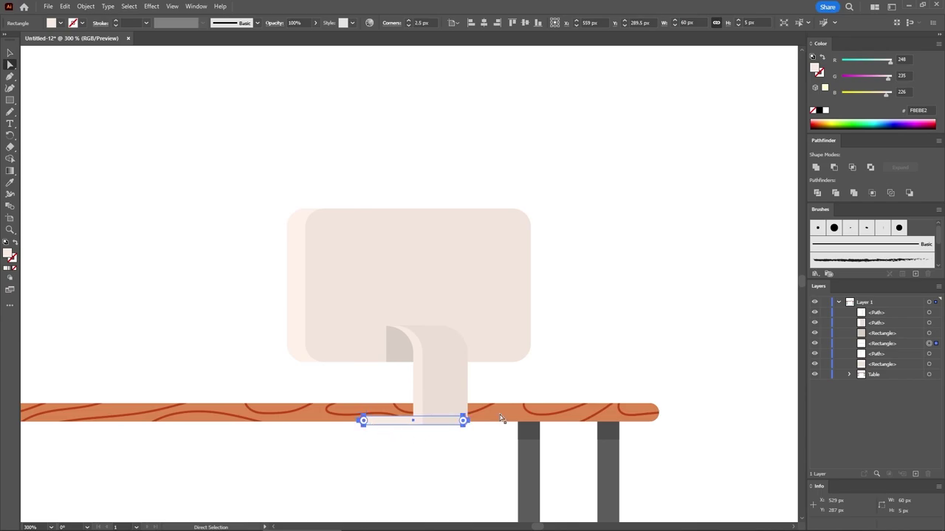
left_click(652, 304)
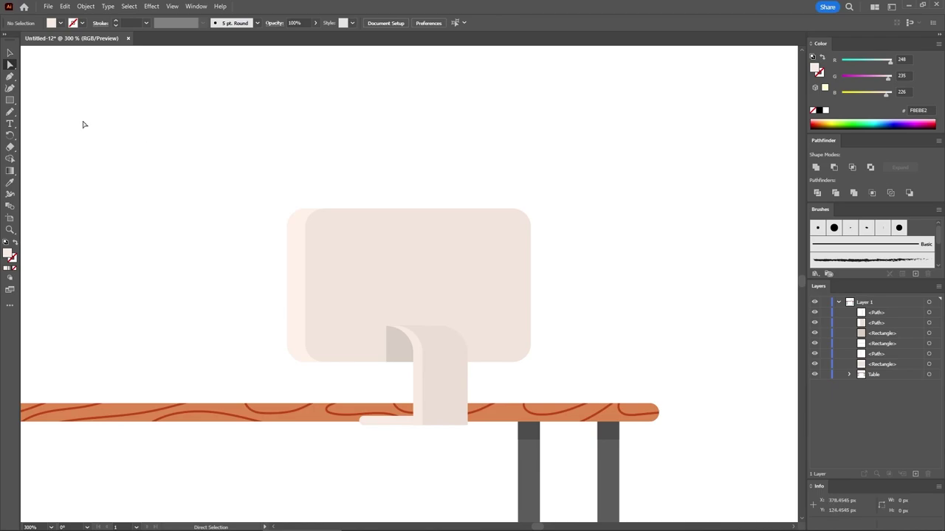
- Draw a 20 × 20 px circle on the monitor and sample its fill from the front of the stand
left_click_drag(10, 101, 33, 116)
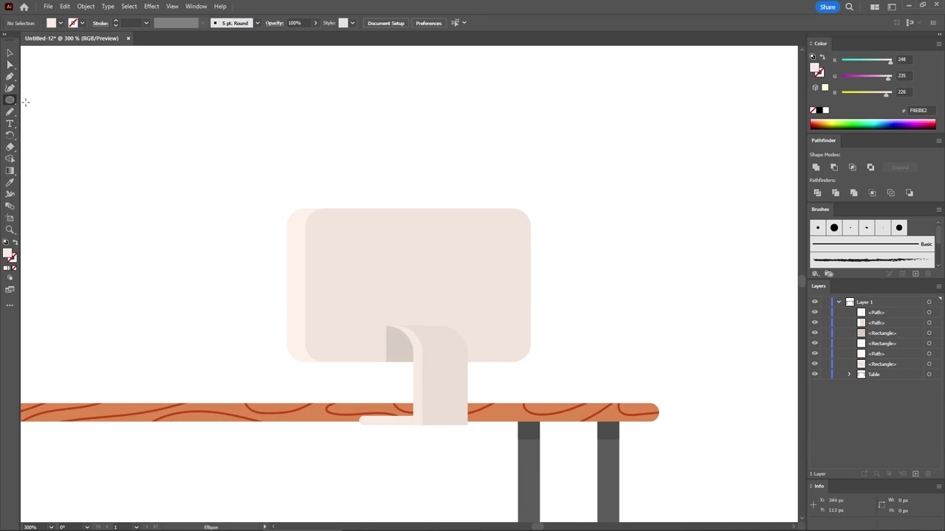
left_click(366, 260)
left_click(154, 155)
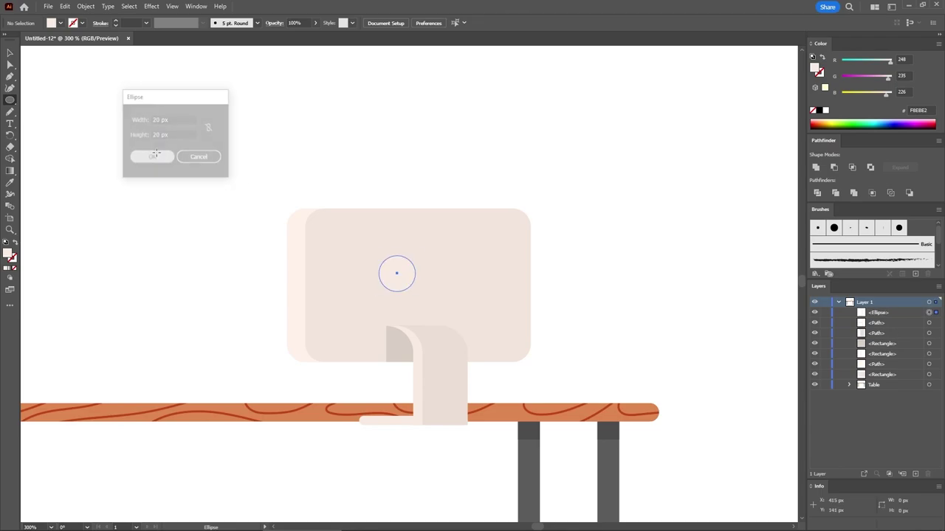
left_click(11, 183)
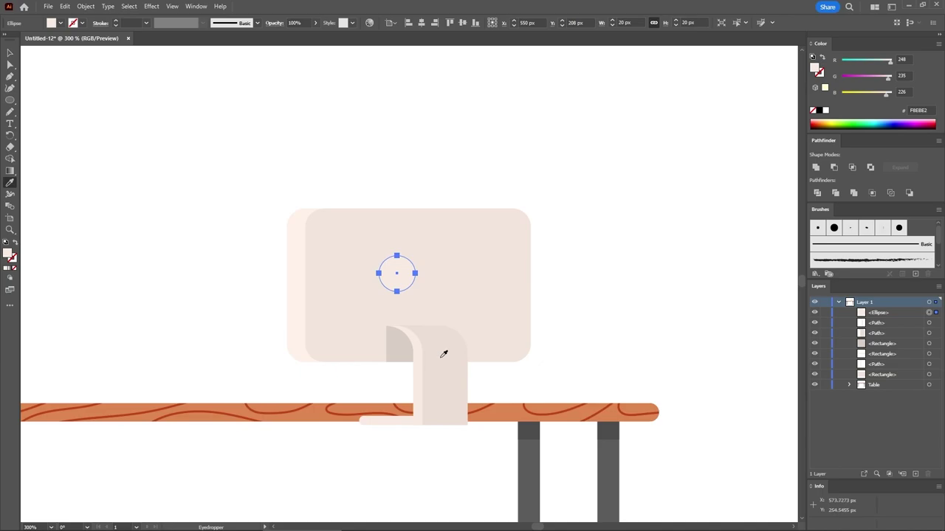
left_click(443, 347)
- Move the circle 10 px right and 2 px down on the monitor's back, and group all monitor pieces including the base
left_click(10, 53)
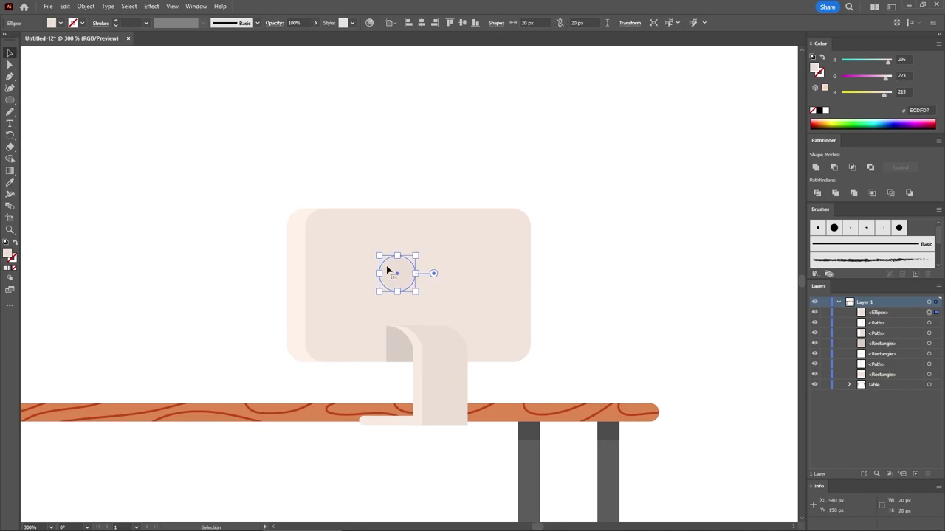
left_click_drag(401, 274, 418, 275)
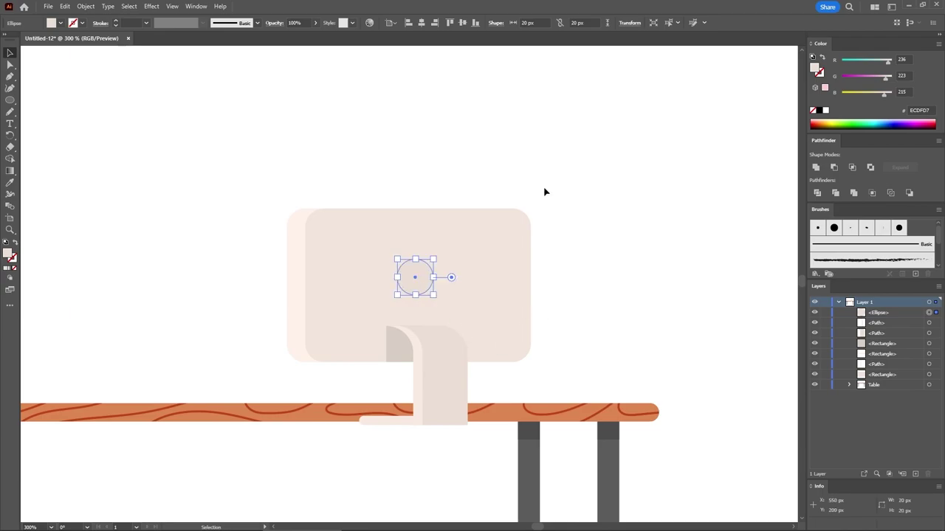
left_click_drag(544, 192, 289, 376)
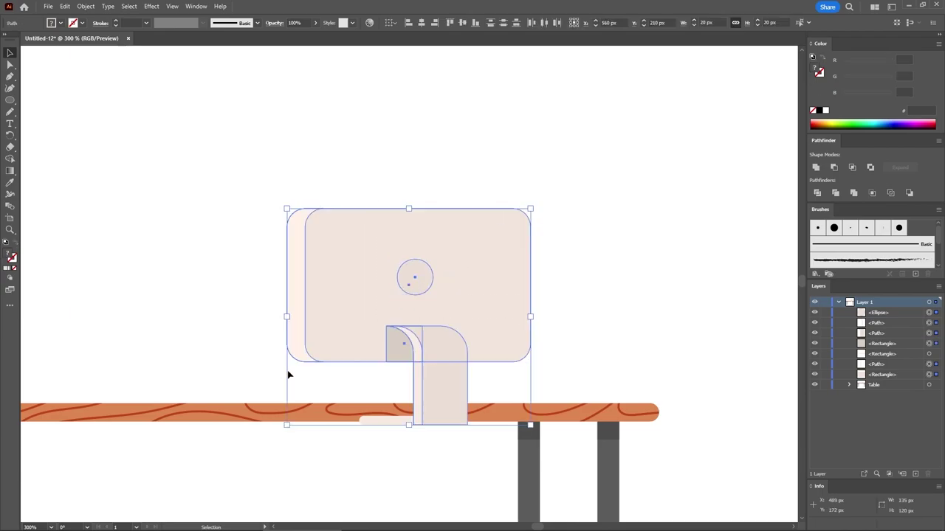
left_click(399, 422, "shift")
key("a")
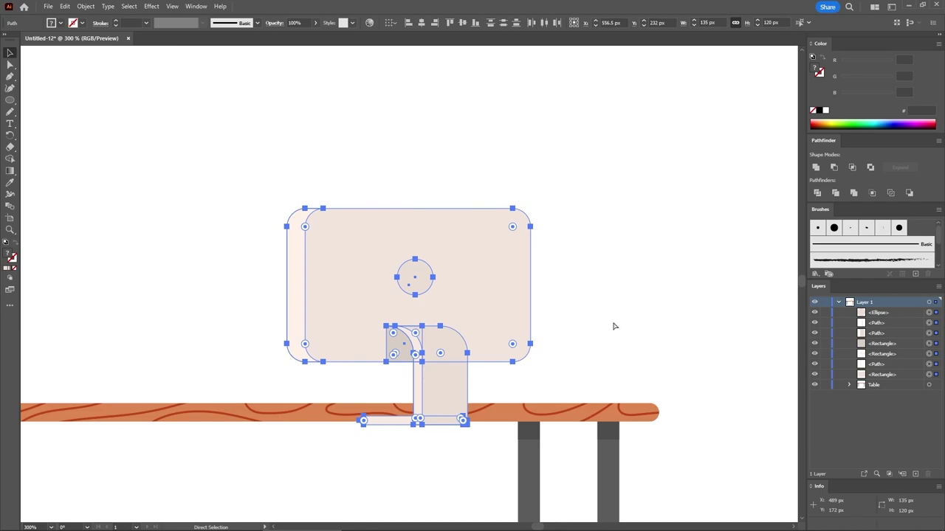
key("ctrl+g")
key("v")
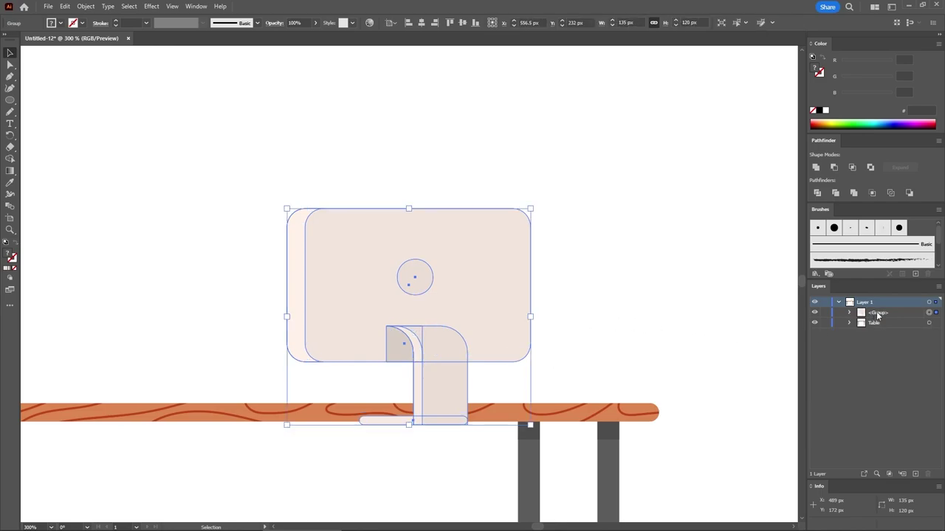
- Name the new group Monitor and move it up and slightly left so its base rests on the tabletop
double_click(878, 312)
type("M")
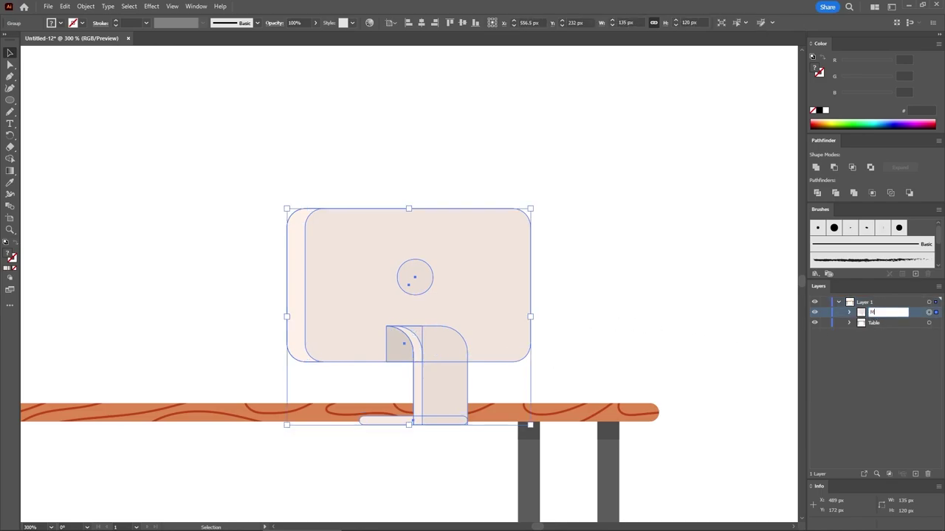
type("onitor")
key("Return")
left_click_drag(496, 255, 470, 297)
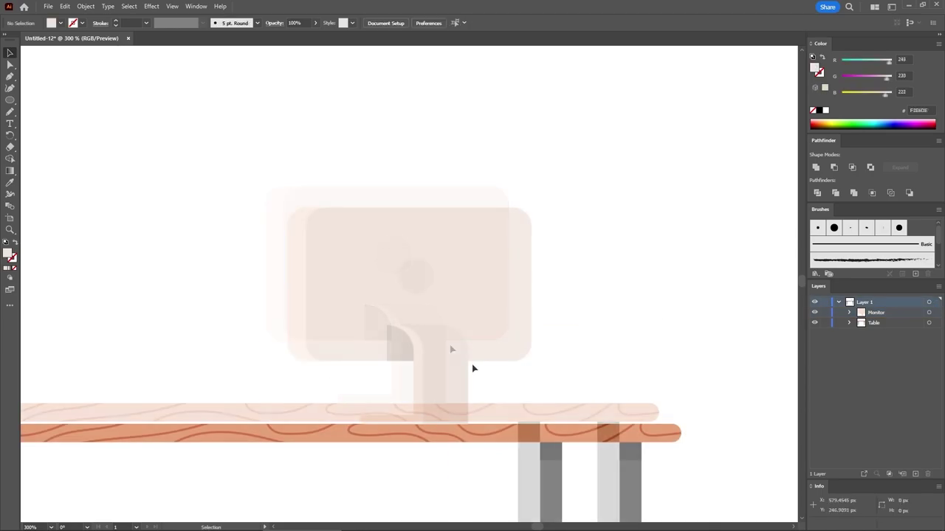
- Create a 100 × 50 px rounded rectangle with a 10 px corner radius above the left part of the table
key("ctrl+0")
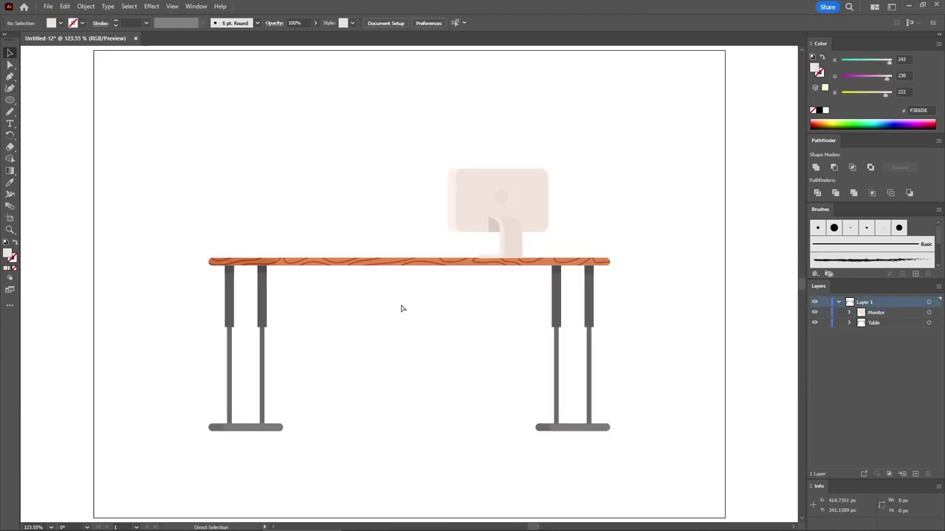
key("ctrl+equal")
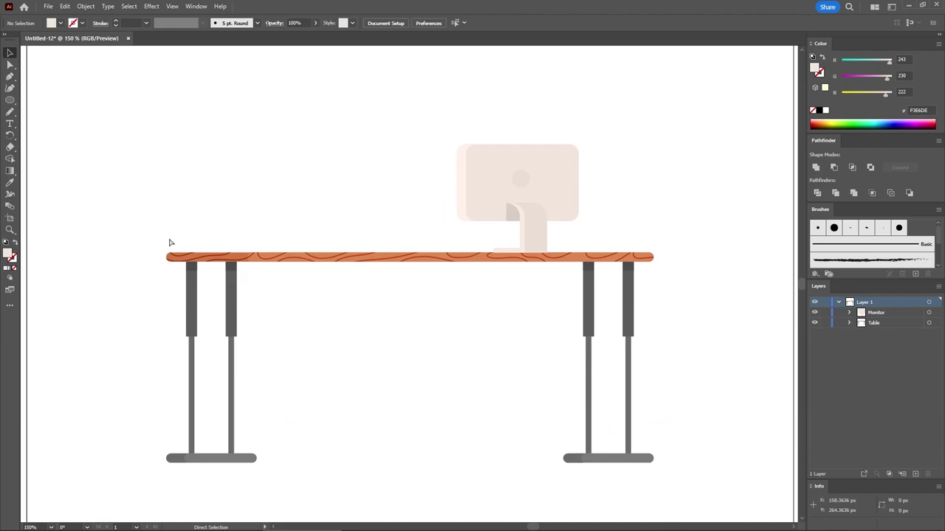
left_click(15, 309)
left_click(51, 176)
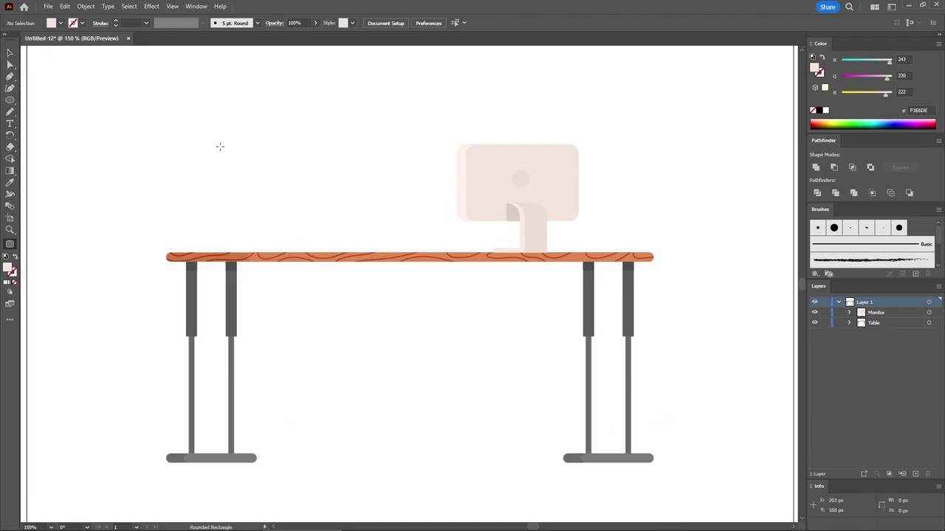
left_click(235, 144)
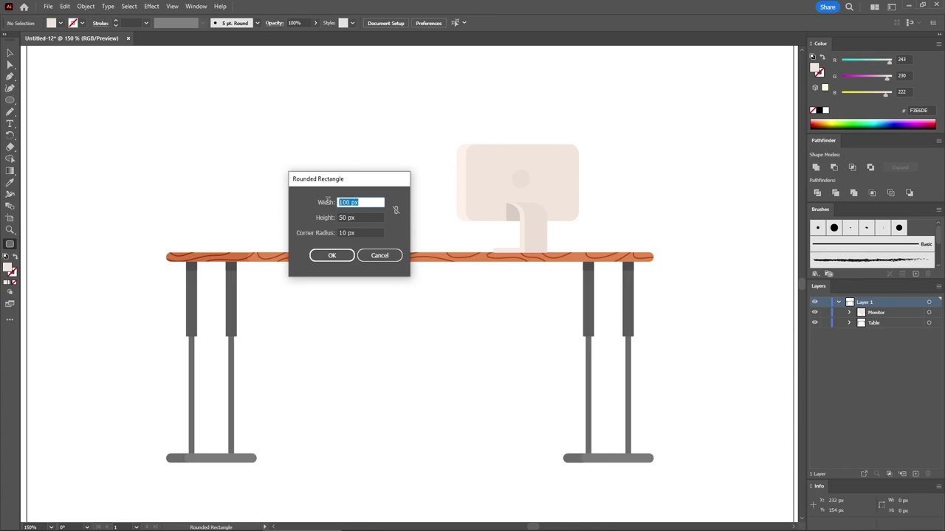
key("Tab")
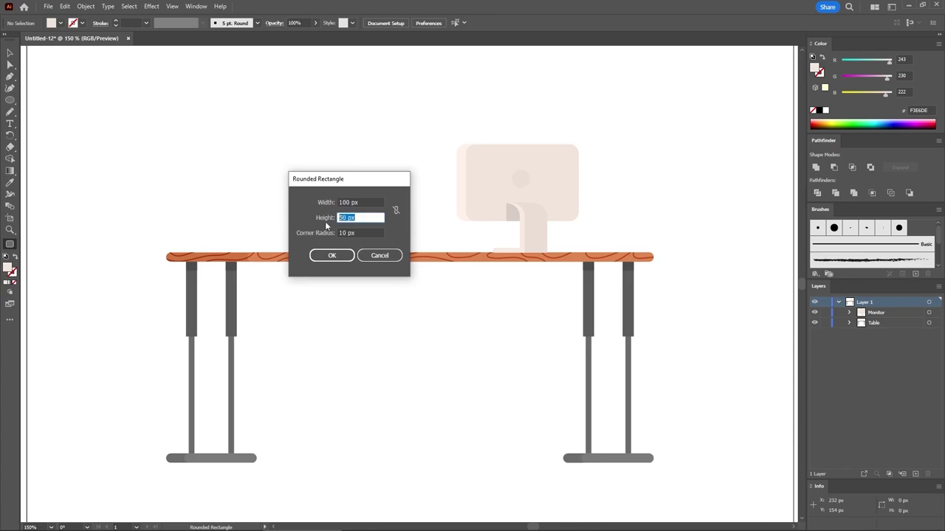
key("Tab")
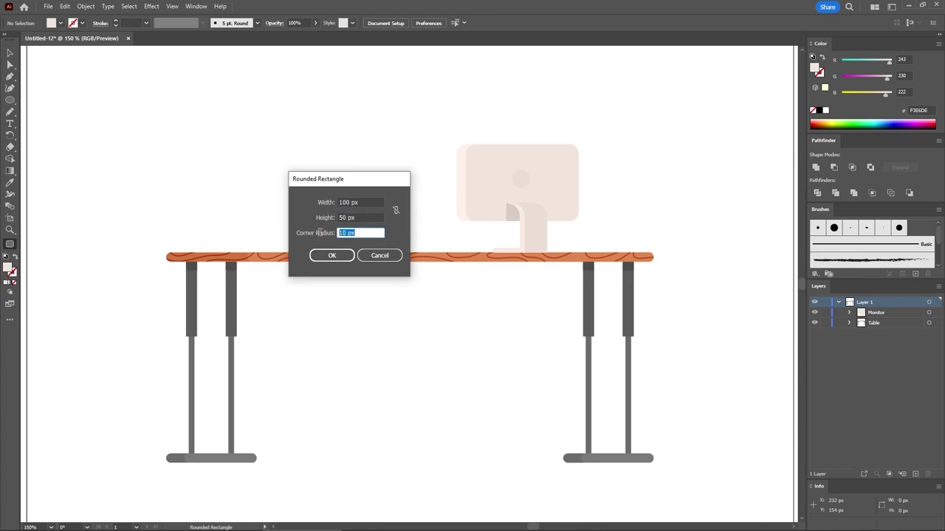
left_click(331, 255)
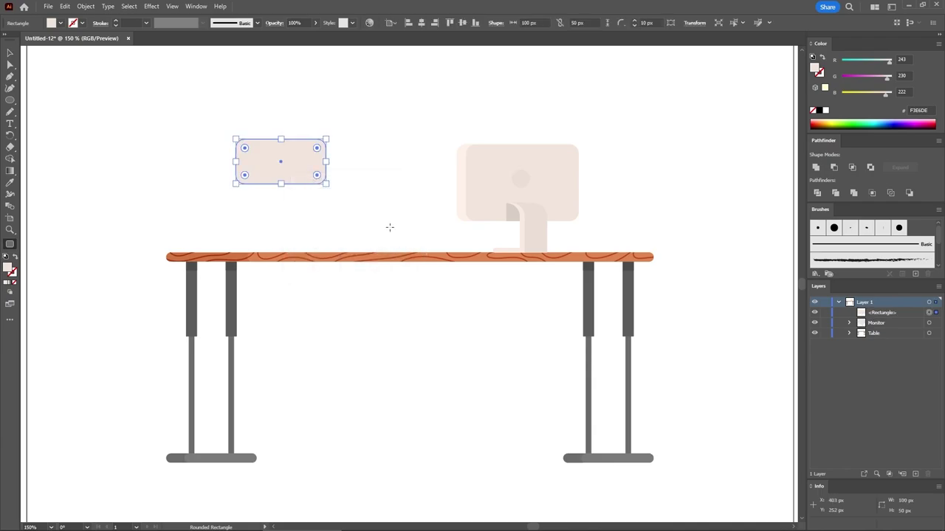
- Set the rounded rectangle's fill to RGB 228, 215, 207
key("ctrl+equal")
key("ctrl+equal")
key("ctrl+equal")
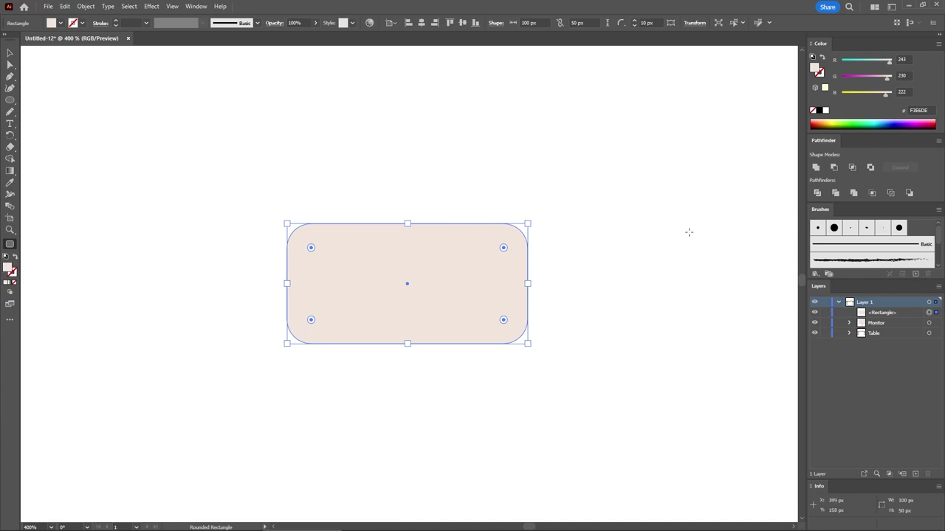
left_click(908, 61)
type("228")
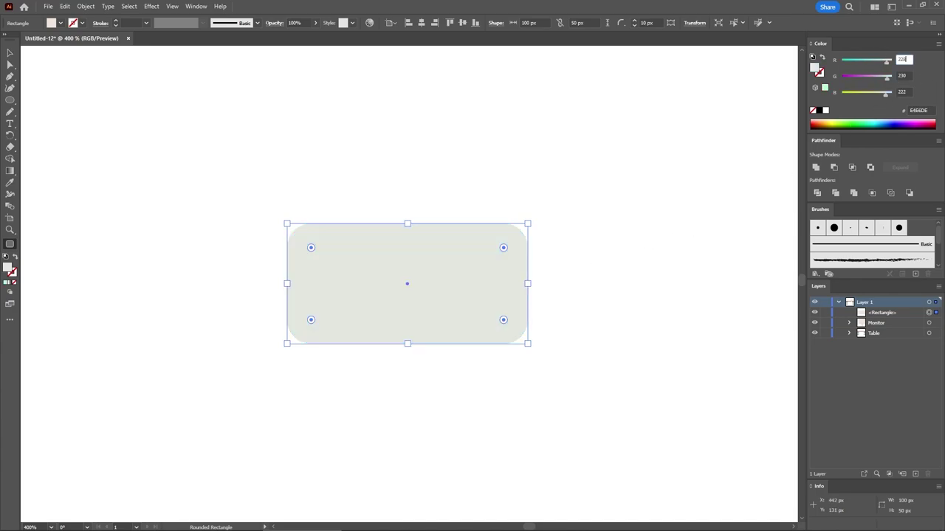
key("Tab")
type("215")
key("Tab")
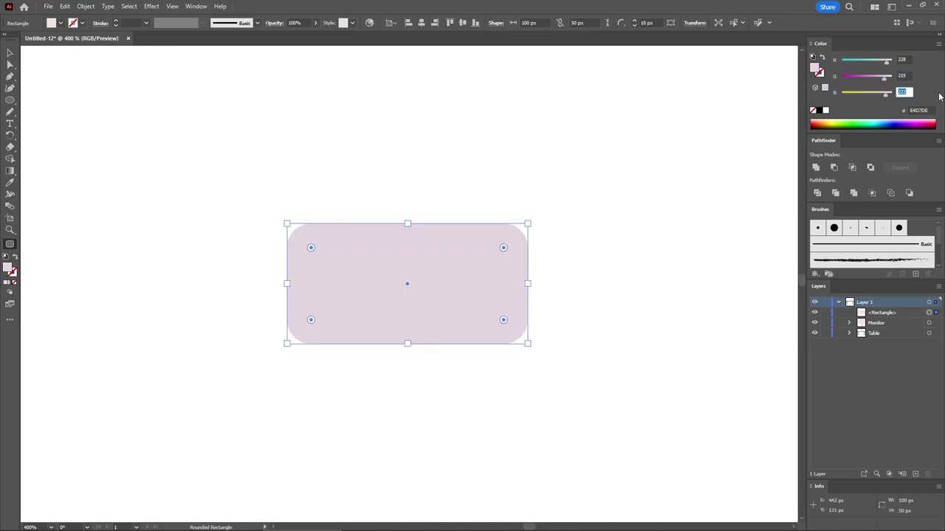
type("207")
key("Return")
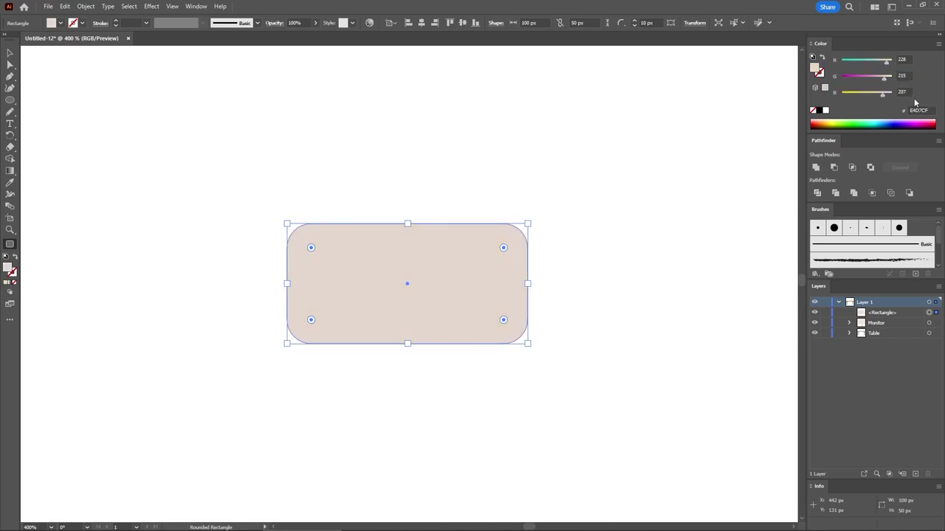
- Shear the rounded rectangle by 40° along the horizontal axis
left_click_drag(9, 135, 47, 168)
double_click(10, 137)
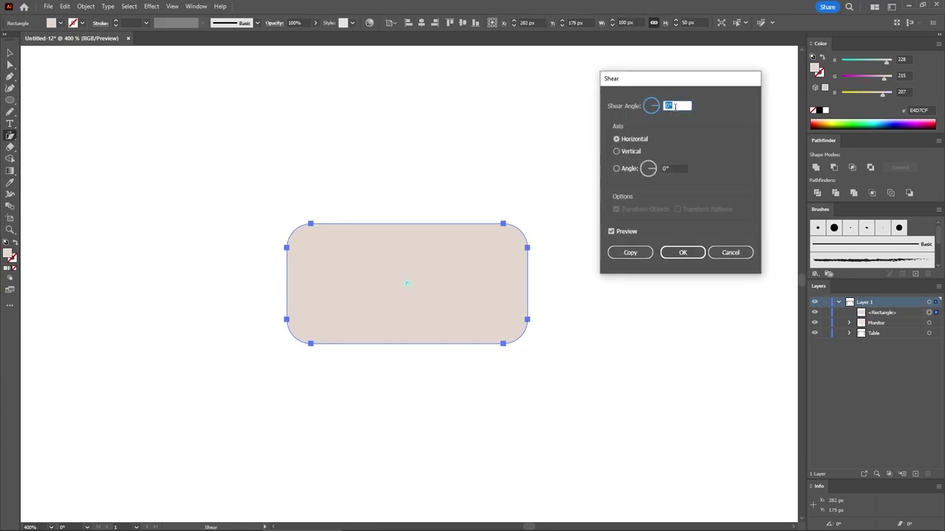
type("4")
left_click(629, 138)
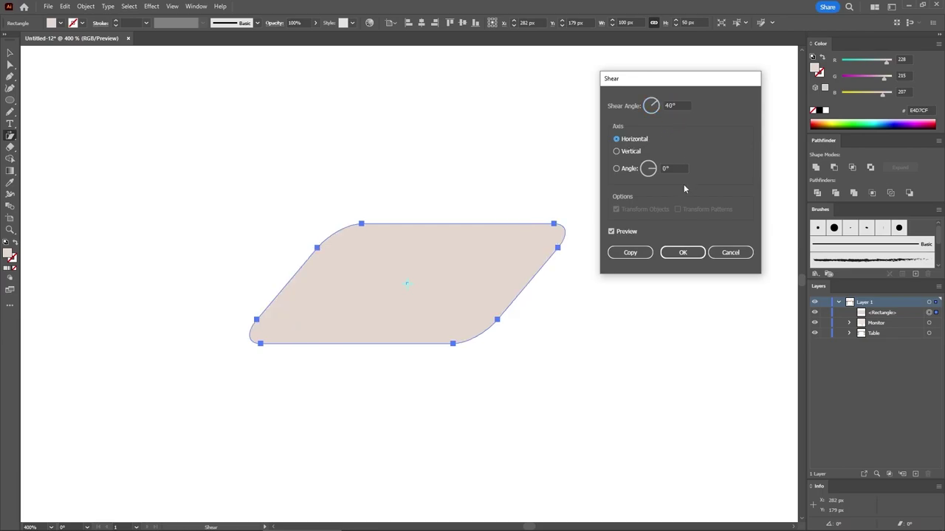
left_click(683, 253)
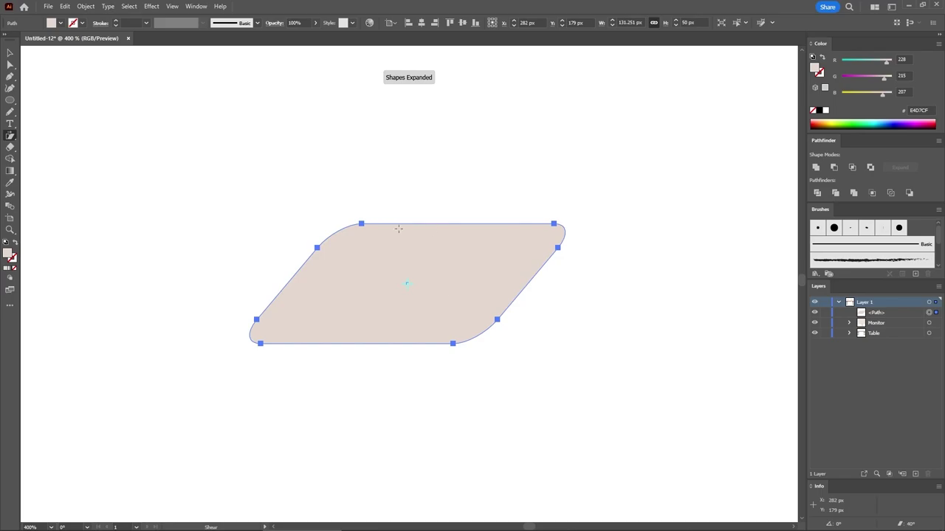
key("v")
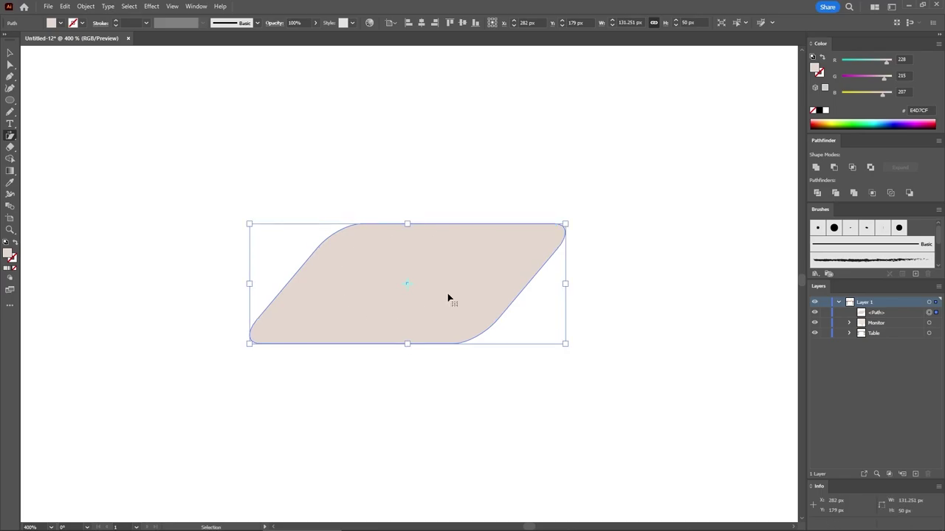
- Paste two copies of the sheared shape in front, shift the top one about 10 px right and subtract it from the copy beneath
key("ctrl+c")
key("ctrl+f")
key("ctrl+f")
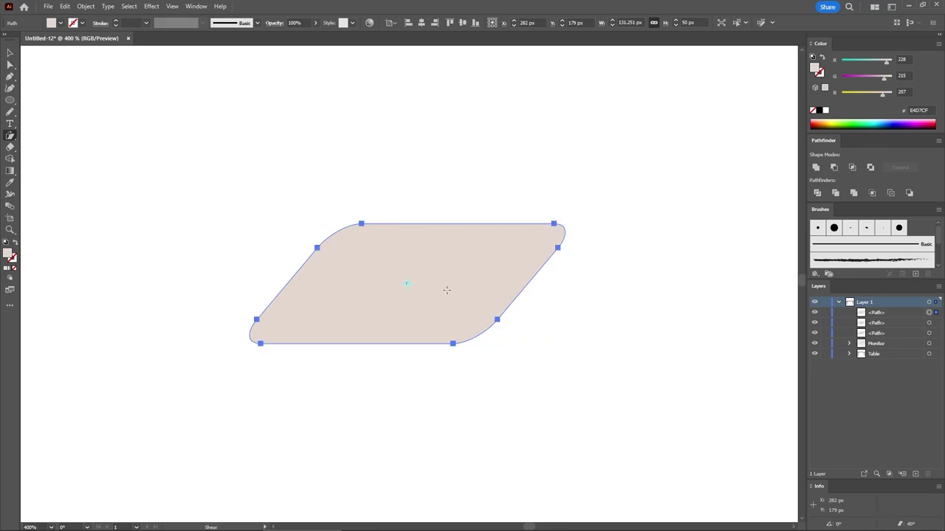
left_click(17, 54)
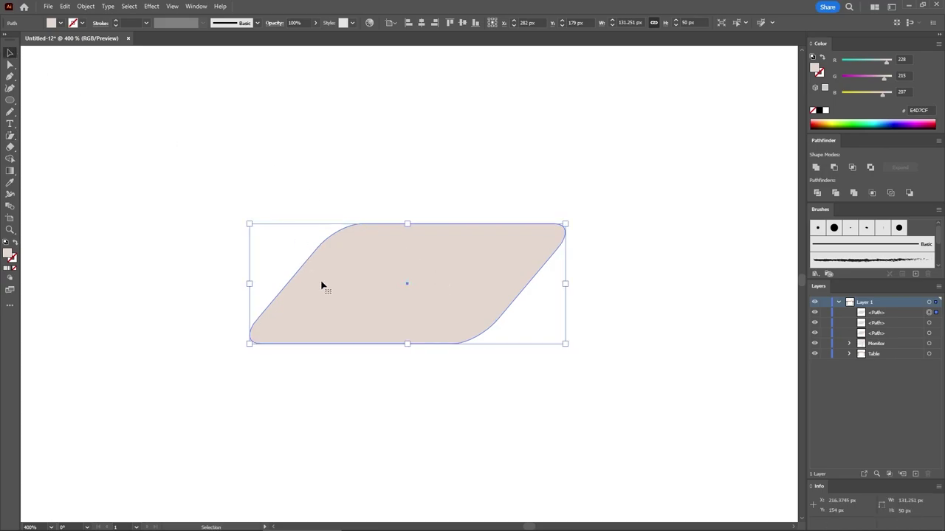
left_click_drag(328, 291, 351, 291)
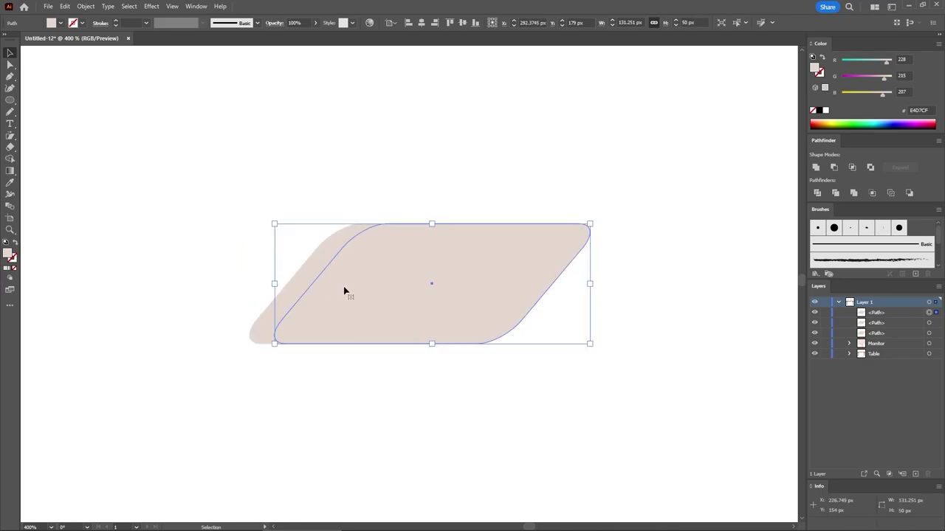
left_click(322, 261, "shift")
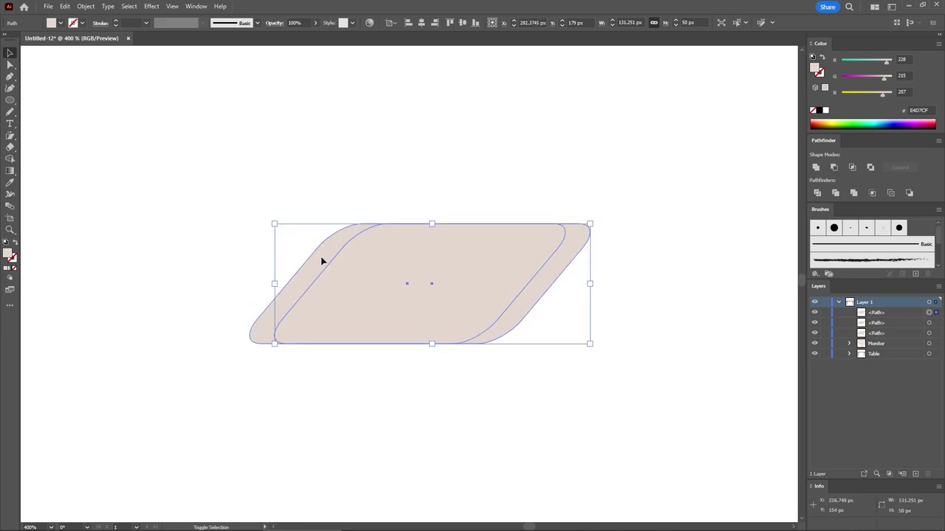
left_click(834, 171)
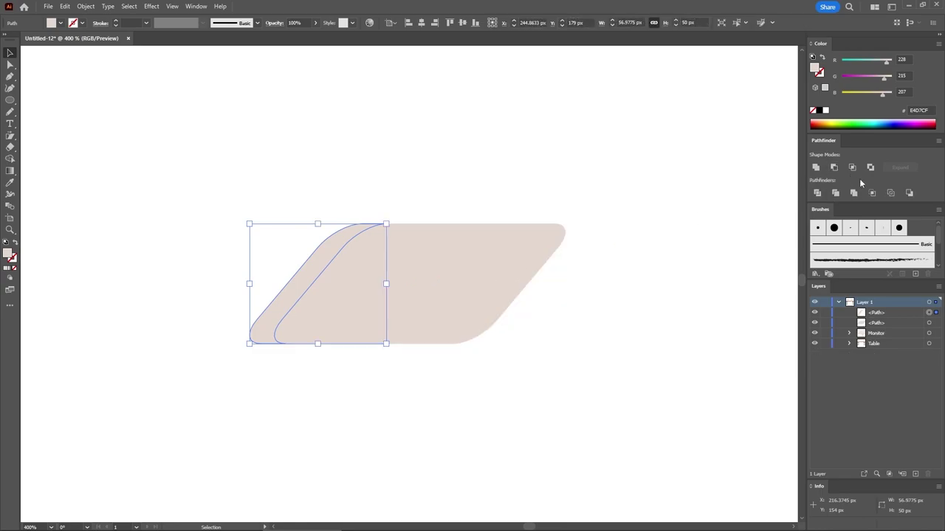
- Set the fill of the strip along the sheared shape's left edge to RGB 235, 222, 214 and deselect it
left_click(908, 58)
type("235")
key("Tab")
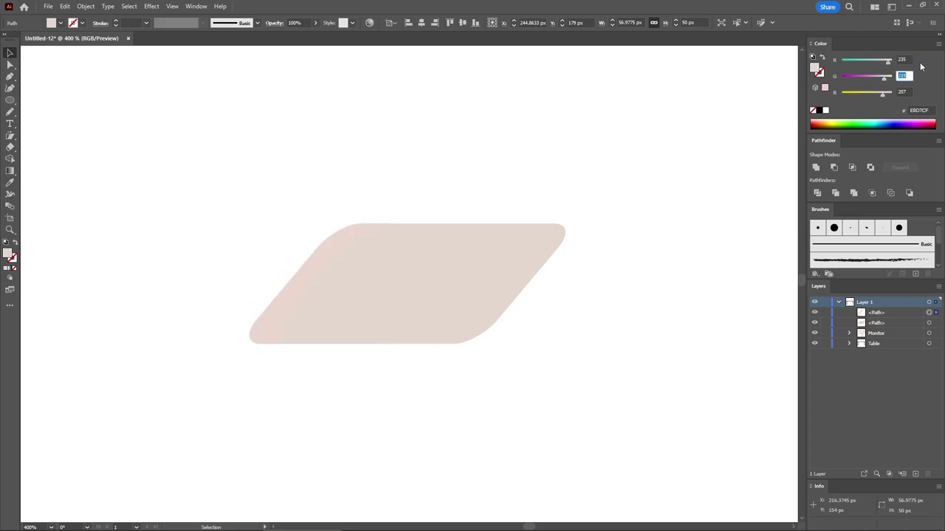
type("222")
key("Tab")
type("214")
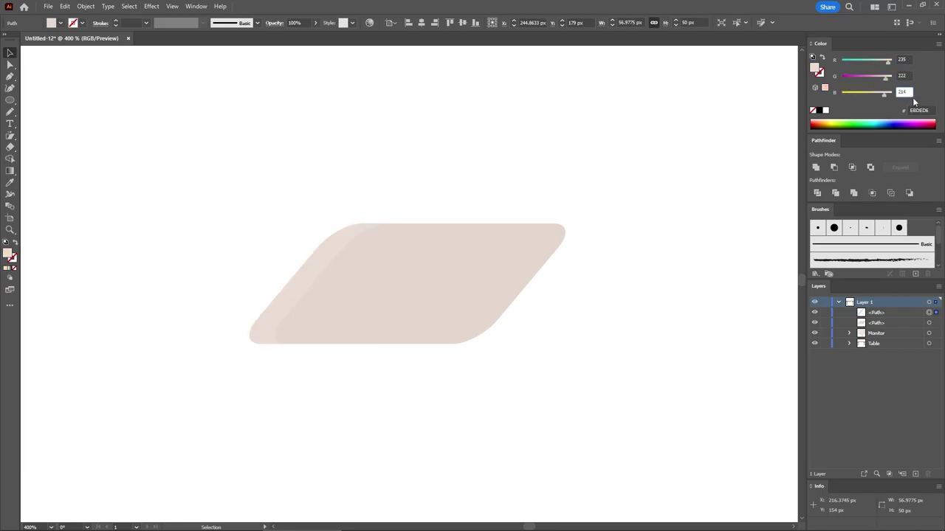
key("Return")
key("ctrl+shift+a")
- Create a 60 × 33 px rectangle beside the sheared shape's lower right corner
key("a")
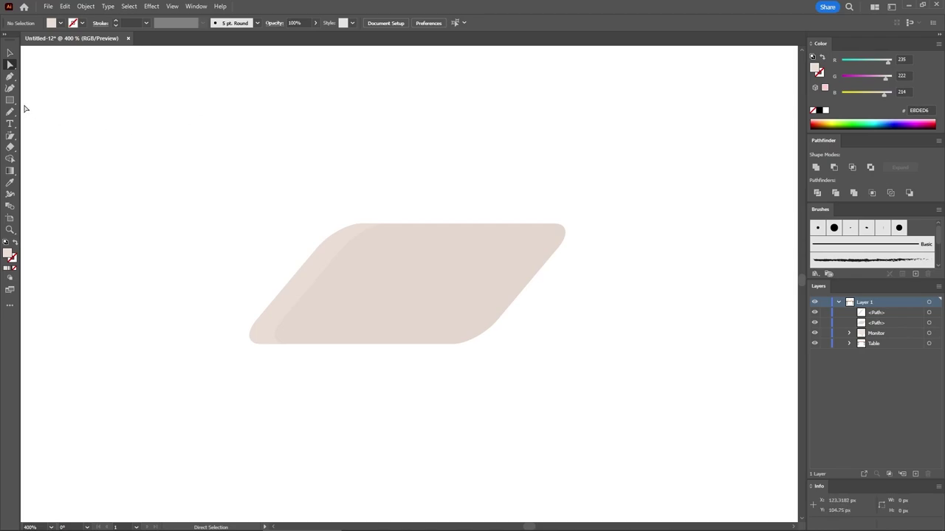
key("m")
left_click(521, 323)
type("60")
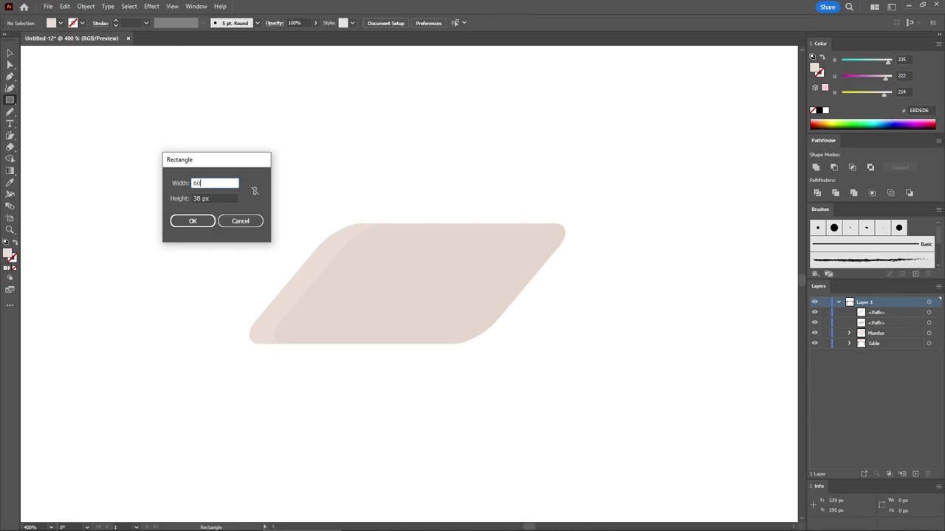
key("Tab")
type("3")
key("Return")
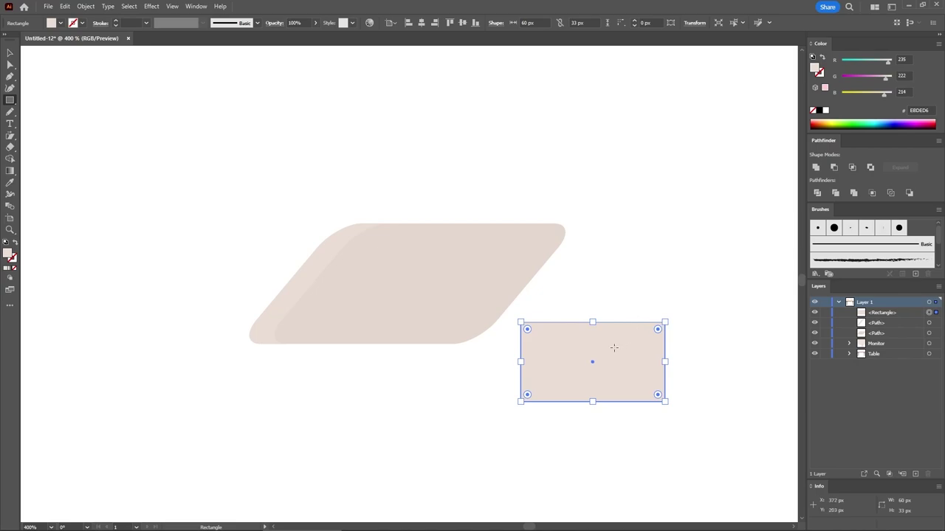
- Give the 60 × 33 px rectangle no fill and a 2 px stroke in RGB 220, 205, 198
key("shift+x")
left_click(820, 79)
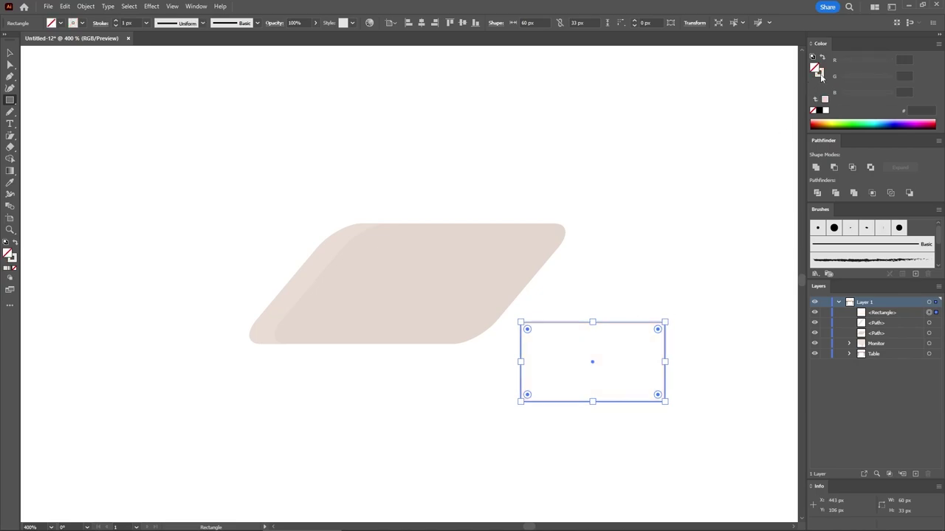
left_click(909, 59)
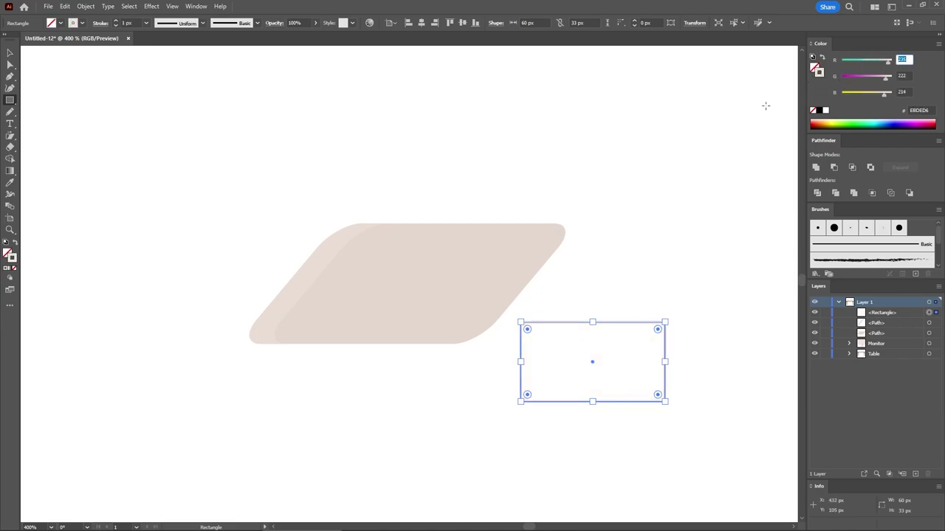
type("220")
key("Tab")
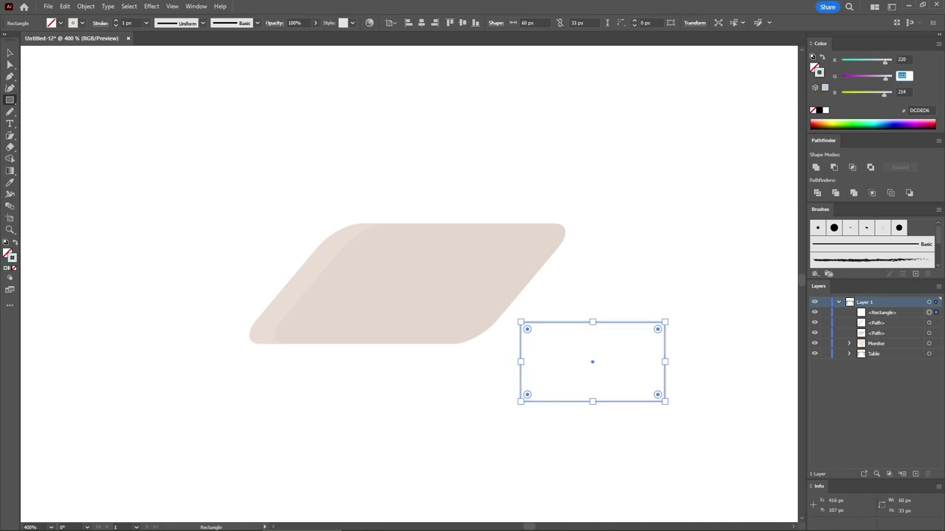
type("205")
key("Tab")
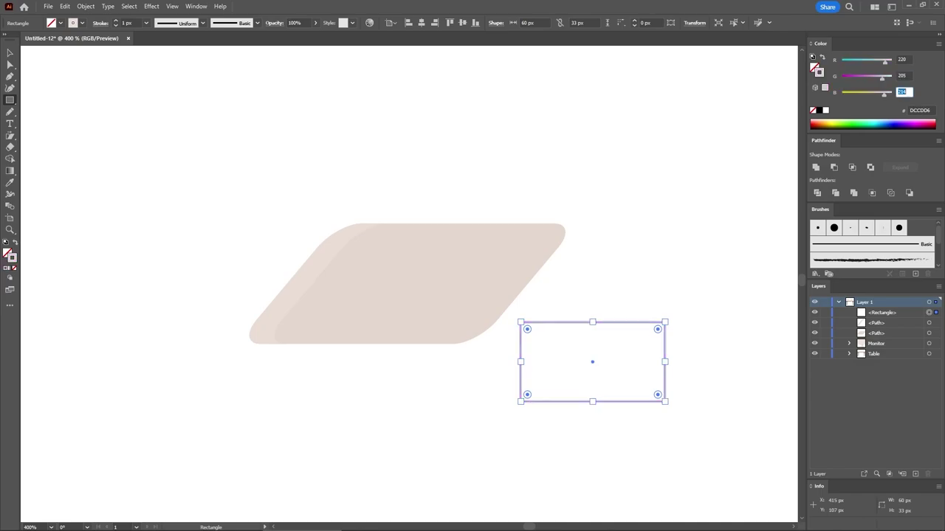
type("198")
key("Return")
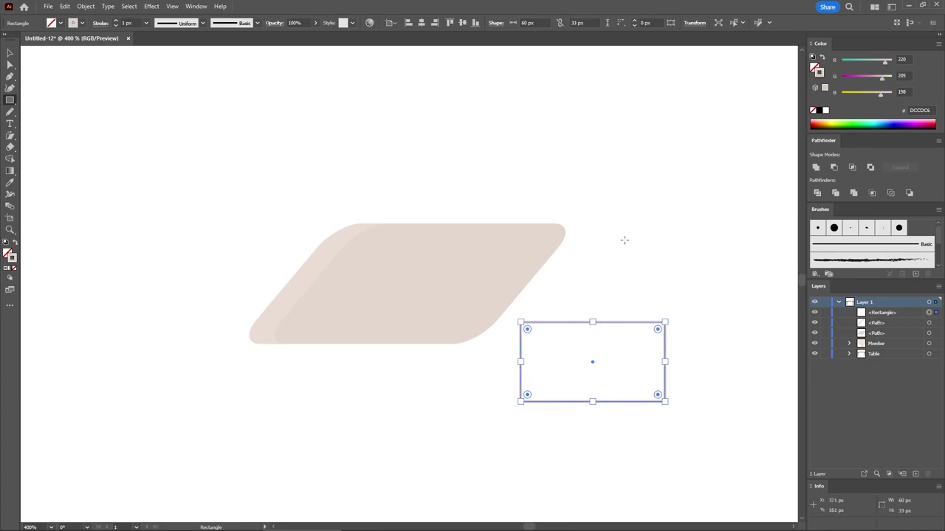
left_click(130, 23)
type("2")
key("Return")
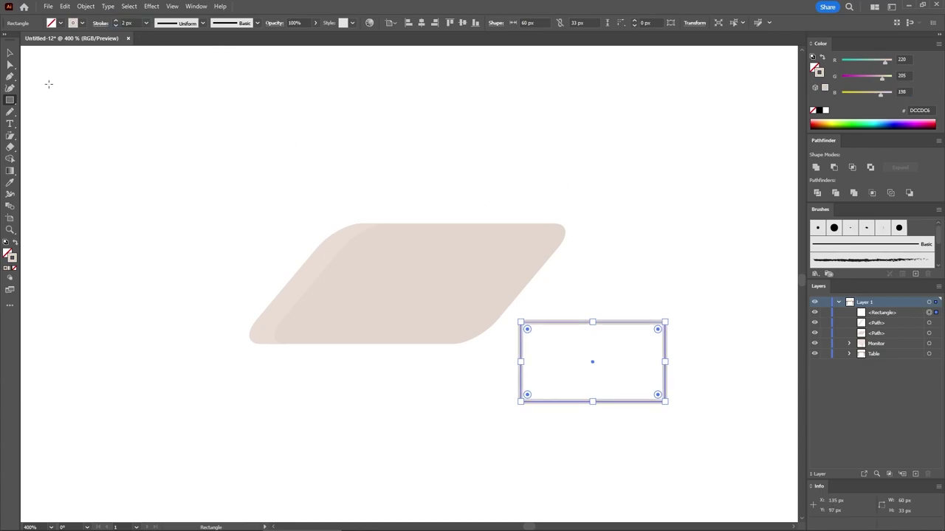
- Slant the outlined rectangle by shifting its two bottom anchor points about 10 px to the right
left_click(12, 67)
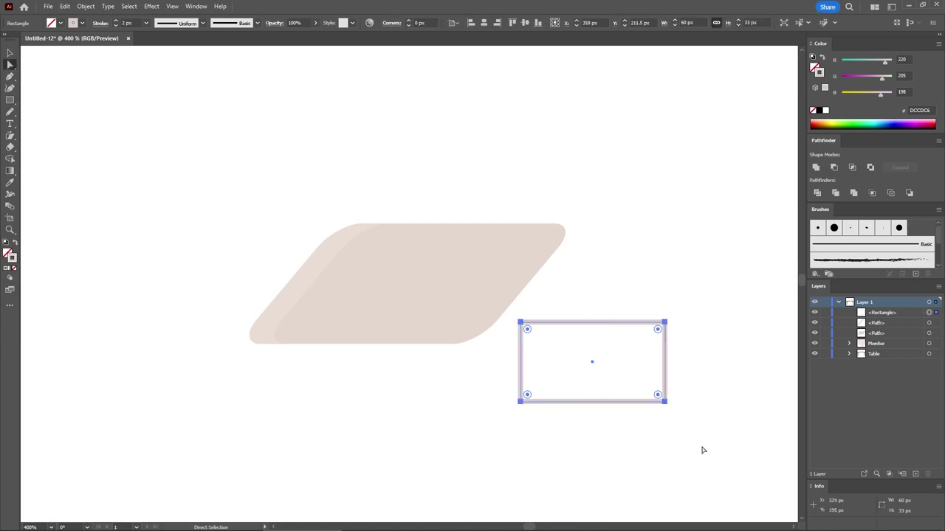
left_click_drag(702, 450, 480, 385)
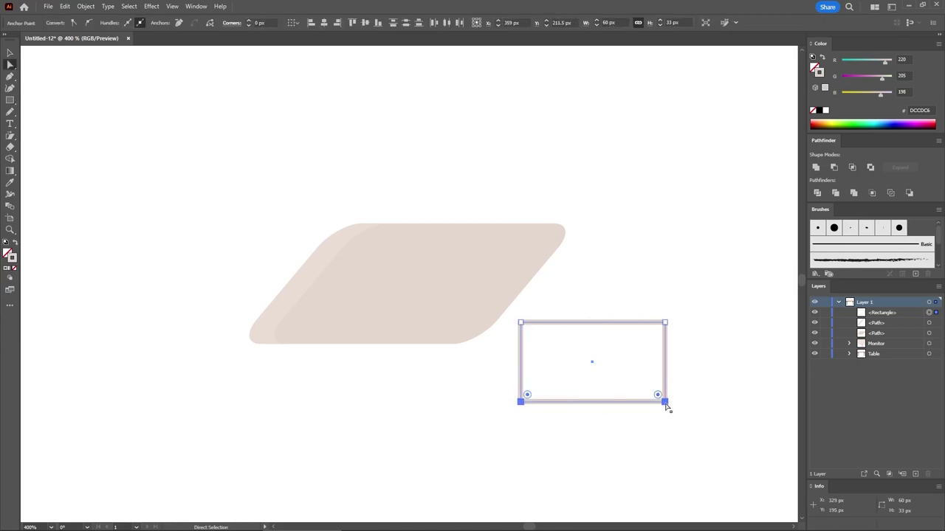
left_click_drag(665, 404, 690, 404)
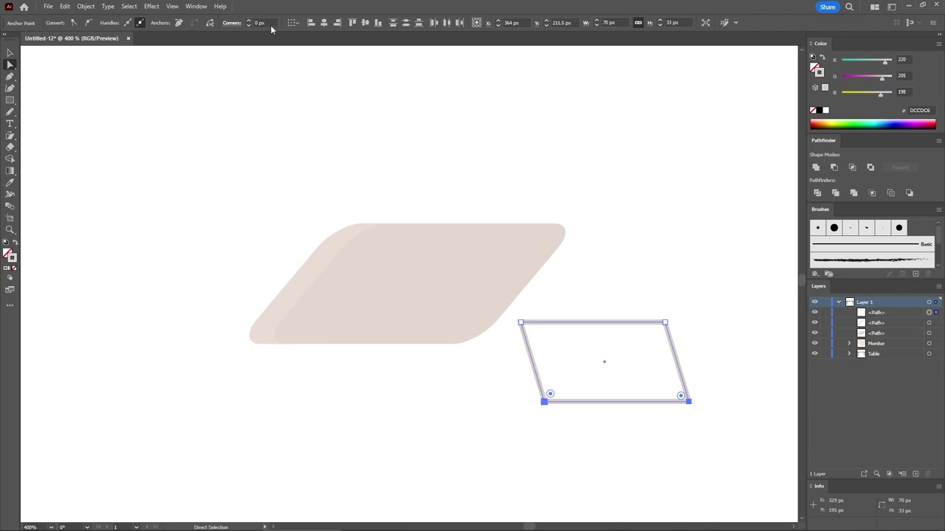
- Round the outline's two bottom corners to 8 px and move it over the lower right part of the sheared shape
left_click(240, 25)
type("8")
key("Return")
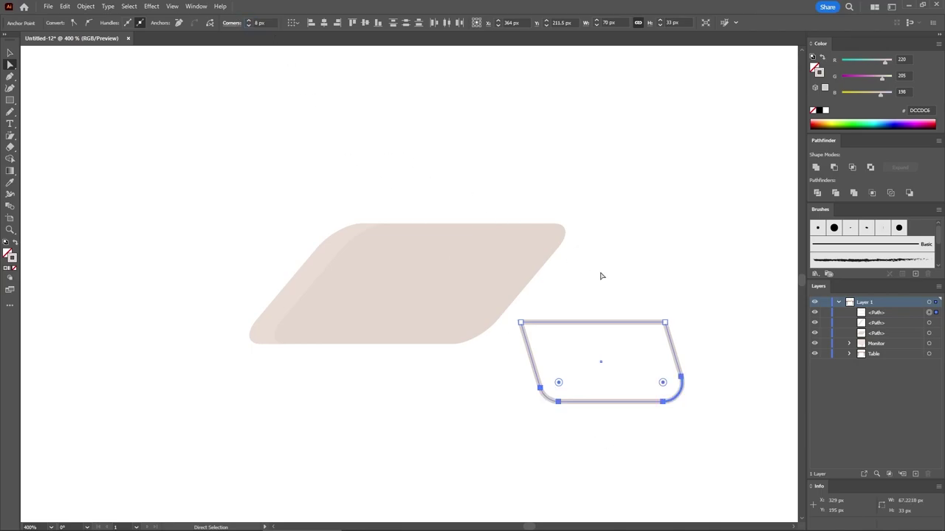
left_click(9, 52)
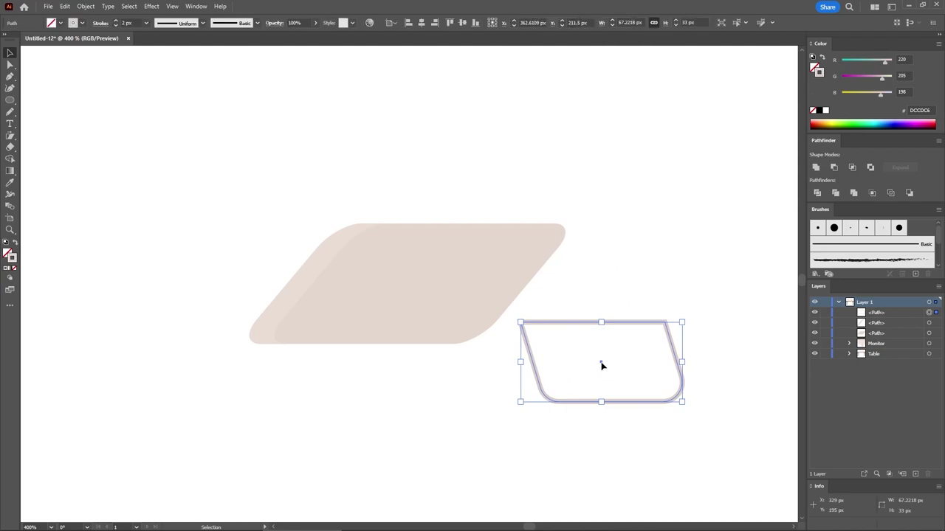
left_click_drag(602, 364, 450, 306)
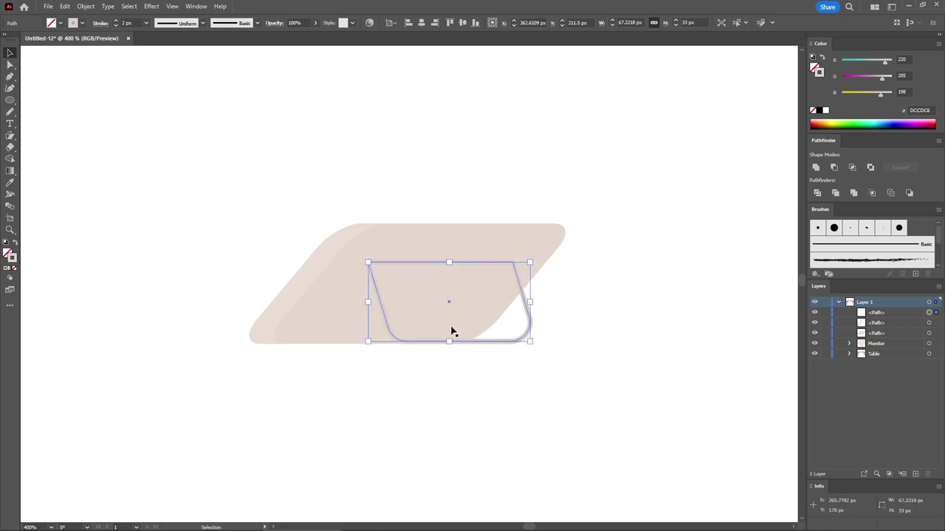
- Create a 15 × 10 px ellipse above the sheared shape's upper left side
left_click(10, 100)
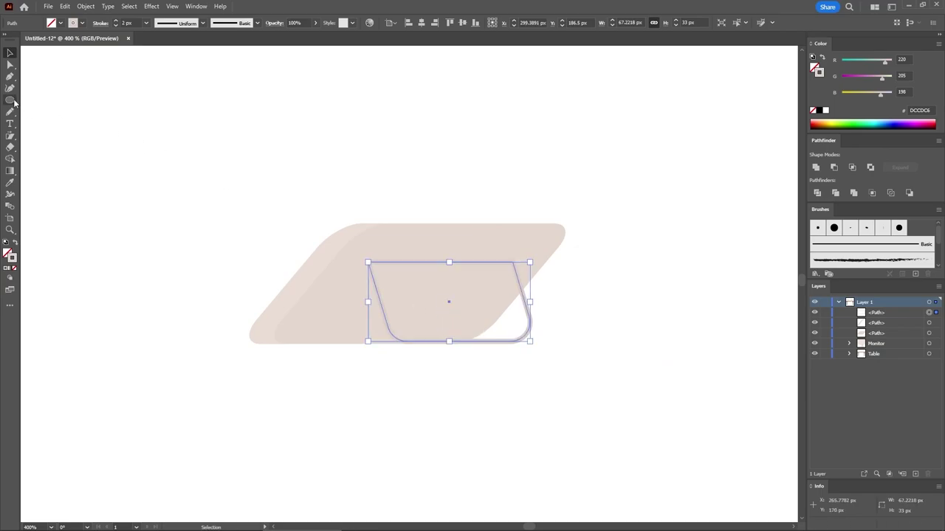
left_click(250, 182)
type("15")
key("Tab")
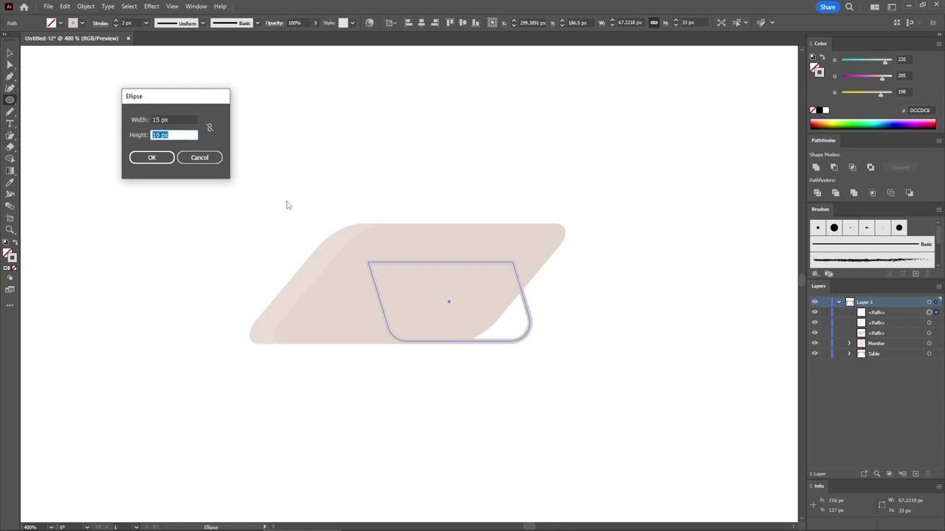
left_click(152, 158)
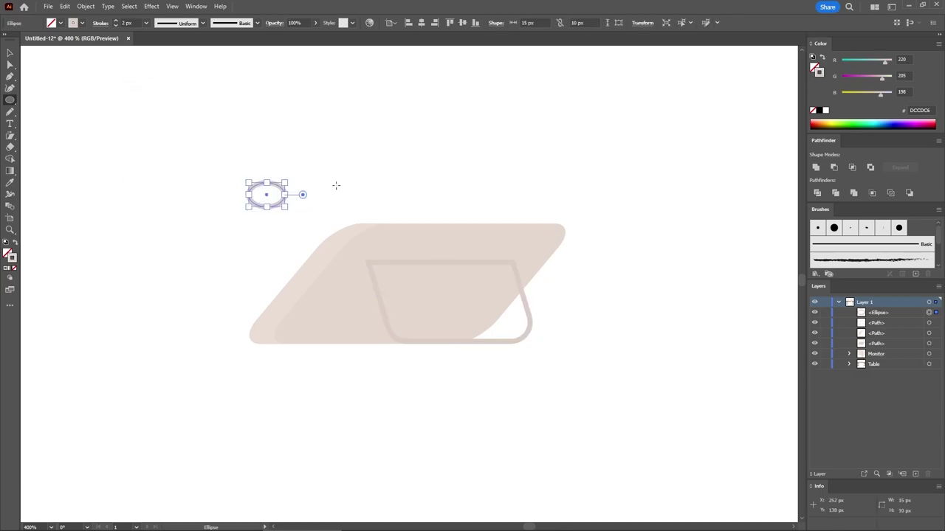
- Turn the ellipse's stroke colour into its fill, place it inside the slanted outline's upper left part and deselect it
key("shift+x")
left_click(10, 54)
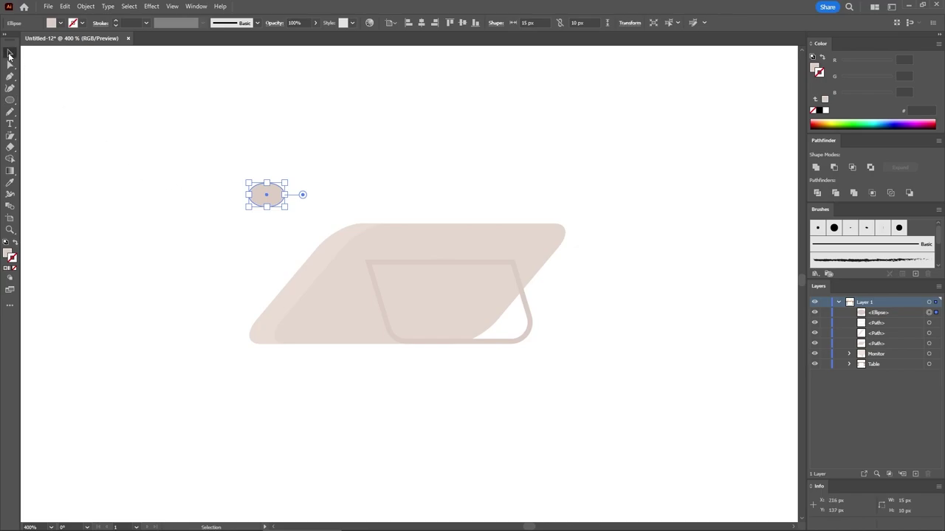
left_click_drag(268, 196, 424, 289)
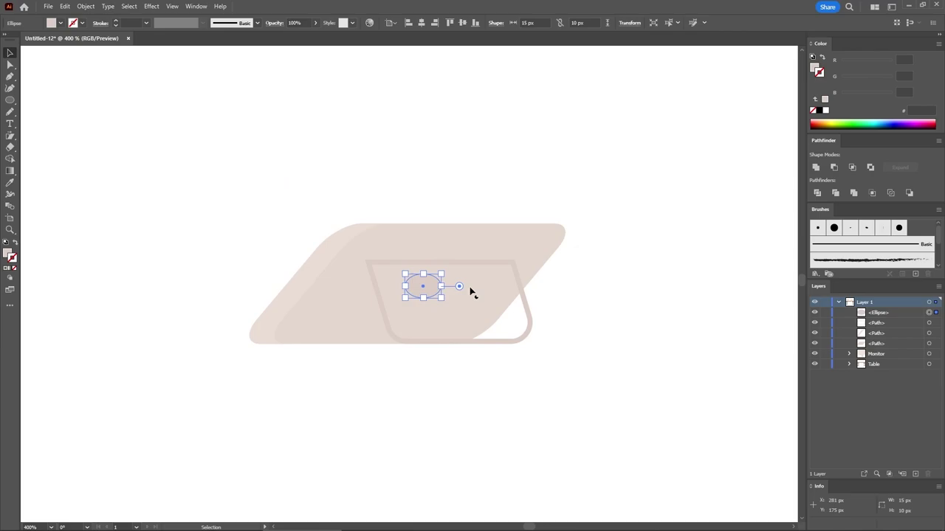
left_click(589, 289)
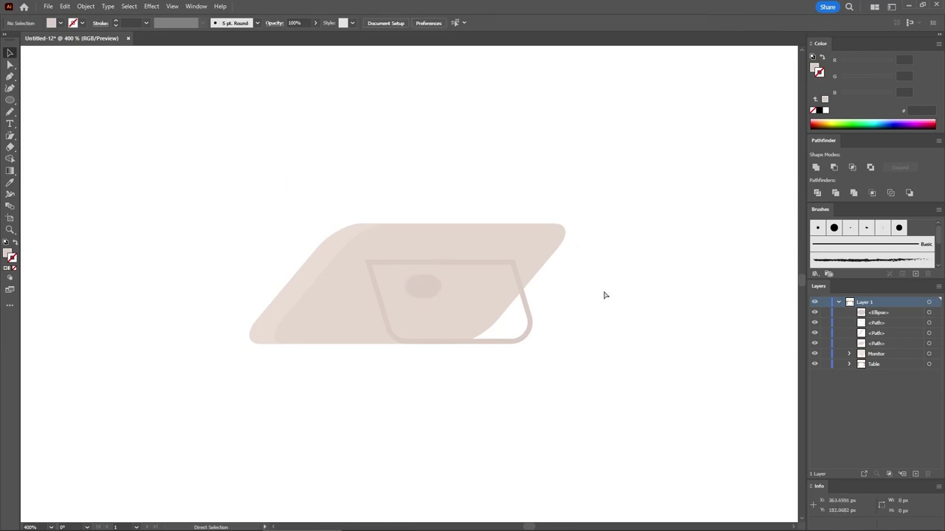
- Group the sheared shape, its edge strip, the outline and the ellipse, and name the group Tablet
key("ctrl+0")
key("a")
left_click_drag(226, 132, 392, 224)
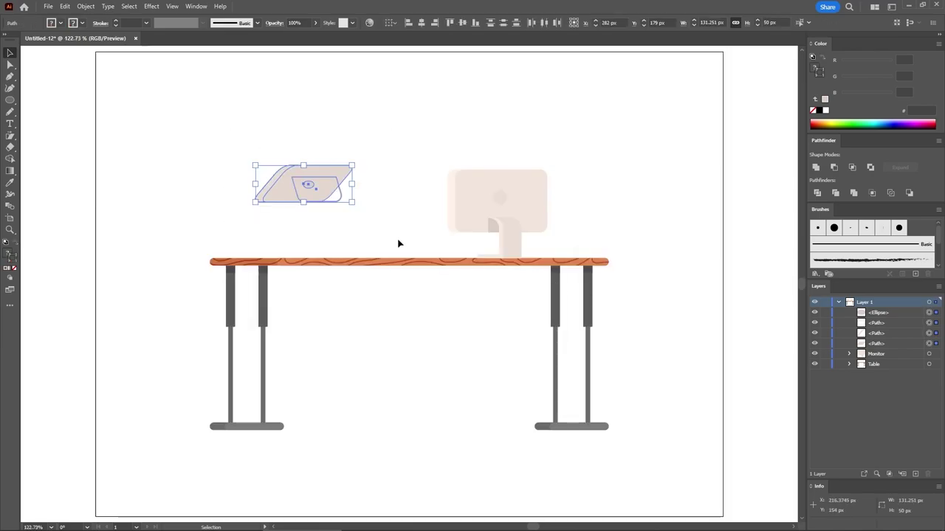
key("ctrl+g")
key("v")
double_click(888, 313)
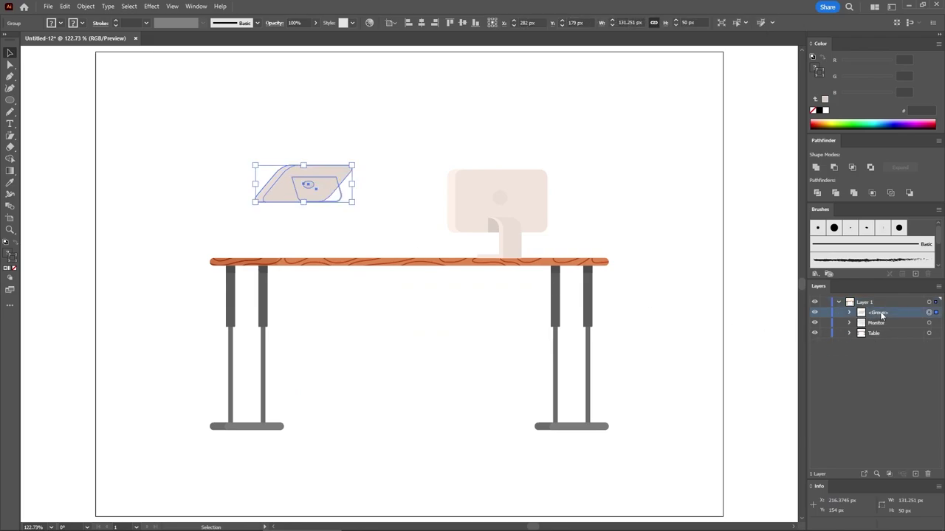
type("Tablet")
key("Return")
- Rest the Tablet group on the tabletop just left of the monitor stand and stack it behind the Monitor group
left_click_drag(329, 197, 422, 232)
key("z")
left_click_drag(480, 296, 339, 194)
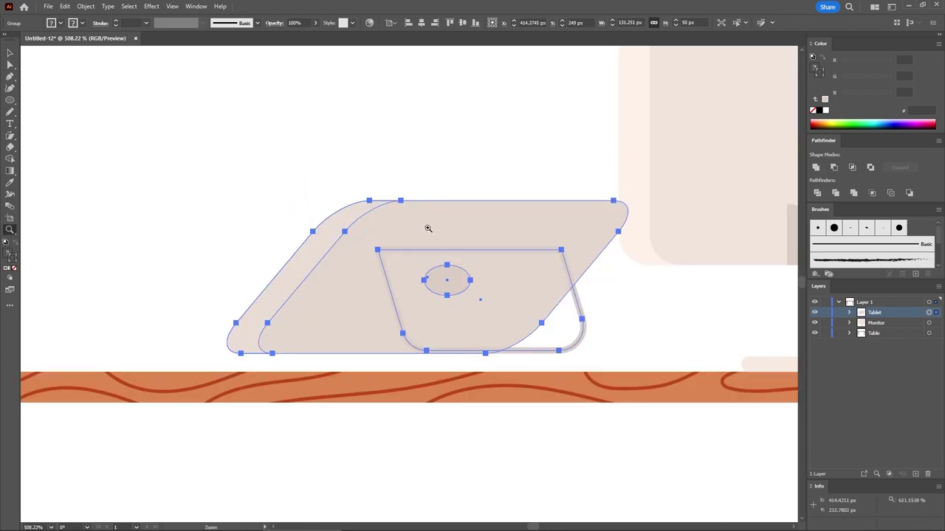
key("v")
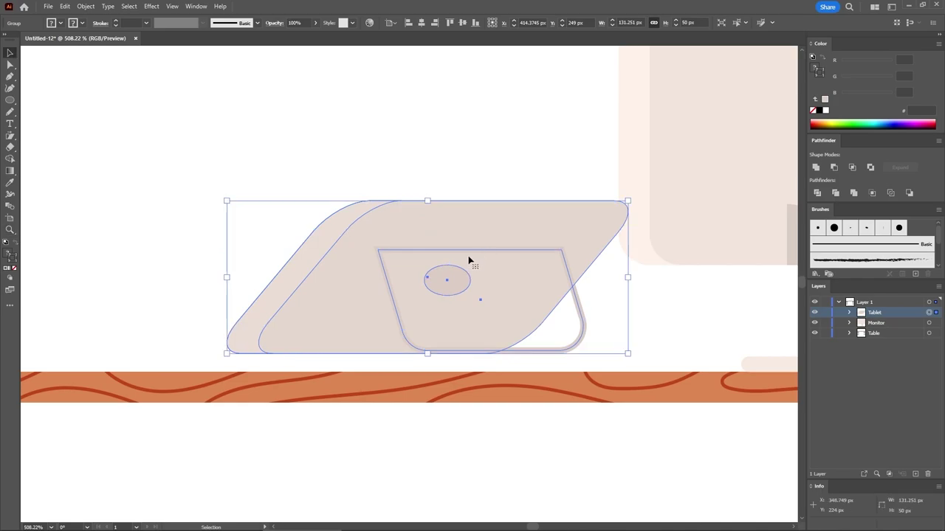
left_click_drag(468, 259, 464, 273)
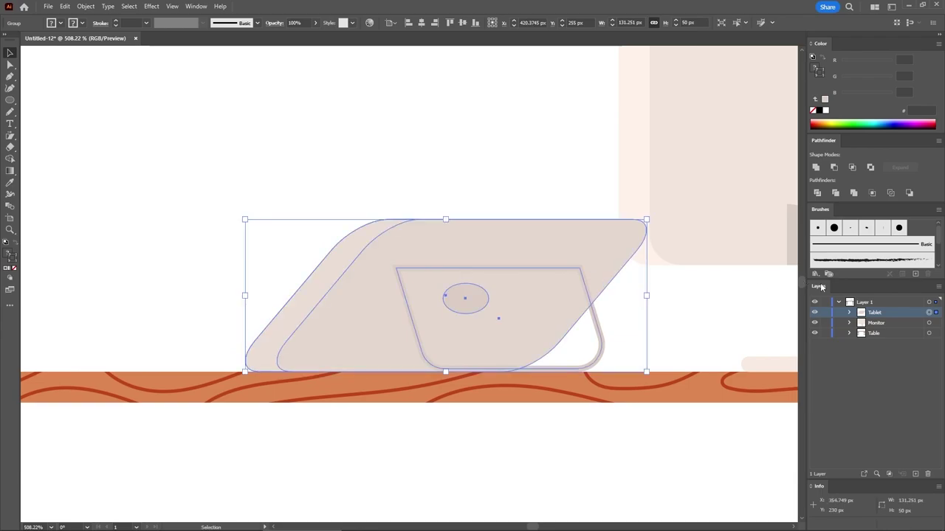
left_click_drag(892, 316, 890, 329)
left_click(686, 318)
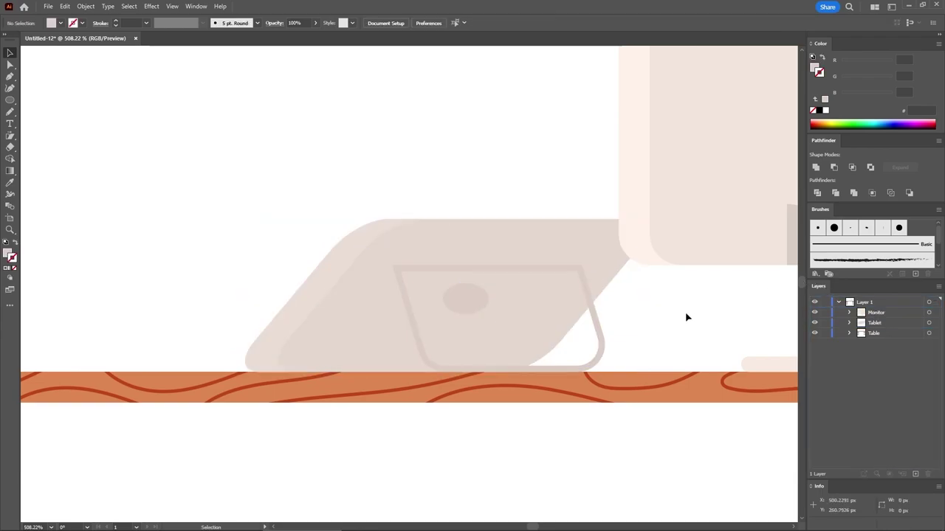
- Create a 32 × 25 px rectangle above the right end of the tabletop
key("ctrl+0")
key("ctrl+equal")
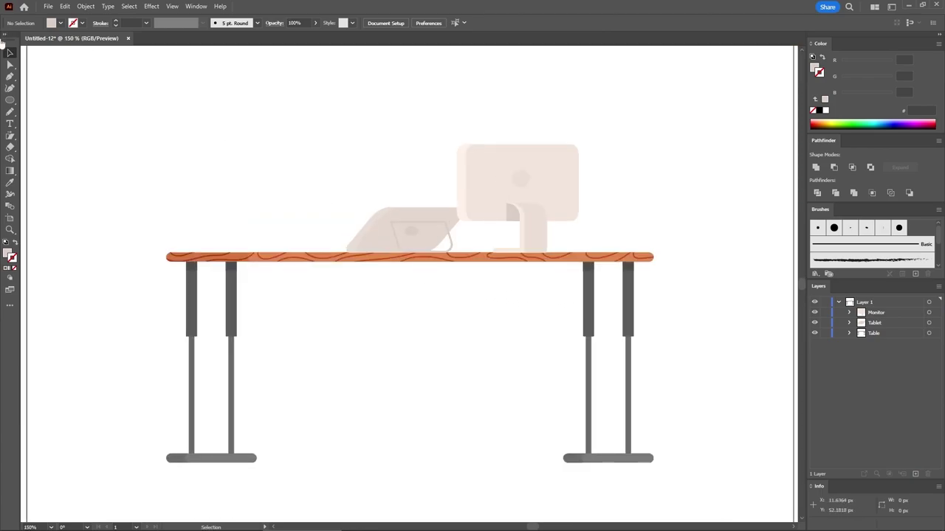
left_click(12, 100)
left_click(29, 99)
left_click(626, 208)
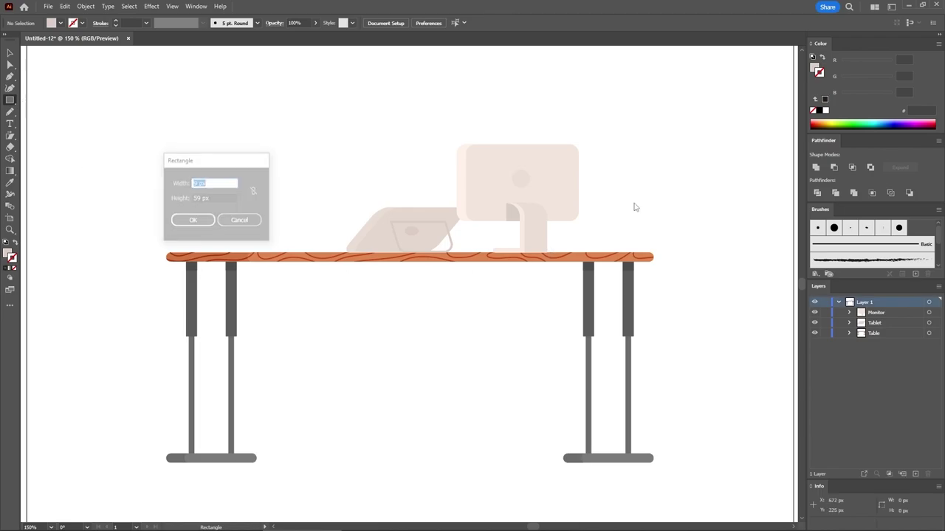
type("32")
key("Tab")
type("2")
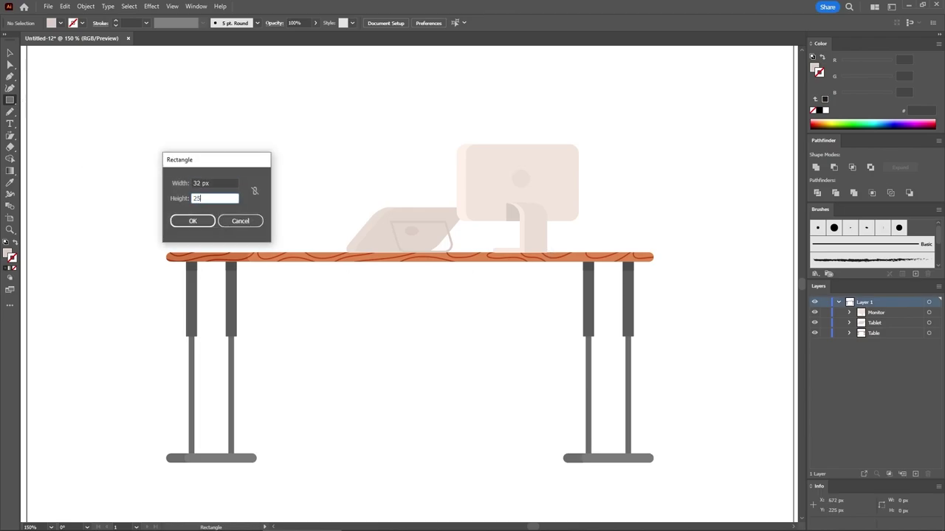
key("Return")
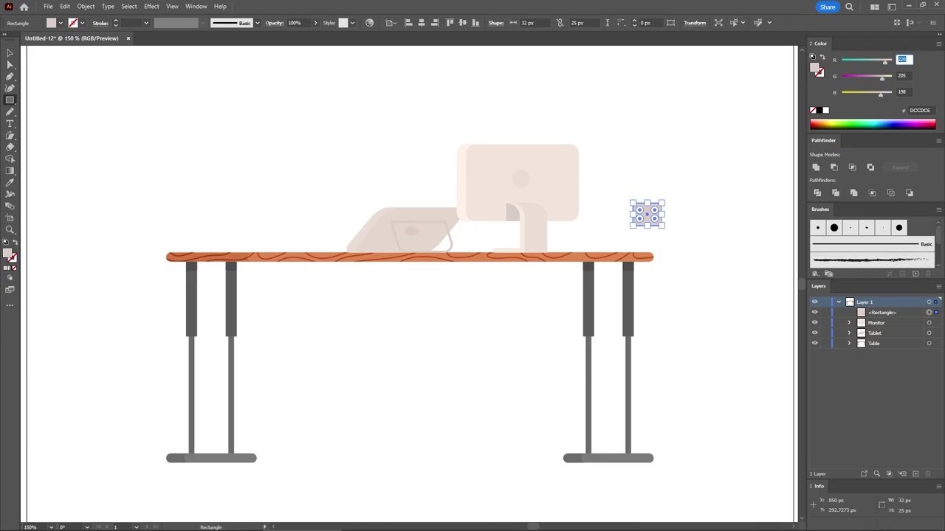
- Set the new rectangle's fill to RGB 179, 212, 82
type("179")
key("Tab")
type("2")
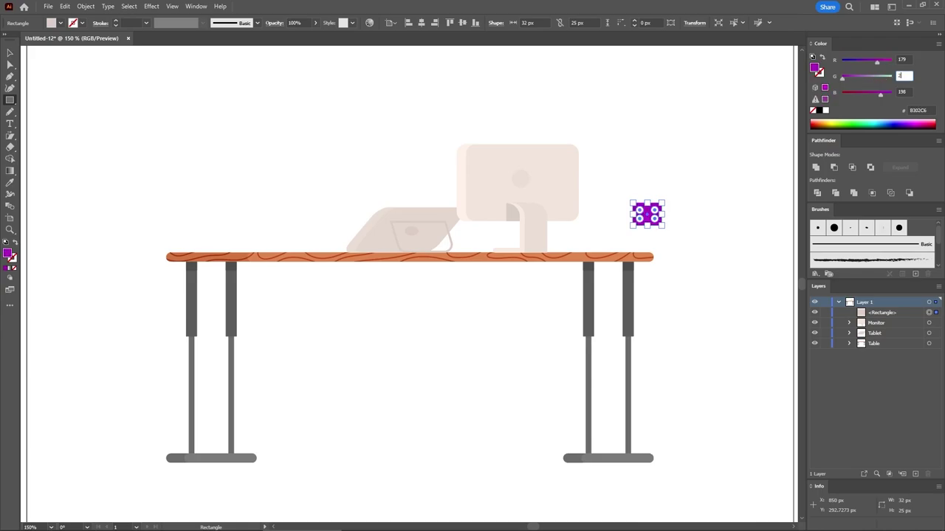
type("12")
key("Tab")
type("82")
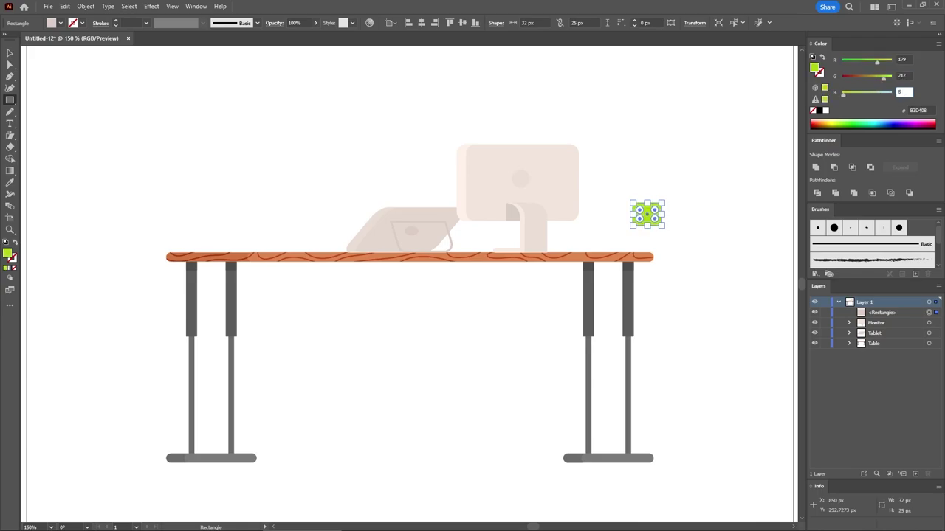
key("Return")
- Round the green rectangle's two top corners slightly, to about 2 px
key("ctrl+equal")
key("ctrl+equal")
key("ctrl+equal")
key("ctrl+equal")
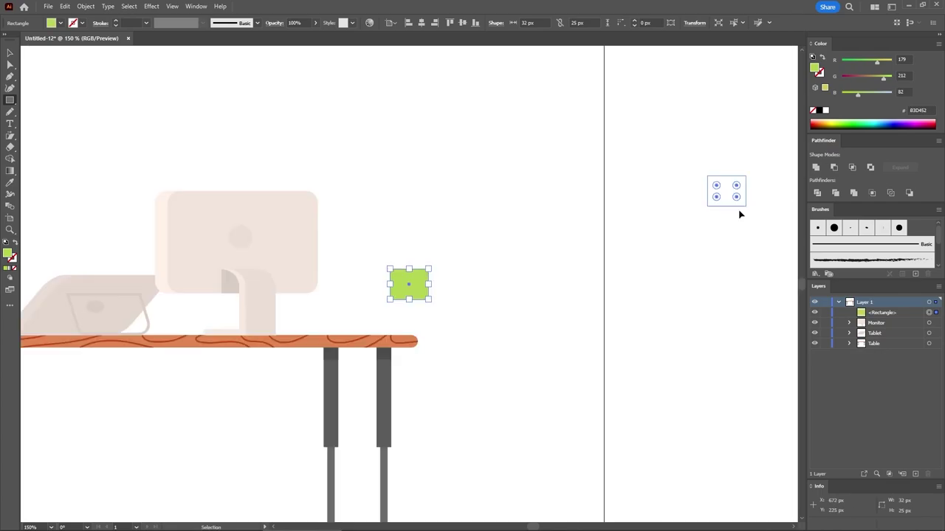
key("ctrl+equal")
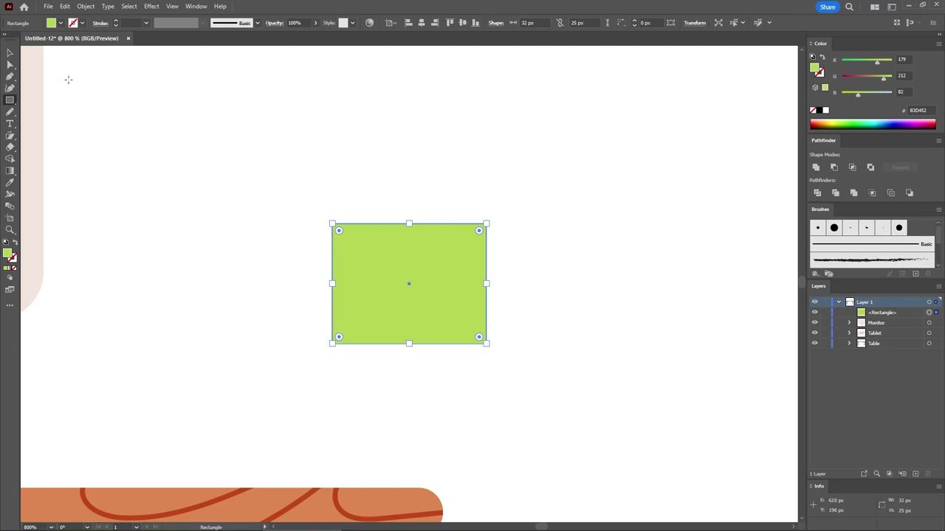
key("a")
left_click_drag(286, 194, 527, 245)
left_click(272, 23)
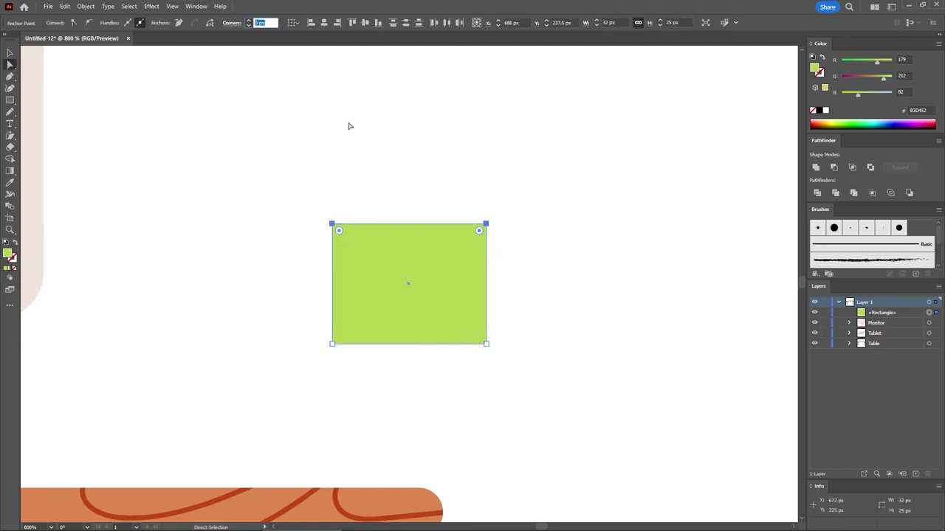
type("4")
key("Return")
- Round the green rectangle's two bottom corners to 9 px and deselect it
left_click_drag(533, 383, 279, 328)
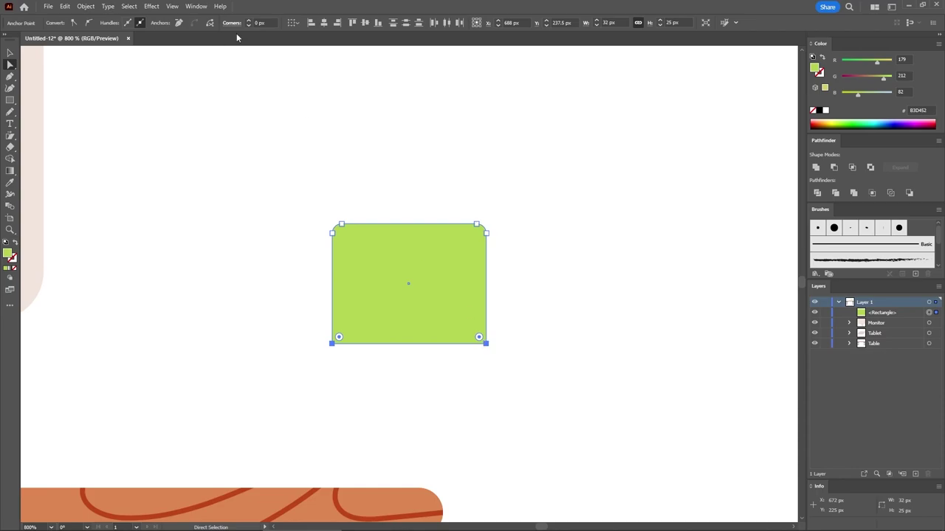
double_click(265, 23)
type("9")
key("Return")
left_click(538, 350)
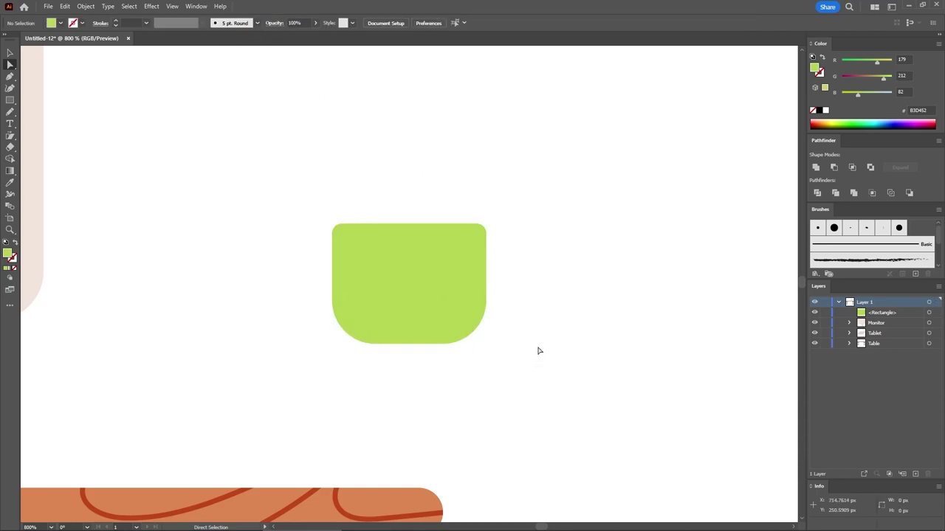
- Paste two copies of the green rounded rectangle in place, directly in front of the original
left_click(412, 273)
key("v")
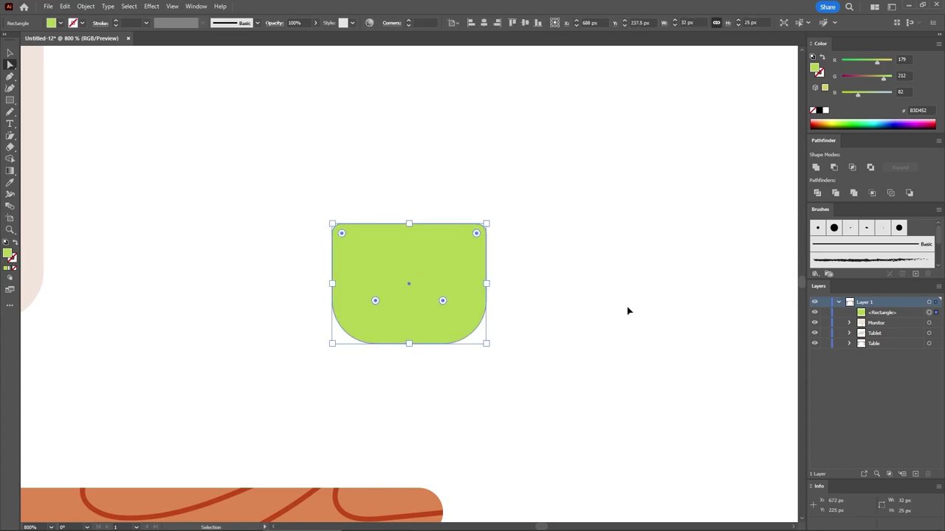
key("ctrl+c")
key("ctrl+f")
key("ctrl+f")
key("a")
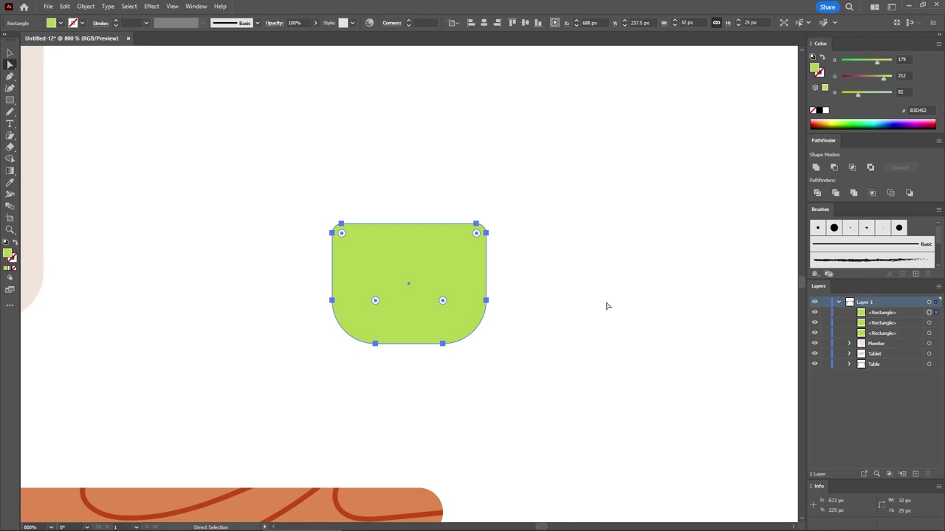
- Shift the top copy about 5 px to the right and subtract it from the second copy, leaving a strip along the left edge
left_click(533, 275)
left_click(445, 271)
left_click_drag(410, 268, 434, 267)
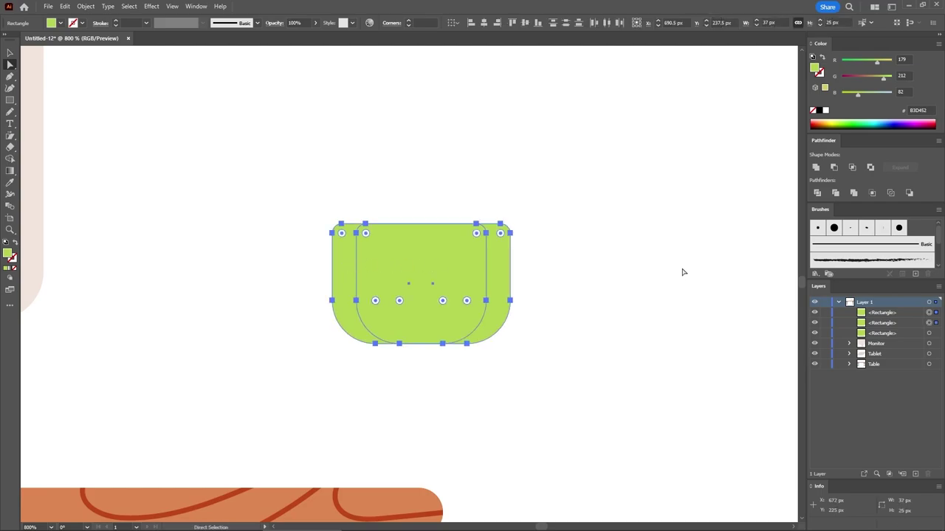
left_click(834, 169)
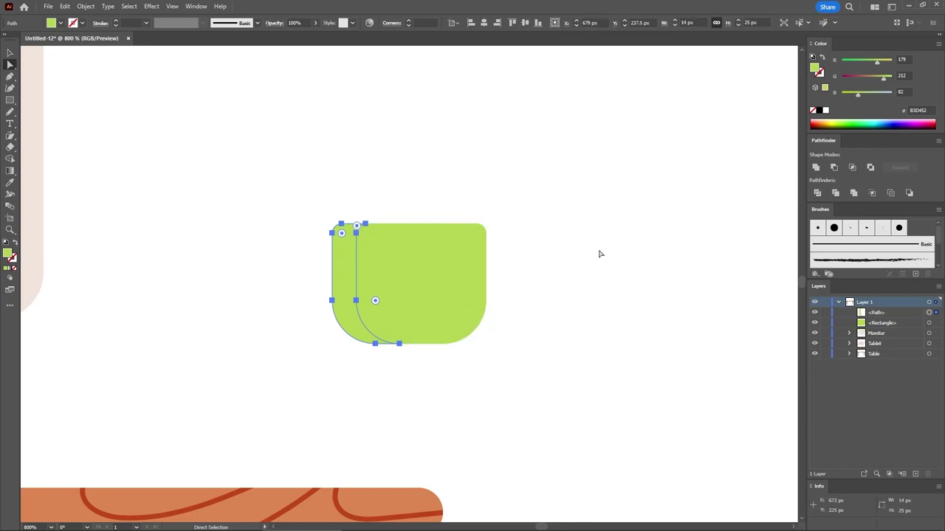
- Set the left highlight strip's fill to RGB 195, 224, 105 and deselect it
left_click(905, 59)
type("1")
key("Return")
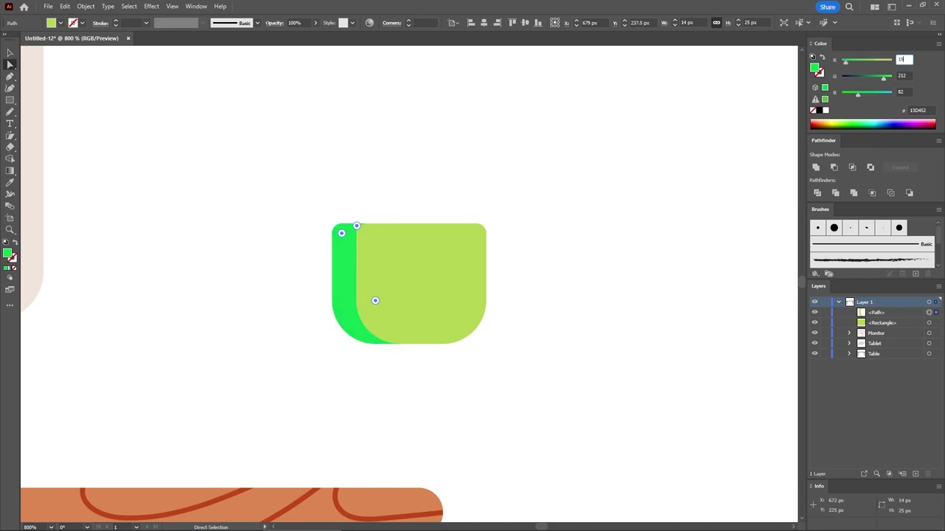
type("195")
key("Tab")
type("22")
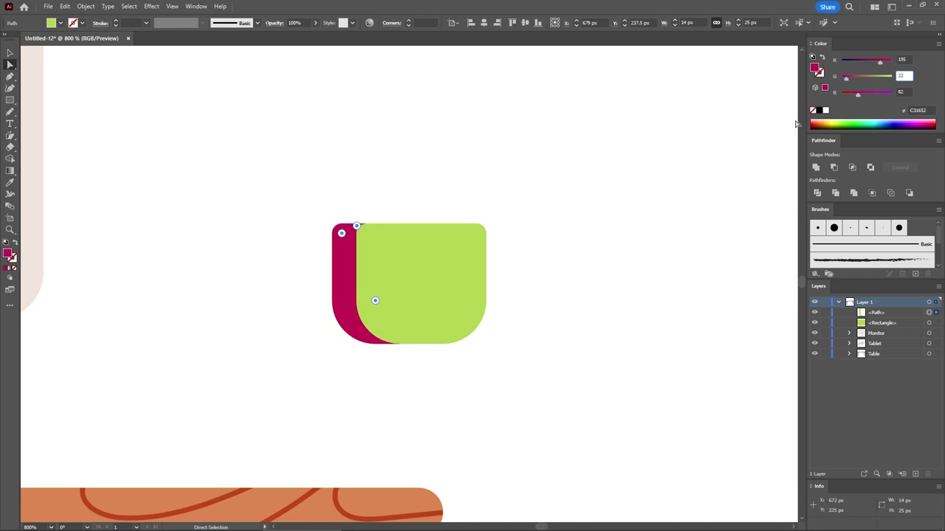
type("4")
key("Tab")
type("10")
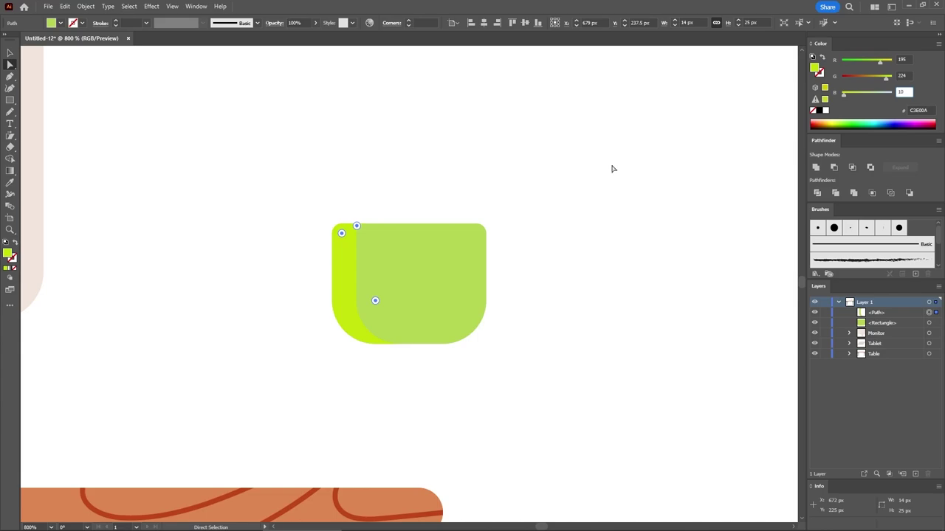
type("5")
key("Return")
left_click(544, 264)
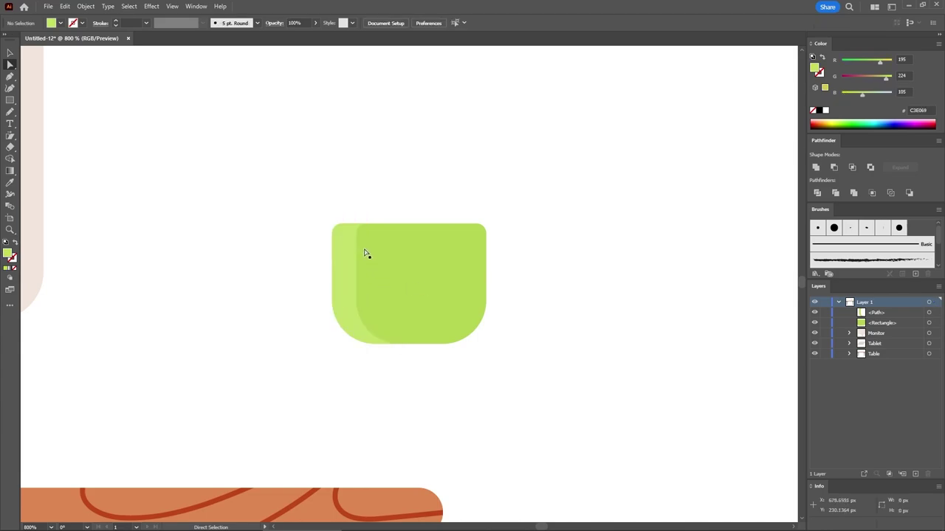
- Create a 12 × 15 px rectangle just left of the green mug body for the handle
left_click(13, 102)
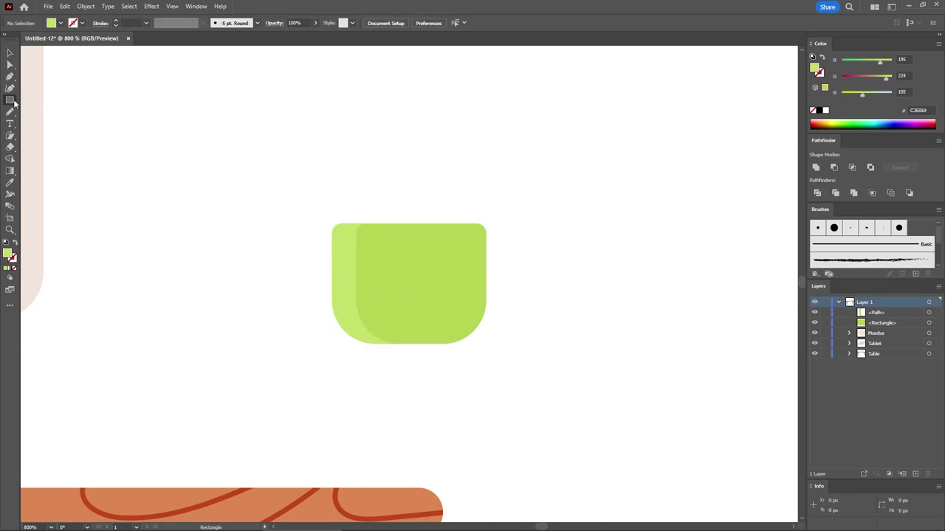
left_click(260, 237)
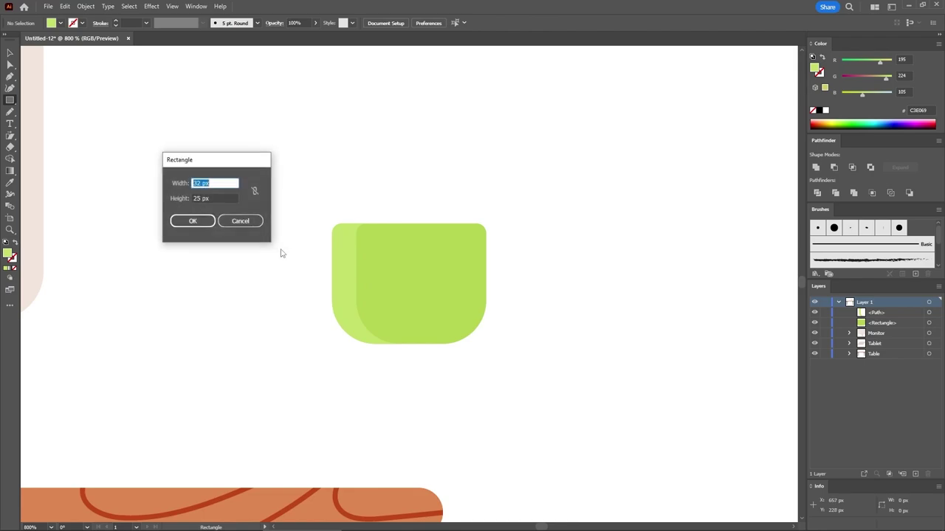
type("12")
key("Tab")
type("15")
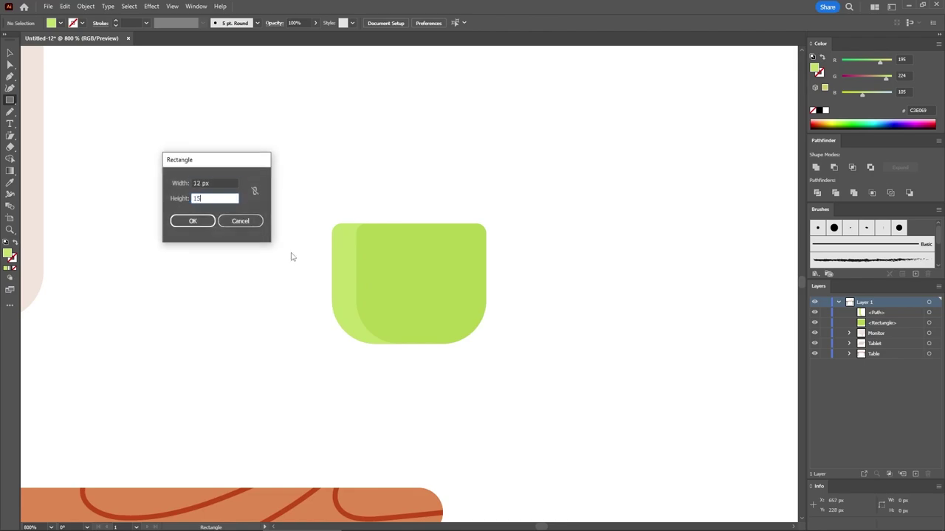
key("Return")
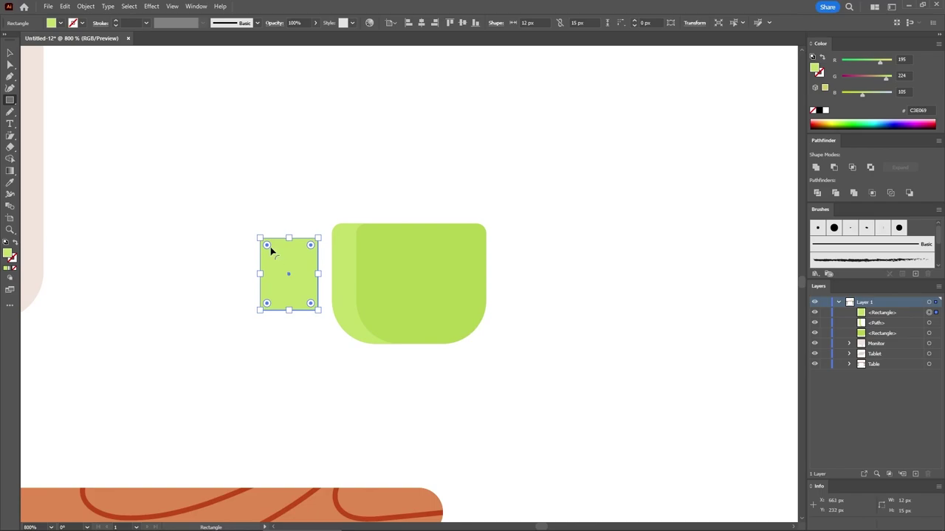
- Match the handle rectangle's fill to the mug body's darker green with the Eyedropper
left_click(10, 184)
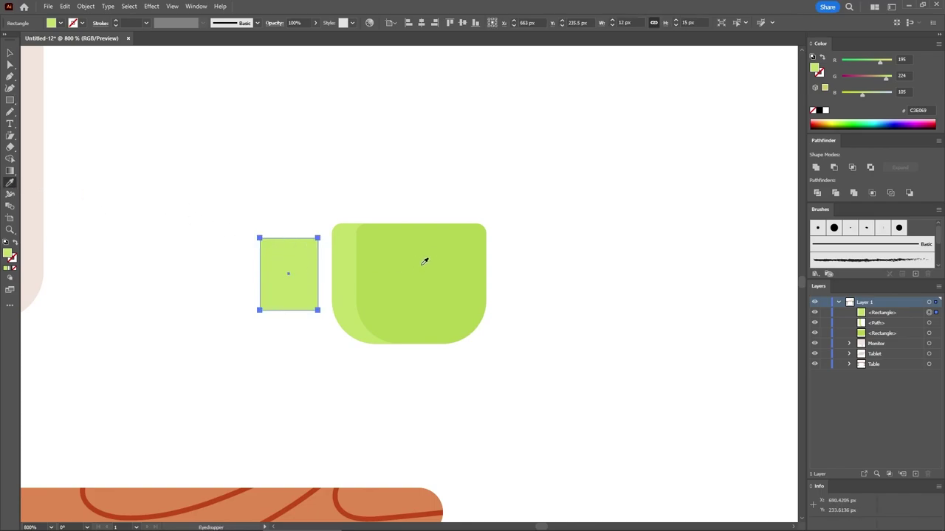
left_click(425, 261)
left_click(11, 54)
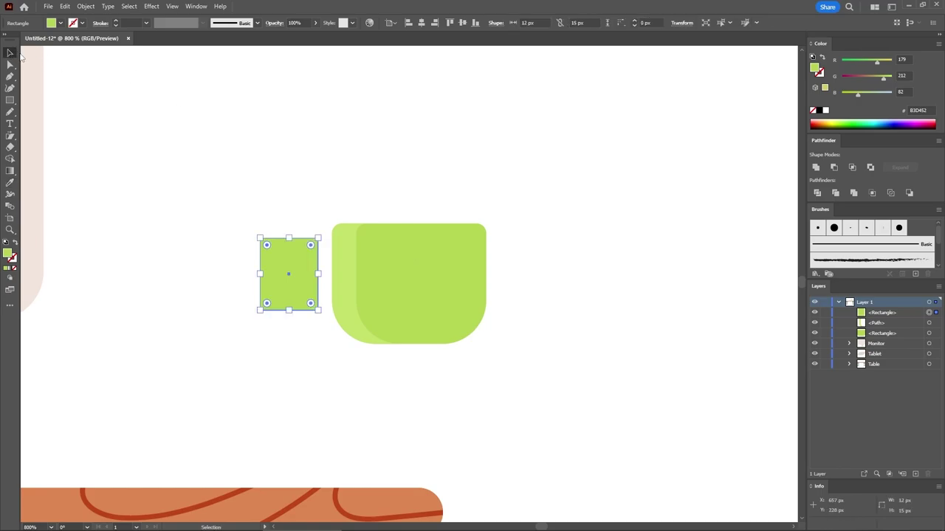
- Round the handle rectangle's two left corners to 4 px and deselect it
left_click(10, 65)
left_click_drag(218, 214, 279, 364)
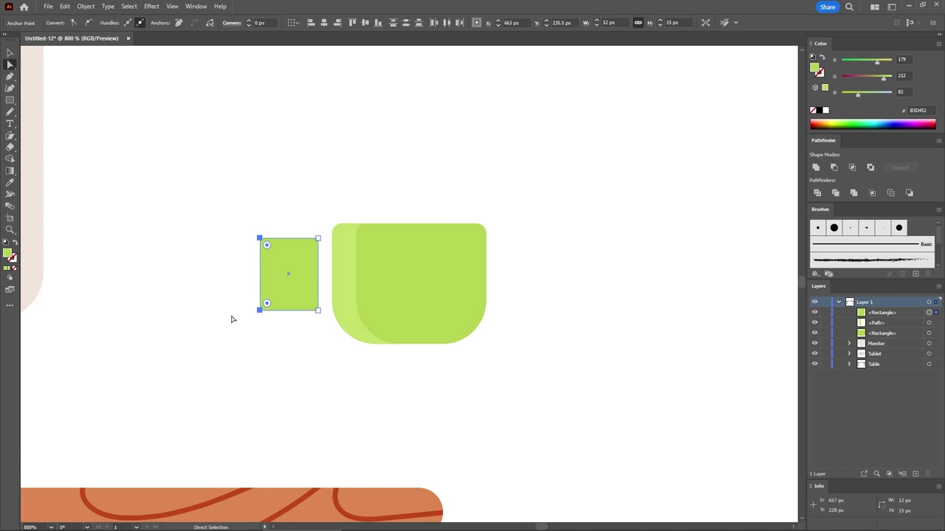
left_click(266, 23)
type("4")
key("Return")
left_click(306, 177)
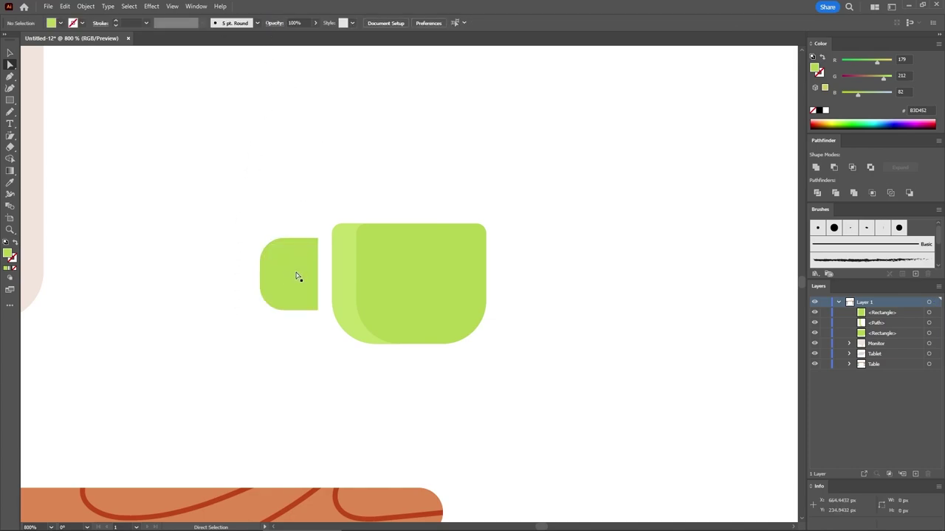
- Offset the handle shape's path by -3 px to create a smaller inner shape
left_click(297, 275)
left_click(86, 6)
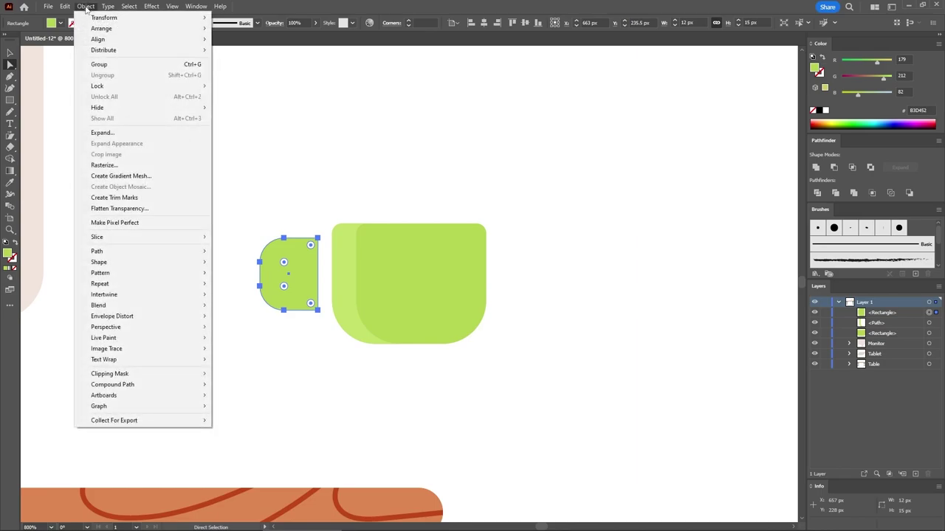
mouse_move(98, 251)
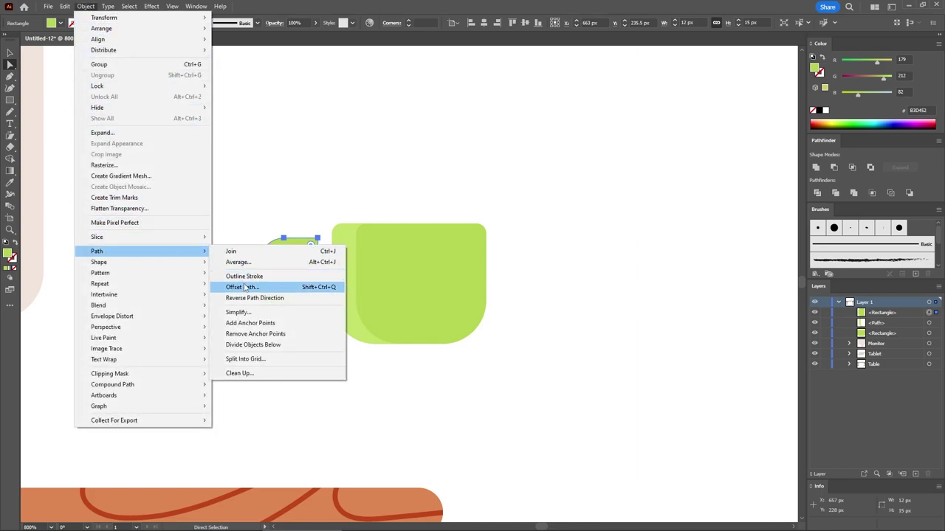
left_click(312, 287)
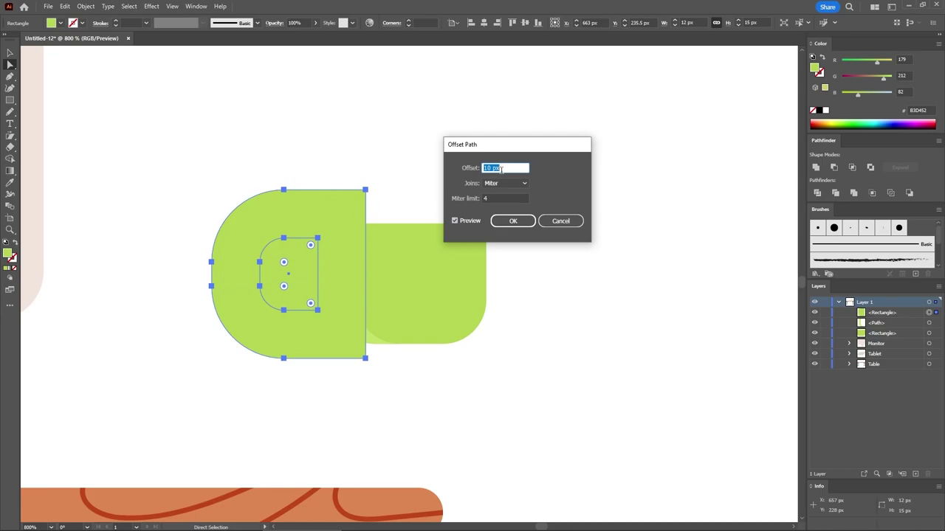
type("-3")
left_click(509, 221)
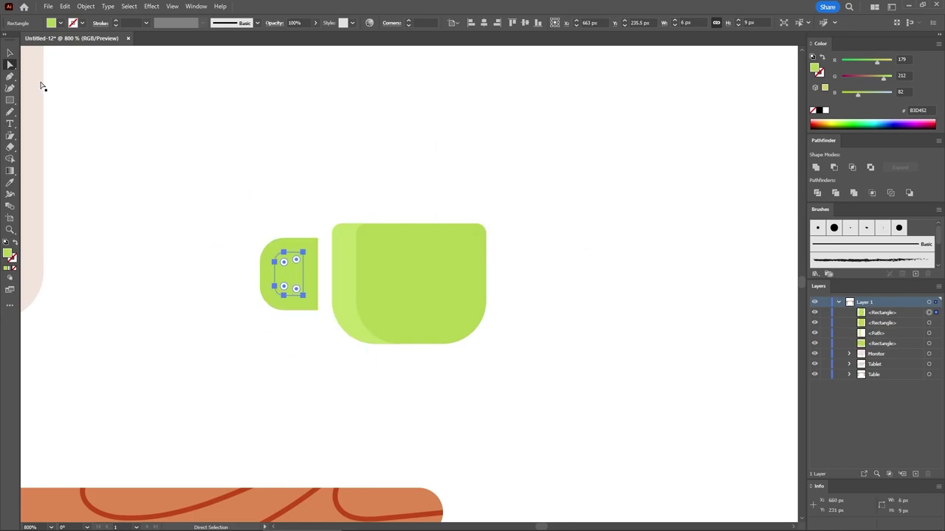
- Subtract the inner shape from the outer handle shape to cut a hole, and deselect the result
left_click(10, 53)
left_click_drag(231, 204, 314, 350)
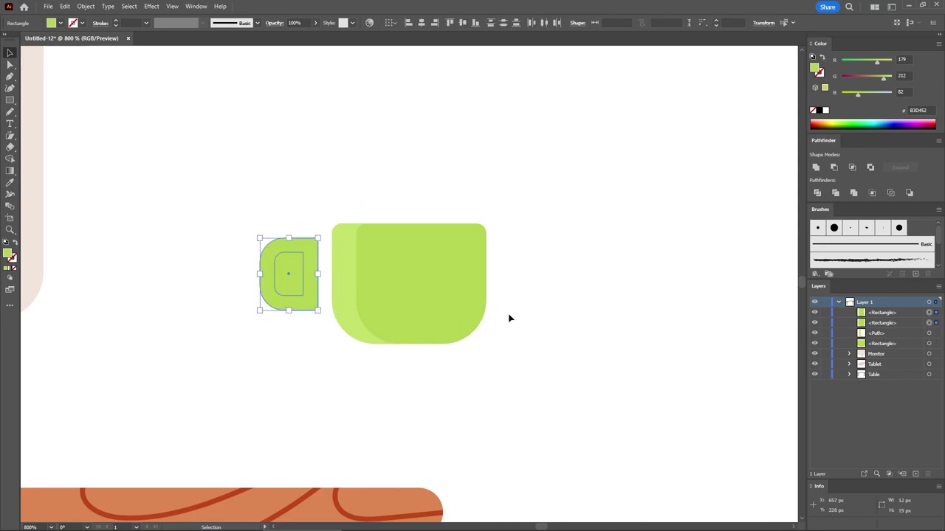
left_click(834, 167)
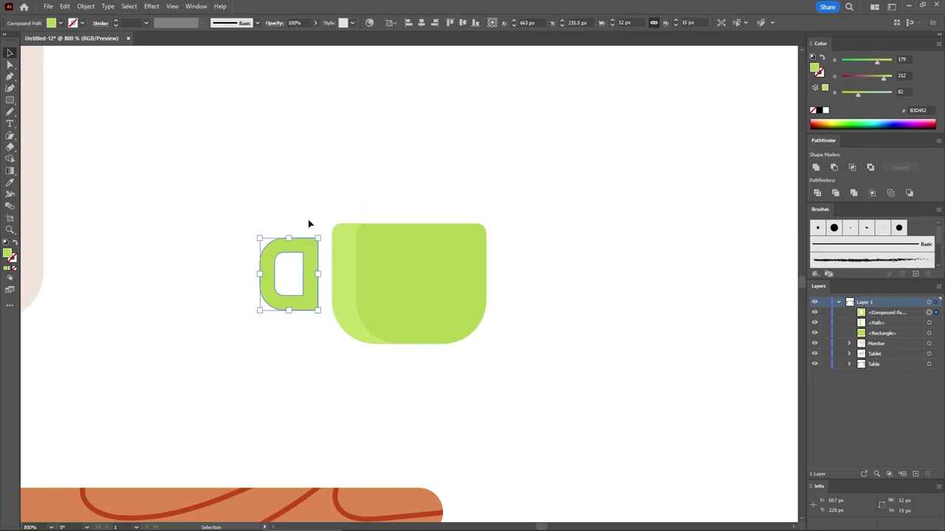
left_click(288, 188)
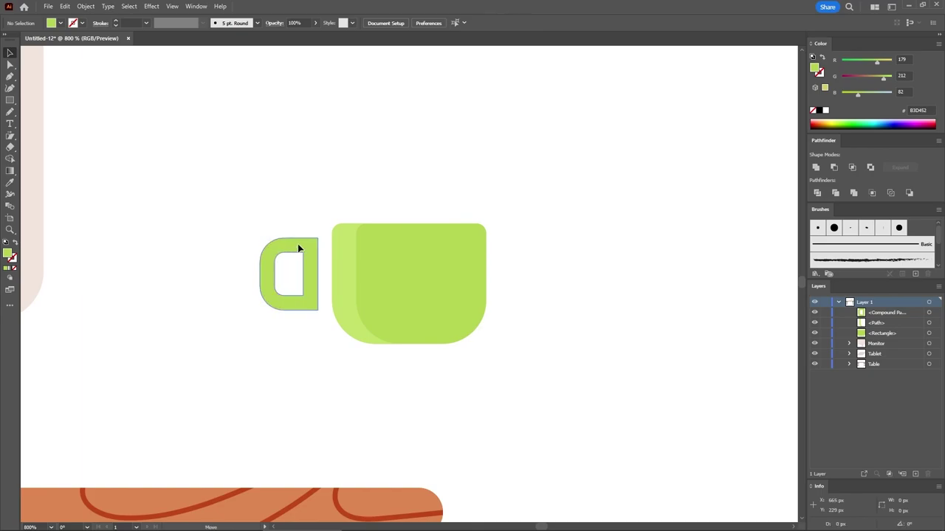
- Move the handle right so it overlaps the mug body's left edge, and stack it behind the body
left_click_drag(298, 246, 320, 252)
left_click_drag(886, 314, 896, 339)
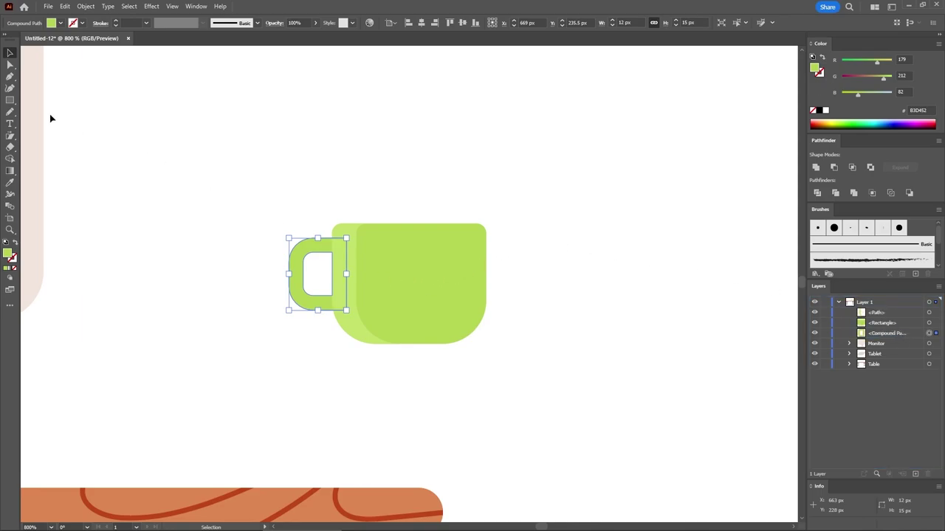
- Create a 16 × 3 px rectangle and center it on the mug body's bottom edge as a base
left_click(10, 101)
left_click(422, 270)
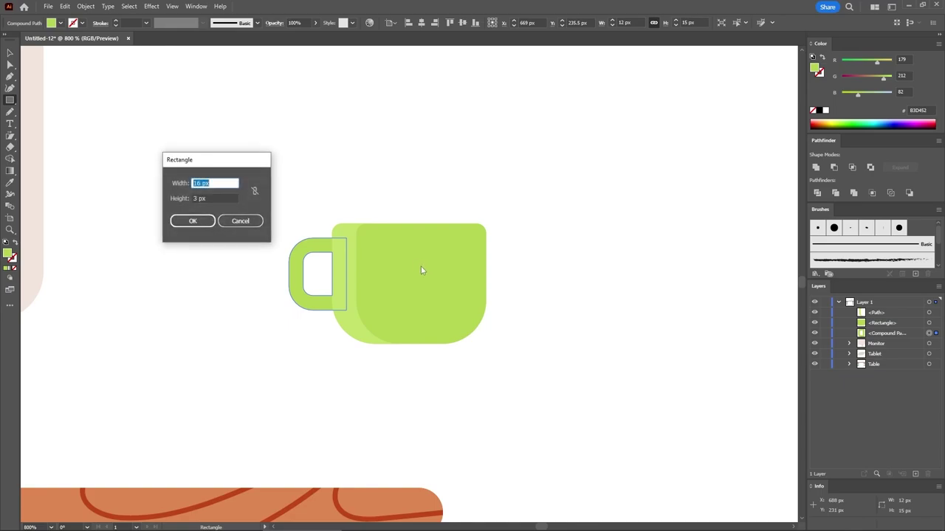
key("Tab")
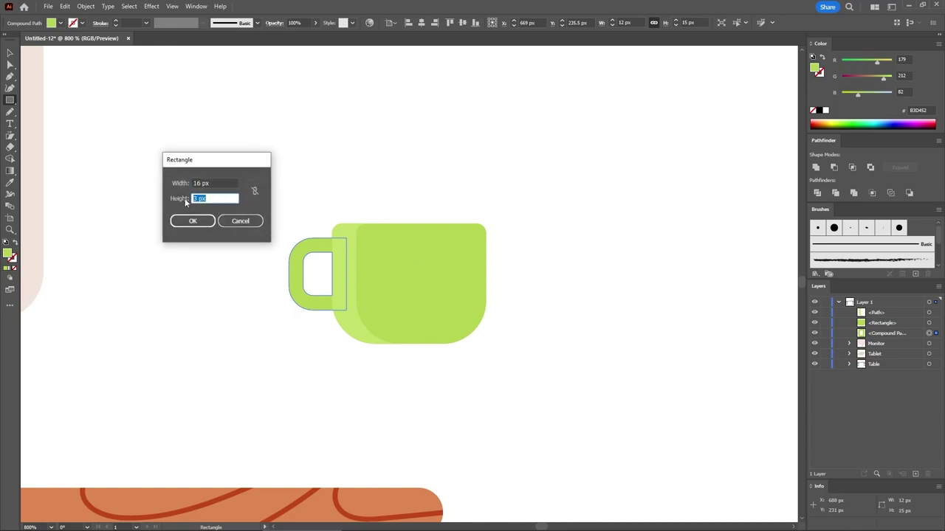
left_click(189, 221)
key("v")
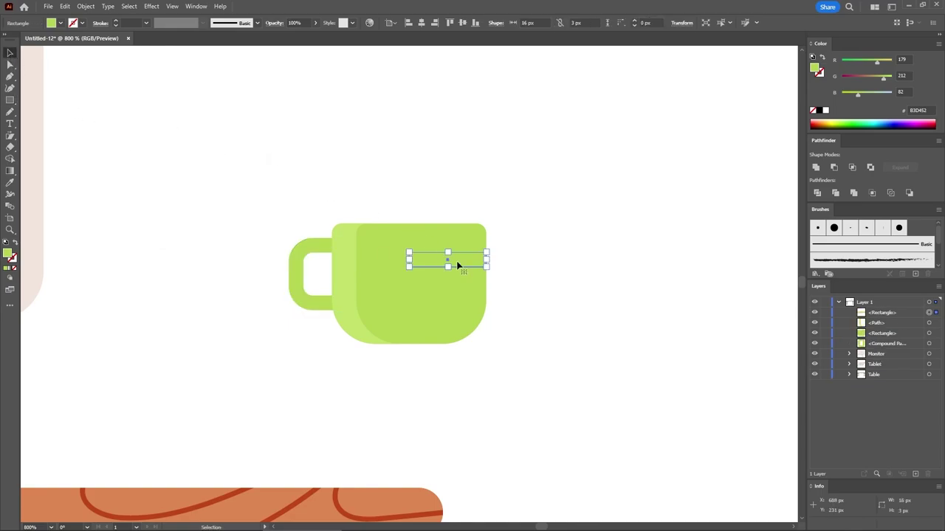
left_click_drag(469, 264, 432, 344)
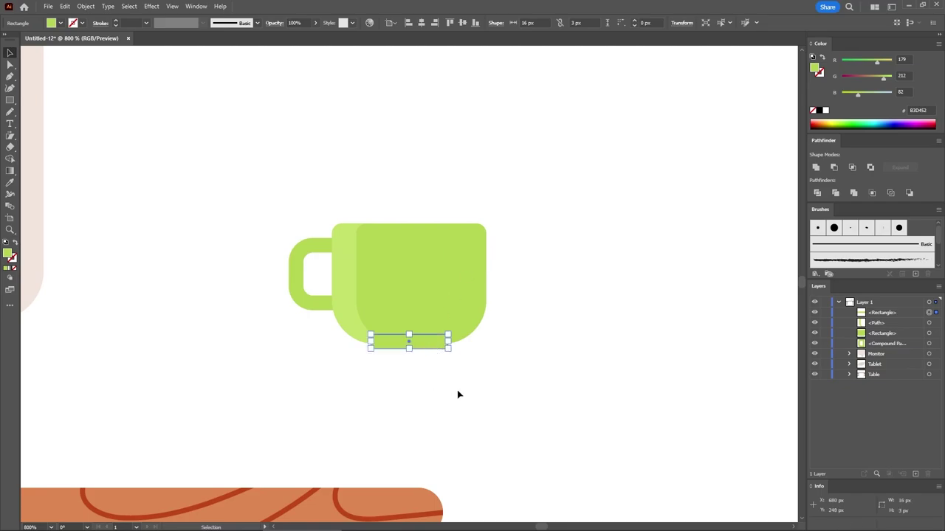
- Round the base rectangle's two bottom corners to 1 px and stack it behind the mug's other shapes
left_click(10, 65)
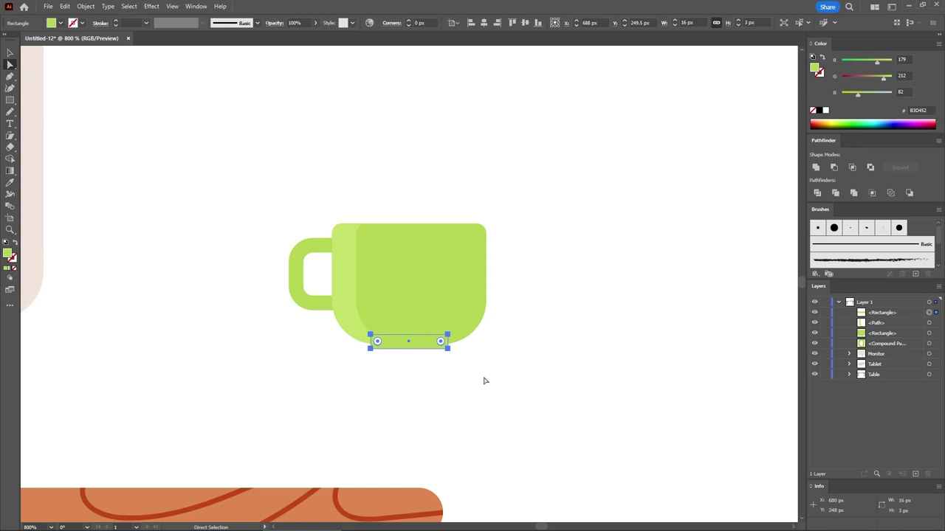
left_click_drag(485, 377, 351, 350)
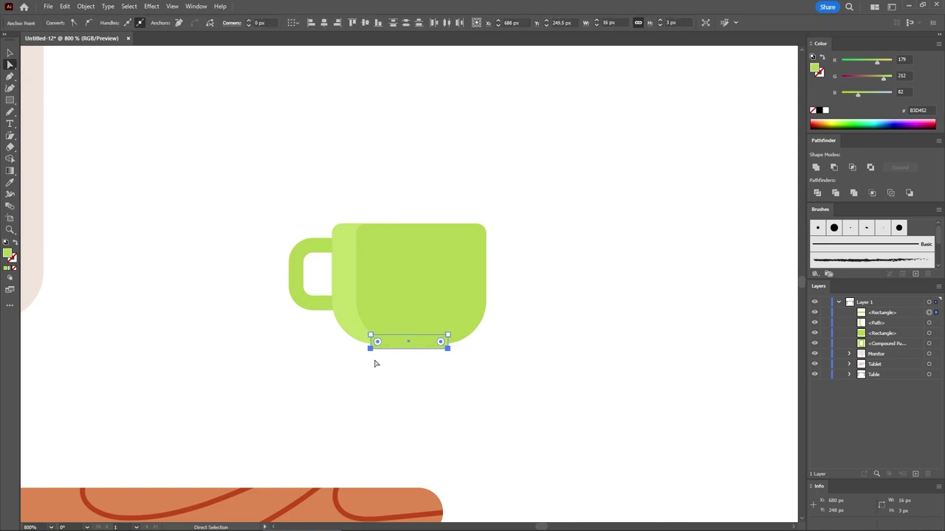
left_click(267, 22)
type("1")
key("Return")
left_click(528, 341)
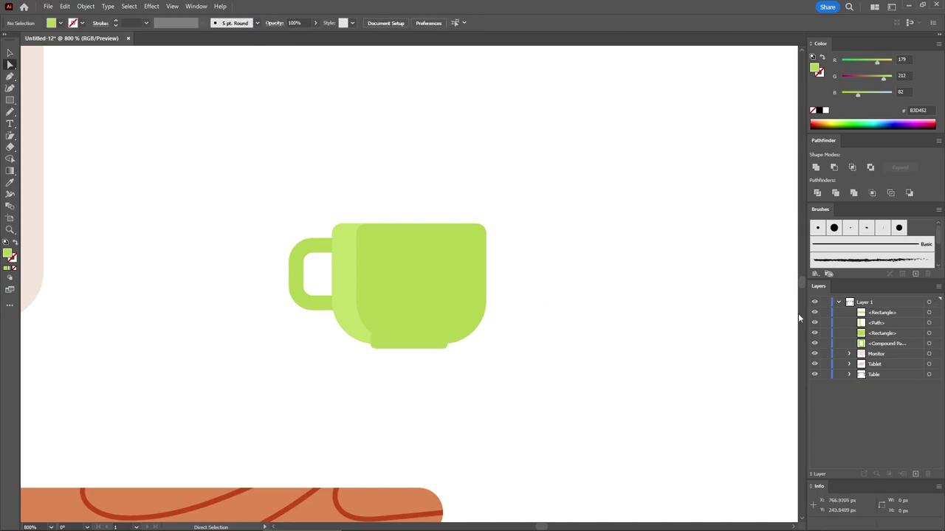
left_click_drag(878, 316, 898, 347)
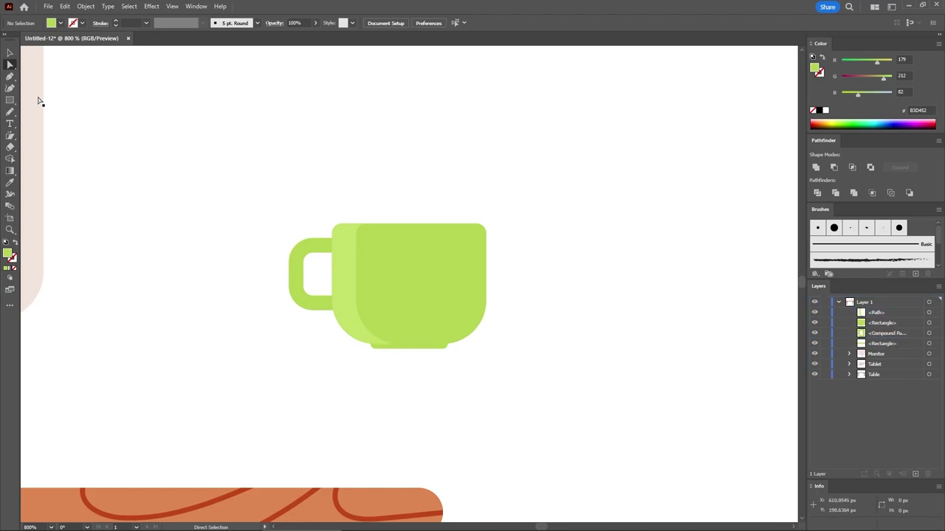
- Group all the mug shapes, including the handle and base, and rename the group as Mug
left_click(9, 51)
key("a")
left_click_drag(255, 176, 565, 395)
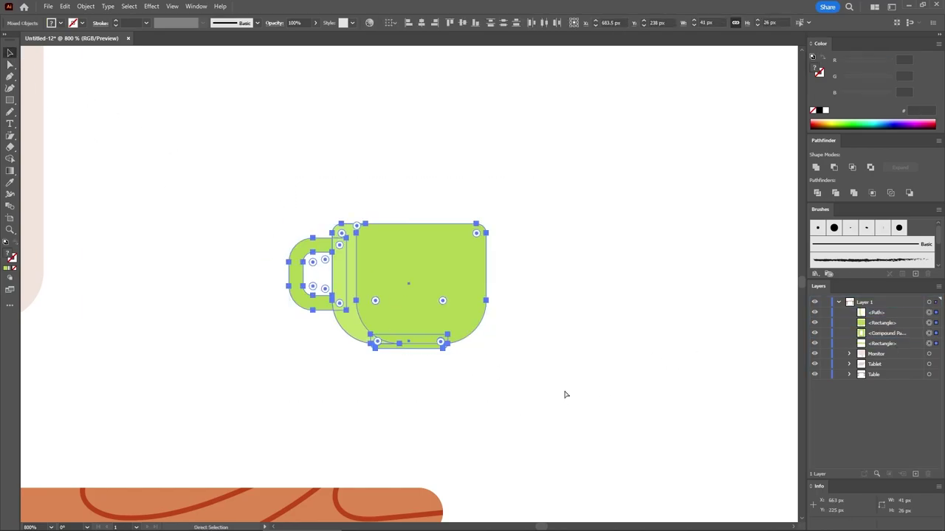
key("ctrl+g")
key("v")
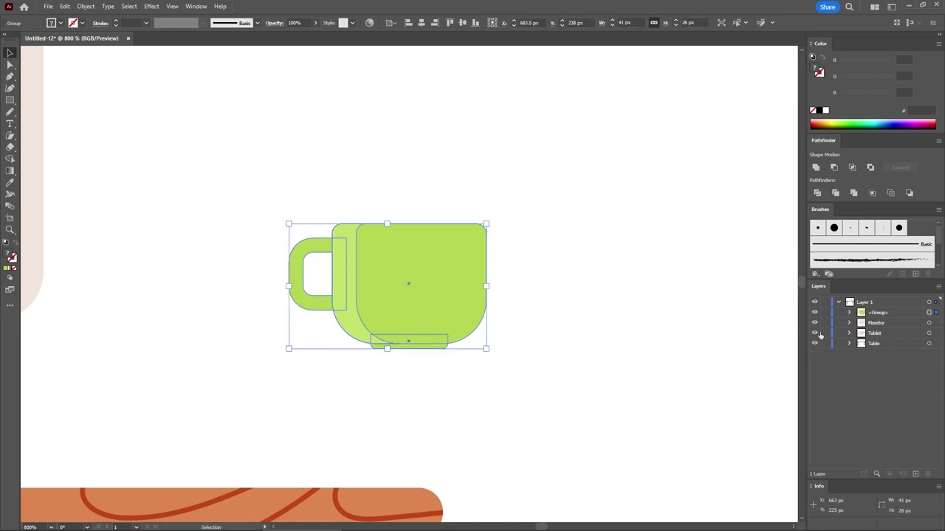
double_click(885, 313)
type("Mug")
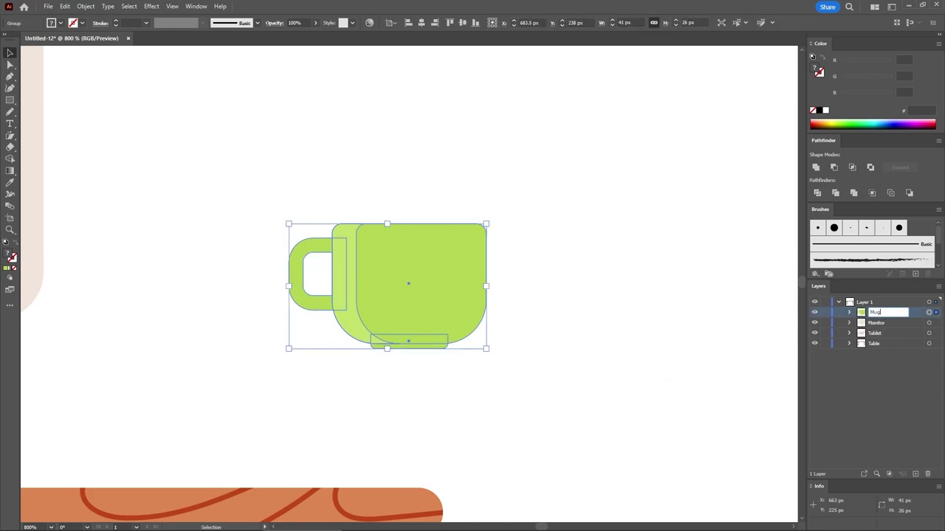
key("Return")
left_click(608, 361)
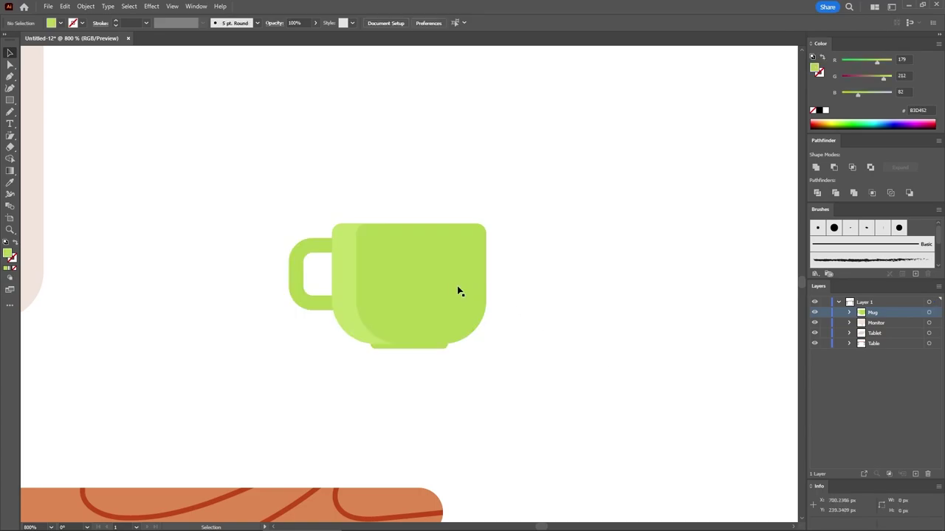
- Move the mug group down and left so it stands on the tabletop near its right end, and deselect it
left_click_drag(460, 291, 185, 395)
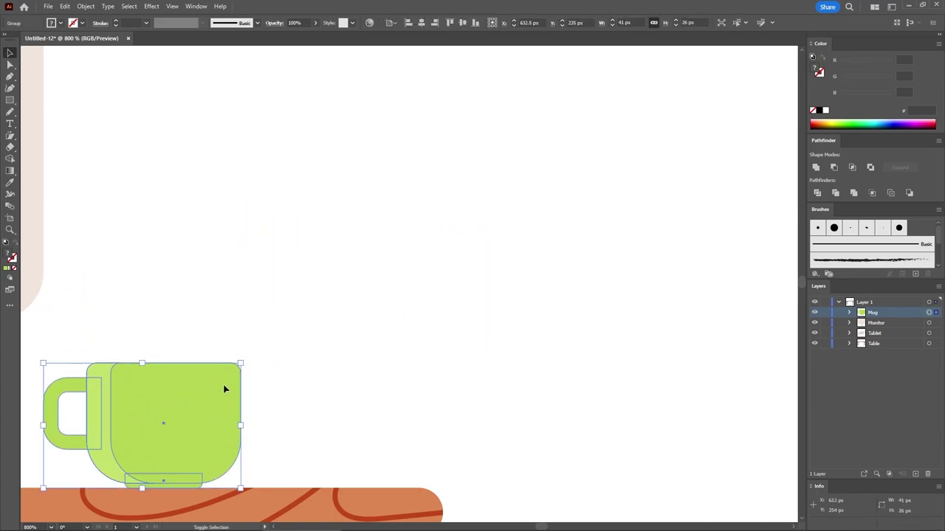
left_click(381, 330)
key("ctrl+0")
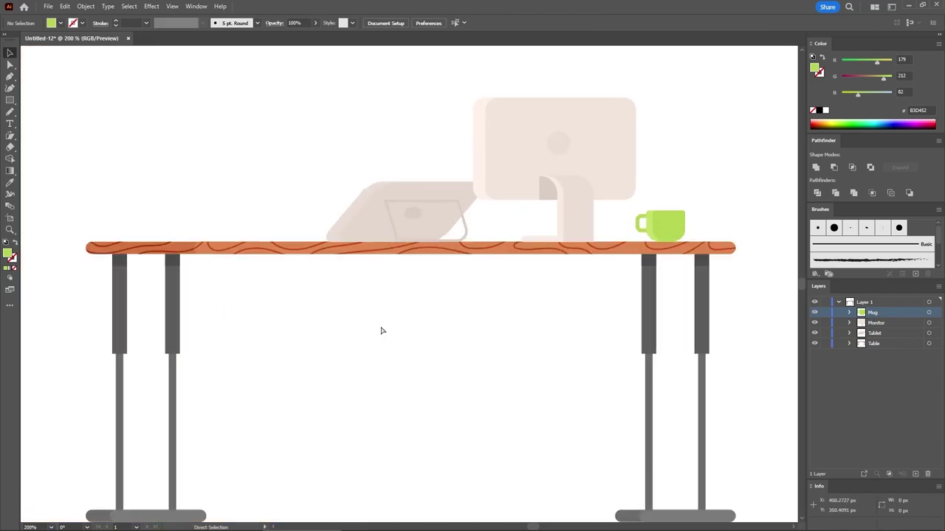
- Create a 67 × 12 px rectangle in the empty area above the left part of the tabletop
left_click(10, 100)
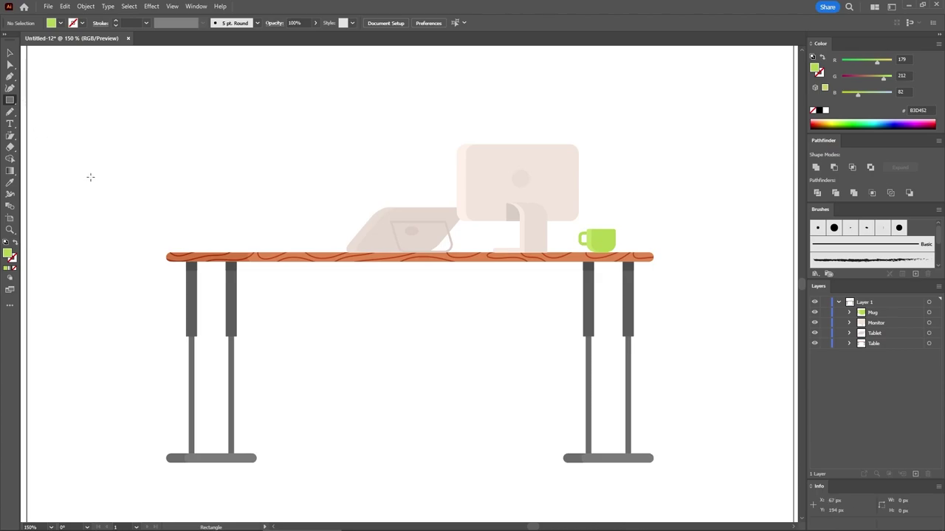
left_click(201, 167)
key("Tab")
type("12")
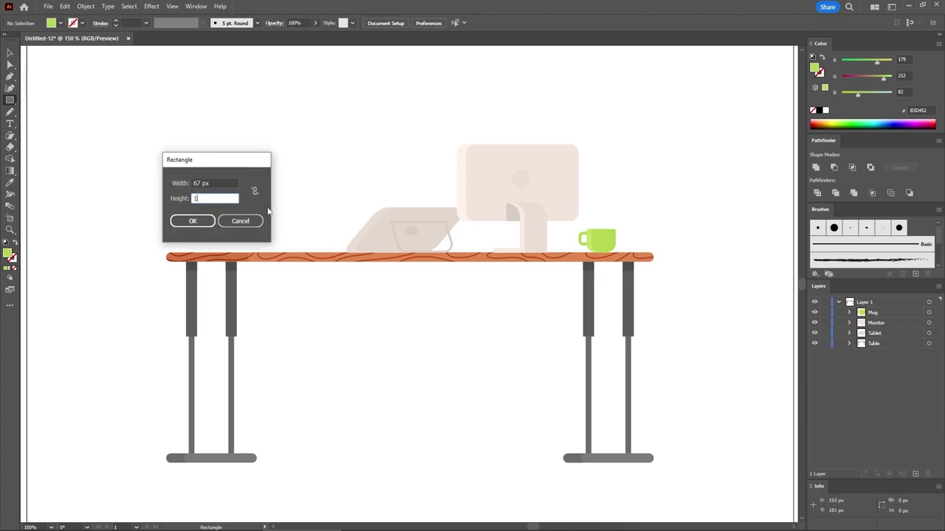
left_click(195, 224)
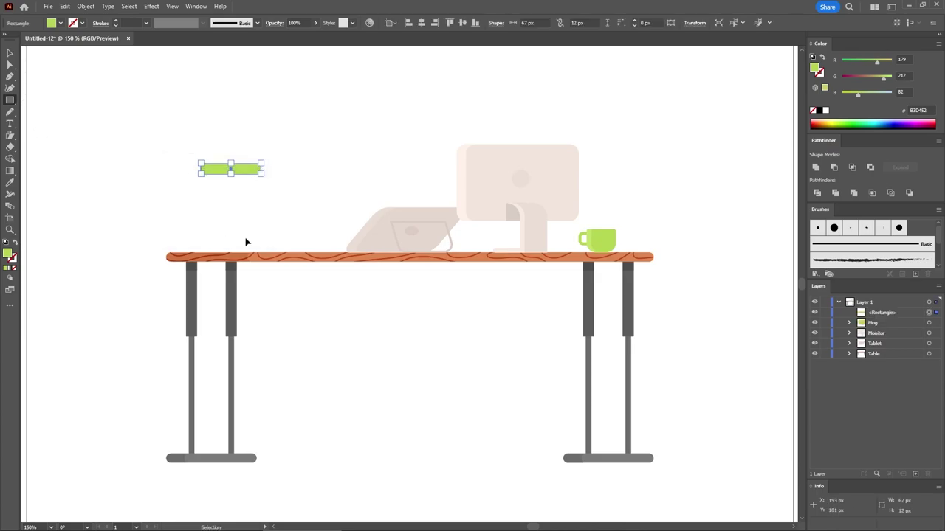
key("ctrl+plus")
key("ctrl+plus")
key("ctrl+plus")
key("ctrl+plus")
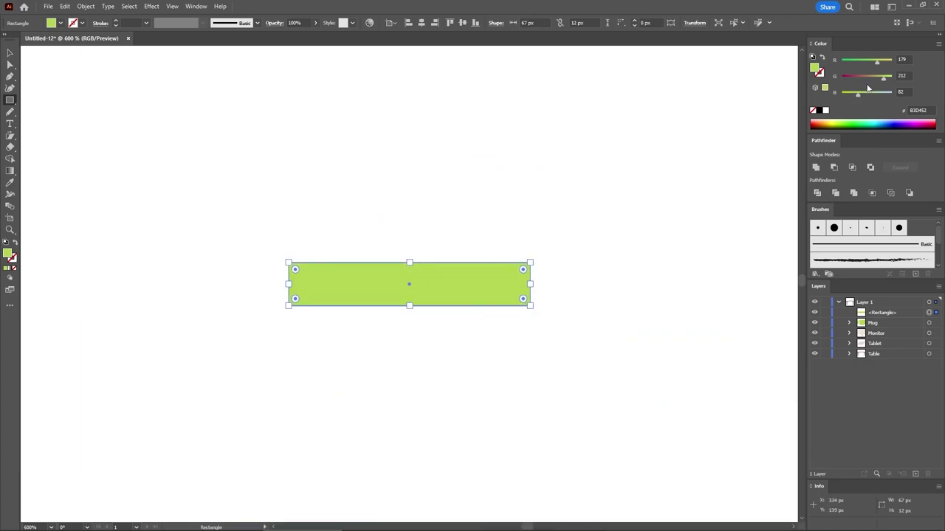
- Set the selected rectangle's fill colour to RGB 122, 122, 122
left_click(904, 59)
type("122")
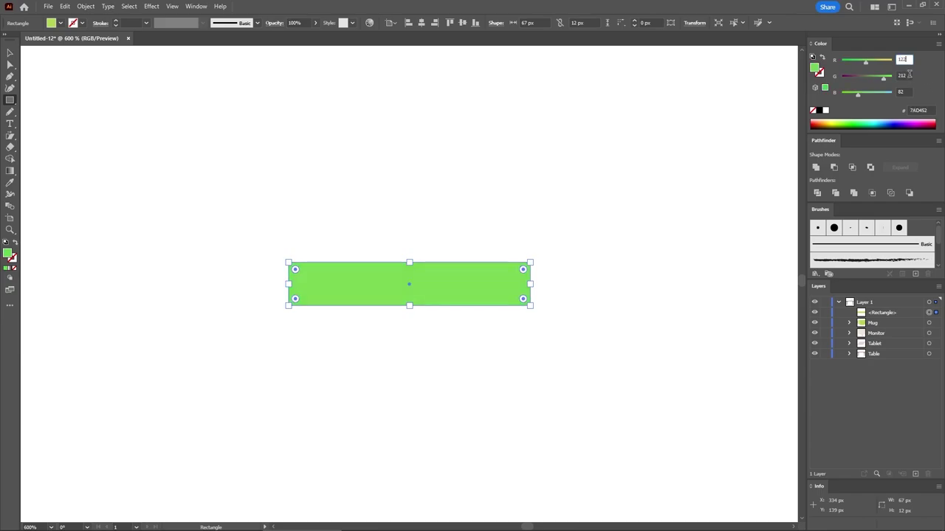
key("Tab")
type("122")
key("Tab")
type("122")
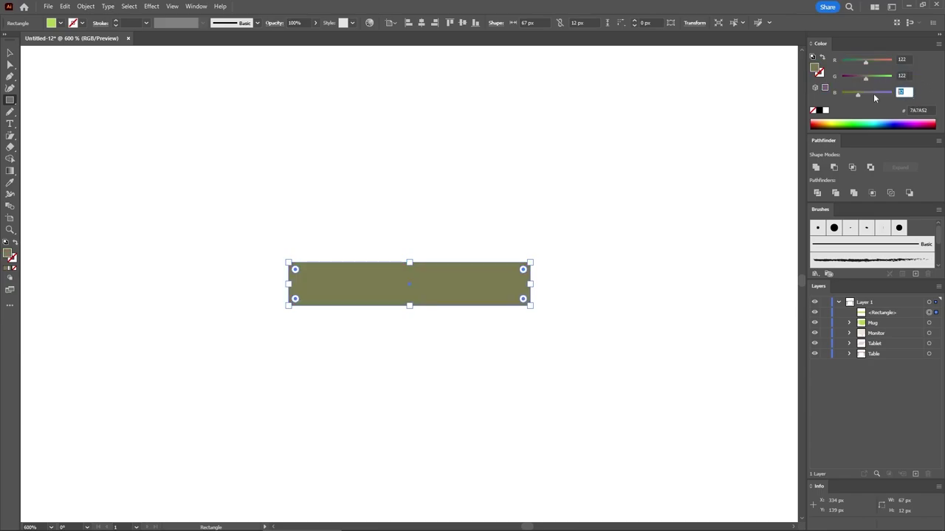
key("Return")
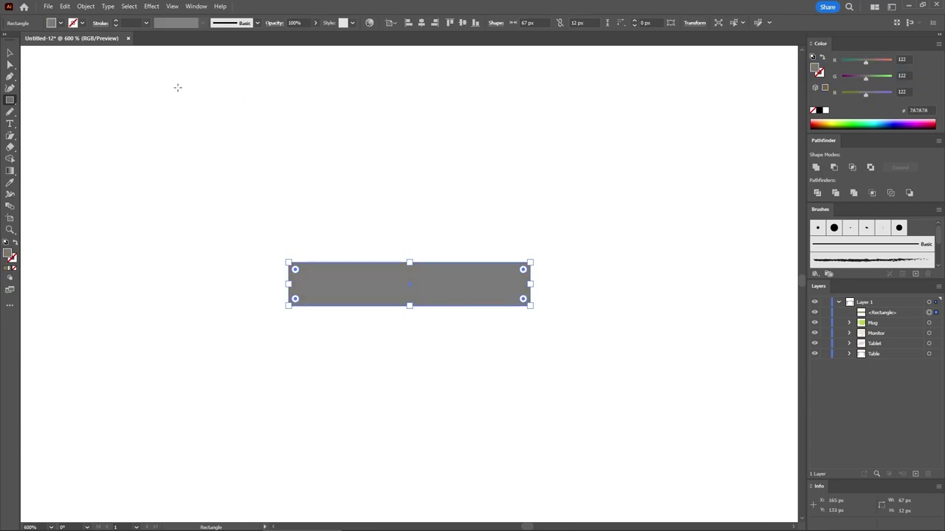
- Round the two left-end corners of the grey rectangle with a 10 px corner radius
left_click(10, 65)
left_click_drag(213, 220, 320, 351)
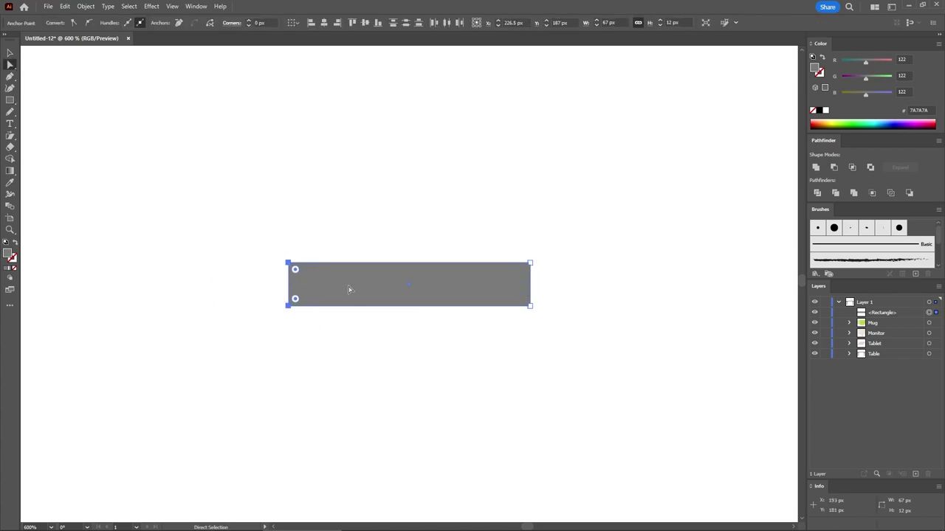
left_click(267, 23)
type("10")
key("Return")
left_click(436, 194)
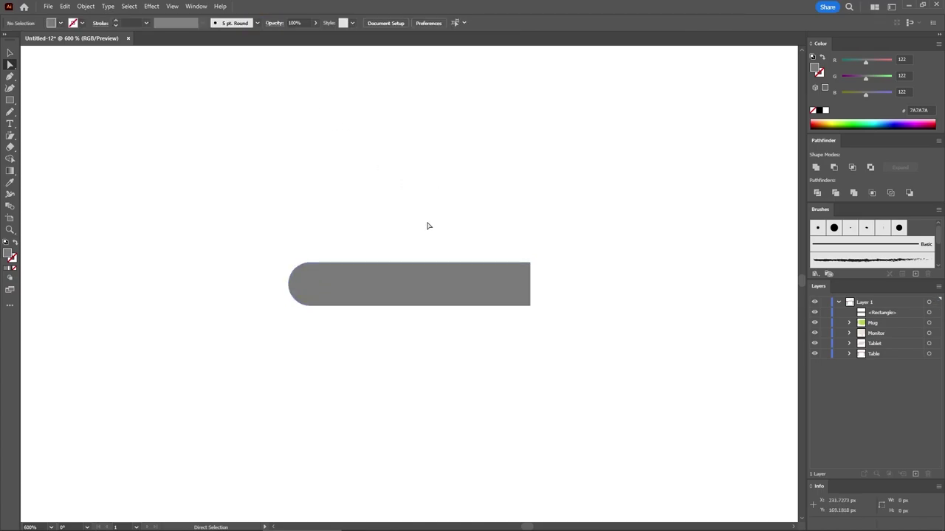
- Create an inner copy of the rounded grey shape with Offset Path at -3 px and Miter joins
left_click(403, 284)
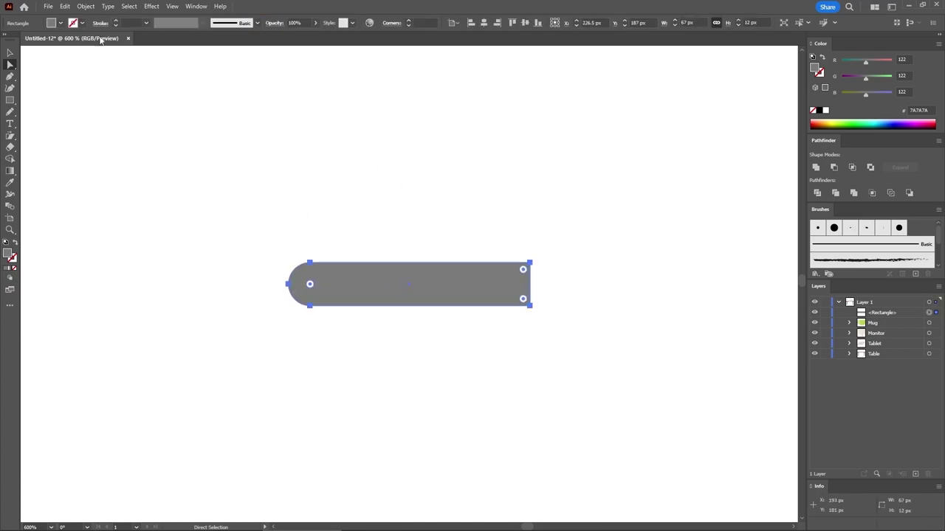
left_click(85, 6)
mouse_move(106, 252)
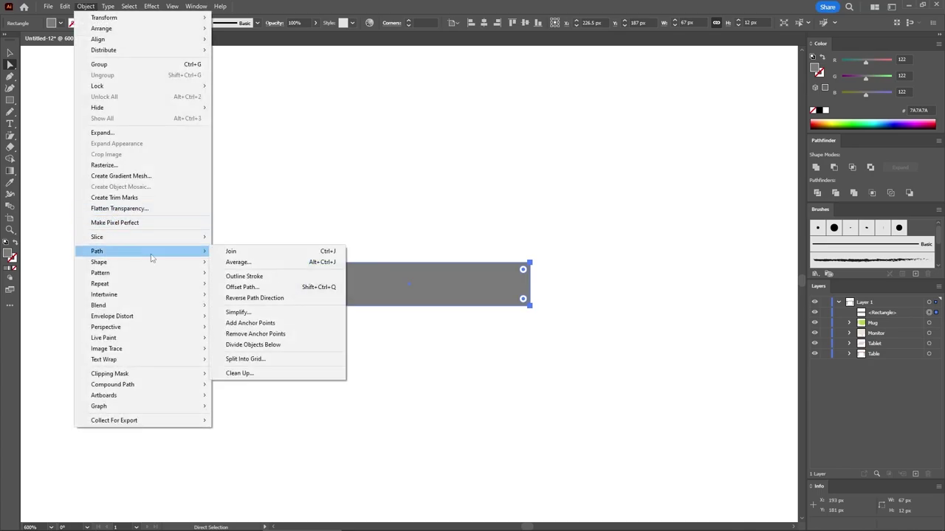
left_click(241, 287)
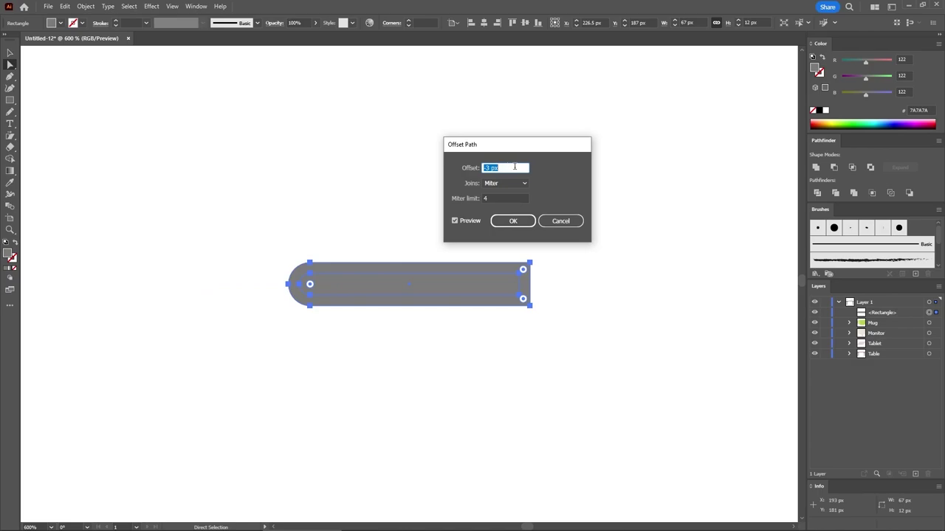
left_click(513, 222)
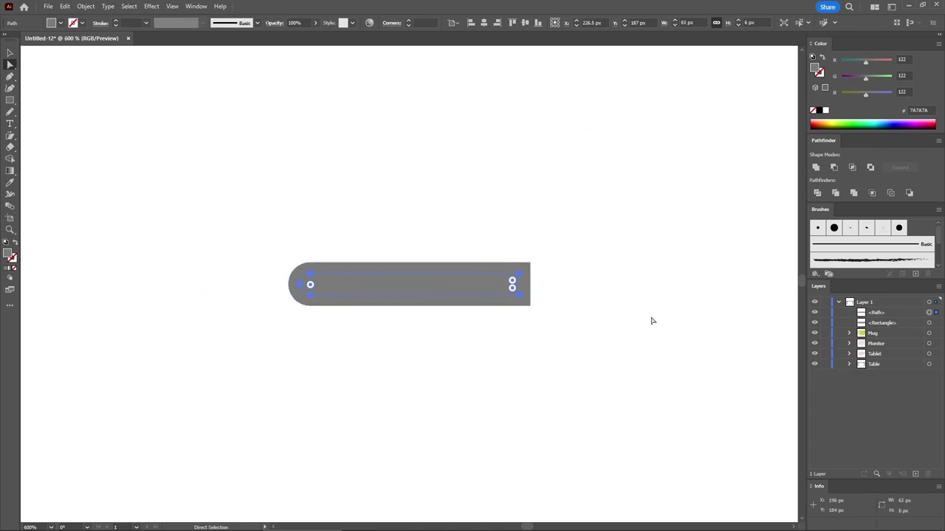
- Fill the inner offset path with RGB 107, 105, 106
left_click(902, 59)
type("107")
key("Tab")
type("105")
key("Tab")
type("106")
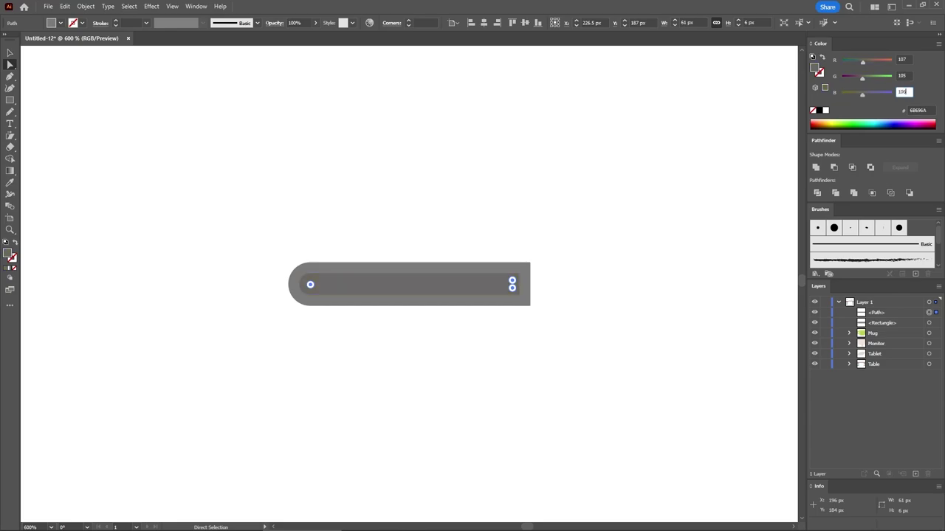
key("Return")
- Duplicate the dark inner path 5 px to the right and pull the copy's right end back to a 57 px width
left_click_drag(468, 286, 485, 286)
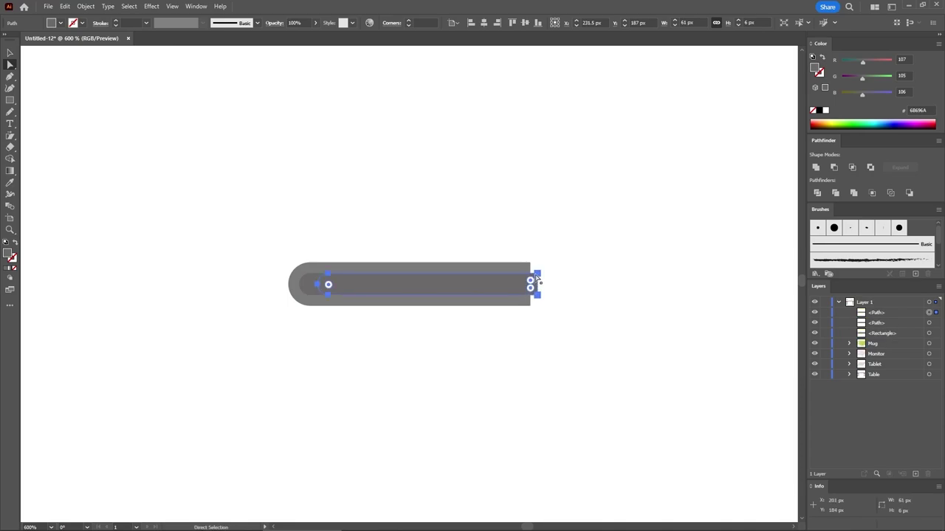
left_click(537, 274)
left_click(538, 295, "shift")
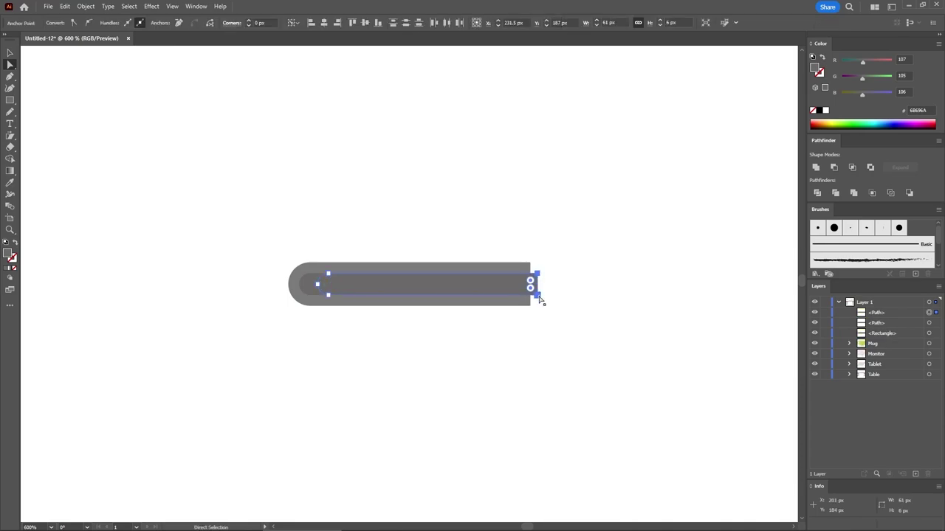
left_click_drag(539, 296, 521, 296)
left_click(493, 289)
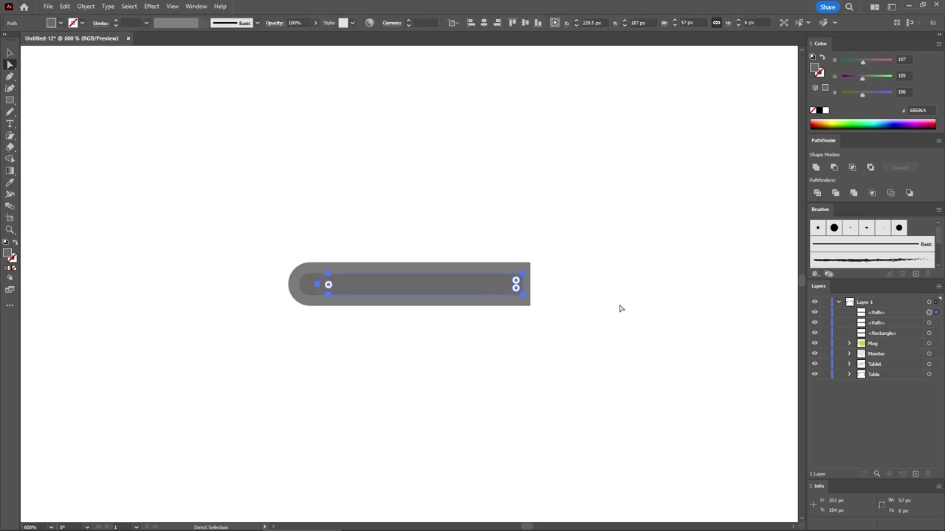
- Fill the shortened inner copy with cream, RGB 255, 242, 233
left_click(904, 59)
type("255")
key("Tab")
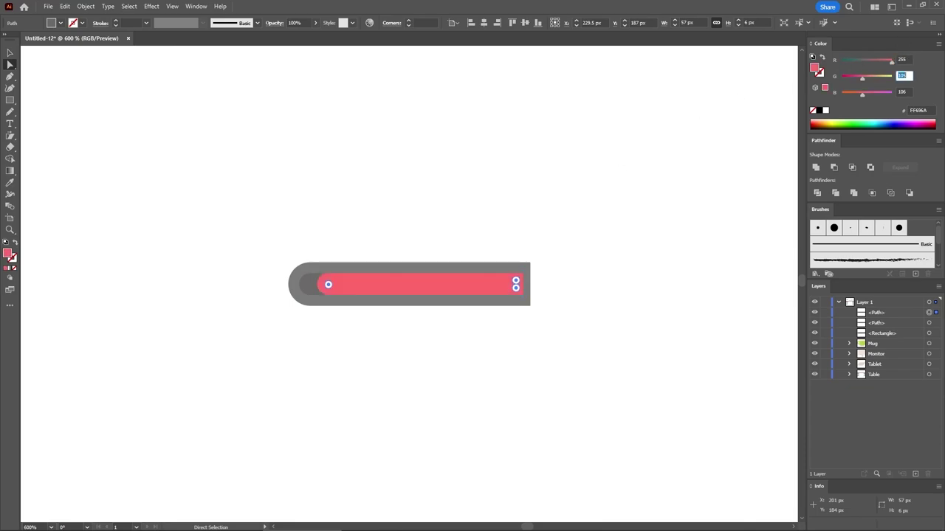
type("242")
key("Tab")
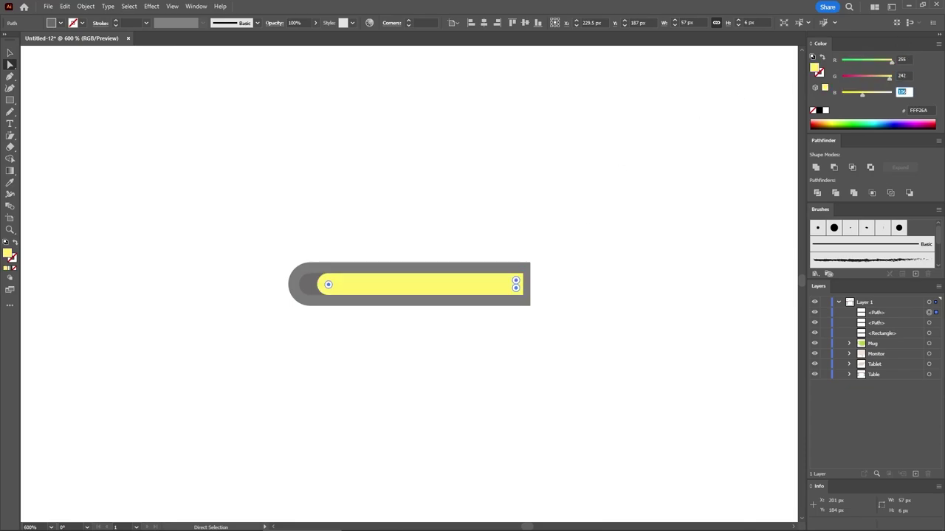
type("233")
key("Return")
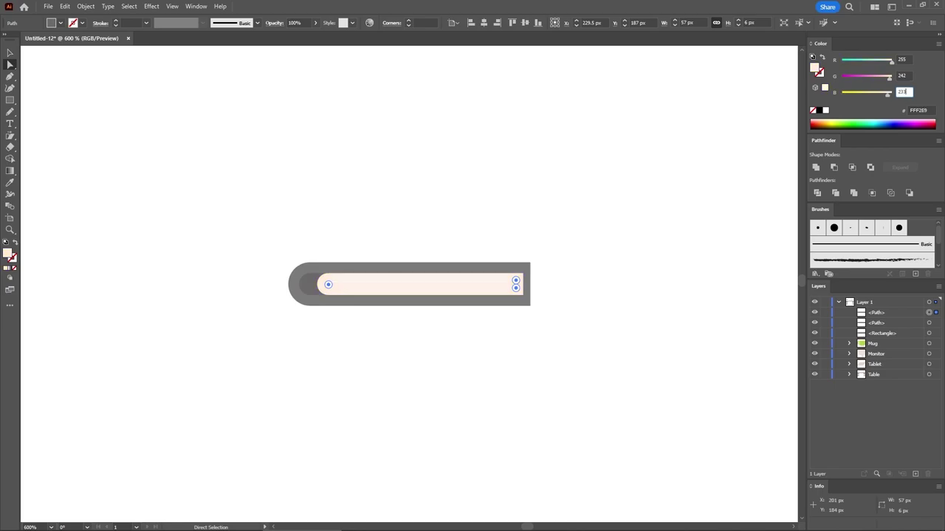
left_click(494, 399)
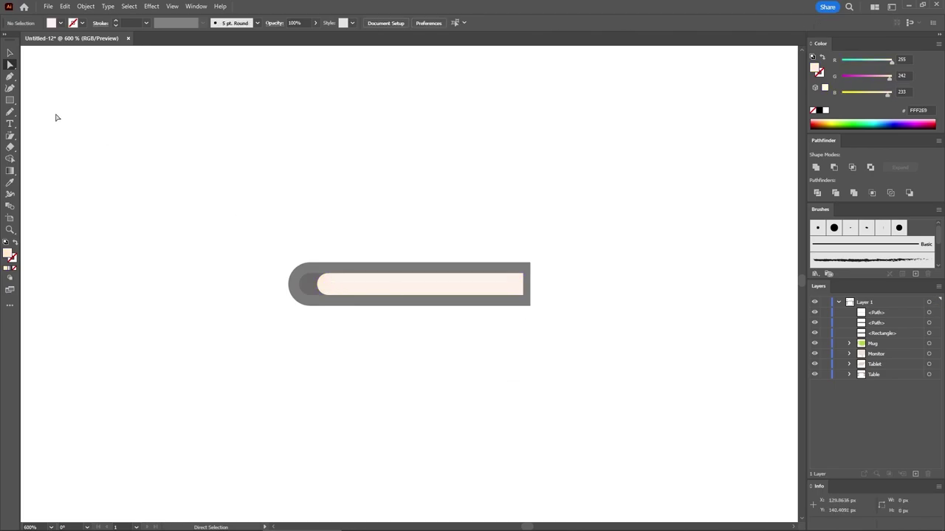
- Subtract a 2 × 6 px rectangle from the grey outer shape's right end and move that shape behind the two inner paths
left_click(9, 100)
left_click_drag(526, 287, 531, 296)
left_click(11, 53)
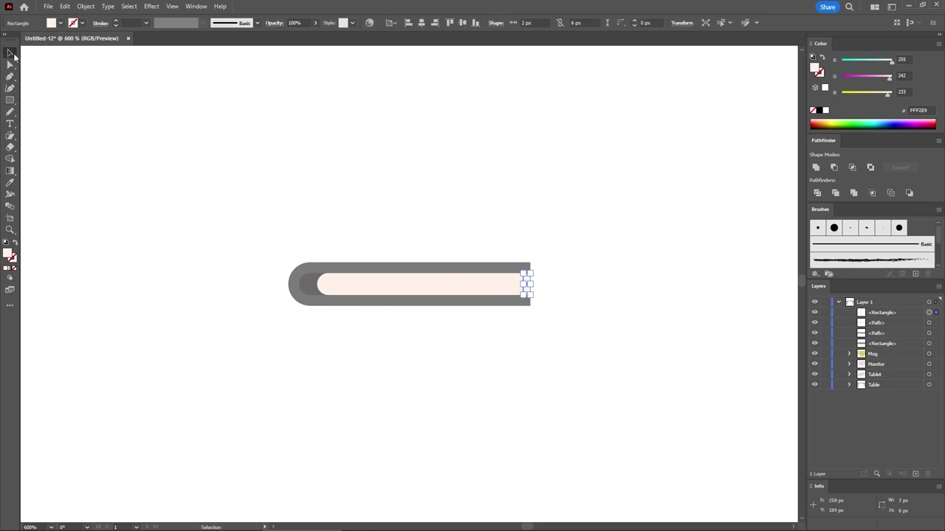
left_click(382, 270, "shift")
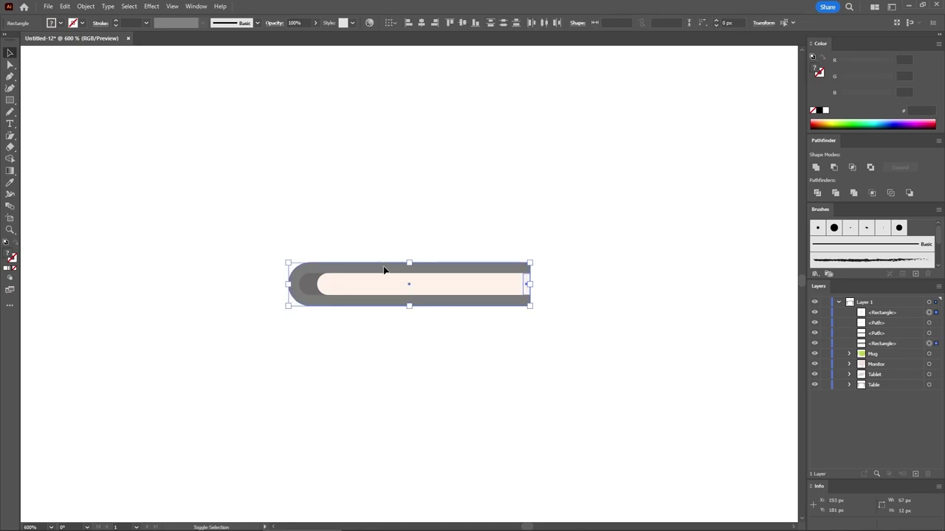
left_click(835, 169)
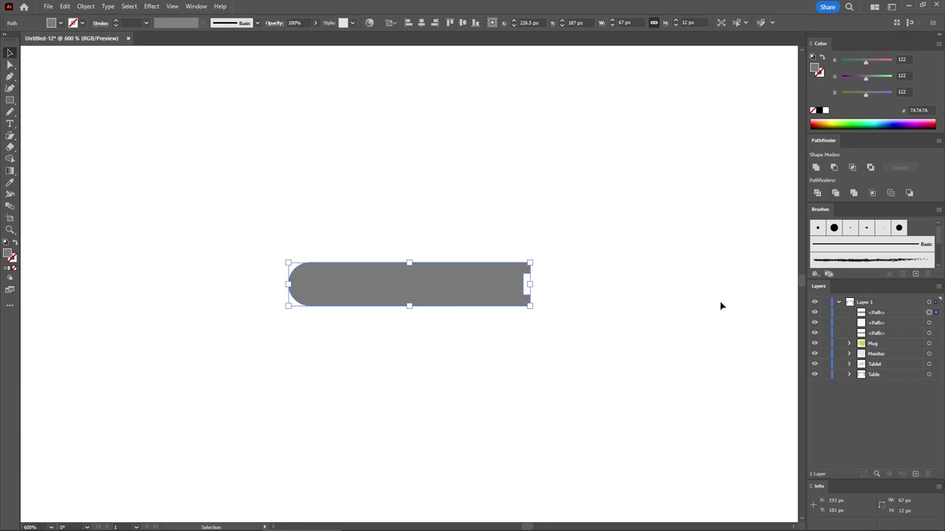
left_click_drag(882, 316, 891, 338)
left_click(573, 303)
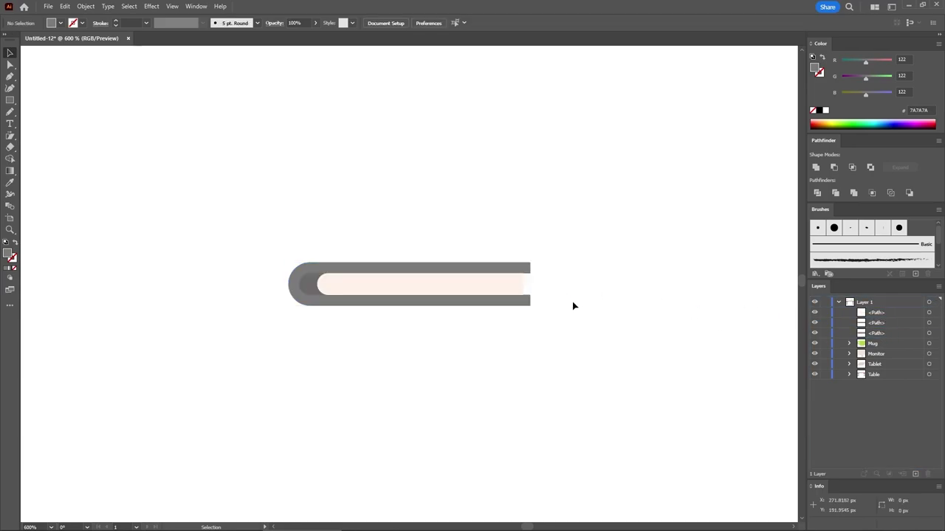
- Draw a horizontal line 64 px long along the upper part of the cream shape, from its open right end to the dark inner path
left_click(10, 100)
left_click(51, 147)
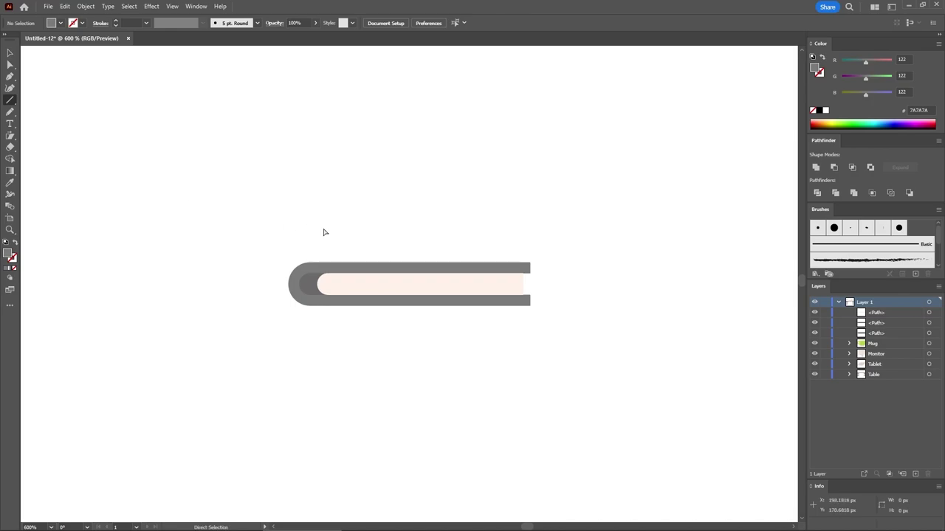
key("ctrl+plus")
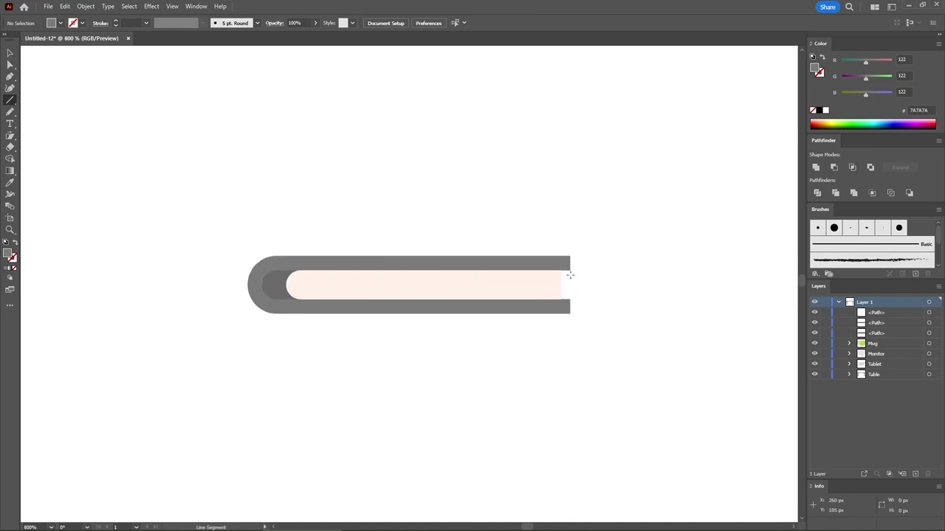
left_click_drag(569, 275, 263, 281)
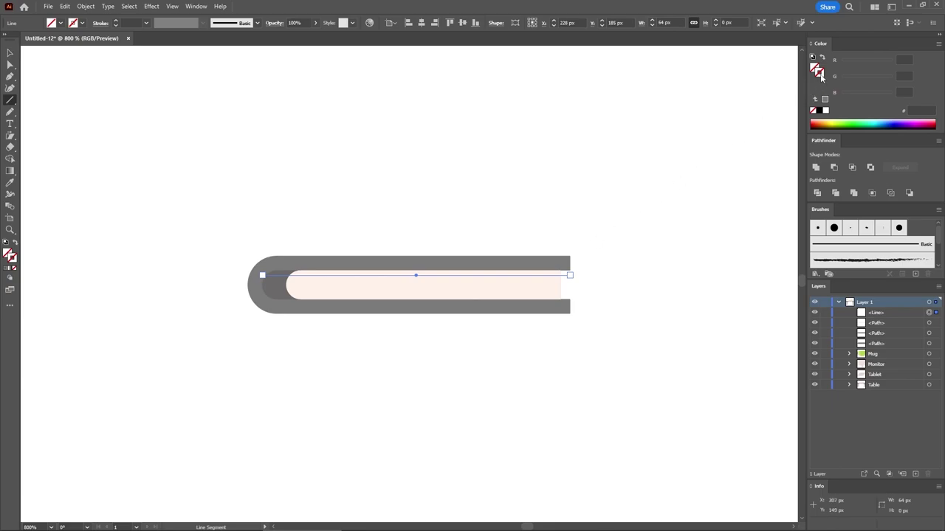
- Set the line's stroke colour to RGB 245, 226, 212
left_click(902, 59)
type("245")
key("Tab")
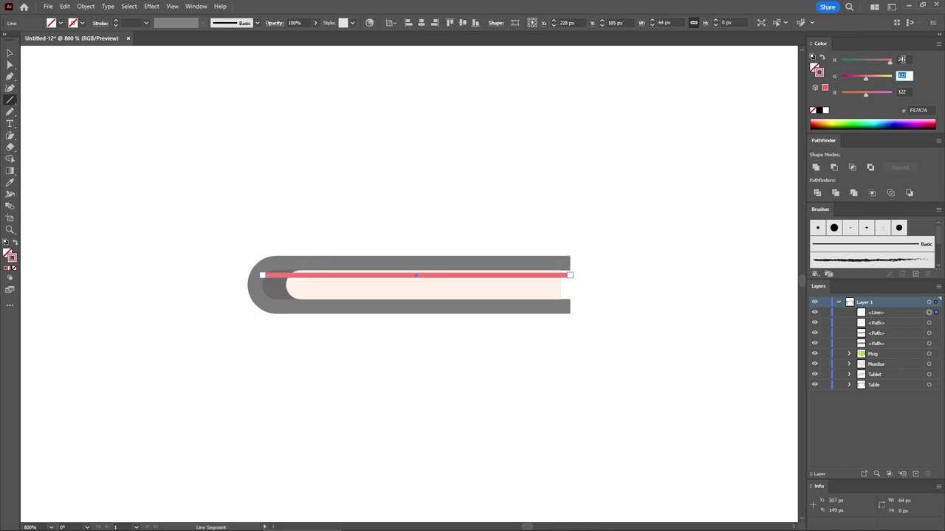
type("226")
key("Tab")
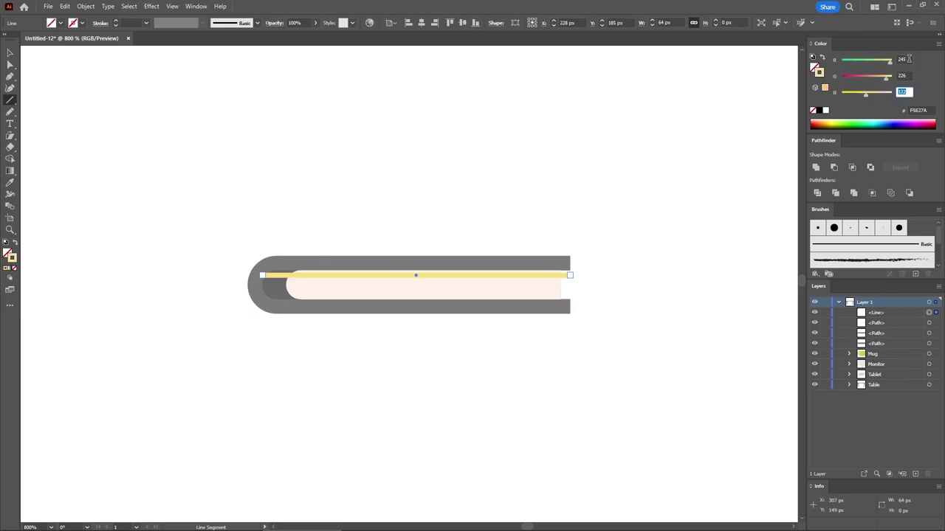
type("212")
key("Return")
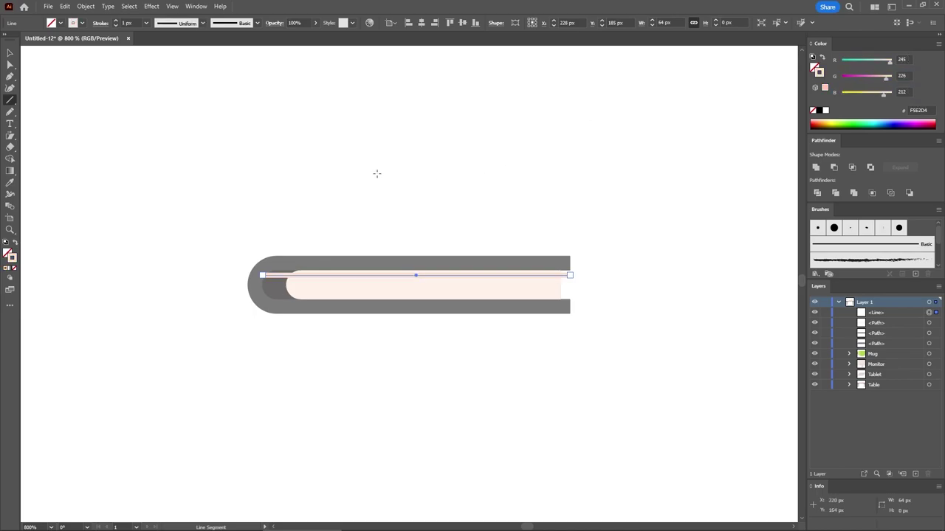
- Set the line's stroke weight to 0.5 px
left_click(146, 22)
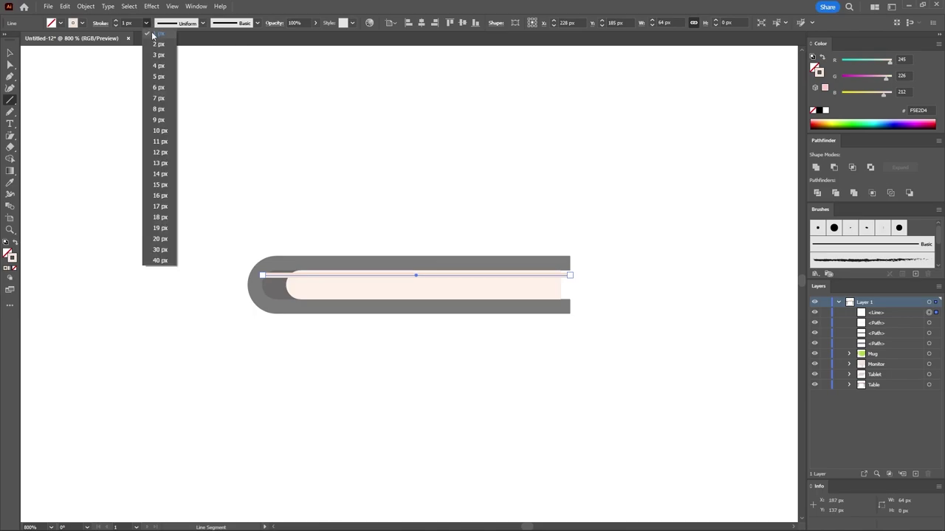
left_click(146, 22)
left_click(121, 22)
type("8")
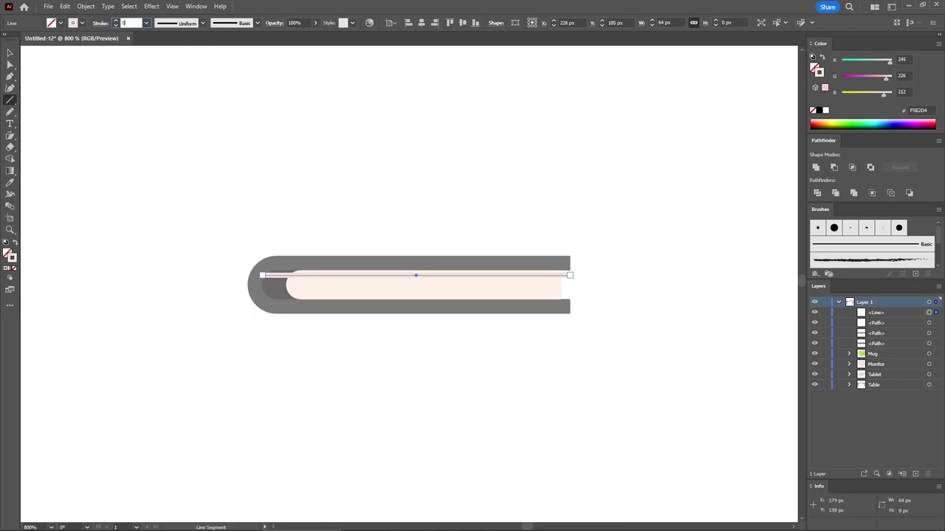
type(".5")
key("Return")
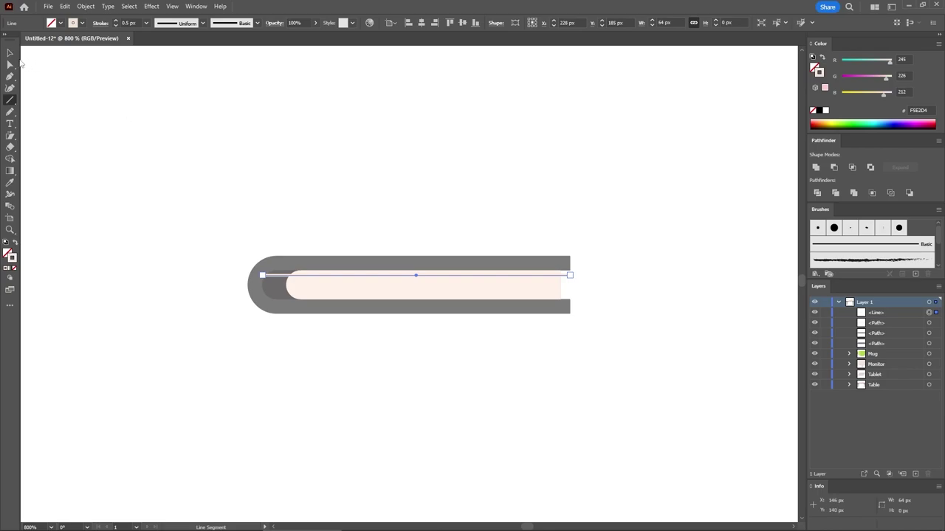
- Duplicate the line twice downward at 2 px spacing and group the three lines
key("v")
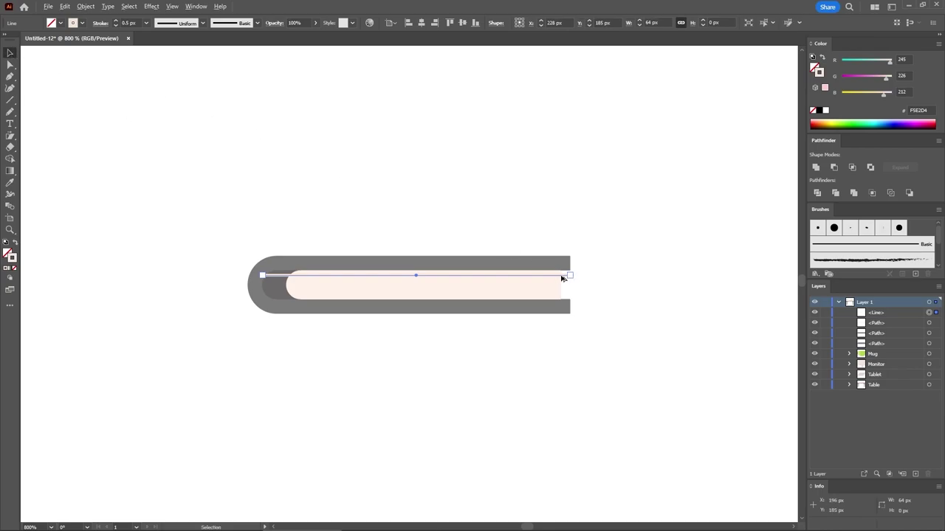
left_click_drag(561, 278, 562, 296)
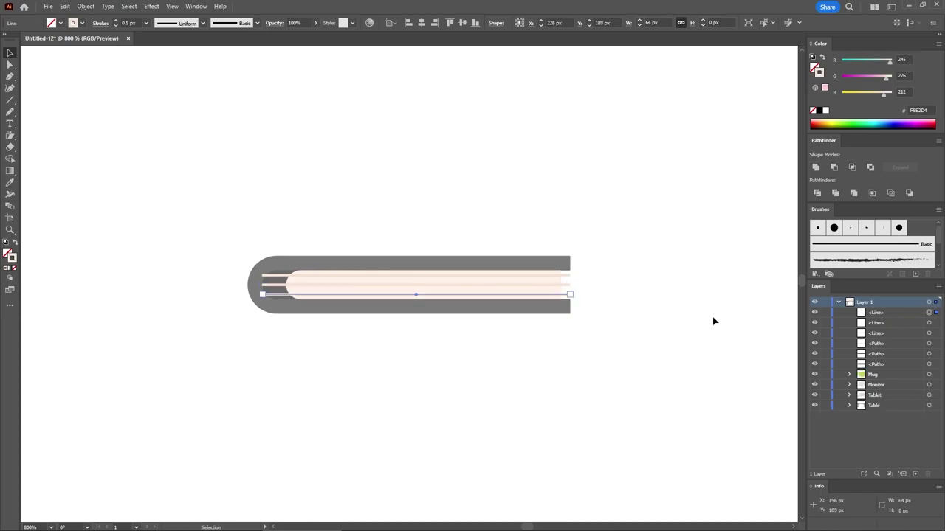
left_click(929, 323, "shift")
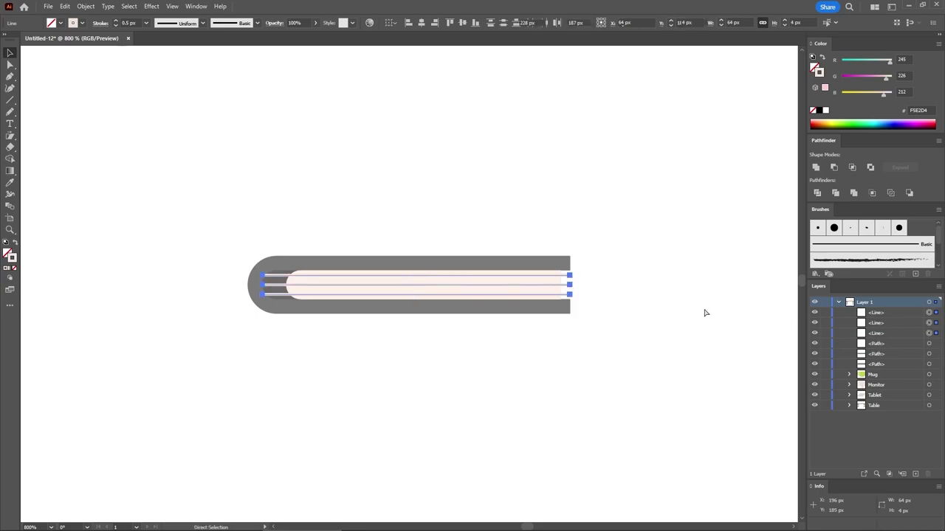
key("ctrl+g")
left_click(601, 310)
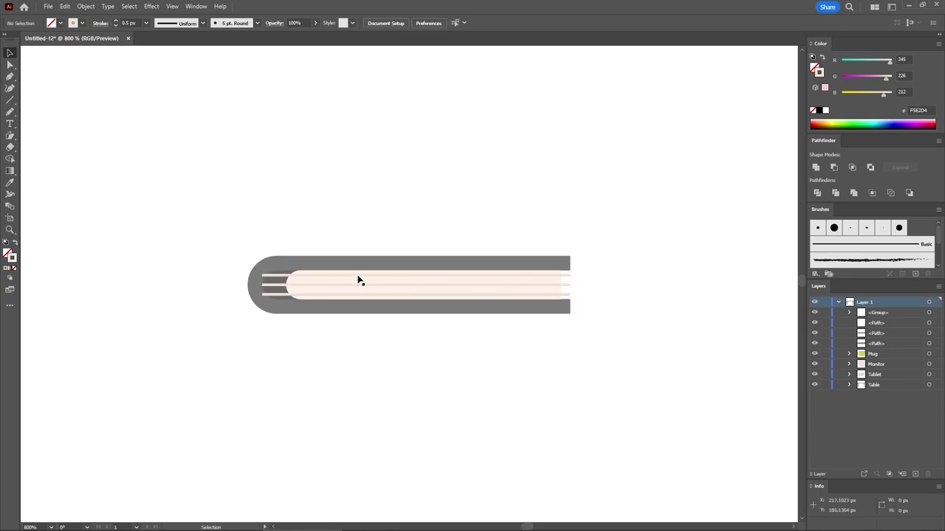
- Duplicate the cream page shape in place, in front of the grouped lines
key("a")
left_click(319, 285)
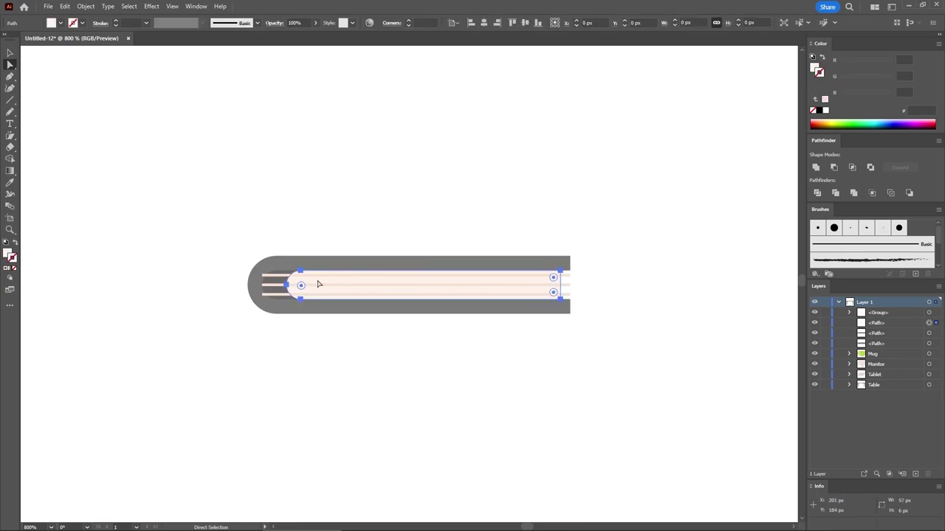
key("ctrl+c")
key("ctrl+f")
left_click(607, 301)
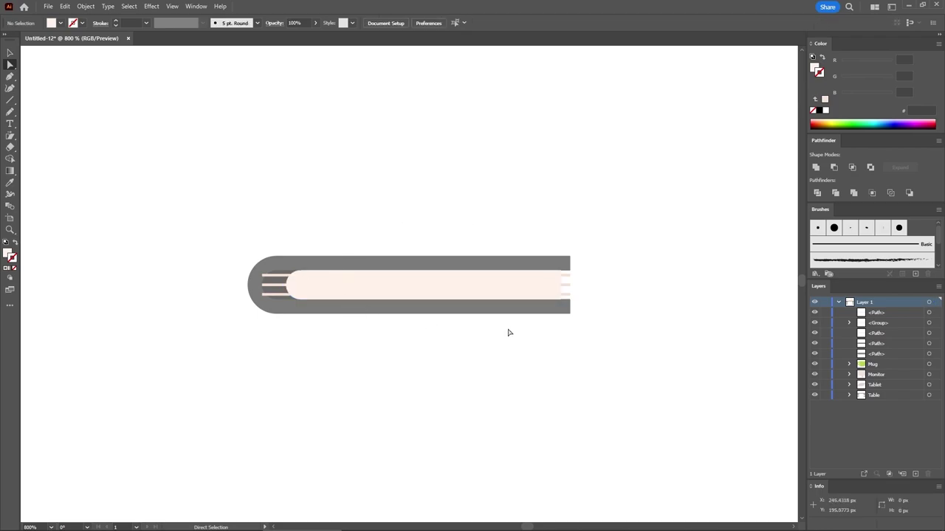
- Clip the grouped lines to the front copy of the cream shape with a clipping mask
left_click(929, 312)
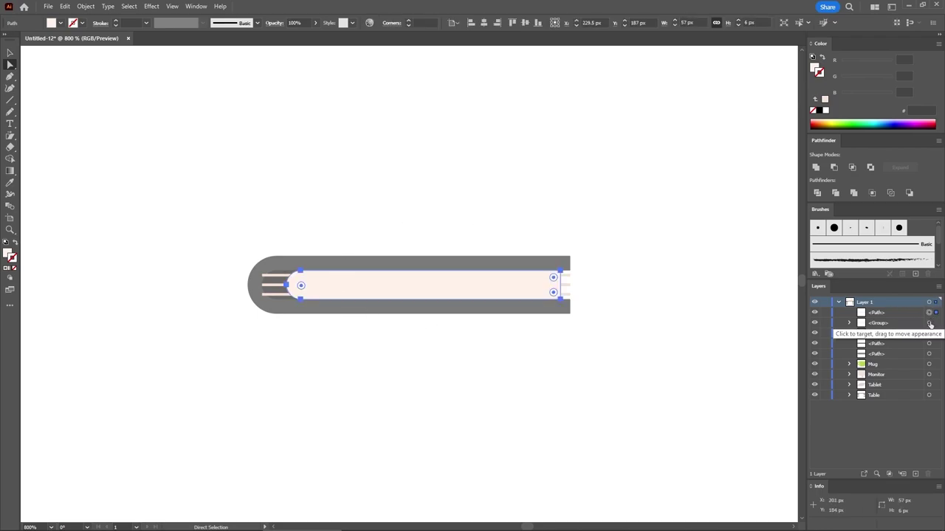
left_click(929, 322, "shift")
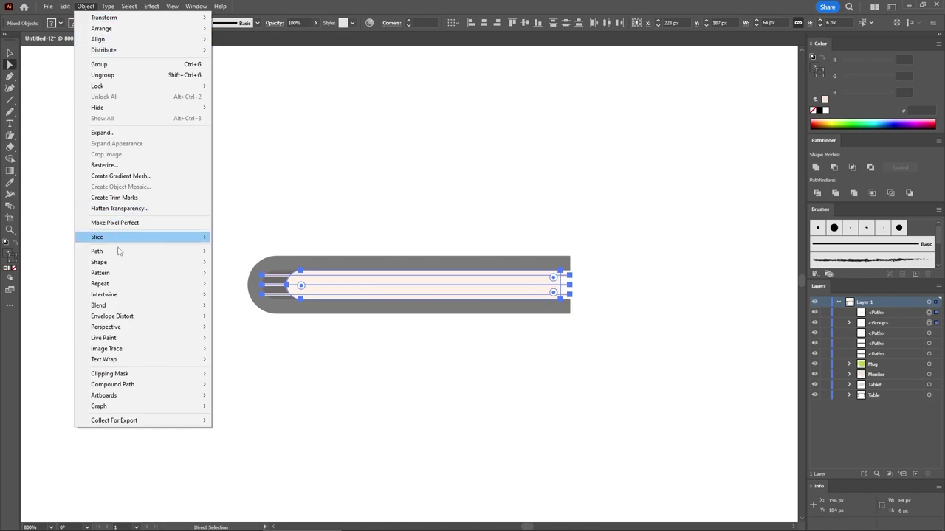
mouse_move(114, 376)
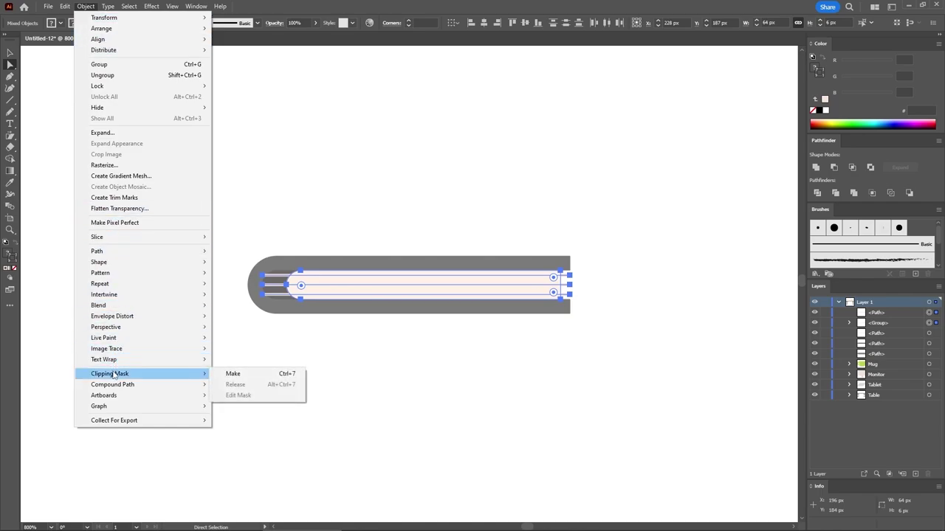
left_click(230, 375)
left_click(485, 359)
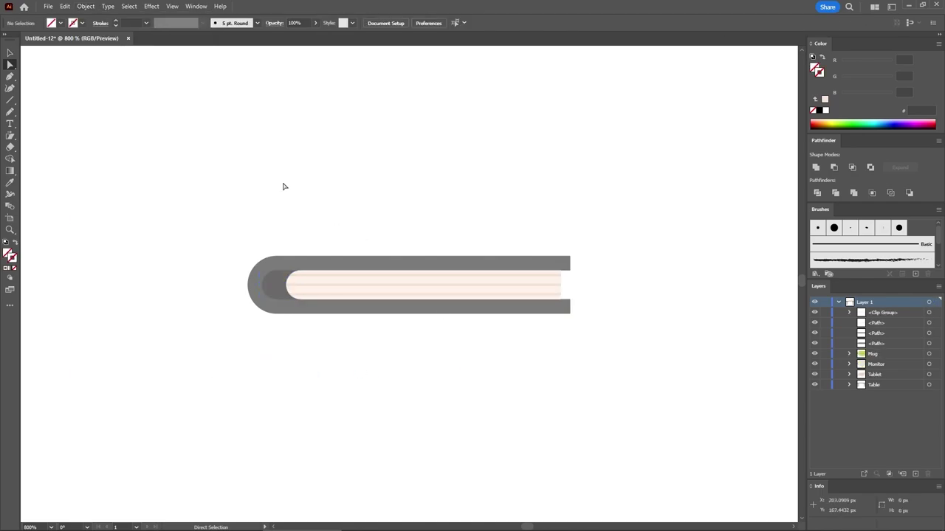
- Create a 22 × 6 px rectangle above the book and fill it with black
left_click(10, 99)
key("m")
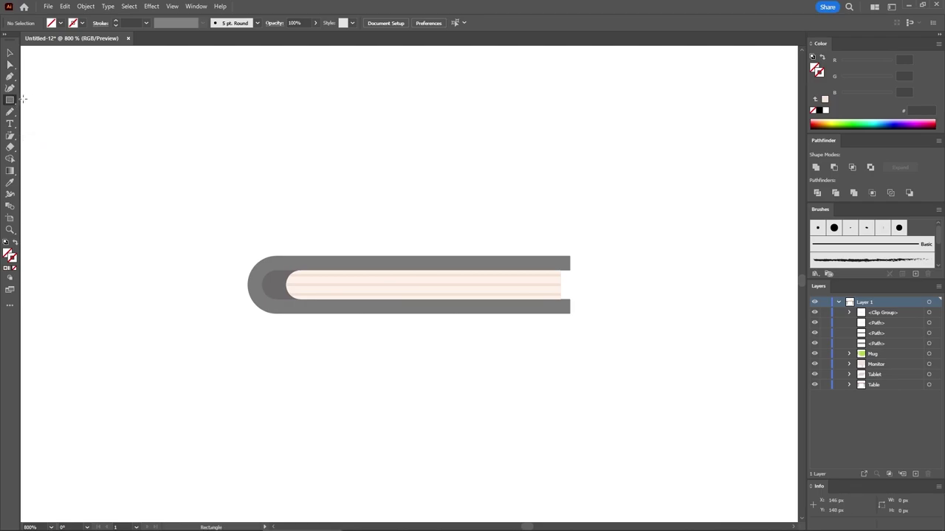
left_click(381, 191)
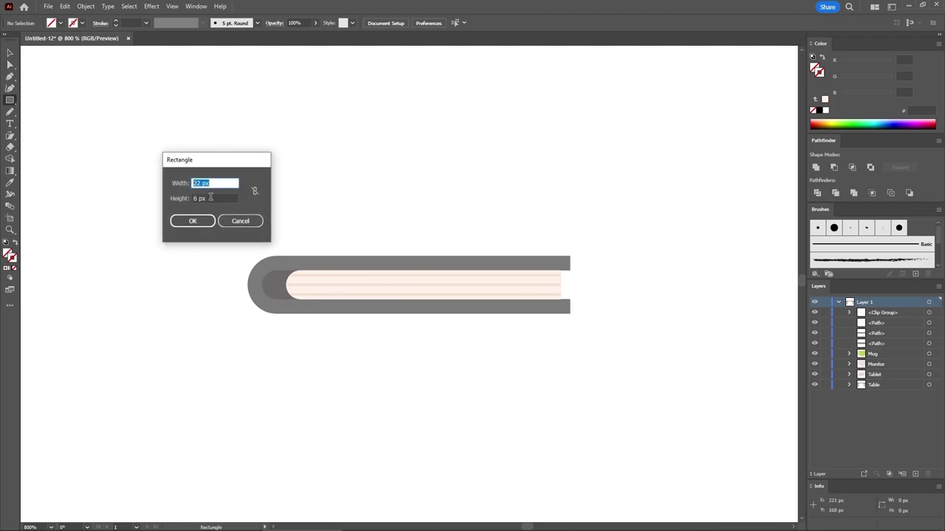
key("Tab")
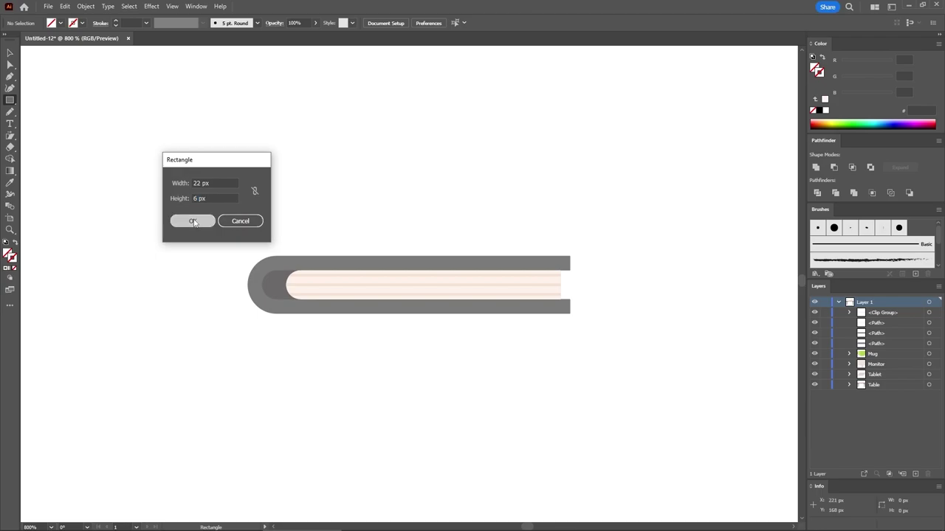
left_click(192, 222)
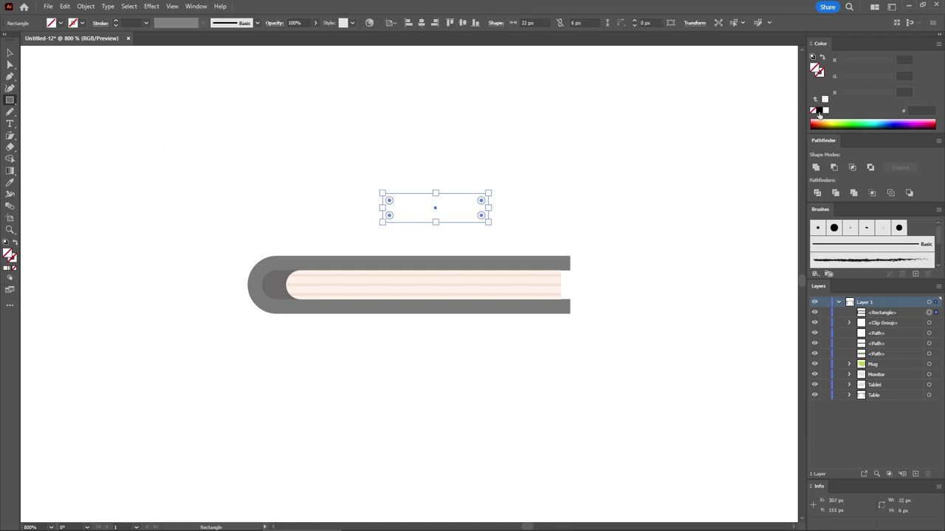
left_click(819, 110)
- Move the black rectangle onto the right end of the cream pages and set its blending mode to Overlay
left_click(10, 53)
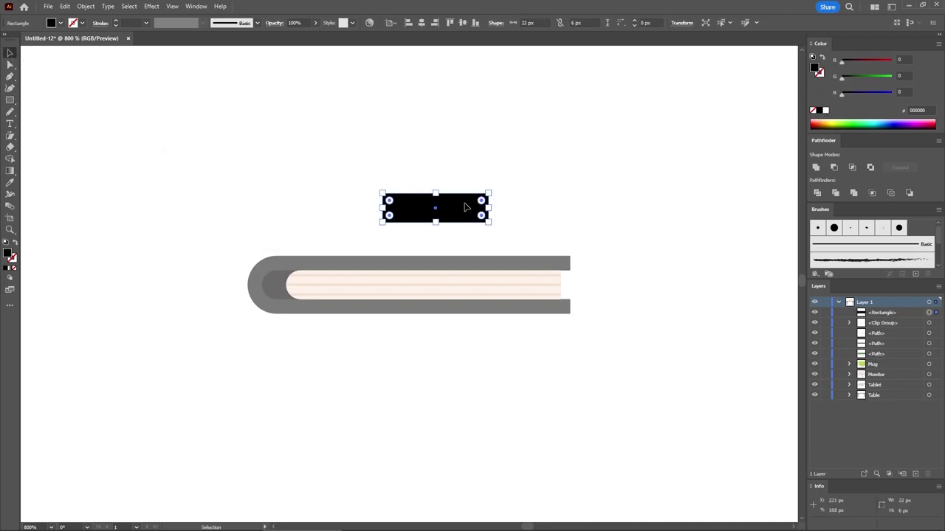
left_click_drag(465, 206, 542, 282)
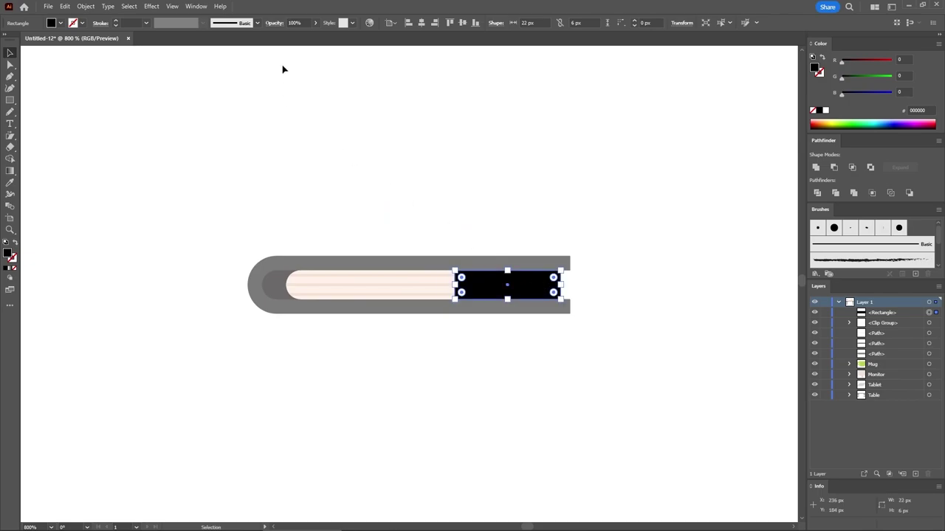
left_click(274, 23)
left_click(211, 36)
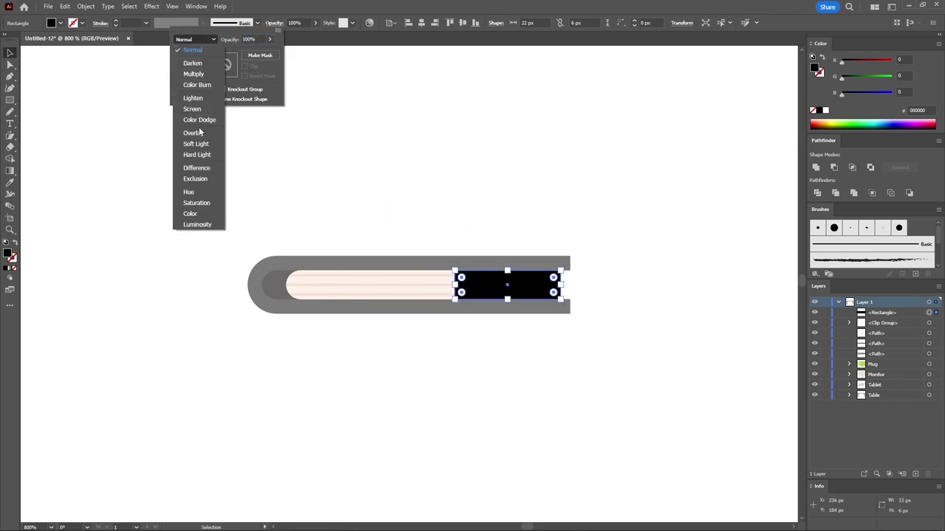
left_click(198, 135)
- Group all the book's parts and name the group "Book"
left_click_drag(616, 234, 225, 335)
key("ctrl+g")
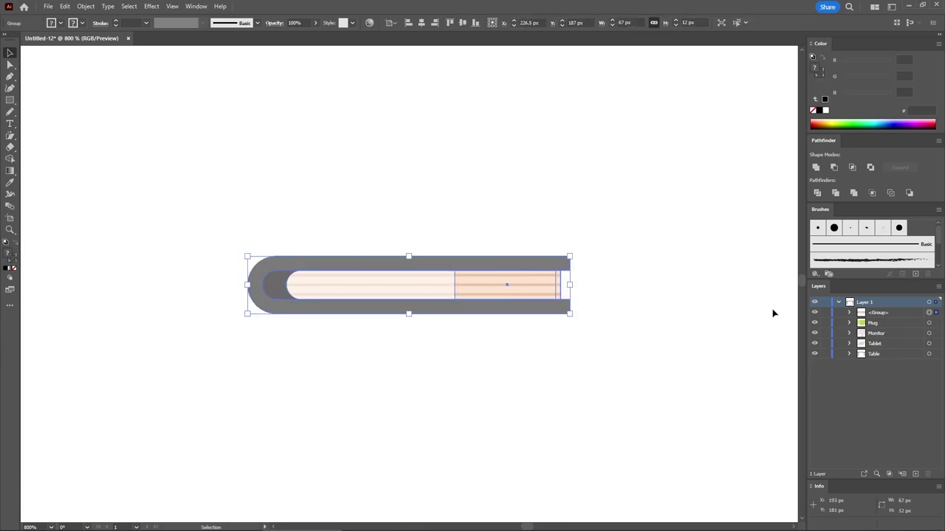
double_click(876, 313)
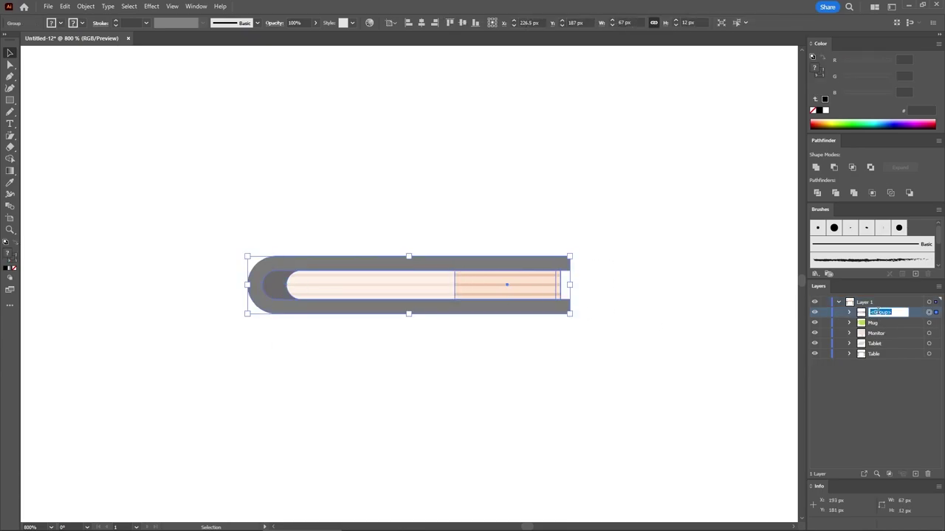
type("Book")
- Stack two copies of the book directly above the original, with the middle copy mirrored horizontally
left_click_drag(519, 297, 522, 241)
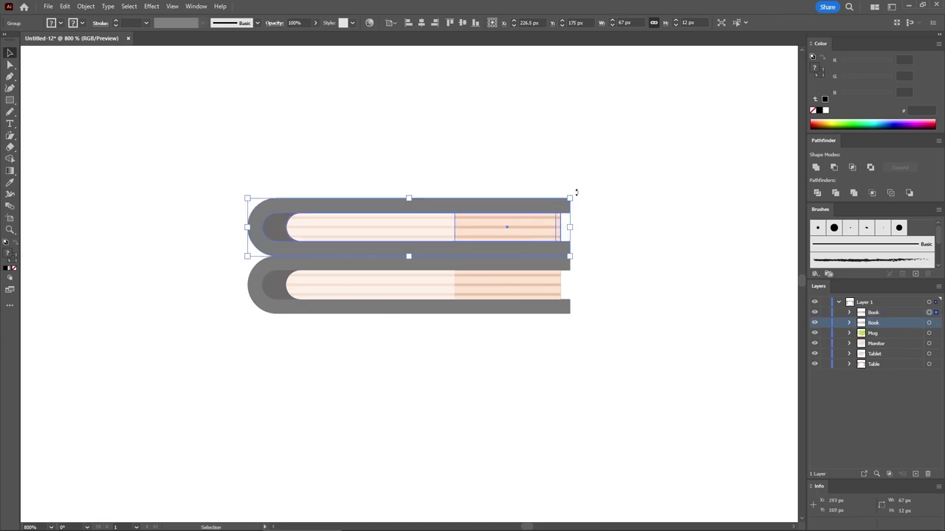
left_click_drag(577, 192, 145, 218)
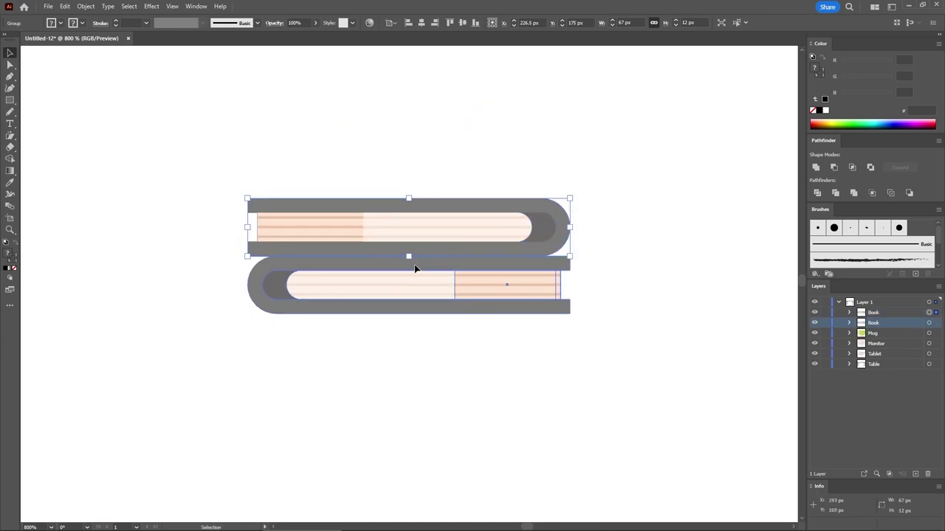
left_click_drag(455, 268, 458, 159)
left_click(615, 204)
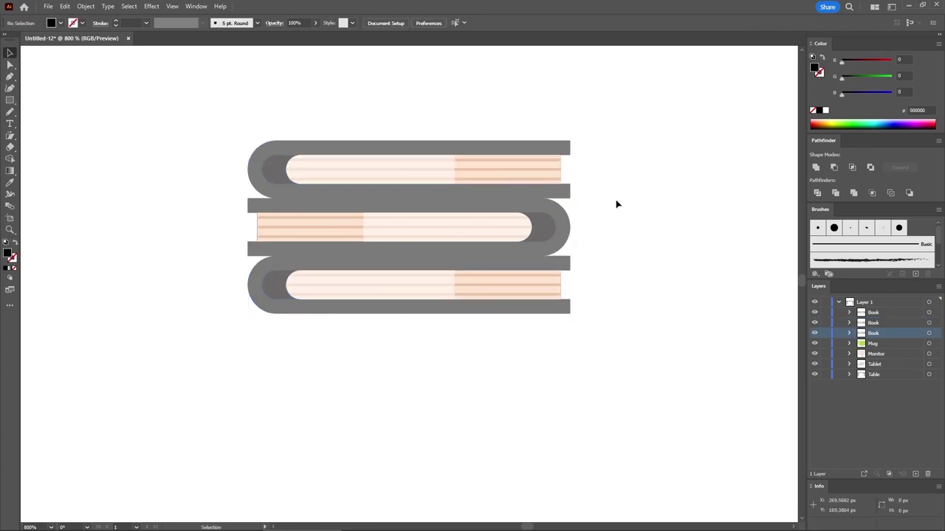
- Recolor the top book's grey cover and darker inner spine to dark red
left_click(9, 65)
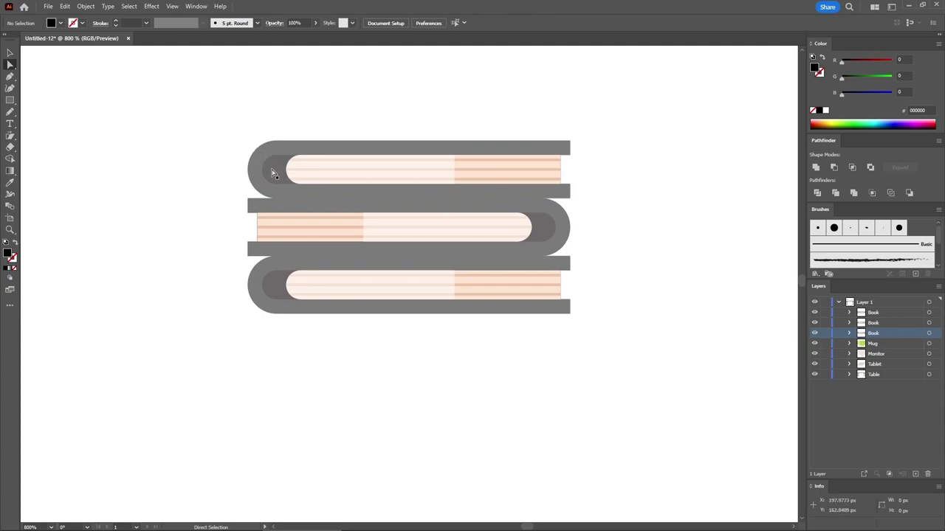
left_click(274, 170)
left_click(299, 150, "shift")
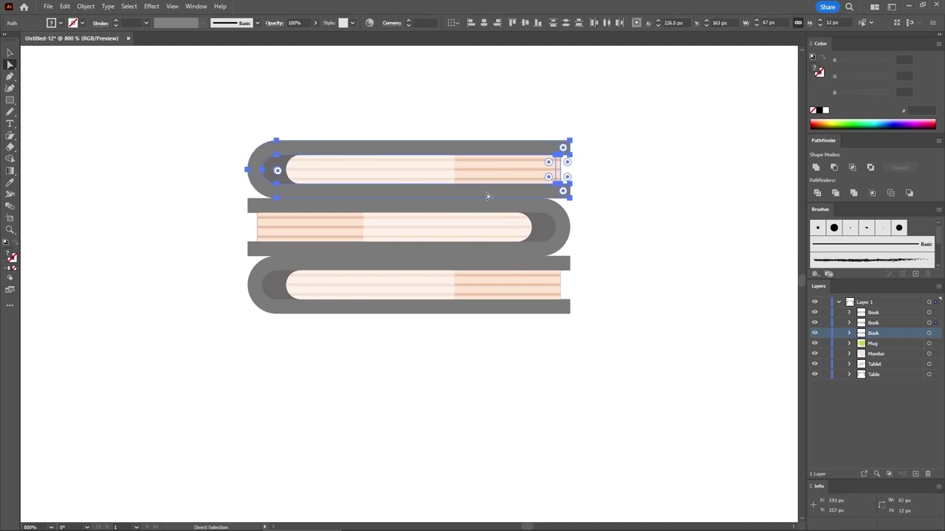
left_click(370, 23)
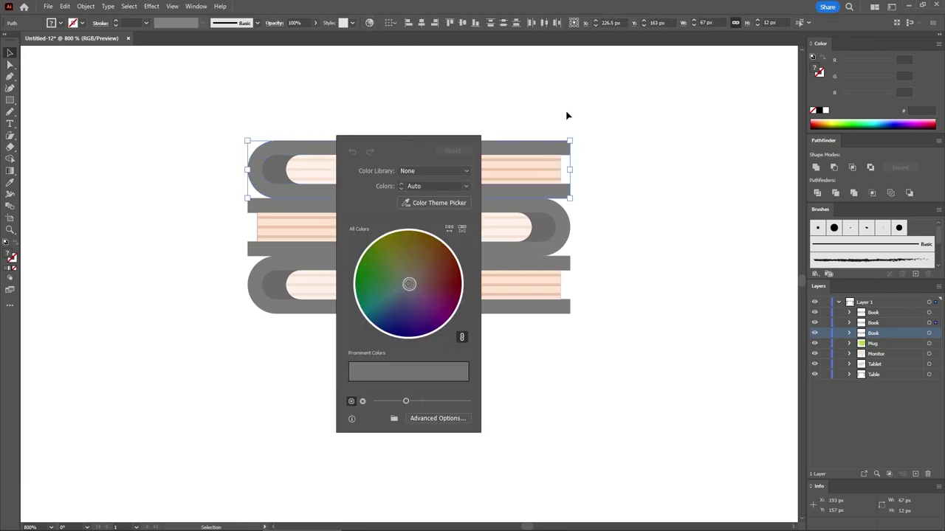
left_click_drag(413, 145, 685, 107)
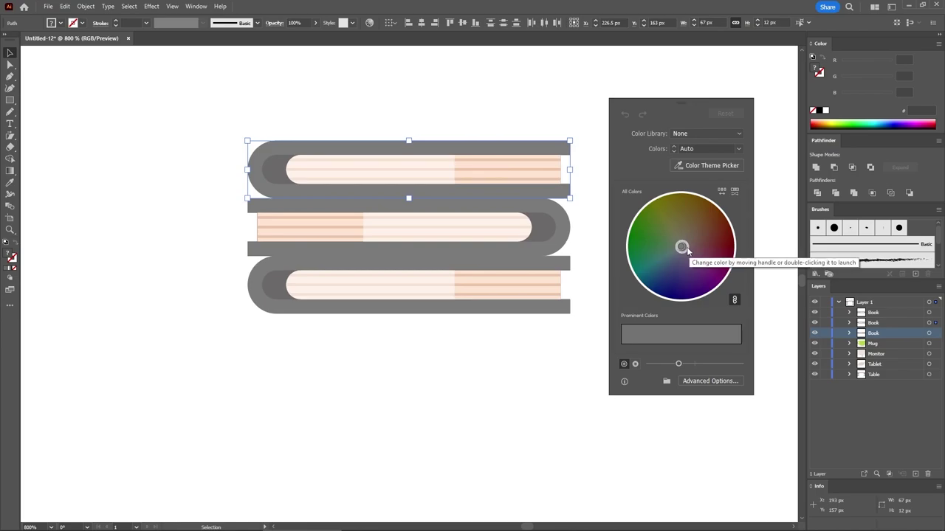
left_click_drag(686, 250, 719, 248)
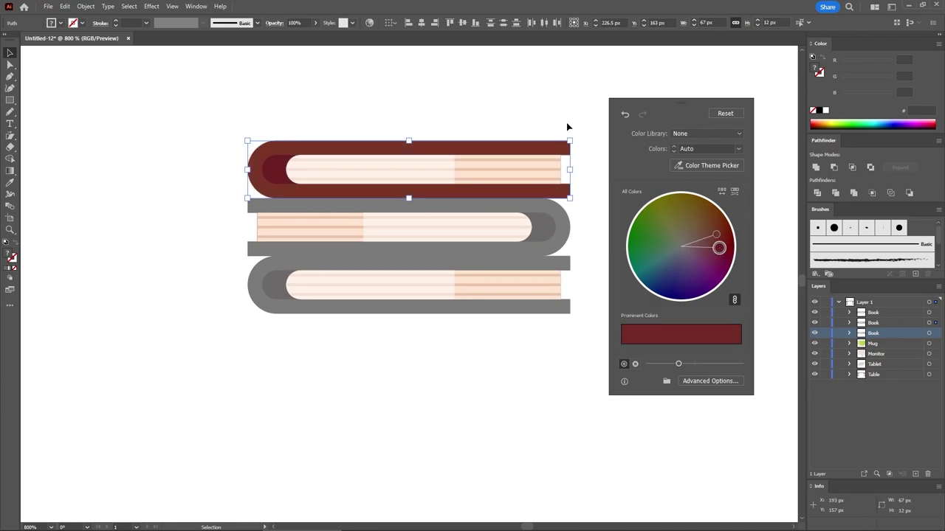
left_click(588, 82)
- Recolor the middle book's grey cover and darker inner spine to muted green
left_click(10, 65)
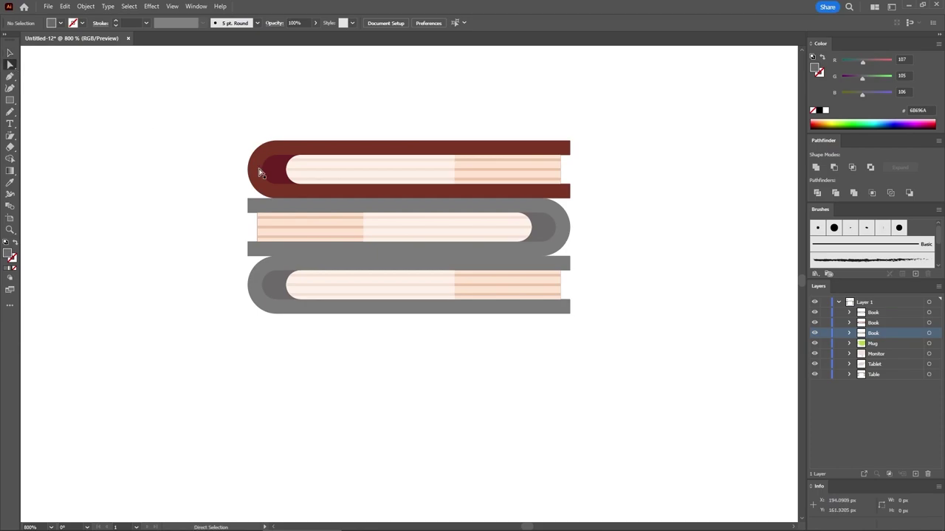
left_click(298, 208)
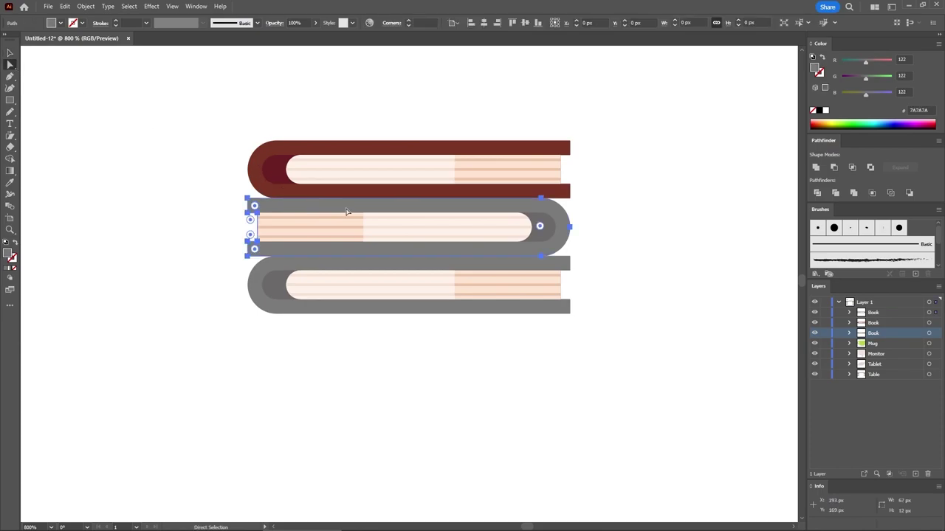
left_click(544, 221, "shift")
left_click(370, 24)
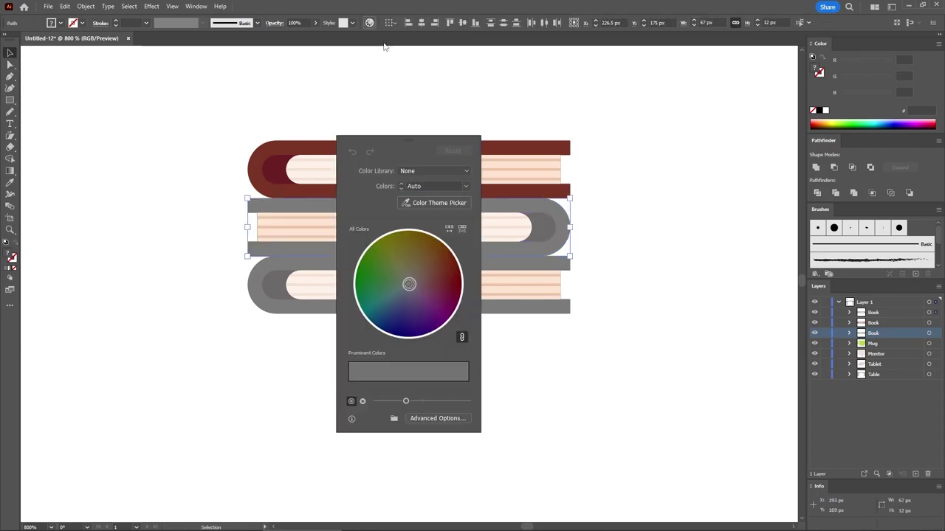
left_click_drag(406, 144, 686, 113)
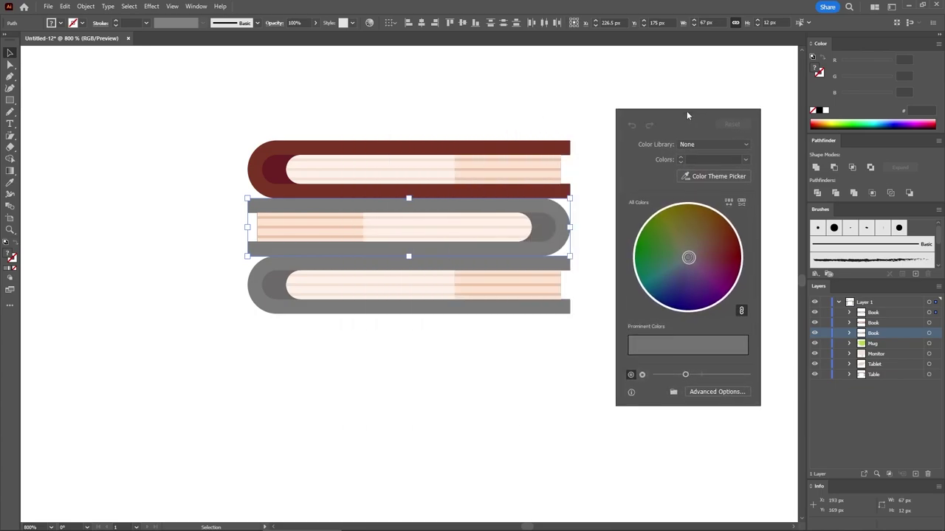
mouse_move(689, 254)
left_mouse_down()
mouse_move(660, 246)
mouse_move(672, 251)
left_mouse_up()
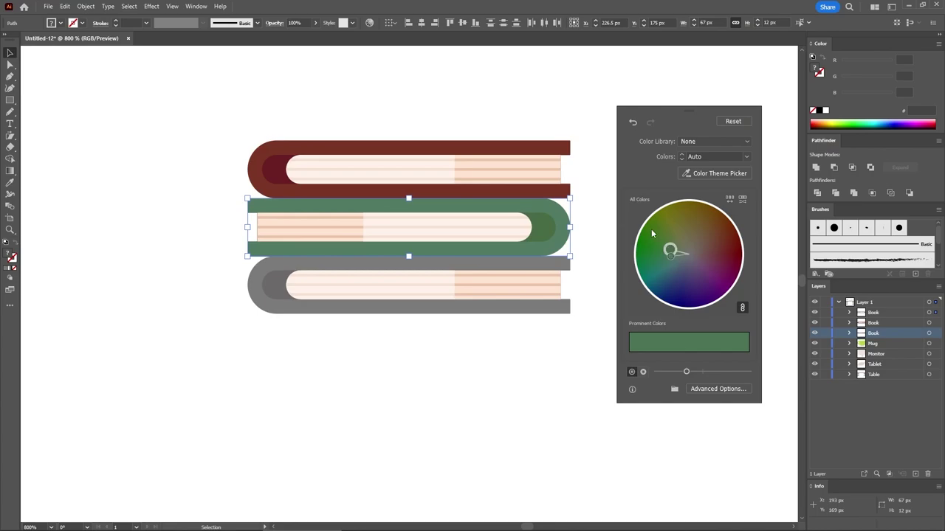
left_click(581, 98)
- Move the stack of three books down onto the left part of the tabletop, above the left pair of legs
key("ctrl+0")
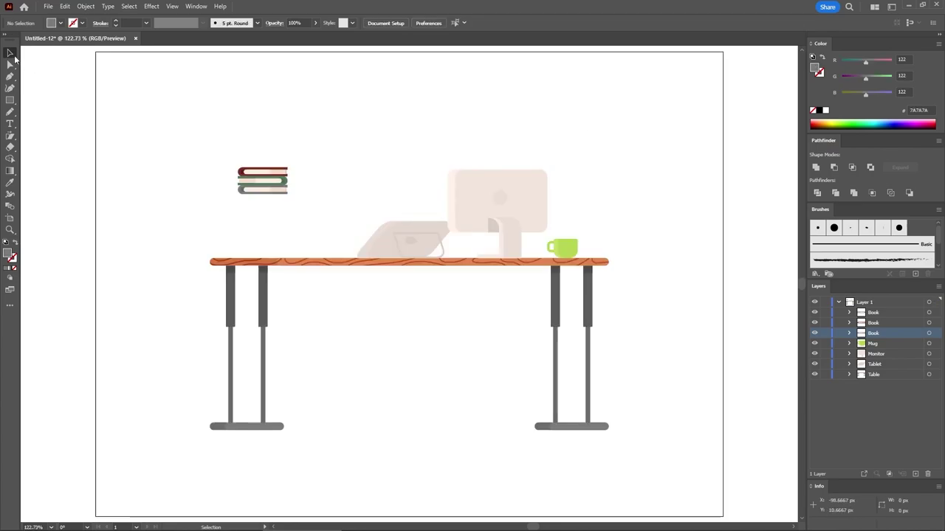
left_click_drag(215, 223, 280, 170)
scroll(178, 213, "up", 5)
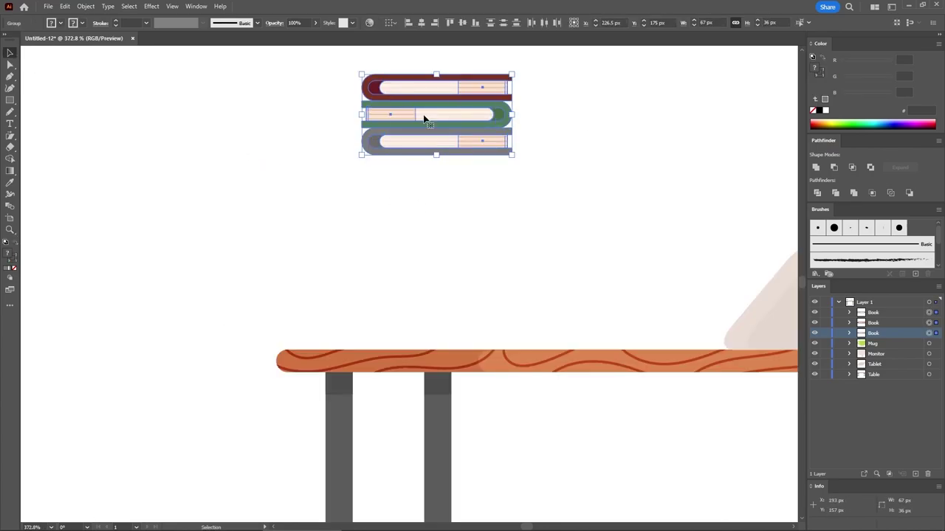
left_click_drag(422, 120, 384, 315)
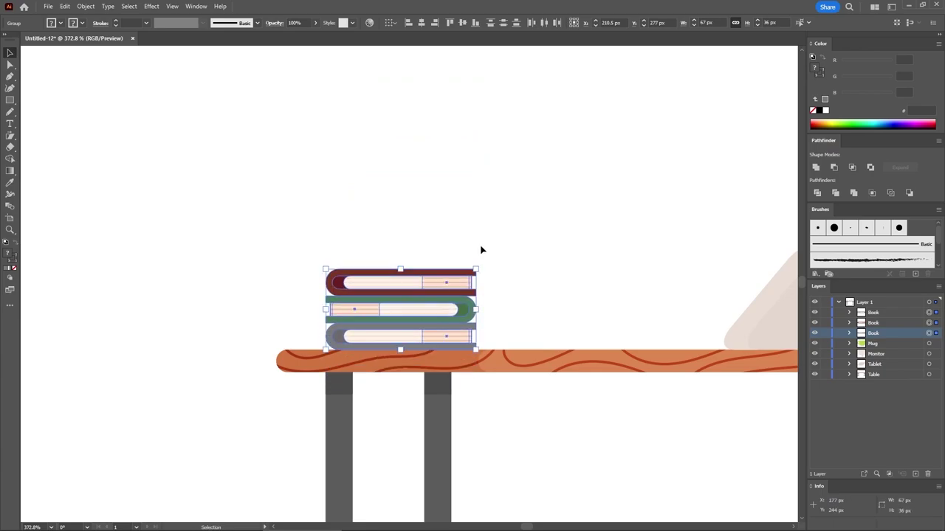
left_click(495, 212)
key("ctrl+0")
key("ctrl+plus")
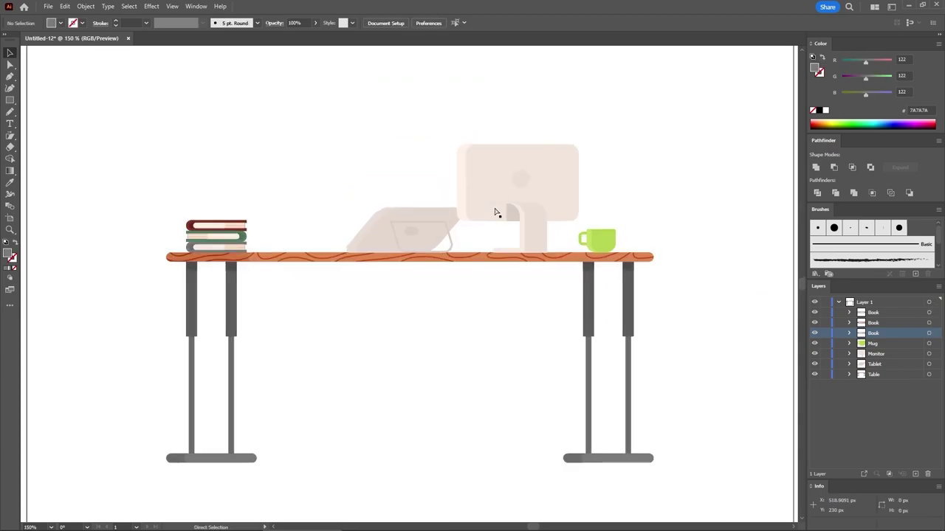
- Collapse Layer 1 and rename it "Table"
left_click(839, 303)
double_click(862, 301)
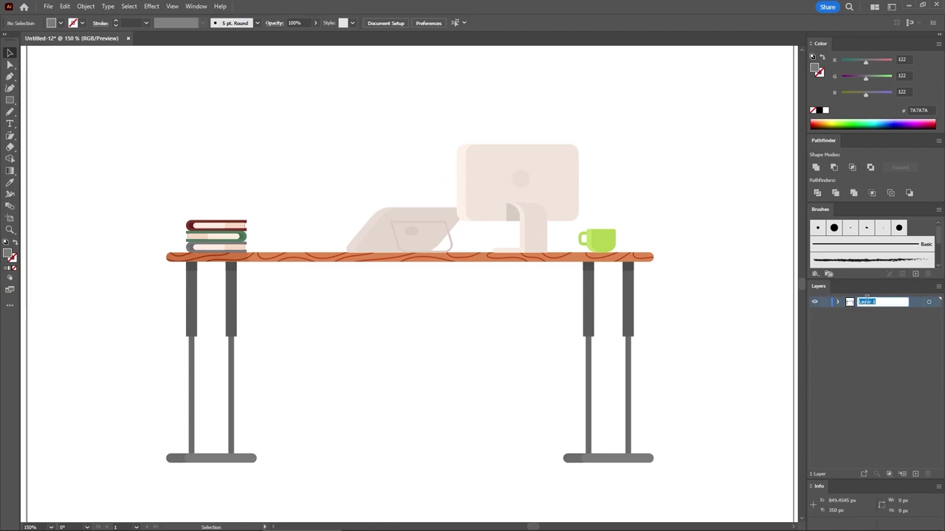
type("Table")
key("Return")
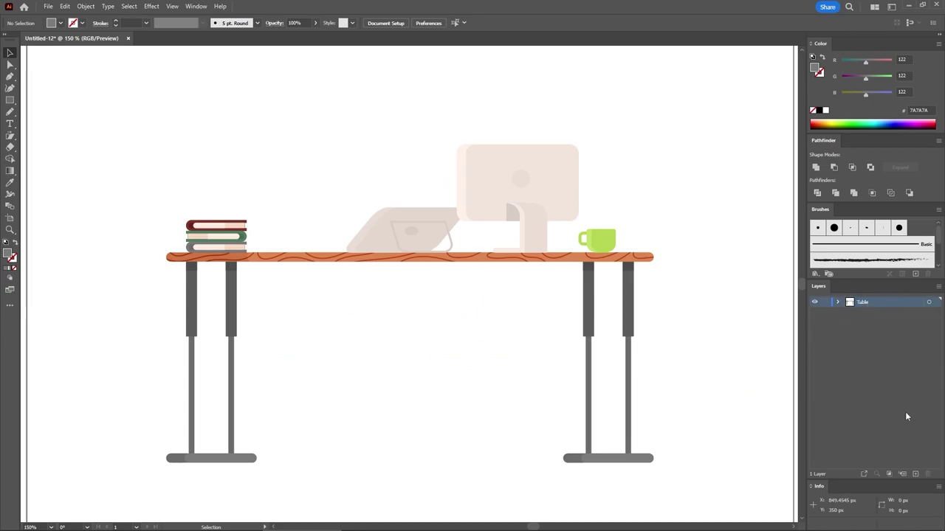
- Create a new layer above Table and name it "Character"
left_click(916, 474)
double_click(863, 301)
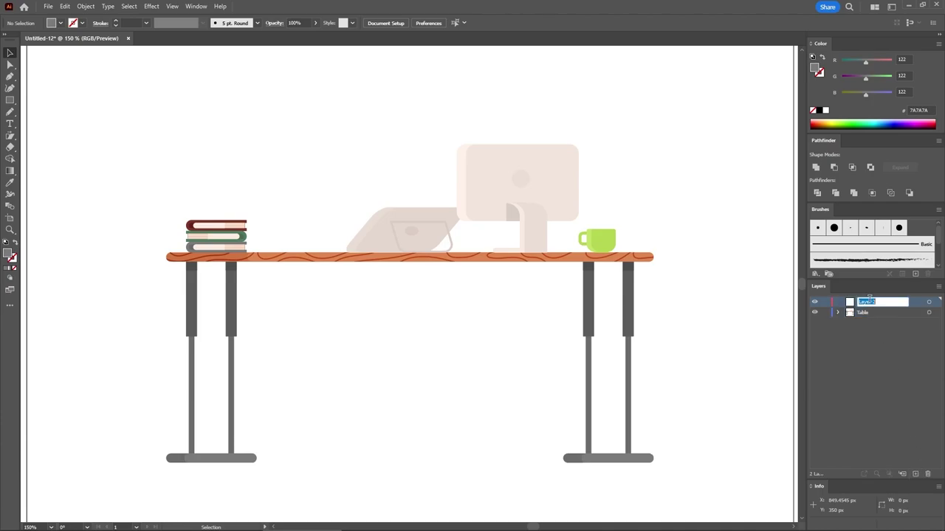
type("character")
key("Return")
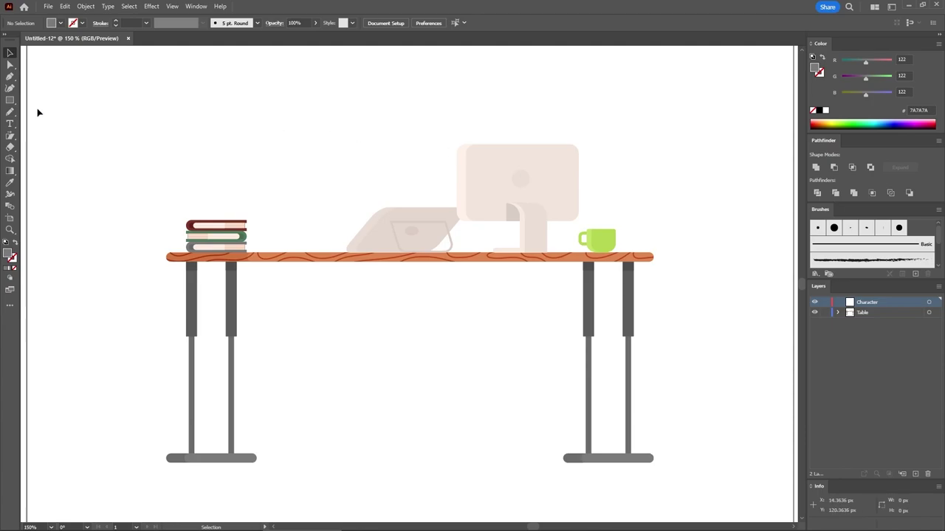
- Draw a 50 × 80 px rectangle in the empty area above the desk, between the books and the monitor
left_click(10, 101)
left_click(279, 115)
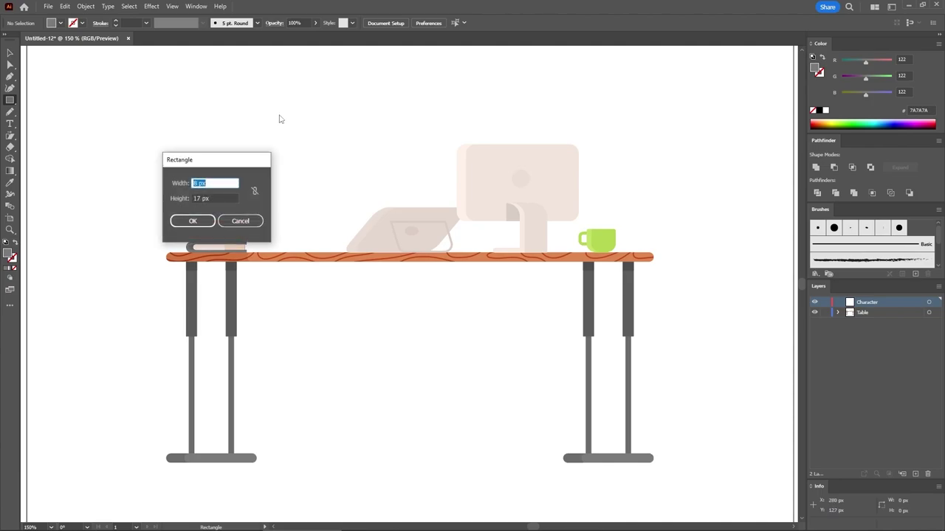
type("50")
key("Tab")
type("80")
key("Return")
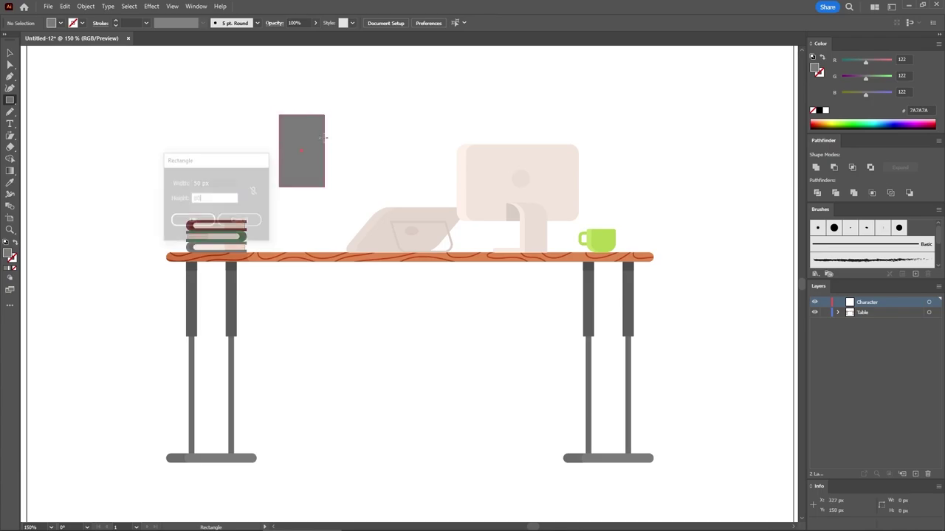
- Set the rectangle's fill to brown with RGB 173, 102, 56
key("ctrl+equal")
key("ctrl+equal")
key("ctrl+equal")
key("ctrl+equal")
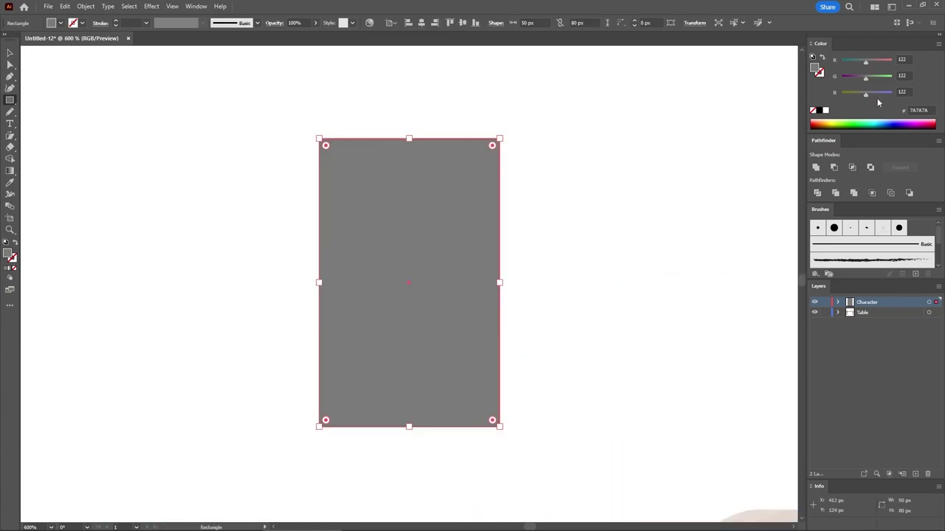
left_click(906, 59)
type("173")
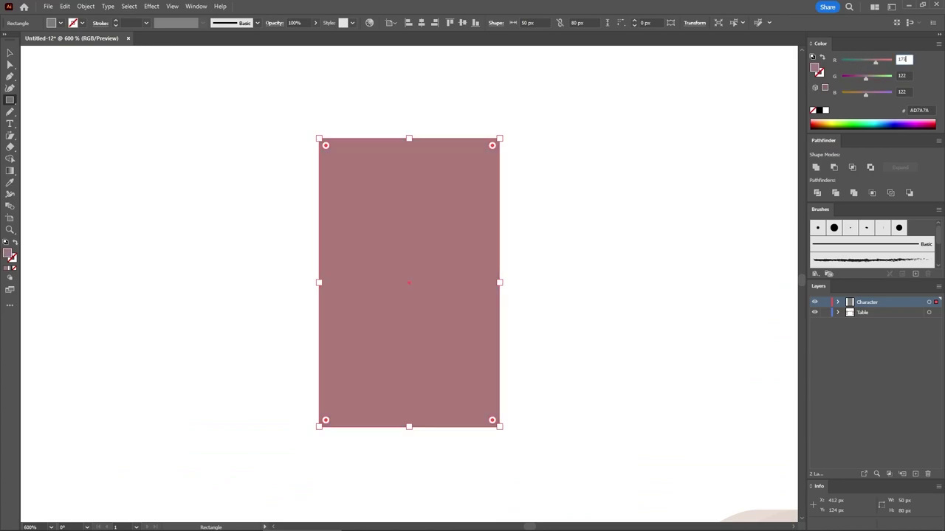
key("Tab")
type("1")
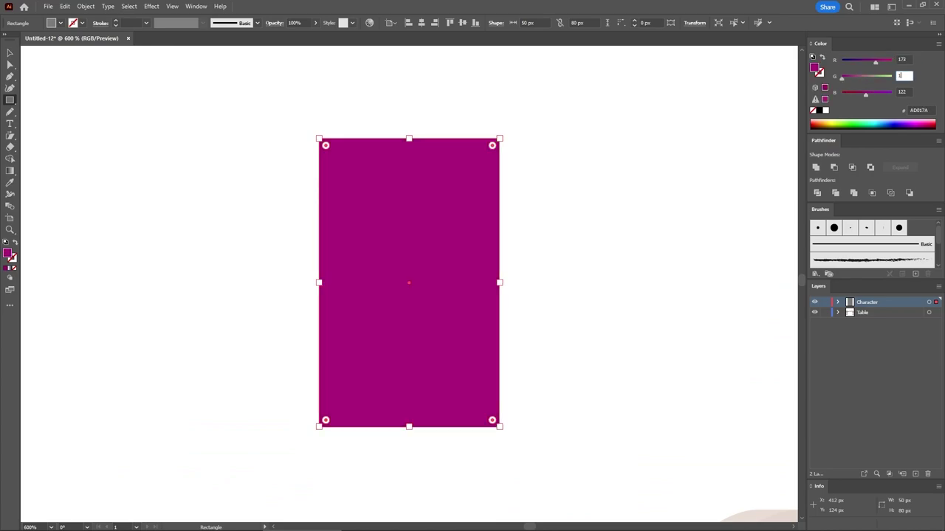
type("02")
key("Tab")
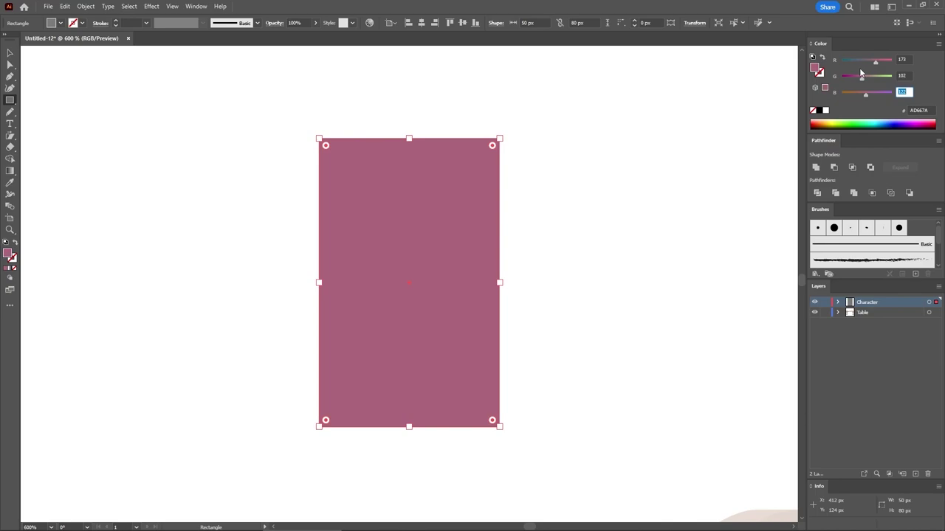
type("56")
key("Return")
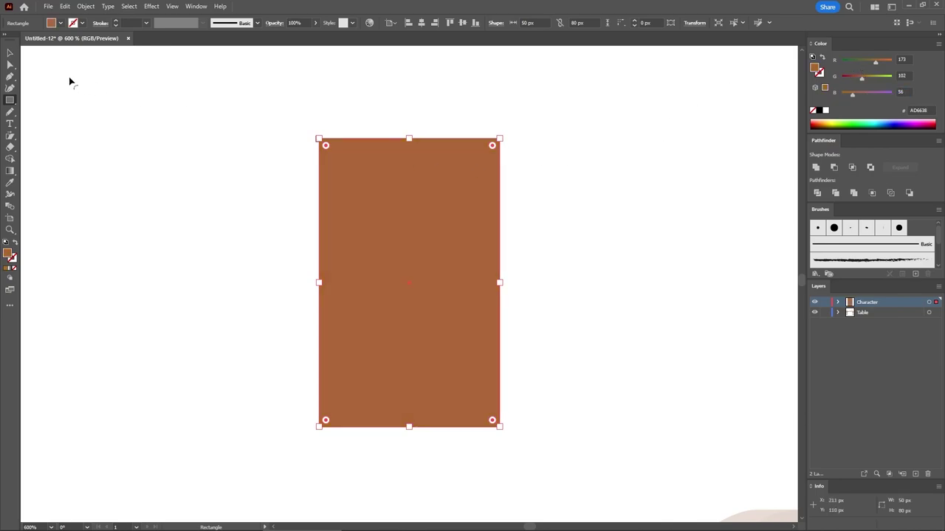
- Round only the two upper corners of the brown rectangle to a 19 px radius
left_click(11, 64)
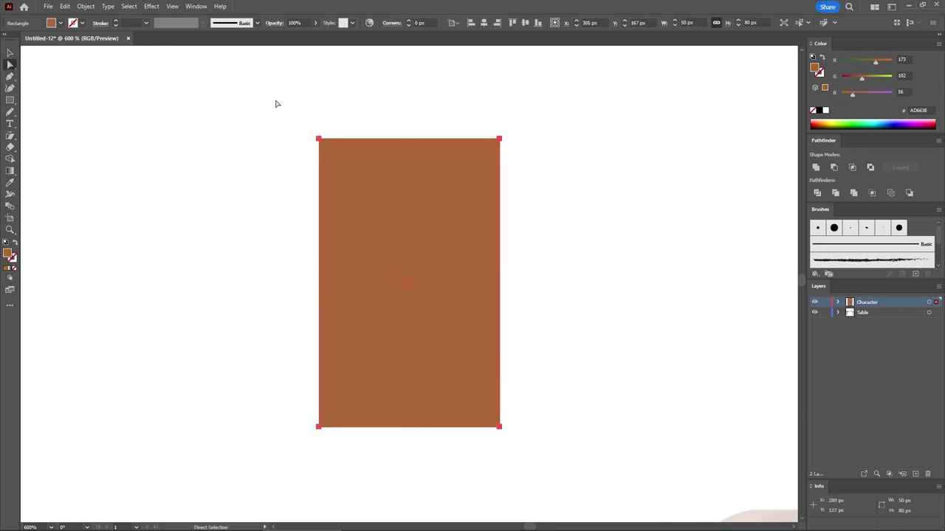
left_click_drag(274, 100, 547, 175)
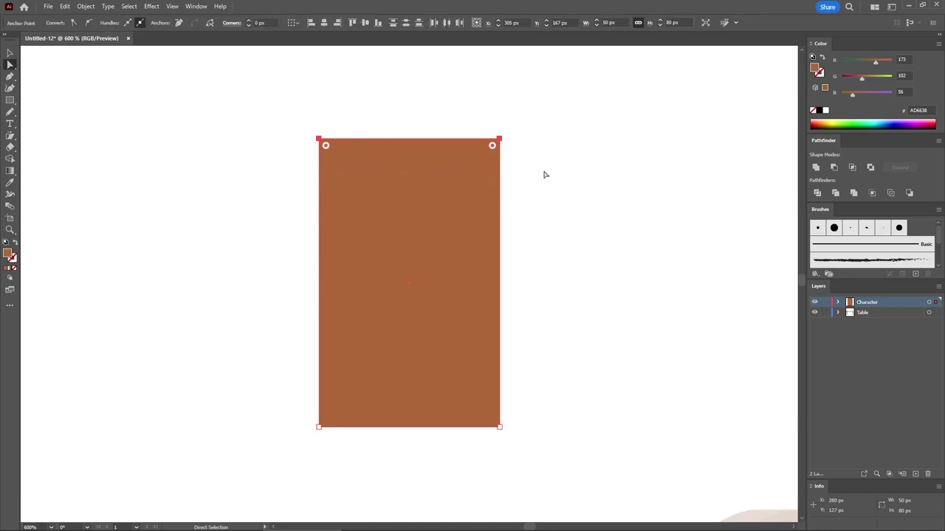
left_click(265, 24)
type("4")
key("Return")
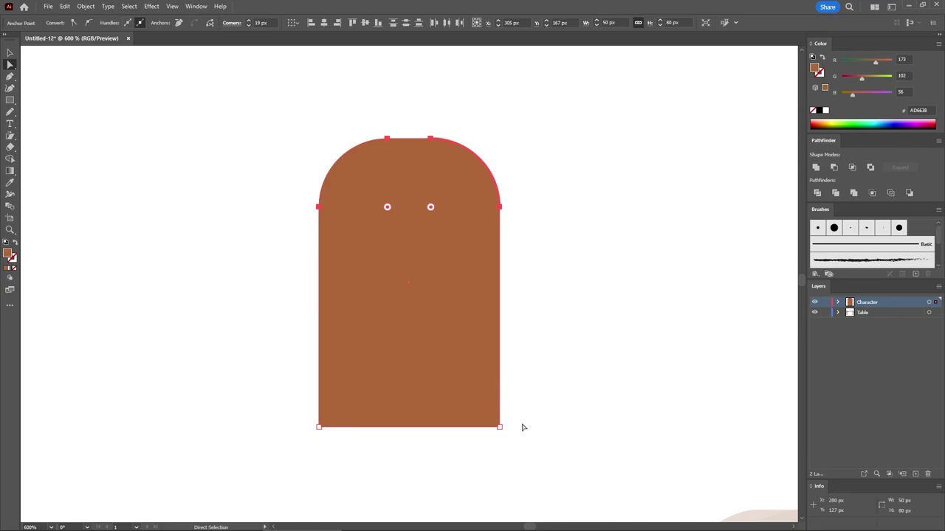
- Round the two lower corners of the brown head shape more strongly than the upper ones and deselect it
left_click_drag(543, 449, 216, 389)
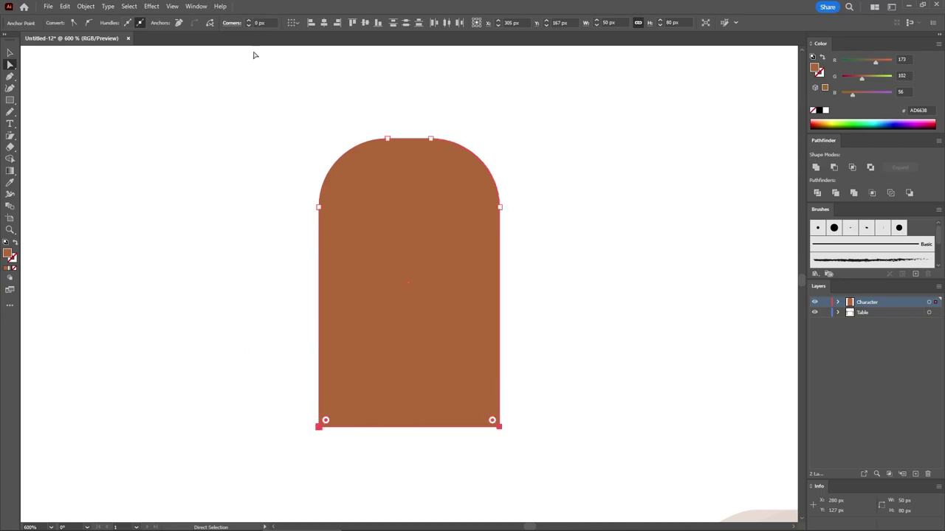
left_click(243, 21)
type("4")
key("Return")
left_click(557, 341)
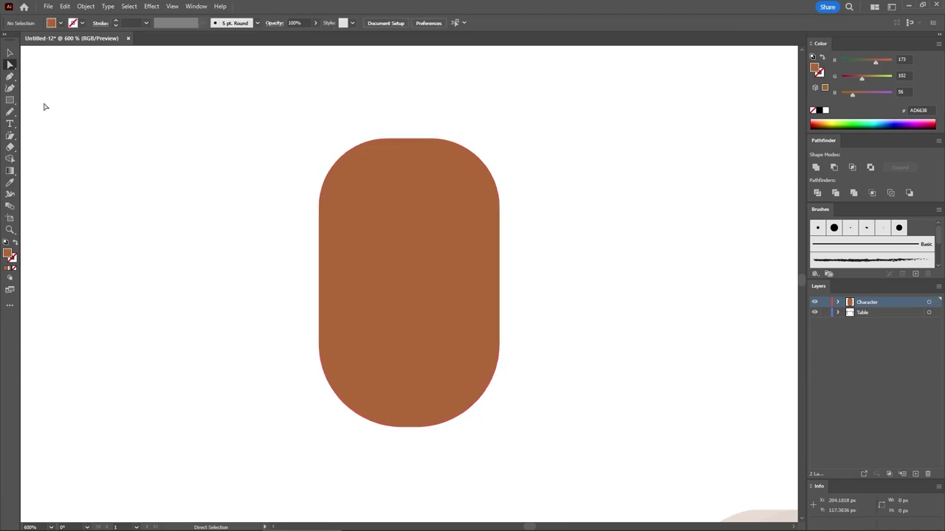
- Draw an 8 × 17 px rectangle just to the right of the head shape
left_click(10, 100)
left_click(545, 213)
type("8")
key("Tab")
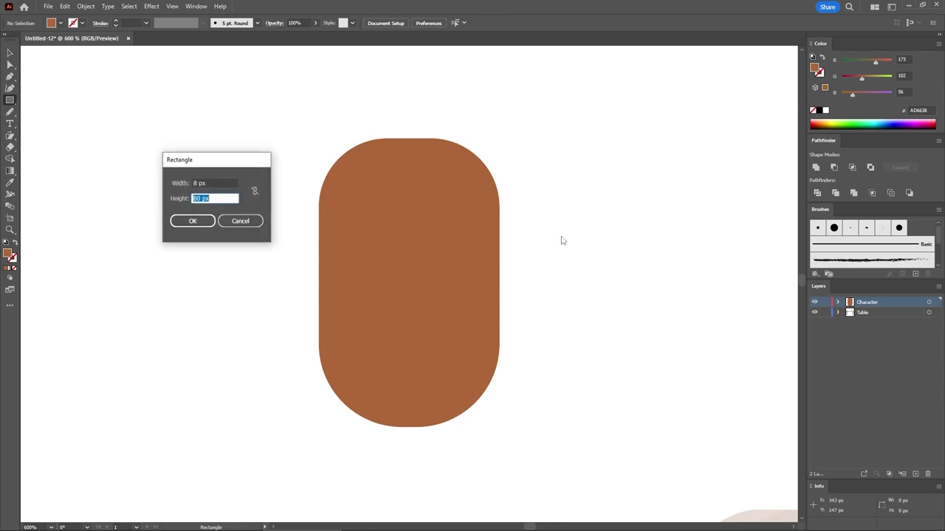
type("17")
key("Return")
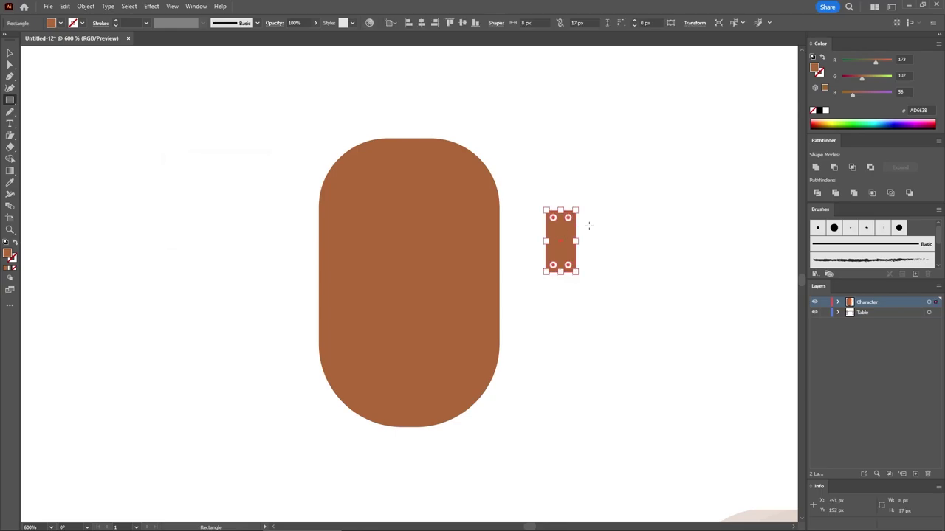
- Set the small rectangle's fill to darker brown with RGB 157, 85, 37
left_click(902, 59)
type("157")
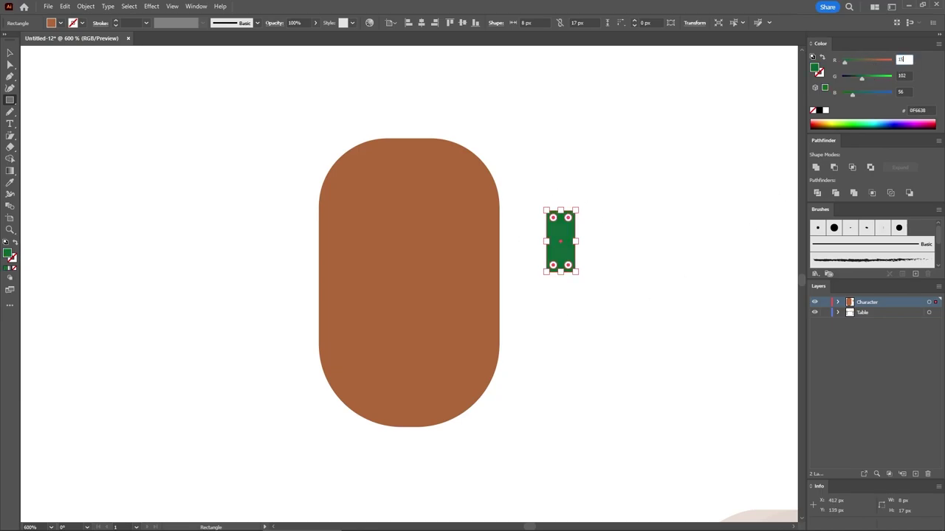
key("Tab")
type("85")
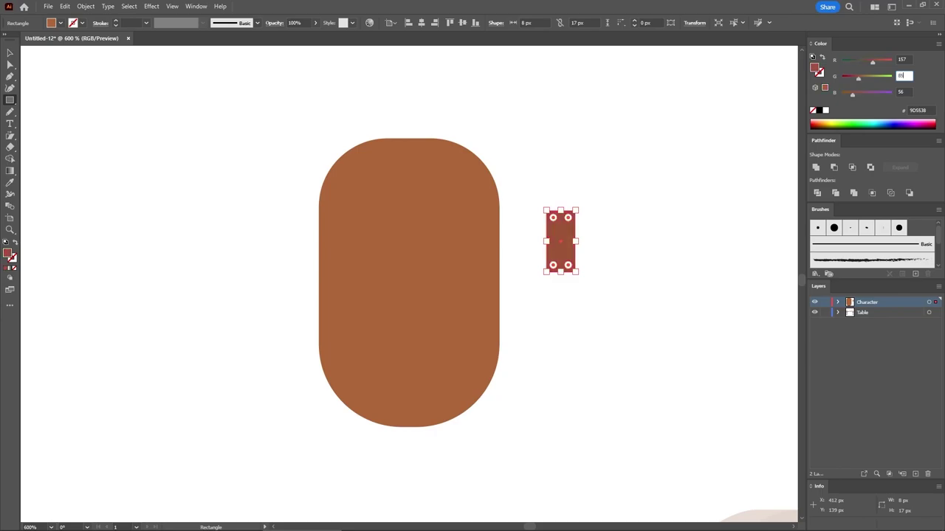
key("Tab")
type("37")
key("Return")
- Round the small rectangle's corners to 4 px and place it on the head, slightly right of its centre
key("a")
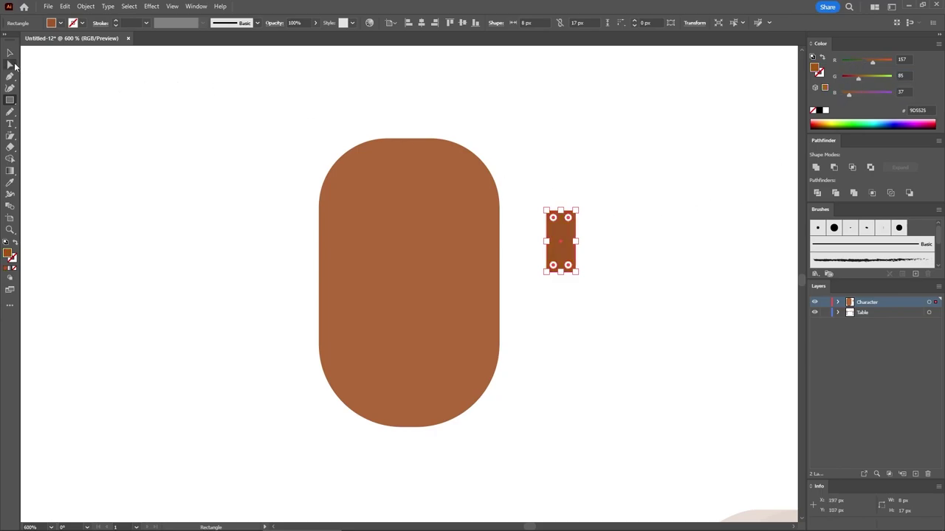
left_click_drag(570, 219, 427, 283)
left_click(592, 264)
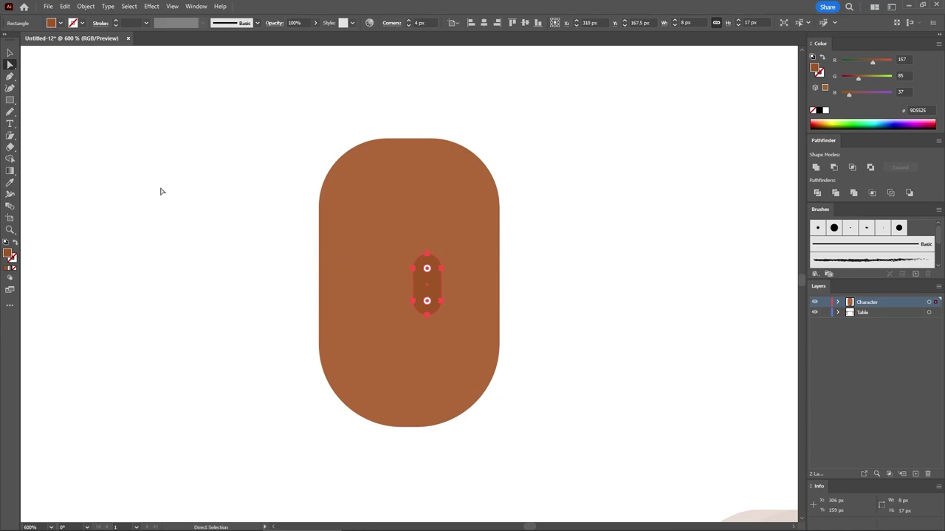
- Draw a 7 × 13 px dark brown rectangle and place it against the head's left edge, top-aligned with the pill shape
left_click(9, 100)
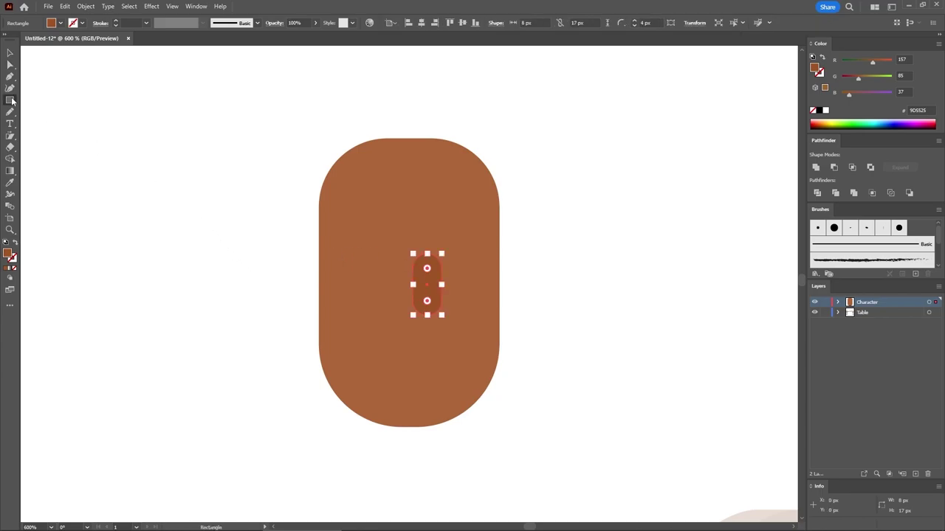
left_click(209, 215)
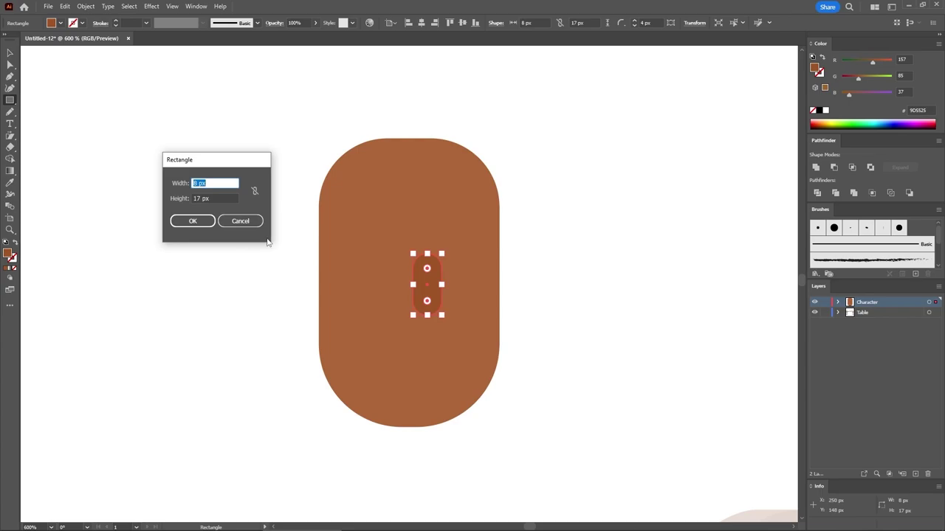
type("7")
key("Tab")
type("1")
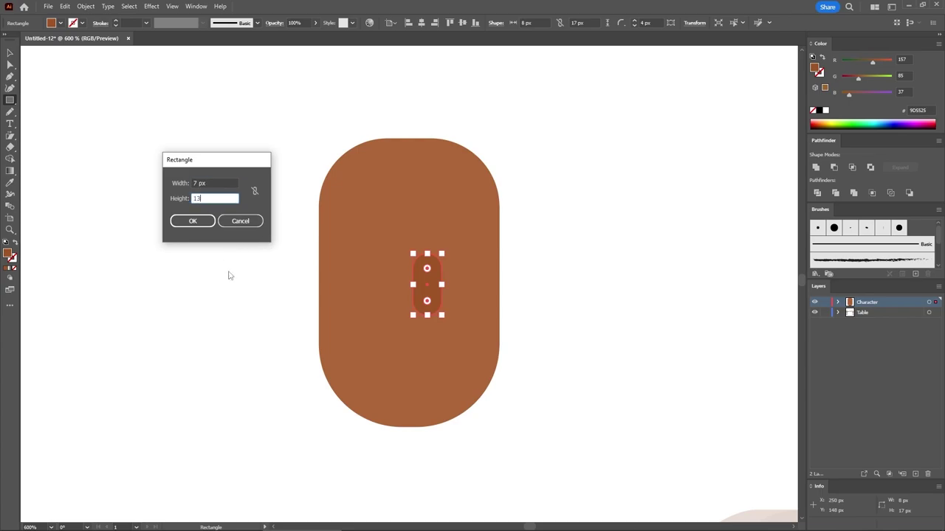
key("Return")
left_click(11, 54)
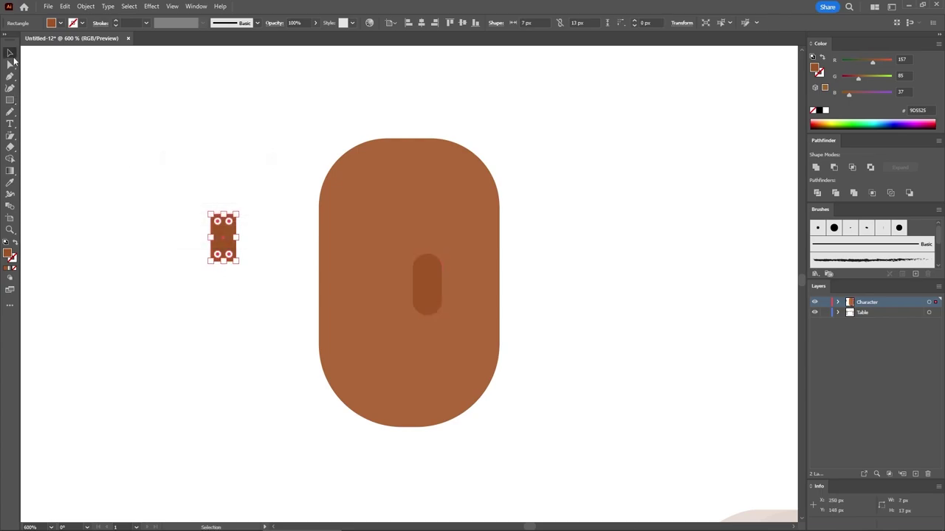
left_click_drag(207, 234, 308, 271)
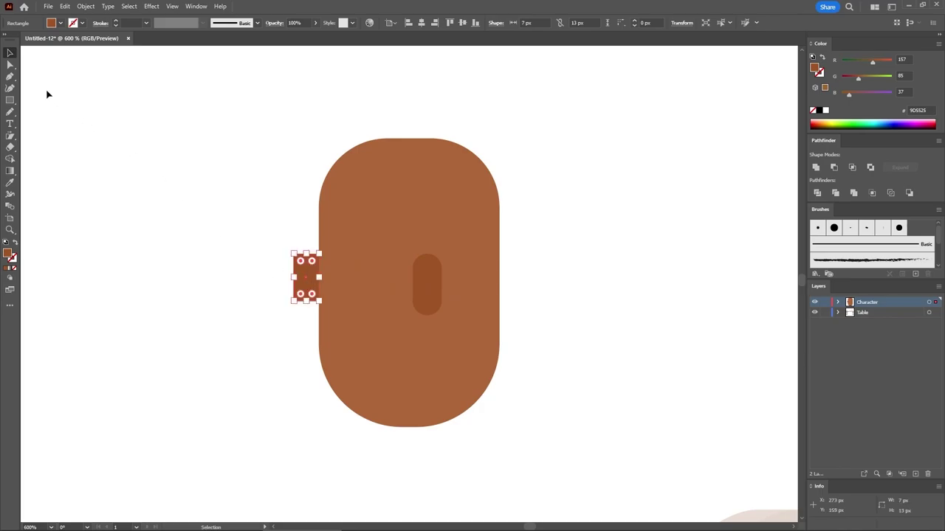
- Round the two outer left corners of the rectangle beside the head to 5 px to form an ear
left_click(10, 65)
left_click_drag(258, 220, 308, 332)
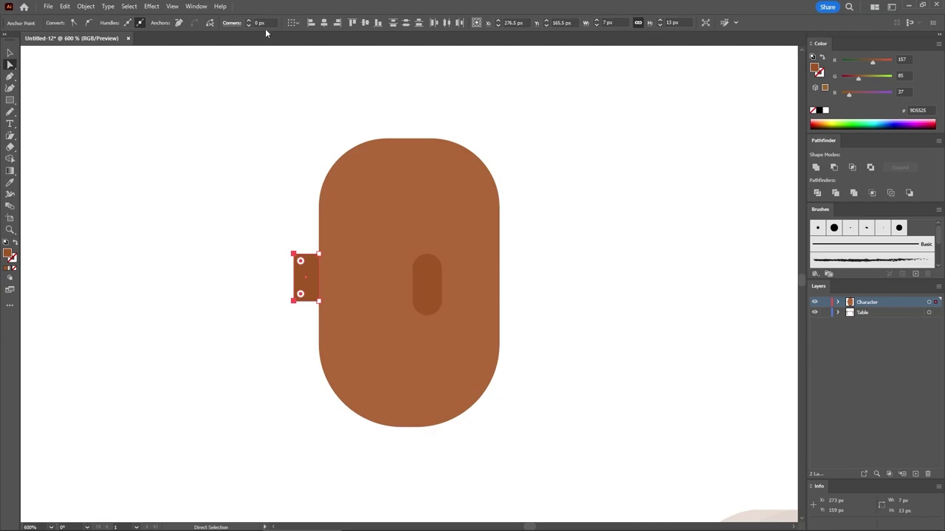
left_click(228, 25)
type("1")
key("Return")
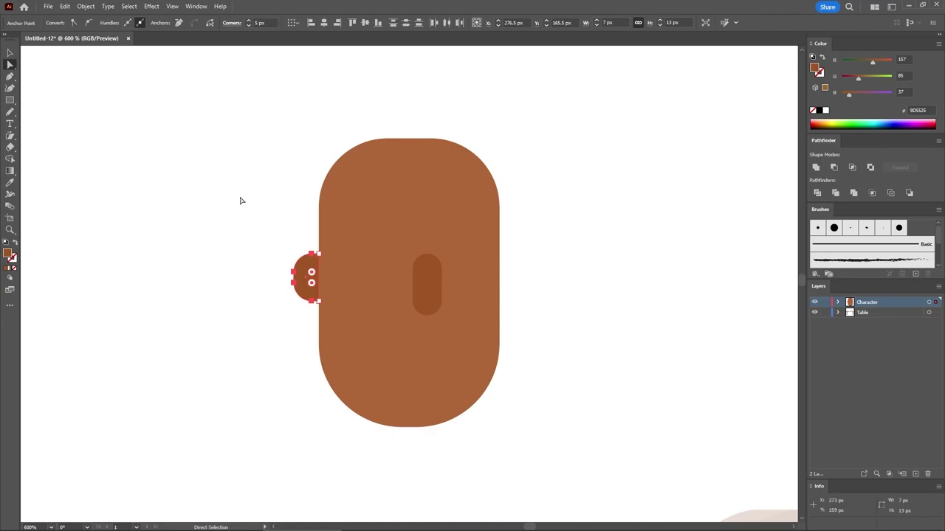
left_click(208, 199)
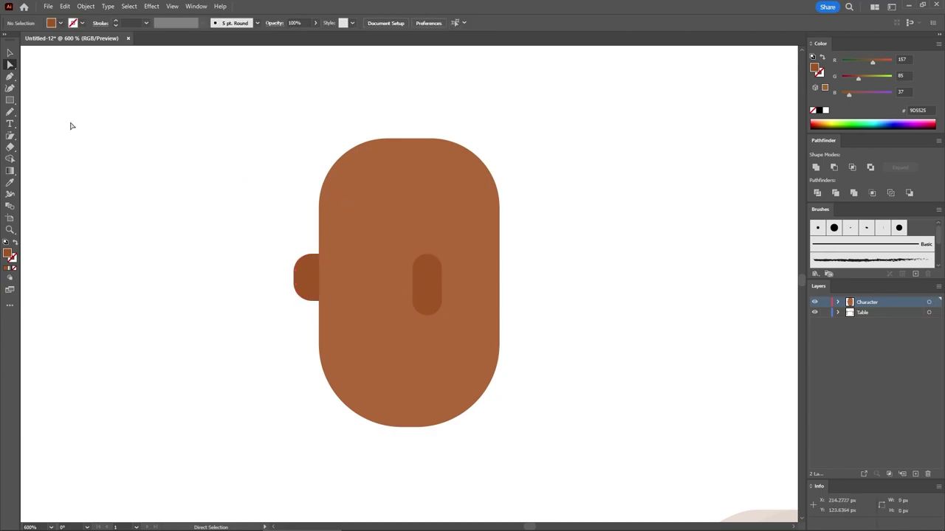
- Draw a 4 × 4 px circle in the empty area left of the head
mouse_move(10, 100)
left_mouse_down()
mouse_move(20, 111)
mouse_move(22, 99)
left_mouse_up()
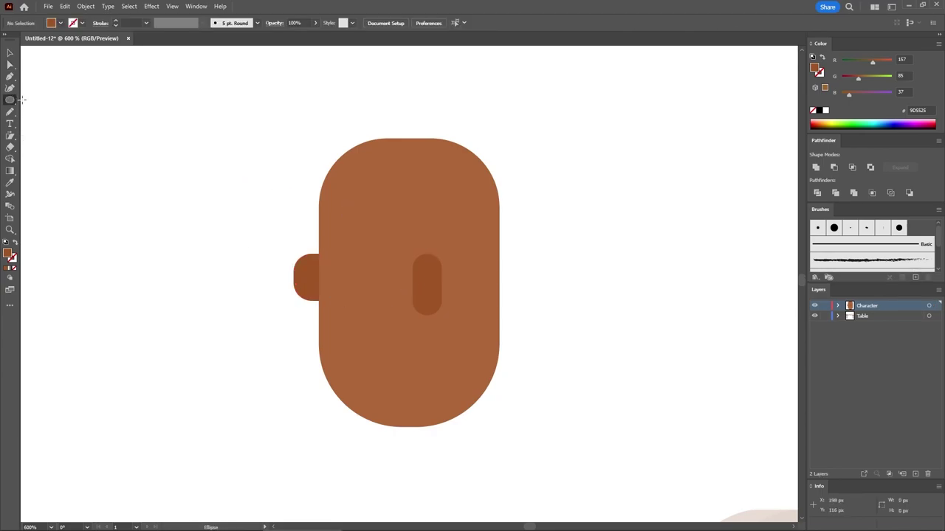
left_click(165, 173)
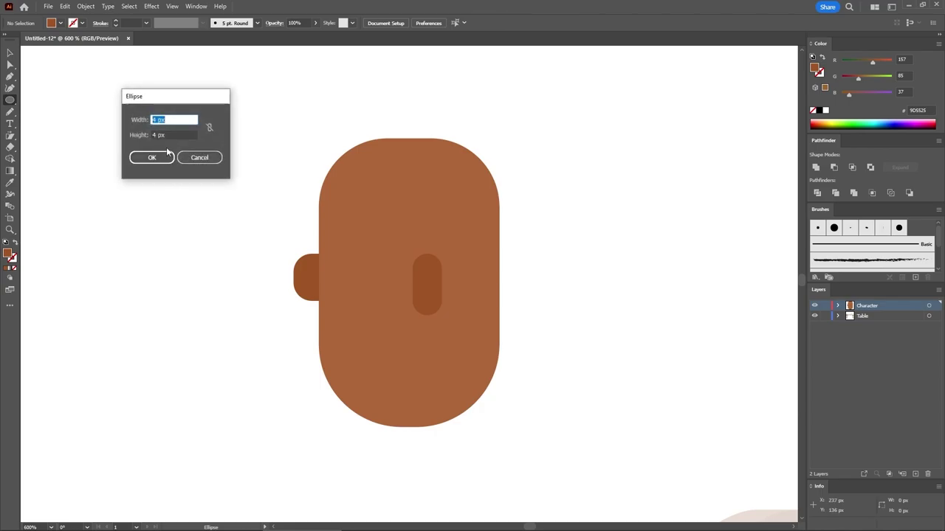
key("Return")
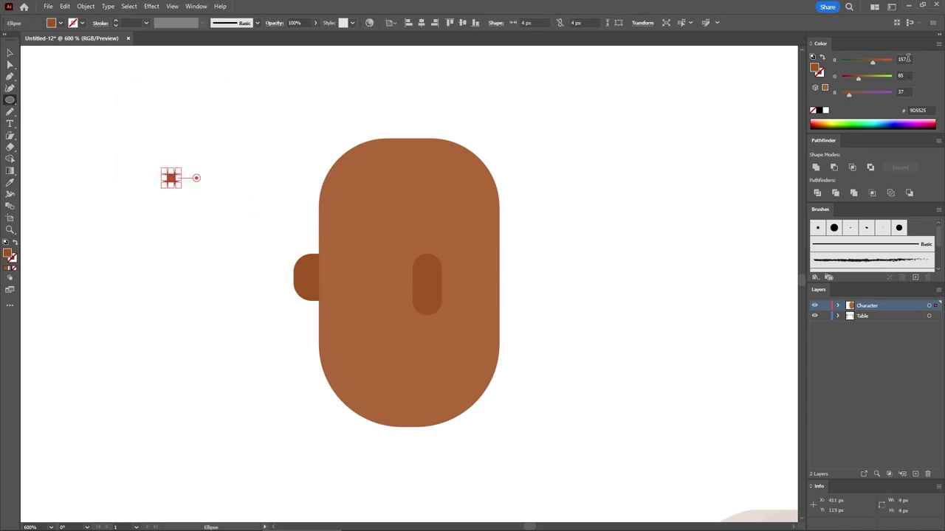
- Set the small circle's fill to very dark brown with RGB 63, 33, 33
left_click(903, 59)
type("63")
key("Tab")
type("3")
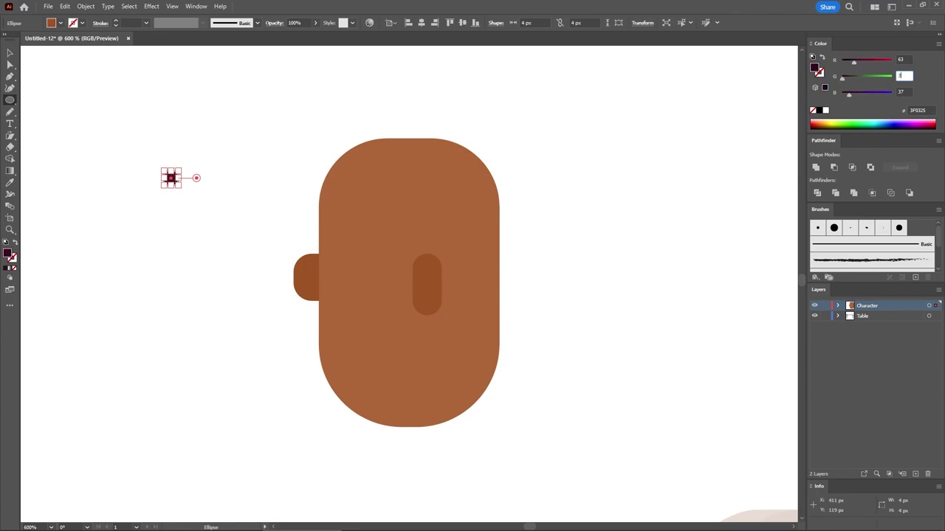
type("3")
key("Tab")
type("33")
key("Return")
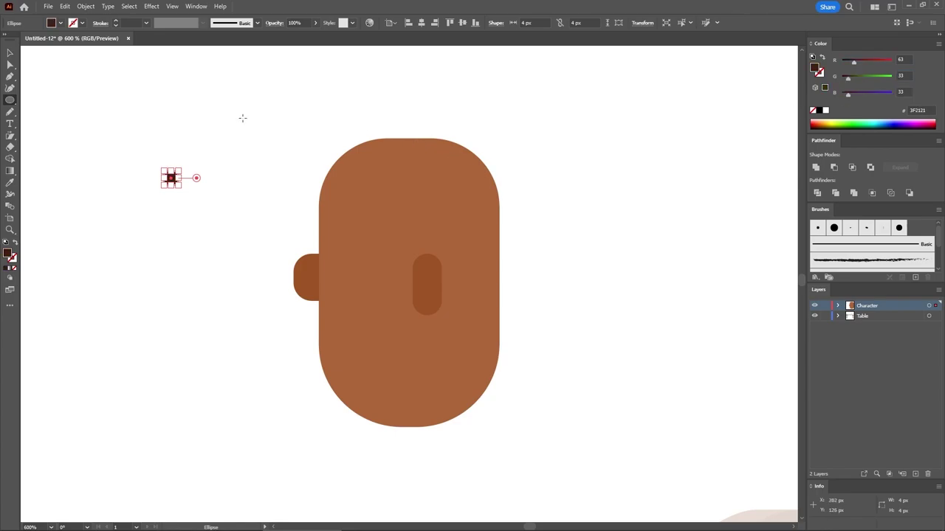
- Move the dark circle onto the head as an eye, to the upper right of the pill shape, and deselect it
key("v")
left_click(84, 74)
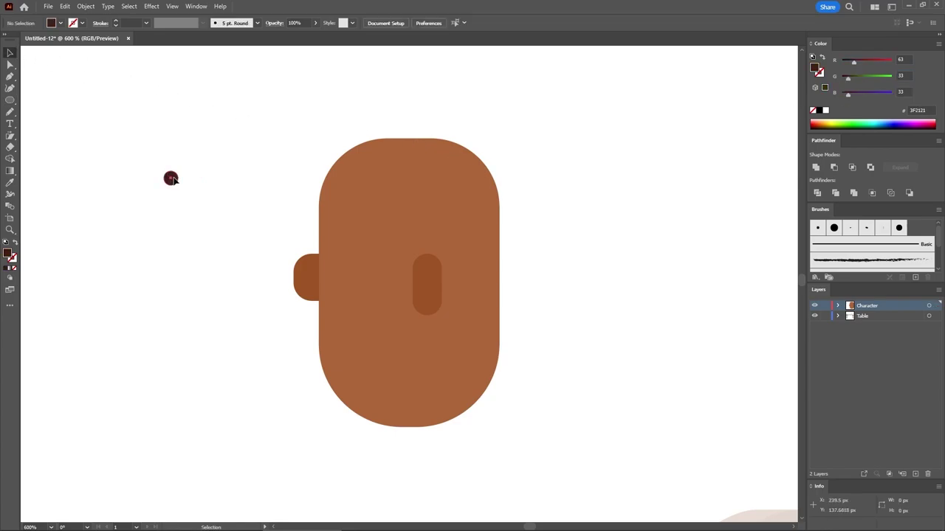
left_click_drag(174, 181, 466, 246)
left_click(509, 231)
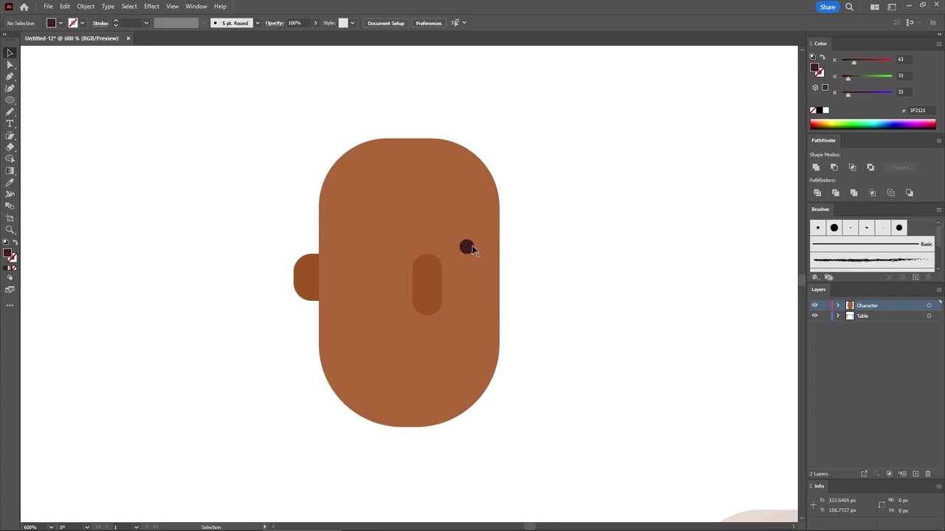
- Duplicate the dark eye horizontally to the opposite side of the nose and deselect it
left_click_drag(467, 248, 388, 249)
left_click(551, 251)
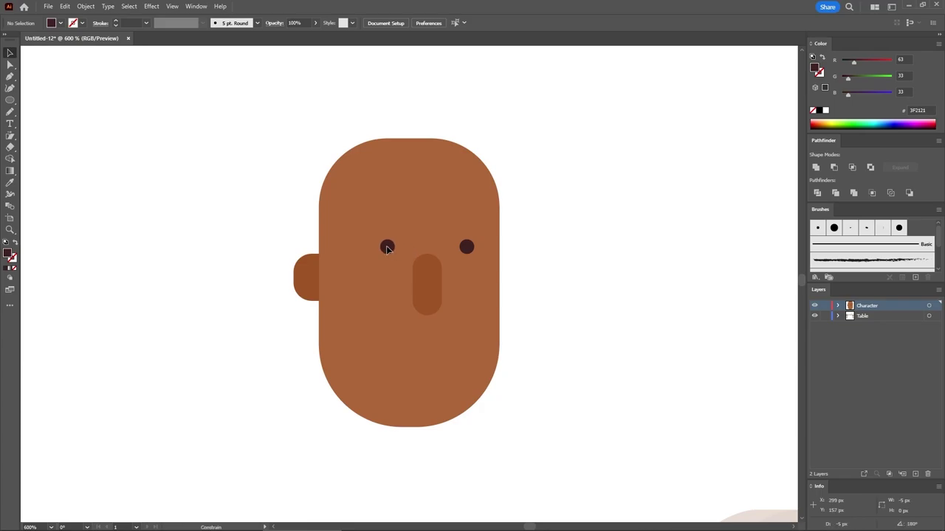
left_click(386, 248)
left_click(554, 225)
- Draw a 10 × 5 px dark rectangle in the empty area left of the head
key("m")
left_click(194, 203)
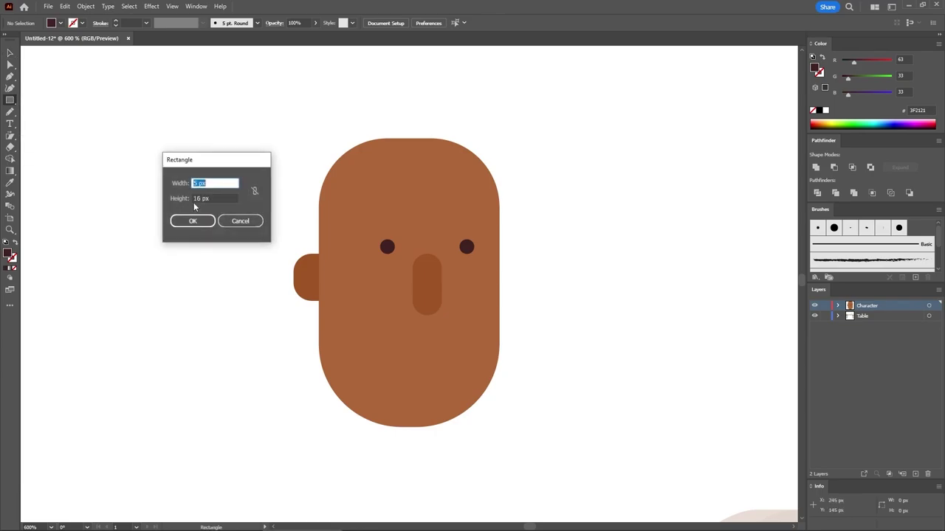
type("10")
key("Tab")
type("5")
left_click(203, 216)
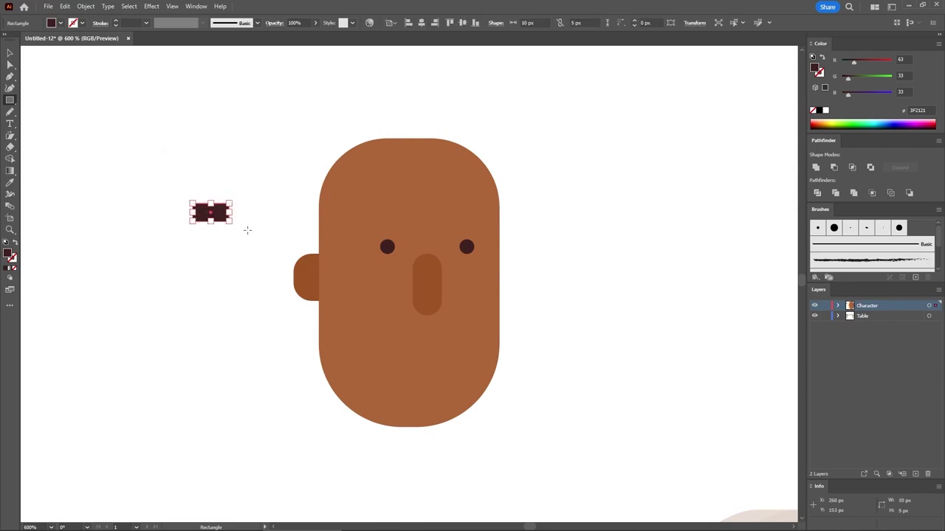
- Round all corners of the small dark rectangle fully into a pill shape and deselect it
left_click(10, 65)
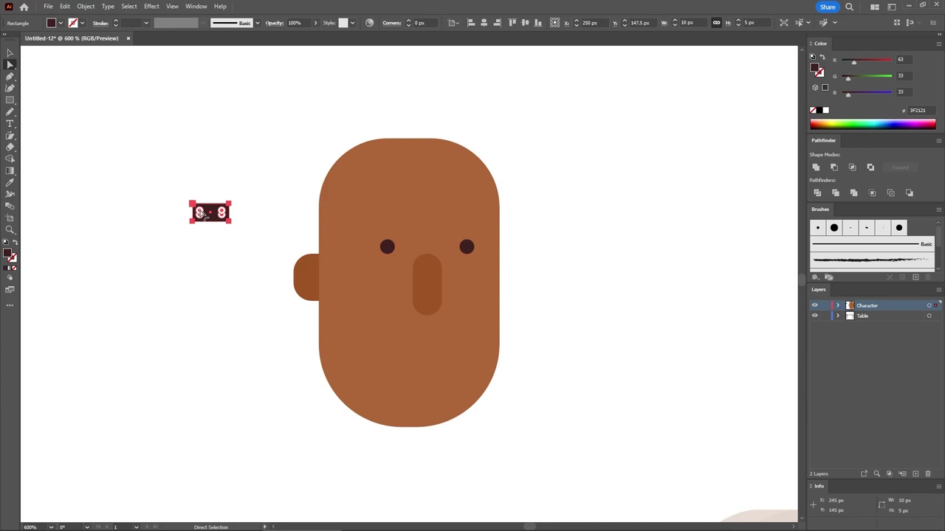
left_click_drag(202, 214, 228, 237)
left_click(183, 162)
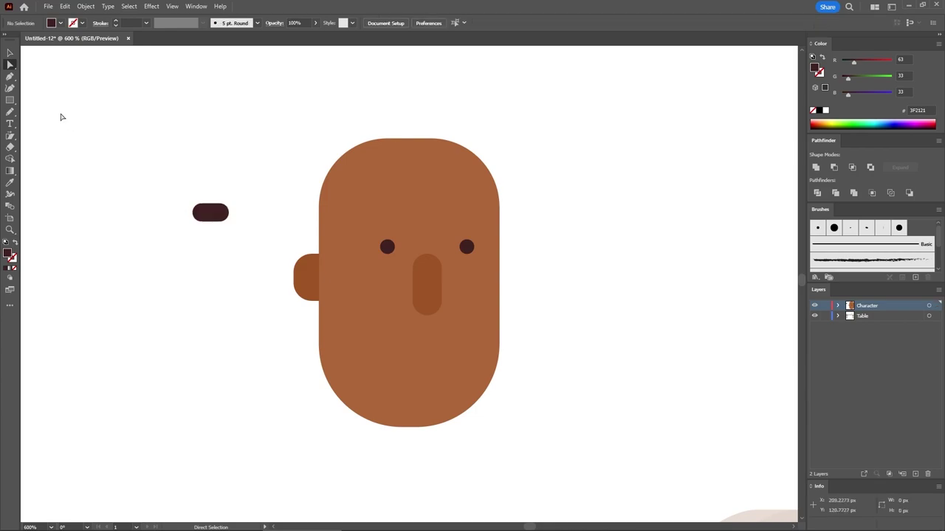
- Move the dark pill above the right eye as an eyebrow and place a duplicate above the left eye
left_click(9, 53)
left_click_drag(217, 217, 469, 217)
left_click(552, 200)
left_click(520, 249)
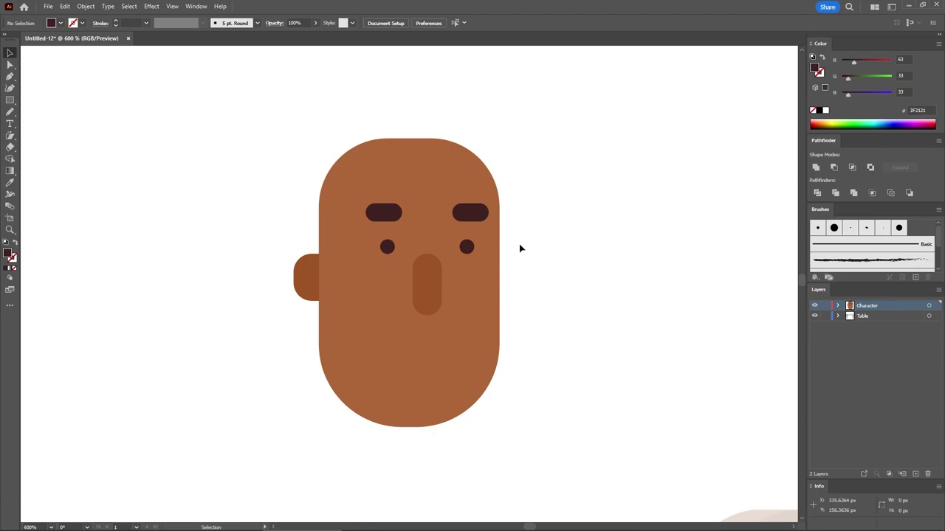
- Draw a 10 × 10 px circle in the empty area to the upper left of the head
left_click(10, 99)
left_click(51, 112)
left_click(189, 166)
type("10")
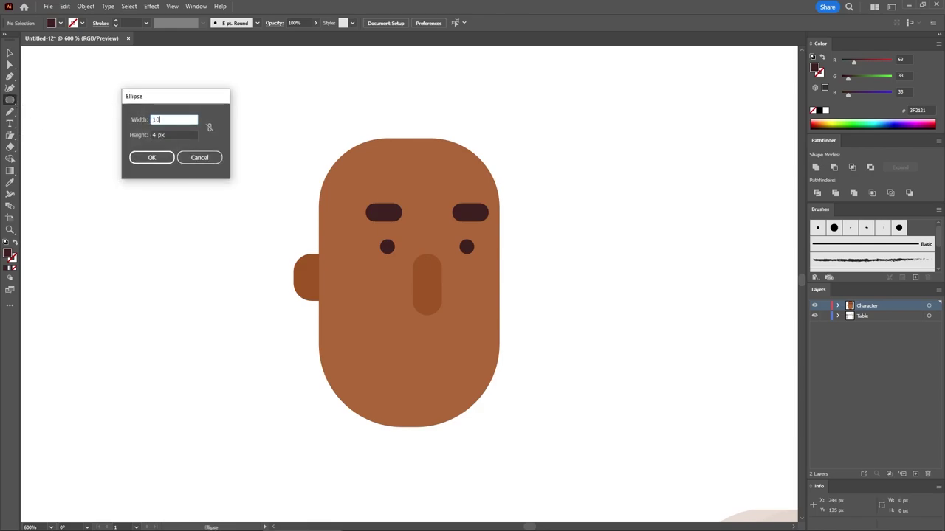
key("Tab")
type("10")
key("Return")
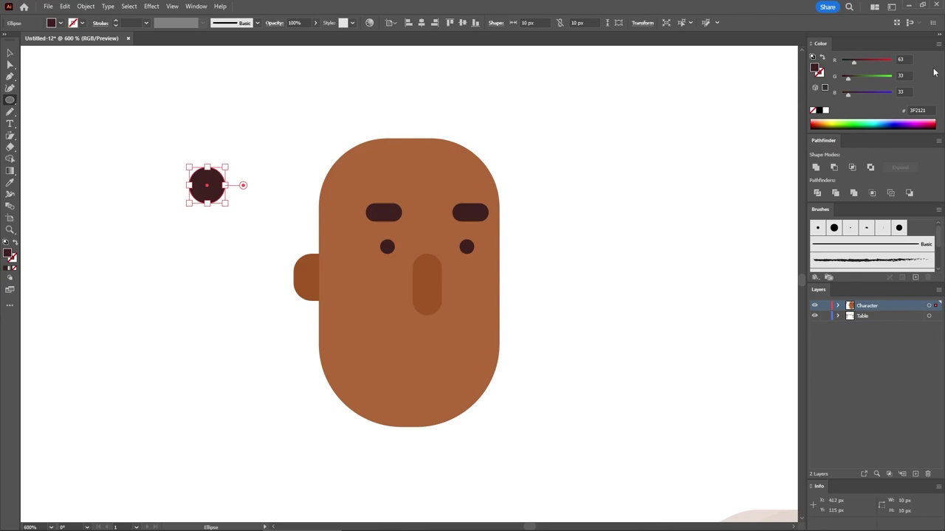
- Set the new circle's fill to dark reddish brown with RGB 96, 50, 52
left_click(906, 58)
type("96")
key("Tab")
type("50")
key("Tab")
type("5")
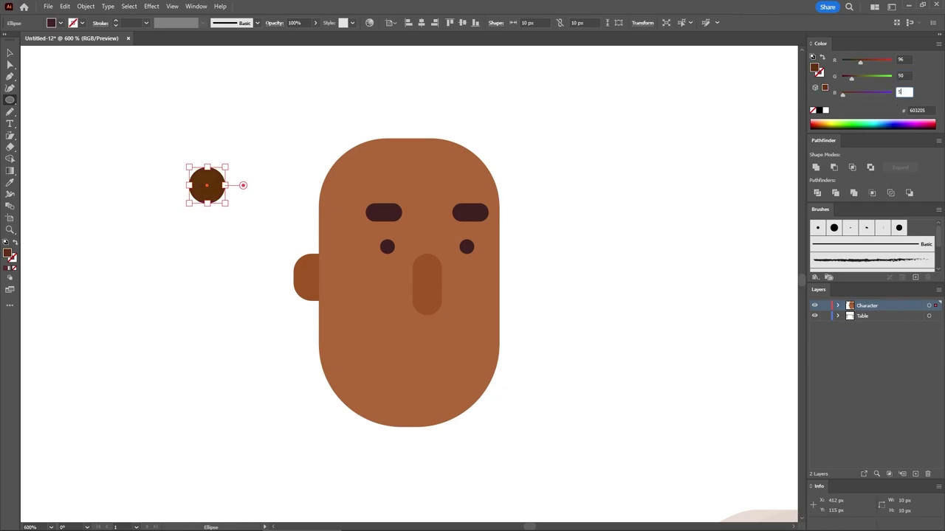
type("2")
key("Return")
- Stretch the circle's left anchor point 12 px outward and convert it to a corner, forming a pointed teardrop
left_click(10, 65)
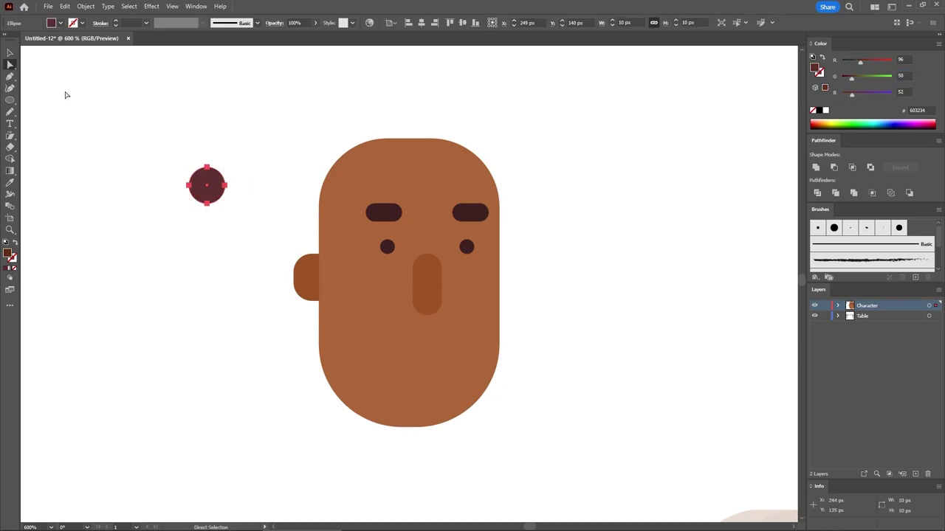
left_click(189, 186)
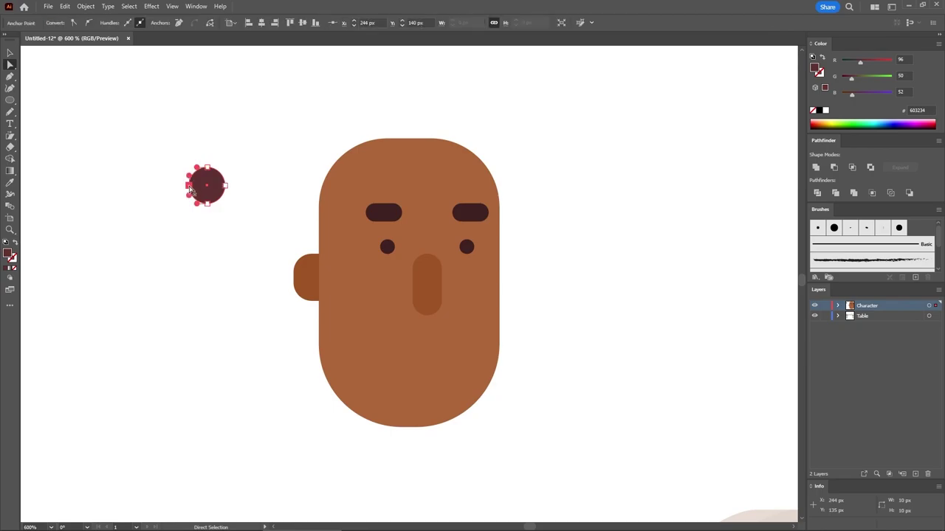
left_click_drag(189, 186, 145, 185)
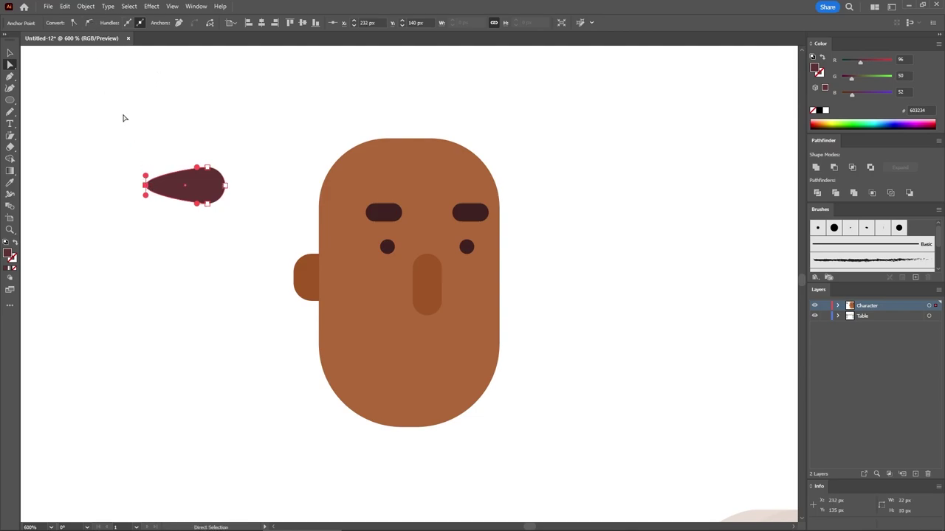
left_click(76, 23)
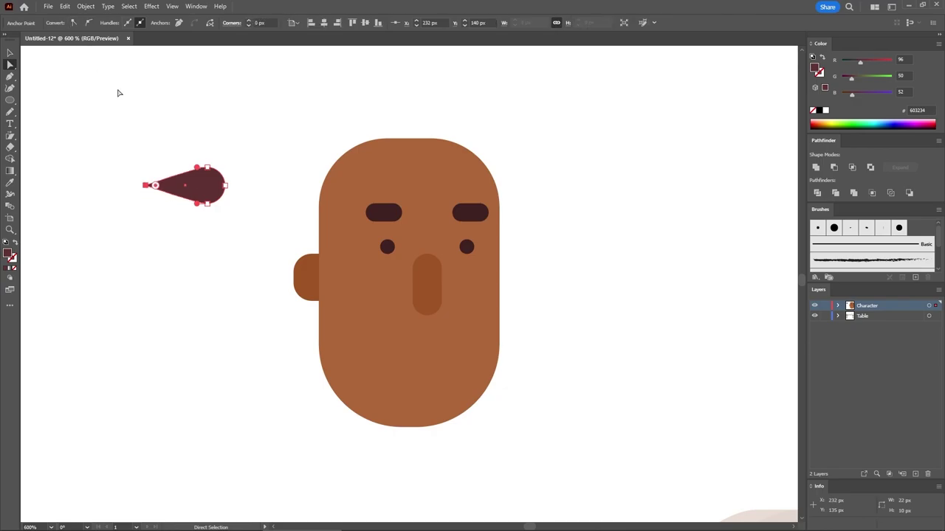
left_click(127, 105)
- Create an Art Brush from the teardrop with the default options, and delete the original shape
left_click(191, 185)
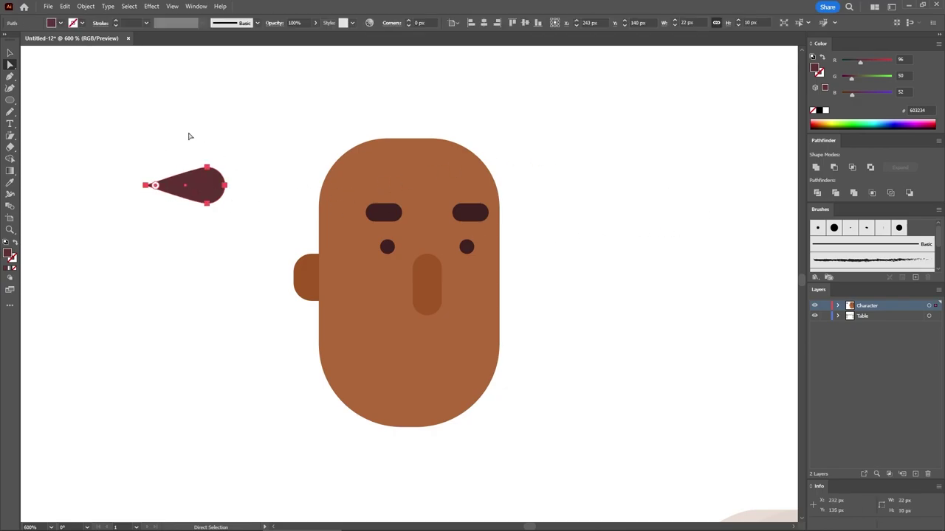
left_click(916, 278)
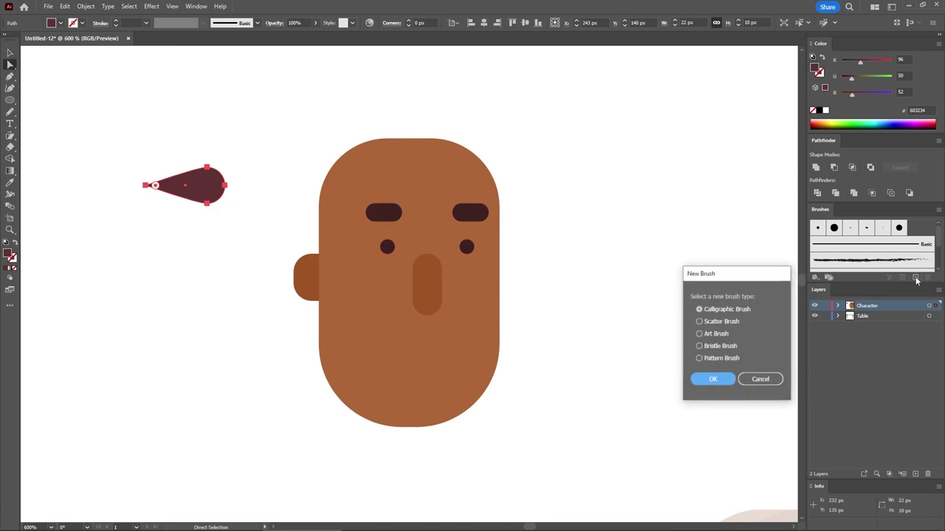
left_click(713, 336)
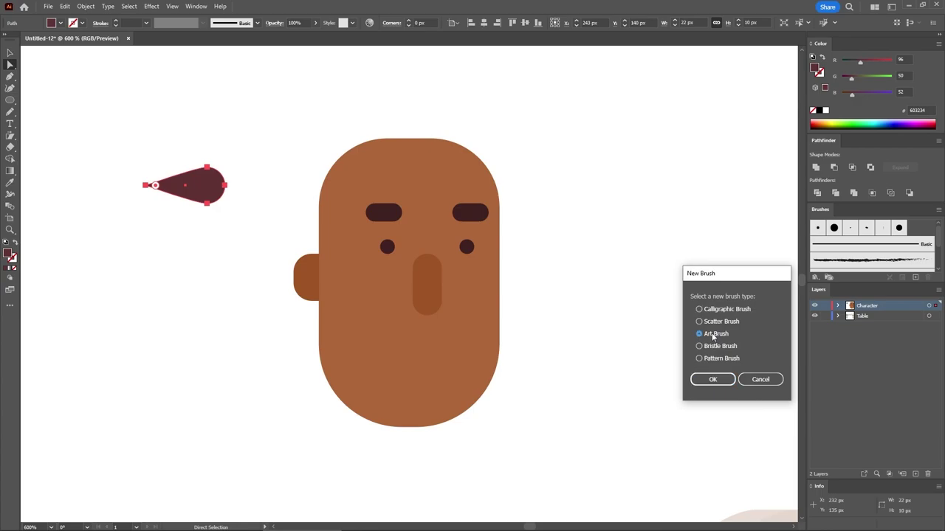
left_click(713, 378)
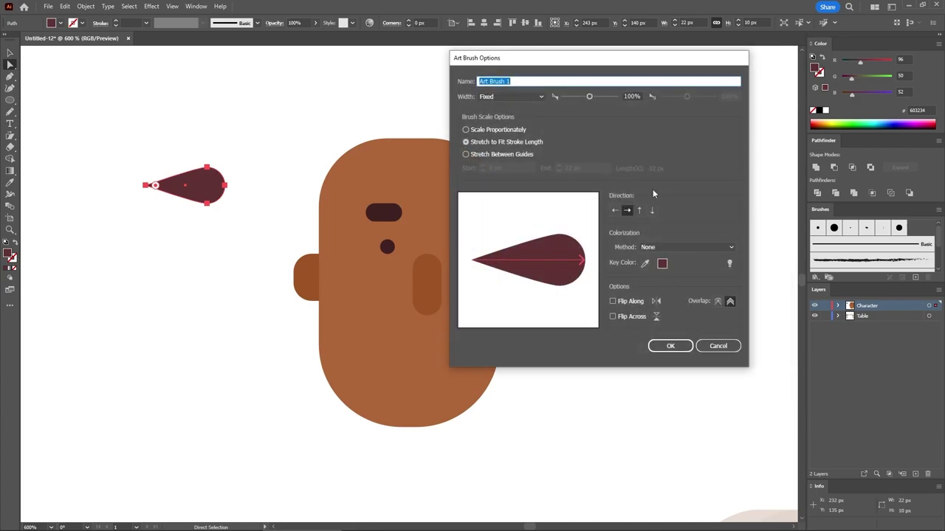
left_click(670, 347)
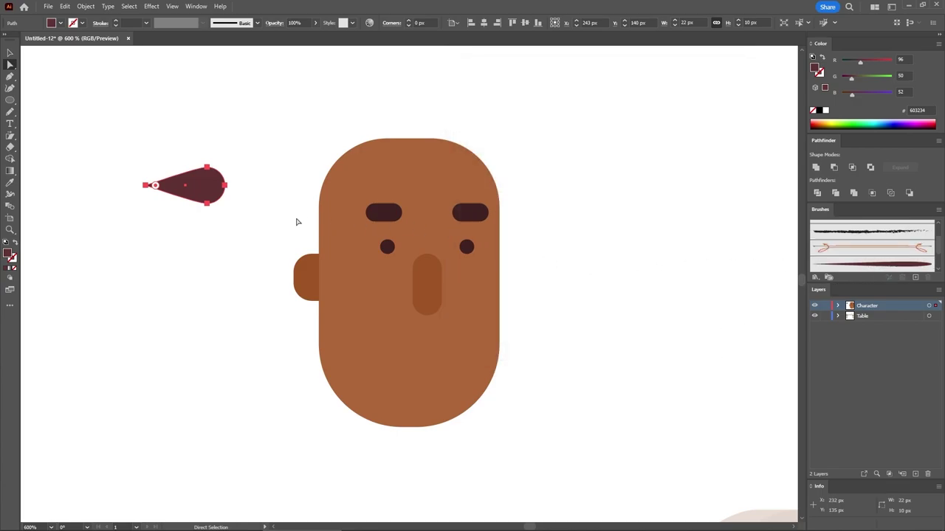
key("Delete")
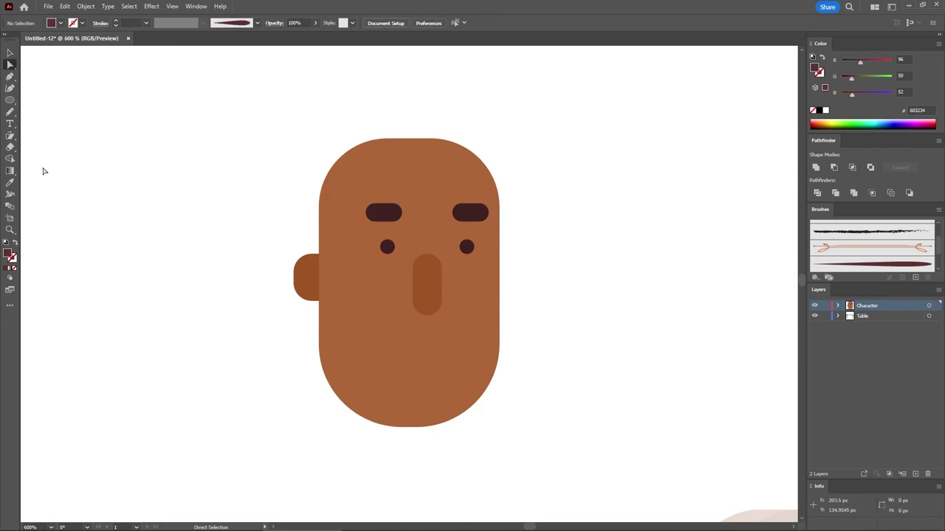
- Paint a moustache with the teardrop brush, using two curved strokes from the outer tips to the base of the nose
key("b")
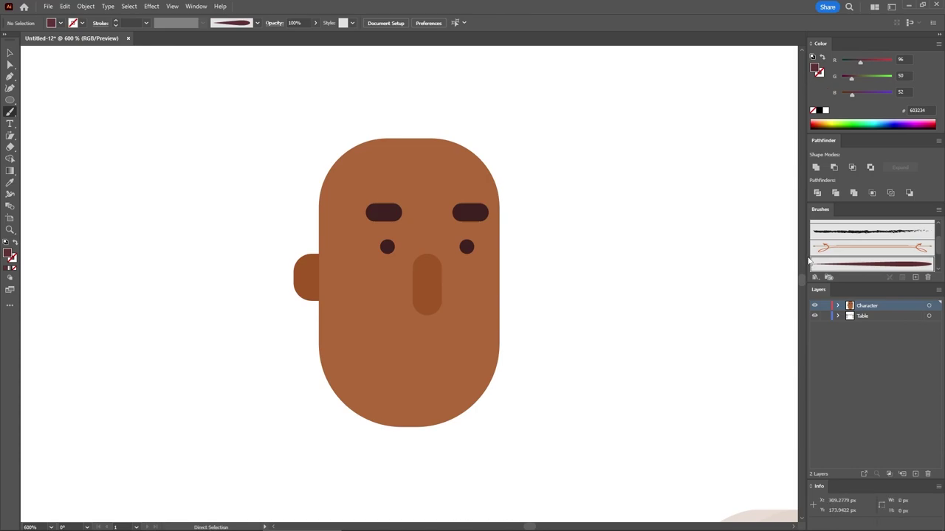
mouse_move(485, 327)
left_mouse_down()
mouse_move(444, 328)
mouse_move(424, 312)
left_mouse_up()
mouse_move(355, 324)
left_mouse_down()
mouse_move(375, 336)
mouse_move(410, 334)
mouse_move(427, 310)
left_mouse_up()
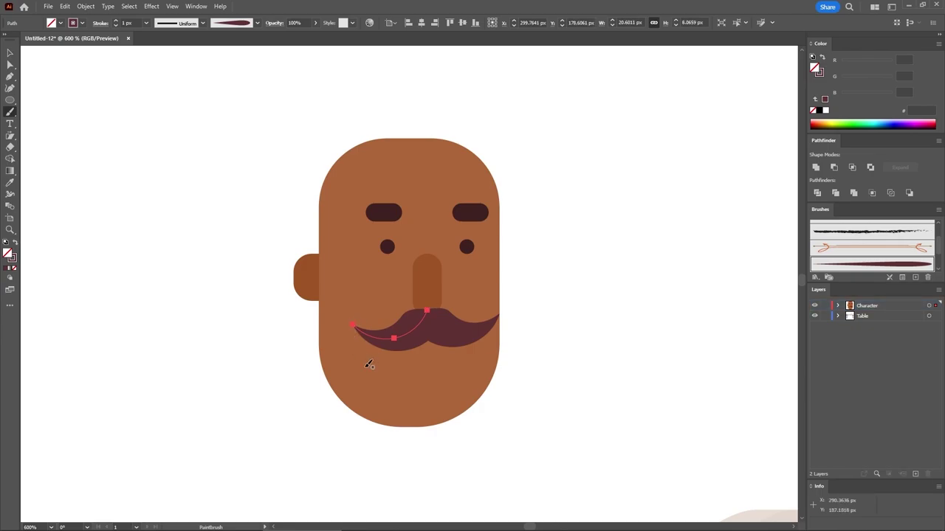
- Move both moustache paths behind the nose and directly above the head in the Character layer, and deselect them
left_click(837, 306)
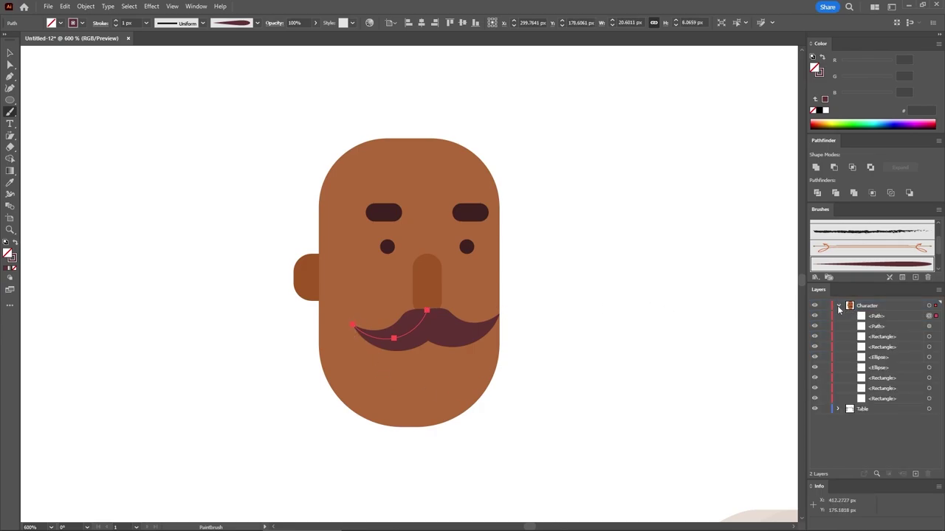
left_click(934, 326, "shift")
left_click(890, 315, "shift")
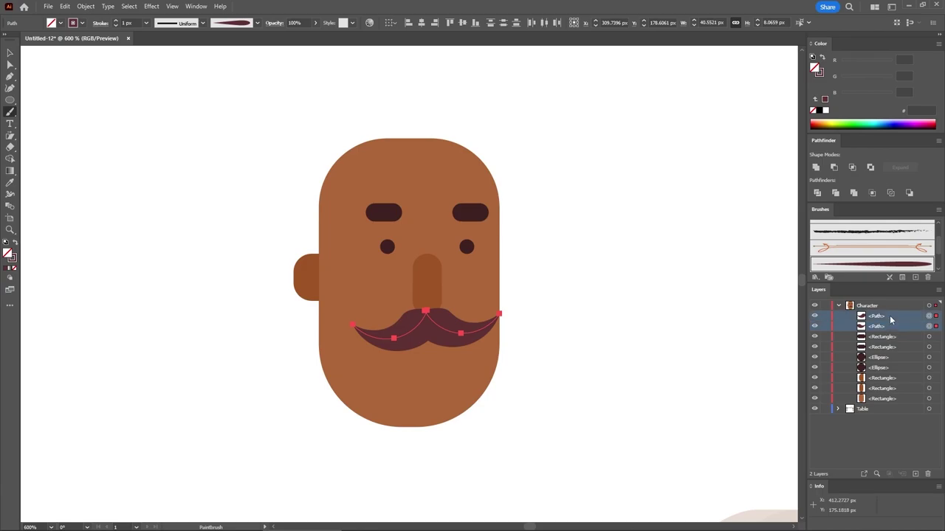
left_click_drag(889, 316, 894, 392)
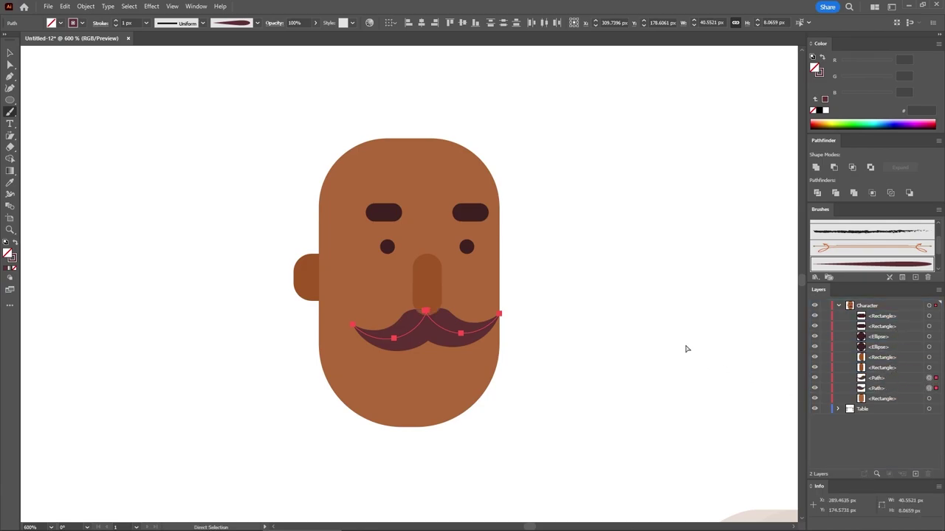
key("ctrl+shift+a")
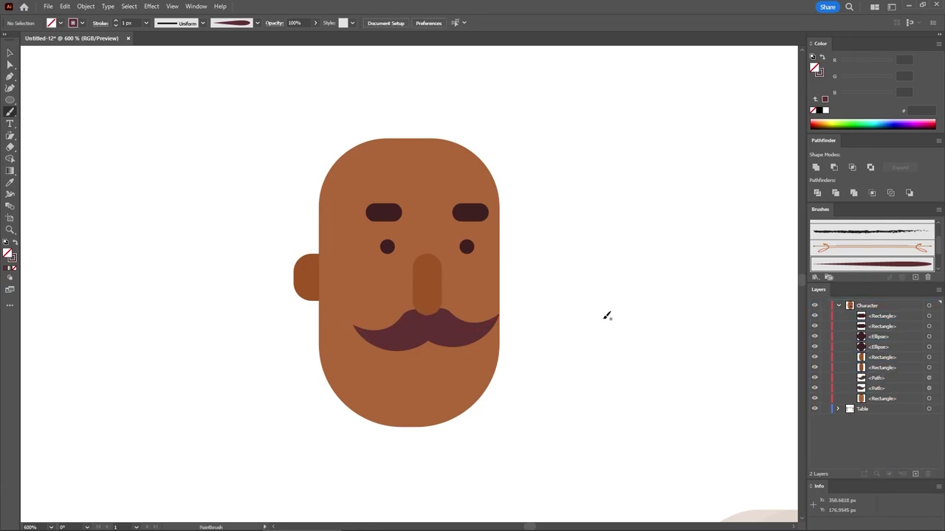
- Draw a 10 × 8 px ellipse left of the head and swap its stroke colour to the fill
left_click(10, 99)
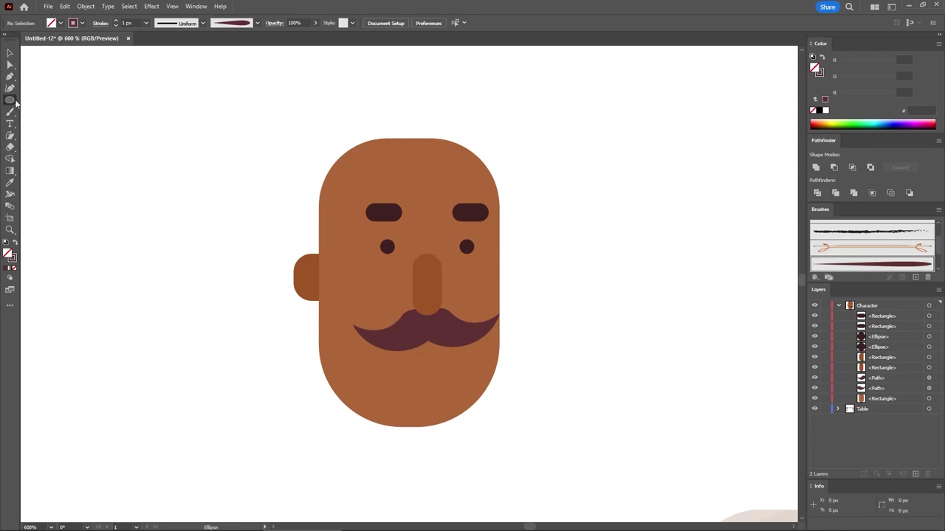
left_click(182, 186)
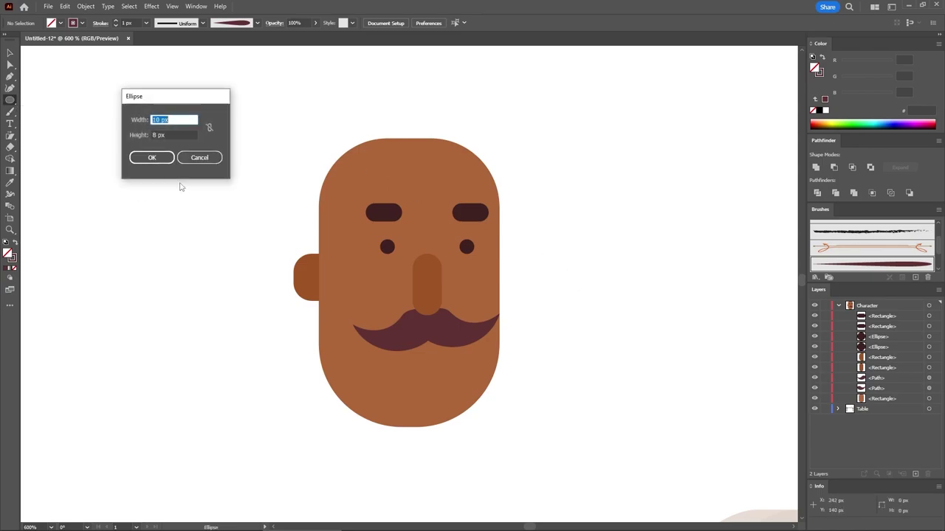
key("Tab")
left_click(151, 157)
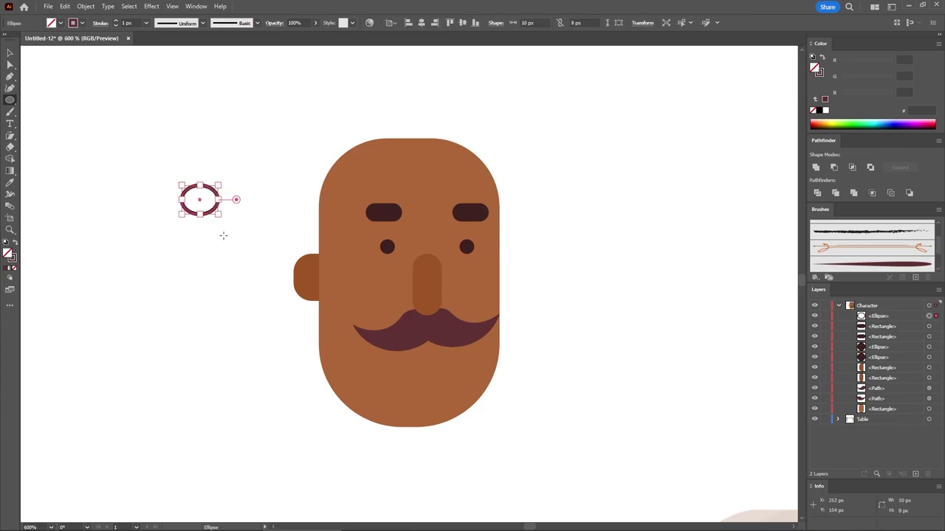
key("shift+x")
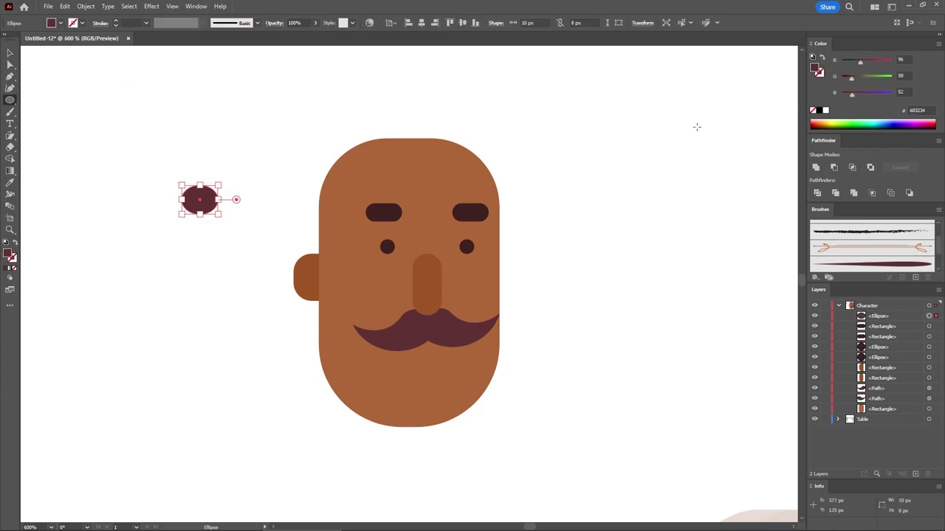
- Set the ellipse's fill to light orange-brown with RGB 200, 119, 66
left_click(905, 59)
type("200")
key("Tab")
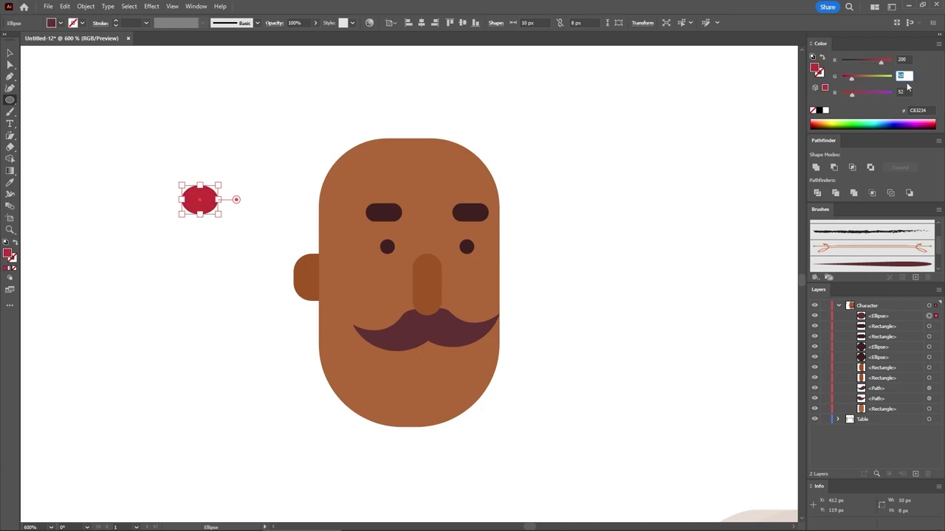
type("119")
key("Tab")
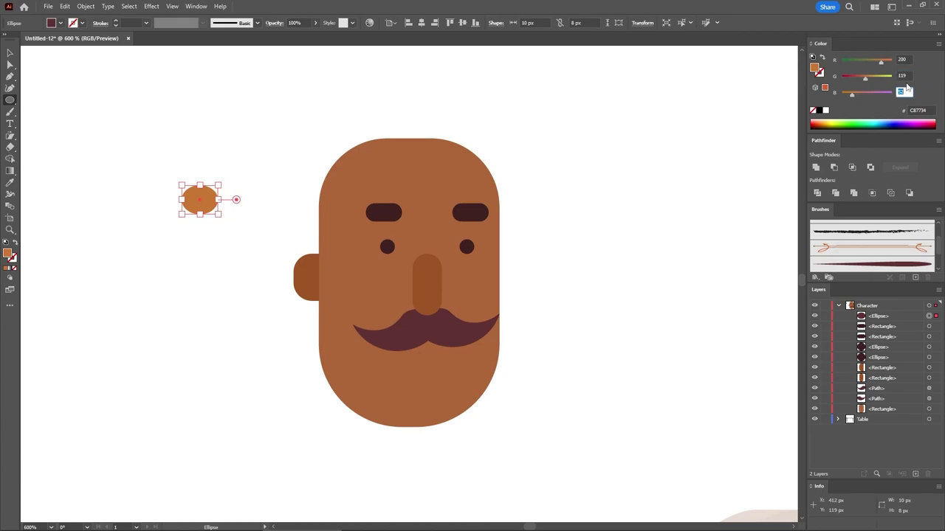
type("66")
key("Return")
- Position the ellipse under the centre of the moustache as a lip and stack it behind the moustache, above the head
left_click(10, 53)
left_click(164, 128)
left_click_drag(203, 203, 433, 351)
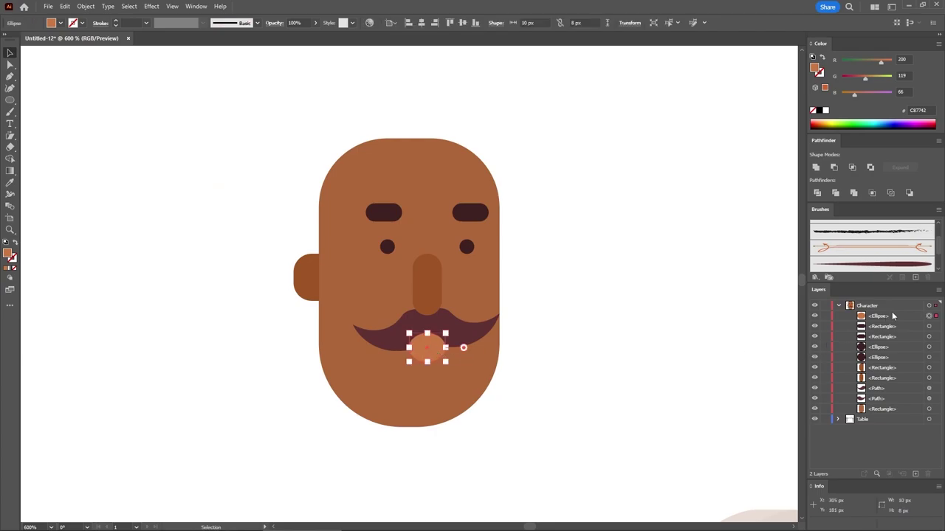
left_click_drag(893, 317, 886, 404)
left_click(555, 347)
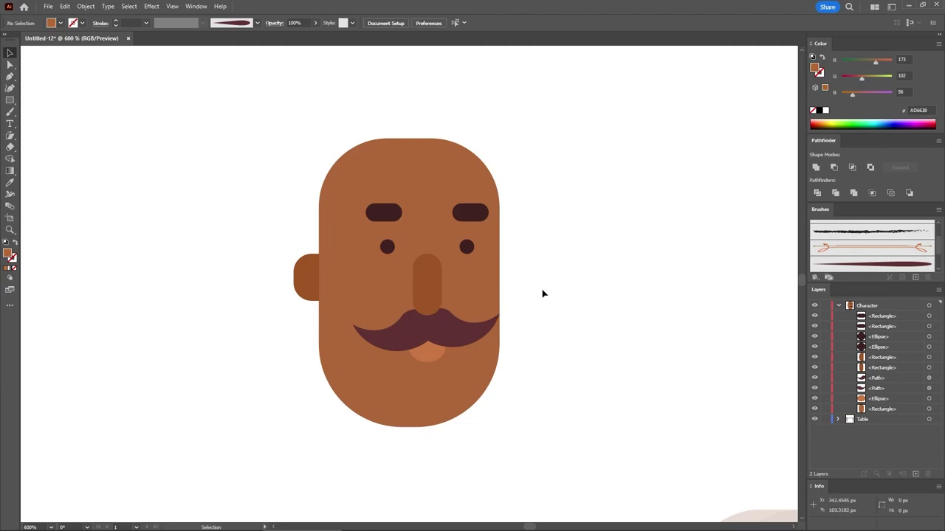
- Copy the head shape and paste two copies directly behind it
left_click(479, 285)
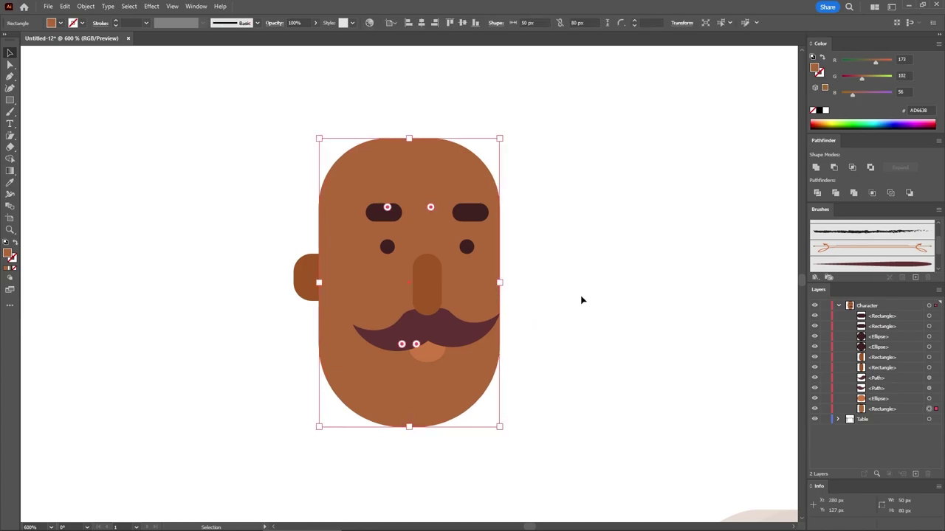
key("a")
key("ctrl+c")
key("ctrl+b")
key("ctrl+b")
key("v")
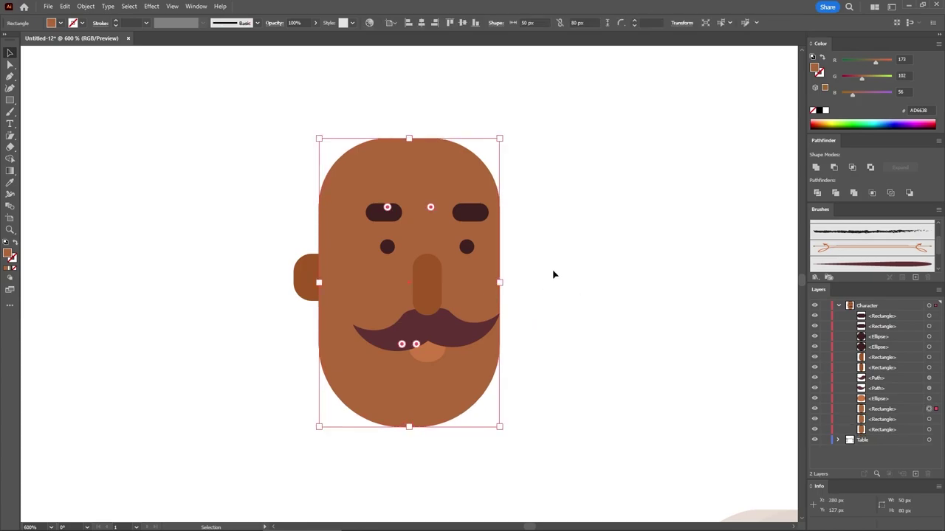
- Offset the top head copy 6 px right and 6 px down, and subtract it from the copy behind it to leave a hair crescent
left_click(514, 276)
left_click(478, 287)
mouse_move(477, 286)
left_mouse_down()
mouse_move(496, 286)
mouse_move(479, 288)
mouse_move(479, 301)
left_mouse_up()
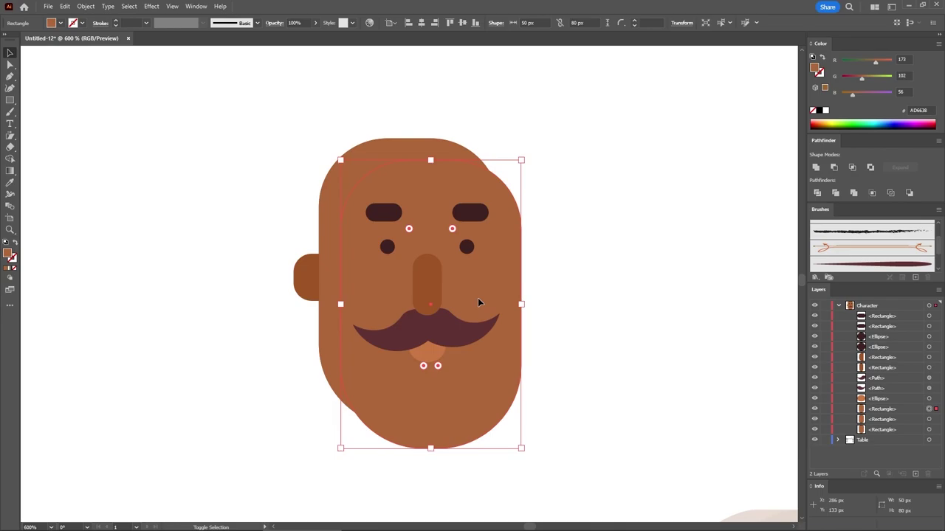
left_click(386, 148, "shift")
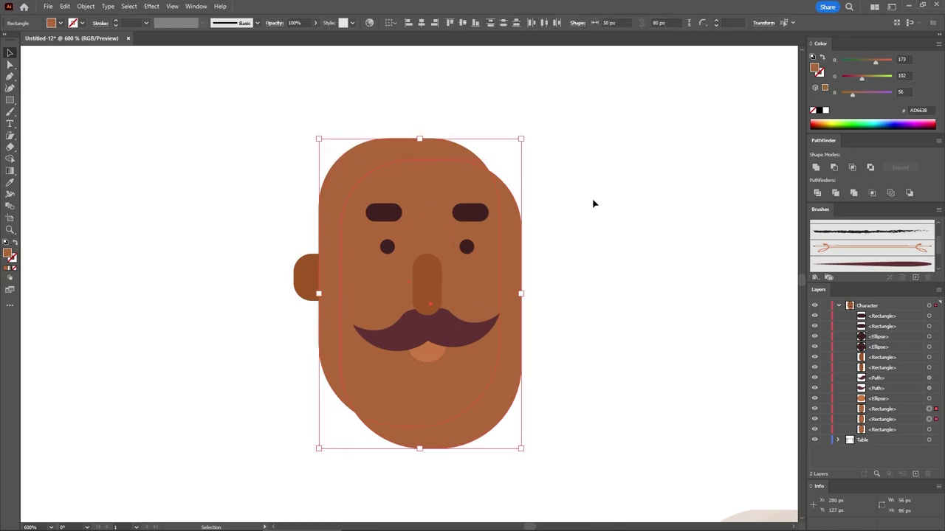
left_click(834, 168)
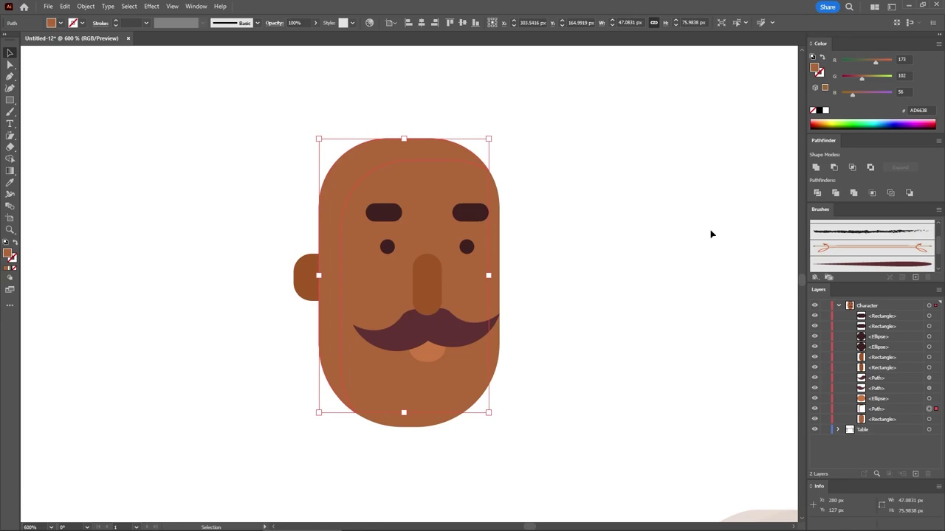
- Set the hair crescent's fill to dark plum with RGB 96, 50, 52 and deselect it
left_click(903, 59)
type("96")
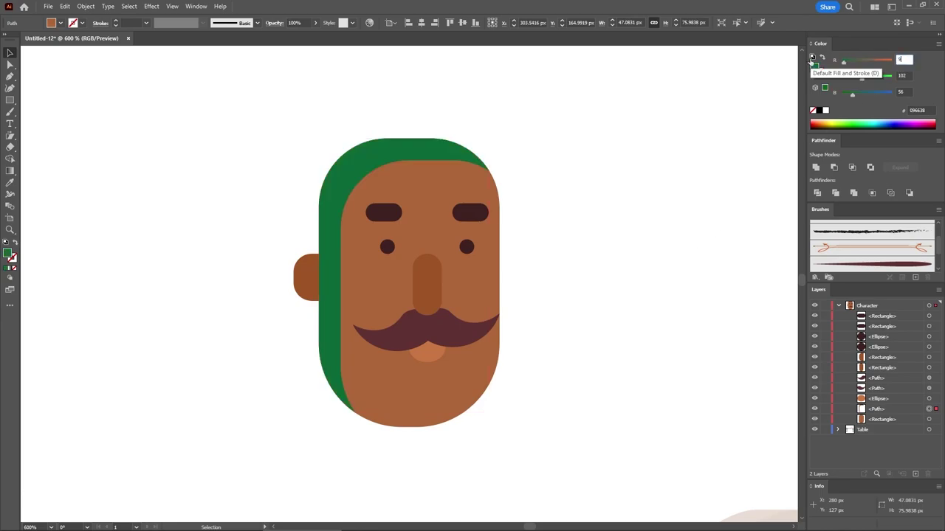
key("Tab")
type("50")
key("Tab")
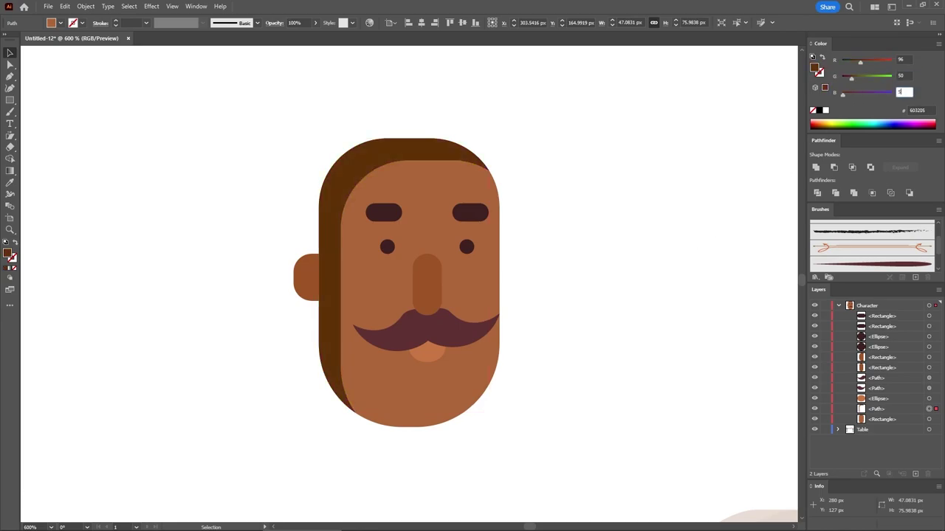
key("Return")
left_click(533, 265)
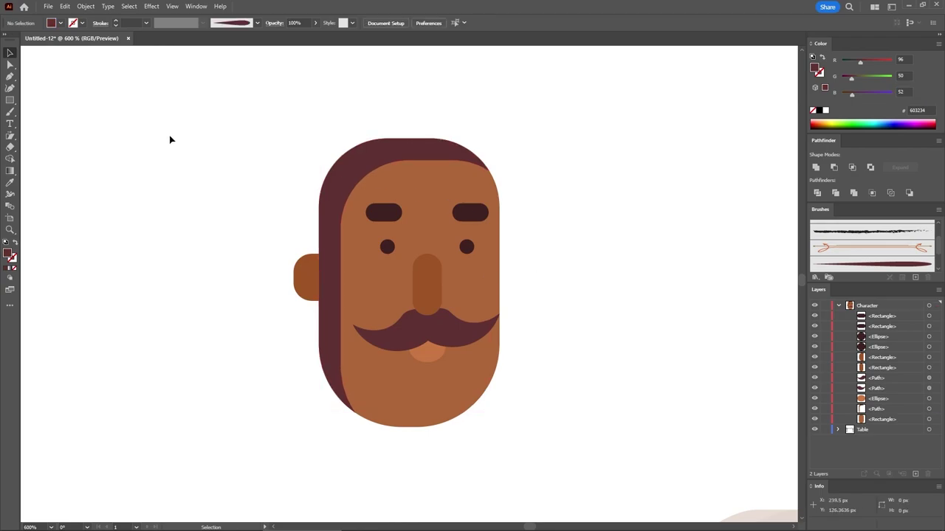
- Draw a 41 × 53 px rectangle over the hair from ear level down and subtract it from the hair shape
left_click(9, 100)
left_click_drag(405, 448, 258, 257)
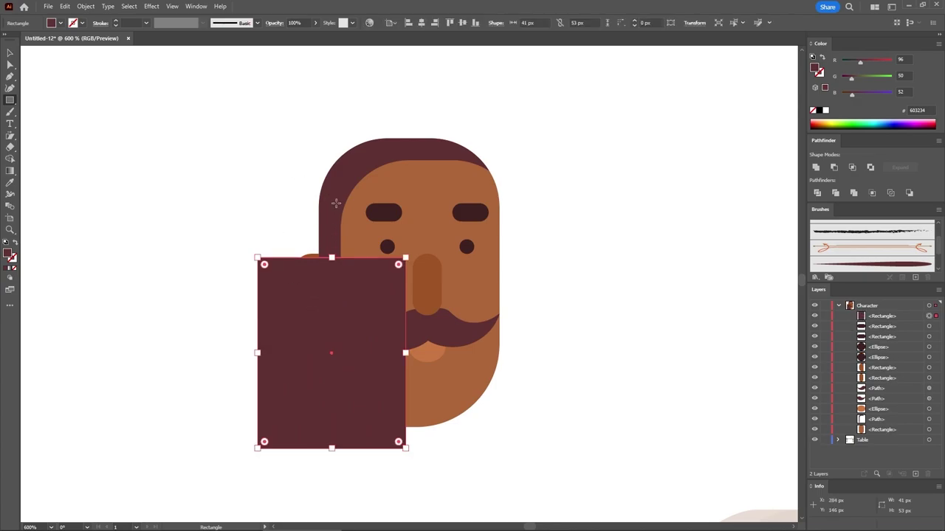
left_click(11, 53)
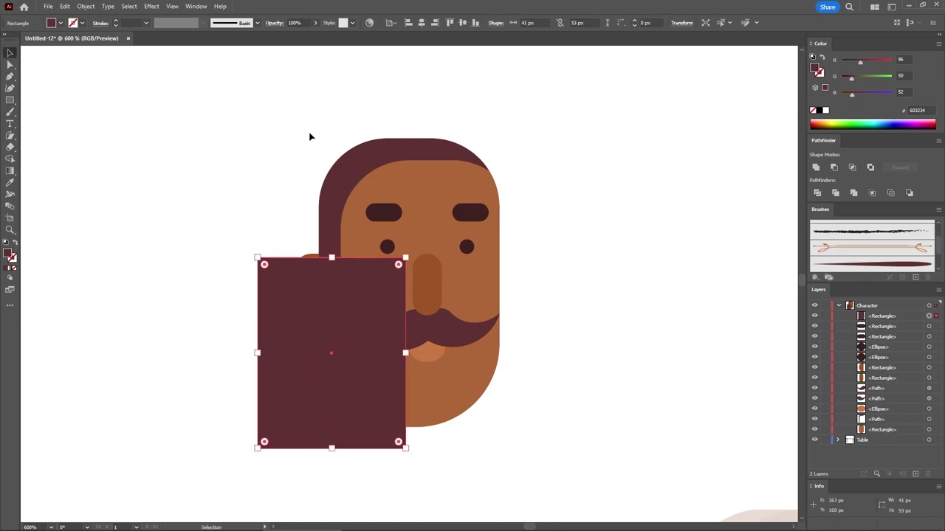
left_click(356, 161)
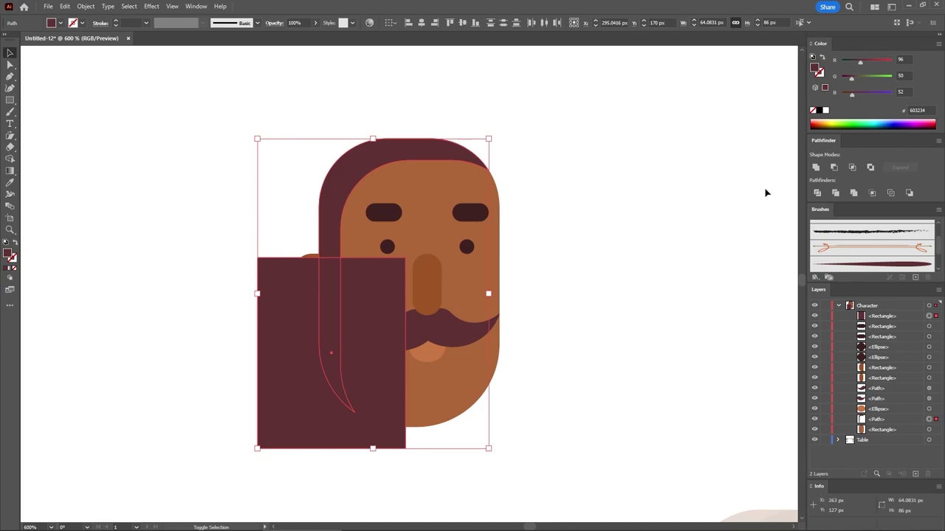
left_click(835, 171)
left_click(544, 250)
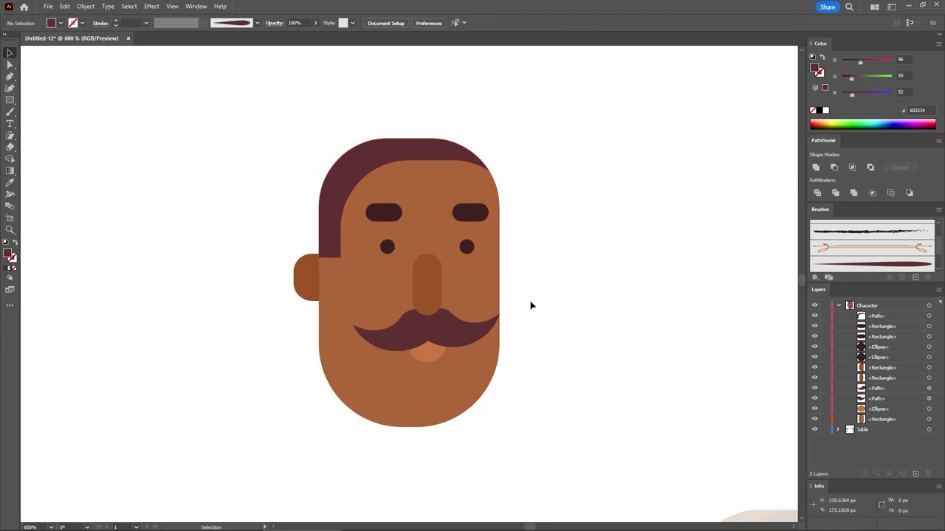
- Copy the head shape and paste two copies in place below the lip in the stacking order
left_click(486, 280)
key("a")
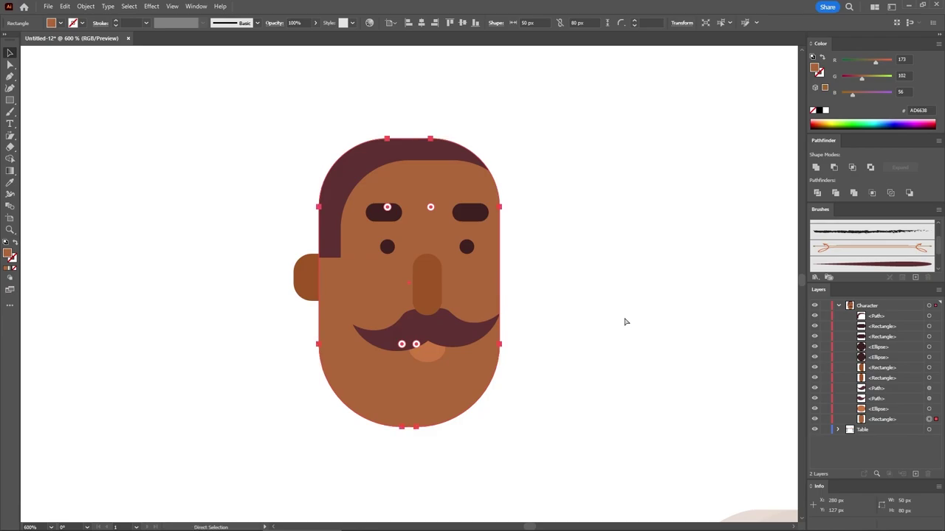
key("ctrl+c")
key("ctrl+f")
key("v")
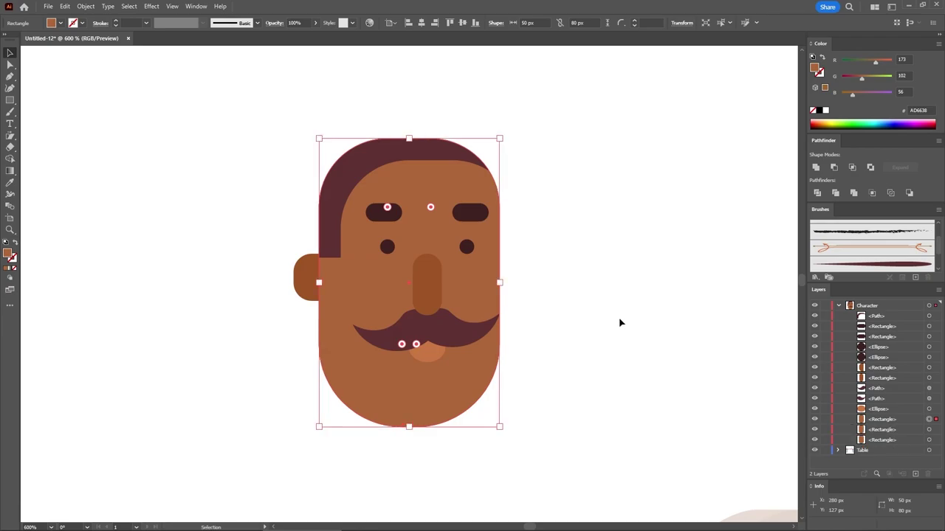
- Move the top head copy 6 px right and 24 px up, and subtract it from the other copy to form the beard
left_click(539, 341)
left_click(474, 301)
left_click_drag(471, 288, 484, 209)
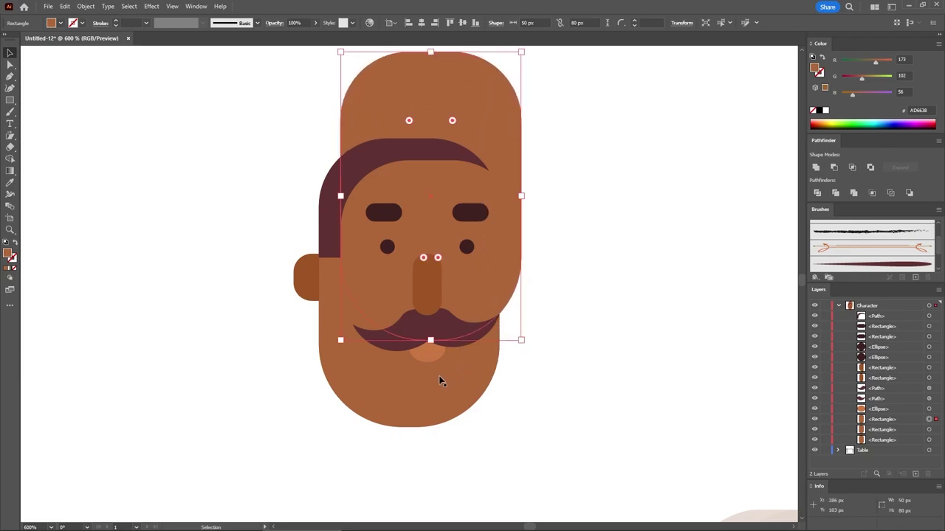
left_click(402, 389, "shift")
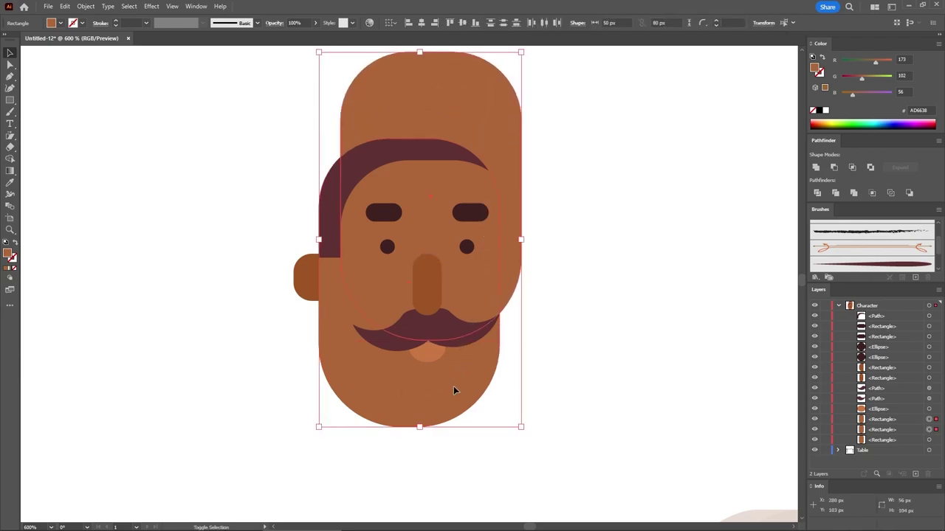
left_click(834, 168)
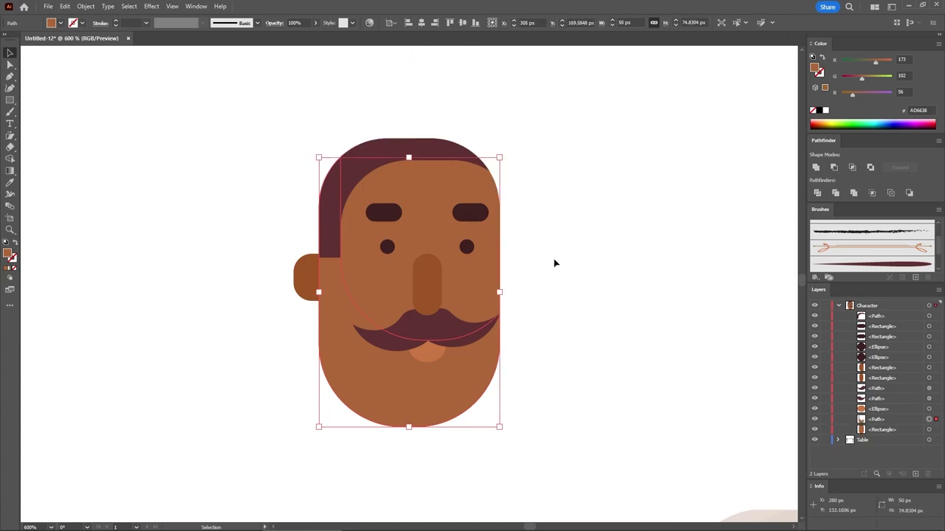
- Sample the eyebrow's dark brown with the Eyedropper as the beard's fill, and deselect the beard
left_click(10, 182)
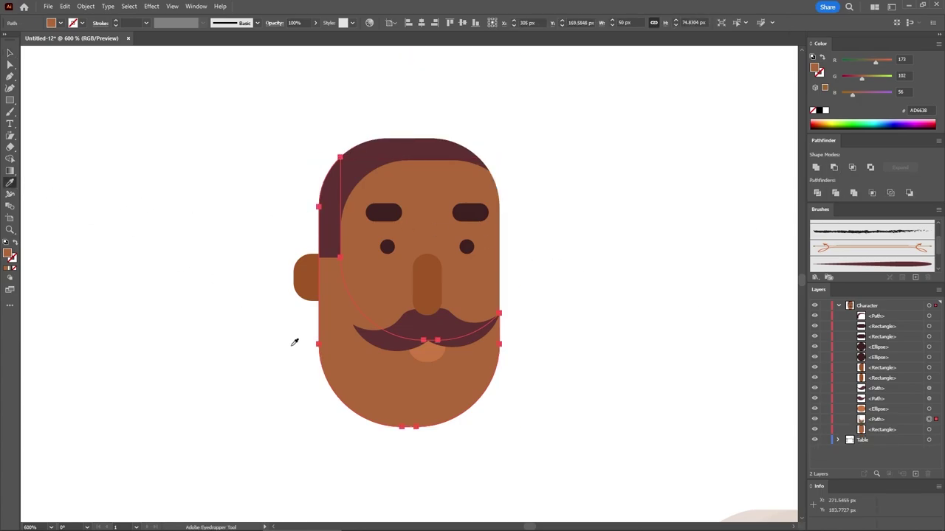
left_click(385, 209)
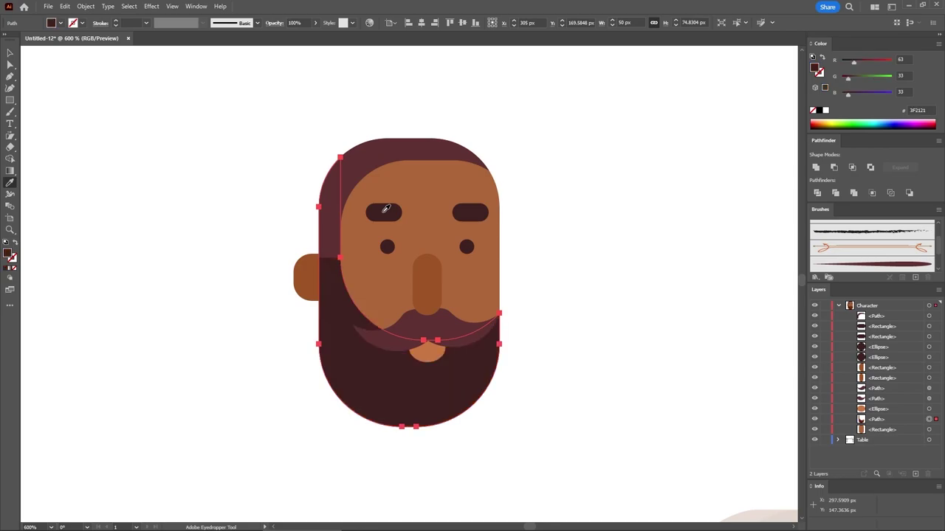
key("ctrl+shift+a")
- Create a 65 × 30 px rectangle and place it over the top of the head, aligned with the head's left edge
left_click(10, 99)
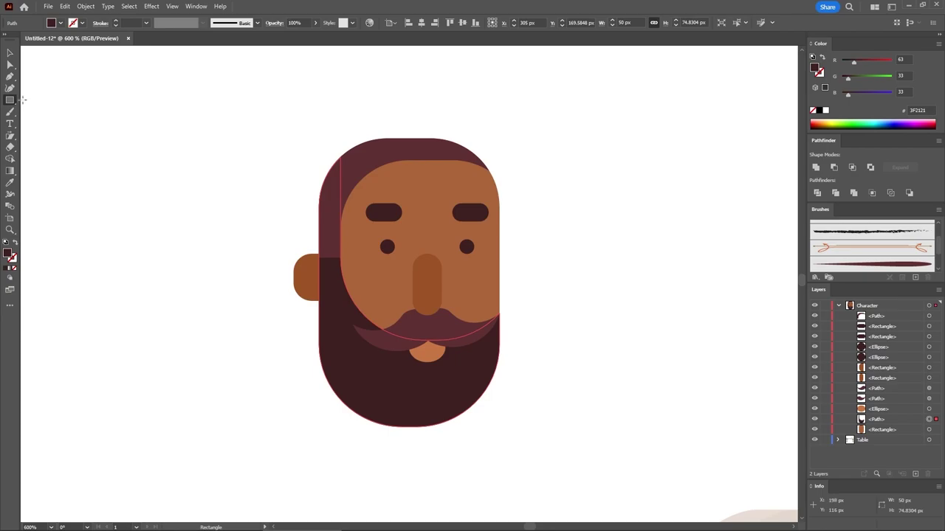
left_click(177, 189)
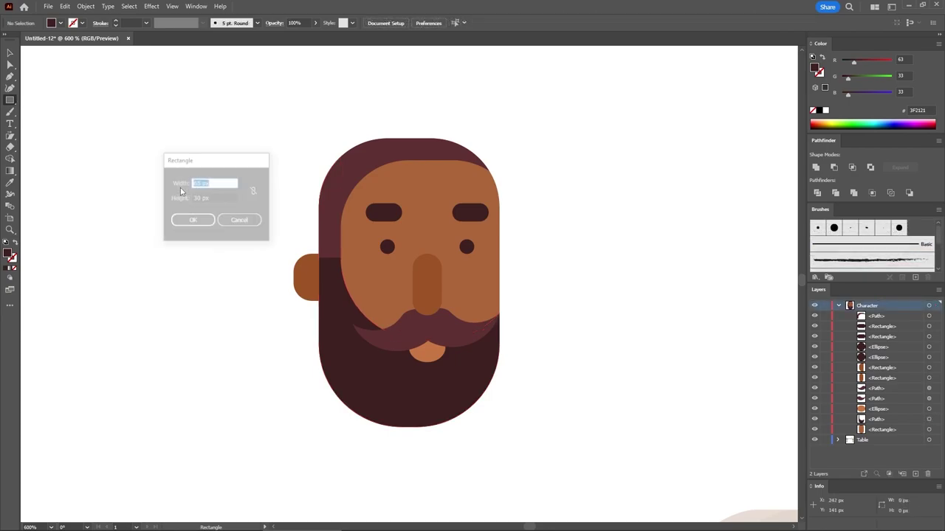
key("Tab")
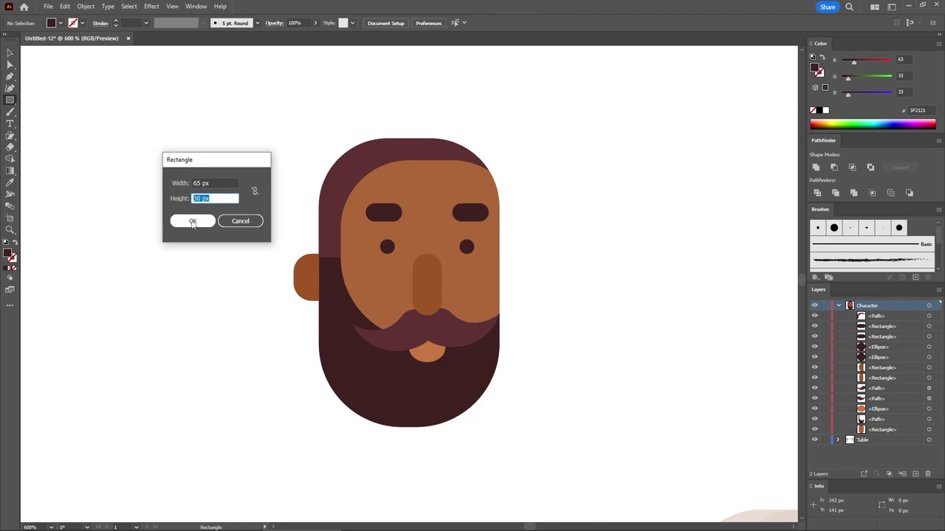
left_click(192, 222)
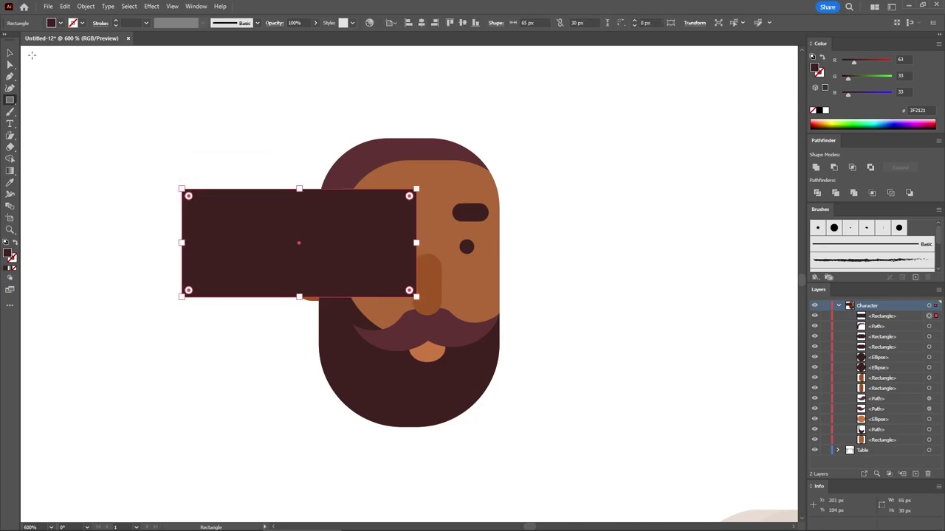
left_click(10, 52)
left_click_drag(259, 270, 395, 181)
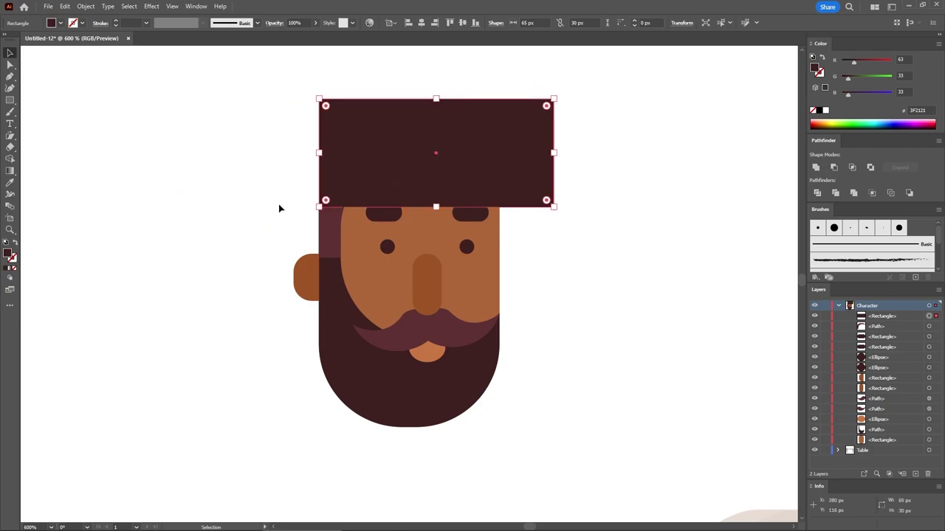
- Move both eyebrows and both eyes together straight down by about 4 px
left_click(377, 219)
left_click(467, 216, "shift")
left_click(467, 247, "shift")
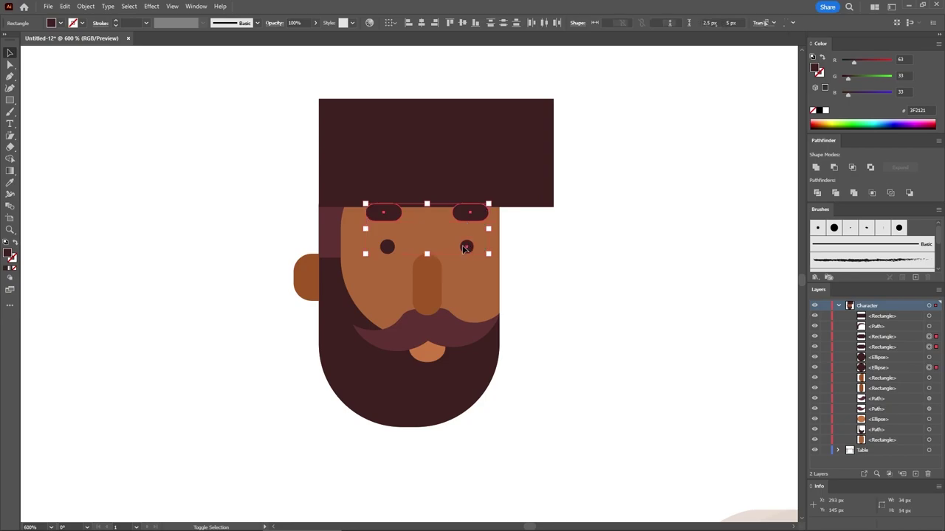
left_click(389, 248, "shift")
left_click_drag(384, 213, 386, 230)
left_click(310, 160)
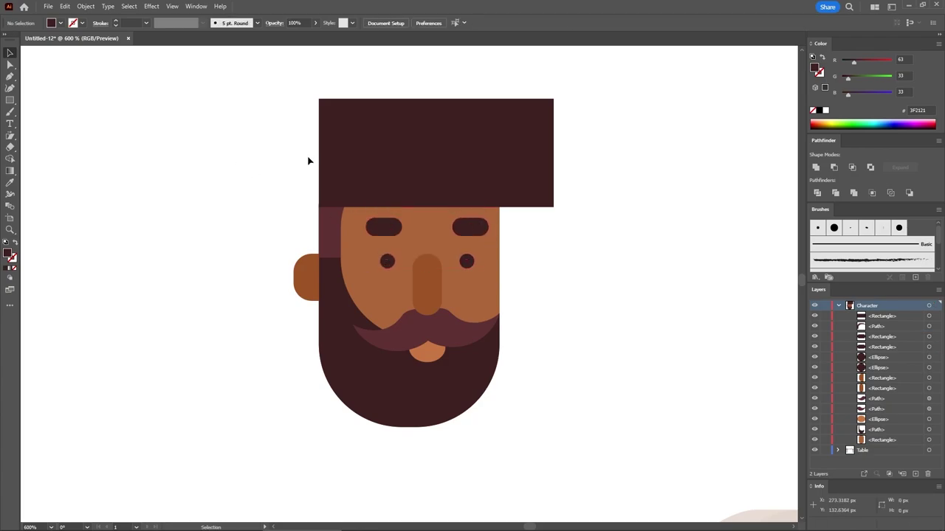
- Round the two right-hand corners of the rectangle on top of the head to 12 px
left_click(365, 149)
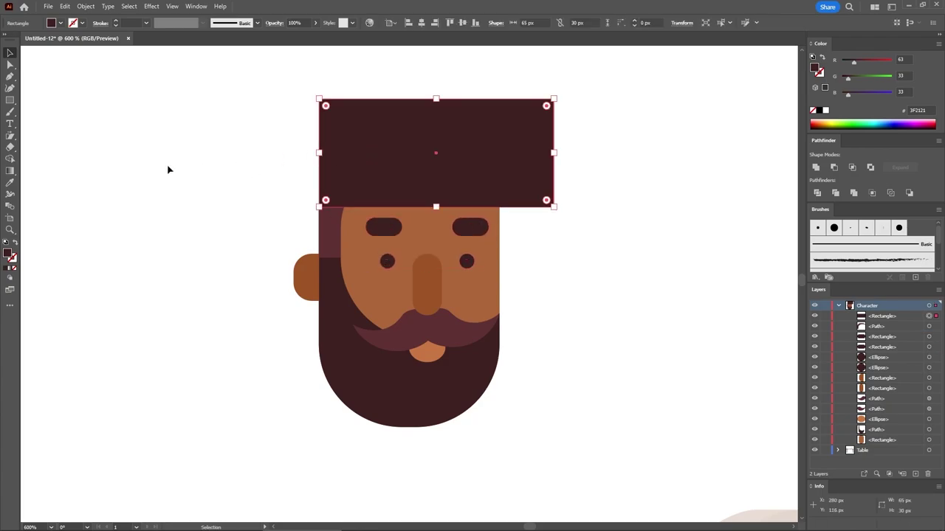
left_click(13, 67)
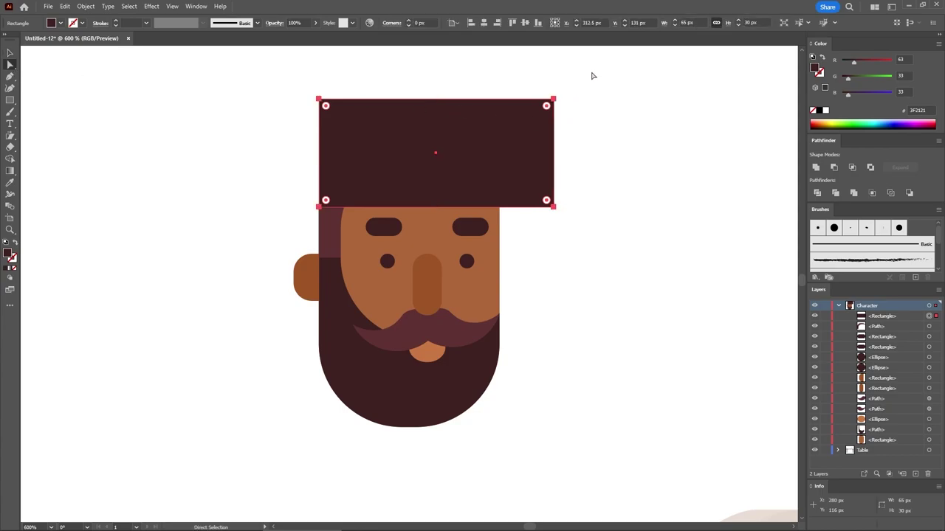
left_click_drag(591, 72, 552, 238)
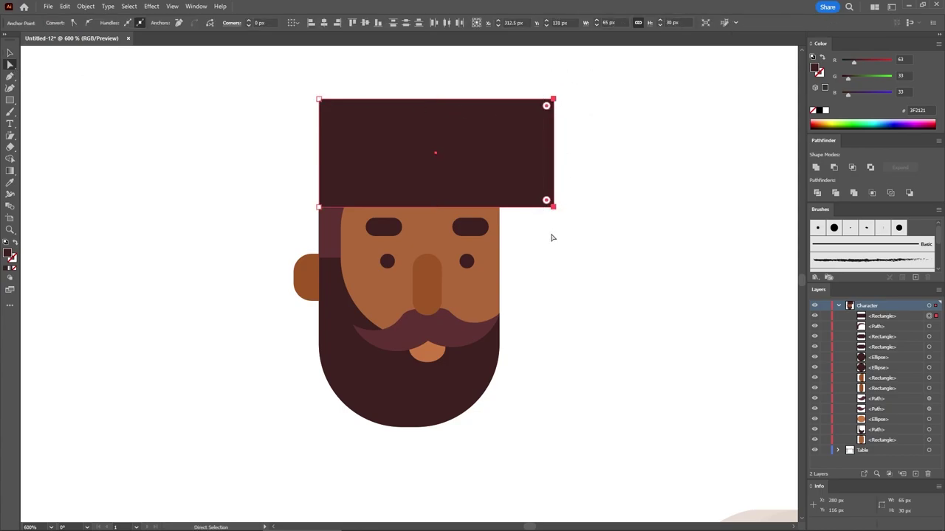
left_click(269, 22)
type("12")
key("Return")
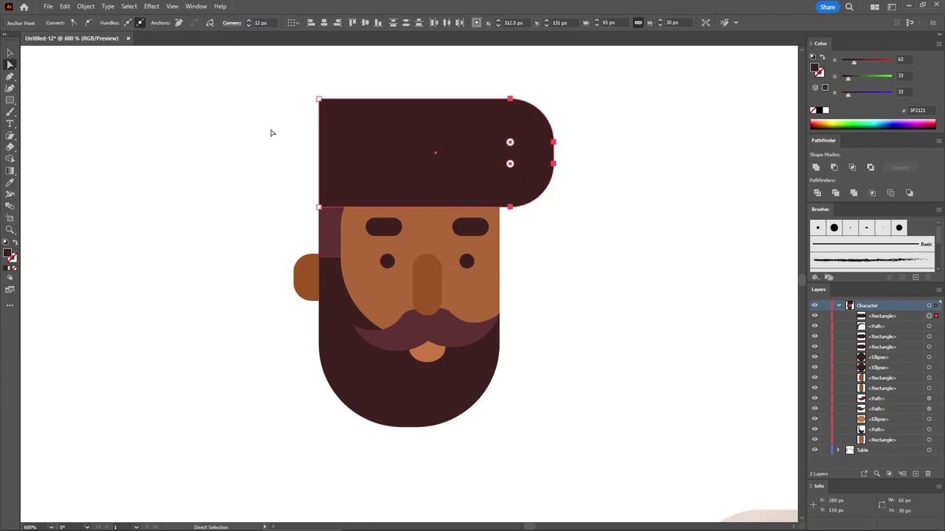
- Round the upper-left corner of the top hair shape to 25 px and deselect it
left_click(319, 99)
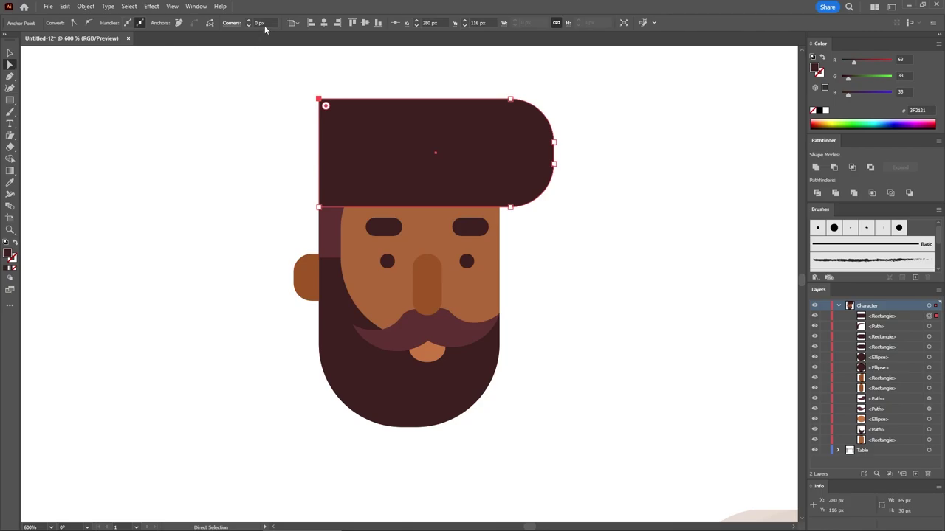
type("25")
key("Return")
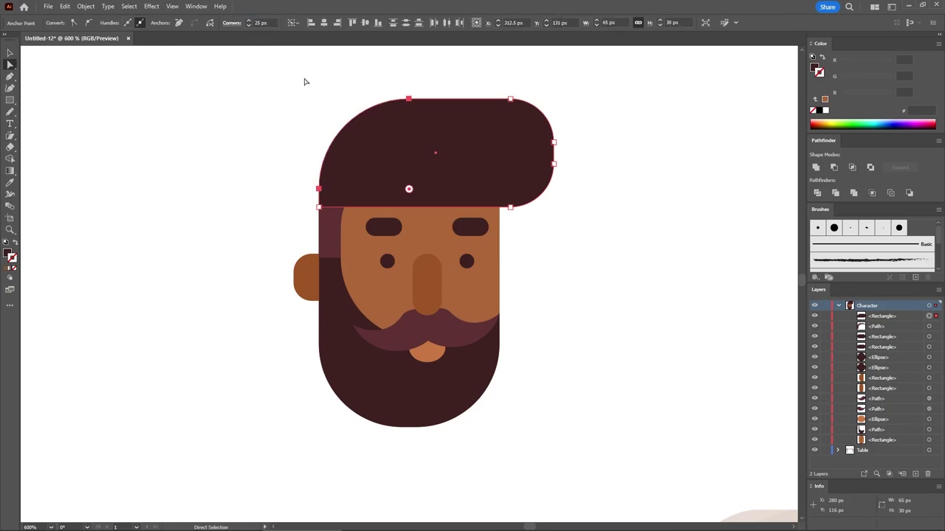
left_click(262, 130)
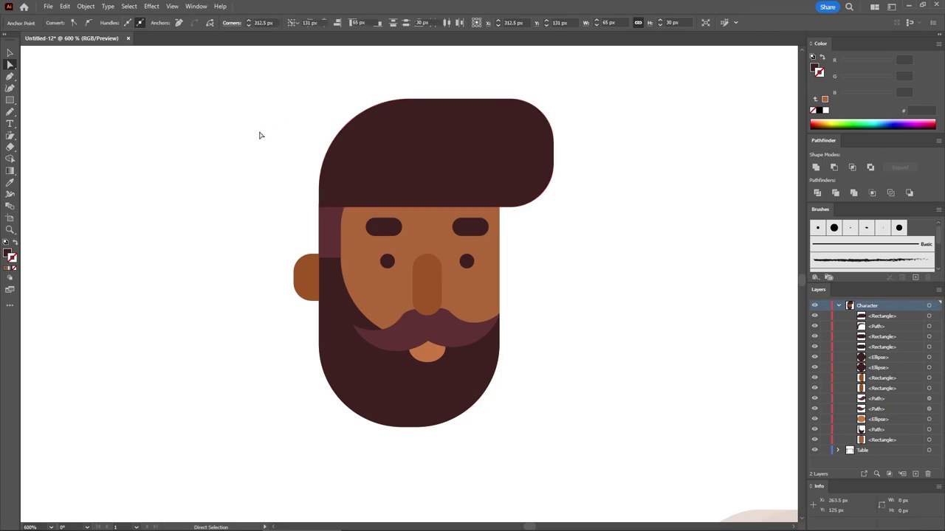
- Prepare the Pencil tool with no fill and a stroke colour of RGB 173, 102, 56
left_click(11, 112)
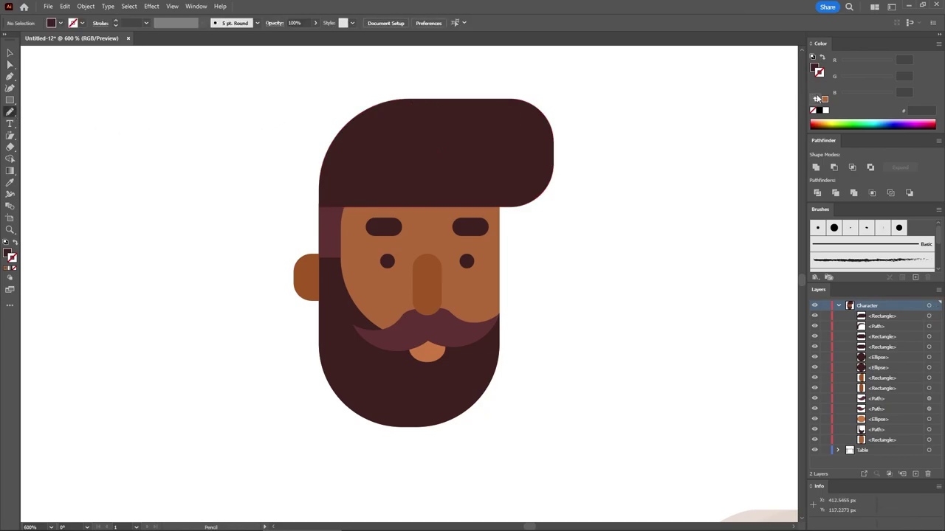
key("shift+x")
key("x")
left_click(907, 60)
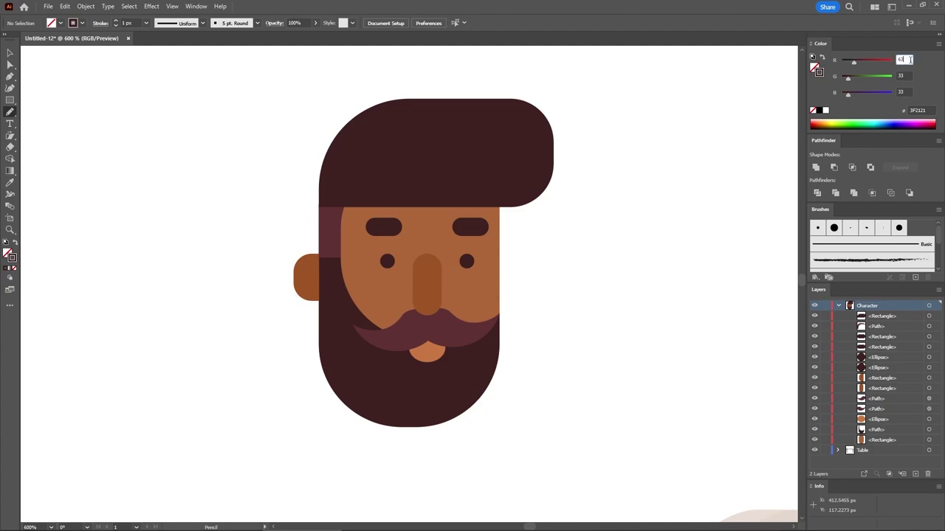
type("173")
key("Tab")
type("1")
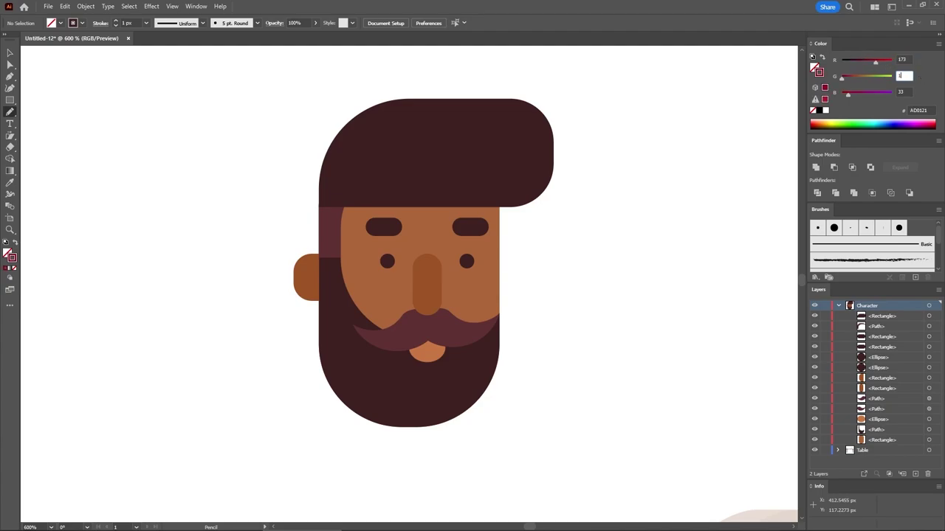
type("02")
key("Tab")
type("56")
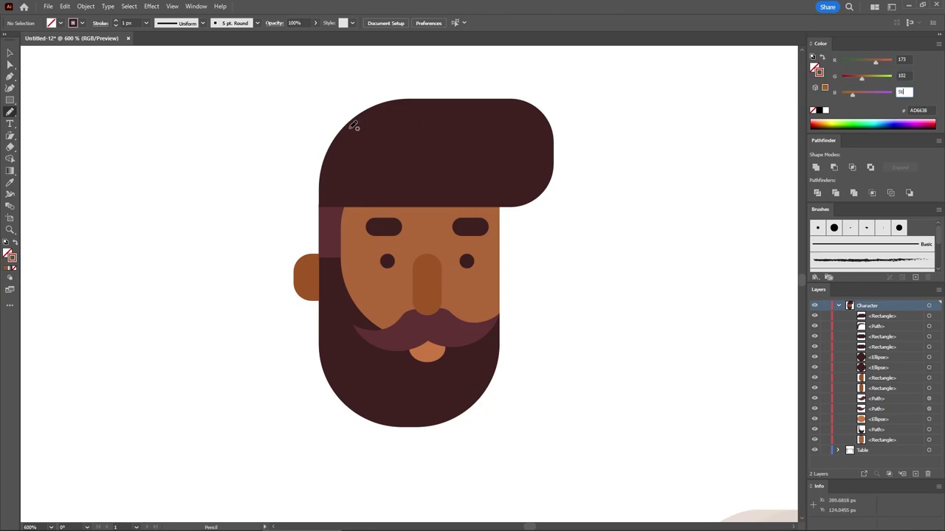
- Draw four flowing hair strands in RGB 173, 102, 56 across the top hair shape, running past its right edge
key("Return")
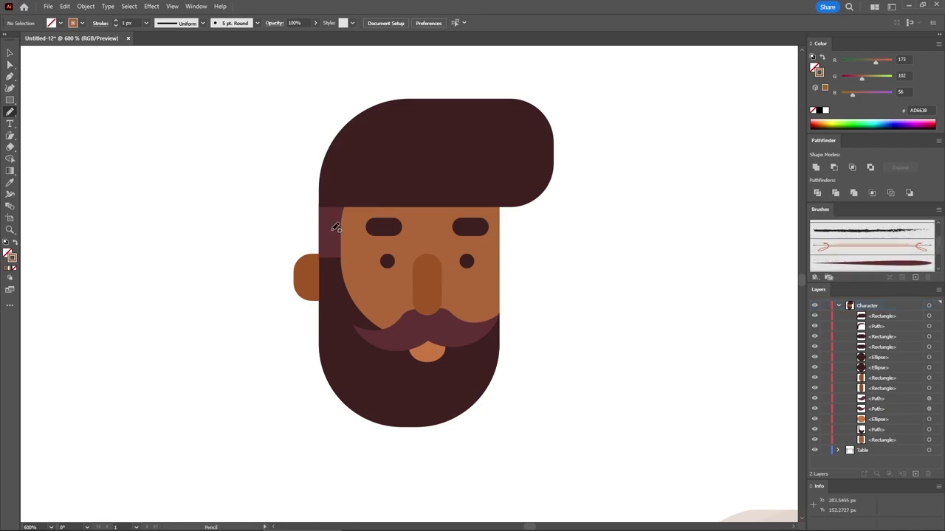
mouse_move(333, 229)
left_mouse_down()
mouse_move(344, 157)
mouse_move(428, 118)
mouse_move(601, 69)
left_mouse_up()
mouse_move(362, 207)
left_mouse_down()
mouse_move(443, 143)
mouse_move(618, 98)
left_mouse_up()
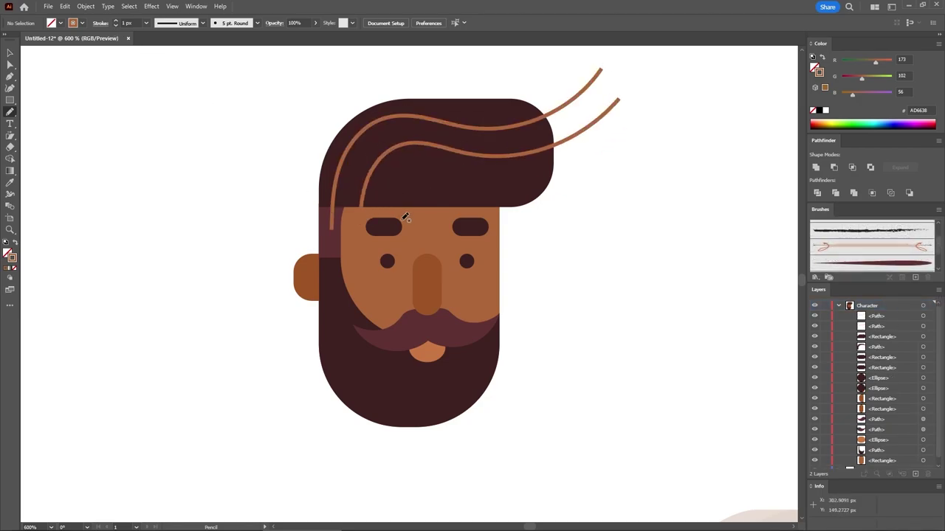
mouse_move(400, 208)
left_mouse_down()
mouse_move(431, 169)
mouse_move(614, 141)
left_mouse_up()
left_click_drag(429, 207, 613, 155)
- Draw five curved strands down through the beard, extending past its lower edge
mouse_move(334, 246)
left_mouse_down()
mouse_move(339, 359)
mouse_move(437, 476)
left_mouse_up()
mouse_move(357, 306)
left_mouse_down()
mouse_move(360, 380)
mouse_move(446, 473)
left_mouse_up()
mouse_move(420, 274)
left_mouse_down()
mouse_move(432, 317)
mouse_move(338, 448)
left_mouse_up()
mouse_move(459, 320)
left_mouse_down()
mouse_move(443, 361)
mouse_move(357, 452)
mouse_move(391, 462)
left_mouse_up()
- Group the five beard strands and select the four hair strands
key("v")
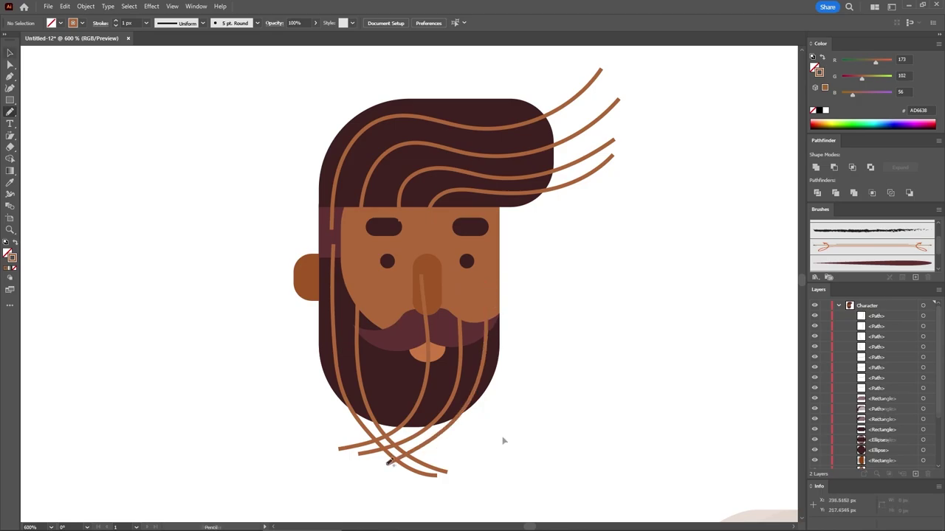
left_click_drag(464, 480, 325, 437)
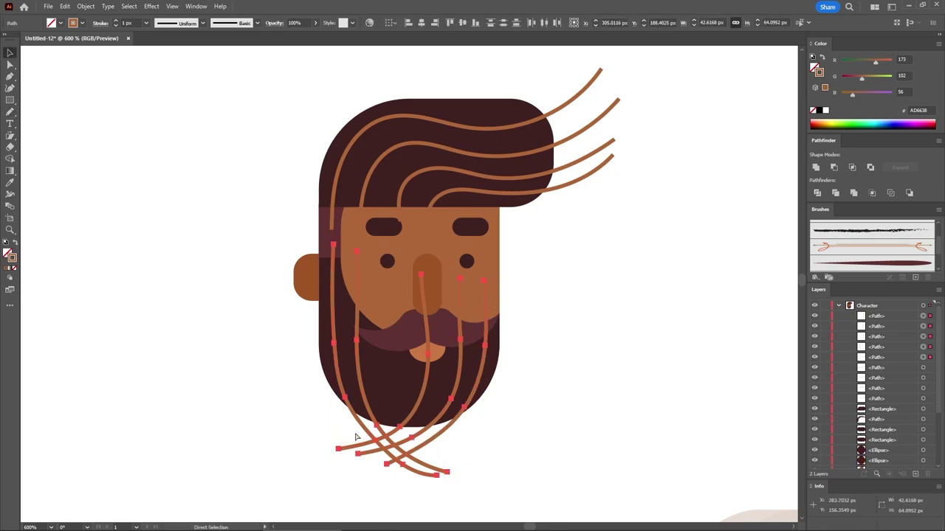
key("ctrl+g")
key("a")
left_click_drag(580, 71, 575, 223)
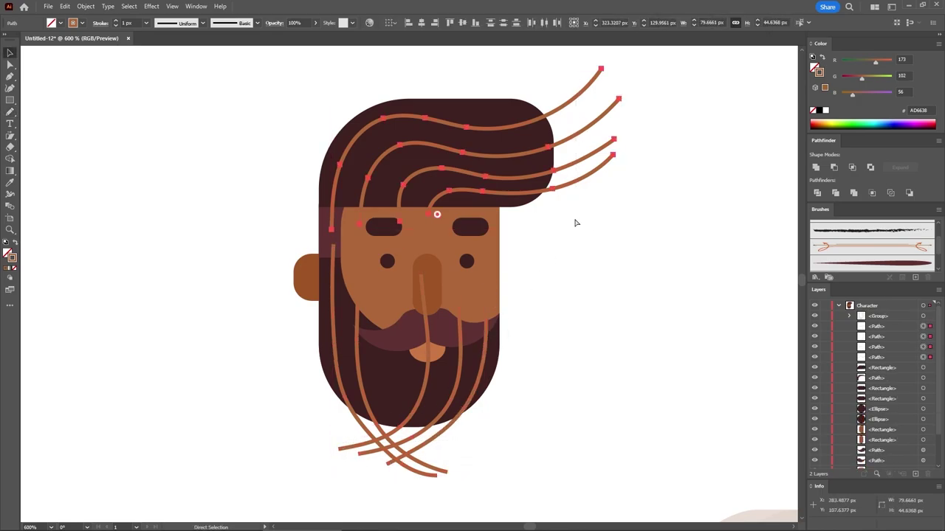
- Clip the strand groups inside the hair and beard shapes and set their opacity to 20%
key("v")
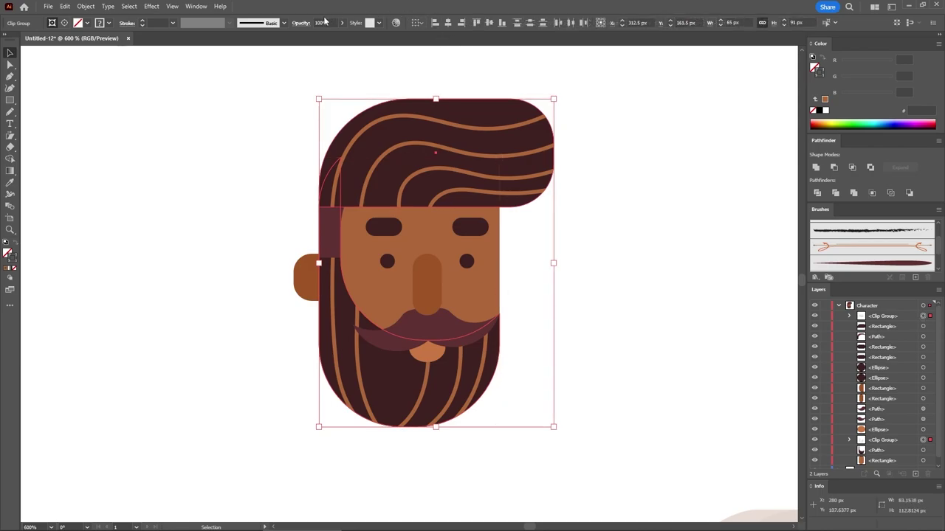
left_click(321, 22)
type("20")
key("Return")
left_click(591, 255)
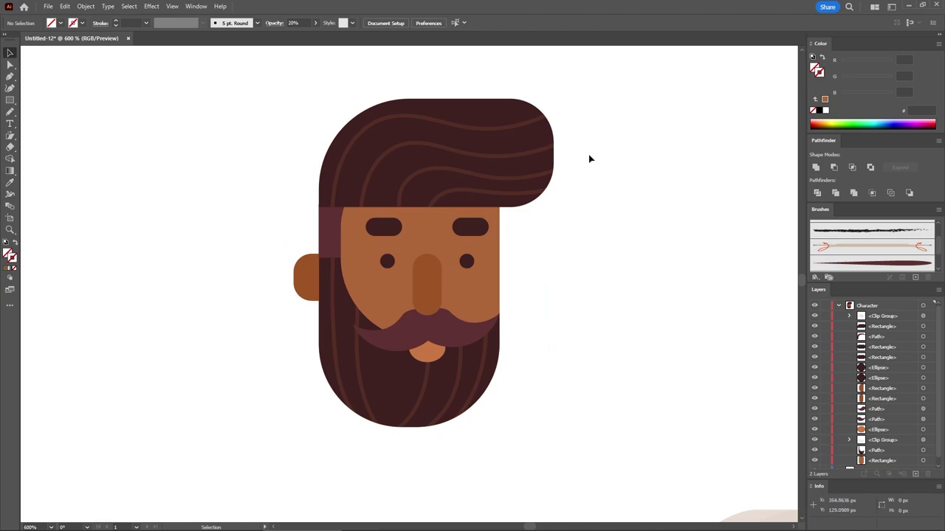
- Group all parts of the head and name the group Head
left_click_drag(612, 70, 214, 454)
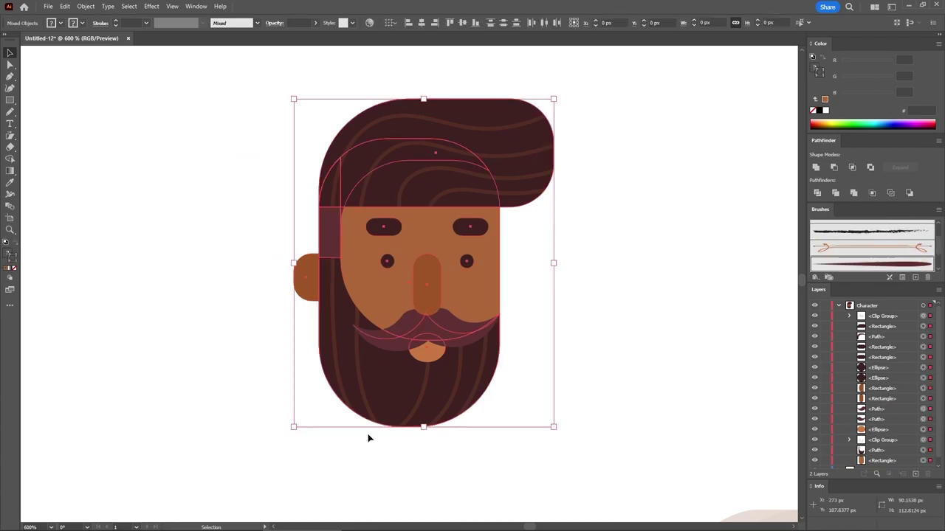
key("ctrl+g")
double_click(875, 315)
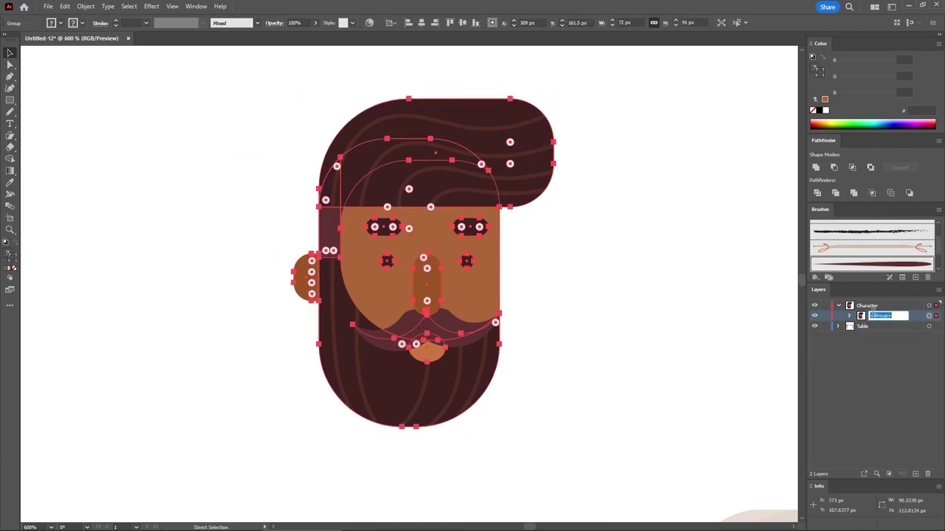
type("Head")
key("Return")
left_click(533, 320)
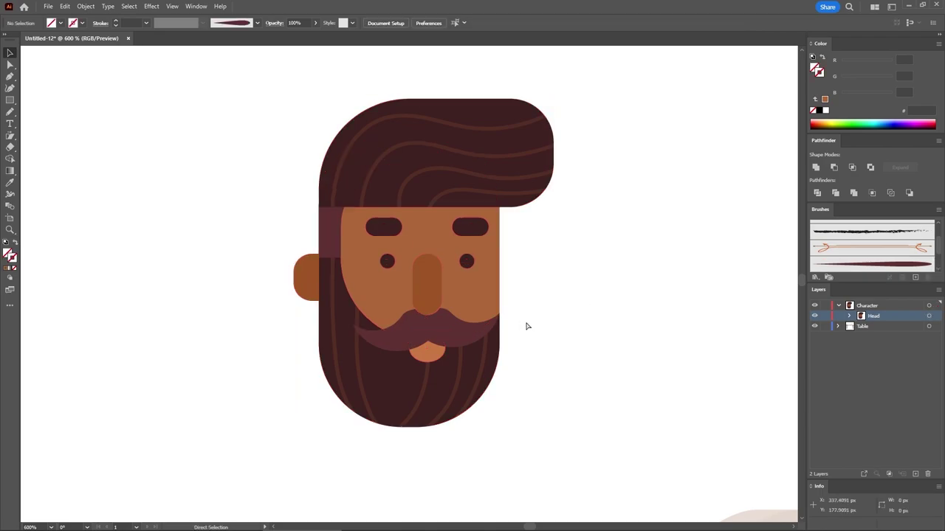
- Create a 70 by 135 px rectangle for the torso beside the stack of books, below the head
key("ctrl+0")
key("ctrl+equal")
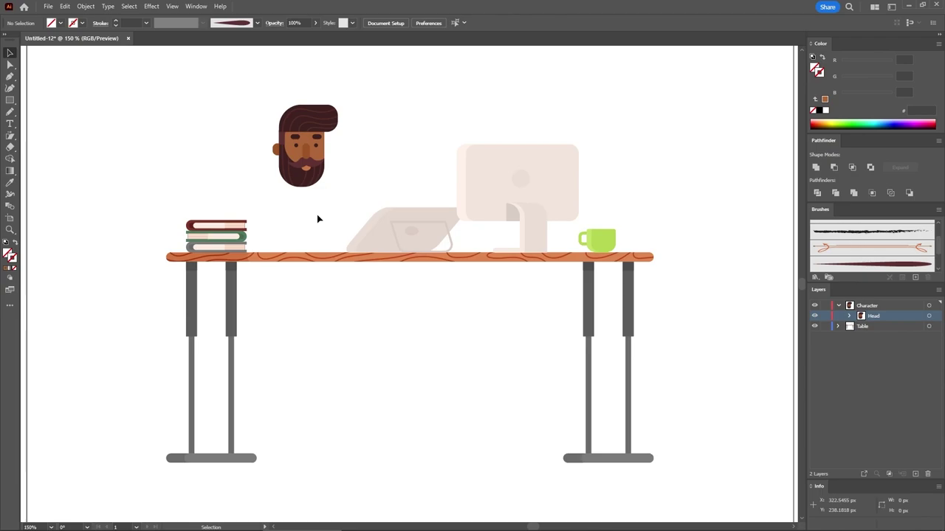
key("m")
left_click(209, 215)
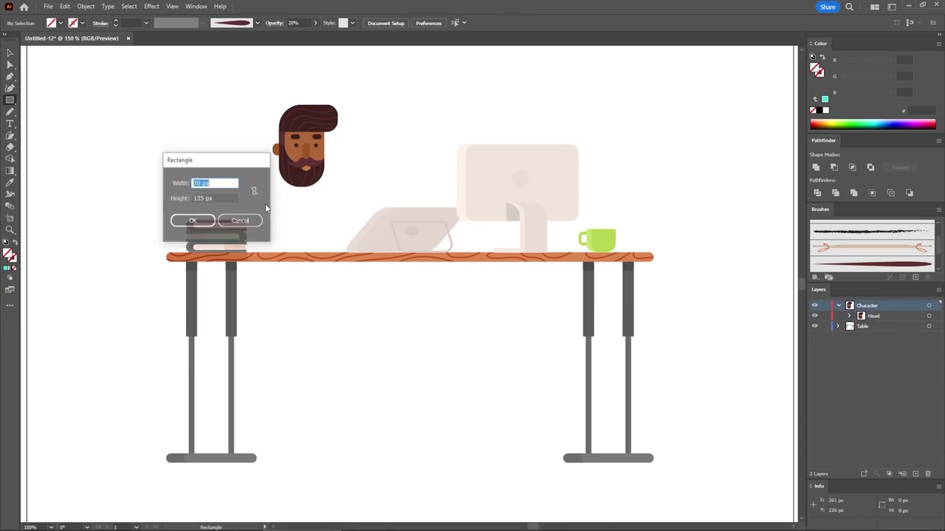
key("Tab")
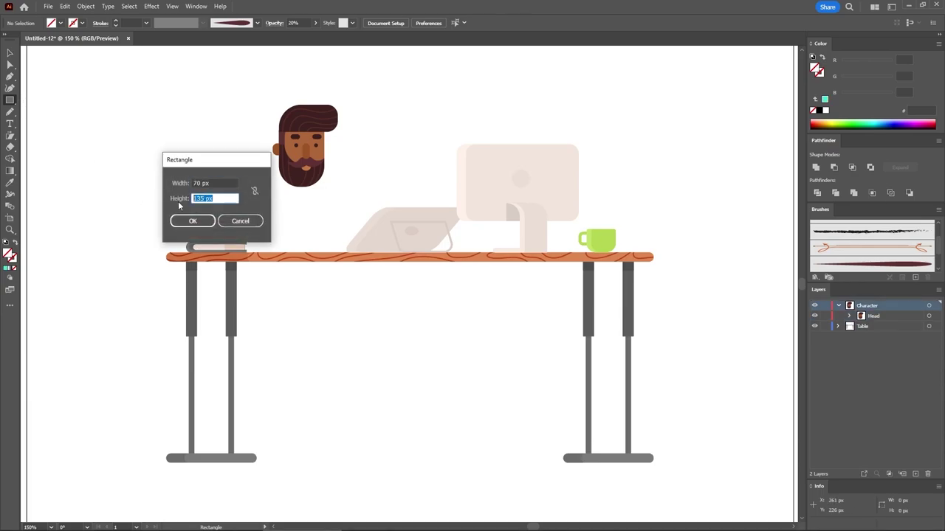
left_click(192, 221)
left_click(192, 221)
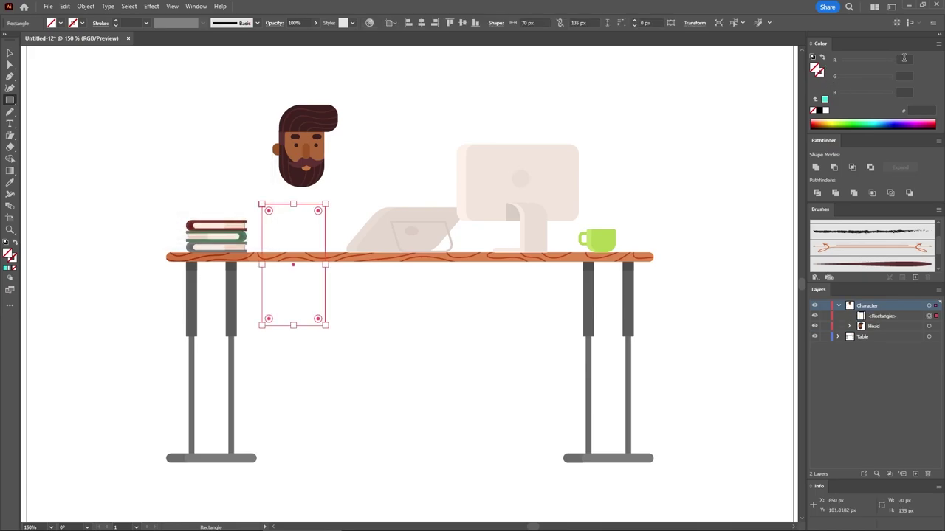
- Fill the torso rectangle with RGB 64, 92, 132
left_click(902, 58)
type("64")
key("Tab")
type("92")
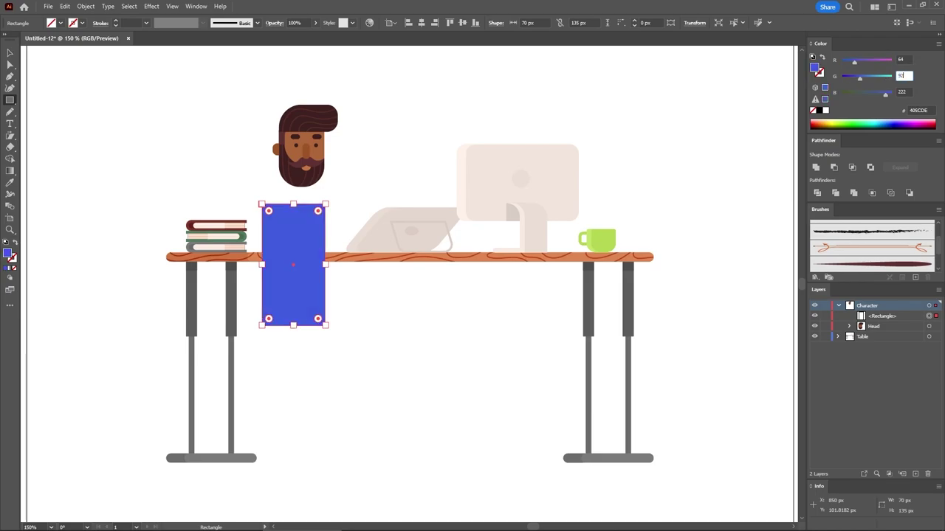
key("Tab")
type("132")
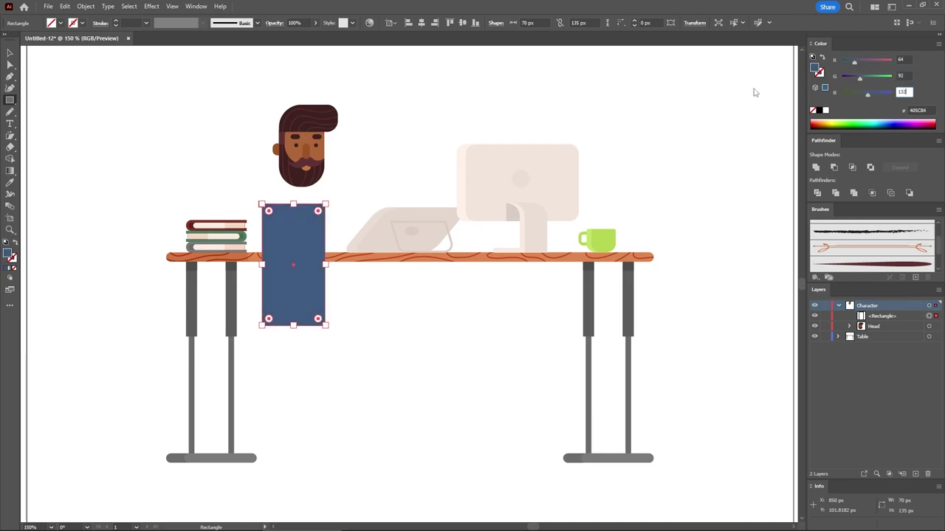
key("Return")
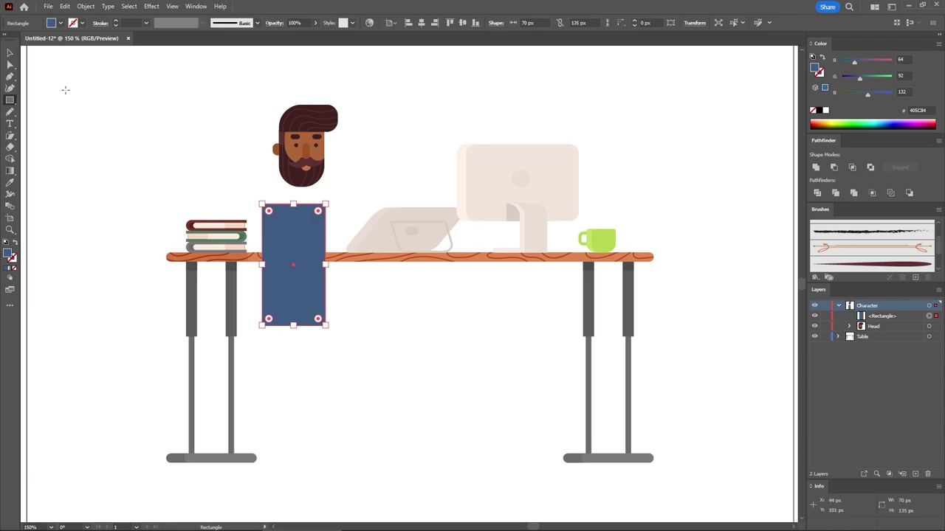
- Round all four corners of the torso rectangle to 20 px
key("a")
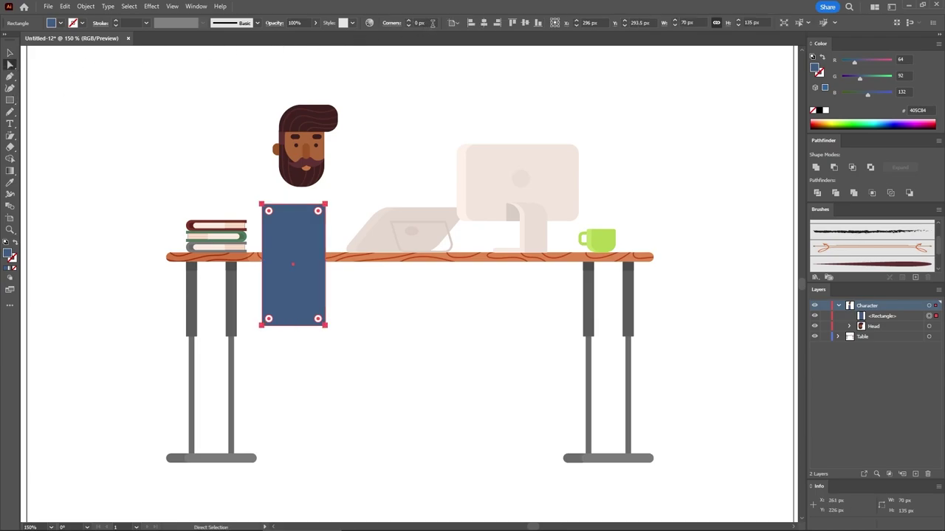
left_click(432, 23)
type("20")
key("Return")
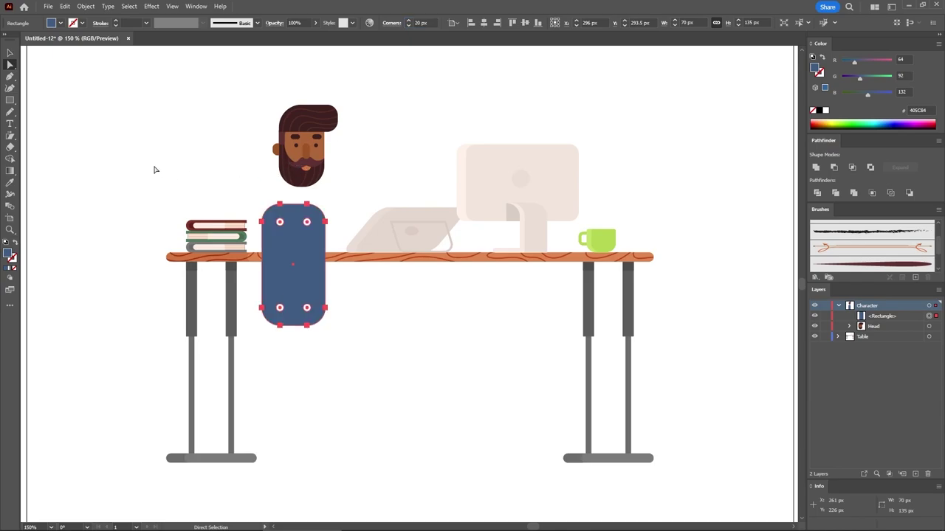
- Shear the torso shape by 20° along the horizontal axis
double_click(10, 136)
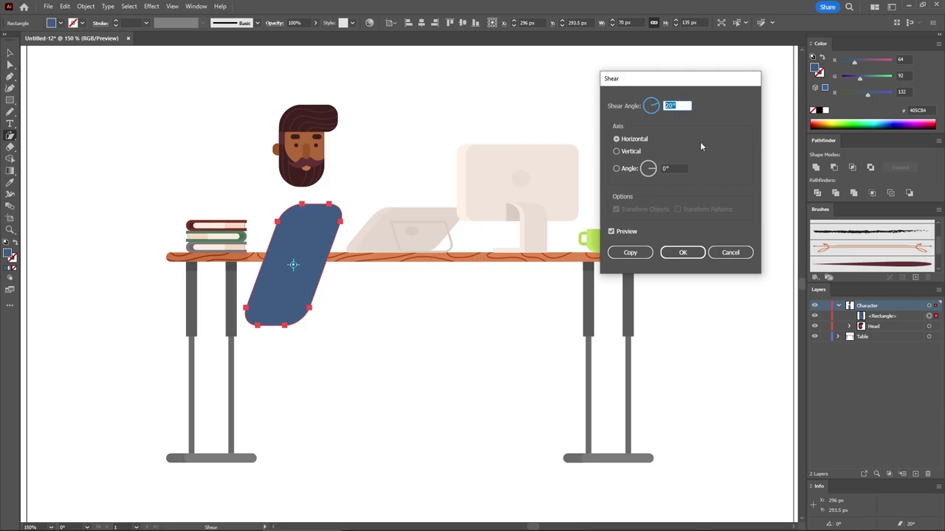
left_click(683, 252)
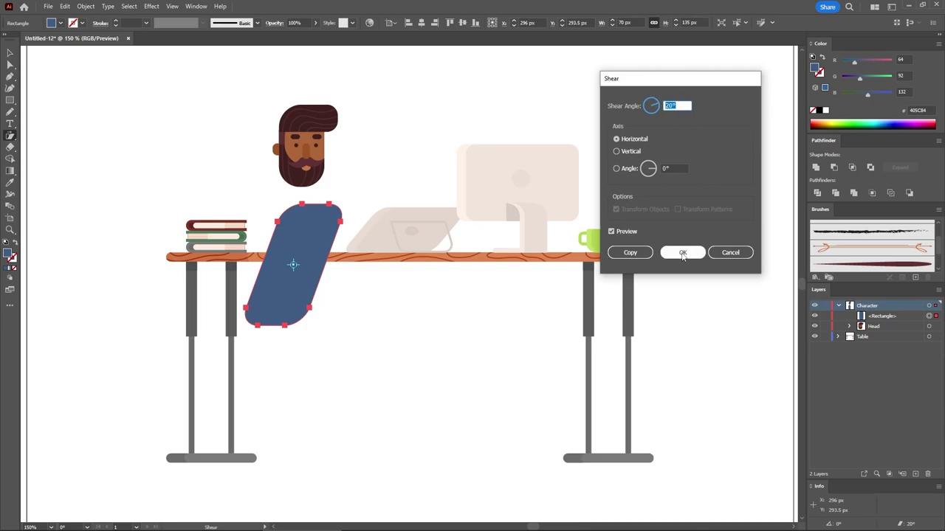
key("v")
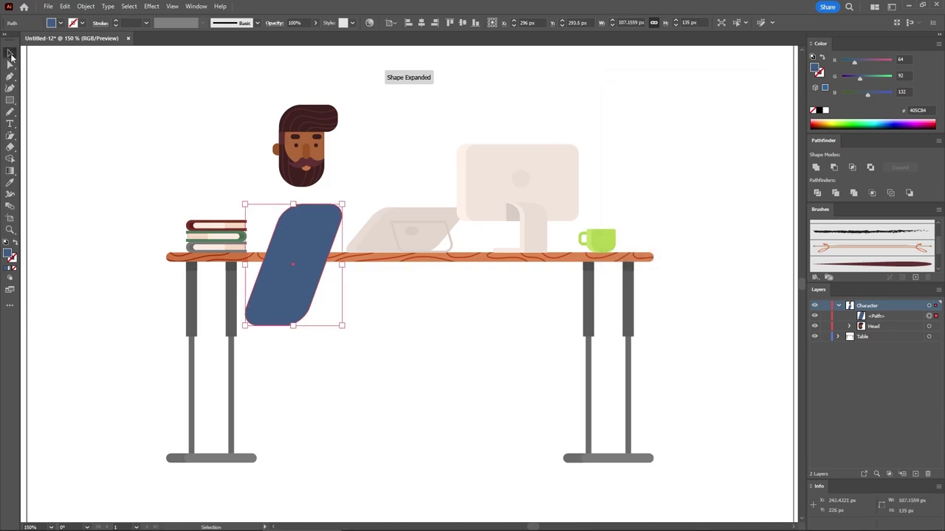
- Move the torso about 25 px left and 30 px up to overlap the beard, and stack it behind the Head group
left_click(275, 150)
key("a")
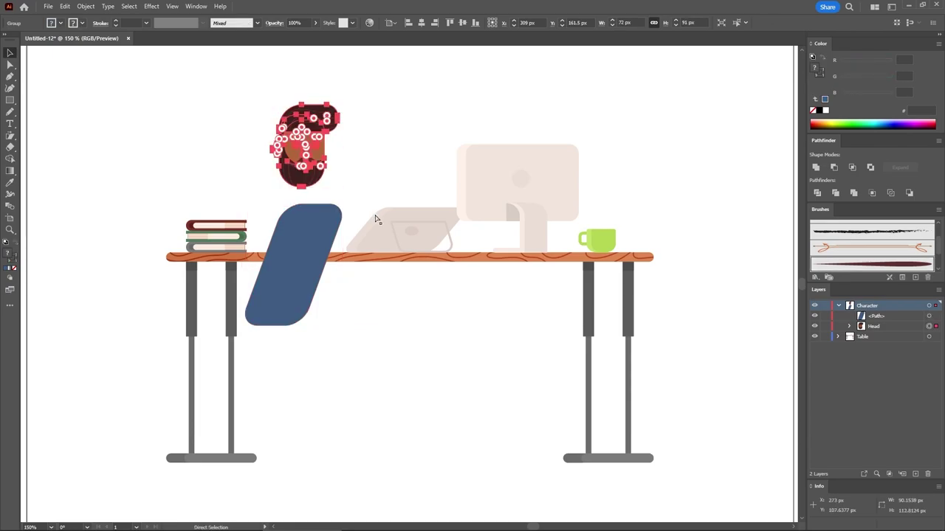
key("ctrl+=")
key("ctrl+=")
key("ctrl+=")
key("v")
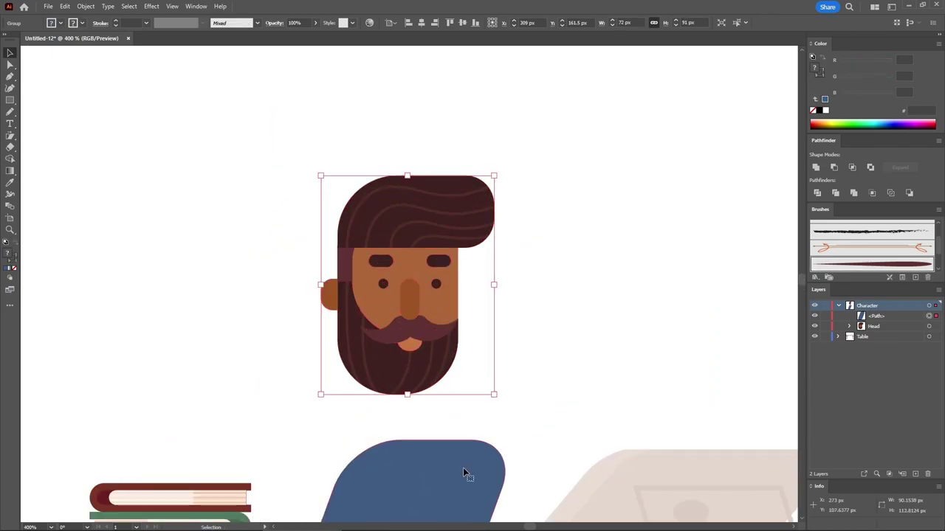
left_click_drag(463, 468, 390, 397)
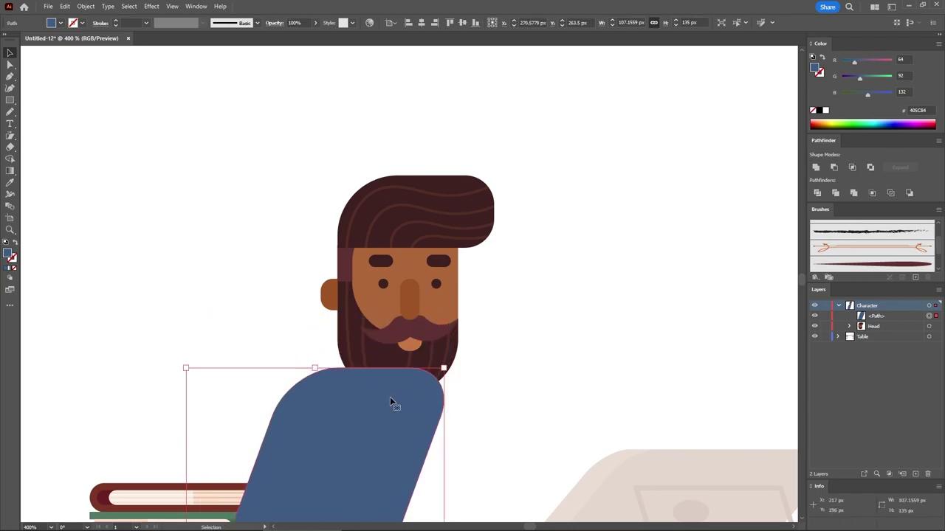
key("ctrl+minus")
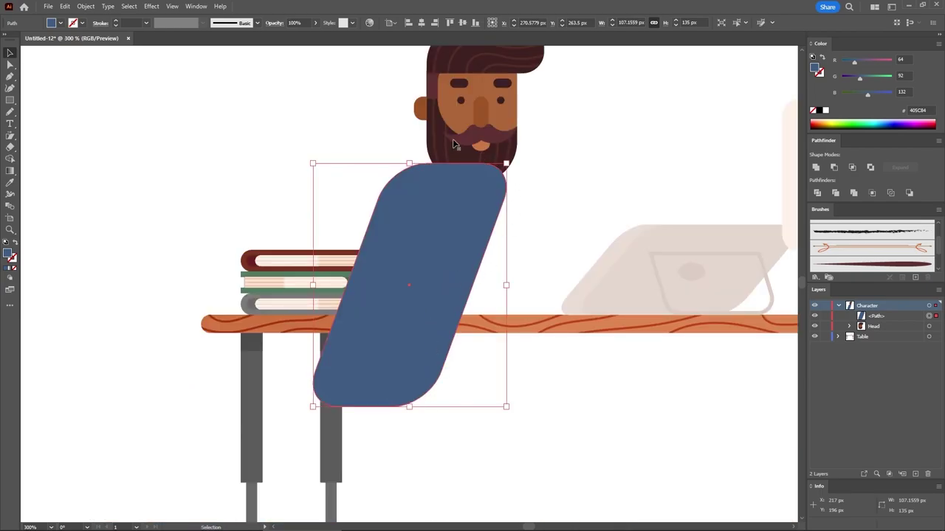
mouse_move(876, 319)
left_mouse_down()
mouse_move(886, 332)
mouse_move(872, 335)
left_mouse_up()
left_click(571, 414)
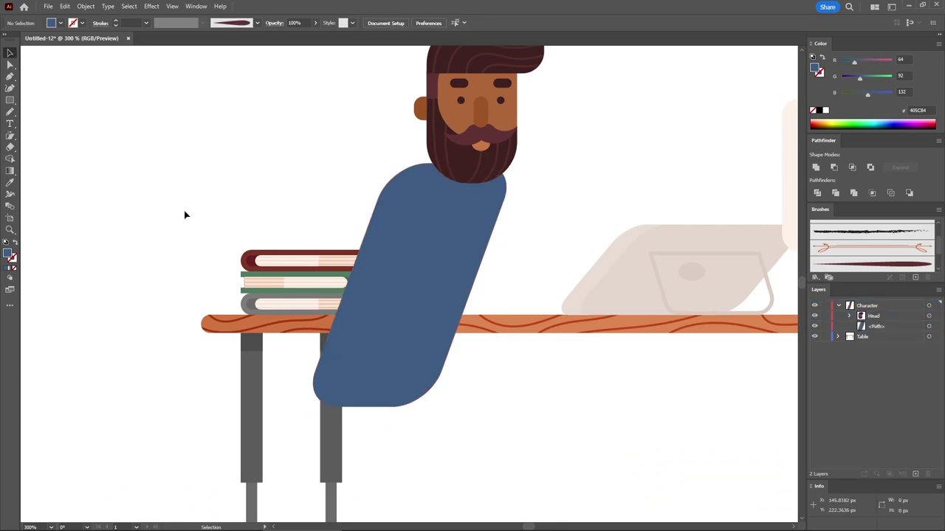
- Create a 30 by 30 px square in the empty area above the books
left_click(14, 102)
left_click(195, 167)
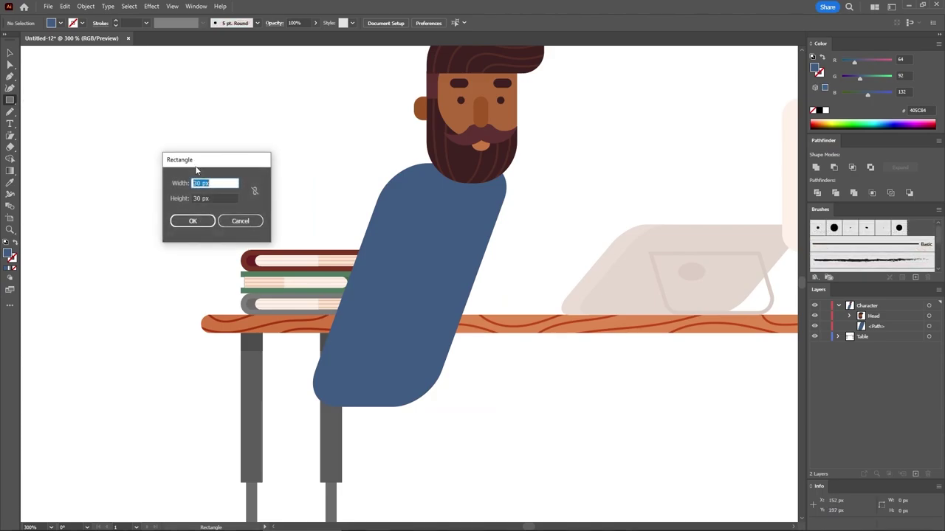
left_click(193, 221)
- Fill the small square with RGB 238, 95, 99
left_click(901, 59)
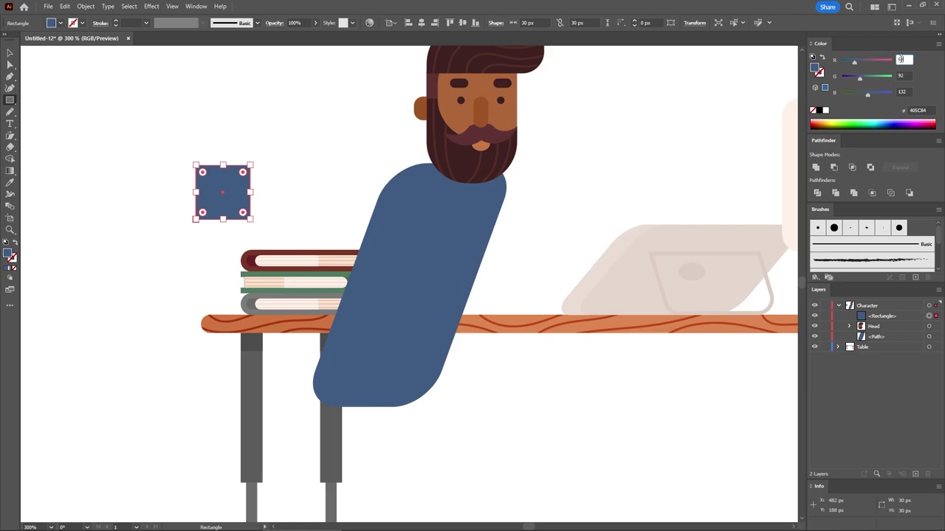
type("238")
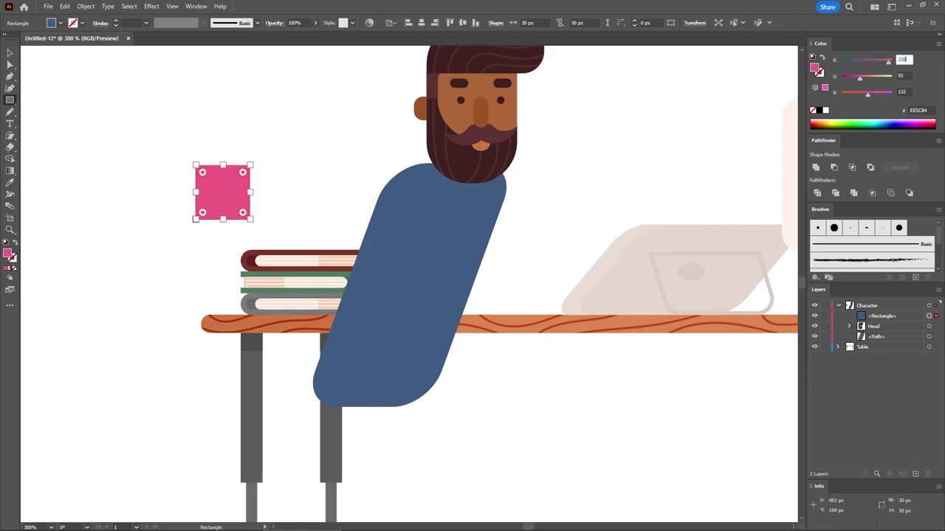
key("Tab")
type("95")
key("Tab")
type("99")
key("Return")
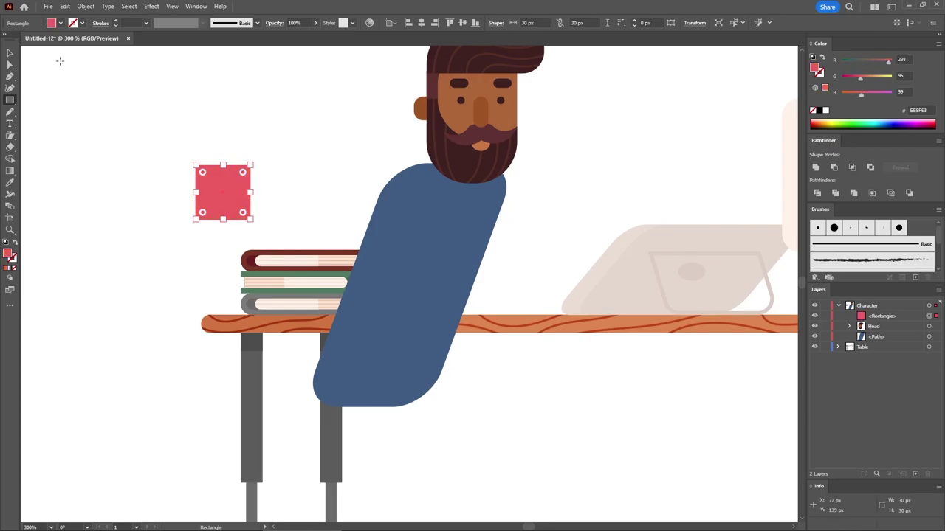
- Round the two bottom corners of the red square to 15 px and select the whole shape
key("a")
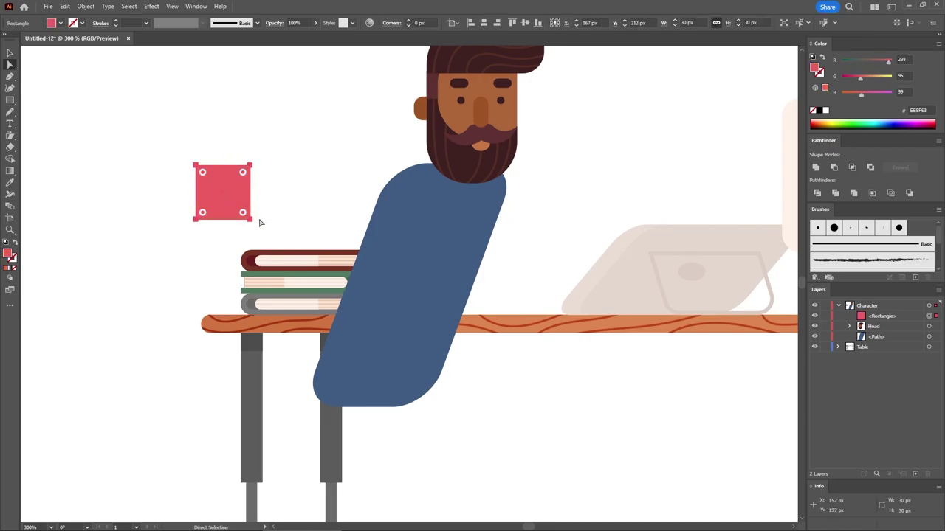
left_click_drag(273, 234, 171, 216)
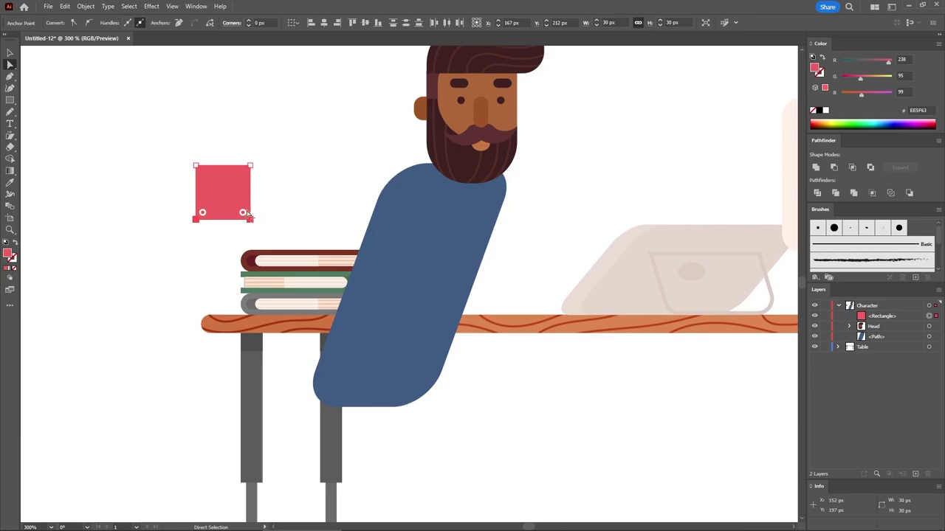
left_click(259, 22)
type("15")
key("Return")
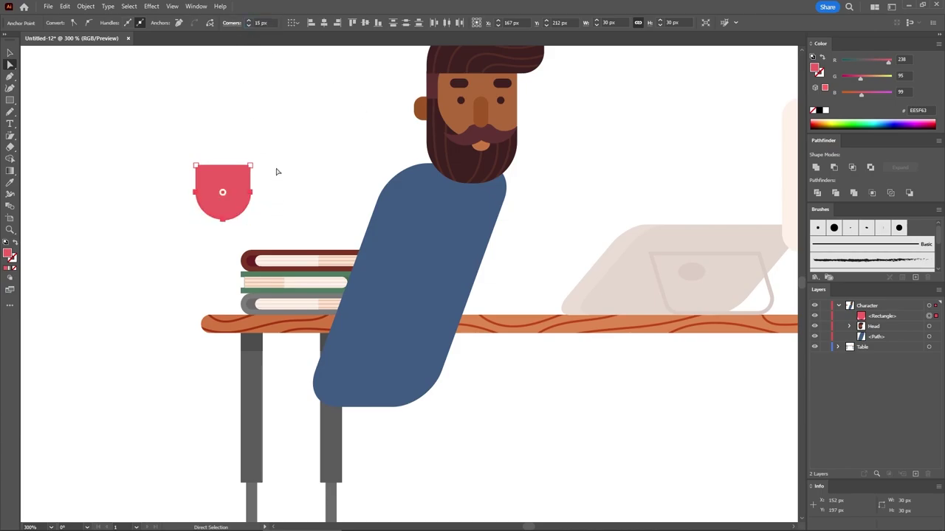
left_click(229, 184)
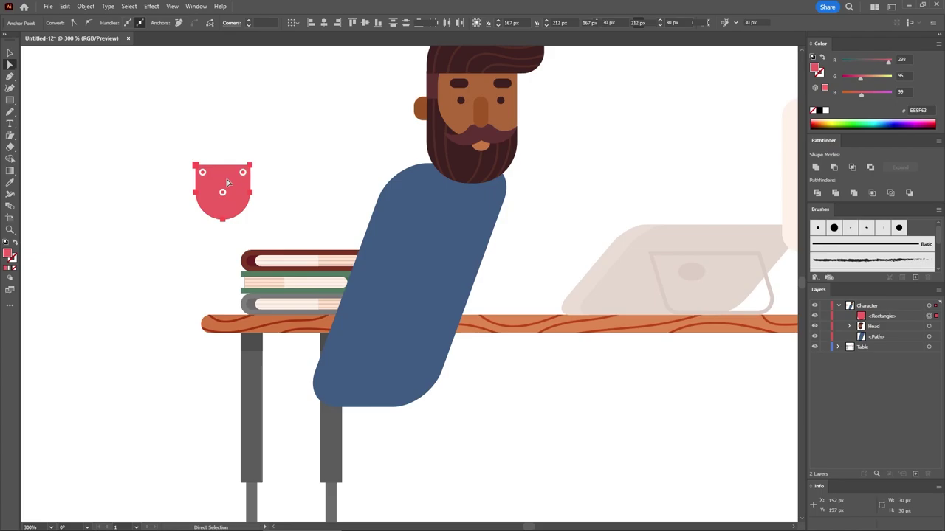
- Offset the red shape's path by -5 px and fill the inner copy with the brown sampled from the face, RGB 157, 85, 37
left_click(87, 7)
mouse_move(111, 251)
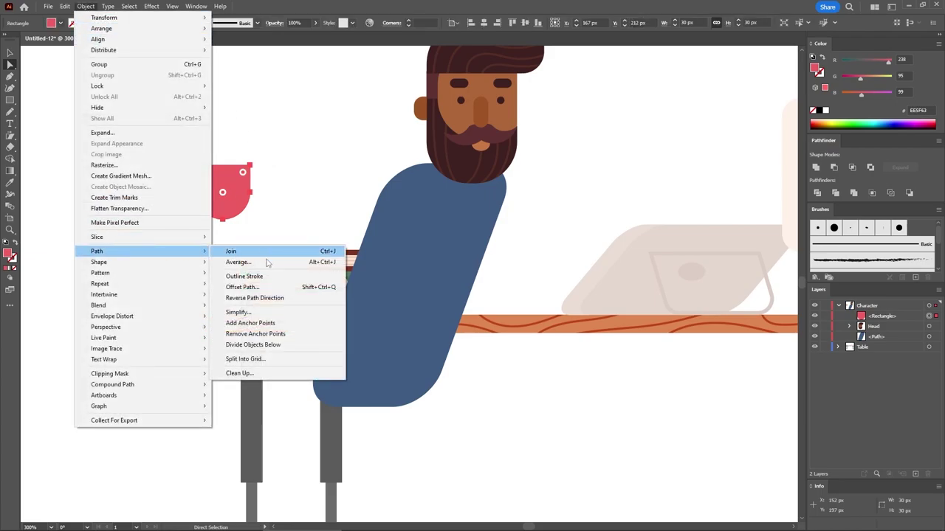
left_click(251, 287)
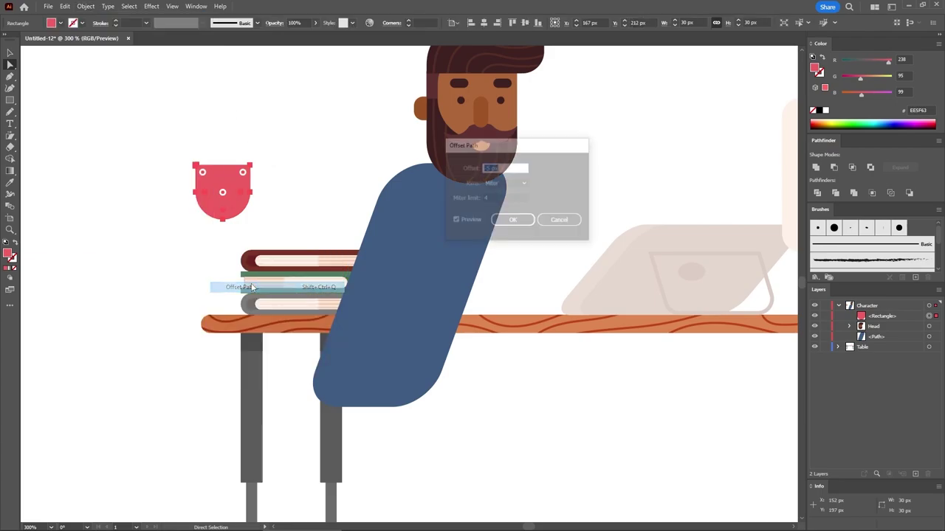
left_click(513, 222)
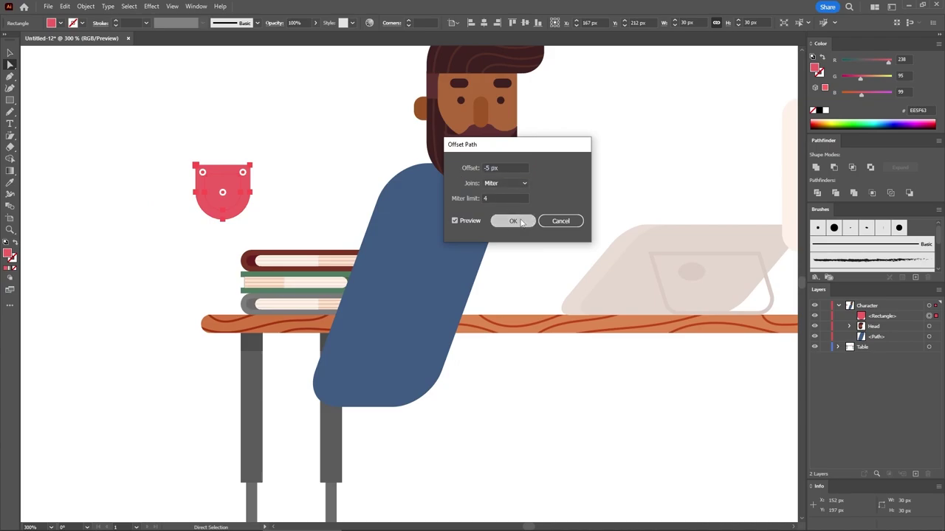
left_click(15, 184)
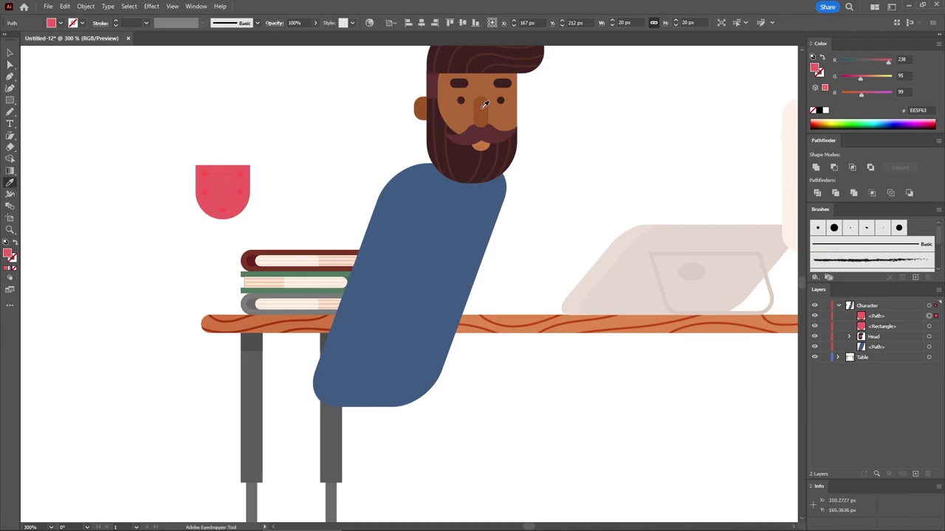
left_click(455, 110)
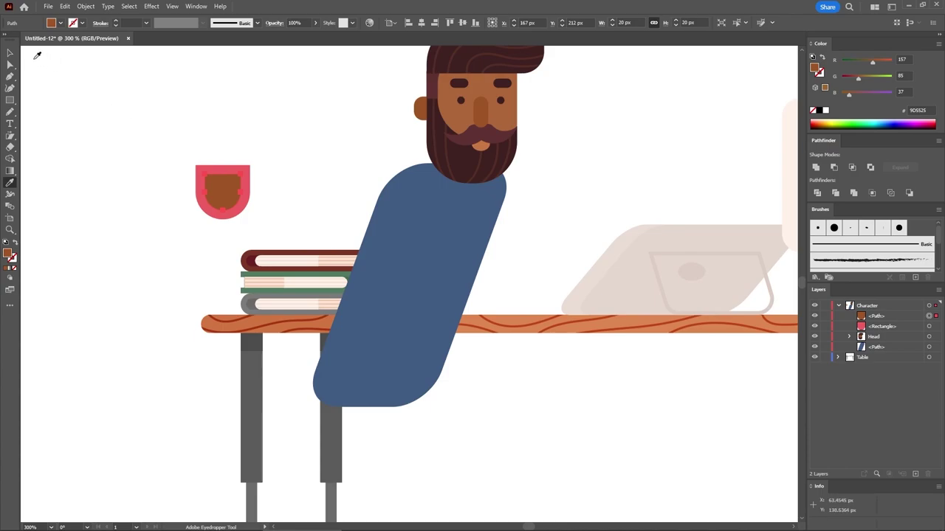
- Move the red and brown shapes together onto the beard's lower edge as collar and neck, and stack both behind the Head group
left_click(11, 54)
left_click_drag(220, 195, 472, 176)
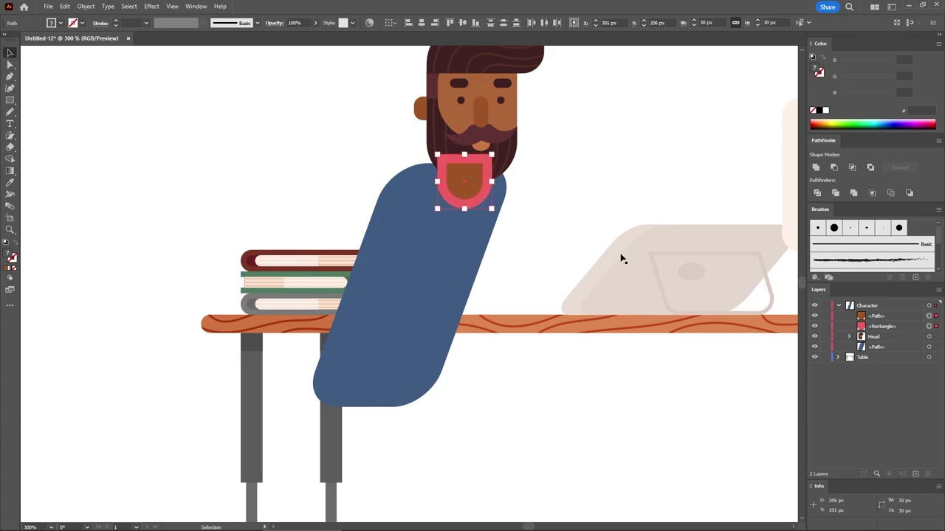
left_click(875, 326)
left_click(886, 316, "shift")
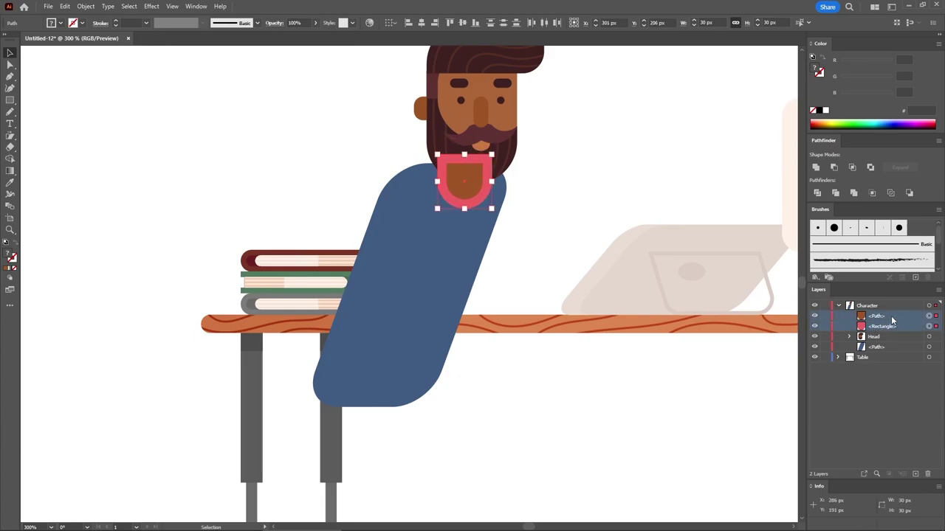
left_click_drag(889, 320, 889, 337)
left_click(319, 177)
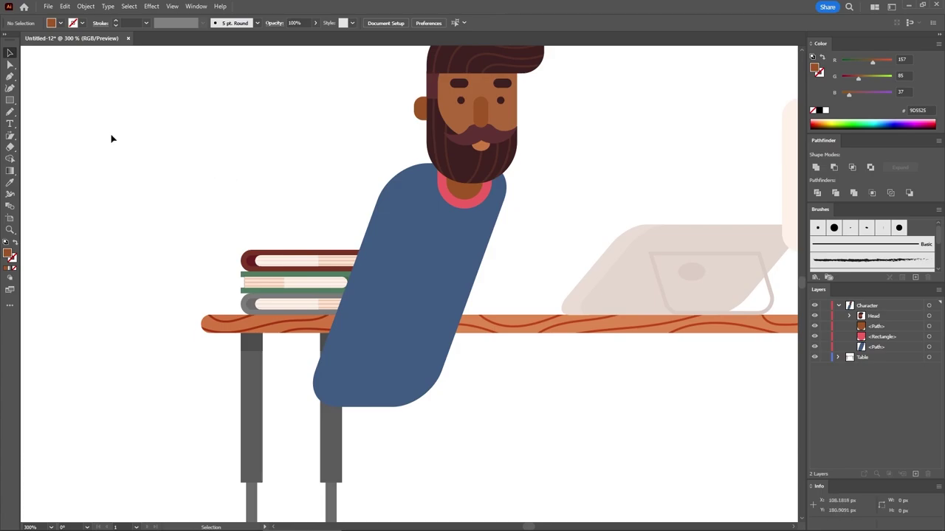
- Create a 17 by 96 px brown rectangle in the empty area beside the torso
left_click(9, 101)
left_click(249, 126)
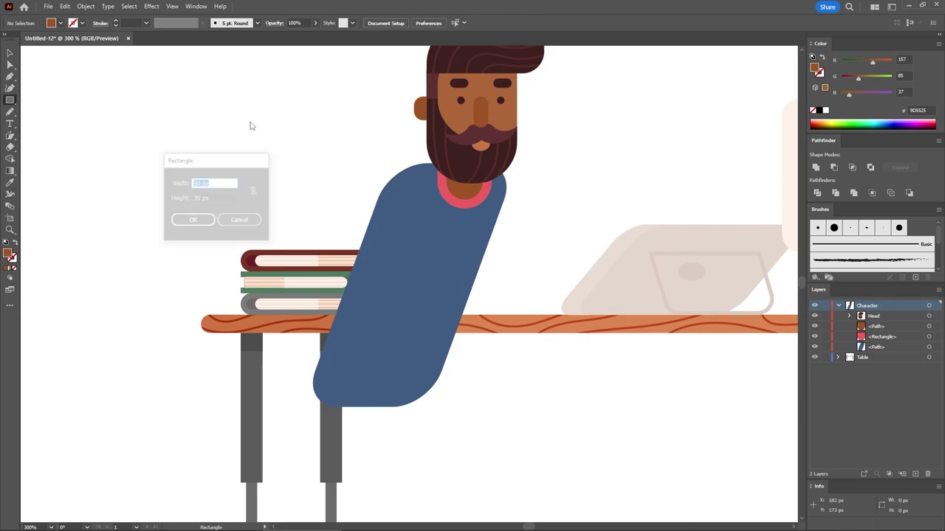
type("17")
key("Tab")
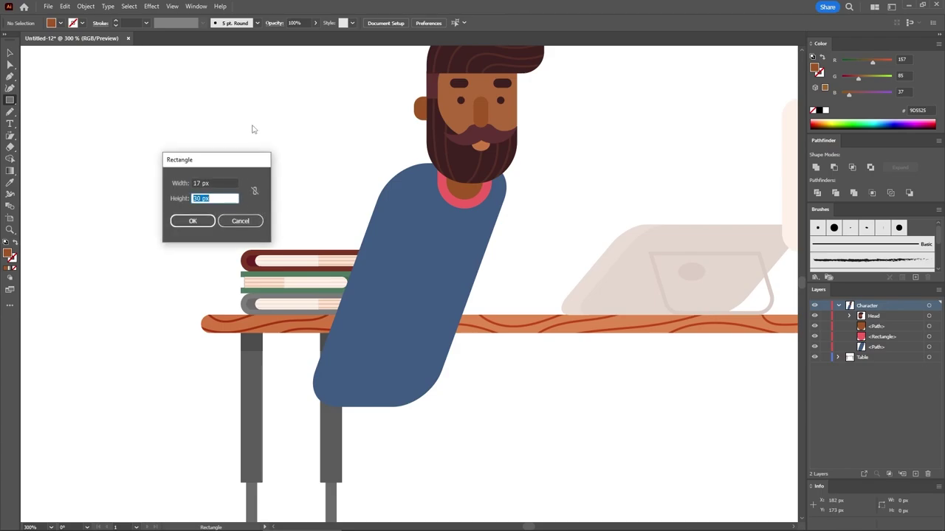
type("96")
key("Return")
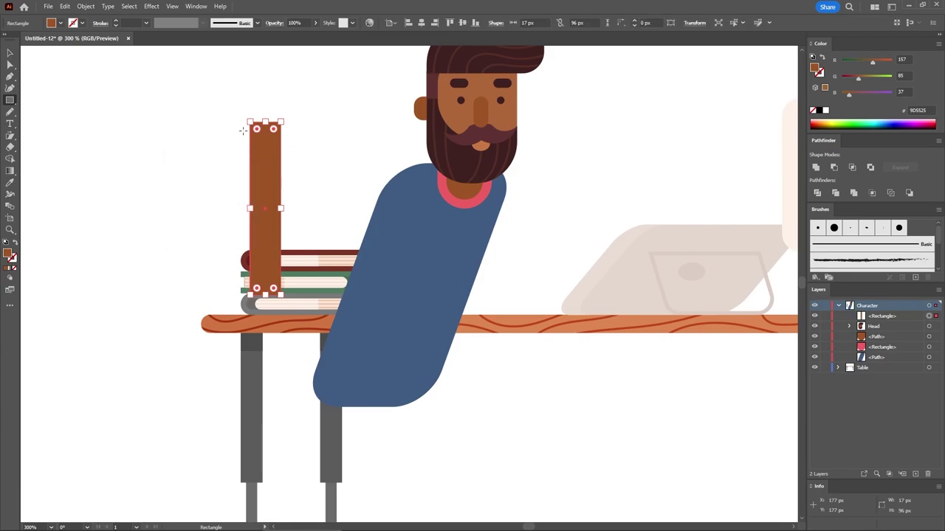
- Round the tall brown rectangle's two left corners to 15 px
left_click(9, 64)
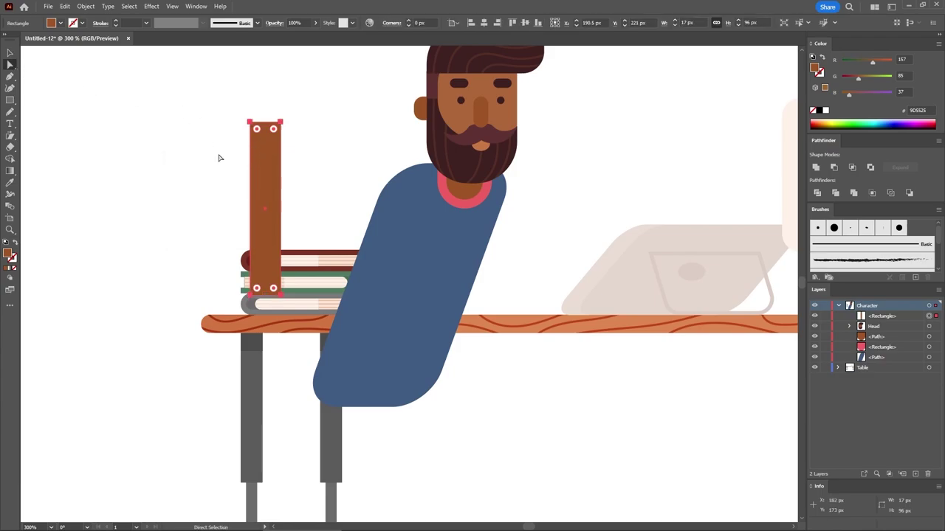
left_click(251, 295)
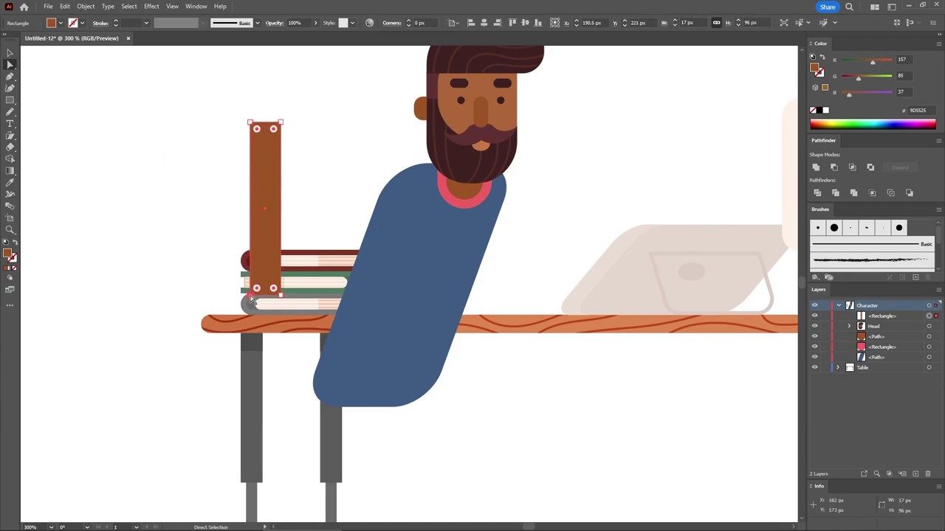
left_click(250, 122, "shift")
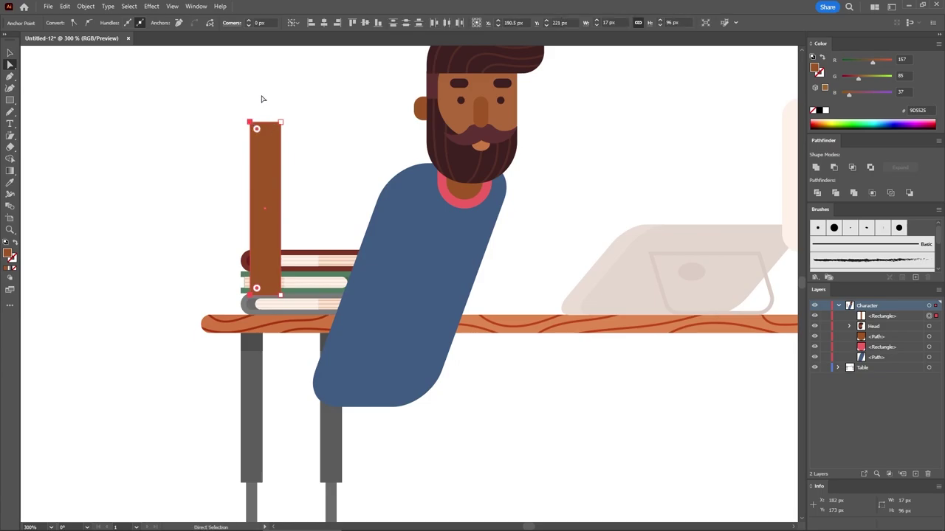
type("10")
key("Return")
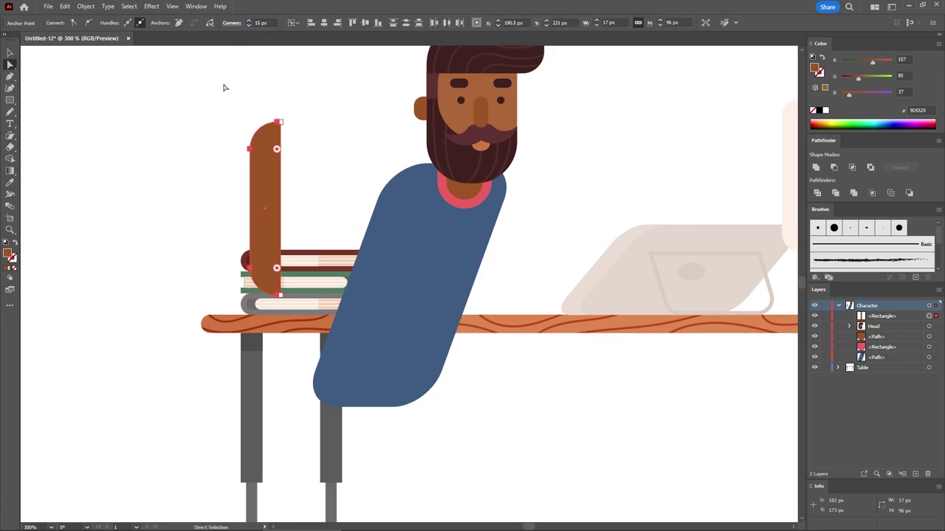
left_click(111, 97)
- Place the tall brown shape on the torso as an upper arm, with its top aligned to the shoulder's upper edge
left_click(9, 53)
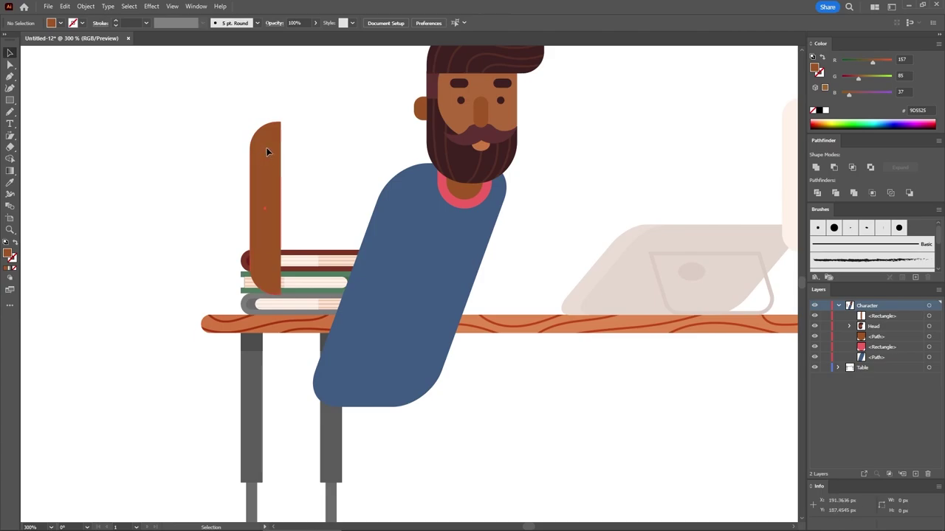
left_click_drag(264, 150, 402, 192)
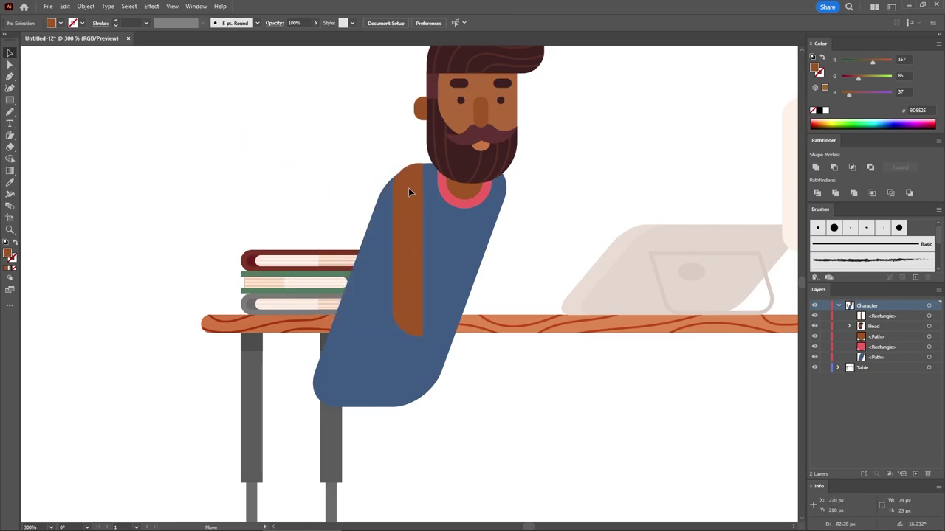
left_click(410, 191)
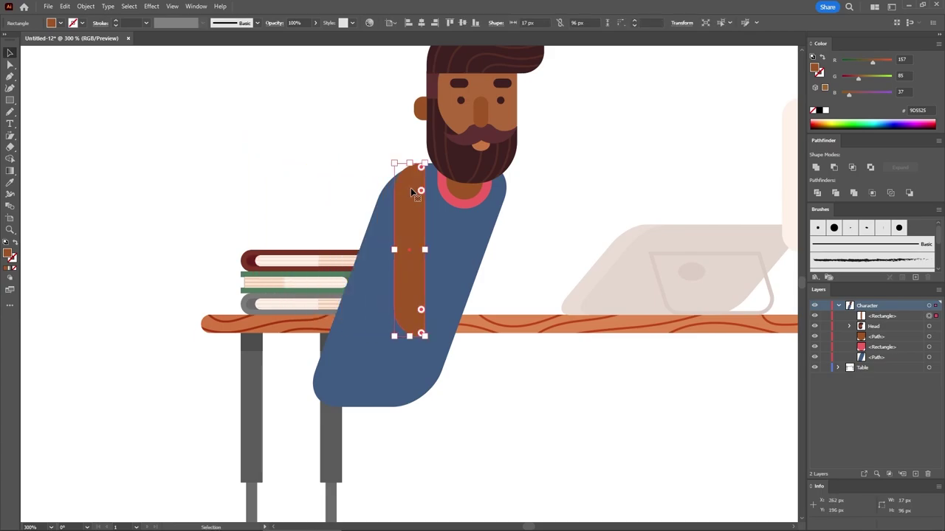
left_click(159, 148)
- Create a 49 by 17 px brown rectangle and align it with the upper arm's lower left end as a forearm
left_click(10, 100)
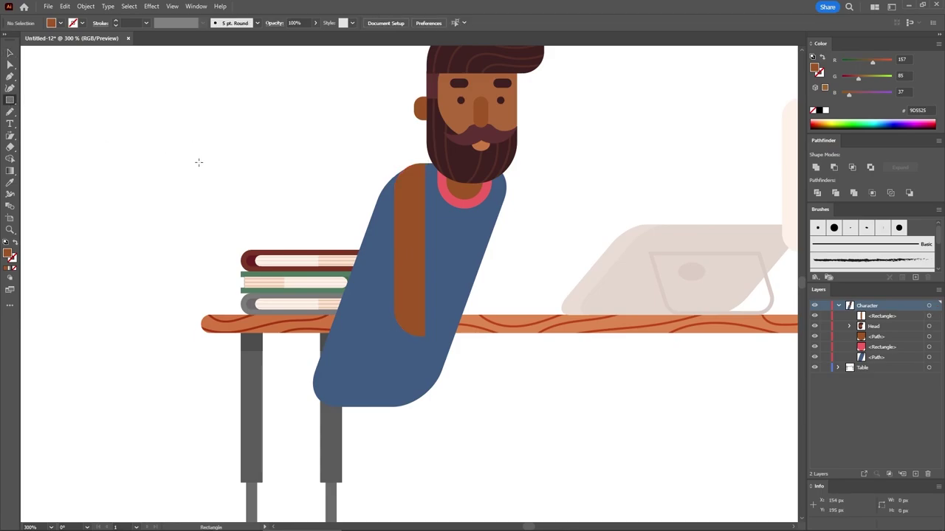
left_click(198, 162)
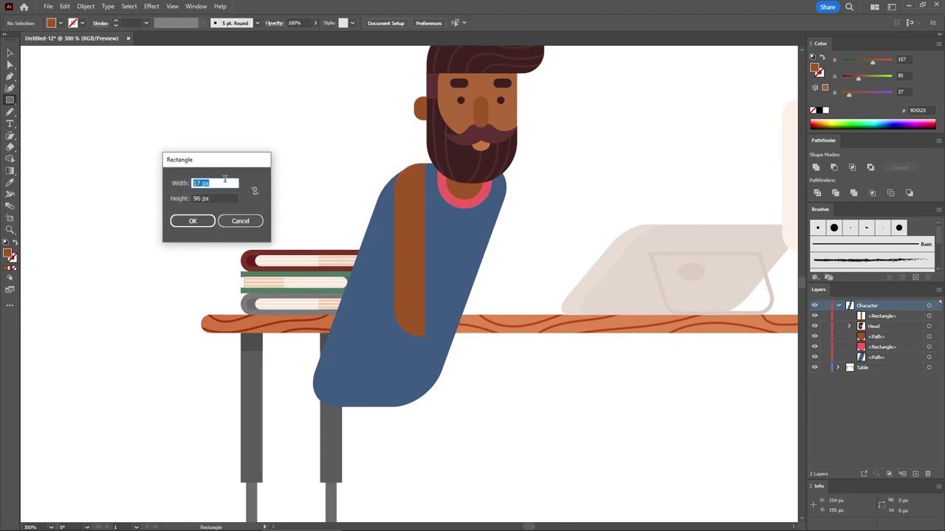
type("49")
key("Tab")
type("1")
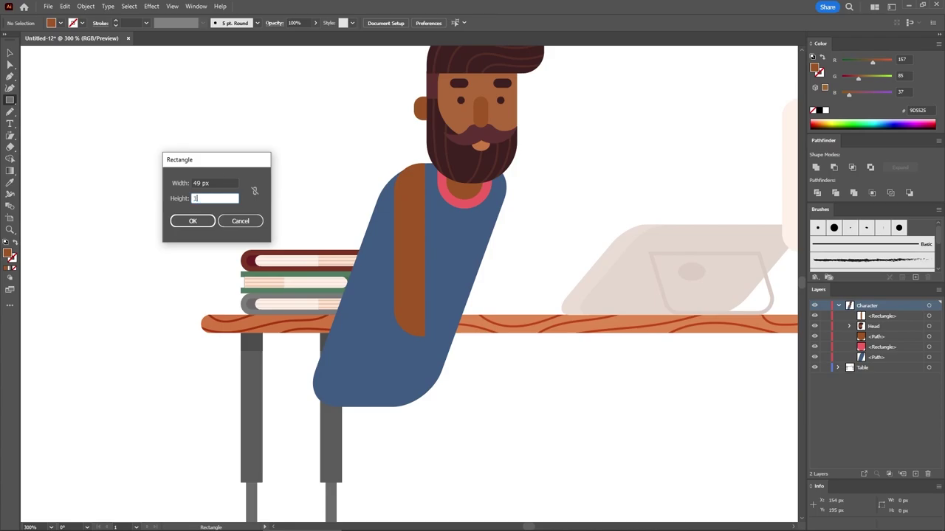
key("Return")
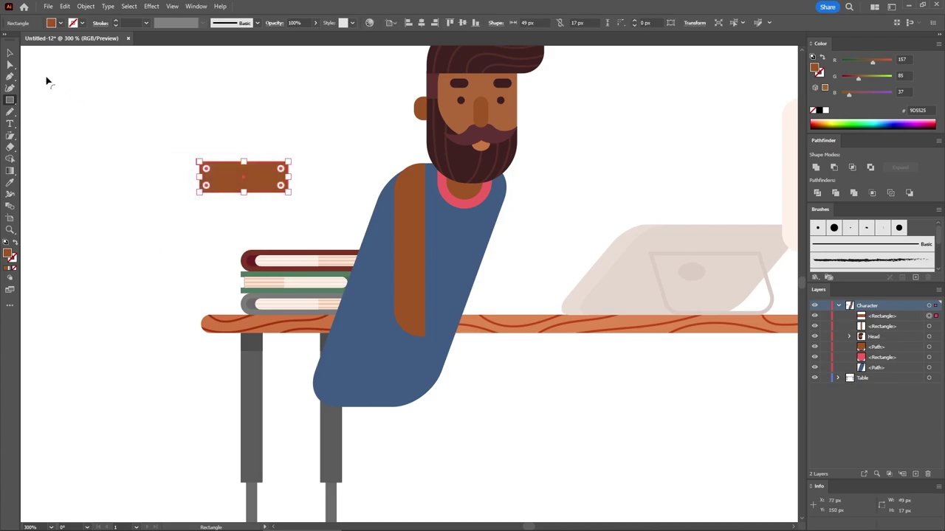
left_click(11, 53)
left_click_drag(263, 185, 439, 320)
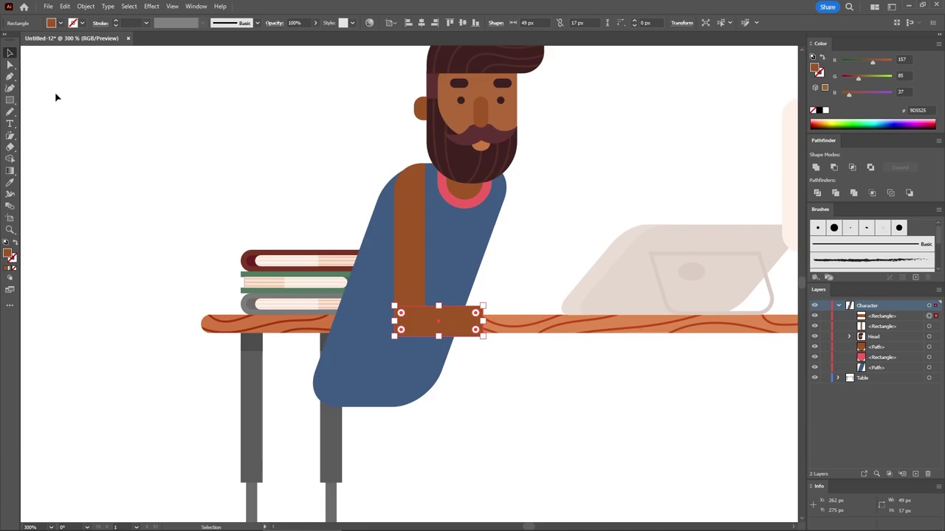
- Round the forearm's lower left corner to 13 px to form the elbow
left_click(11, 64)
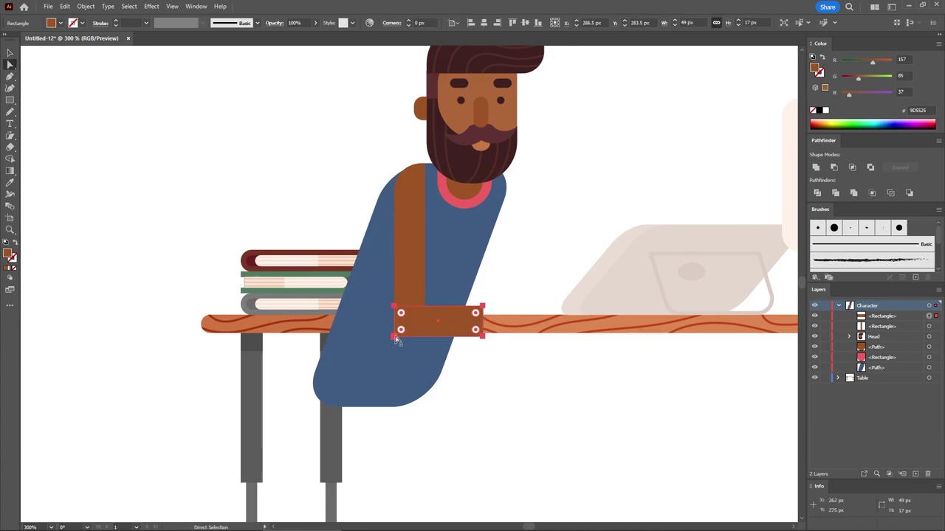
left_click(395, 337)
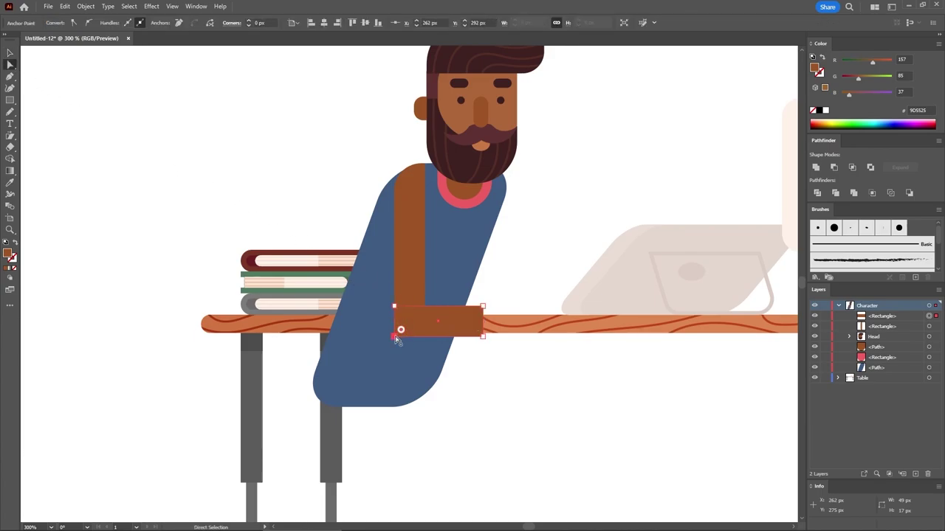
left_click(260, 23)
type("13")
key("Return")
- Create a 22 by 22 px brown circle and place it on the forearm's right end as a hand, flush with its lower edge
left_click_drag(9, 99, 52, 112)
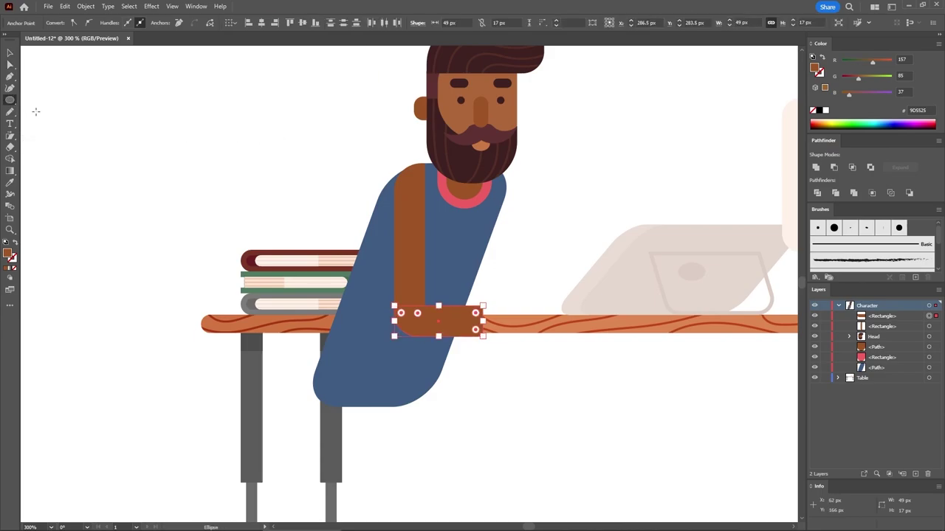
left_click(231, 150)
left_click(171, 135)
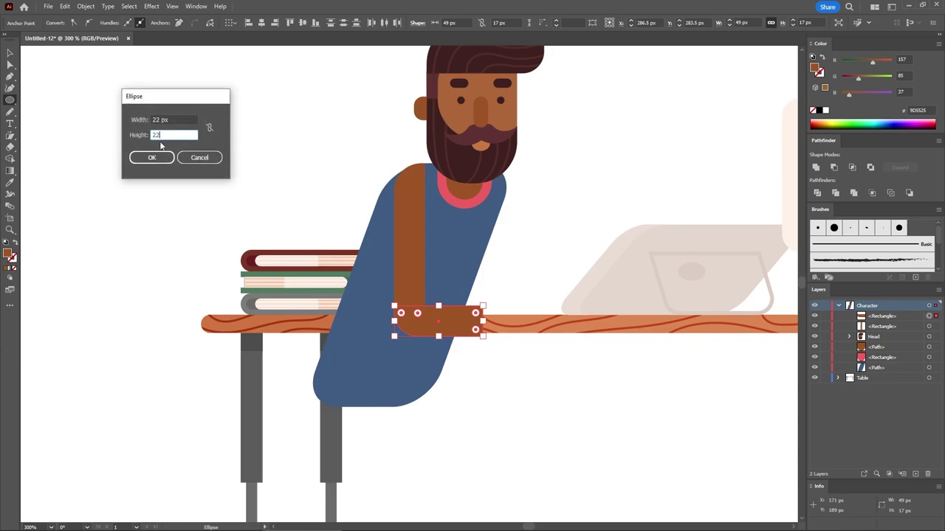
left_click(151, 157)
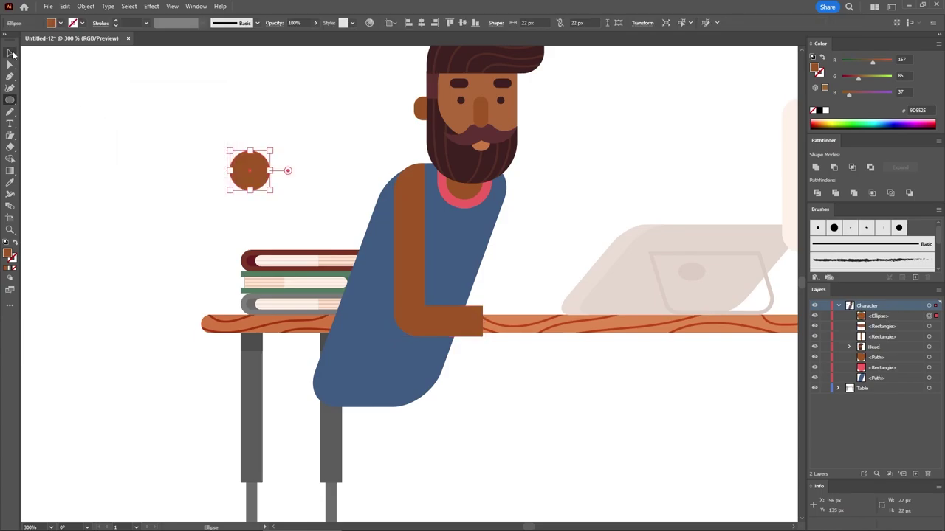
left_click(11, 54)
left_click_drag(253, 172, 457, 274)
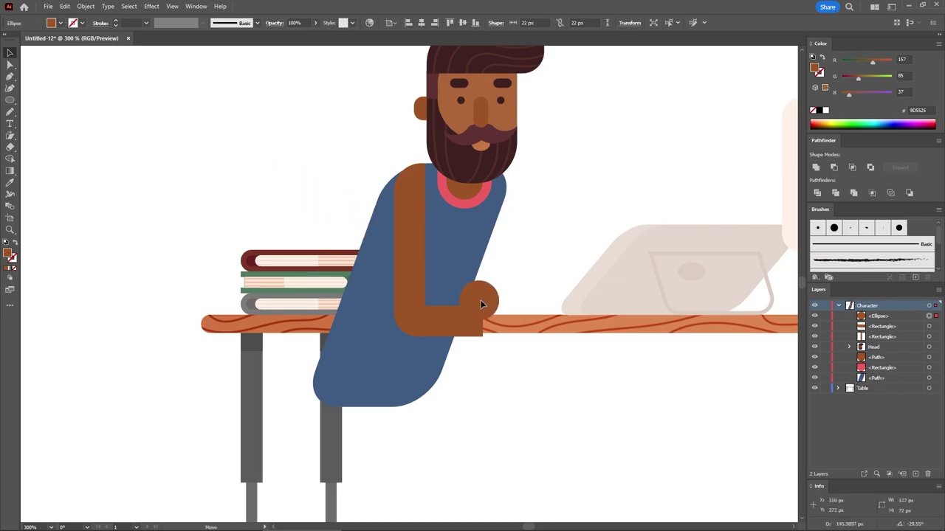
key("a")
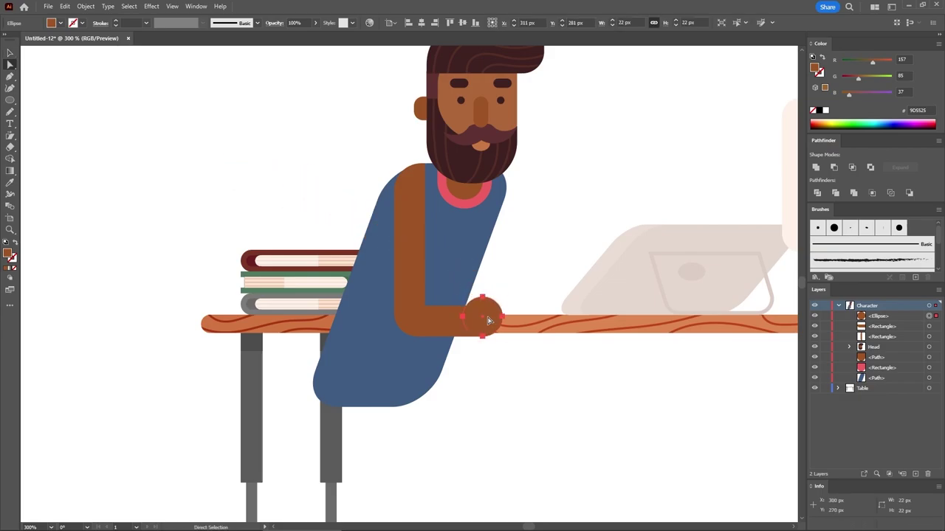
- Create a 5 by 50 px brown rectangle above the books and round all its corners to 2.5 px
left_click(9, 100)
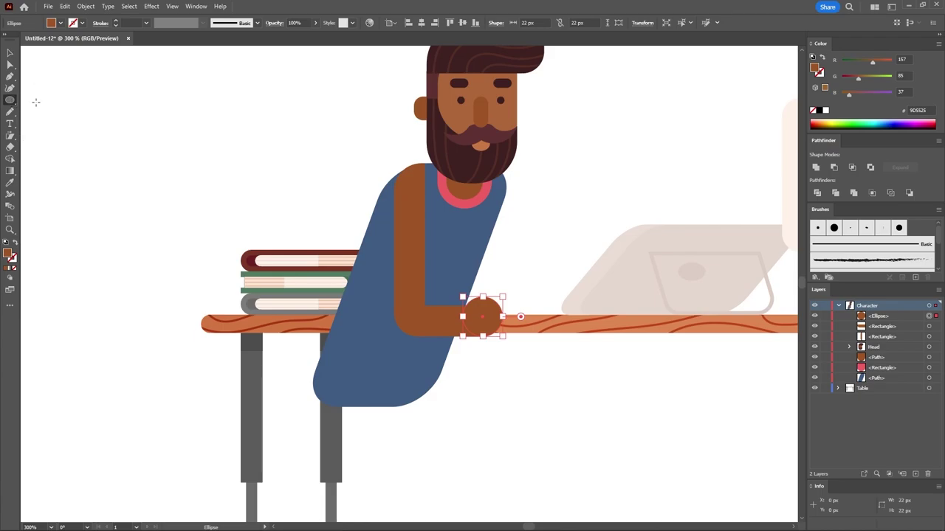
left_click(259, 169)
type("5")
key("Tab")
type("5")
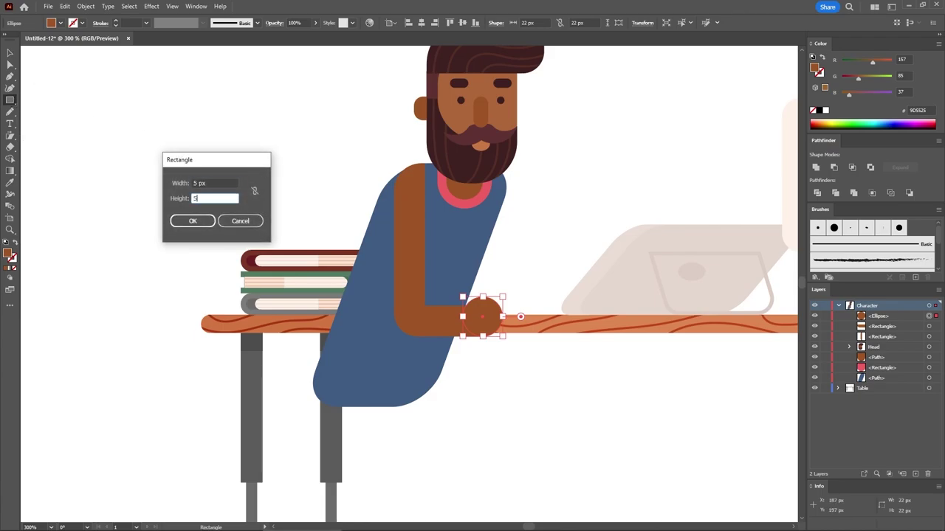
key("Return")
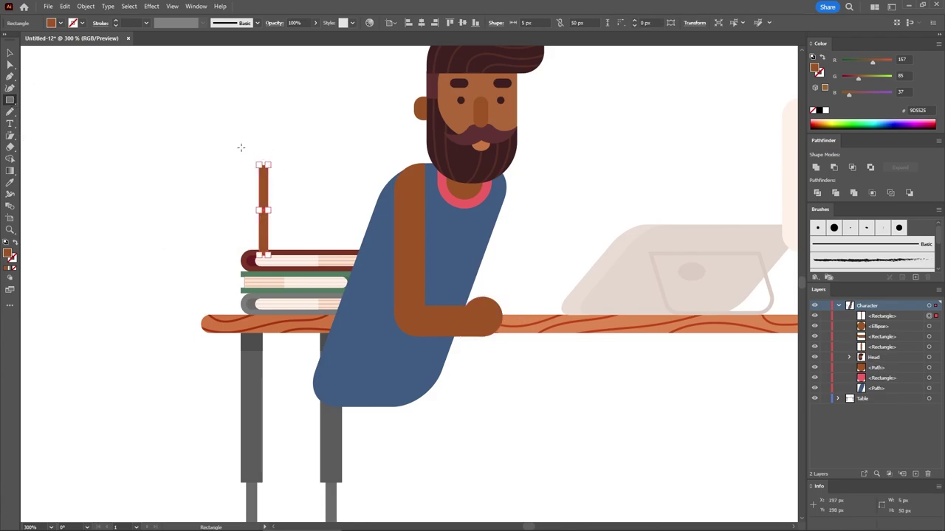
left_click(15, 65)
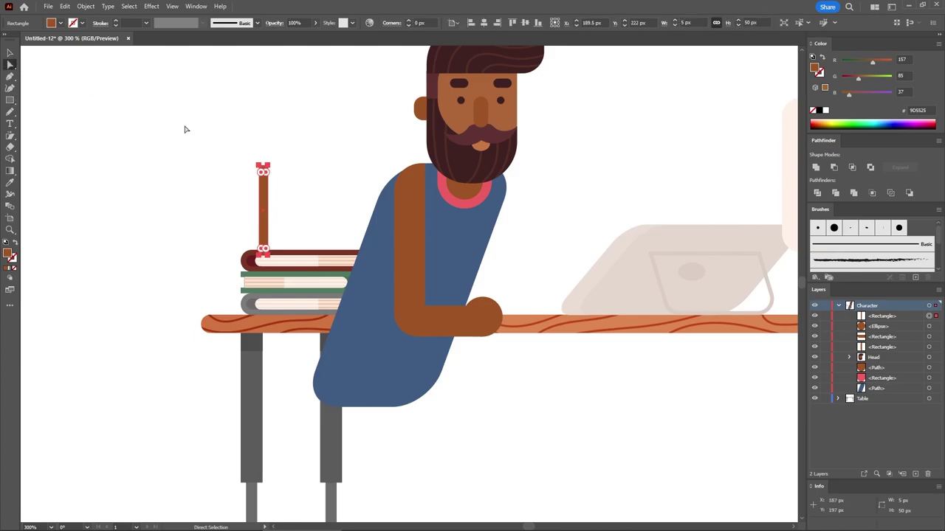
left_click_drag(262, 178, 287, 213)
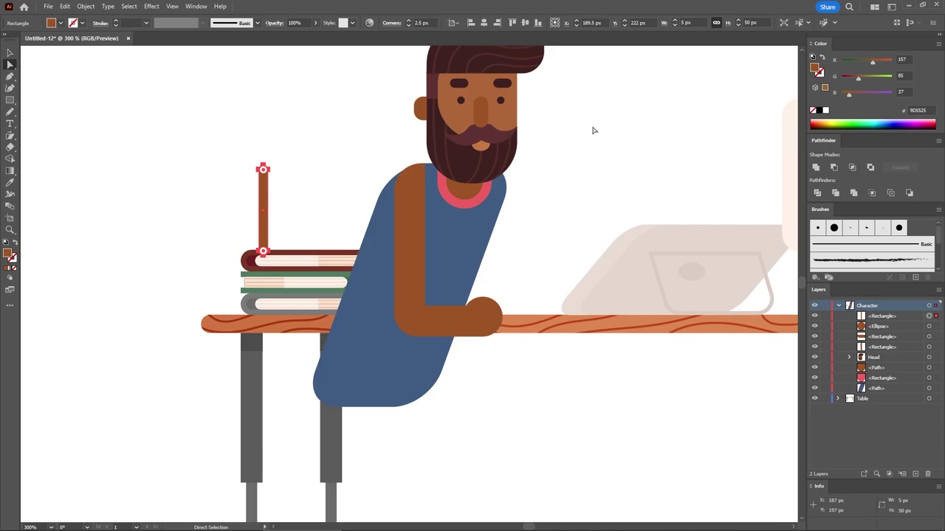
- Recolor the narrow rounded bar above the books to RGB 254, 241, 235
left_click(908, 59)
type("254")
key("Tab")
type("2")
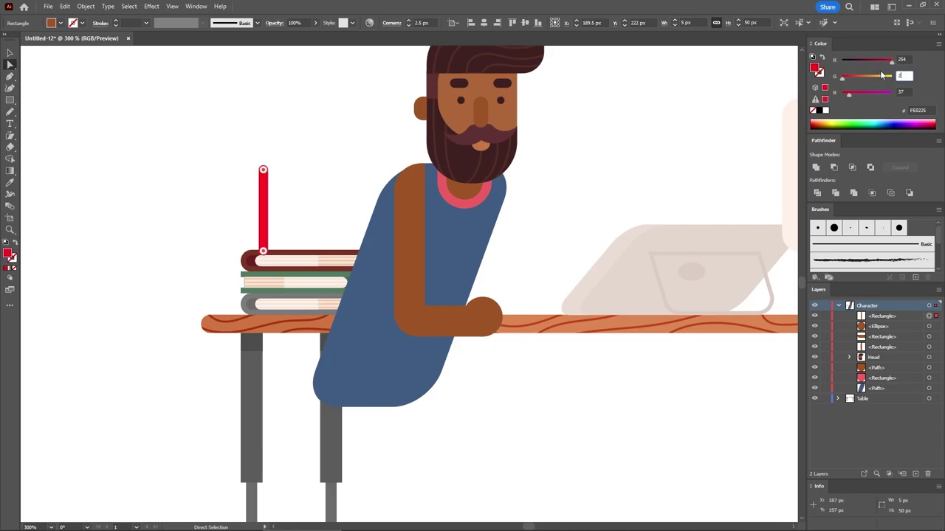
type("41")
key("Tab")
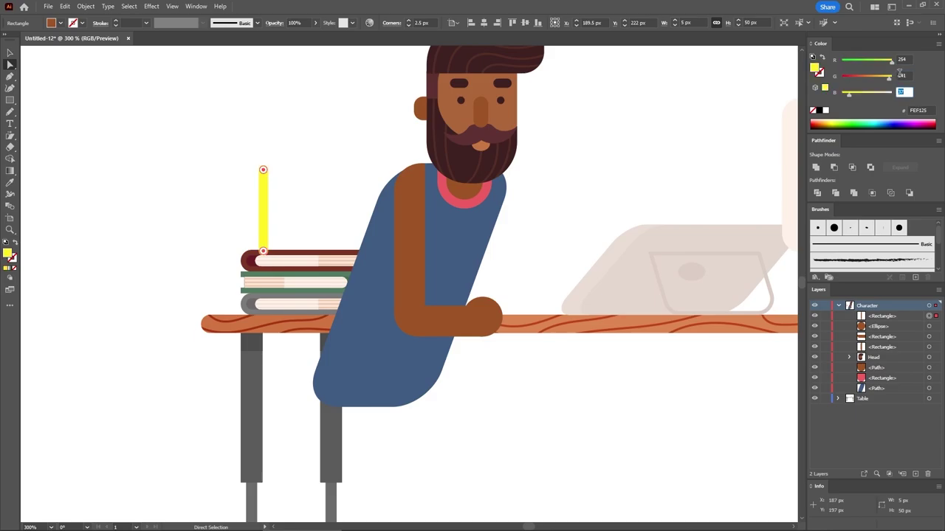
type("235")
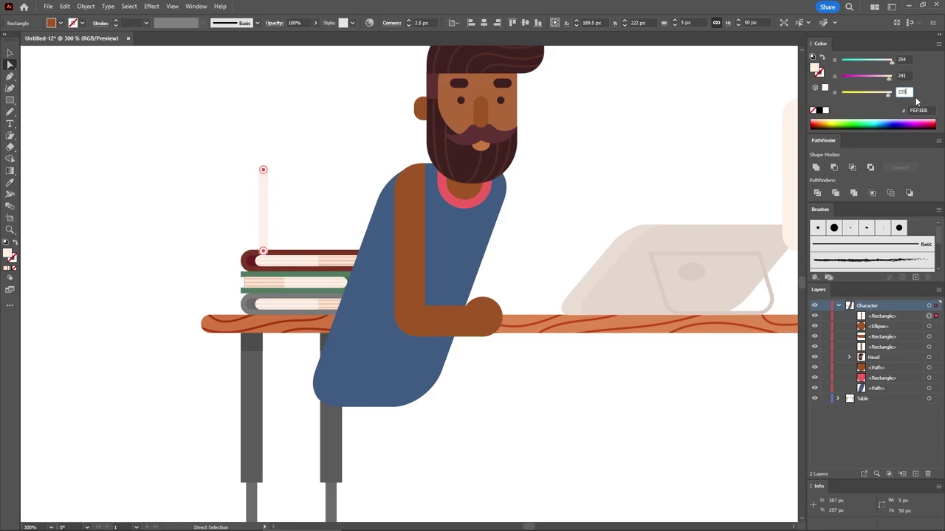
key("Return")
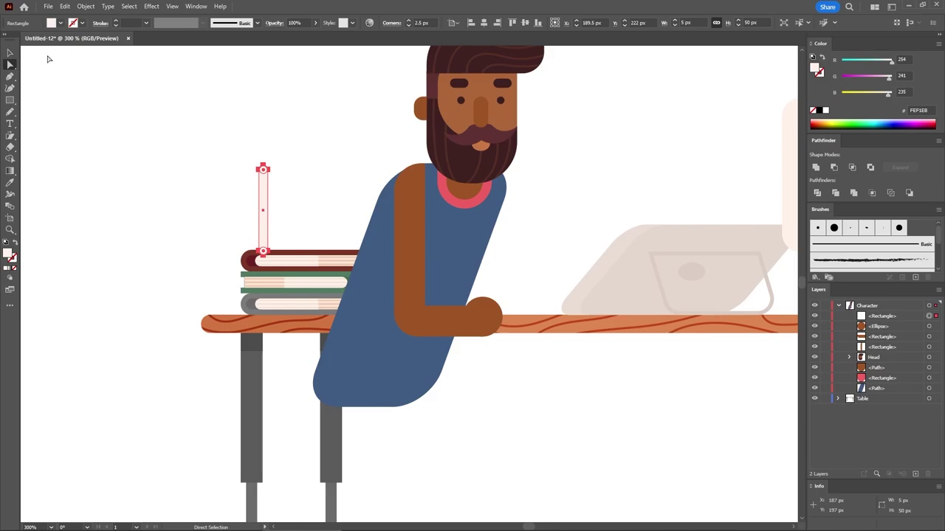
- Tilt the pale bar to the left, place it over the hand as a pen, and stack it behind the hand circle
left_click(13, 54)
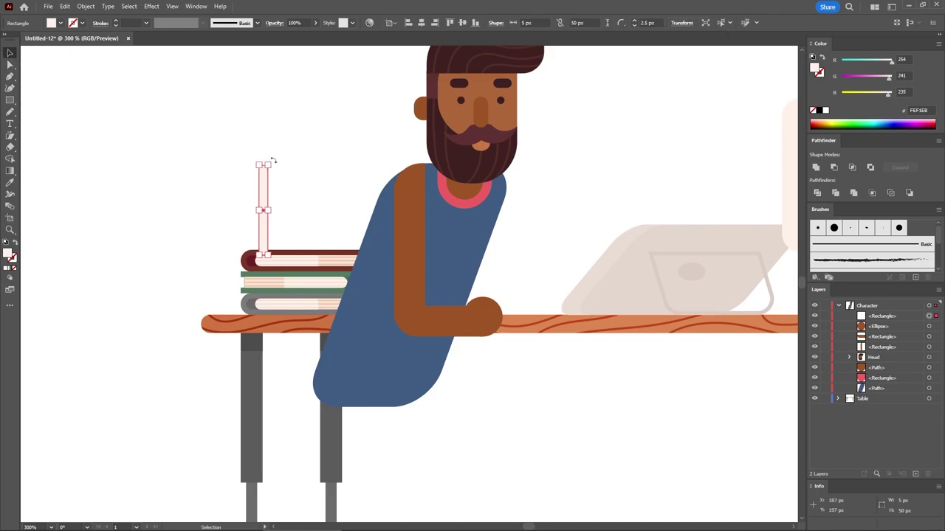
left_click_drag(273, 160, 236, 151)
left_click_drag(259, 200, 458, 269)
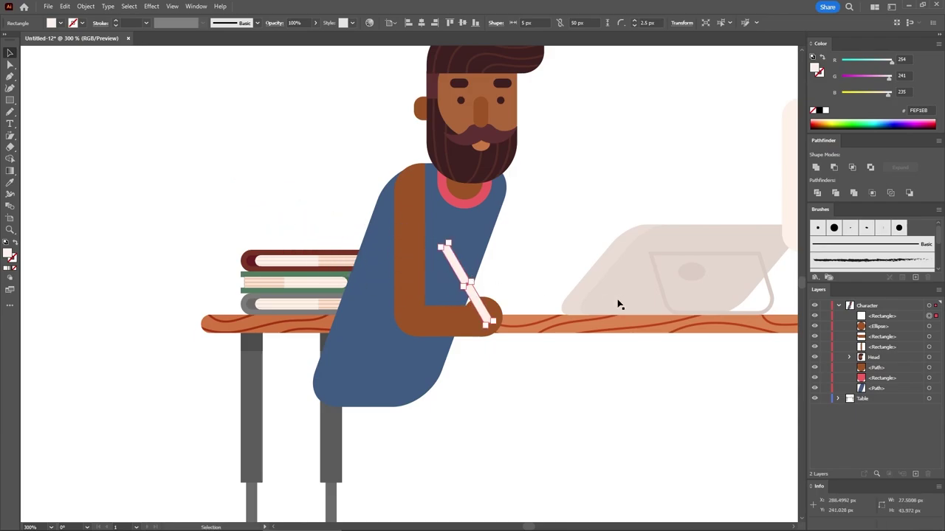
left_click_drag(870, 320, 895, 334)
left_click(573, 190)
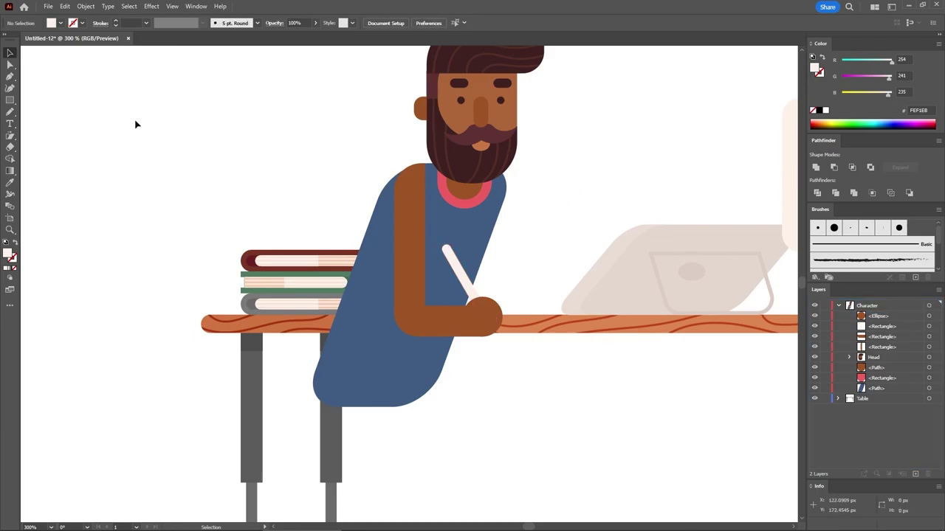
- Draw a 17 by 40 px sleeve rectangle over the top of the upper arm and fill it with the collar's pink
key("m")
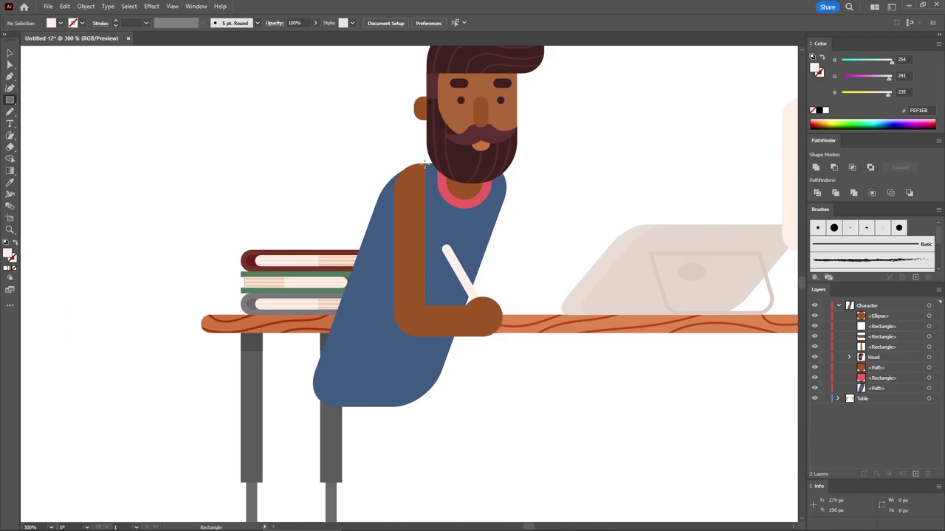
left_click_drag(424, 162, 394, 235)
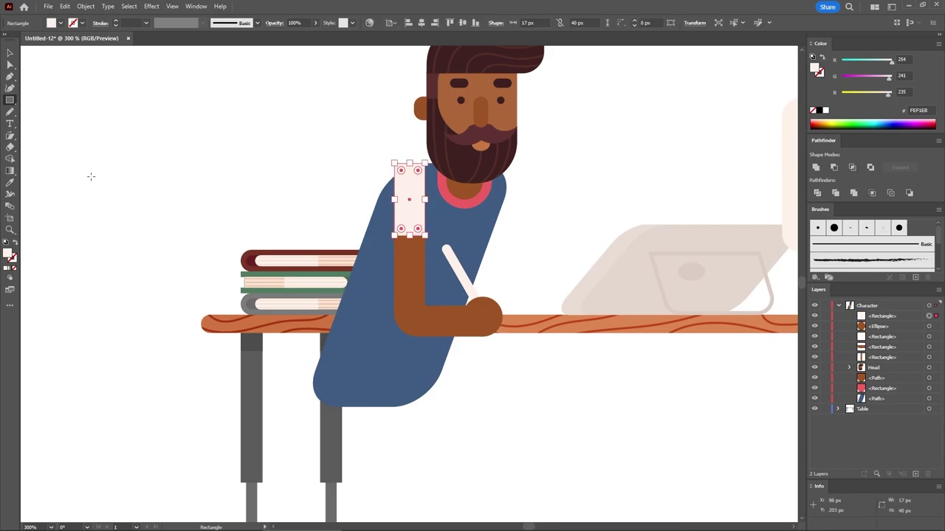
left_click(11, 183)
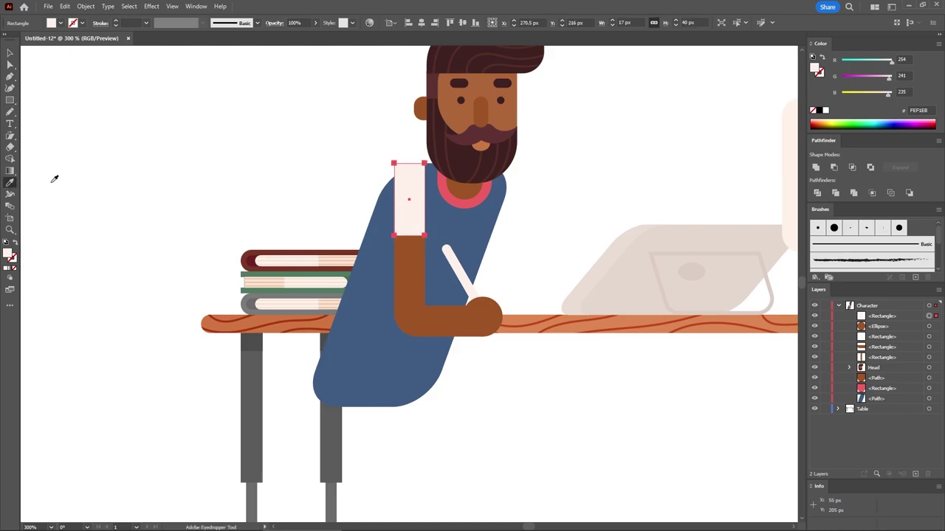
left_click(455, 196)
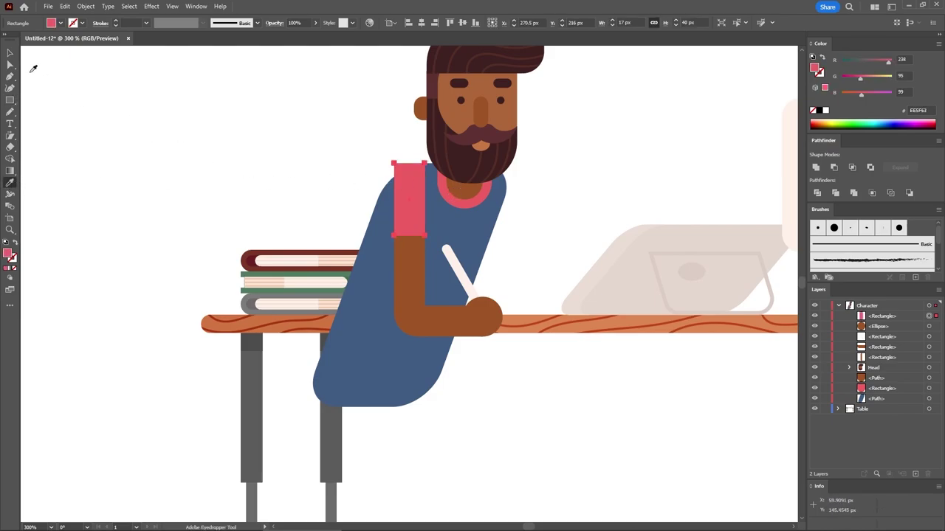
- Trim the sleeve's outer corner to the arm's rounded shoulder with the Shape Builder
left_click(11, 53)
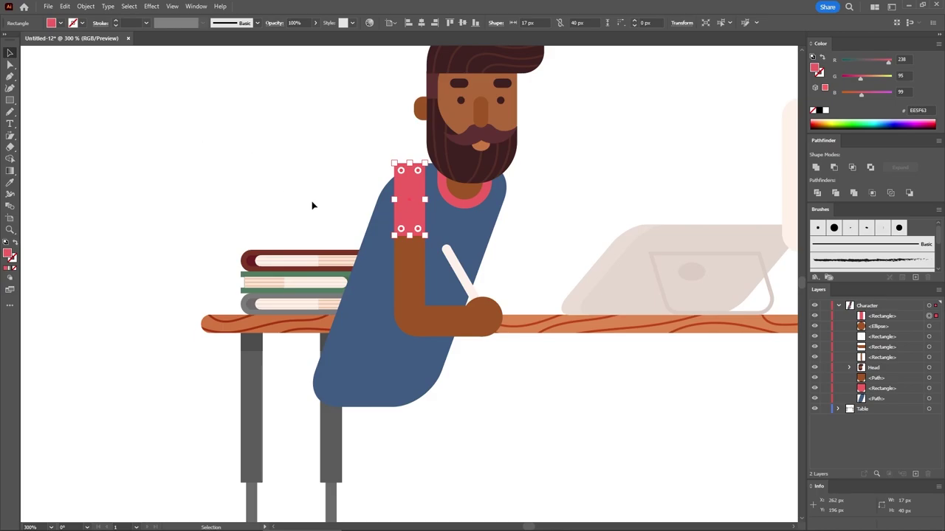
left_click(408, 262, "shift")
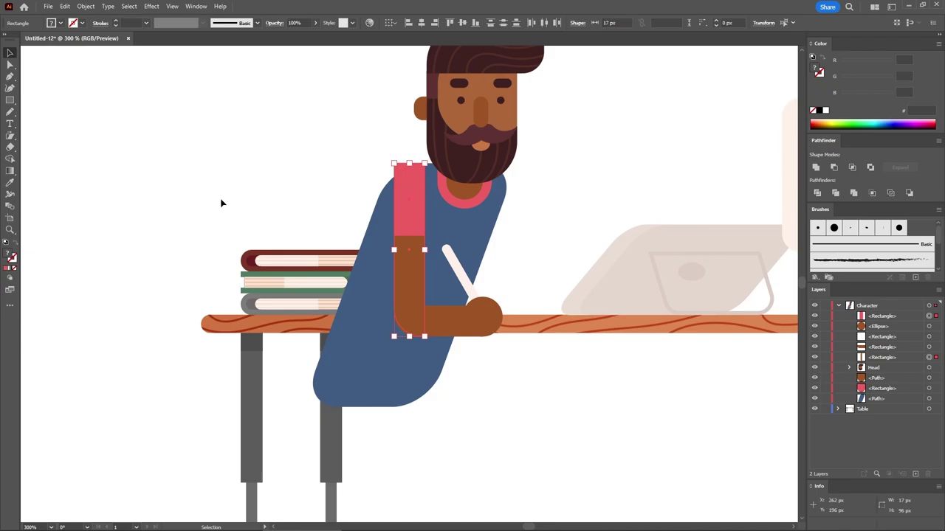
left_click(10, 159)
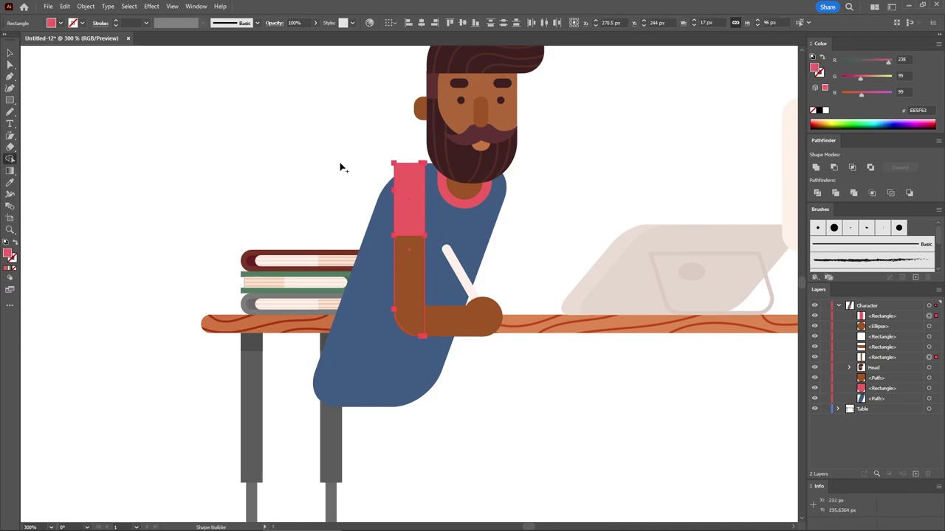
left_click(401, 166)
key("ctrl+shift+a")
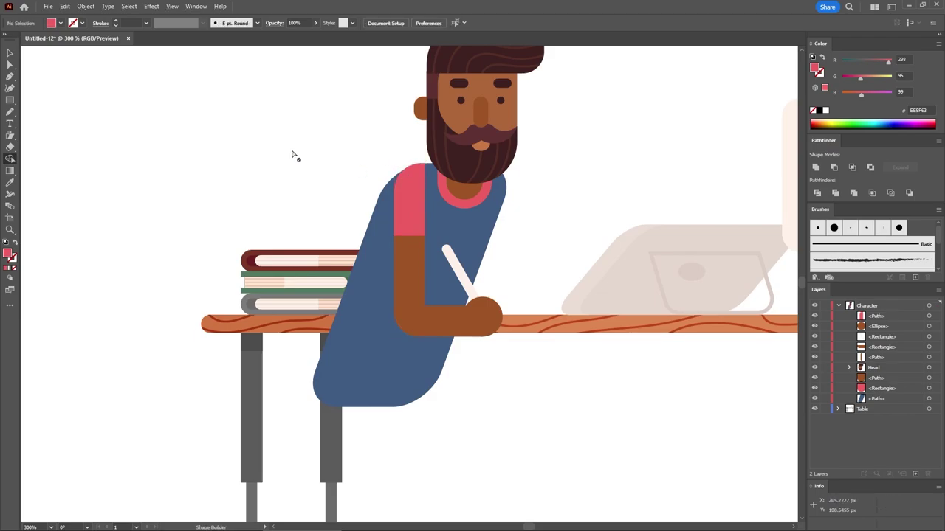
- Duplicate the upper arm with its sleeve and place the copy level with the original, 54 px to the right
left_click(10, 53)
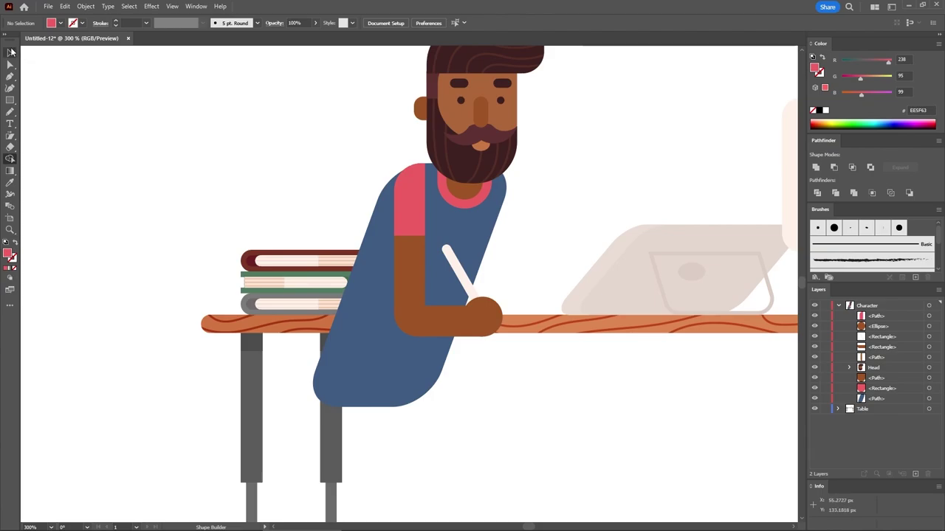
left_click(405, 205)
left_click(412, 267, "shift")
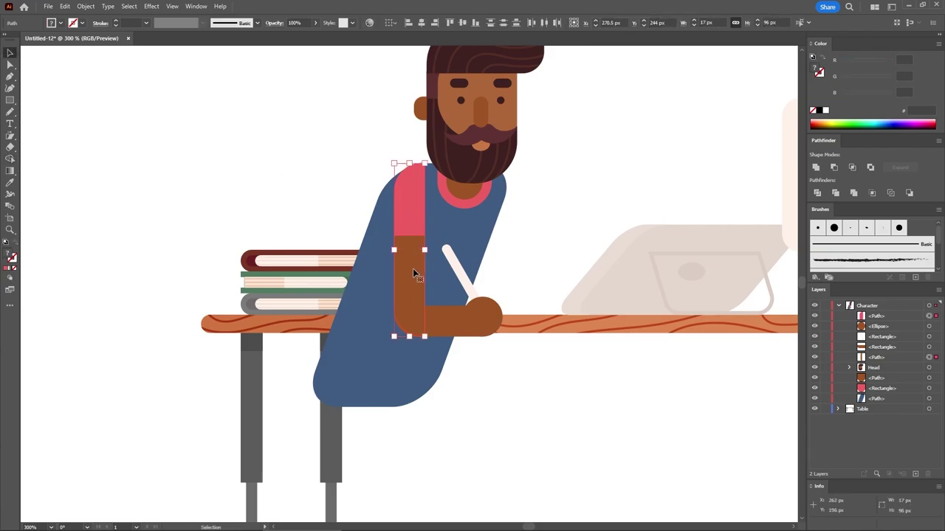
left_click_drag(412, 267, 511, 211)
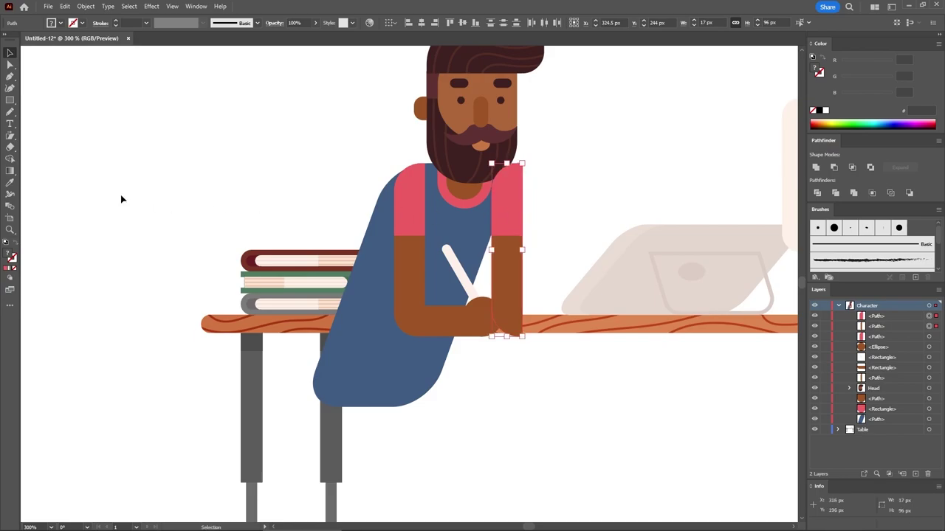
- Mirror the copied arm and sleeve horizontally and send them to the back, behind the torso
left_click(10, 138)
left_click(44, 169)
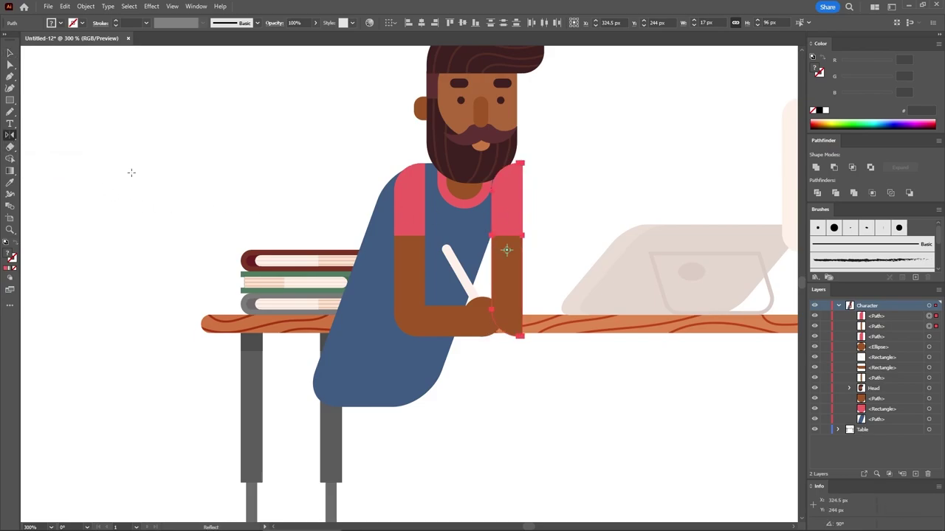
left_click_drag(492, 225, 487, 222)
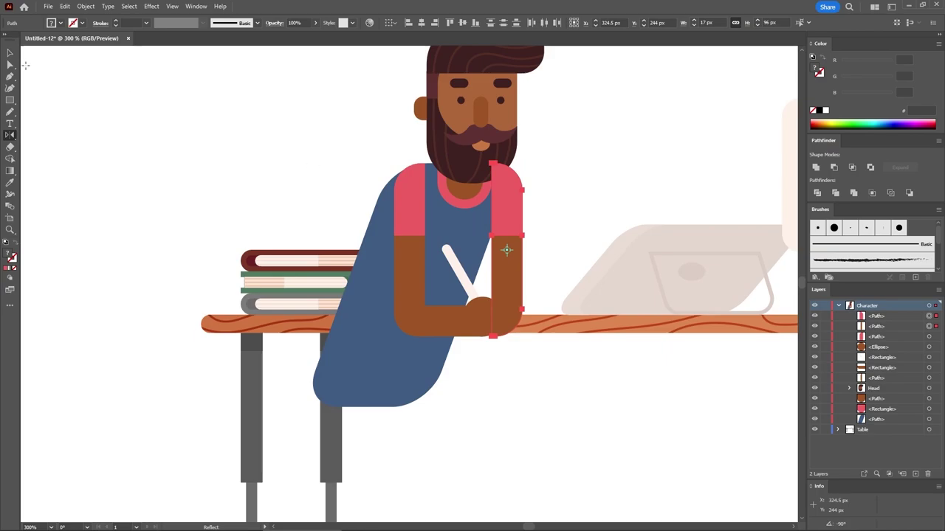
left_click(10, 53)
right_click(506, 211)
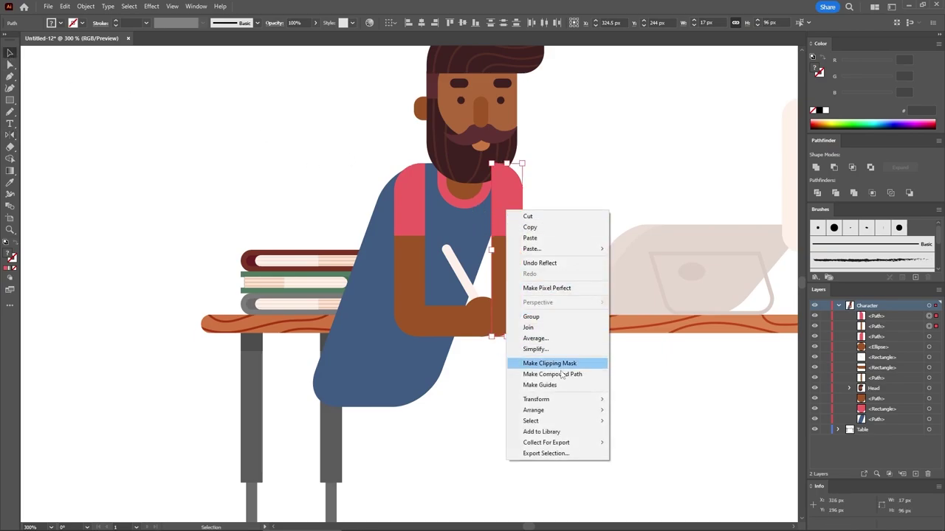
mouse_move(558, 410)
left_click(668, 443)
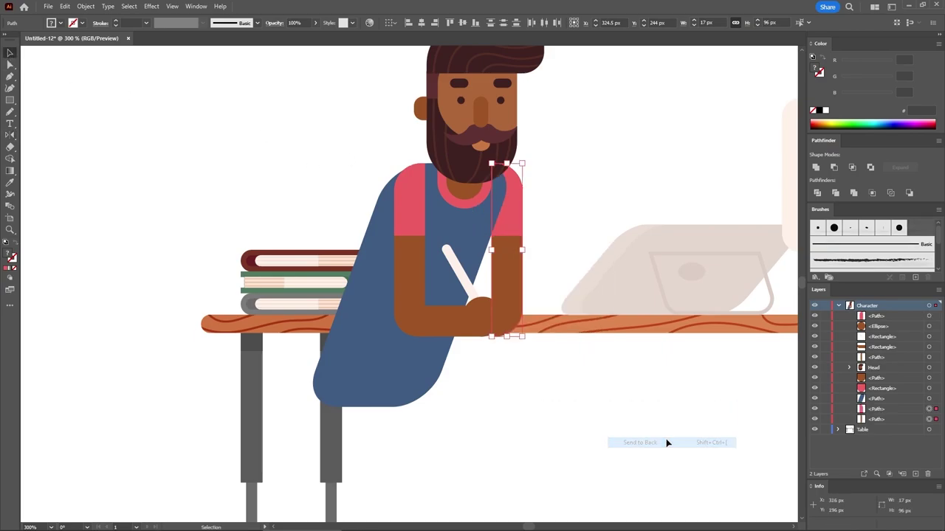
- Lock the Table layer and group all of the character's body parts, leaving out the head
left_click_drag(565, 434, 287, 196)
left_click(636, 411)
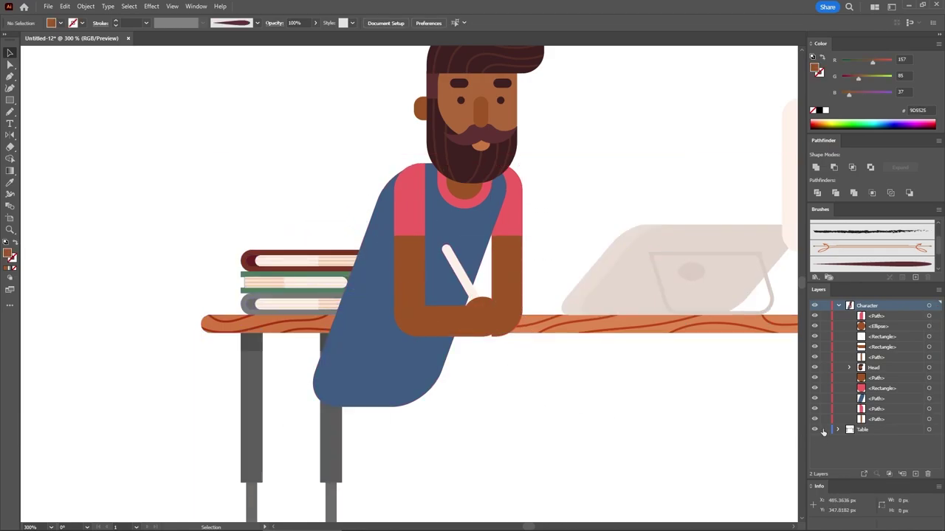
left_click(825, 429)
left_click_drag(544, 439, 299, 194)
key("a")
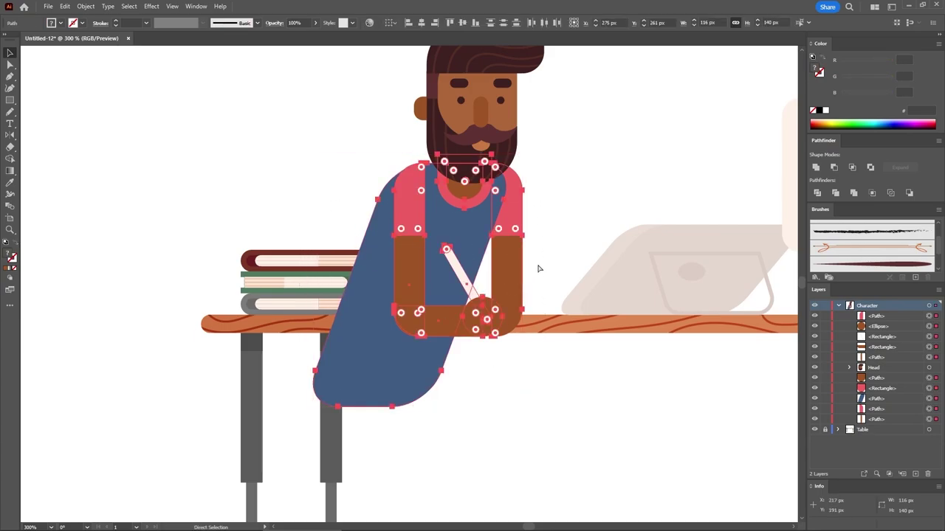
key("ctrl+g")
key("v")
left_click(646, 428)
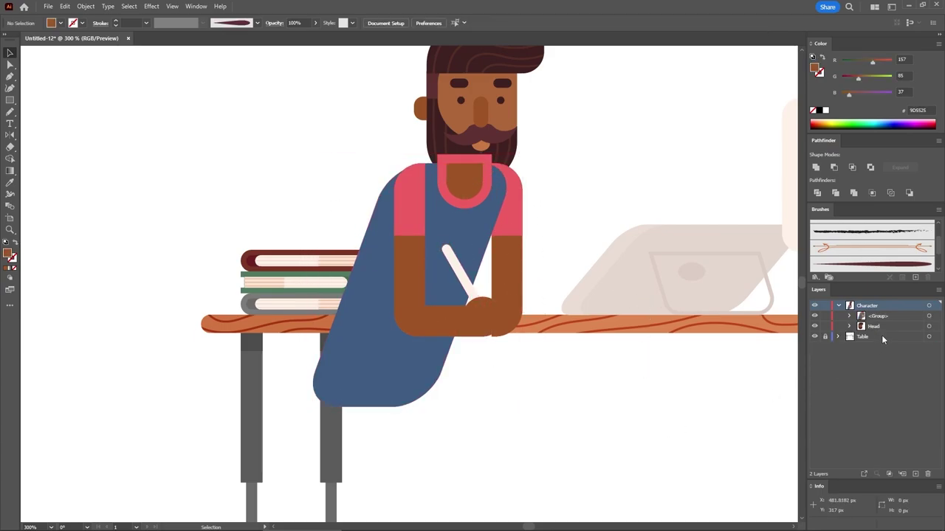
- Rename the body parts group to Body and place it below the Head group
double_click(880, 316)
type("Body")
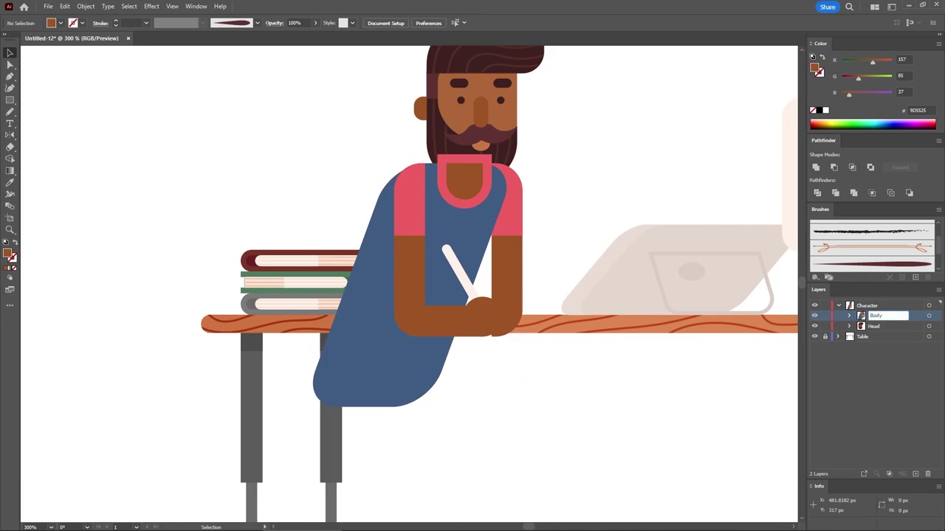
key("Return")
left_click_drag(890, 319, 885, 332)
- Move the whole character about 45 px right and 12 px up, and place the Character layer below the Table layer
left_click_drag(552, 436, 352, 127)
left_click_drag(417, 285, 496, 268)
left_click(740, 401)
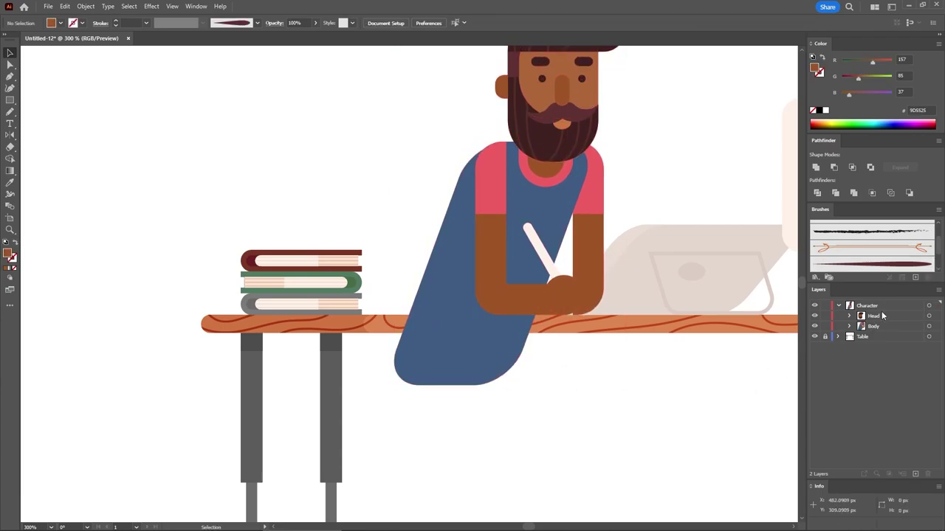
mouse_move(889, 306)
left_mouse_down()
mouse_move(899, 303)
mouse_move(896, 344)
left_mouse_up()
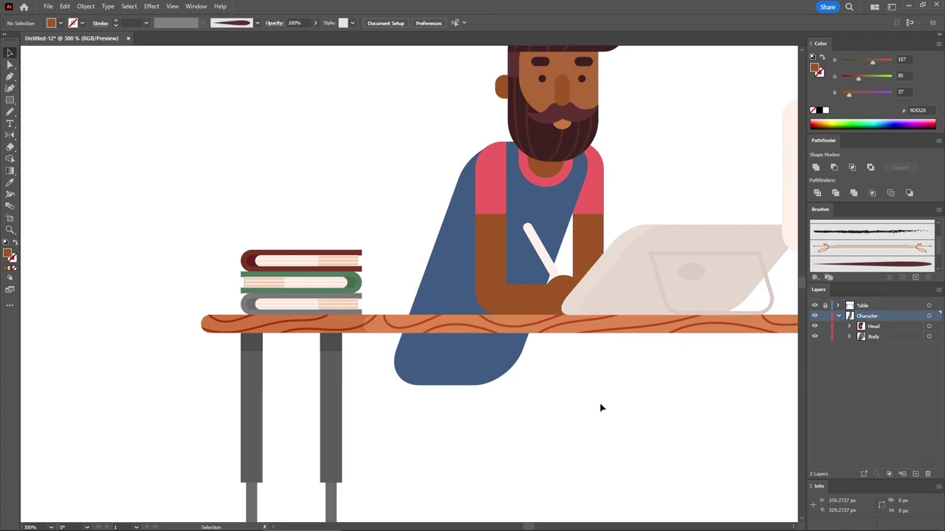
- Create a 100 by 20 px brown rectangle and place it below the tabletop over the torso's lower end
key("ctrl+0")
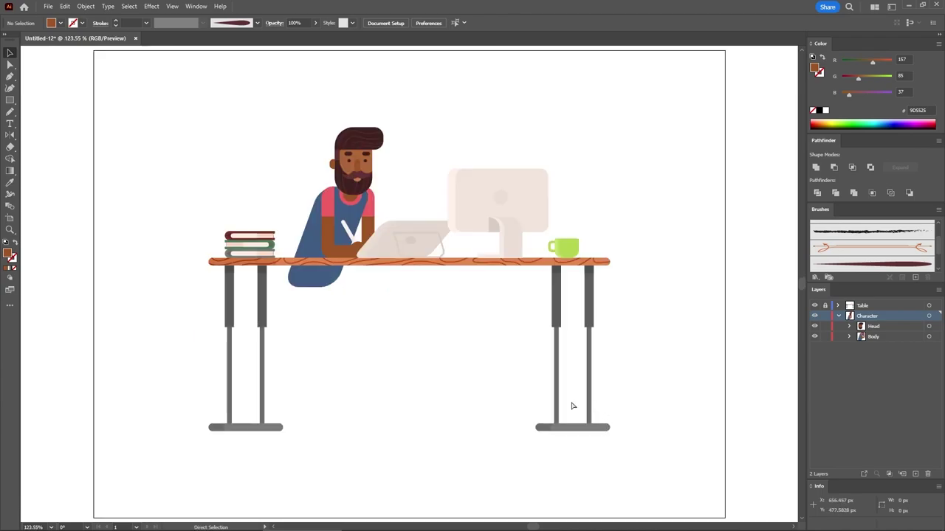
key("ctrl+equal")
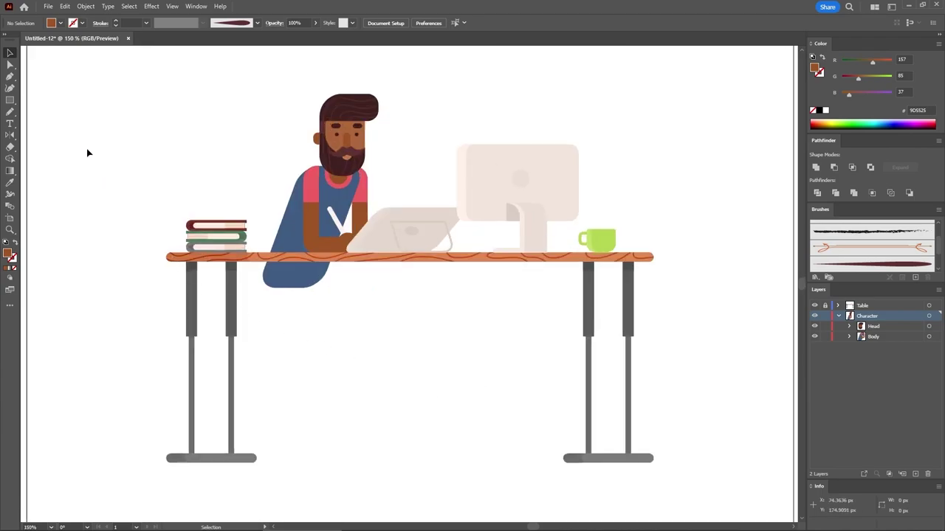
left_click(10, 99)
left_click(318, 327)
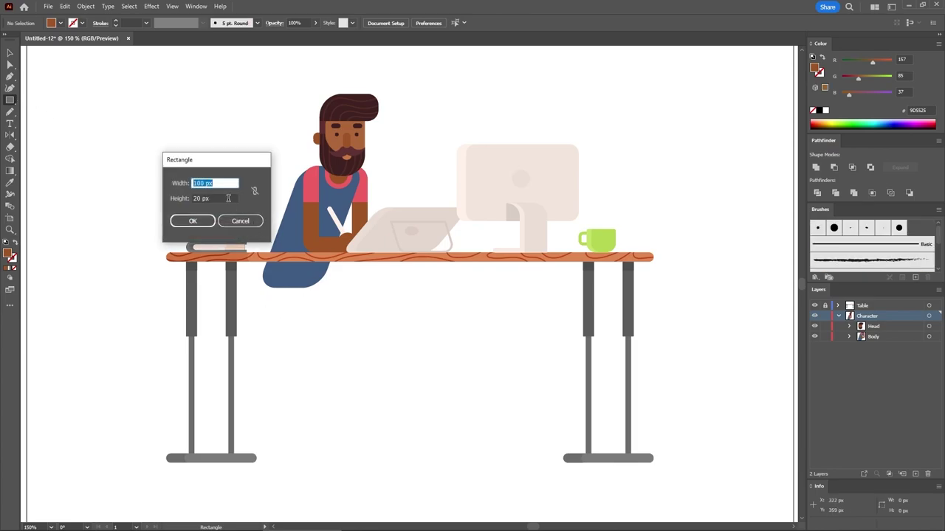
key("Tab")
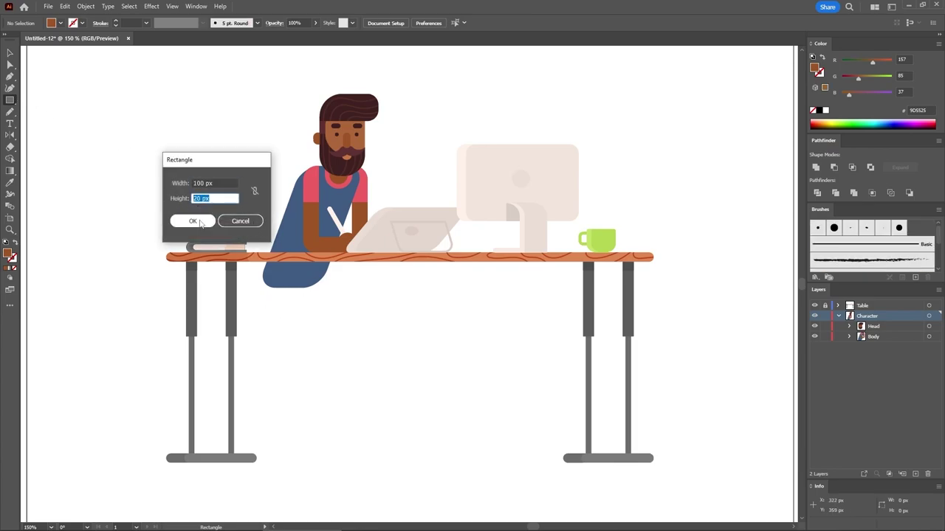
left_click(193, 221)
left_click(10, 52)
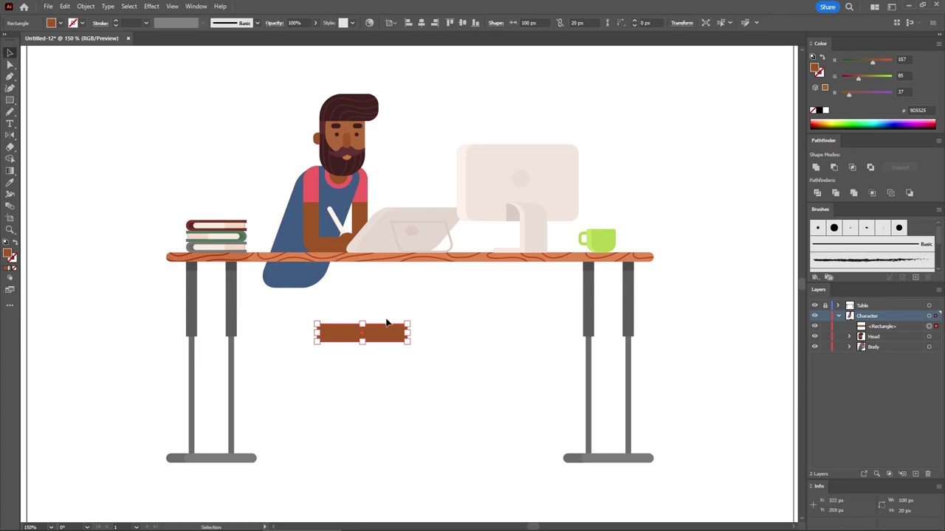
left_click_drag(386, 323, 320, 266)
- Shift the brown rectangle so its lower edge is flush with the torso's lower edge
key("a")
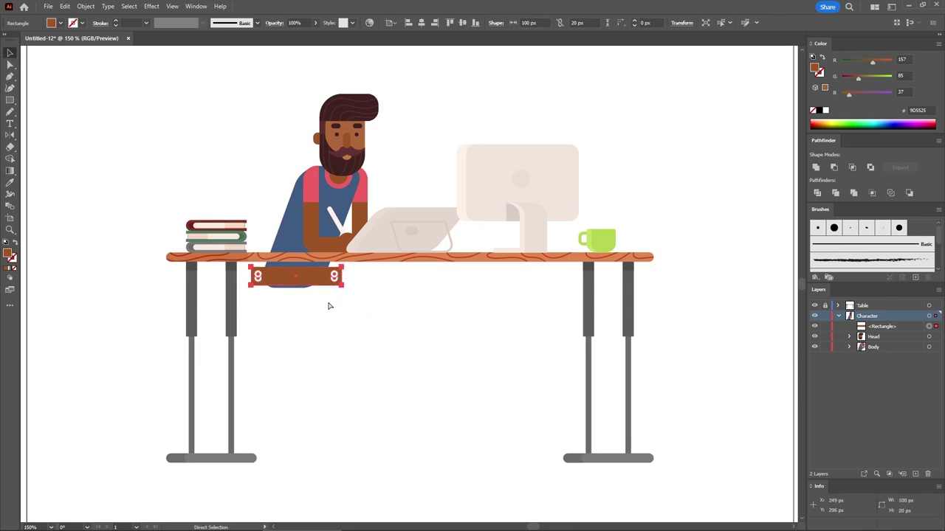
key("ctrl+equal")
key("ctrl+equal")
key("ctrl+equal")
key("ctrl+equal")
key("ctrl+equal")
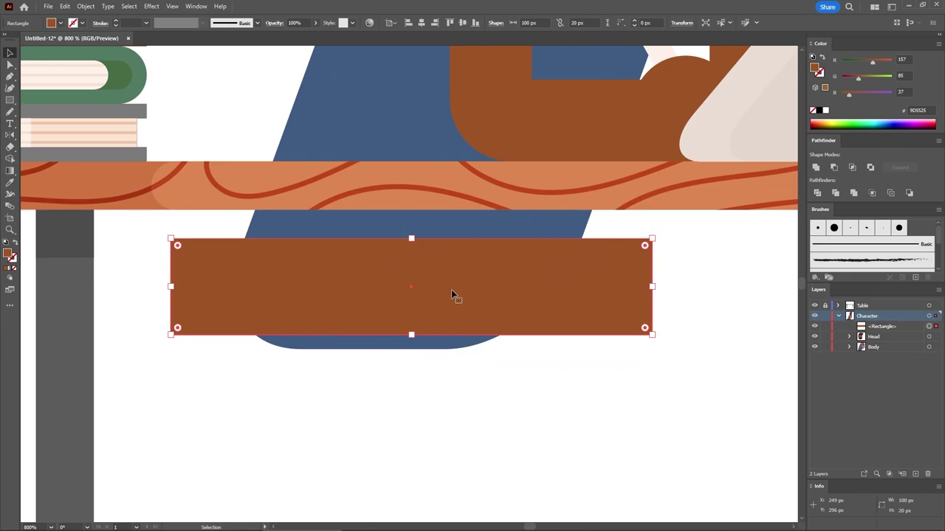
left_click_drag(516, 267, 488, 280)
left_click(498, 237)
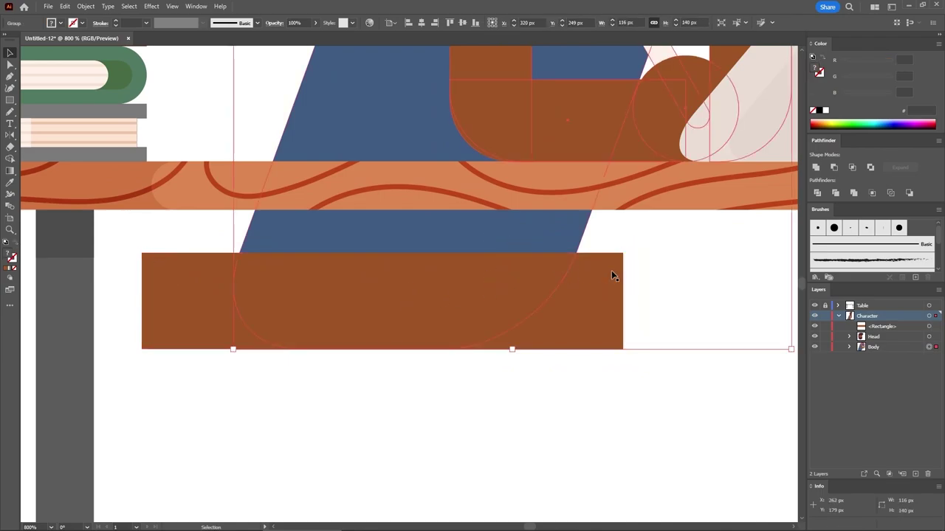
- Paste a copy of the blue torso shape in front and intersect it with the brown rectangle below the table
left_click(677, 268)
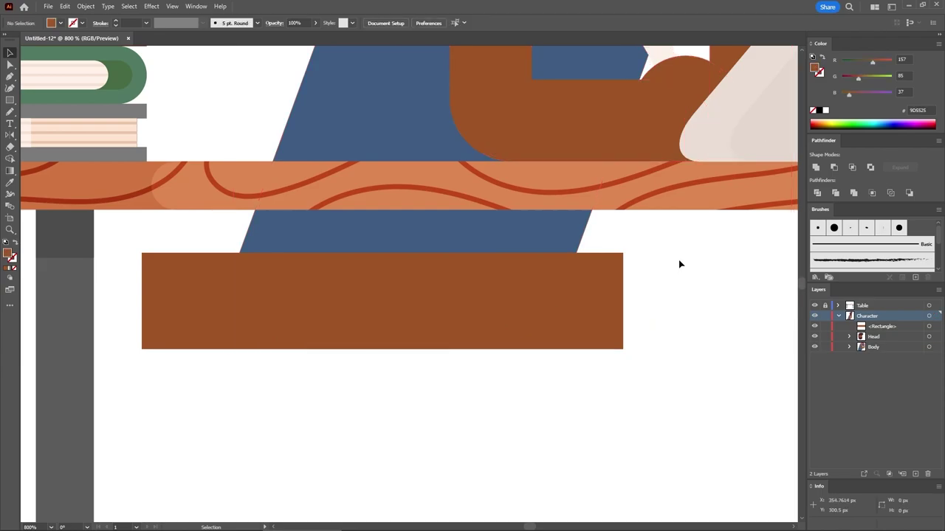
left_click(10, 65)
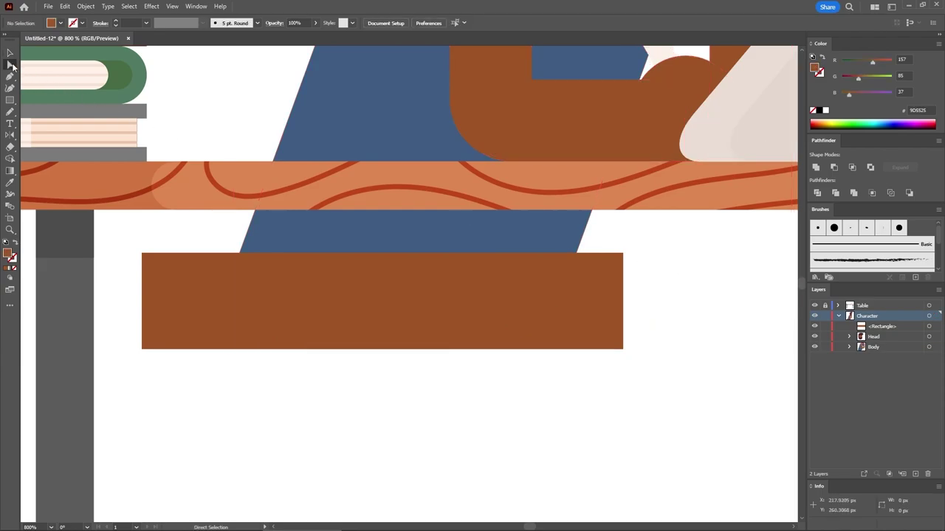
left_click(431, 234)
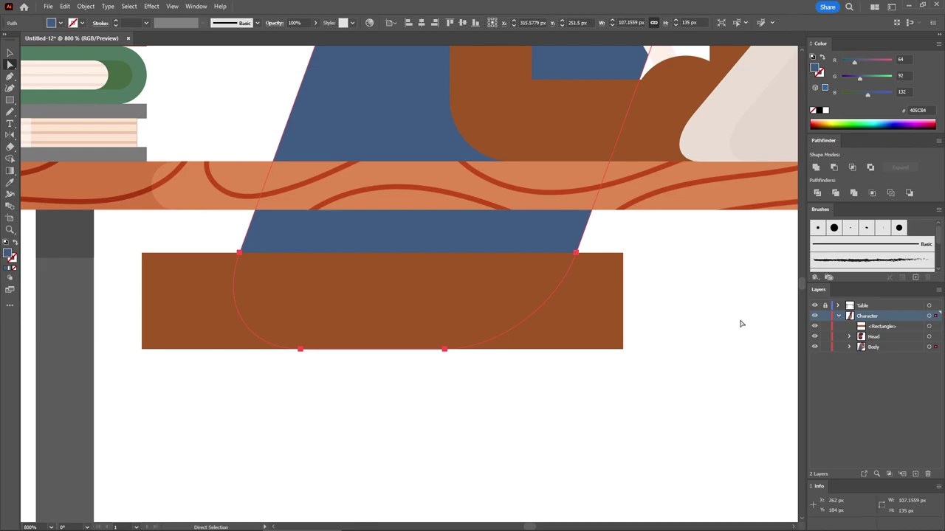
key("v")
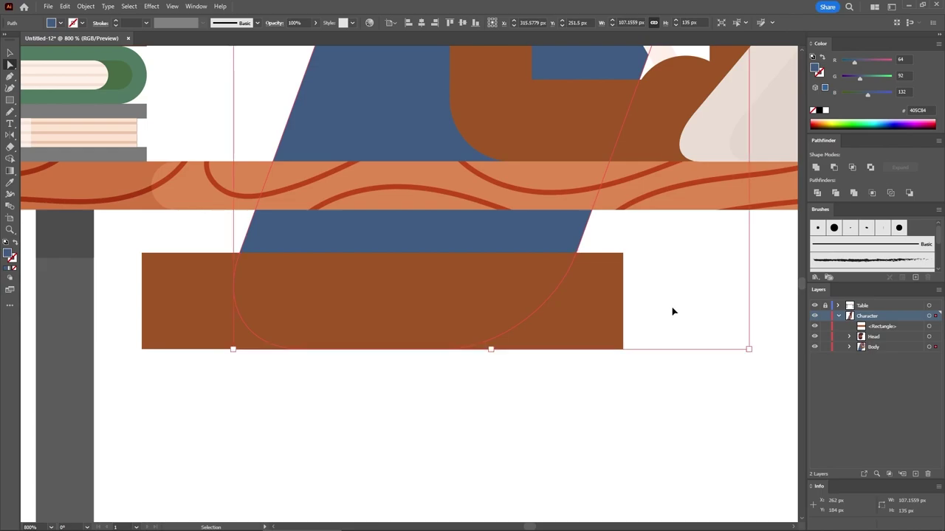
key("a")
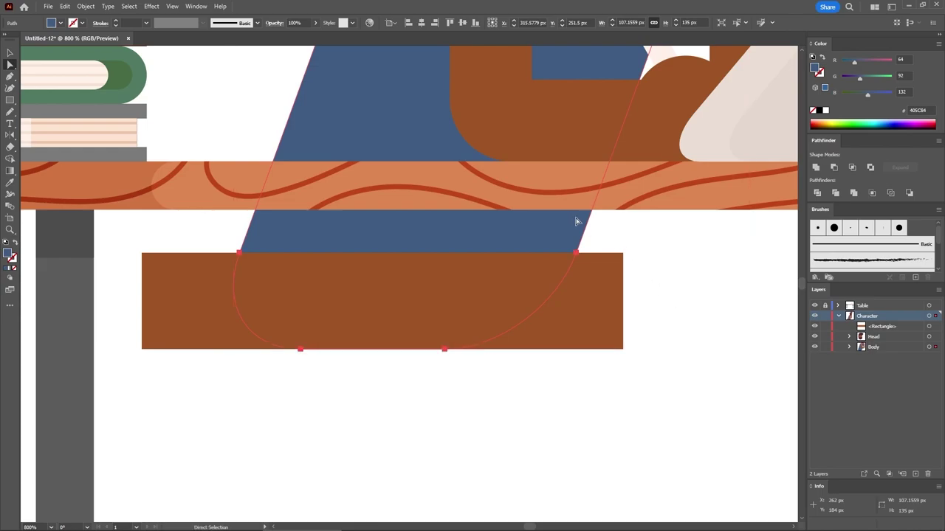
left_click(703, 292)
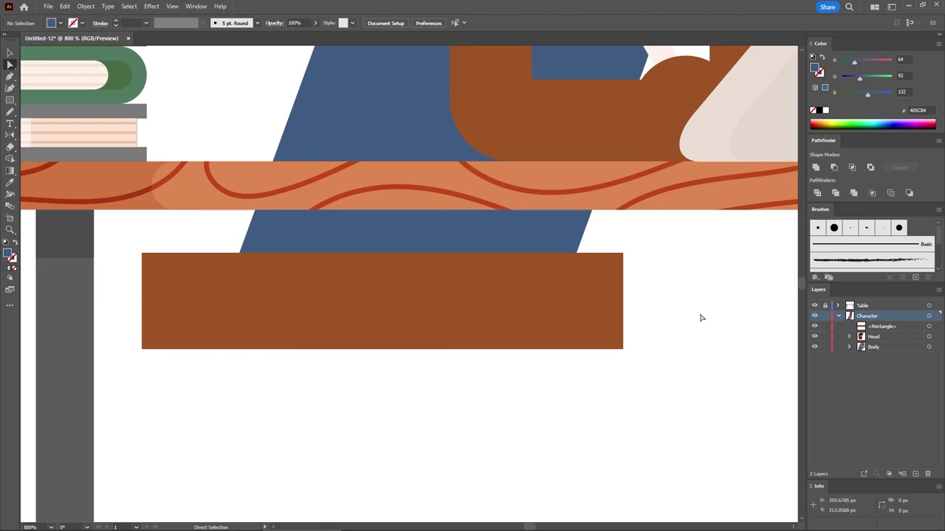
key("v")
key("ctrl+f")
key("a")
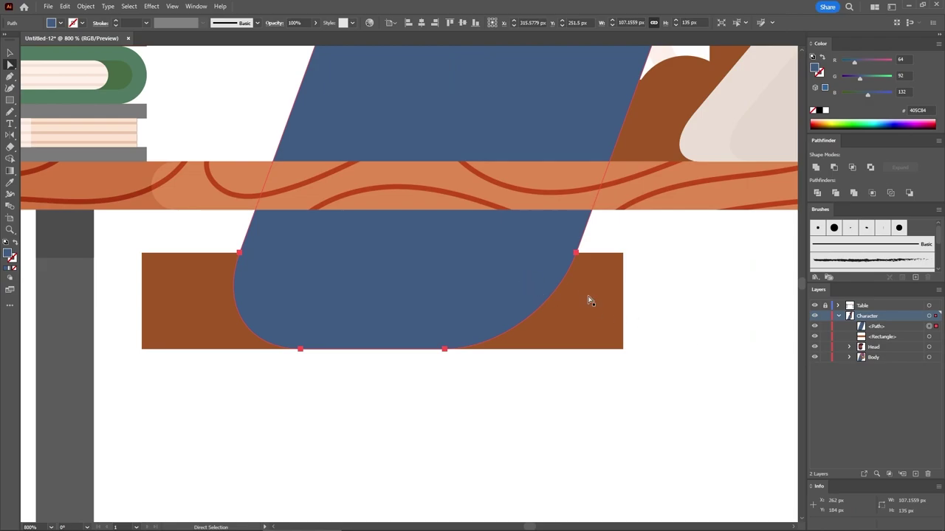
left_click(603, 318, "shift")
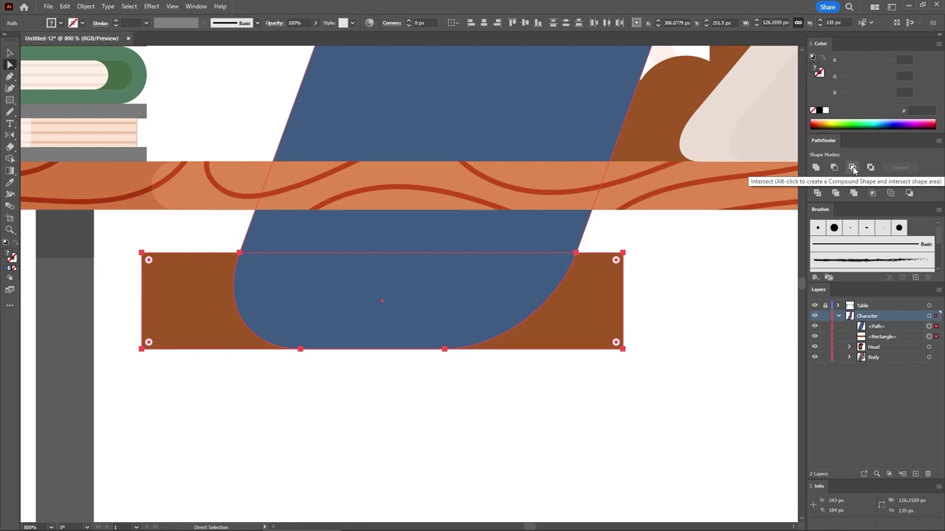
left_click(852, 169)
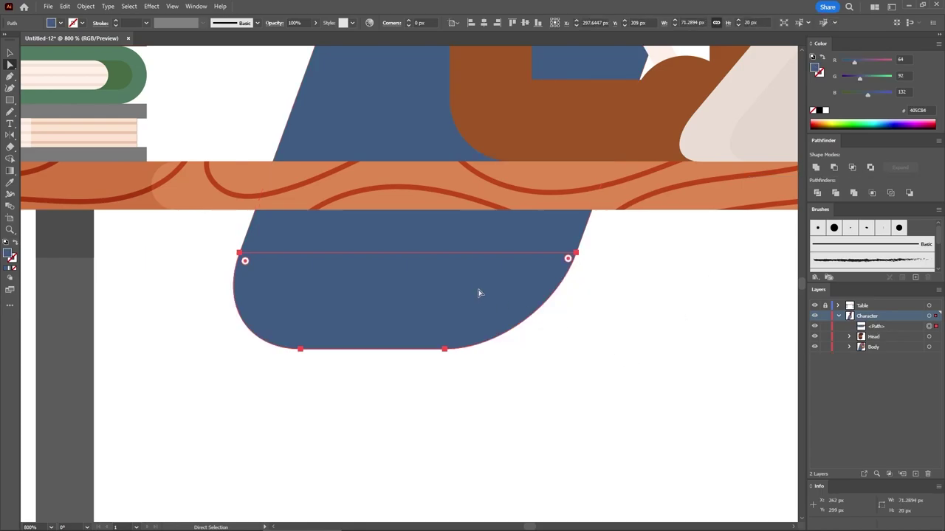
- Fill the intersected lower torso shape with teal, RGB 75, 137, 152
double_click(902, 59)
type("72")
key("Return")
key("Tab")
type("137")
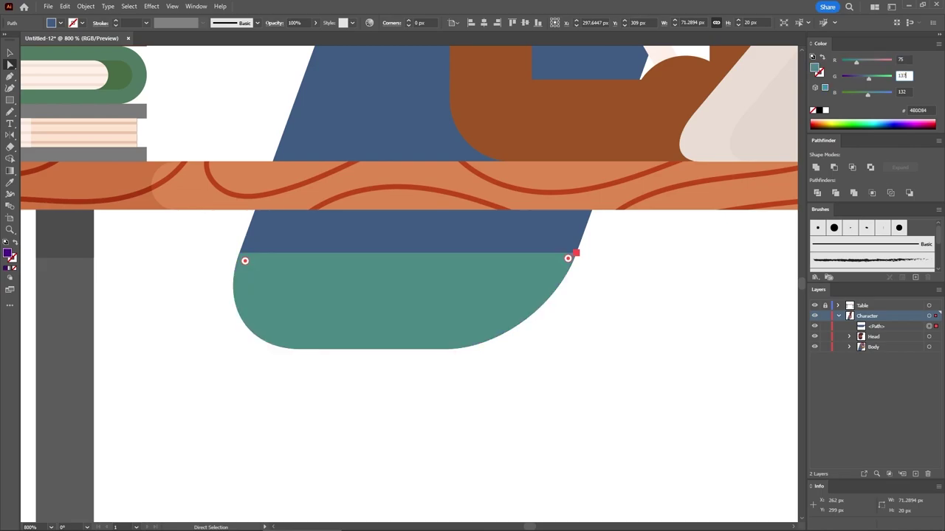
key("Tab")
type("152")
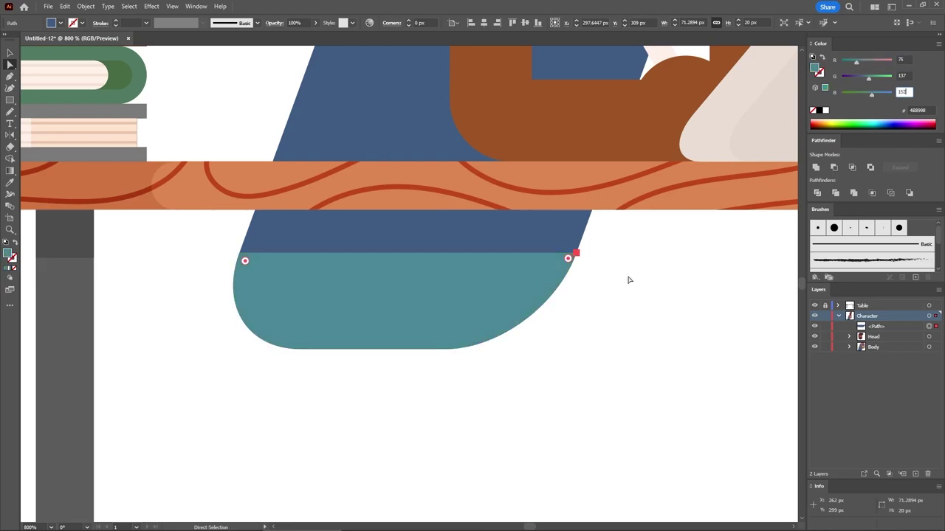
key("Return")
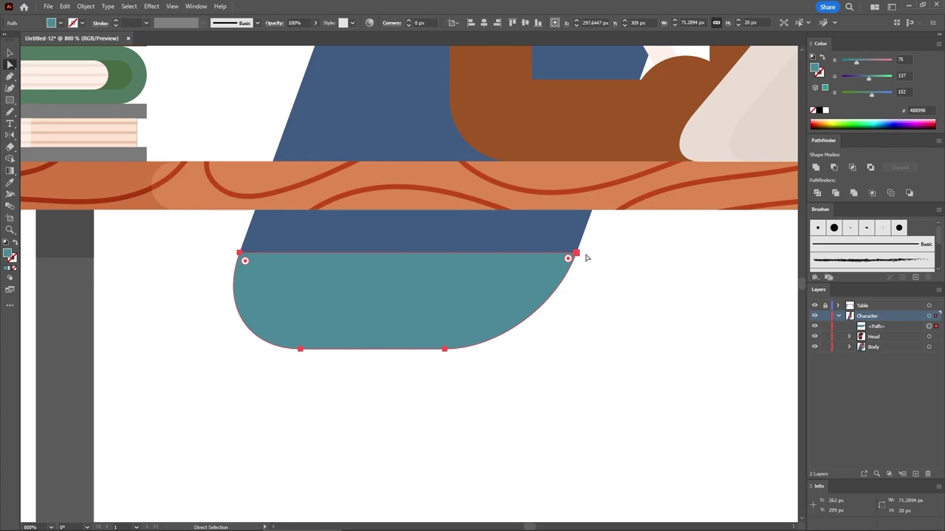
- Create a 23 × 130 px rectangle over the lower torso for the leg
left_click(9, 100)
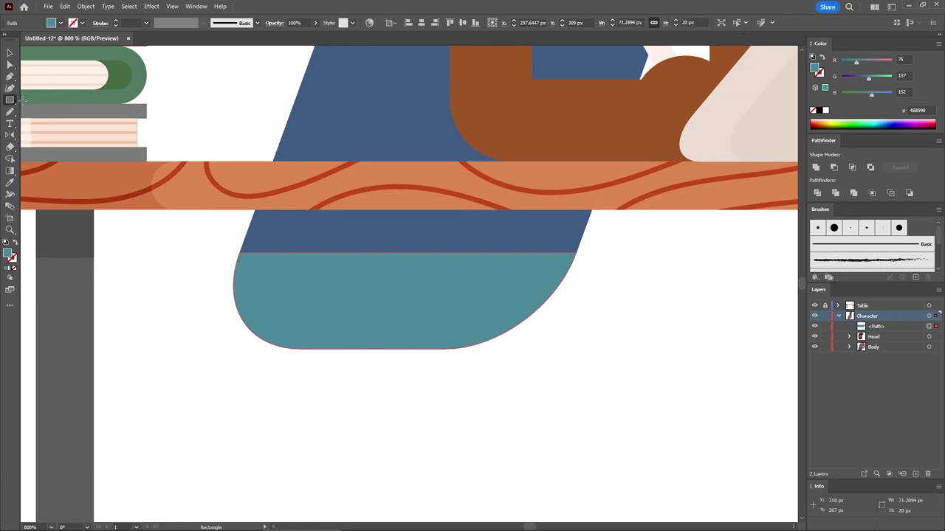
left_click(291, 162)
type("23")
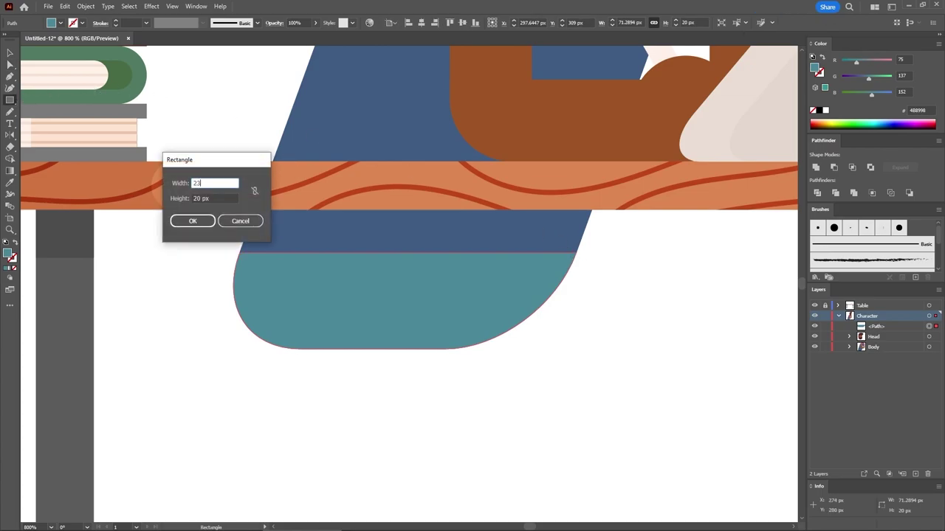
key("Tab")
type("13")
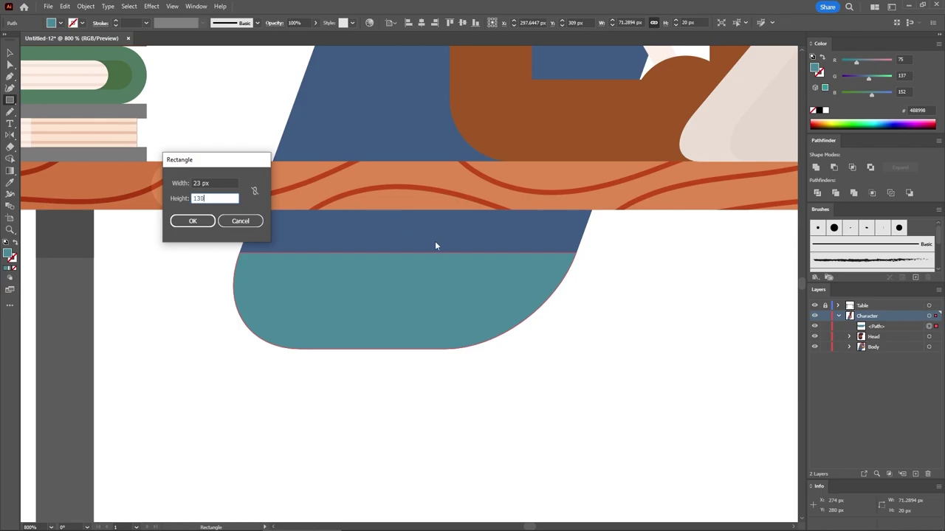
type("0")
key("Return")
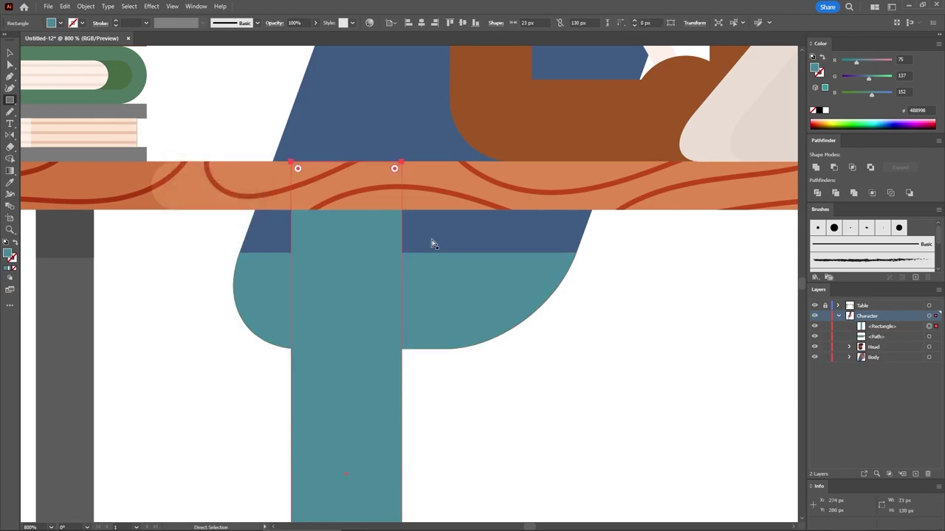
- Fill the leg rectangle with light teal, RGB 122, 178, 191
key("ctrl+minus")
key("ctrl+minus")
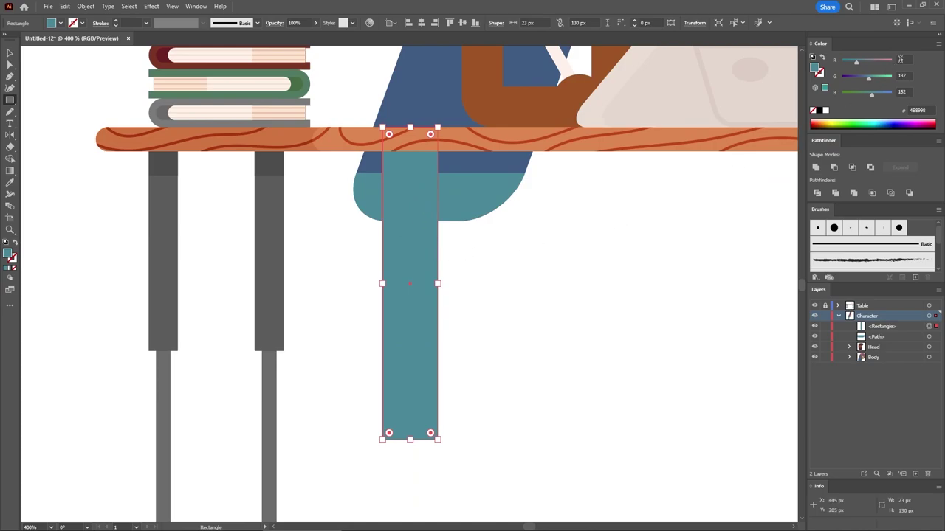
double_click(901, 59)
type("122")
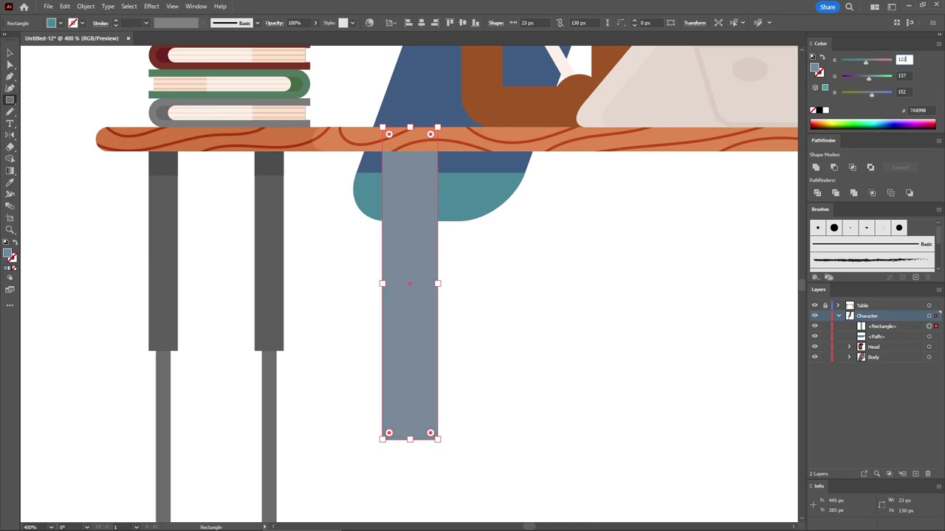
key("Tab")
type("178")
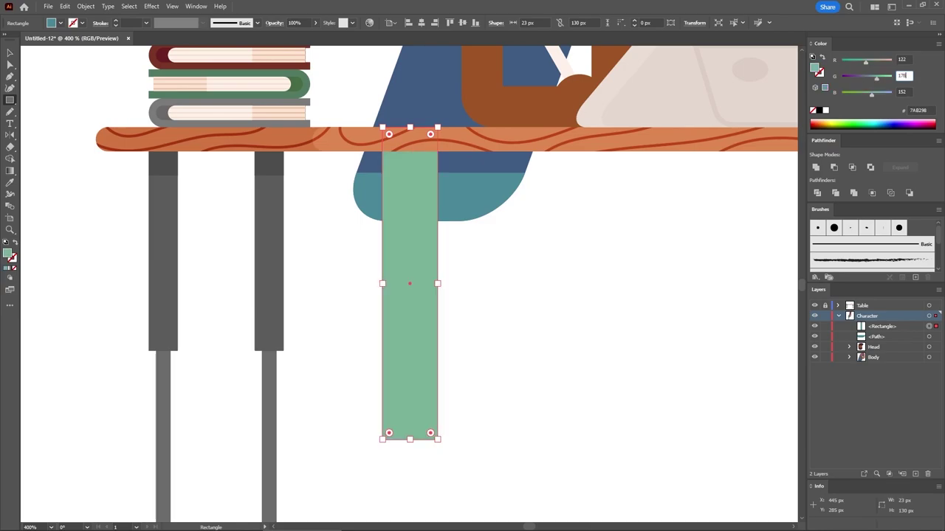
key("Tab")
type("19")
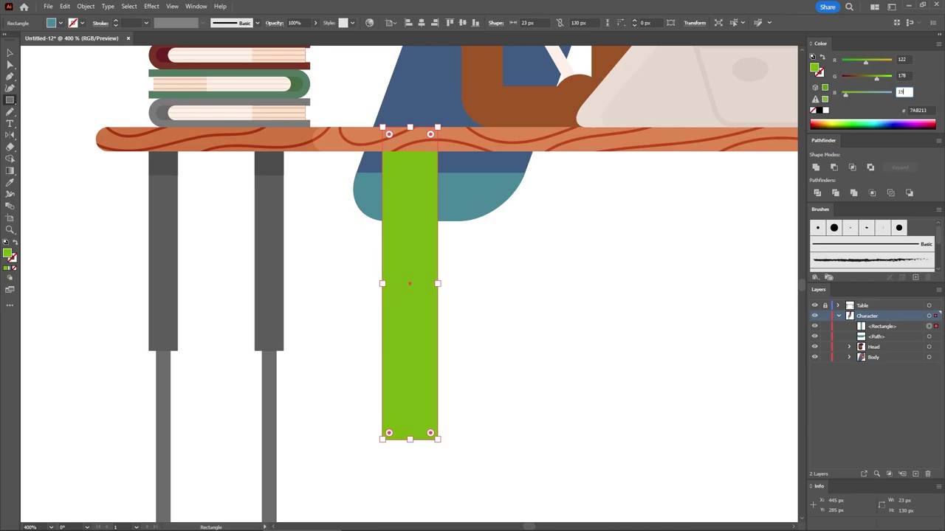
type("1")
key("Return")
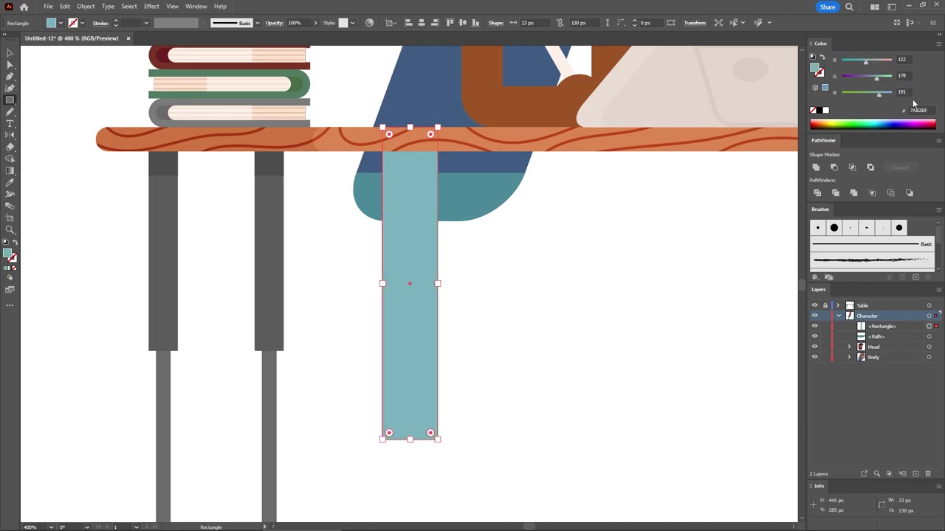
- Move the leg rectangle down to the teal shape's top edge and round its two bottom corners to 10 px
key("a")
left_click_drag(426, 175, 428, 220)
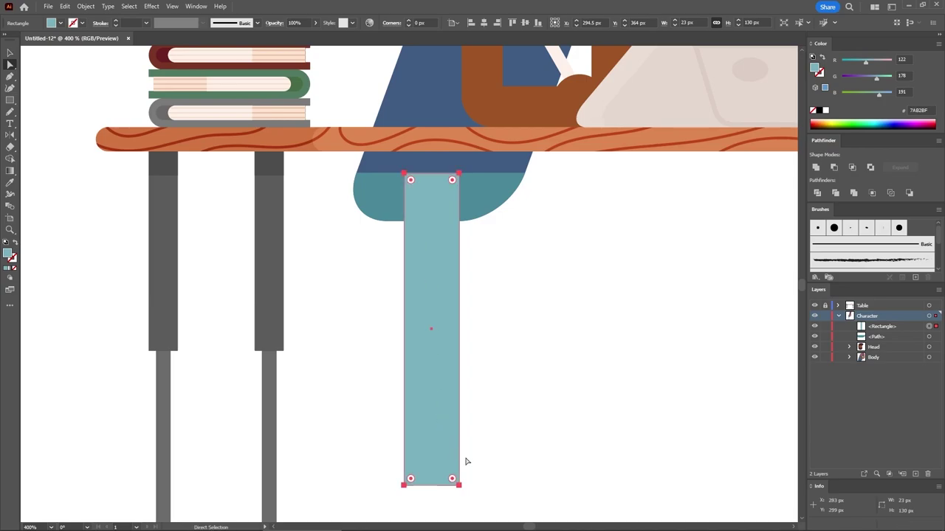
left_click_drag(498, 499, 369, 462)
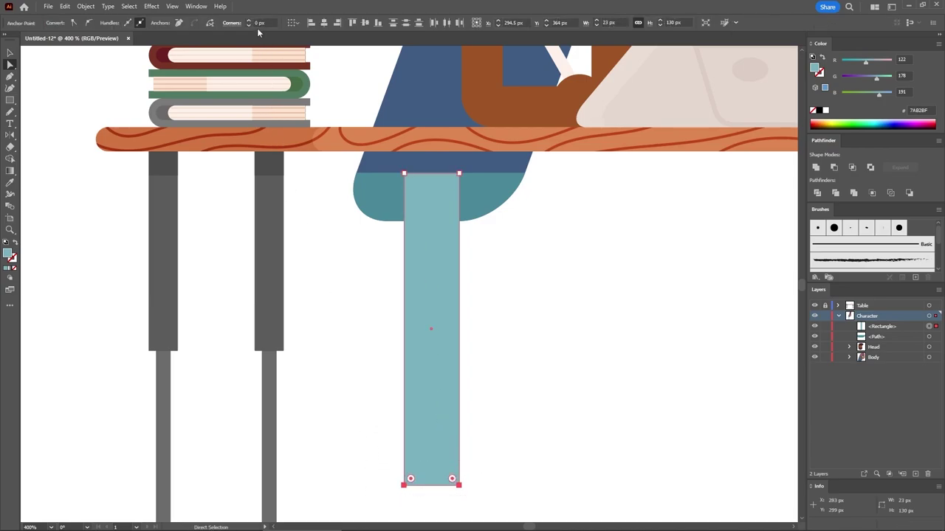
left_click(260, 23)
type("10")
key("Return")
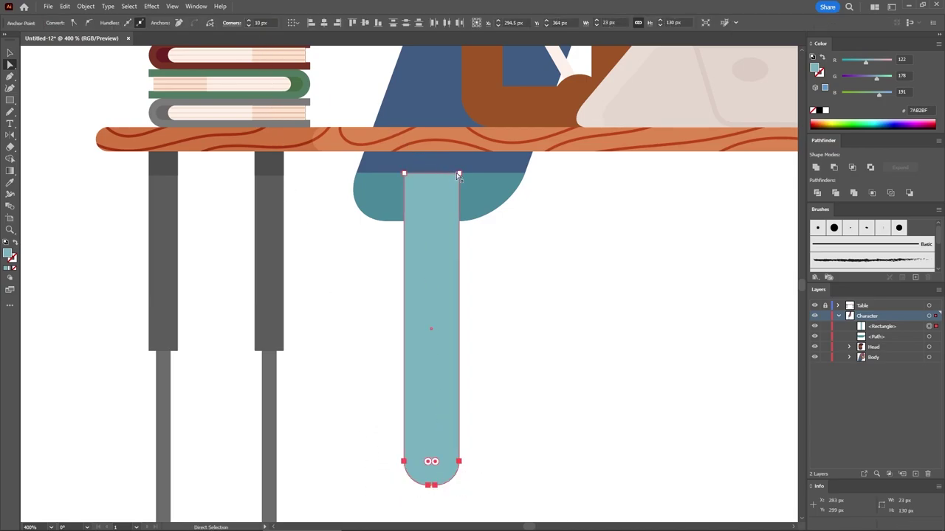
- Round the top-right corner of the leg rectangle to 20 px
left_click(459, 174)
left_click(258, 23)
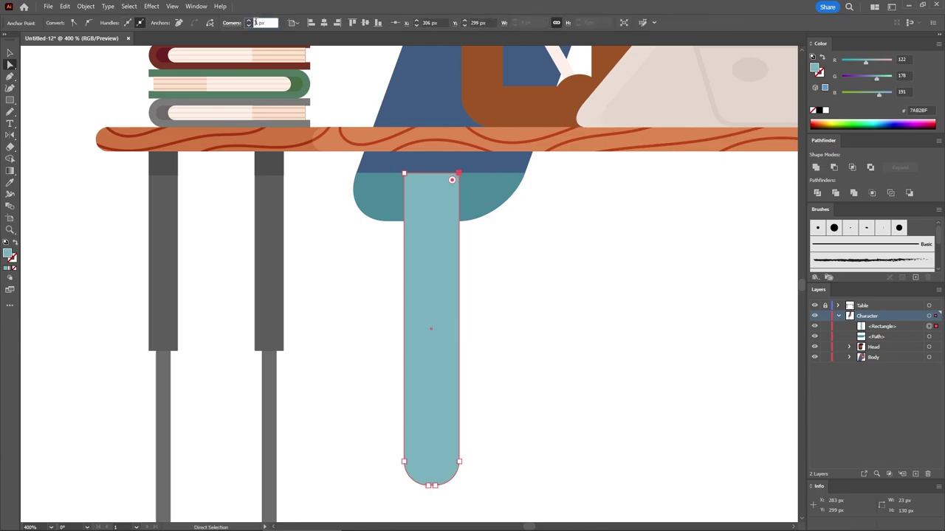
type("20")
key("Return")
left_click(513, 259)
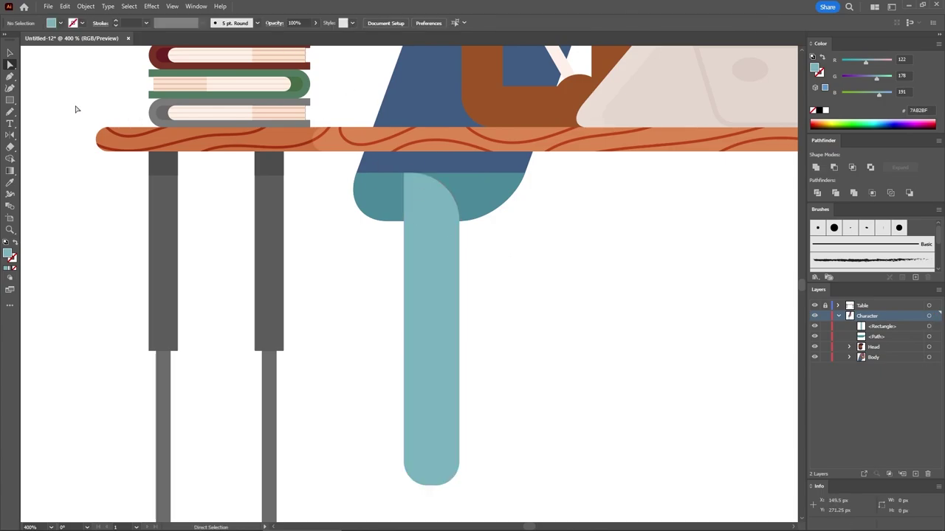
- Create a 30 × 20 px rectangle and align its upper-right corner with the top right of the leg
left_click(10, 99)
left_click(355, 240)
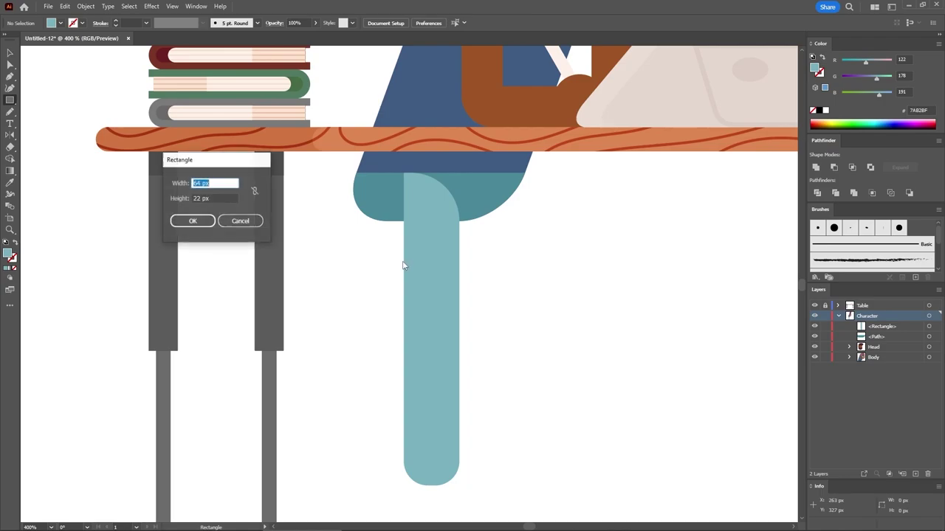
type("30")
key("Tab")
type("20")
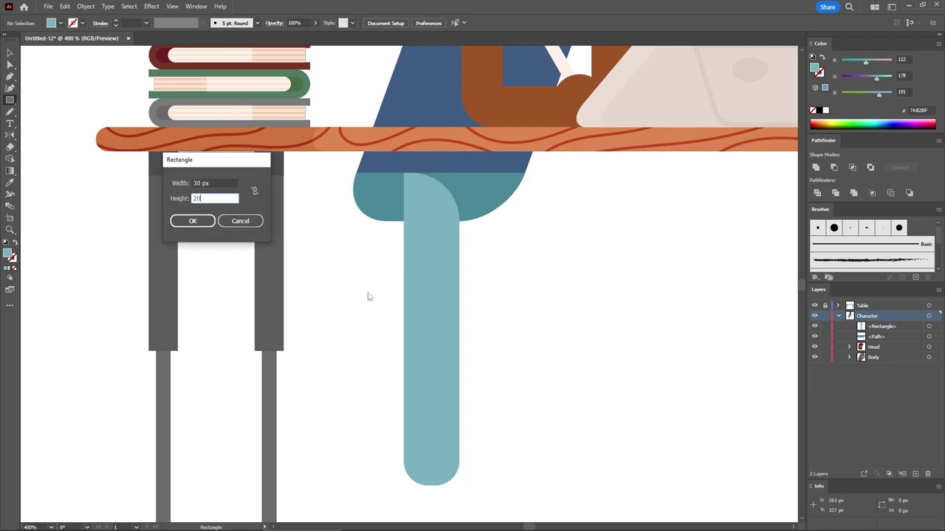
key("Return")
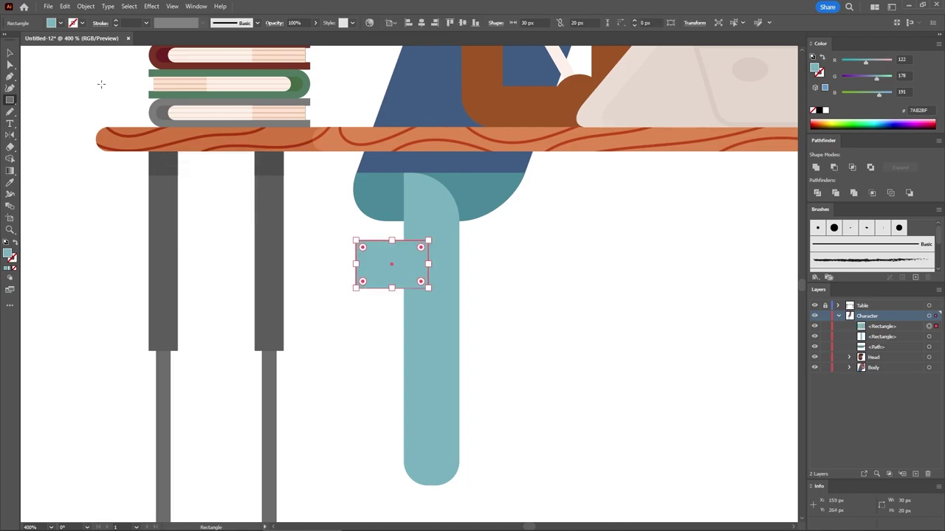
left_click(10, 53)
left_click_drag(392, 265, 410, 197)
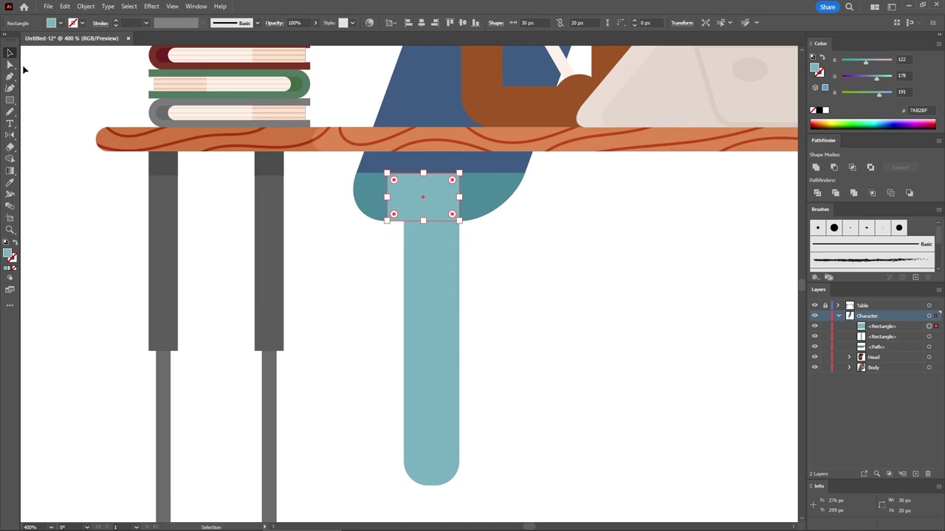
- Round the upper-right corner of the small rectangle to 20 px
left_click(11, 65)
left_click(458, 174)
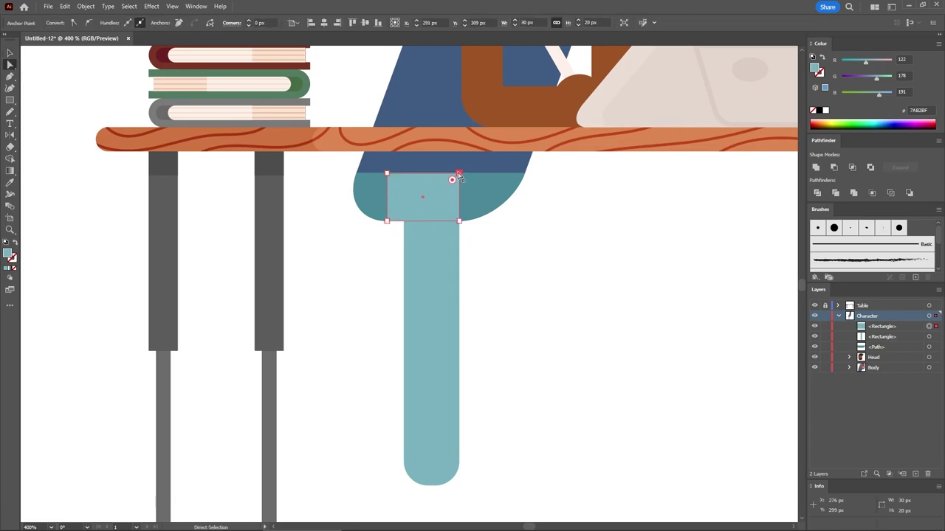
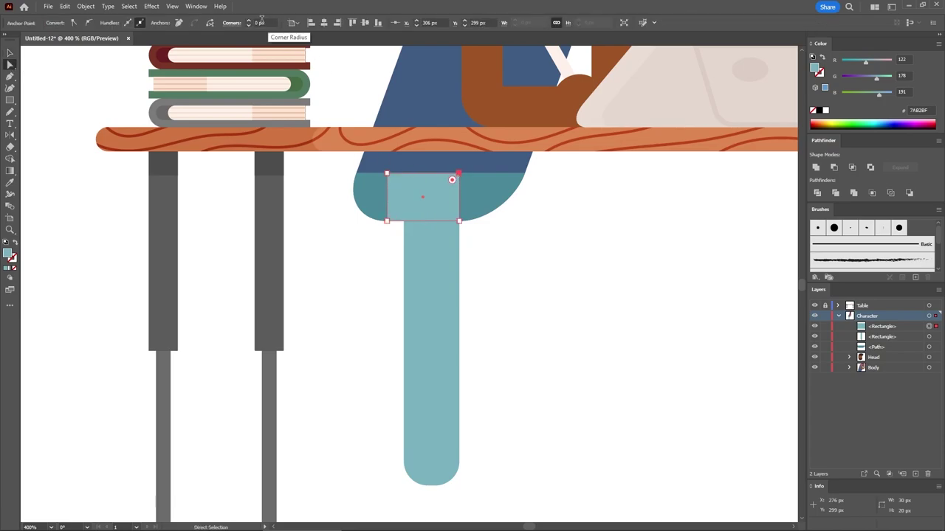
left_click(260, 23)
type("20")
key("Return")
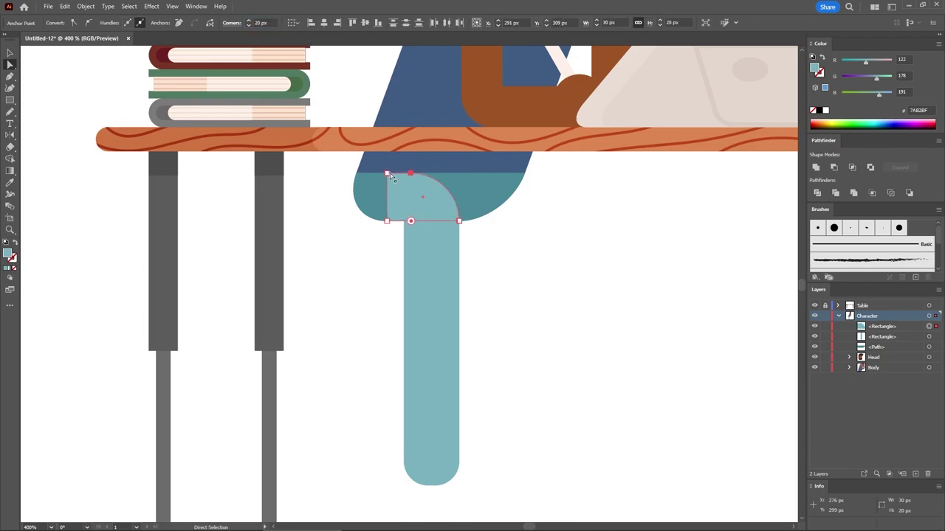
- Round both left corners of the small rectangle to 7 px
left_click(387, 172)
left_click(387, 221, "shift")
left_click(260, 23)
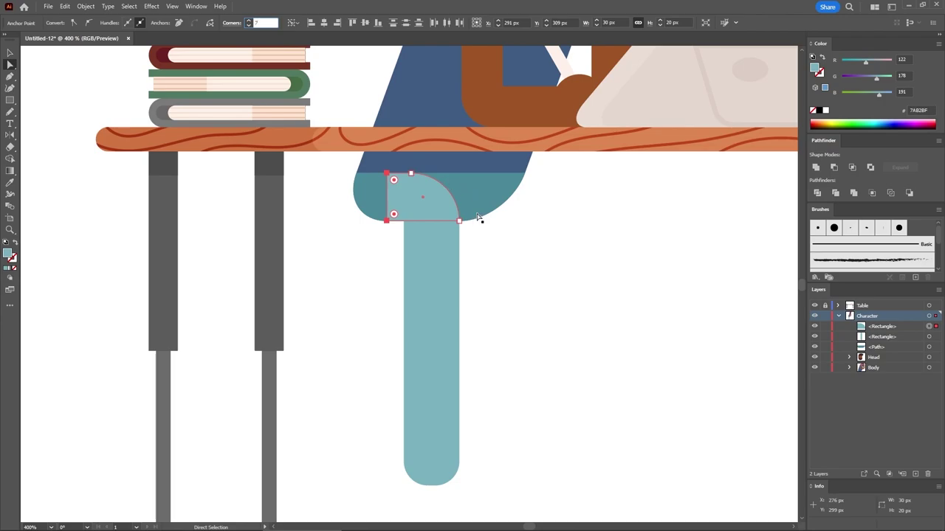
type("7")
key("Return")
left_click(521, 302)
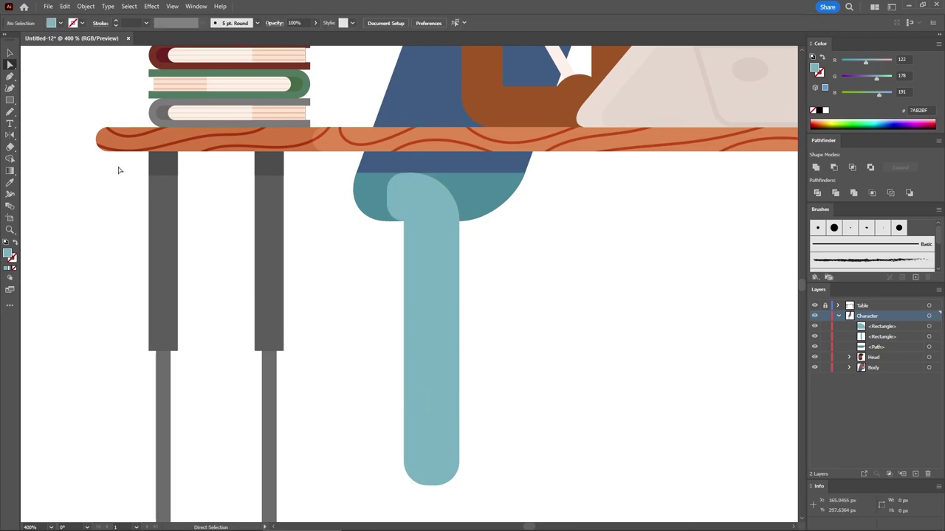
- Draw a rectangle about 55 × 22 px across the leg's lower end, with its bottom edge aligned to the leg's bottom
left_click(10, 100)
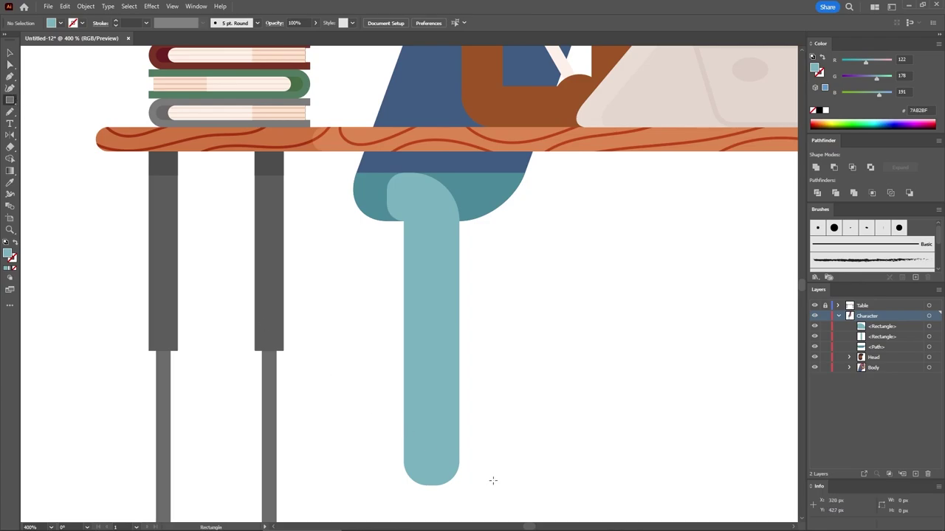
left_click_drag(493, 480, 362, 430)
left_click(10, 53)
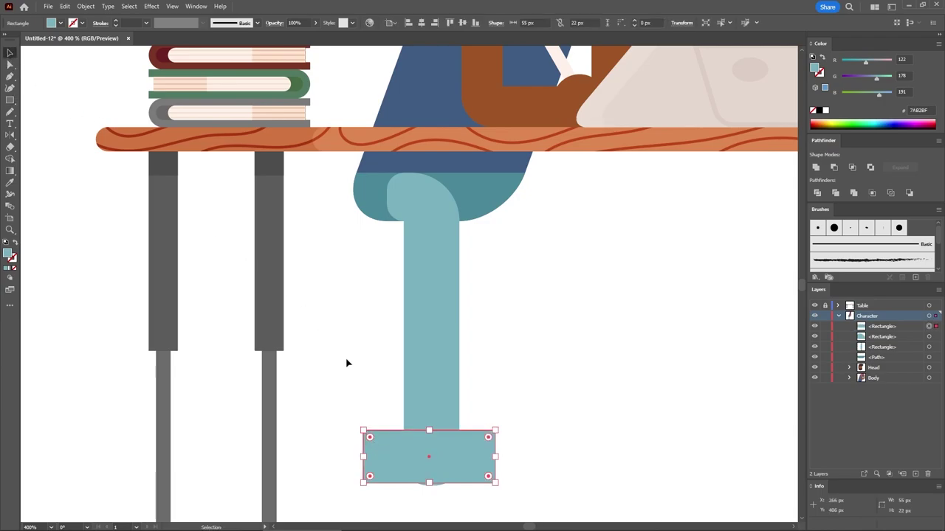
mouse_move(429, 457)
left_mouse_down()
mouse_move(508, 431)
mouse_move(446, 455)
left_mouse_up()
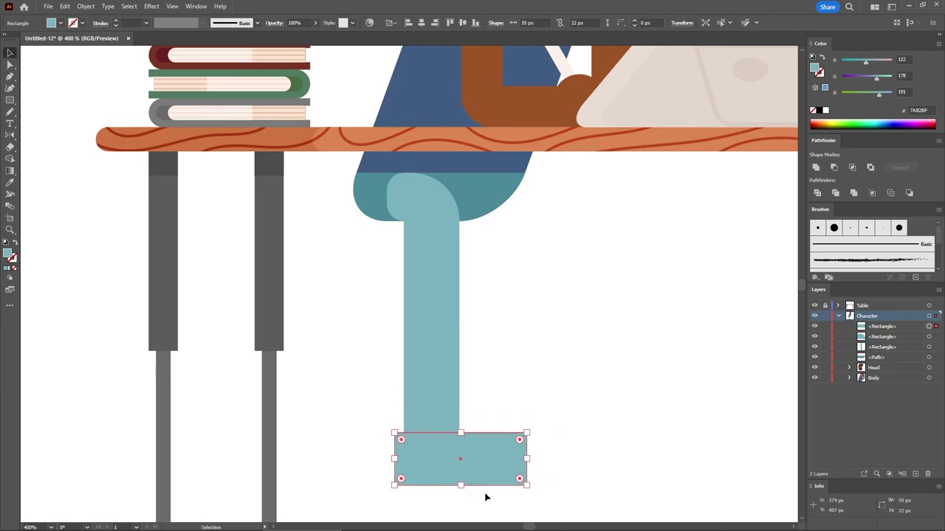
- Remove the parts of the rectangle outside the leg outline with Shape Builder, keeping only the rounded foot end
left_click(405, 425, "shift")
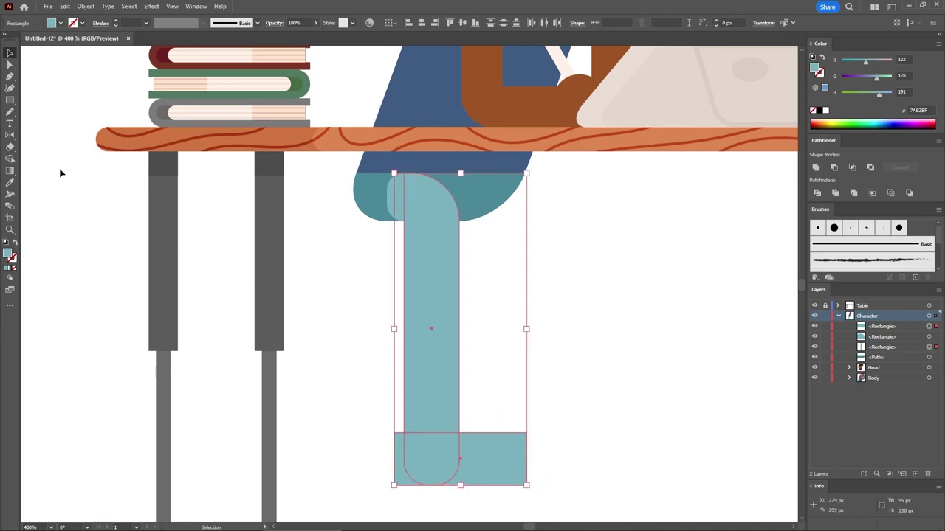
left_click(10, 158)
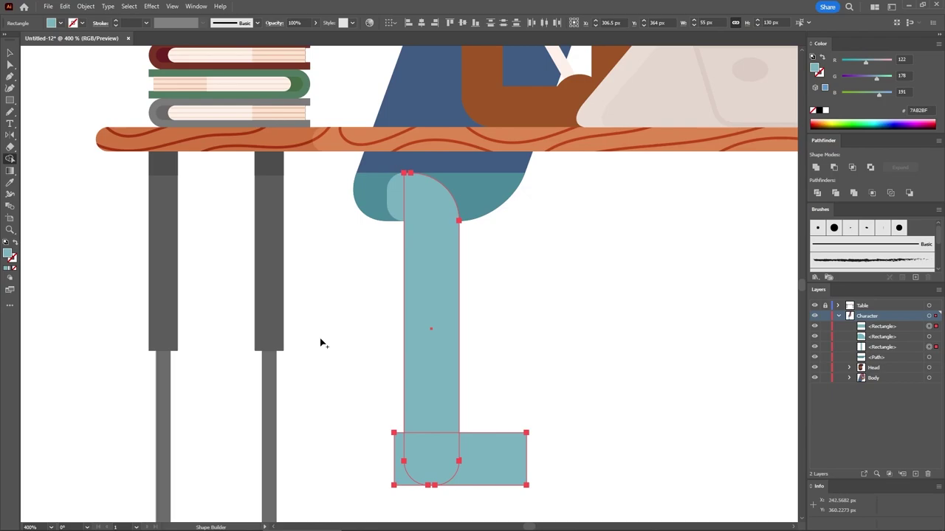
left_click(399, 450, "alt")
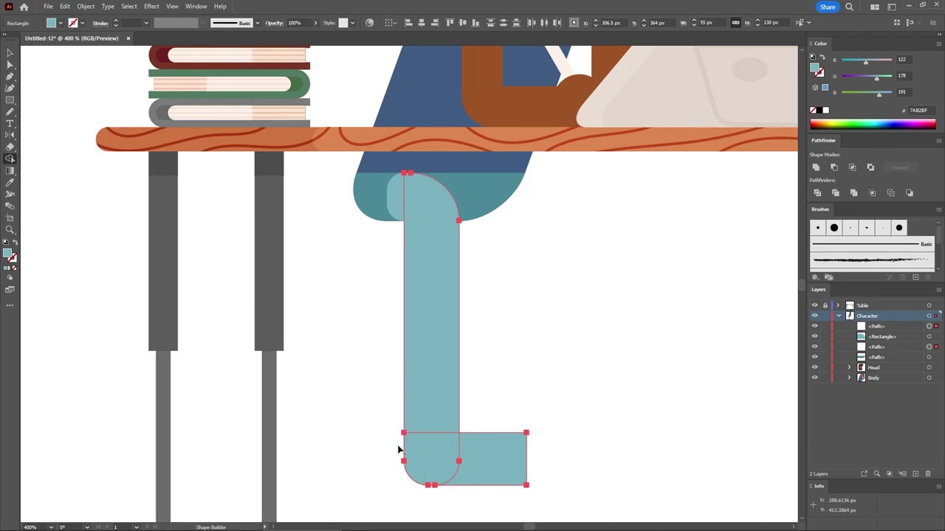
left_click(492, 451, "alt")
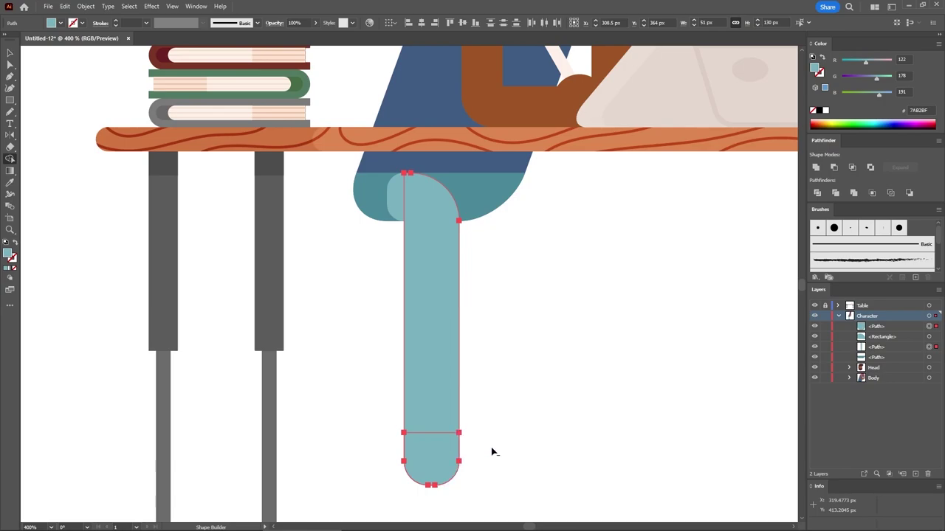
left_click(10, 53)
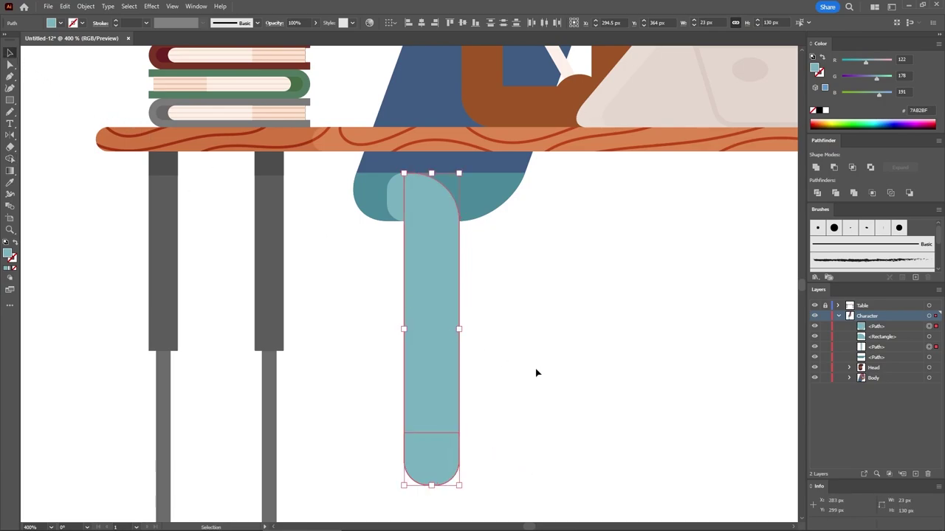
left_click(481, 414)
- Fill the rounded piece at the leg's lower end with brown, RGB 173, 102, 56
left_click(435, 444)
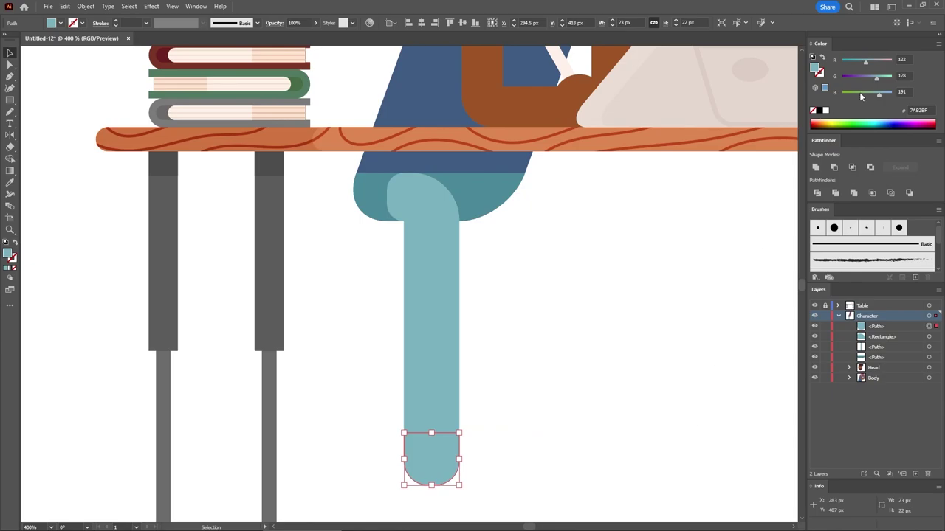
left_click(909, 60)
type("173")
key("Tab")
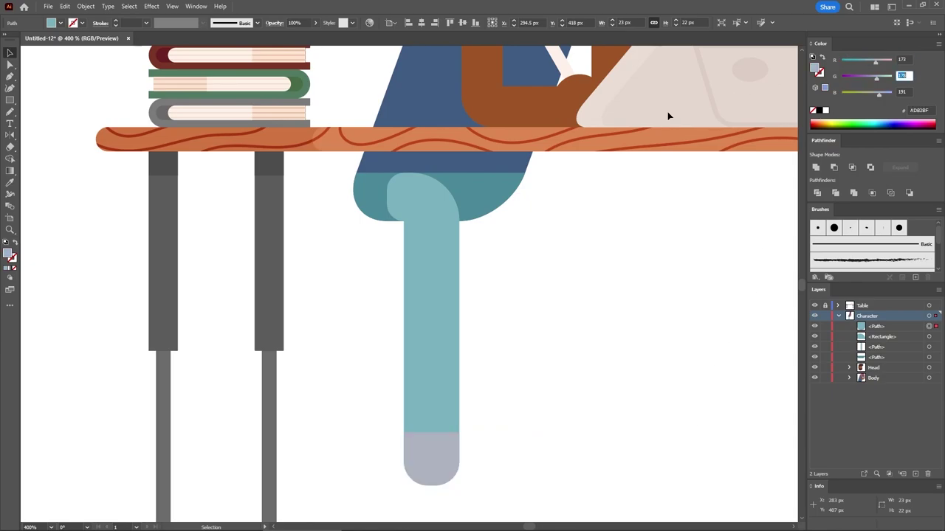
type("02")
key("Tab")
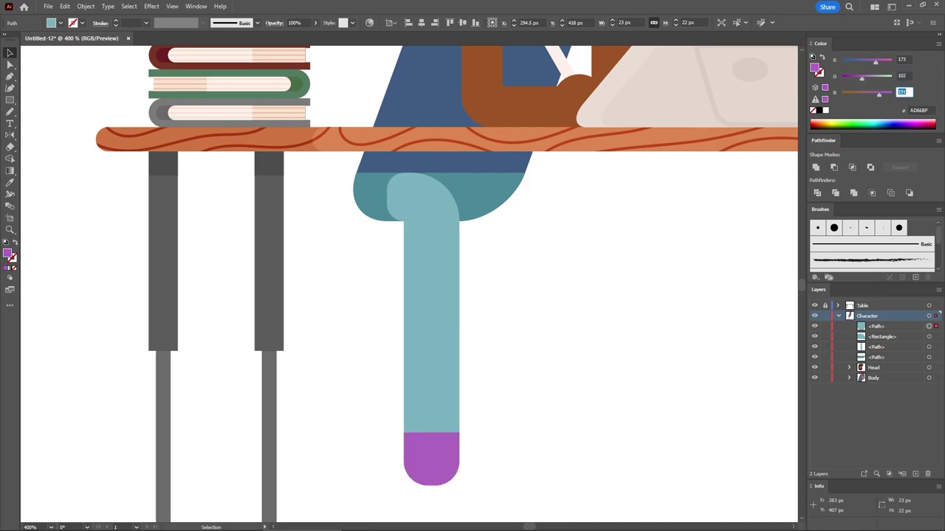
type("56")
key("Return")
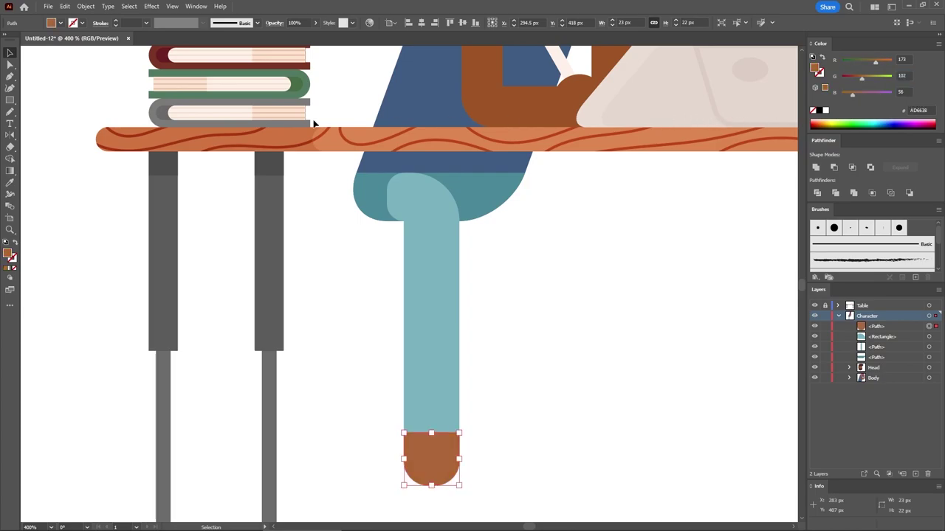
- Create a 29 × 8 px rectangle beside the leg and round all its corners to 4 px
left_click(10, 100)
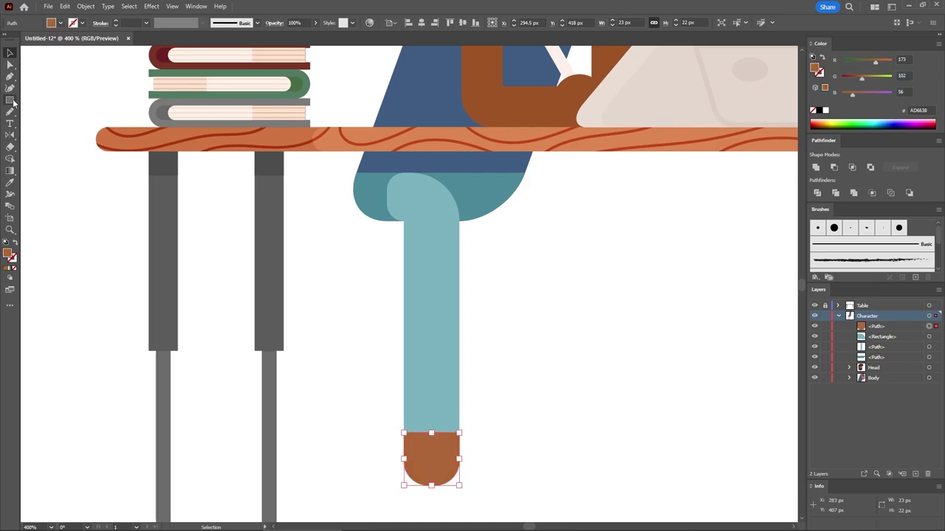
left_click(575, 333)
type("29")
key("Tab")
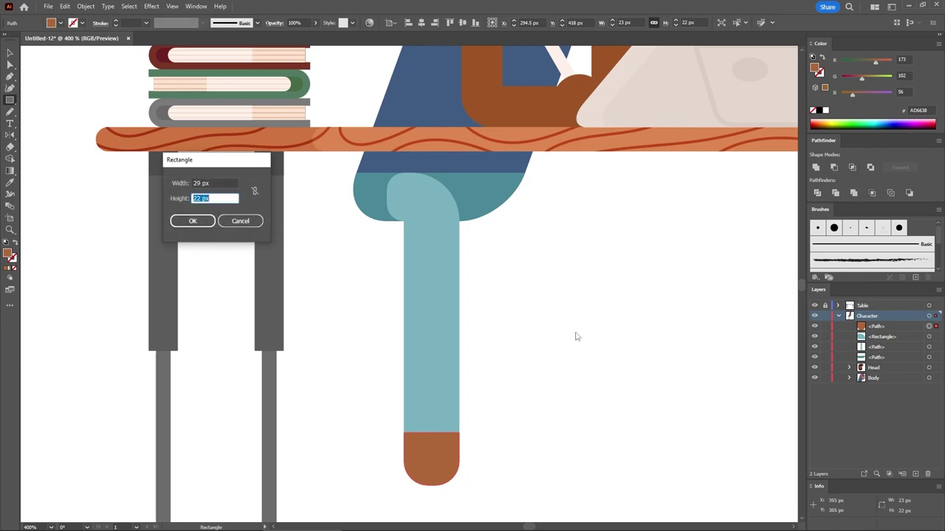
type("8")
key("Return")
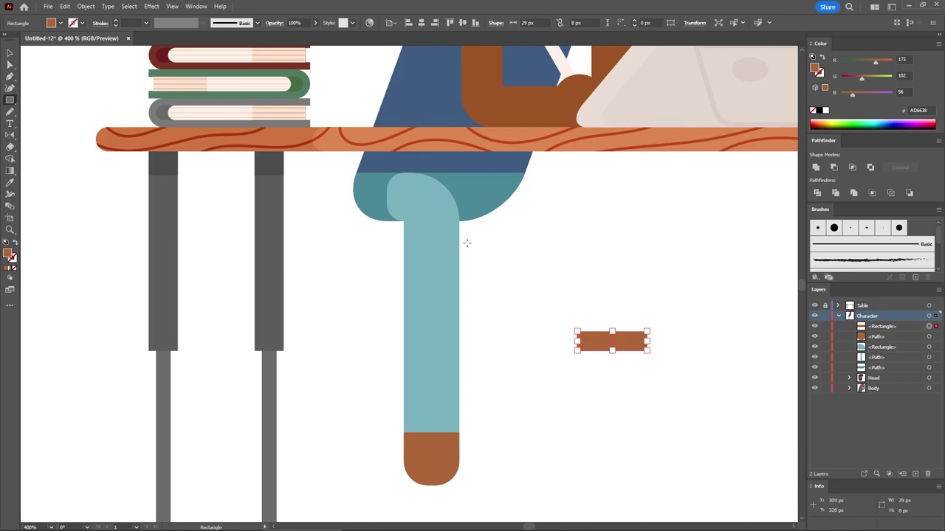
left_click(10, 65)
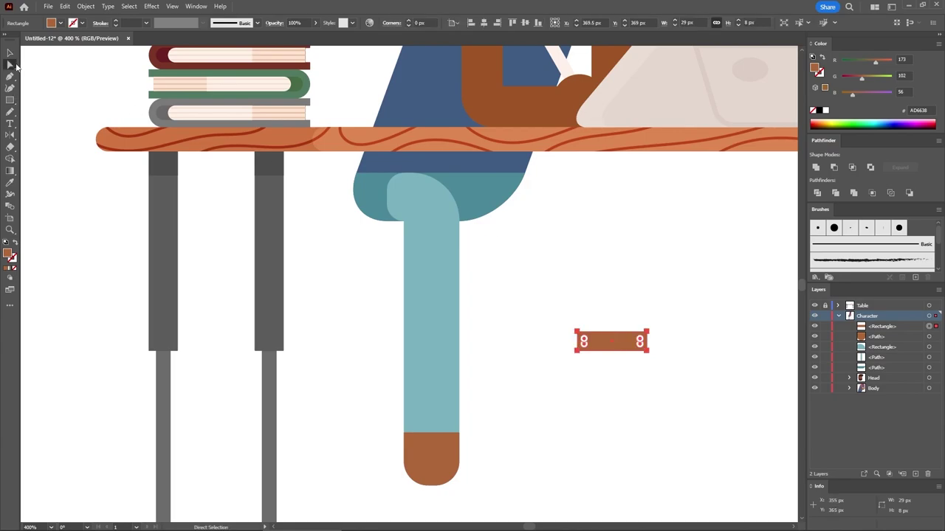
left_click_drag(588, 341, 644, 372)
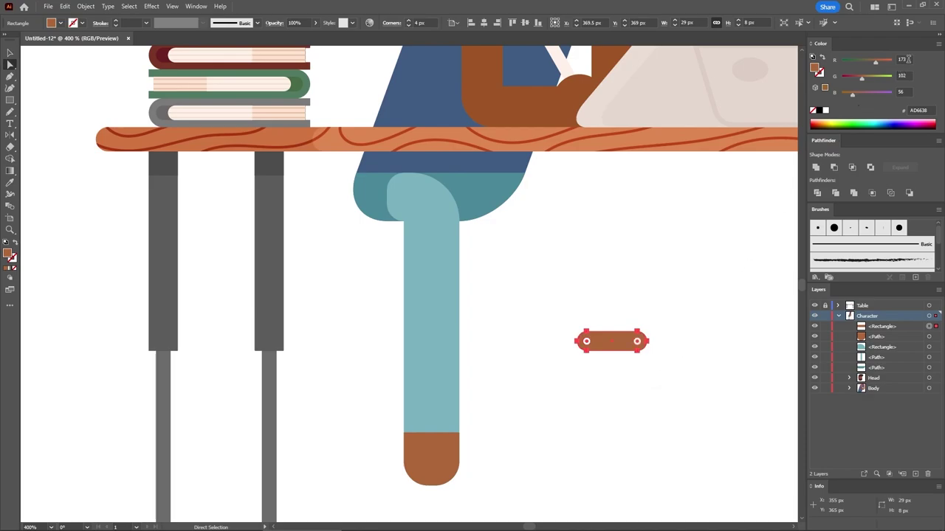
- Fill the small rounded bar with light blue, RGB 144, 196, 209
type("144")
key("Tab")
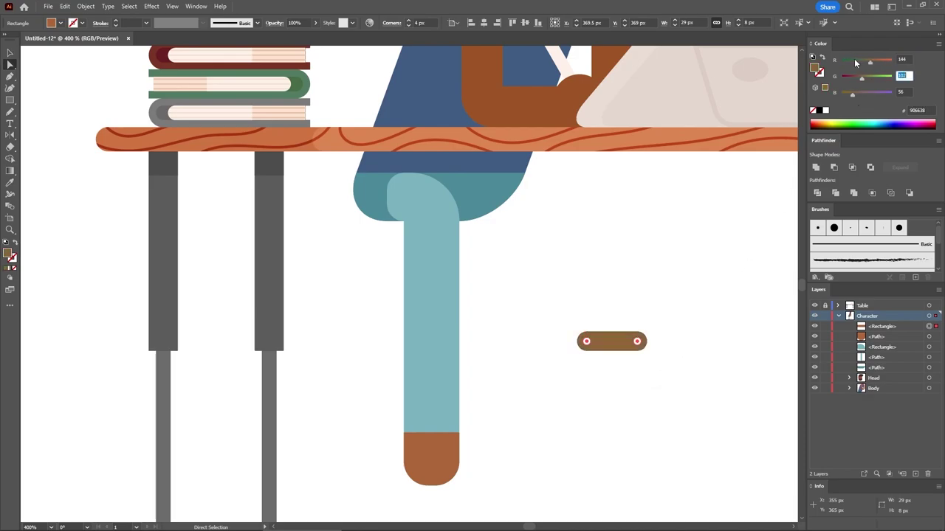
type("196")
key("Tab")
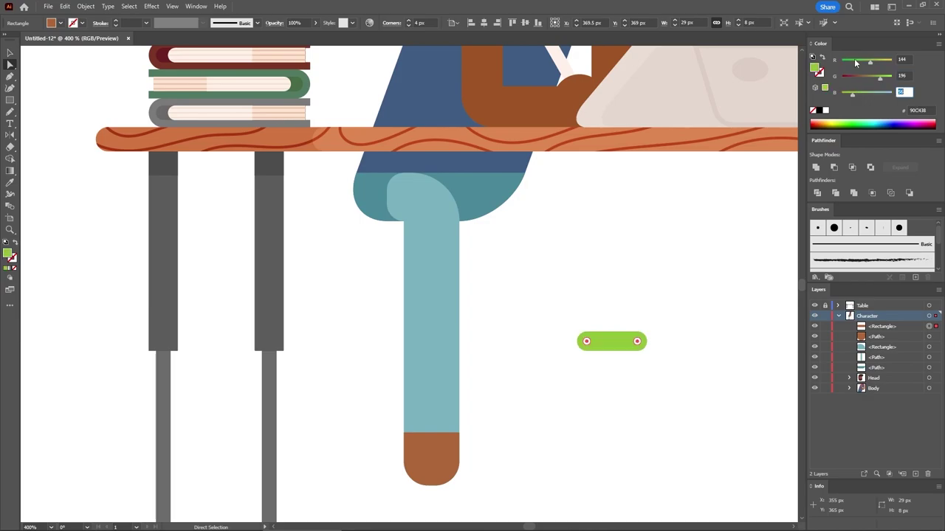
type("209")
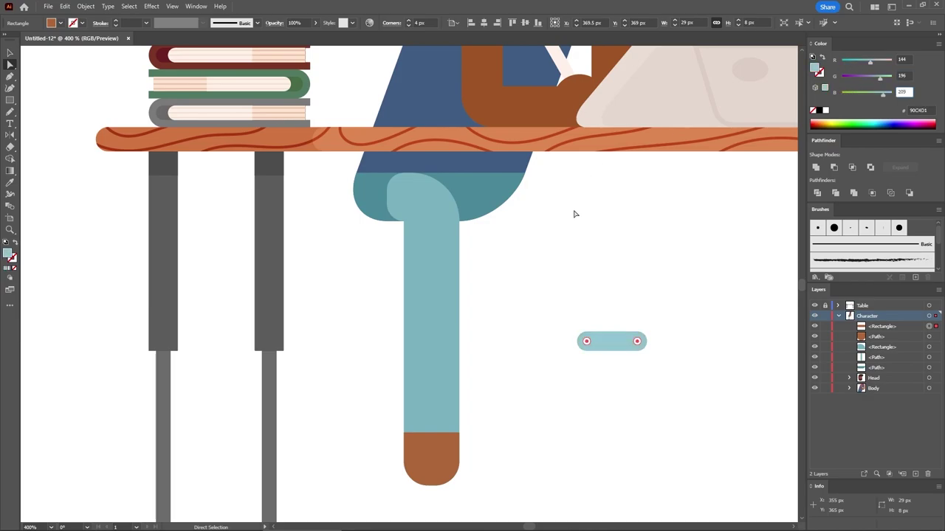
key("Return")
- Move the light blue bar onto the leg just above the brown piece, centred as a trouser cuff
left_click(11, 52)
left_click(574, 249)
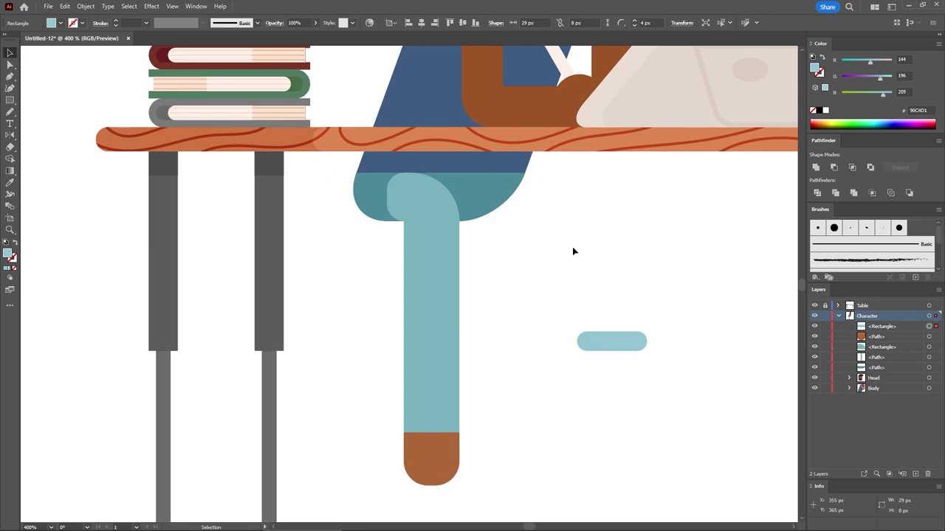
left_click_drag(633, 340, 454, 424)
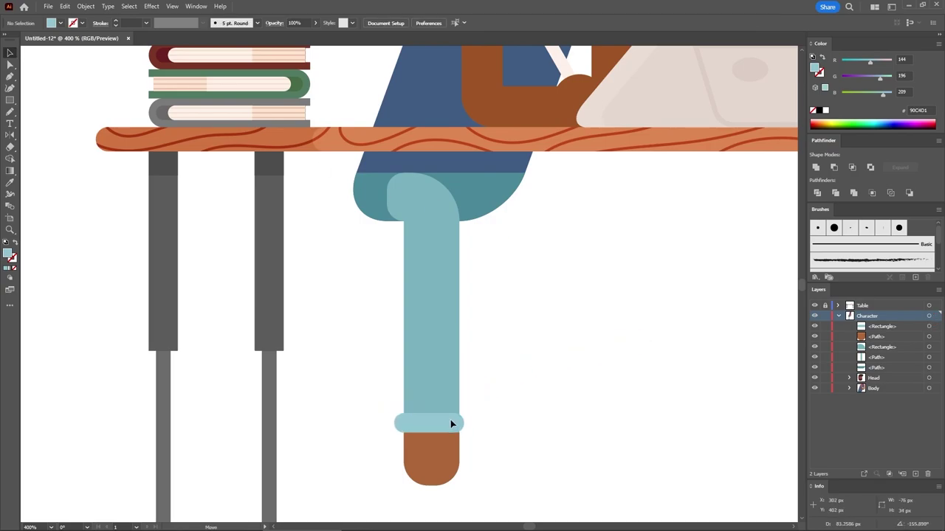
left_click(512, 391)
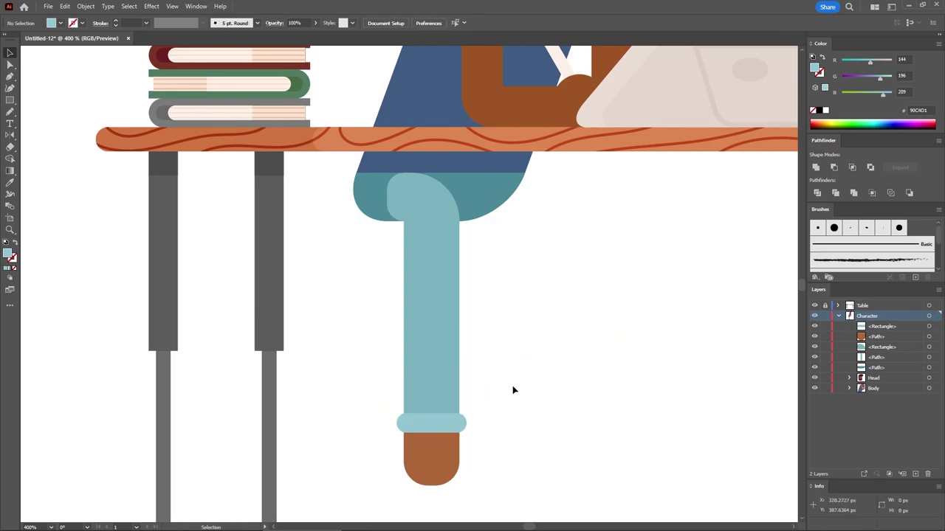
- Create a 40 × 20 px rectangle to the right of the leg and give it the dark blue fill of the character's torso
key("ctrl+minus")
key("ctrl+minus")
key("ctrl+minus")
left_click(10, 100)
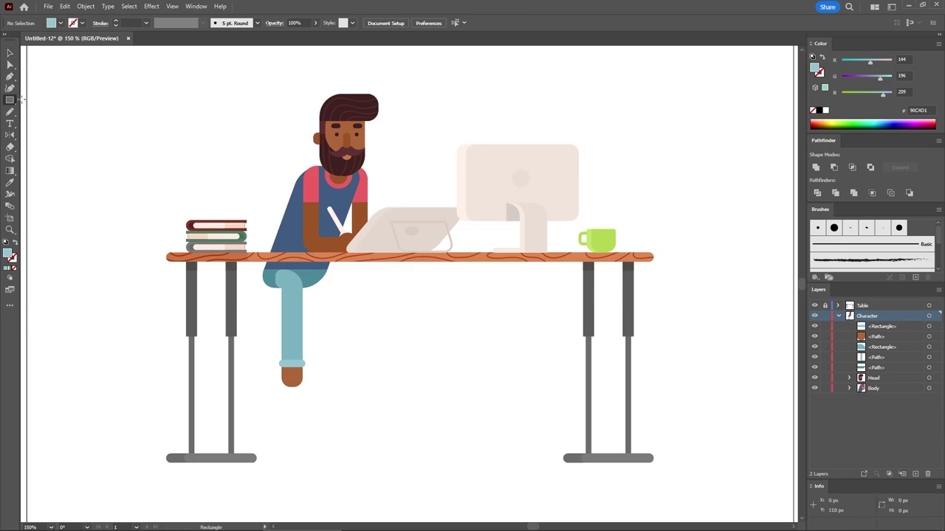
left_click(347, 296)
type("40")
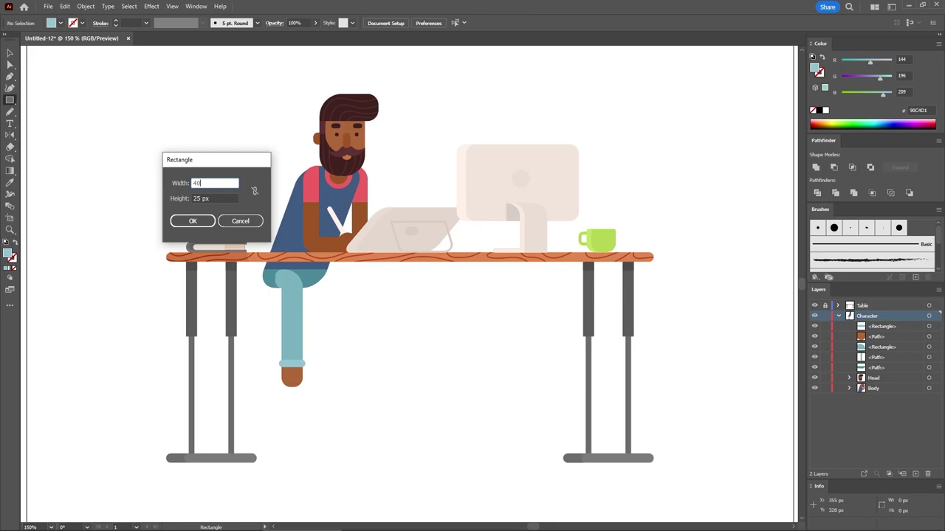
key("Tab")
type("20")
key("Return")
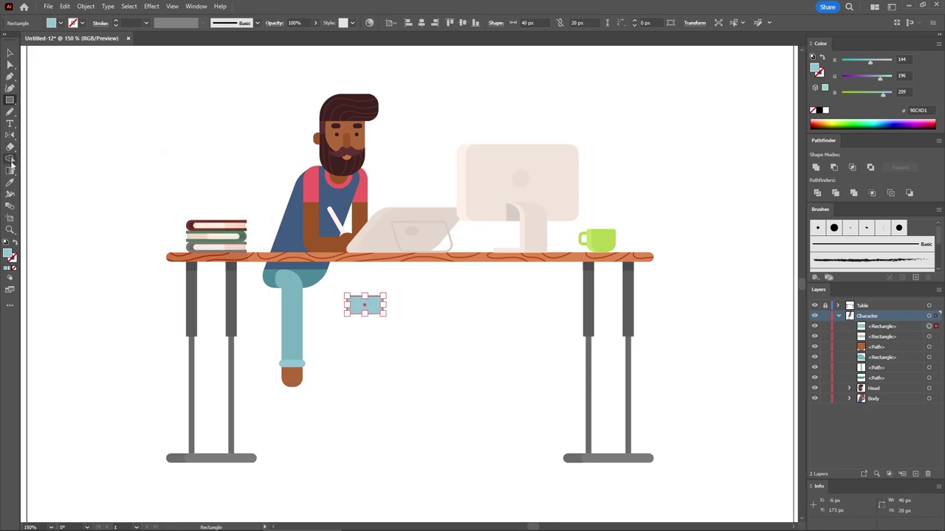
left_click(10, 183)
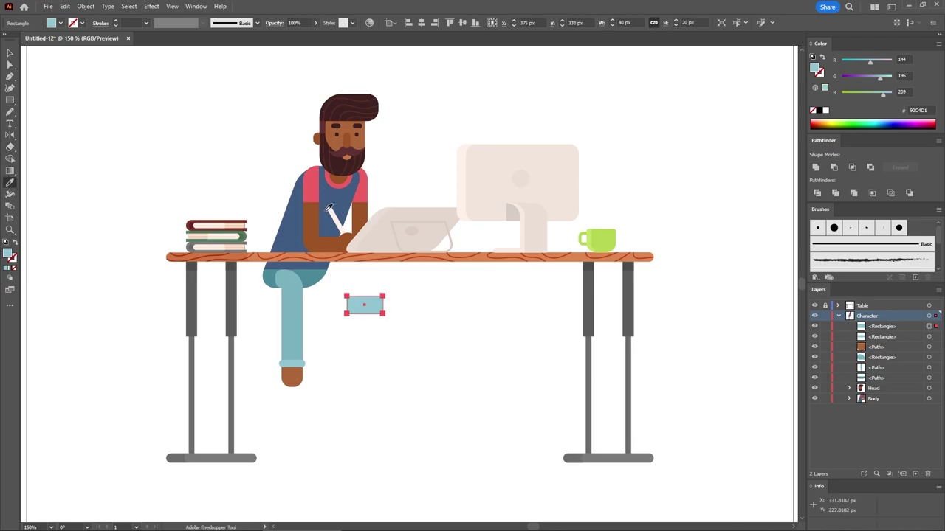
left_click(299, 227)
- Create a 25 × 25 px square to the right of the dark blue rectangle
left_click(10, 100)
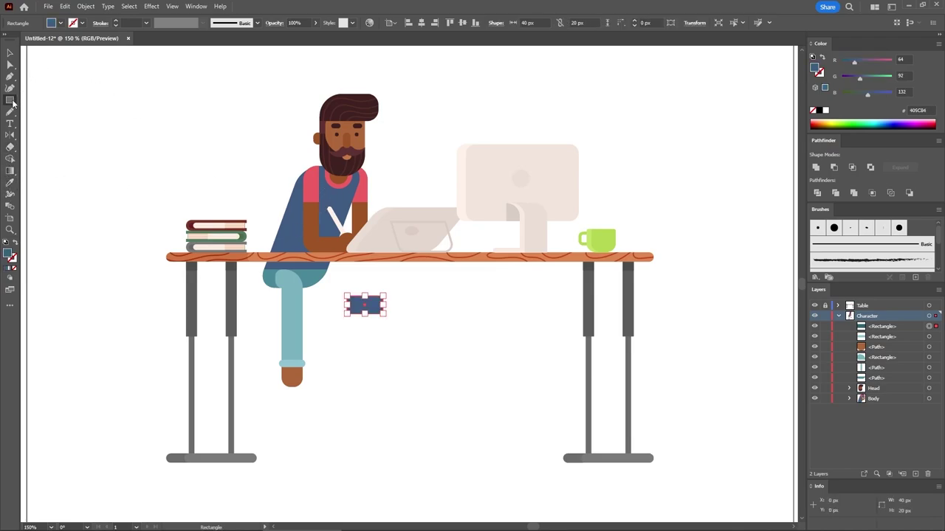
left_click(420, 325)
type("25")
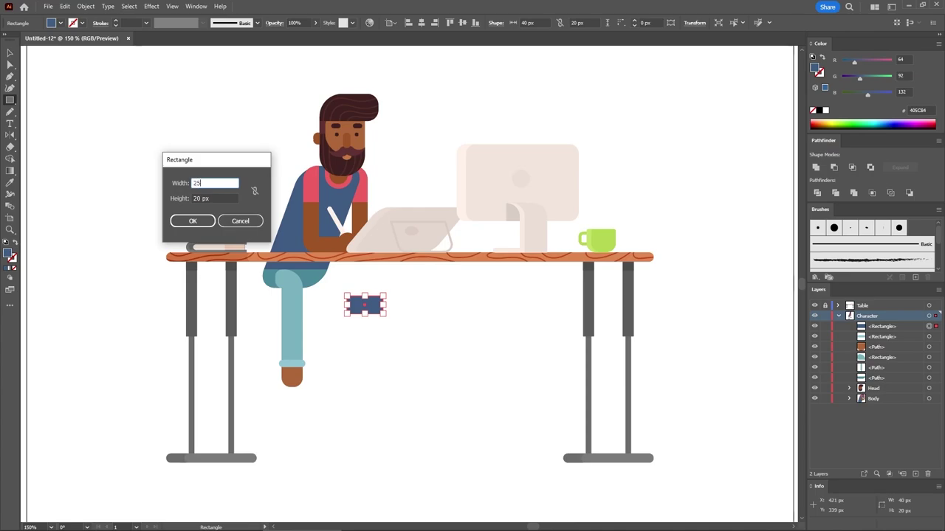
key("Tab")
type("25")
key("Return")
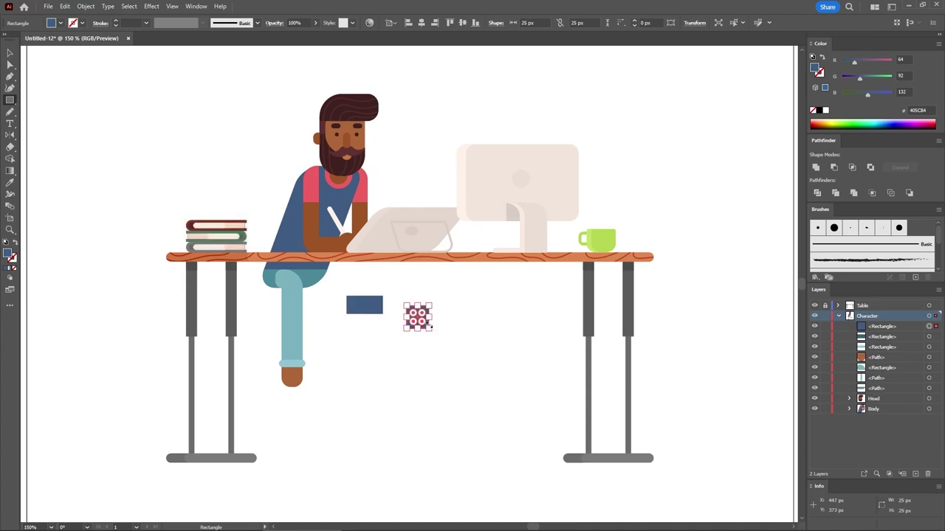
- Fill the square with cream, RGB 255, 242, 233
type("255")
key("Tab")
type("242")
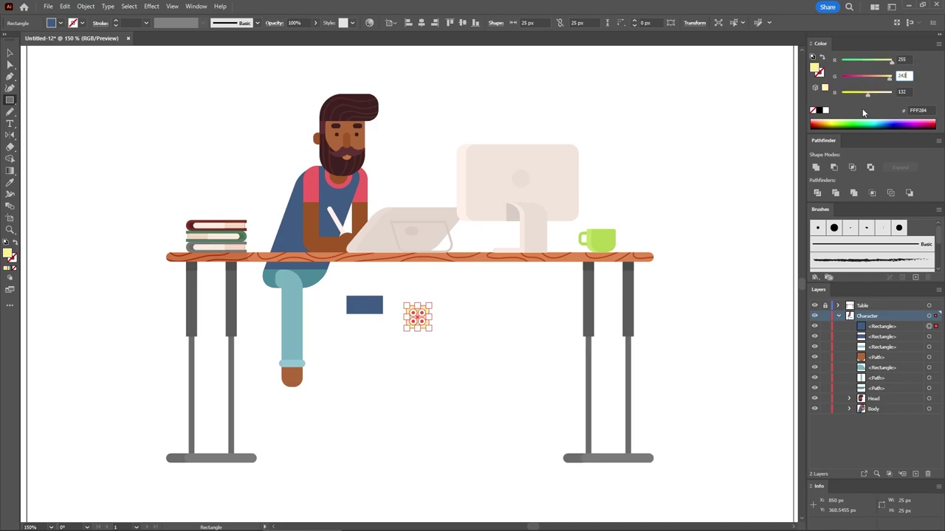
key("Tab")
type("23")
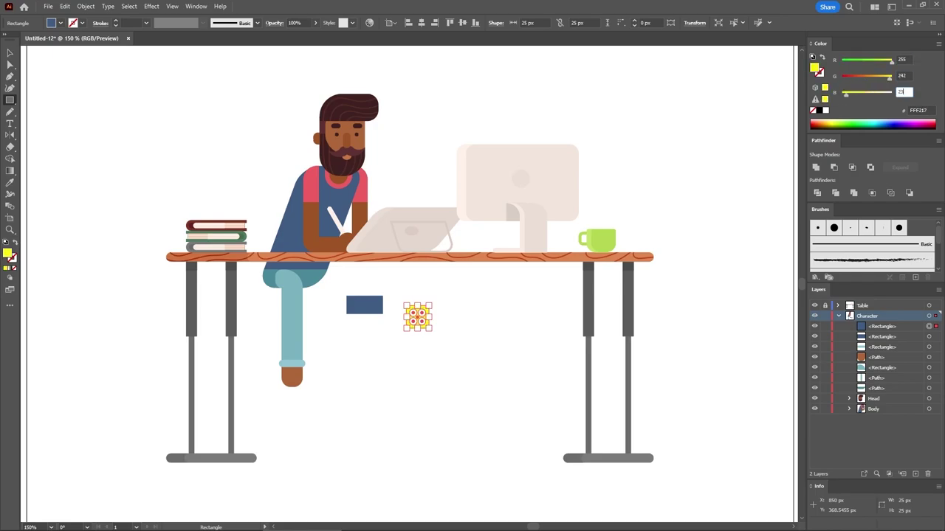
type("3")
key("Return")
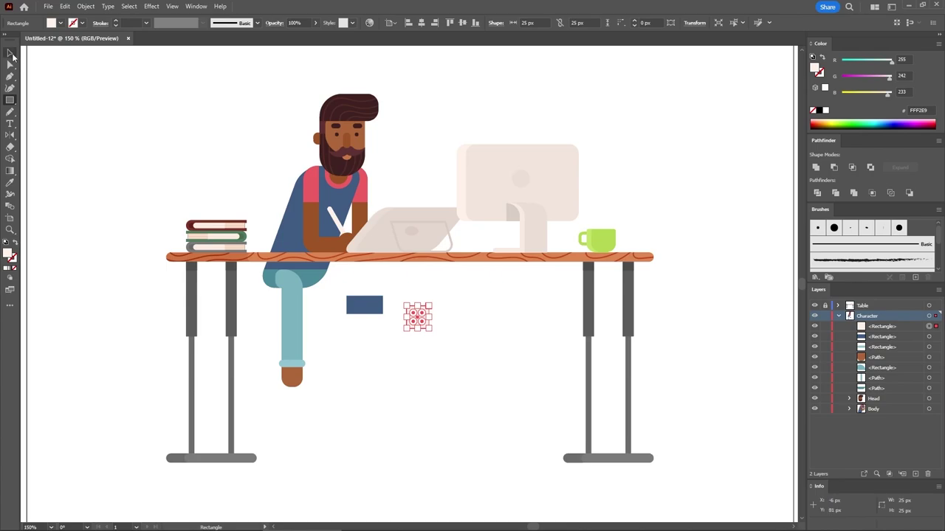
- Move the cream square over the right end of the dark blue rectangle, with their bottom edges aligned
left_click(12, 56)
left_click(433, 302)
left_click_drag(417, 318, 365, 303)
key("ctrl+plus")
key("ctrl+plus")
key("ctrl+plus")
key("ctrl+plus")
key("ctrl+plus")
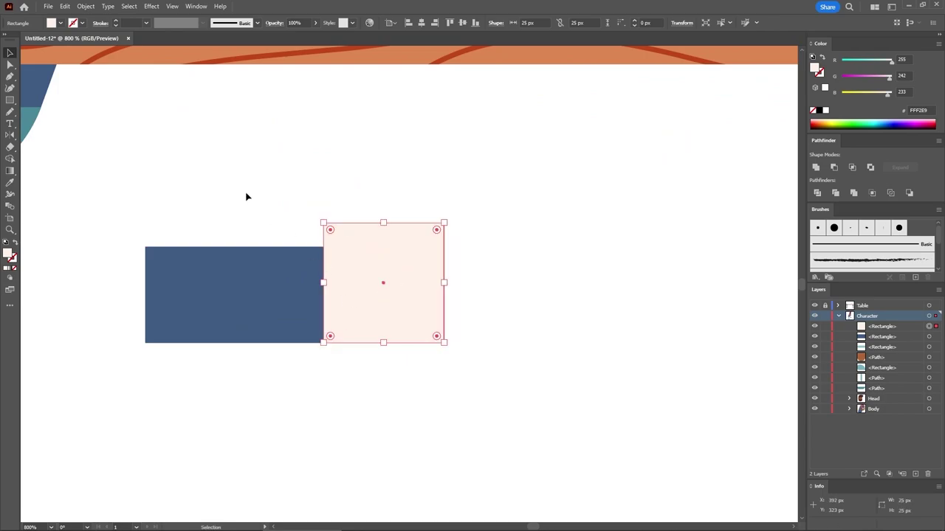
- Round the cream square's two upper corners fully so it forms a dome-shaped toe cap
left_click(10, 65)
left_click_drag(273, 182, 484, 241)
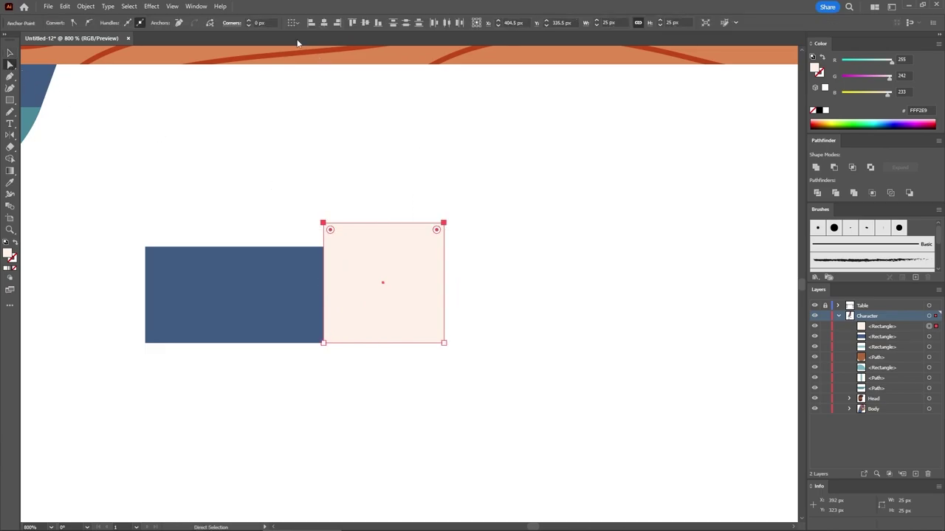
left_click_drag(437, 230, 483, 232)
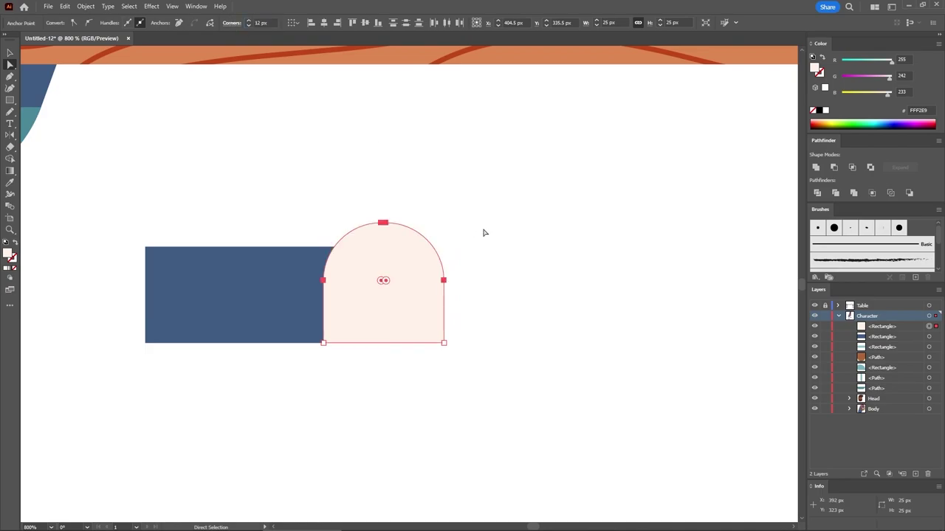
left_click(433, 200)
left_click(10, 53)
left_click_drag(189, 147, 399, 302)
key("ctrl+minus")
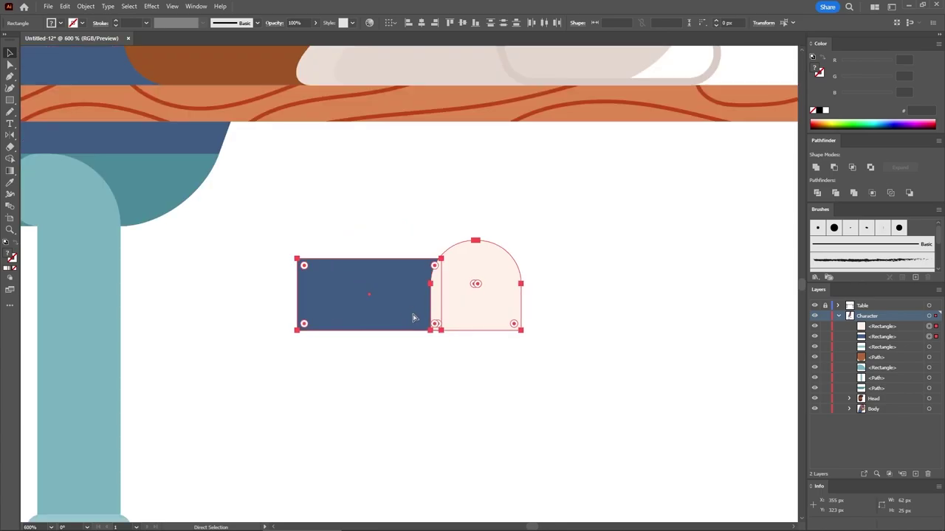
key("v")
left_click(439, 378)
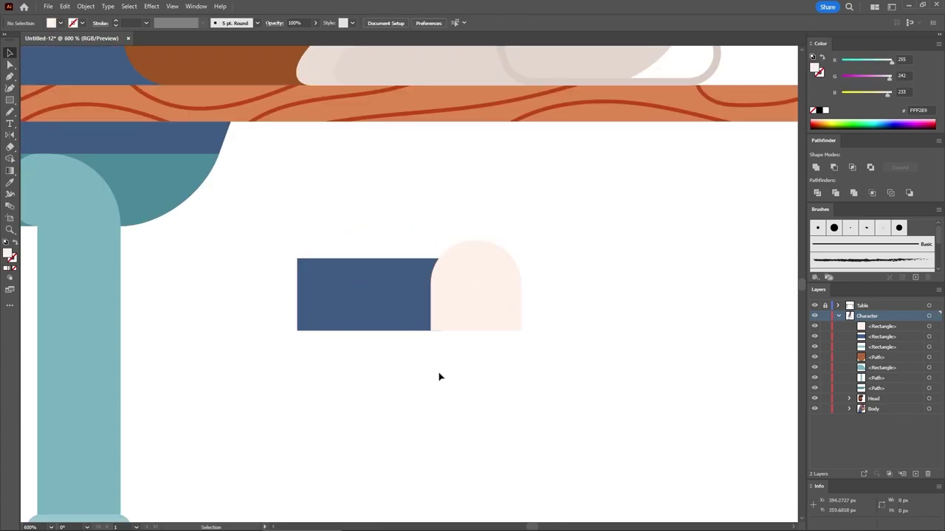
- Set up the Pencil tool with no fill and a 1 px stroke coloured RGB 235, 222, 213
left_click(10, 111)
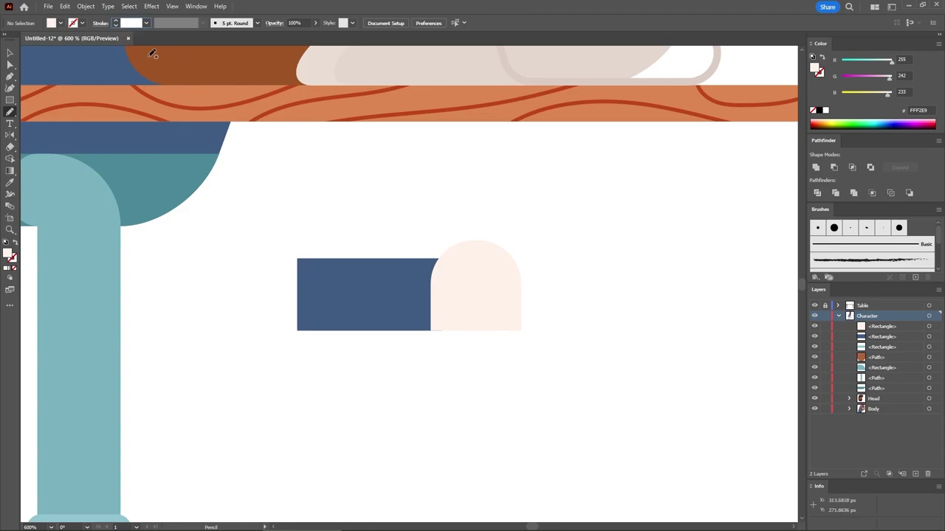
key("Return")
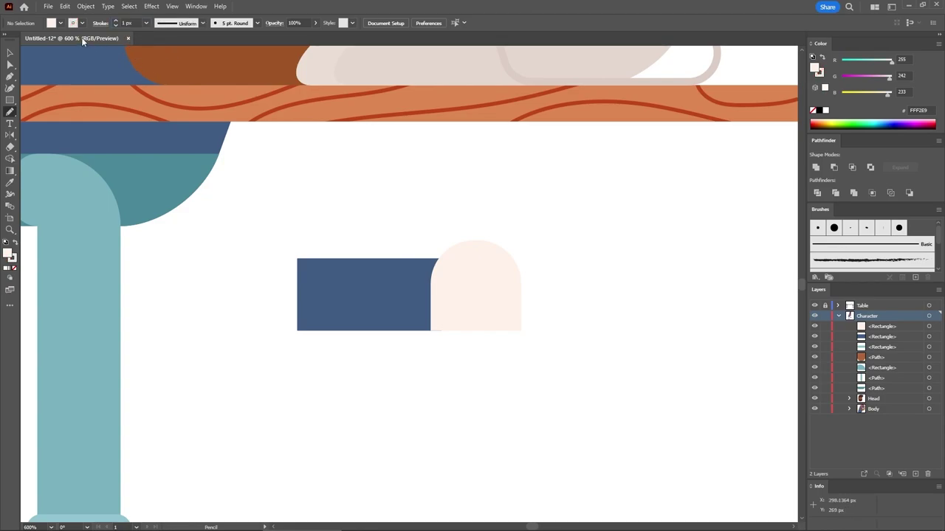
left_click(62, 23)
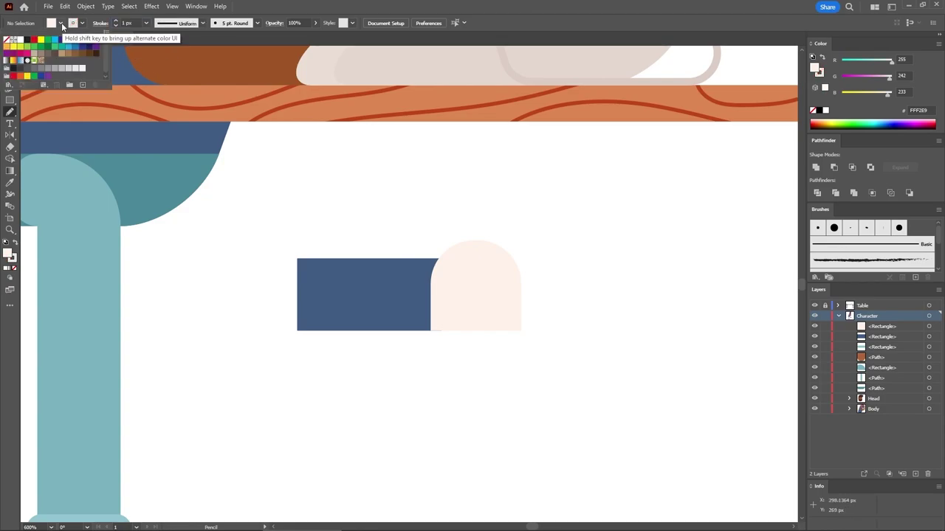
left_click(7, 41)
key("Escape")
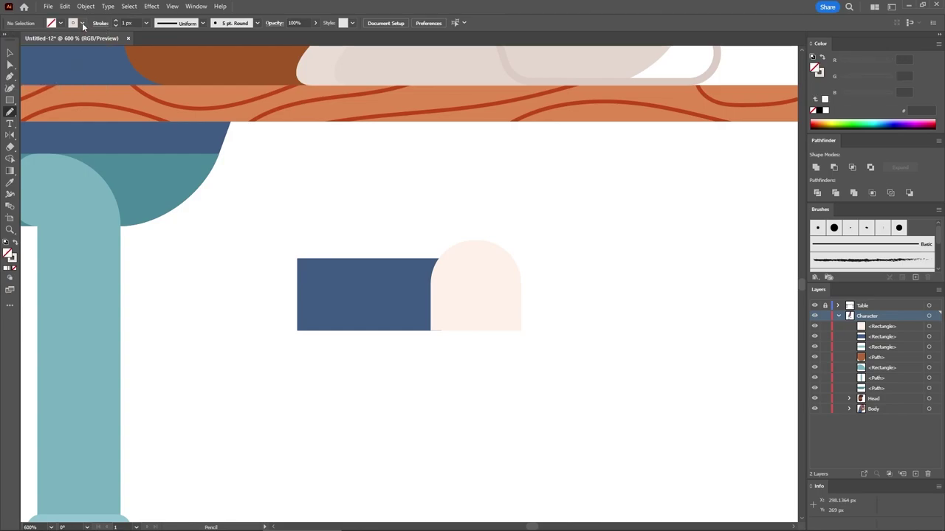
left_click(821, 74)
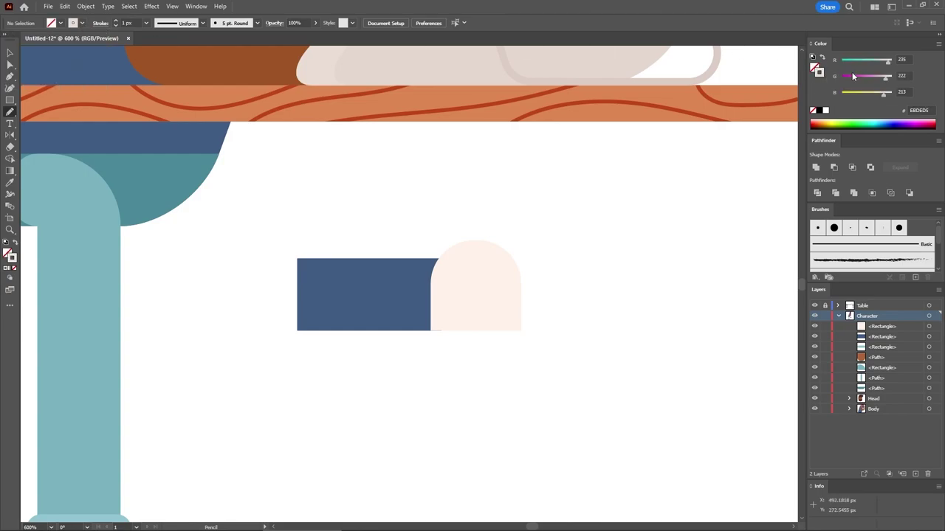
left_click(907, 59)
left_click(902, 75)
left_click(902, 91)
key("Return")
- Draw three vertical lines across the toe cap, the outer two curved outward, extending past its top and bottom edges
mouse_move(480, 231)
left_mouse_down()
mouse_move(455, 249)
mouse_move(446, 341)
left_mouse_up()
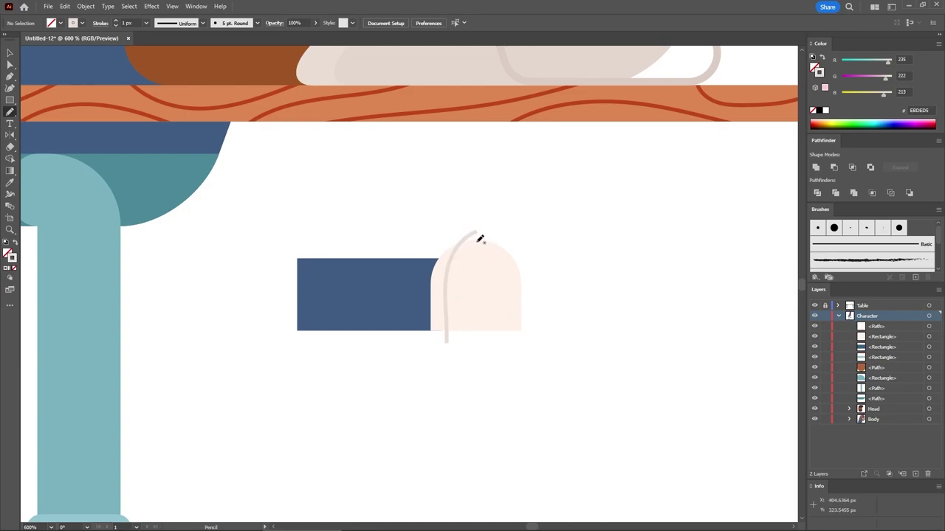
left_click_drag(480, 238, 478, 342)
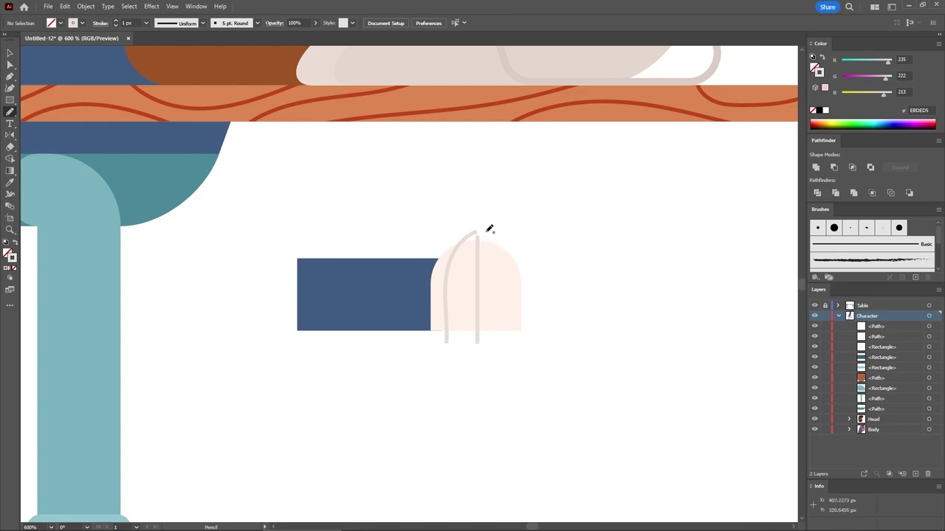
mouse_move(489, 231)
left_mouse_down()
mouse_move(507, 259)
mouse_move(505, 343)
left_mouse_up()
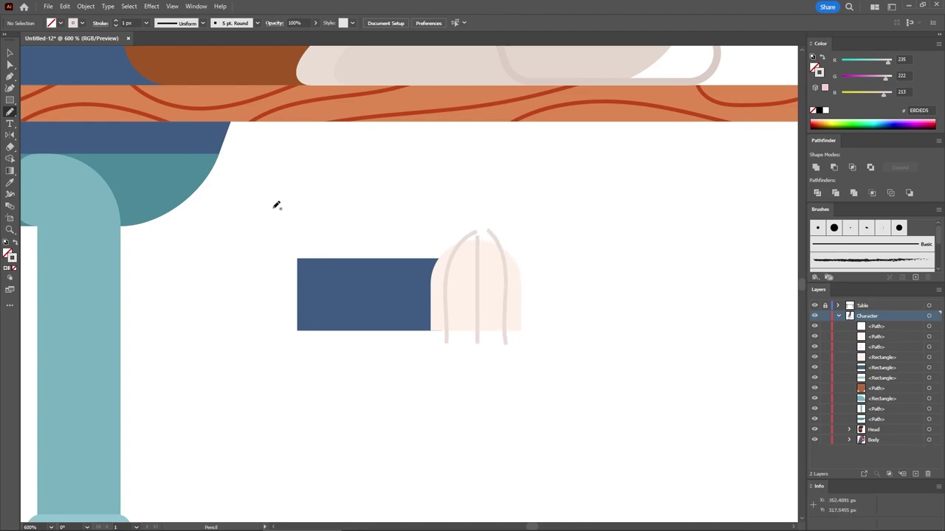
left_click(11, 53)
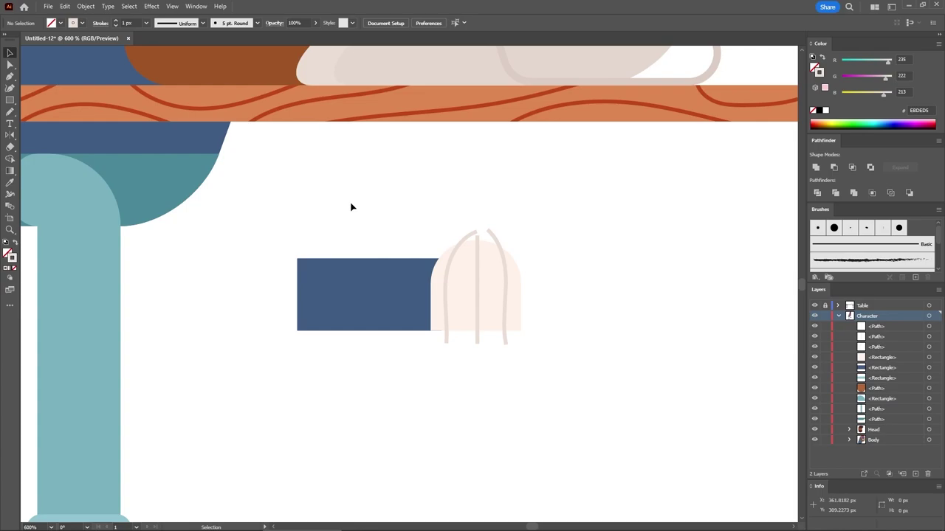
- Duplicate the cream toe cap in place and bring the copy in front of the three lines
left_click(460, 287)
key("ctrl")
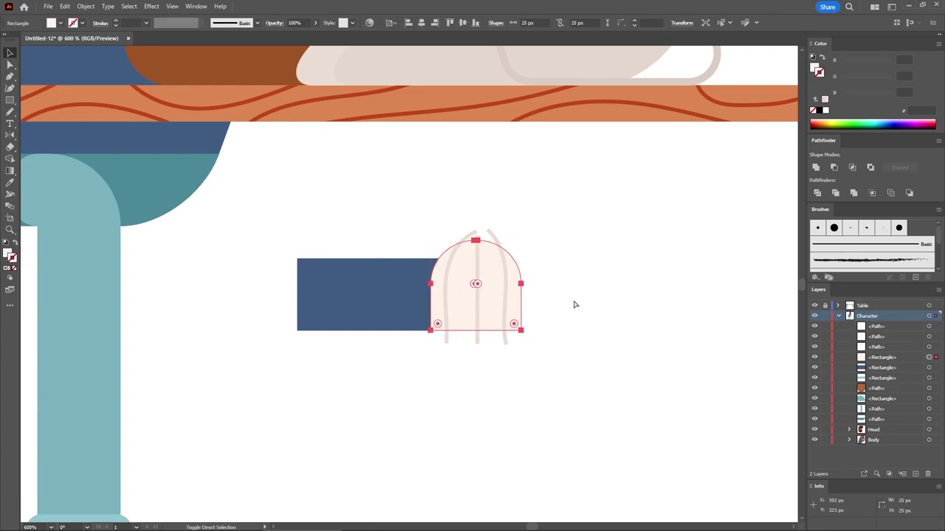
key("ctrl+shift+bracketright")
left_click(574, 277)
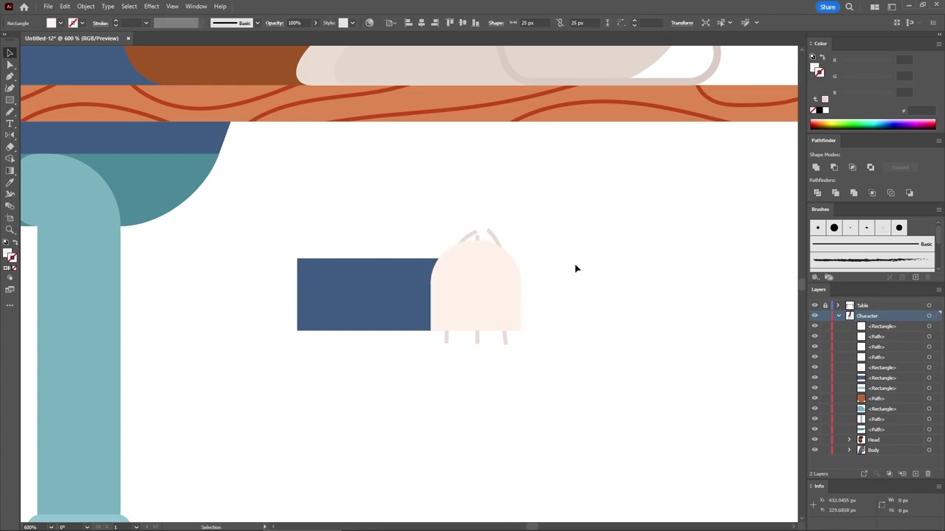
- Group the three vertical lines on the toe cap
key("a")
left_click_drag(538, 373, 397, 340)
key("ctrl+g")
key("v")
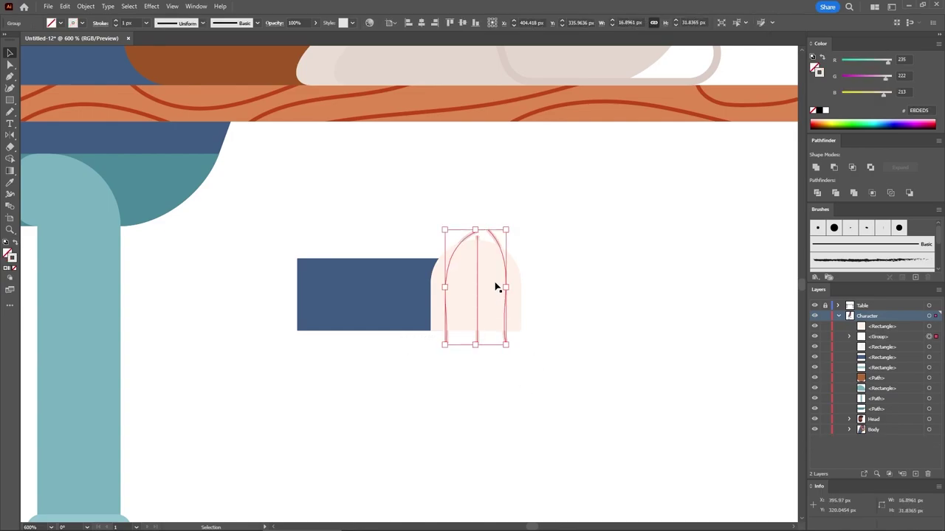
- Make a clipping mask from the front toe cap copy and the line group to trim the lines to the cap
left_click(495, 280, "shift")
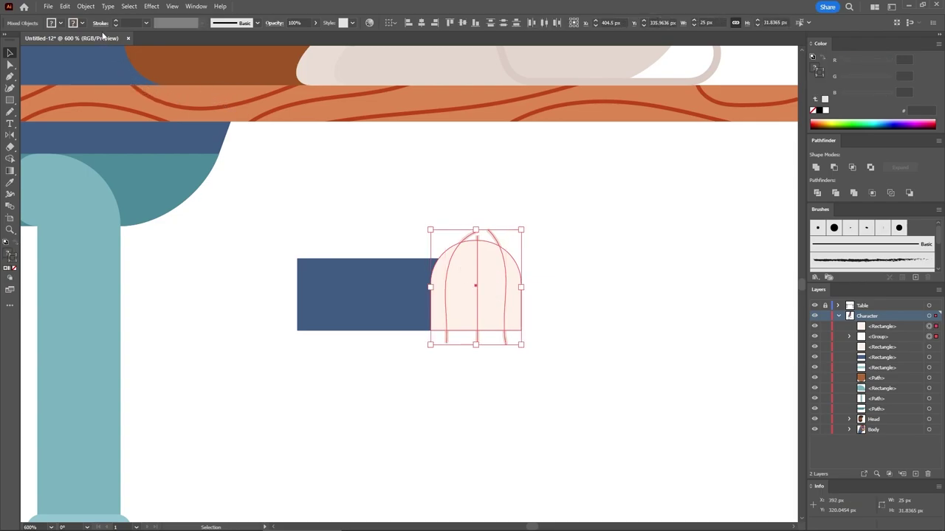
left_click(86, 7)
key("a")
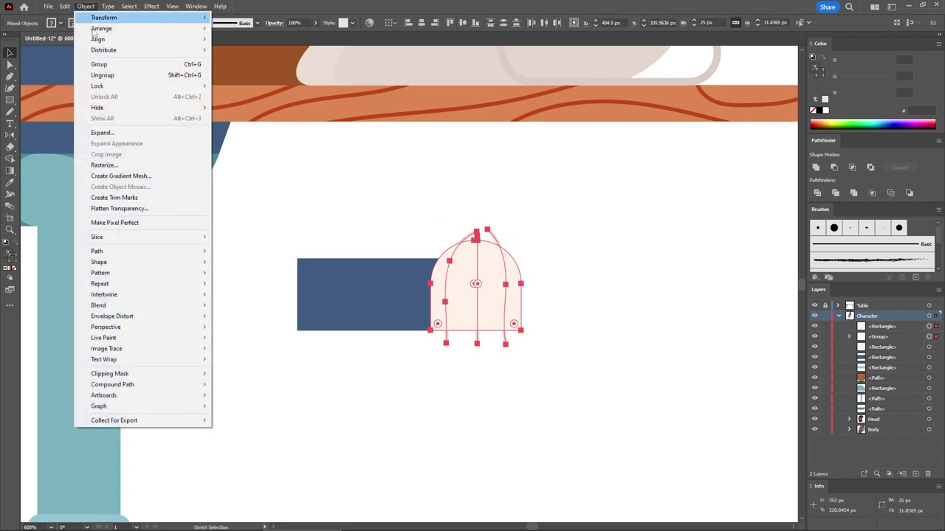
mouse_move(105, 373)
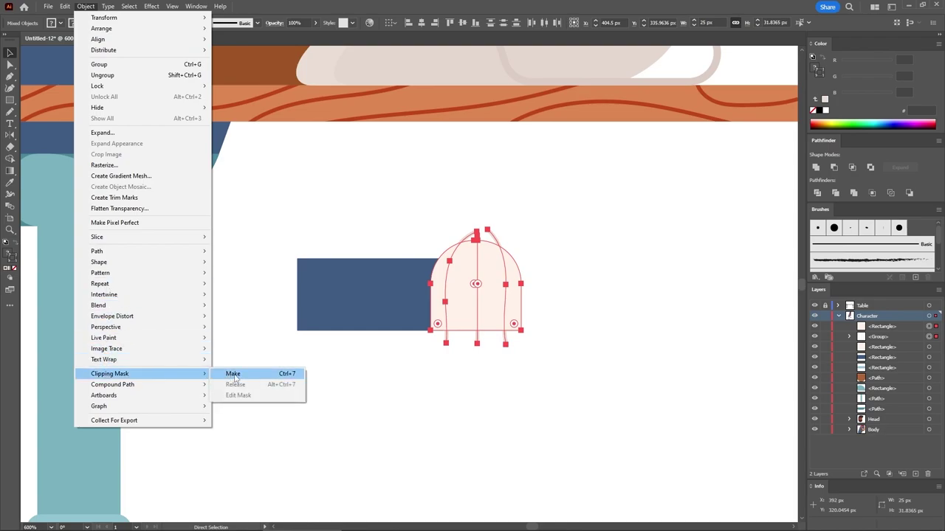
left_click(232, 372)
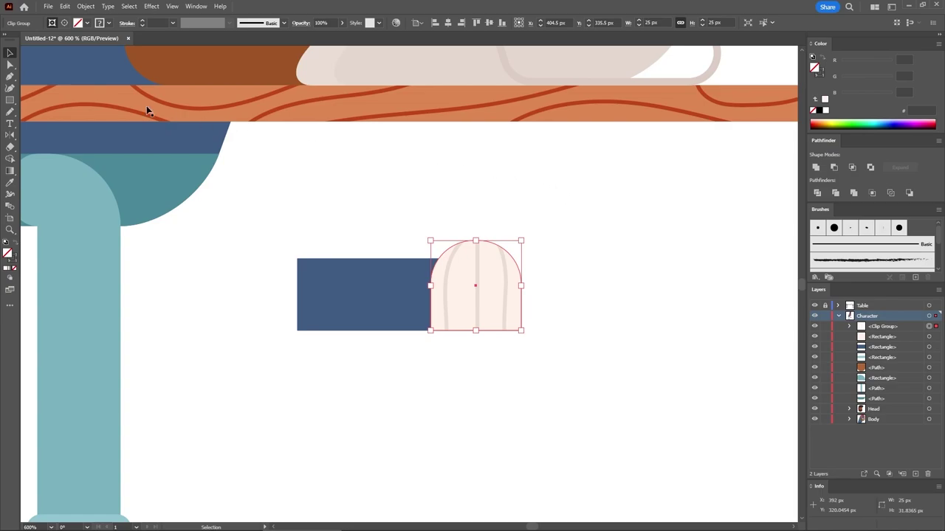
- Create a 62 × 5 px rectangle below the shoe shapes for the sole
left_click(10, 99)
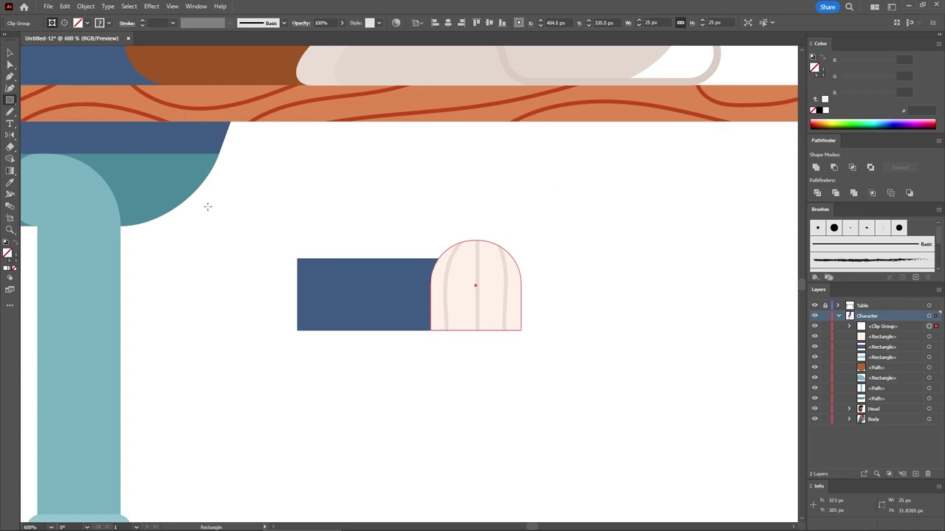
left_click(383, 406)
key("Tab")
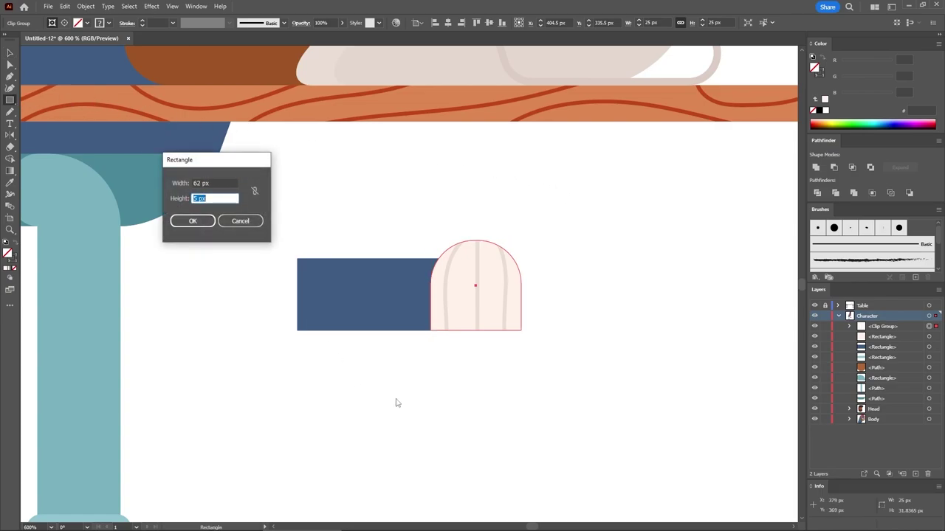
left_click(196, 222)
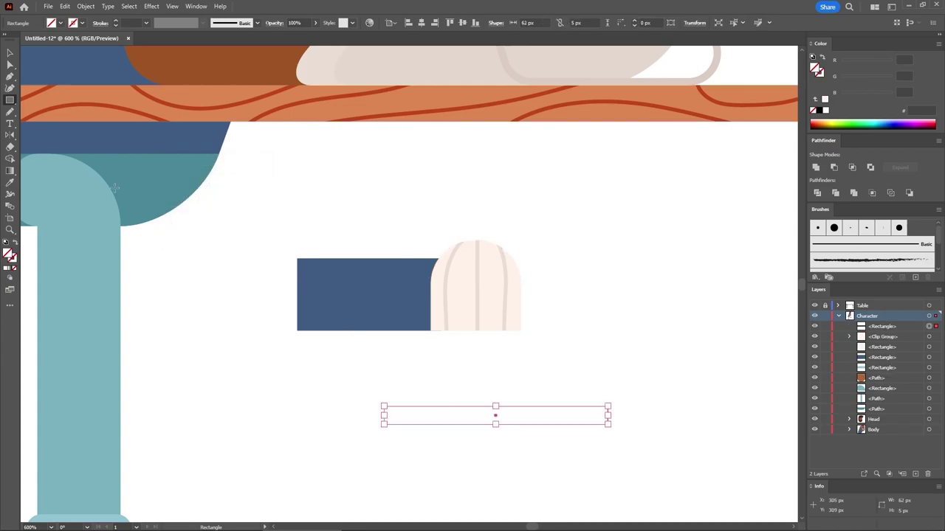
- Fill the sole rectangle with the toe cap's cream colour and move it flush beneath the blue rectangle and toe cap
left_click(10, 182)
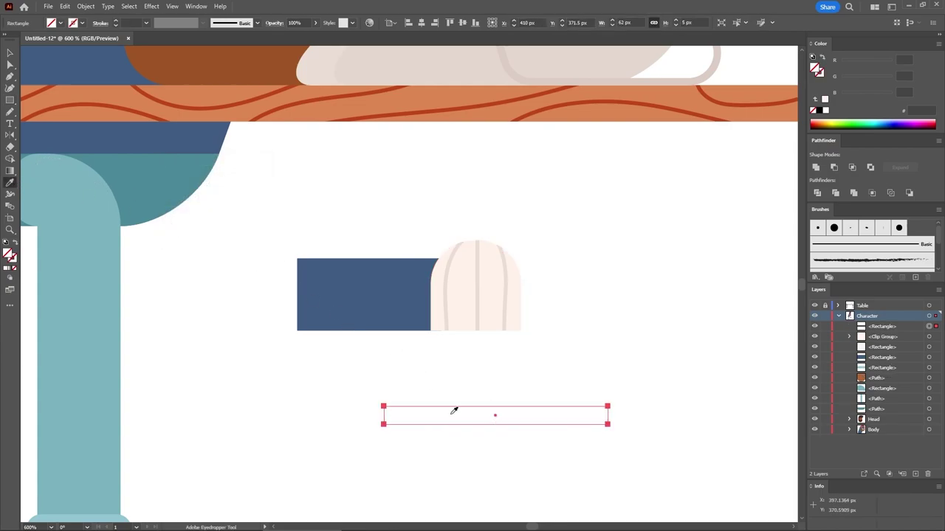
left_click(471, 298)
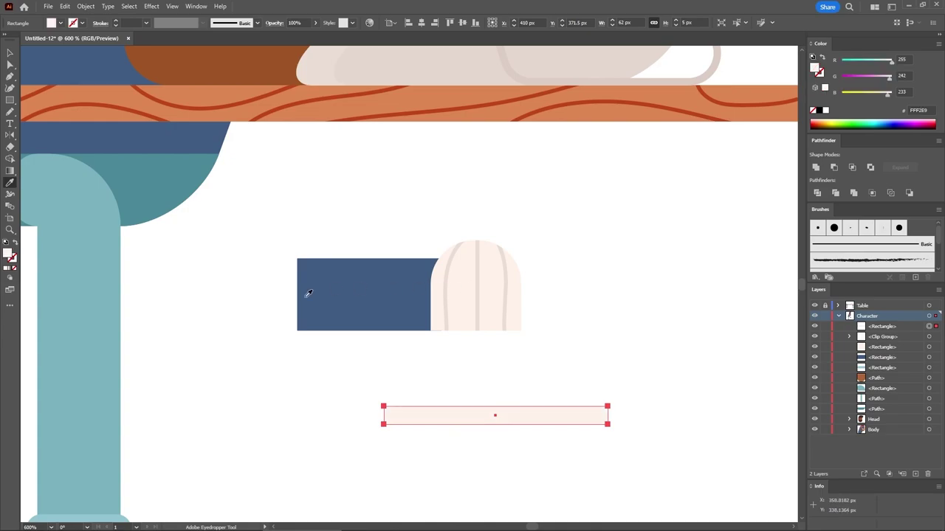
left_click(10, 53)
left_click_drag(418, 414, 344, 343)
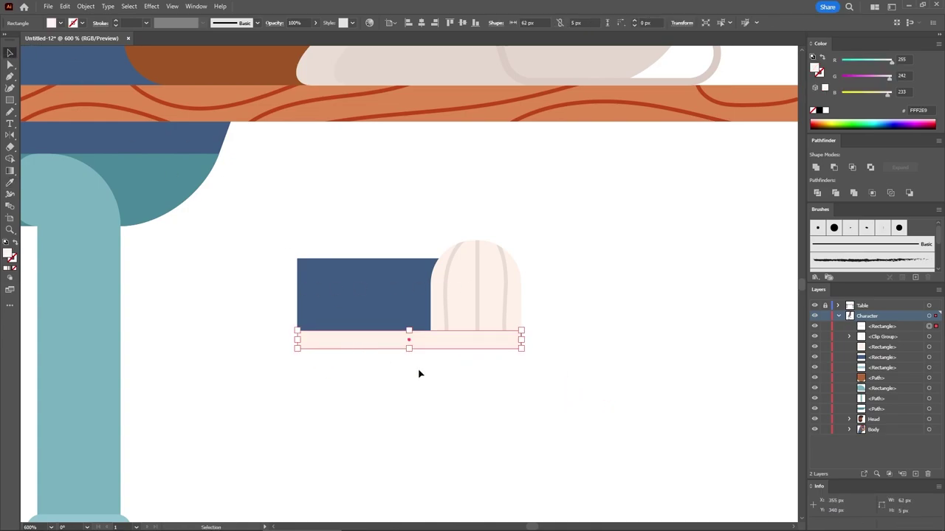
- Duplicate the sole rectangle in place and fill the copy with dark grey, RGB 96, 94, 92
key("ctrl+c")
key("ctrl+f")
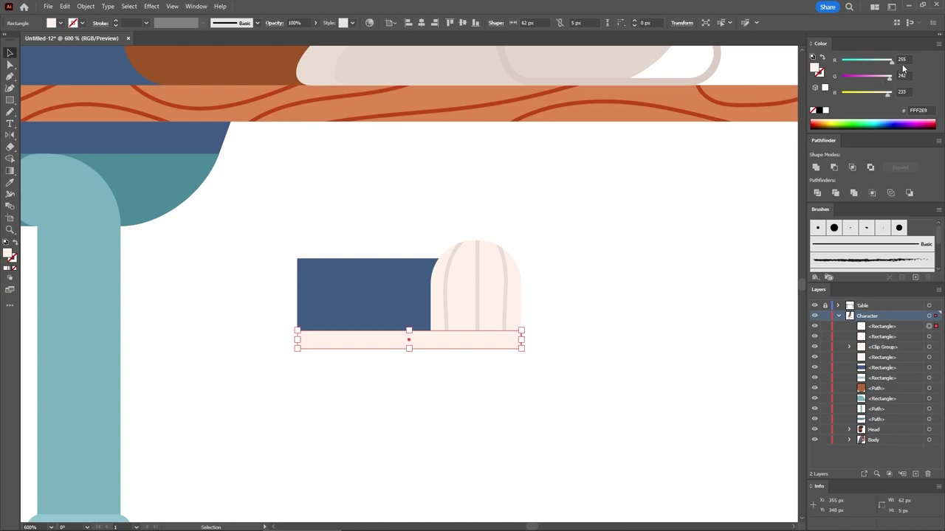
left_click(903, 59)
type("96")
key("Tab")
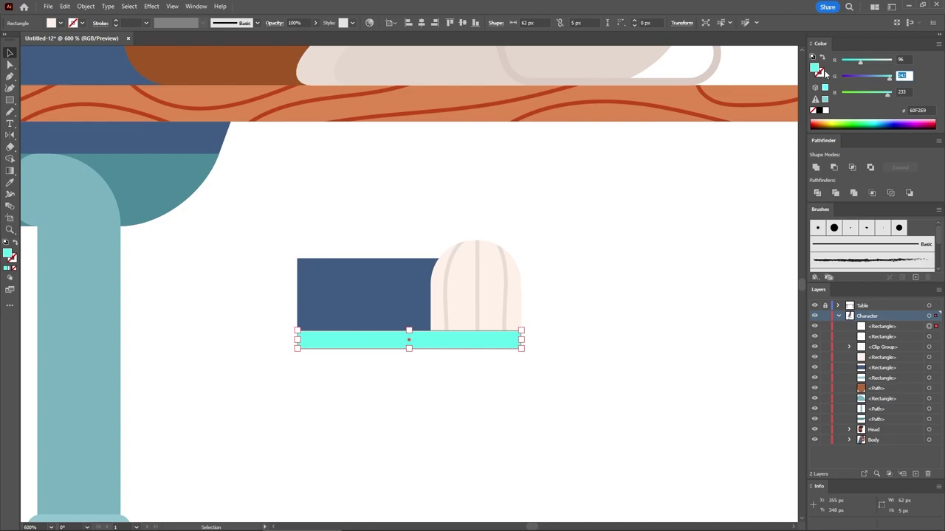
type("94")
key("Tab")
type("9")
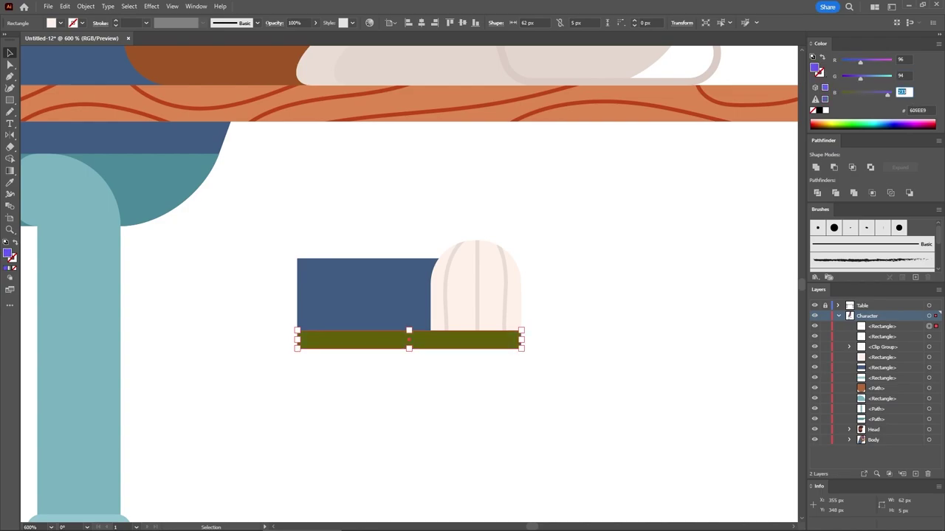
type("2")
key("Return")
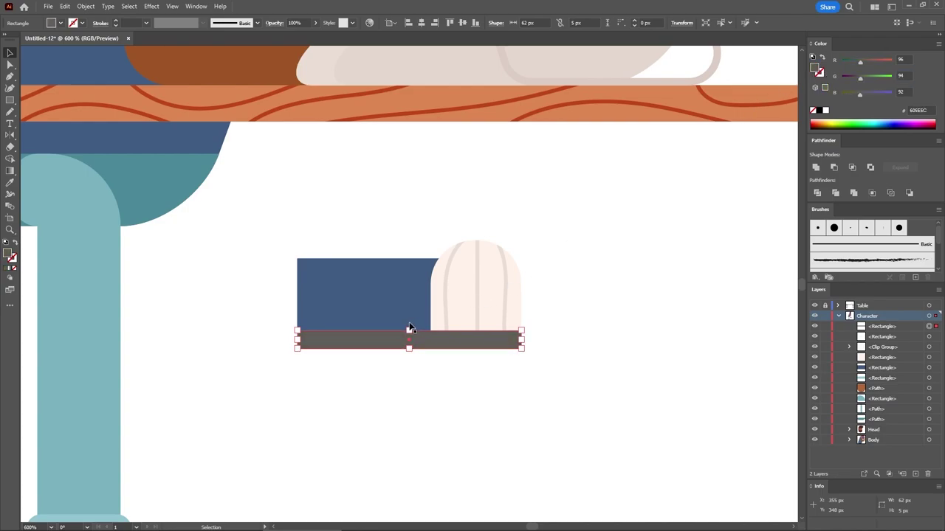
- Shrink the dark grey rectangle's height to a thin stripe along the middle of the sole and group all the shoe parts
left_click_drag(409, 331, 410, 340)
left_click(514, 387)
left_click_drag(573, 398, 260, 220)
key("ctrl+g")
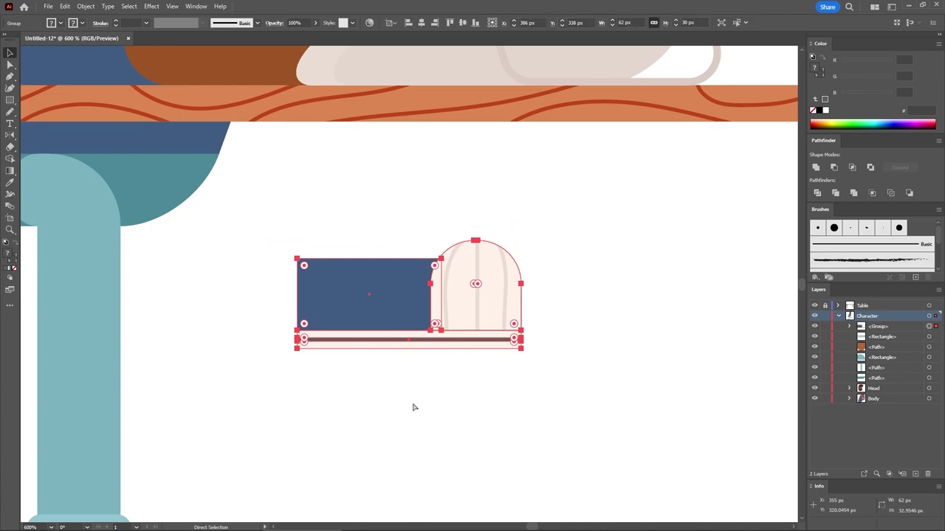
left_click(399, 395)
- Move the shoe group under the ankle and place it behind the leg and ankle shapes, just above the Head group in the layer order
key("ctrl+0")
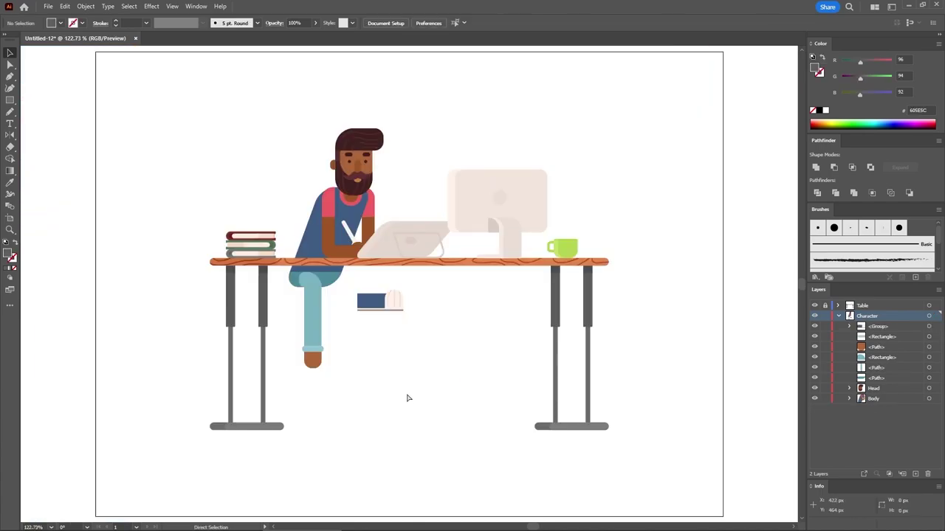
key("ctrl+plus")
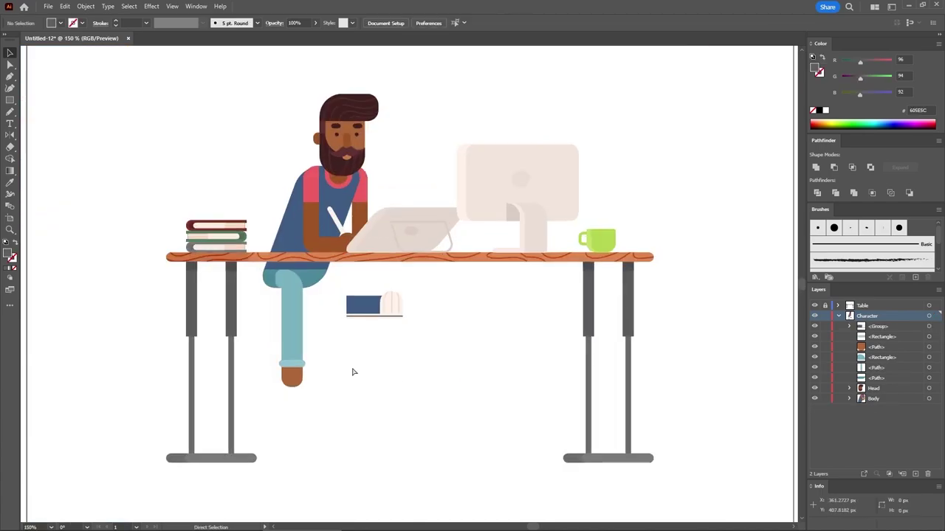
left_click(364, 305)
left_click_drag(364, 304, 299, 387)
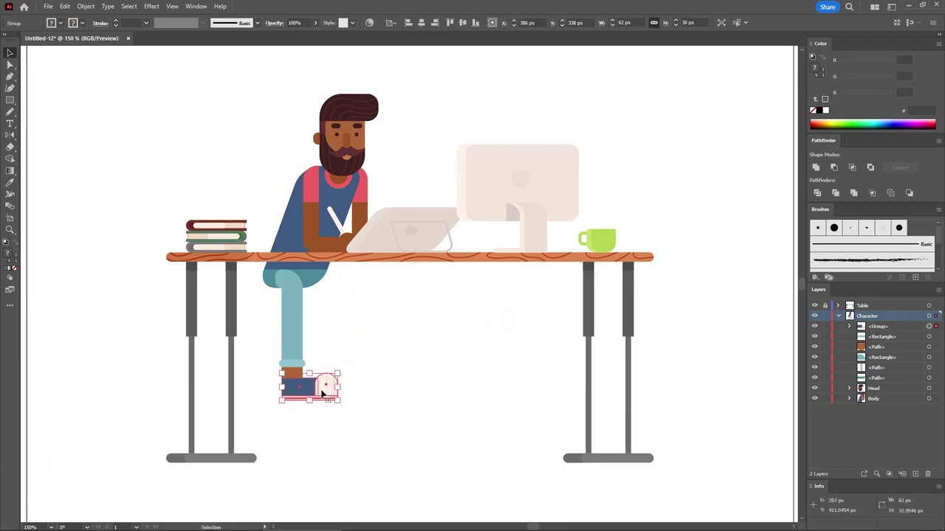
left_click_drag(880, 331, 890, 377)
left_click(300, 417)
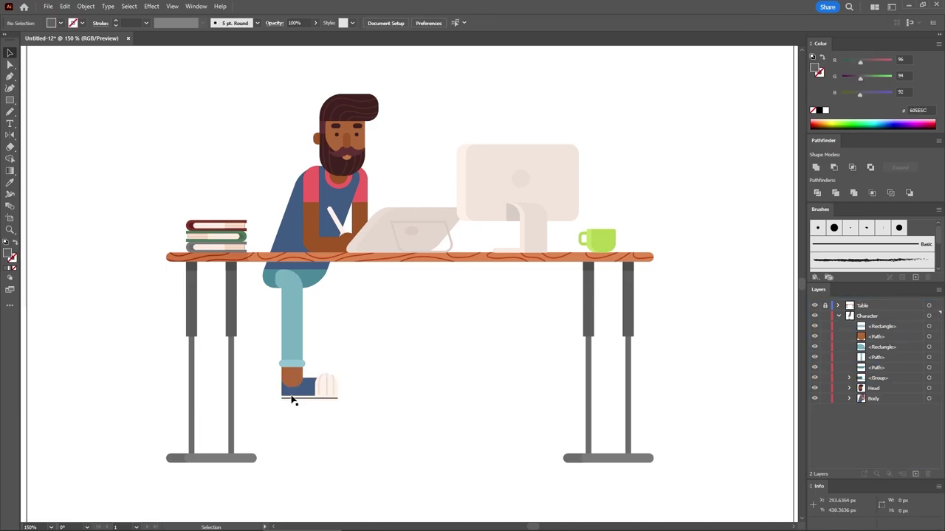
- Nudge the shoe group up about 1 px beneath the ankle
key("ctrl+plus")
key("ctrl+plus")
key("ctrl+plus")
left_click_drag(215, 420, 382, 185)
key("z")
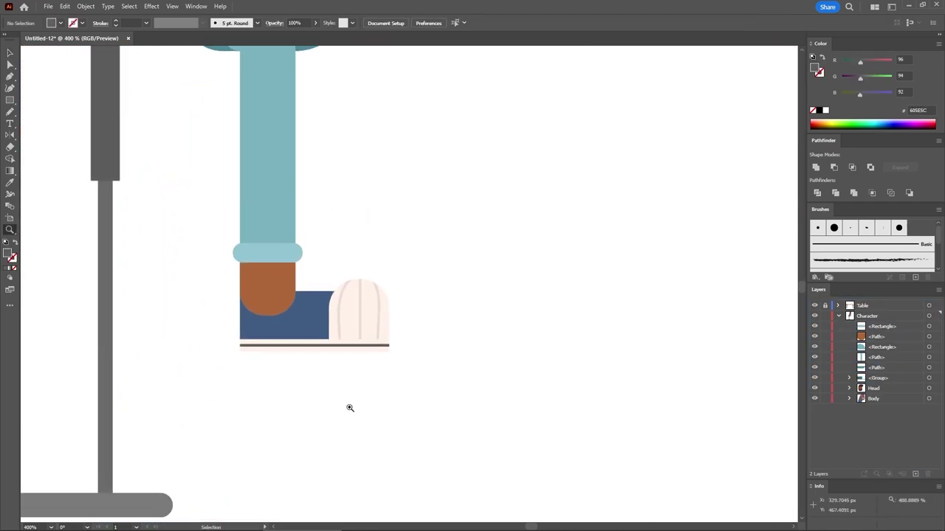
left_click_drag(350, 408, 354, 289)
key("v")
left_click(507, 313)
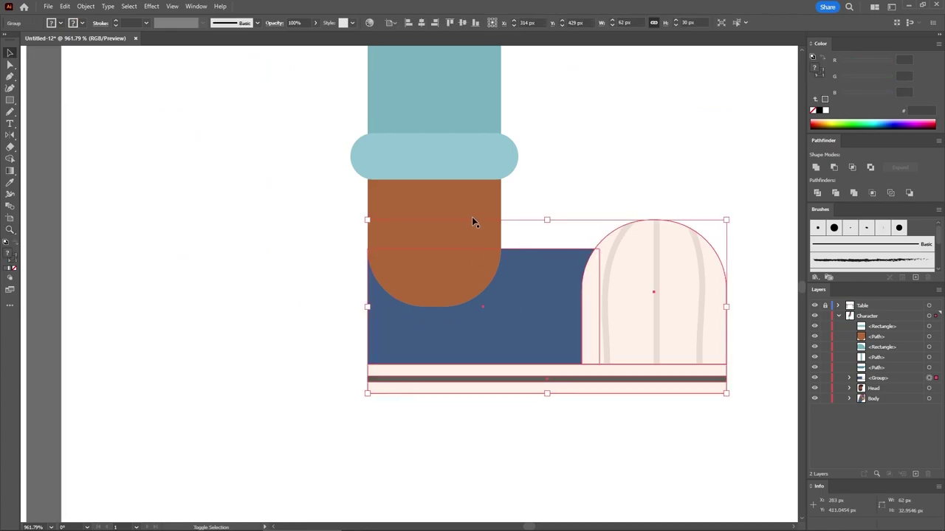
left_click(491, 229)
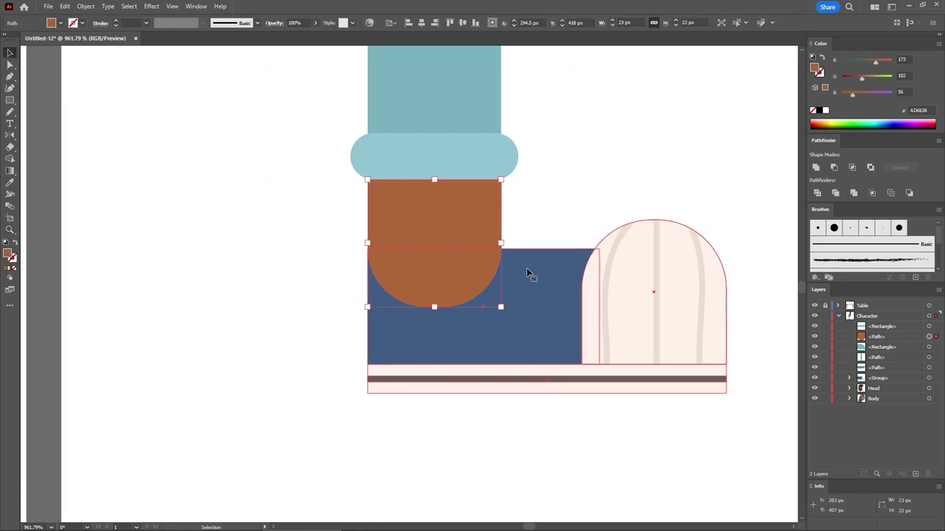
left_click(527, 274)
left_click_drag(524, 277, 525, 271)
left_click(554, 195)
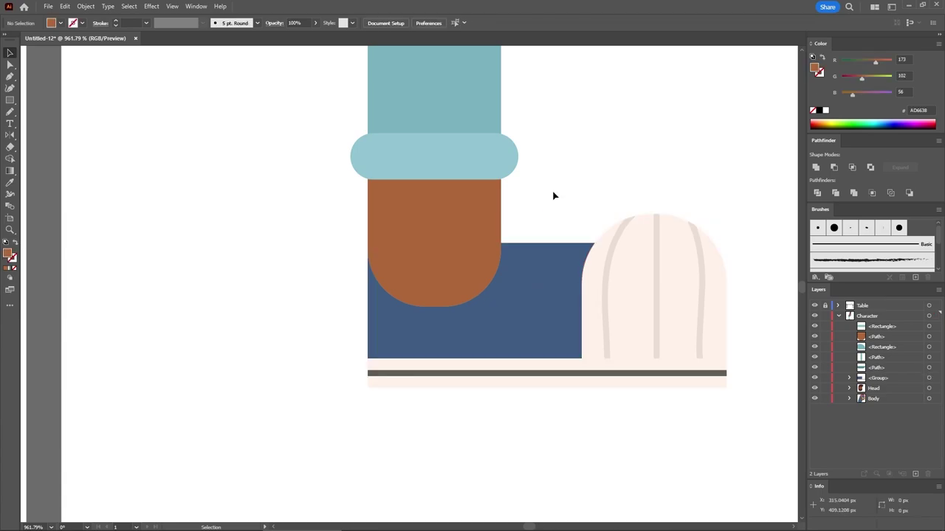
key("ctrl+0")
key("ctrl+equal")
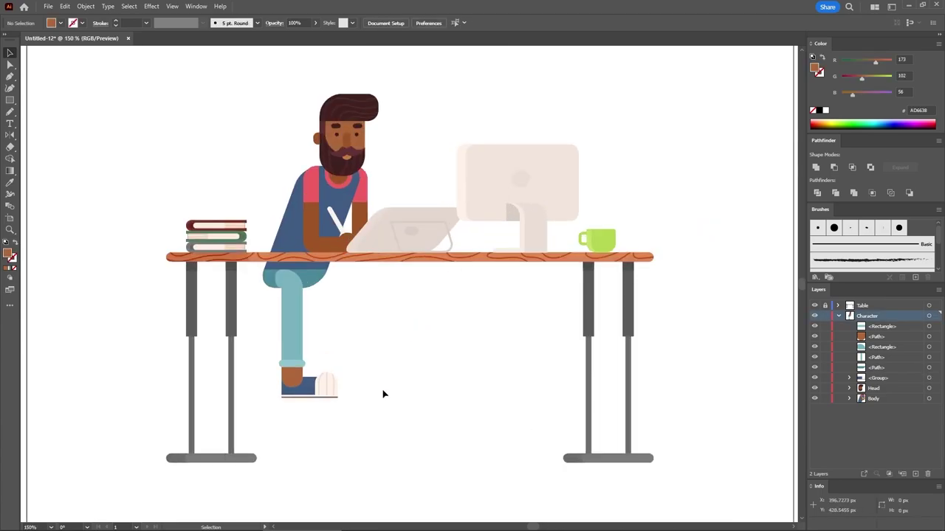
- Group the lower leg, trouser cuff, ankle and shoe into one leg group and select it
left_click_drag(362, 423, 263, 319)
key("a")
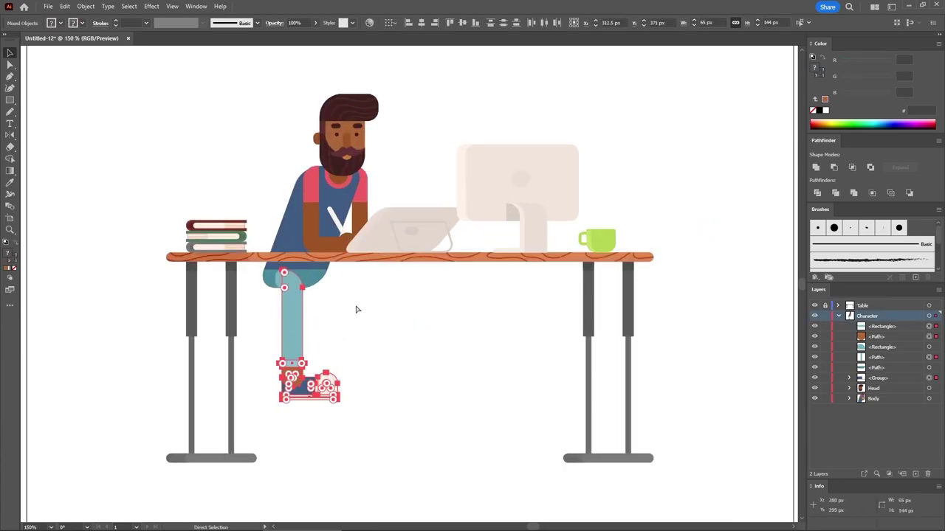
key("ctrl+g")
key("v")
left_click(306, 292)
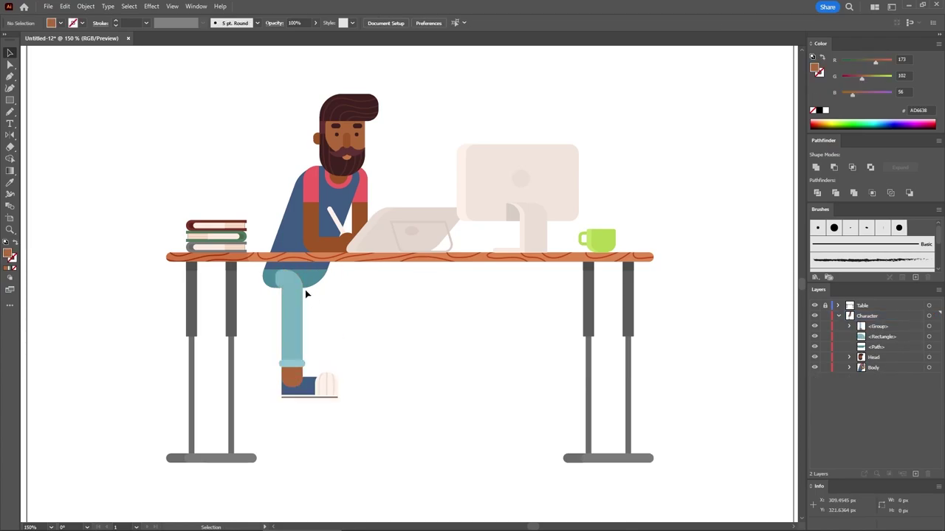
left_click(296, 309)
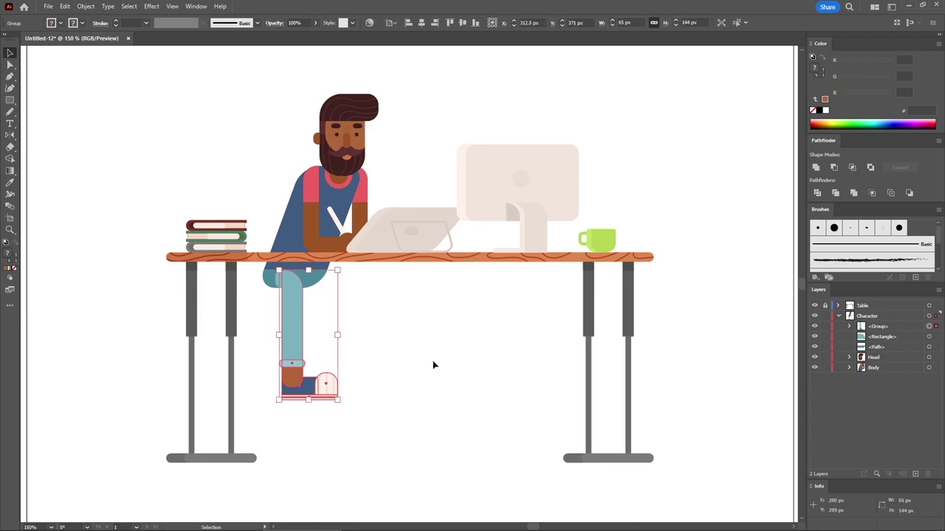
- Create an 80 × 23 px rectangle beside the leg for the second thigh
key("a")
key("ctrl+equal")
key("ctrl+equal")
key("ctrl+equal")
key("v")
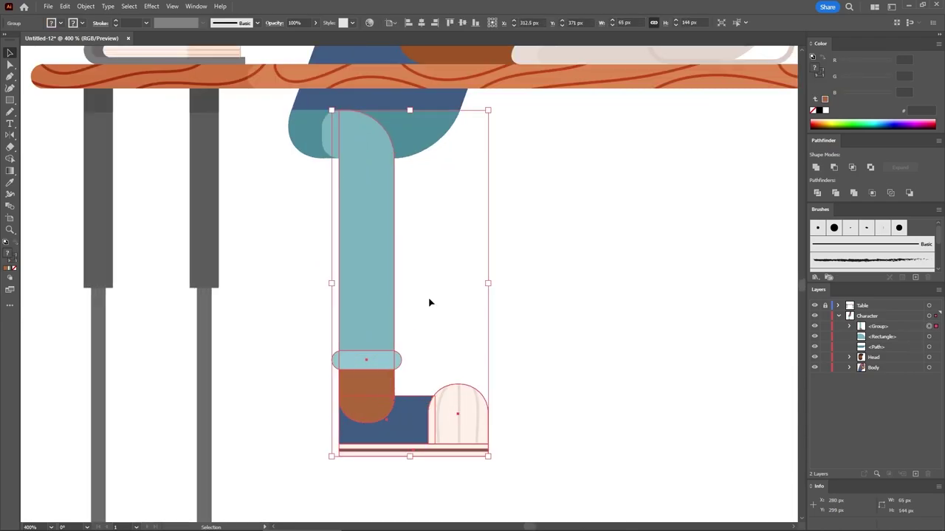
key("m")
left_click(454, 191)
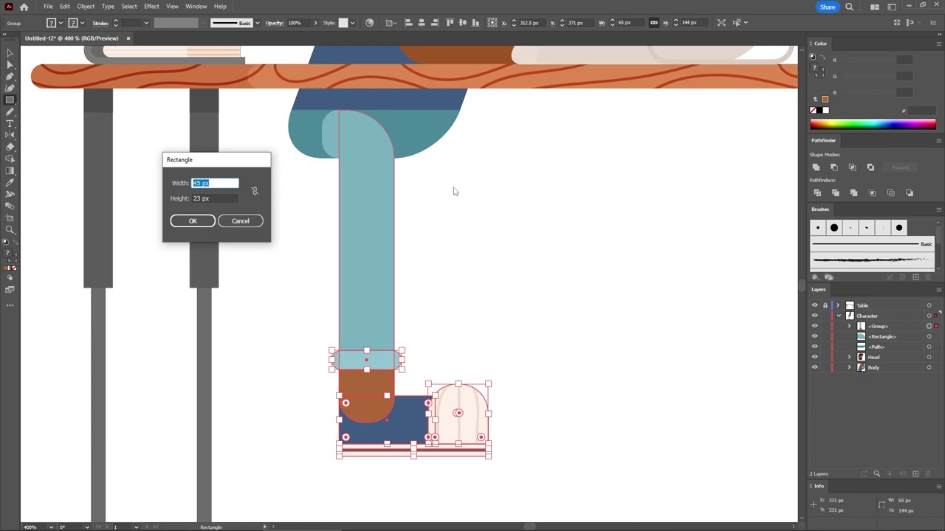
type("80")
key("Tab")
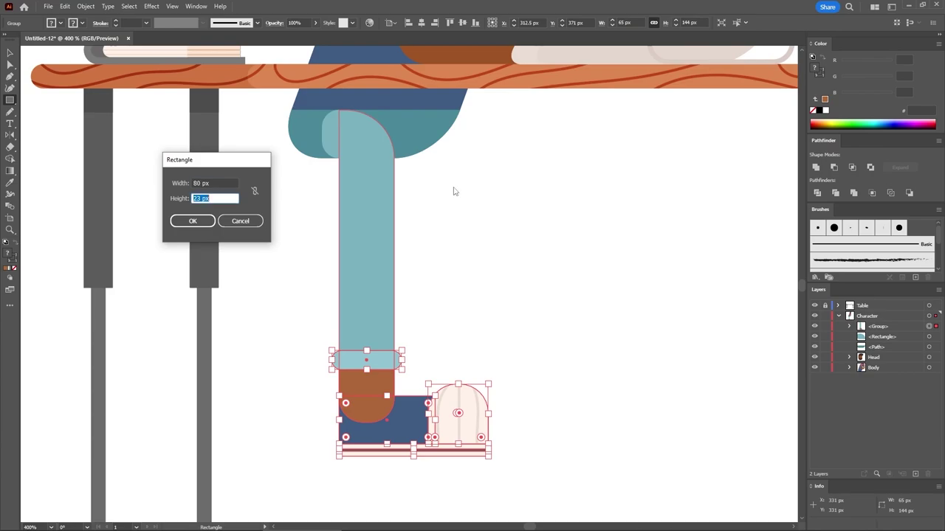
left_click(191, 222)
- Fill the 80 px rectangle with the hip's dark teal and align its top-left corner with the top of the leg
left_click(11, 183)
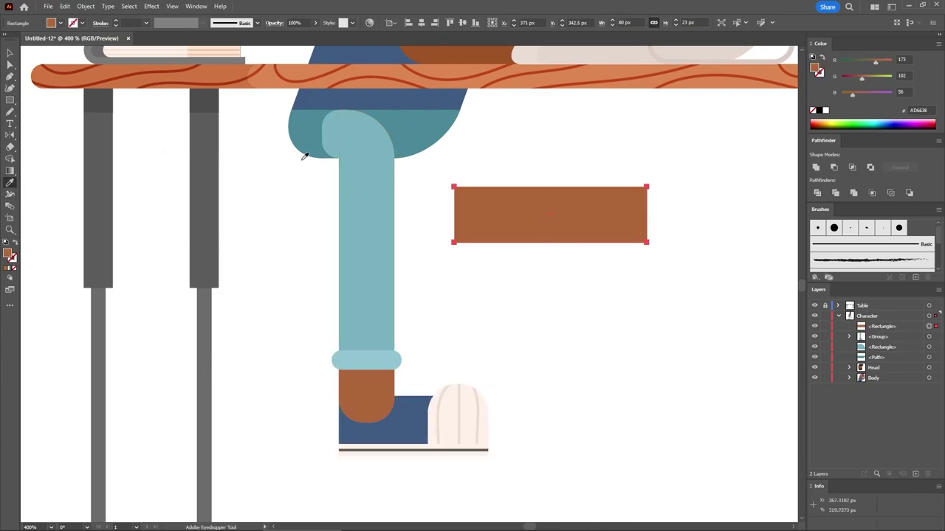
left_click(313, 126)
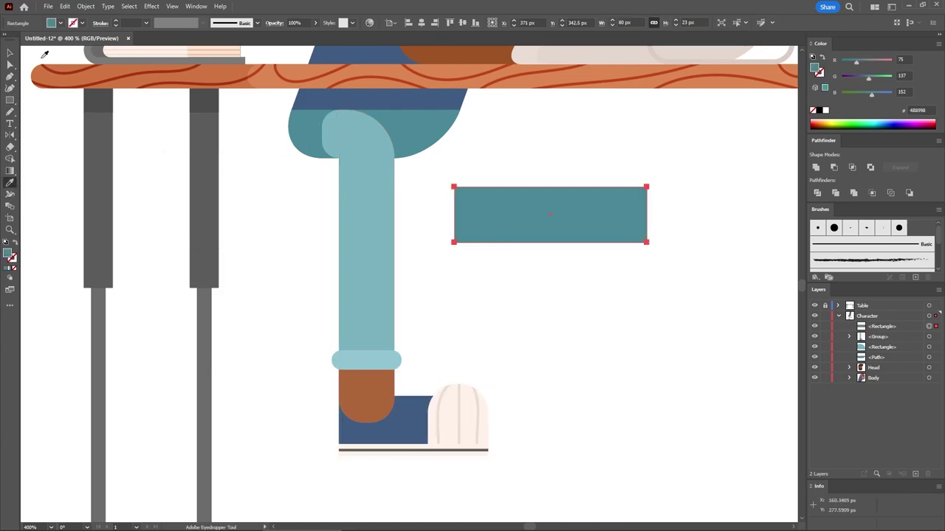
left_click(10, 54)
left_click_drag(477, 199, 379, 133)
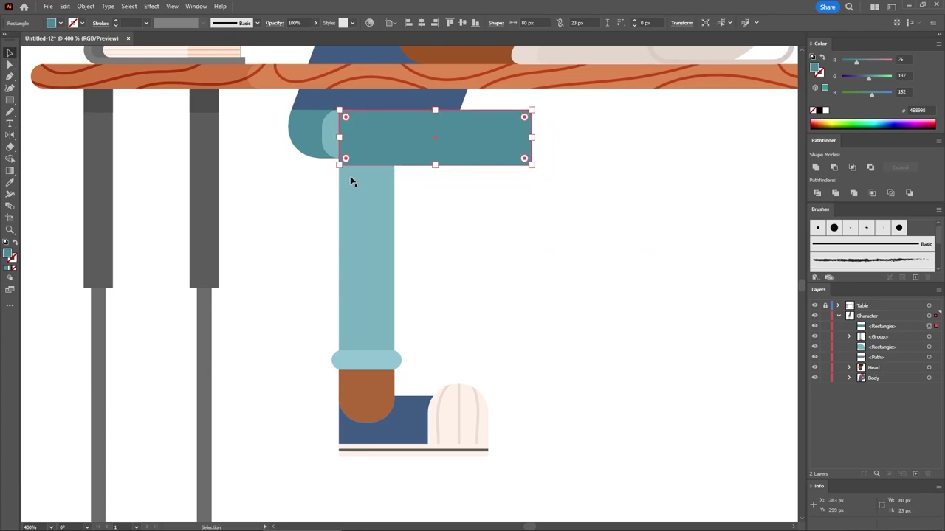
- Create a second rectangle, 45 × 23 px, below the dark teal thigh
left_click(10, 99)
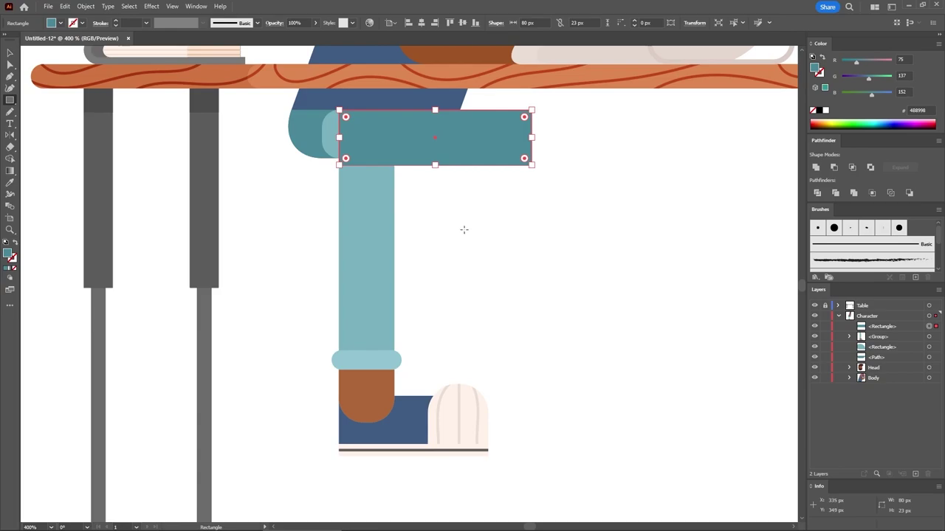
left_click(464, 230)
type("45")
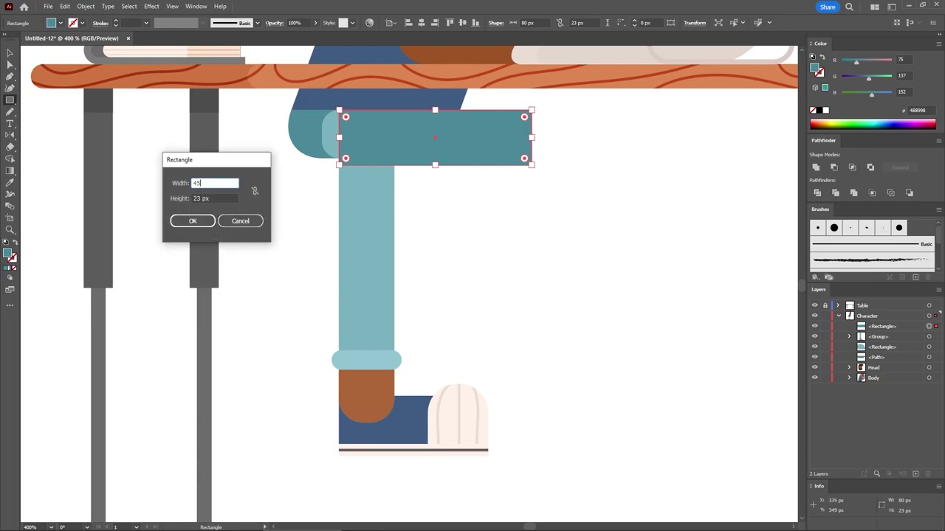
left_click(201, 221)
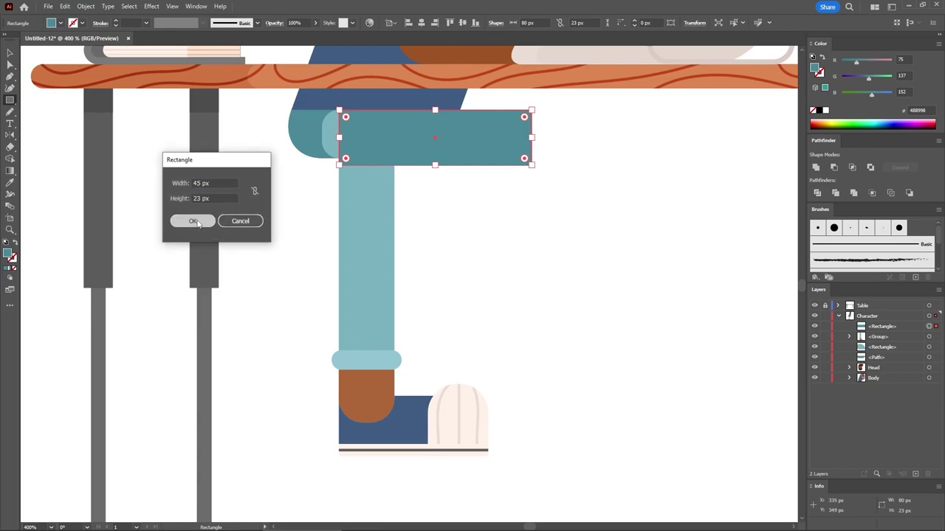
- Fill the 45 px rectangle with the leg's light teal and place it over the right end of the dark teal thigh, tops aligned
left_click(10, 183)
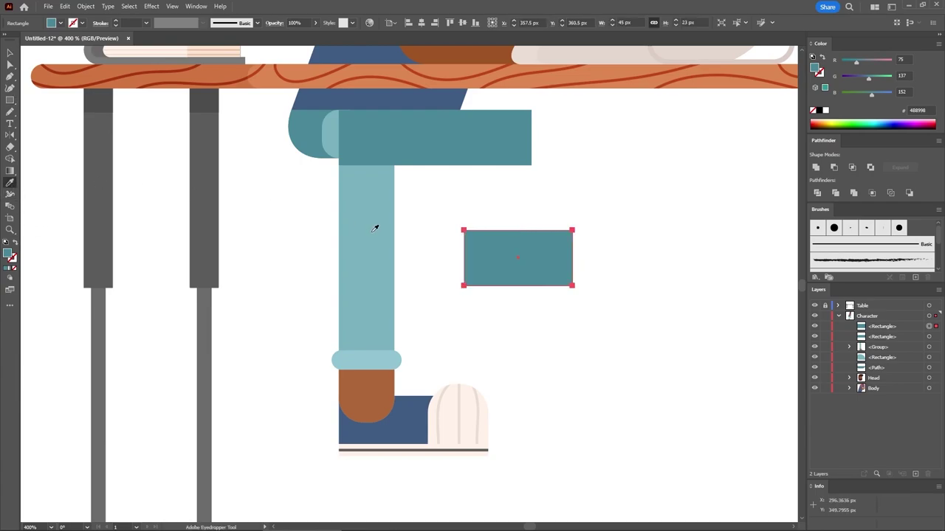
left_click(367, 227)
left_click(10, 53)
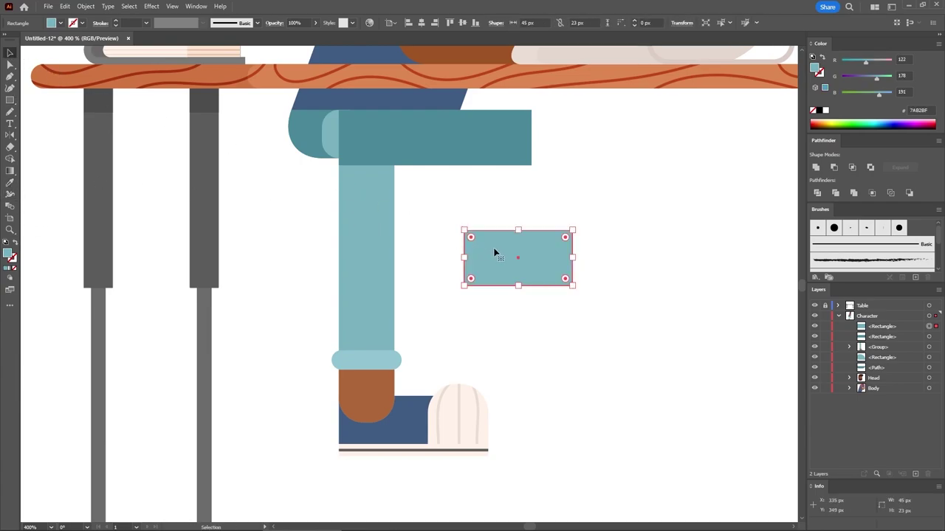
left_click_drag(495, 253, 493, 134)
- Round the two left corners of the light teal thigh rectangle with a 7 px radius
left_click(10, 65)
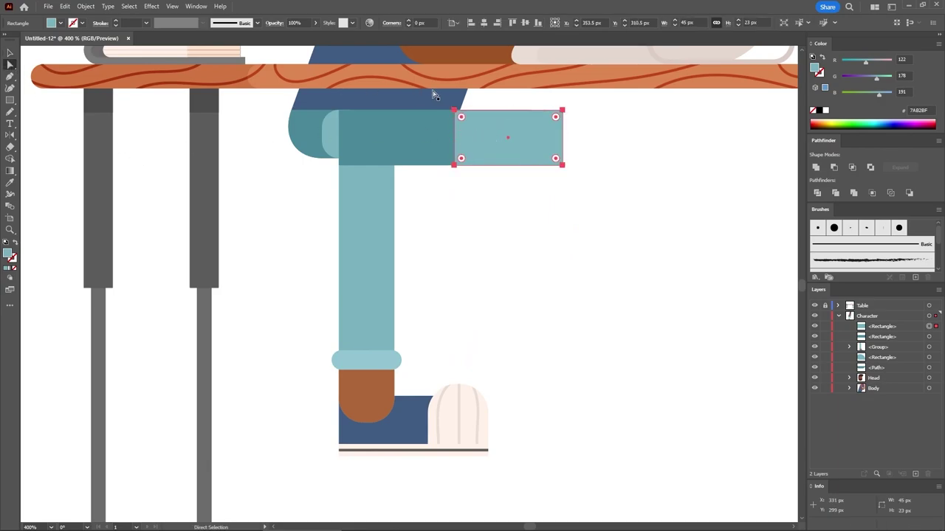
left_click(454, 110)
left_click(454, 165, "shift")
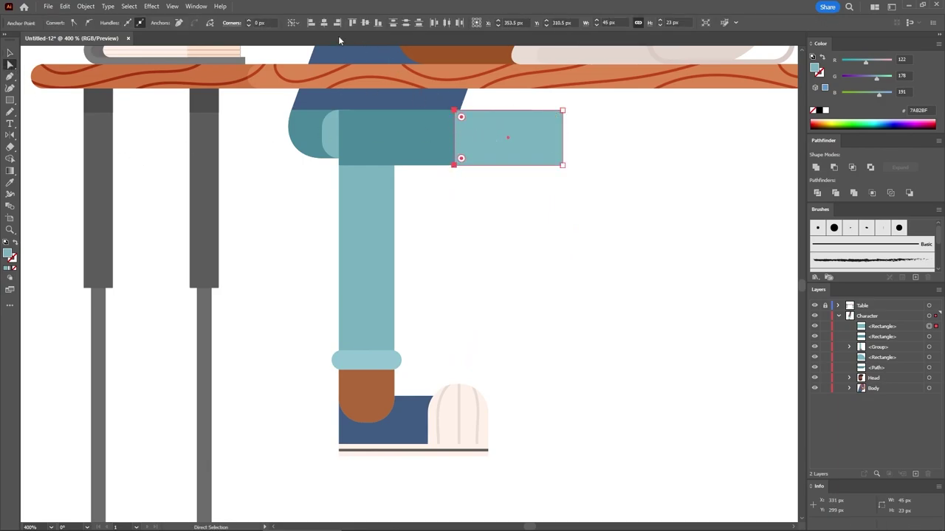
left_click(270, 23)
type("7")
key("Return")
left_click(502, 243)
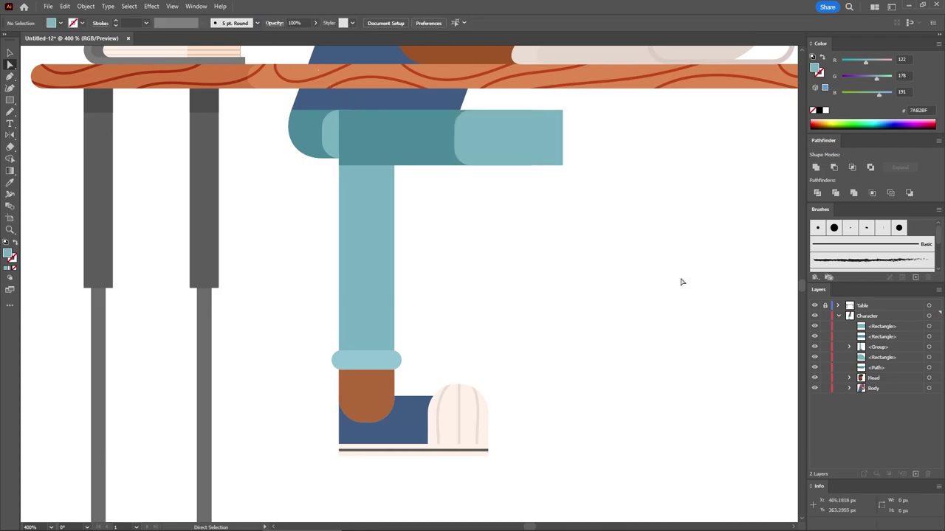
- Move both new thigh rectangles below the leg group in the layer order
left_click(882, 337)
left_click(886, 327, "shift")
left_click_drag(898, 333, 893, 354)
- Duplicate the leg group horizontally so the copy hangs from the right end of the light teal thigh
left_click(10, 52)
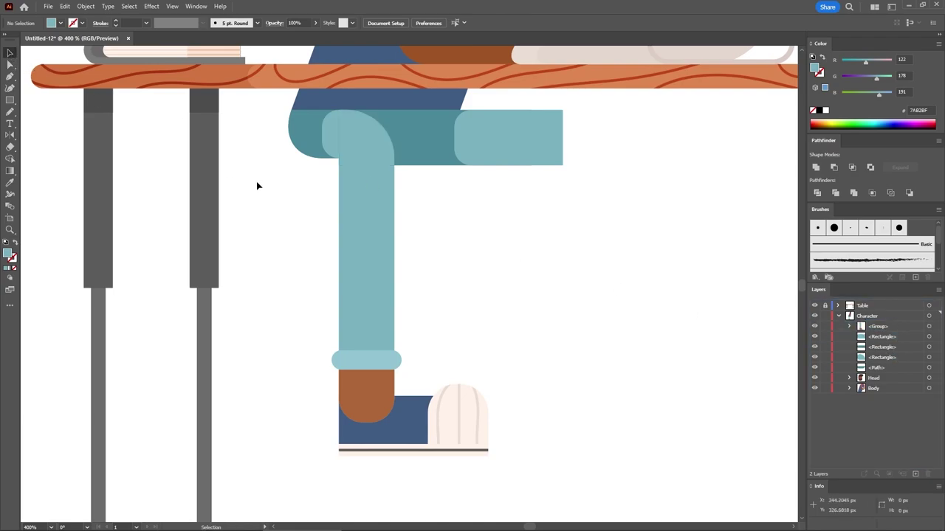
left_click(352, 232)
left_click_drag(363, 217, 583, 238)
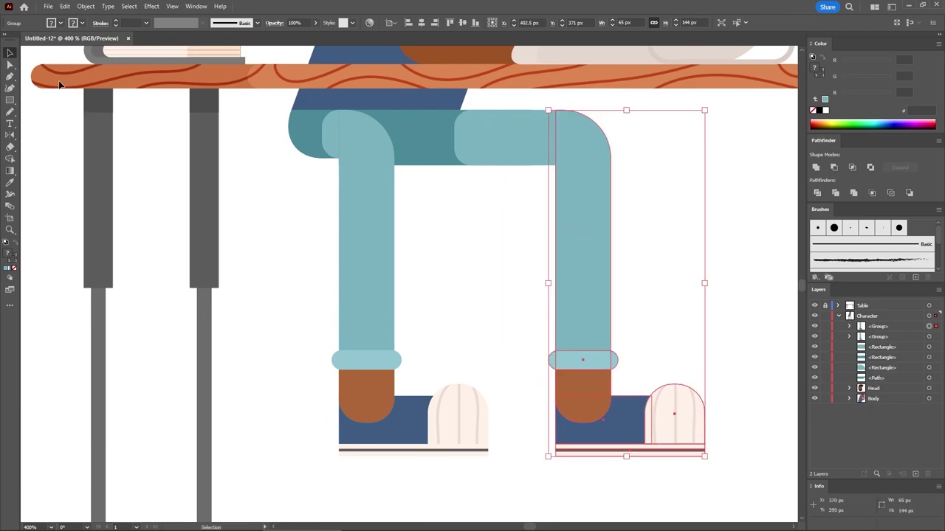
- Rotate the copied leg group by -15° and move it onto the right end of the thigh to form the knee
left_click(85, 7)
mouse_move(104, 15)
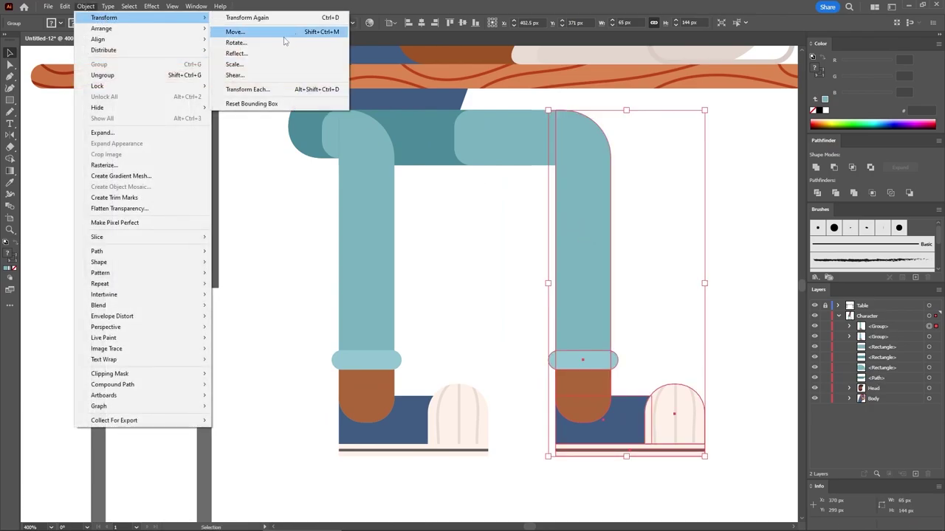
left_click(280, 43)
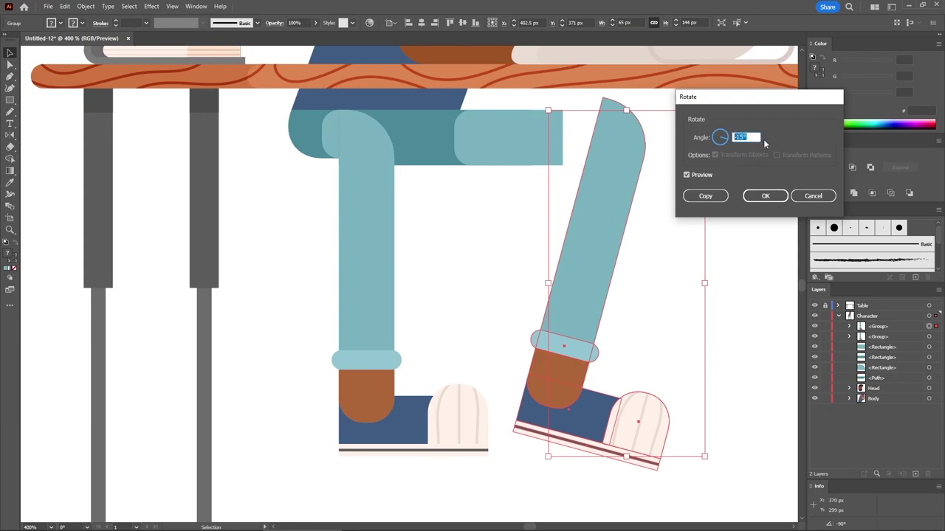
left_click(768, 196)
left_click(671, 210)
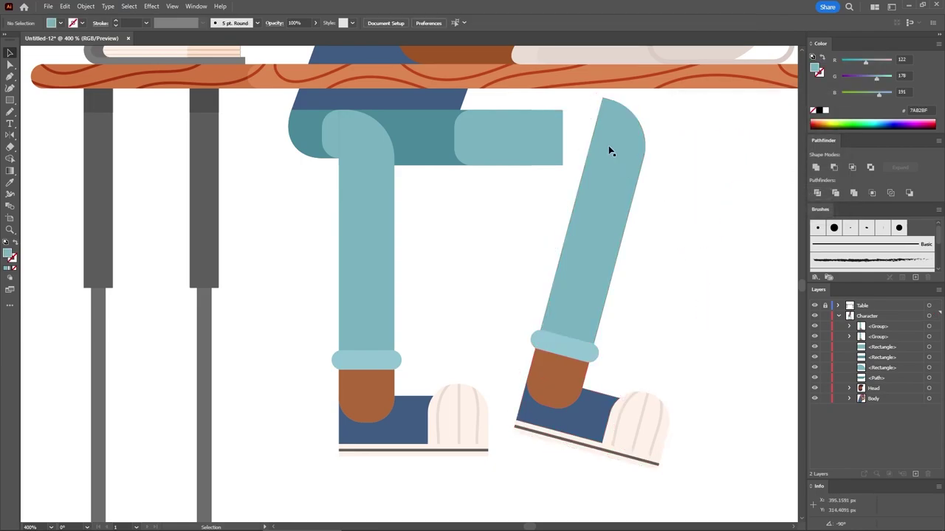
left_click_drag(612, 140, 573, 152)
left_click(622, 122)
- Turn off Snap to Grid and shift the rotated leg until its top meets the thigh's upper-right corner, closing the notch at the knee
key("z")
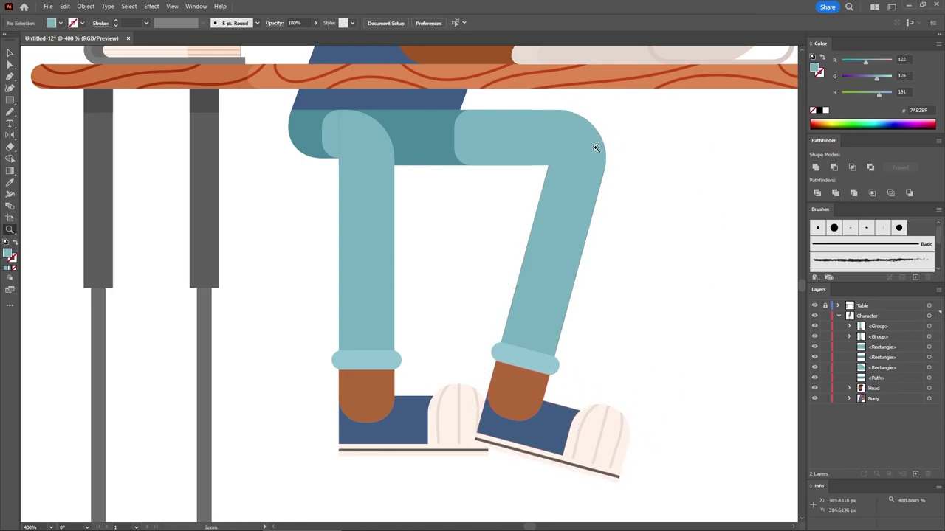
left_click(552, 105)
left_click_drag(363, 158, 527, 320)
key("v")
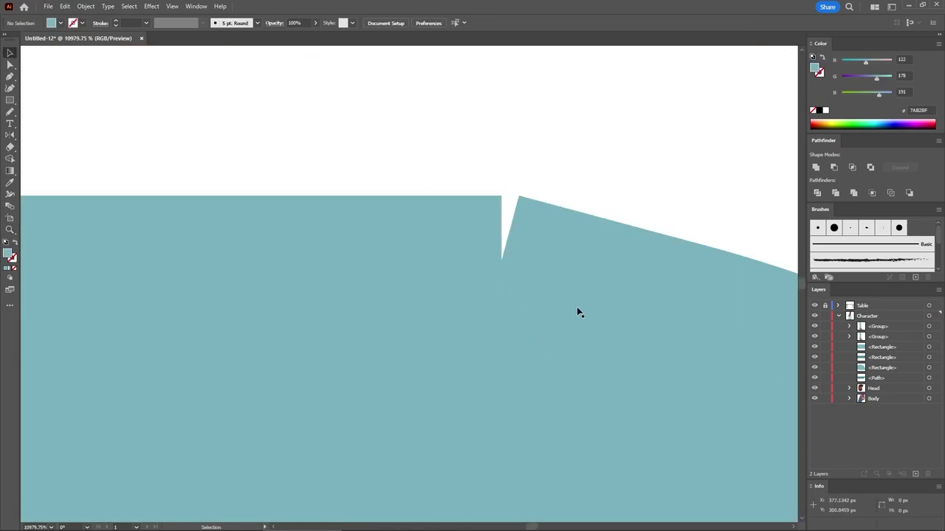
left_click(593, 302)
key("Right")
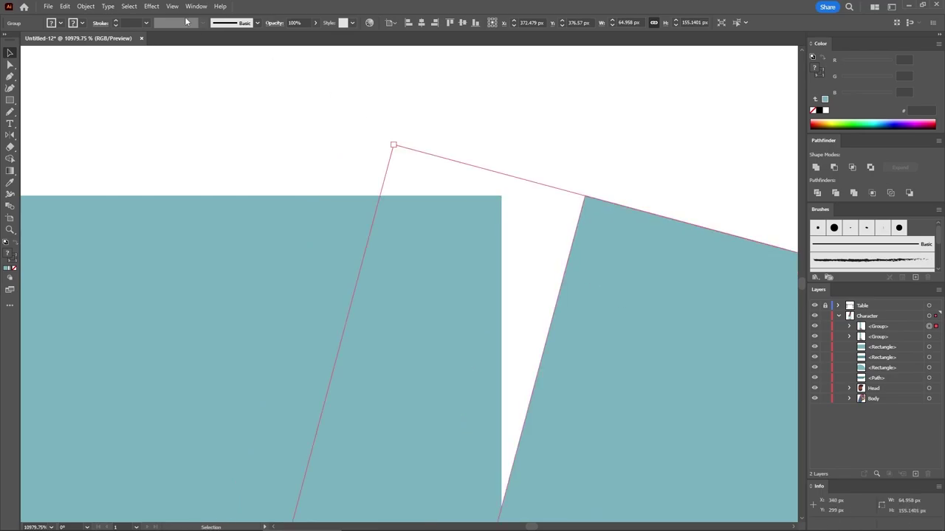
left_click(172, 7)
left_click(195, 434)
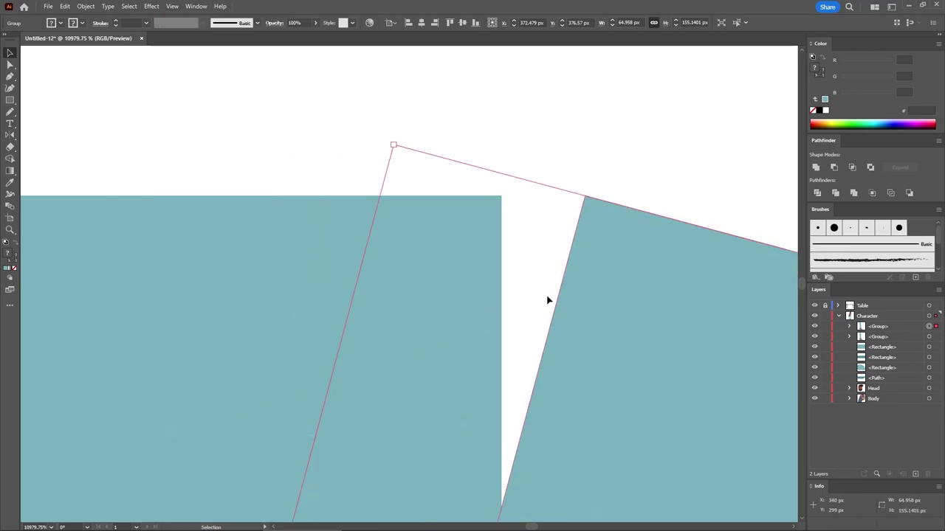
left_click_drag(618, 267, 535, 272)
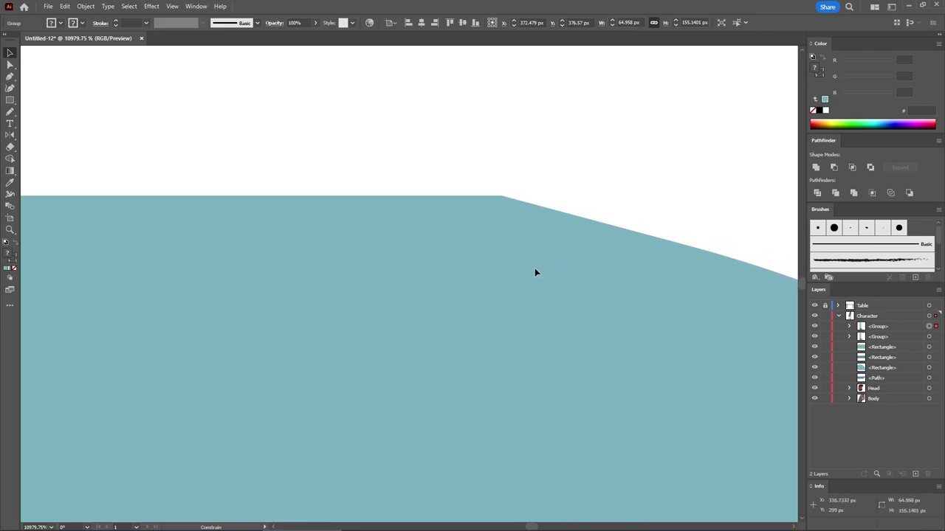
left_click(547, 130)
- Turn Snap to Grid back on
key("ctrl+0")
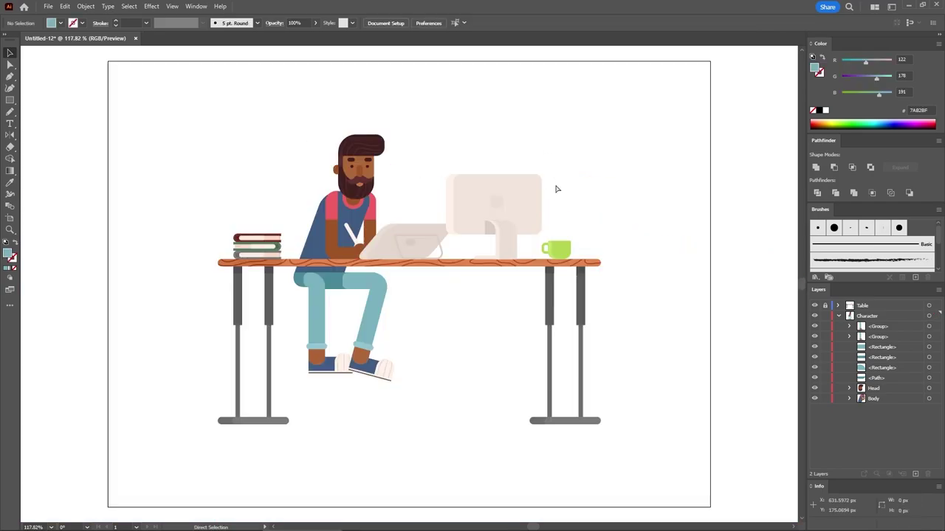
key("ctrl+plus")
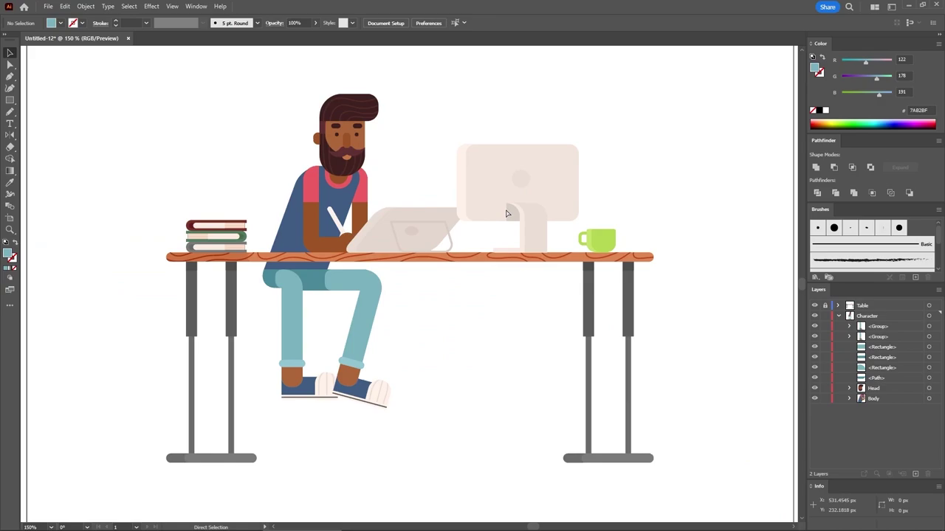
left_click(174, 9)
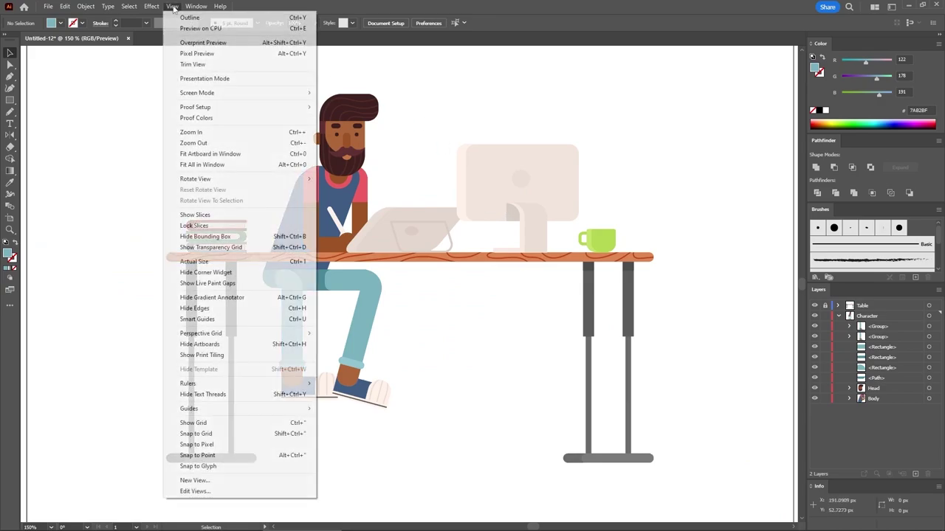
left_click(205, 434)
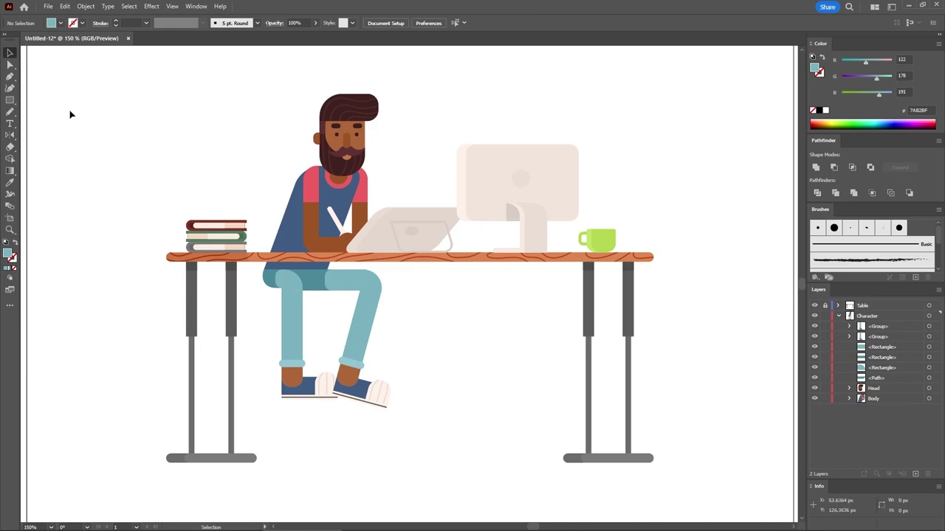
- Create a new layer named Chair, collapse the Character layer, and place Chair directly below it in the layer order
key("m")
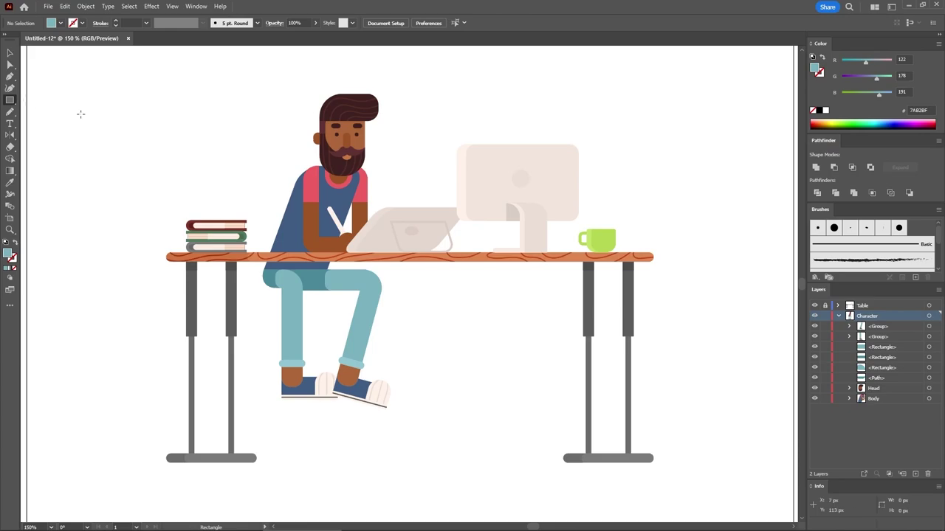
left_click(916, 474)
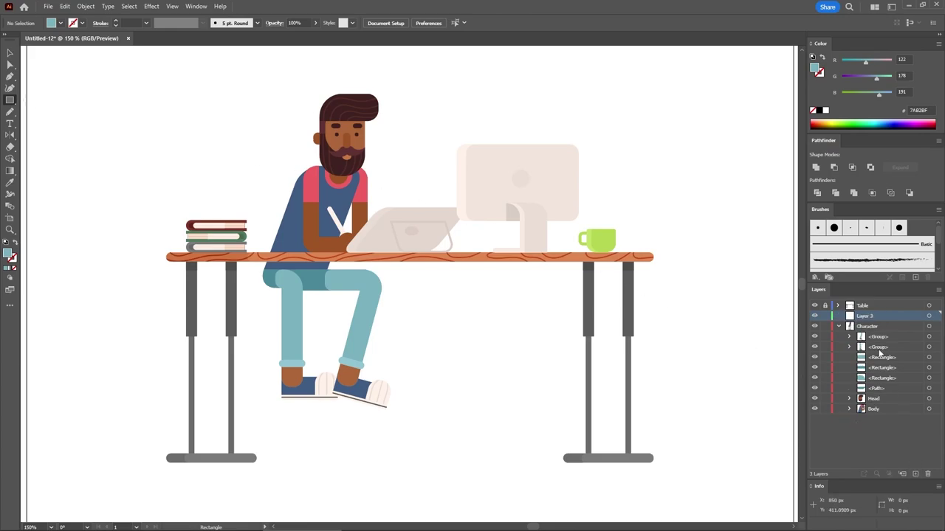
double_click(871, 315)
type("Chair")
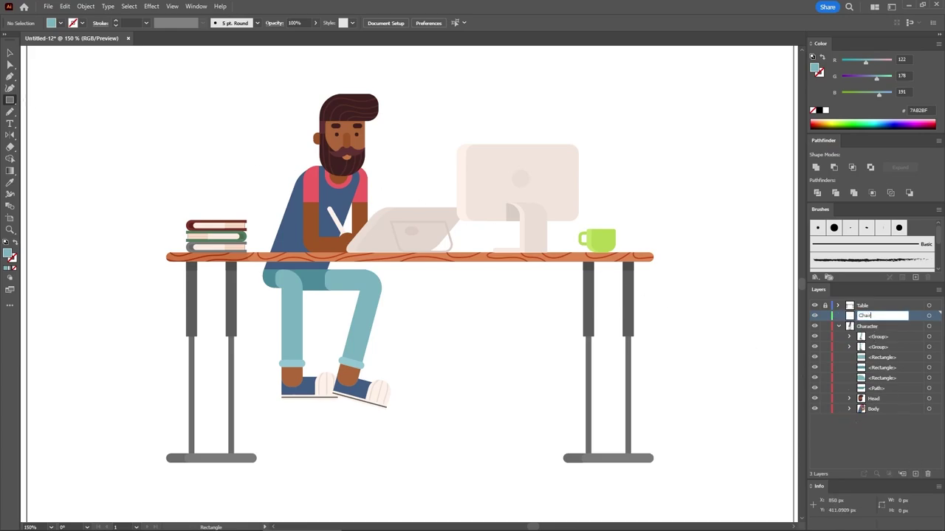
key("Return")
left_click(839, 326)
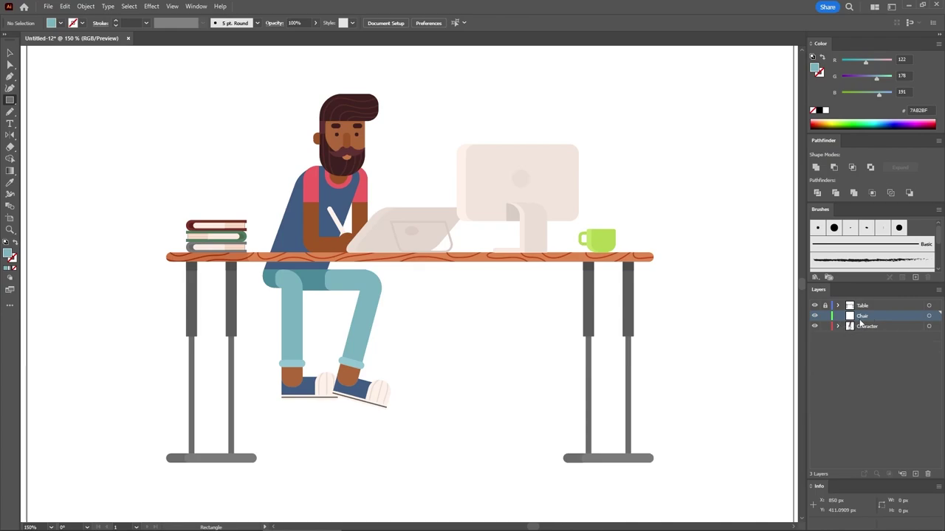
mouse_move(884, 314)
left_mouse_down()
mouse_move(895, 330)
mouse_move(884, 331)
left_mouse_up()
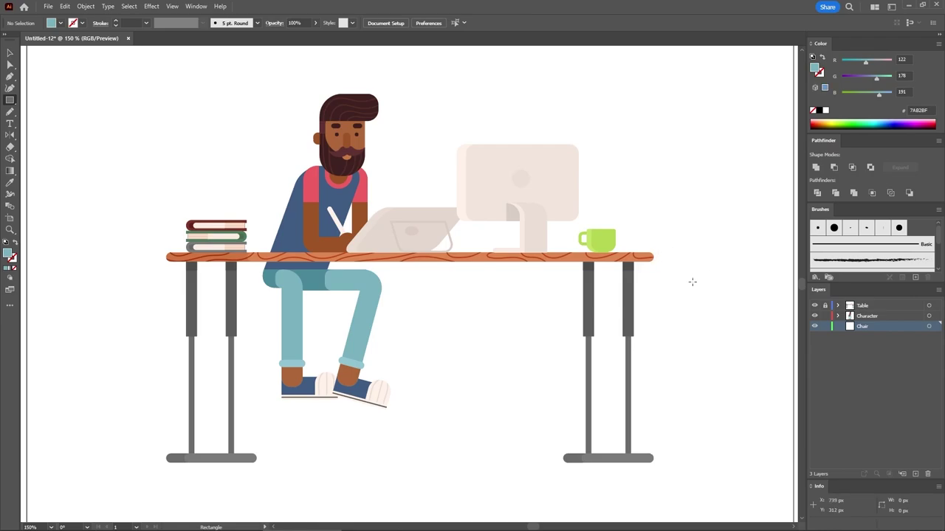
- Create an 87 by 105 px rectangle in the empty area to the right of the desk
left_click(675, 261)
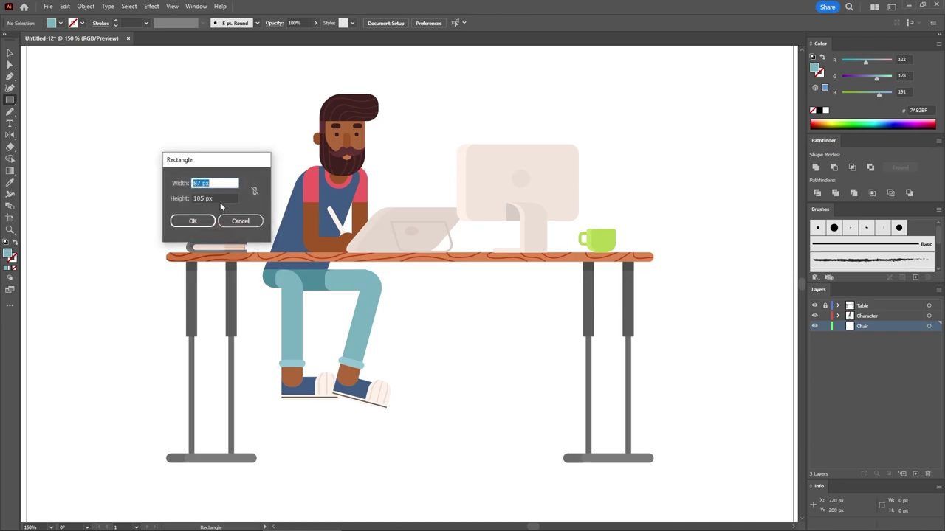
key("Tab")
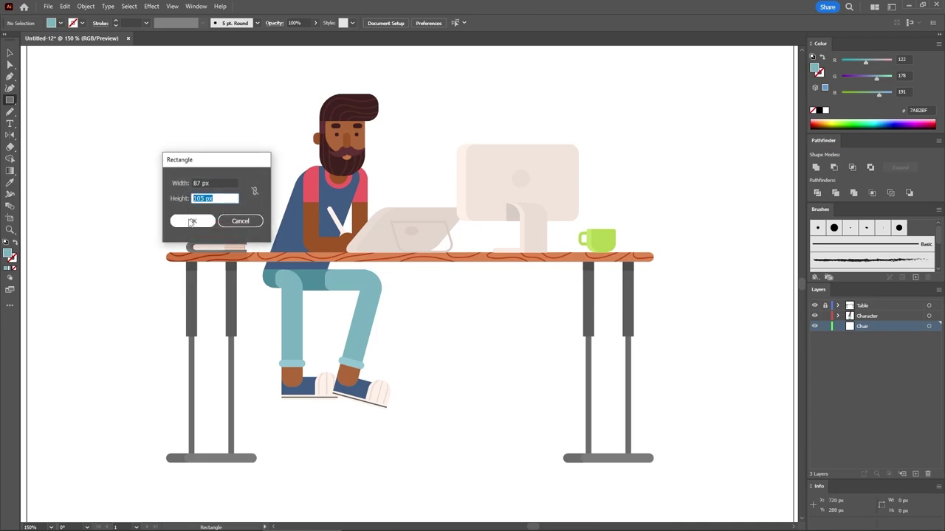
left_click(191, 221)
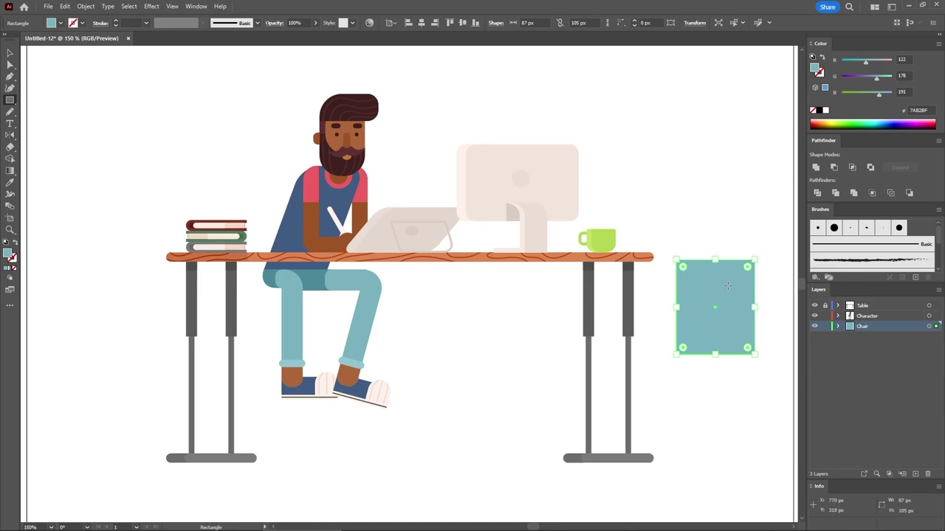
- Fill the new rectangle with the orange-brown colour RGB 207, 120, 66
left_click(905, 59)
type("207")
key("Tab")
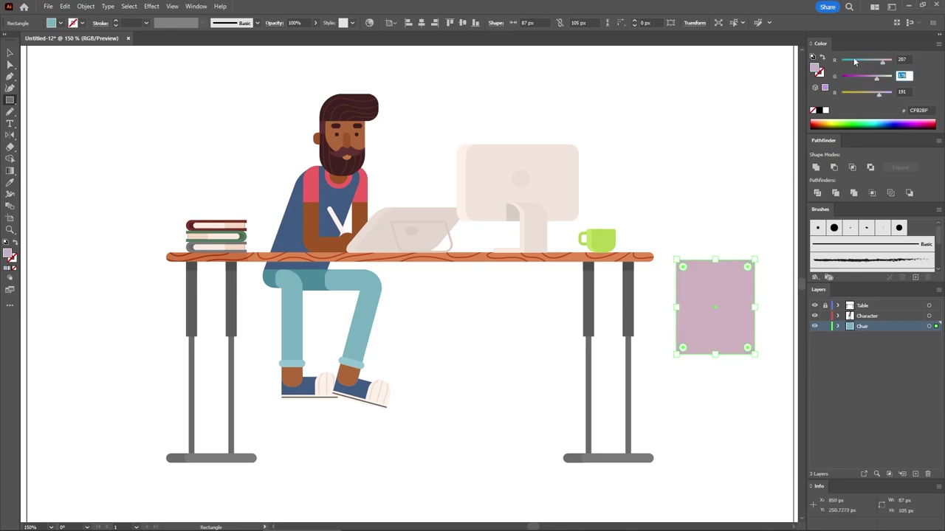
type("120")
key("Tab")
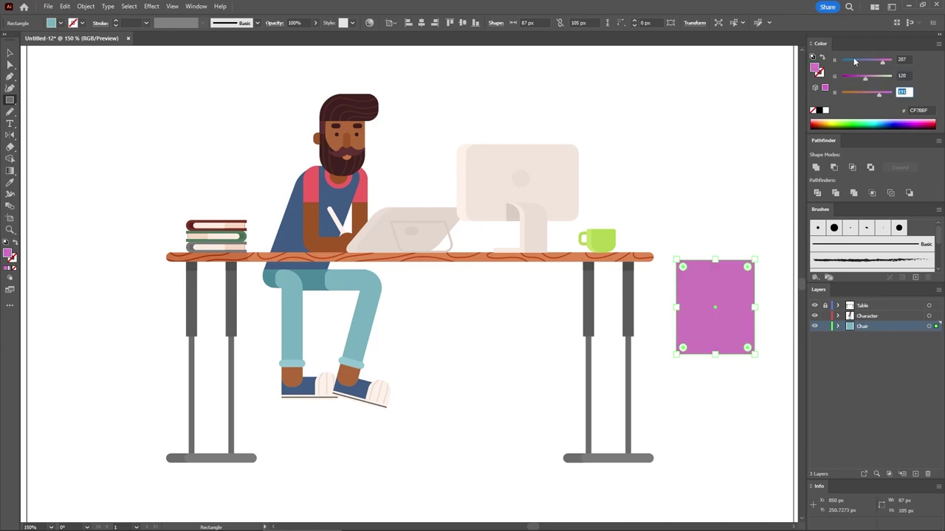
type("66")
key("Return")
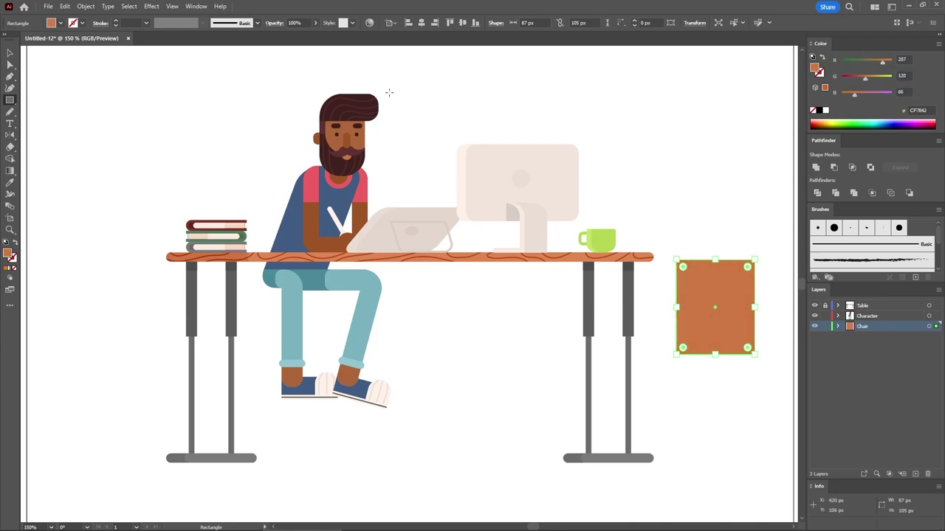
- Taper the rectangle by moving each of its two bottom corner points about 7 px inward
left_click(10, 65)
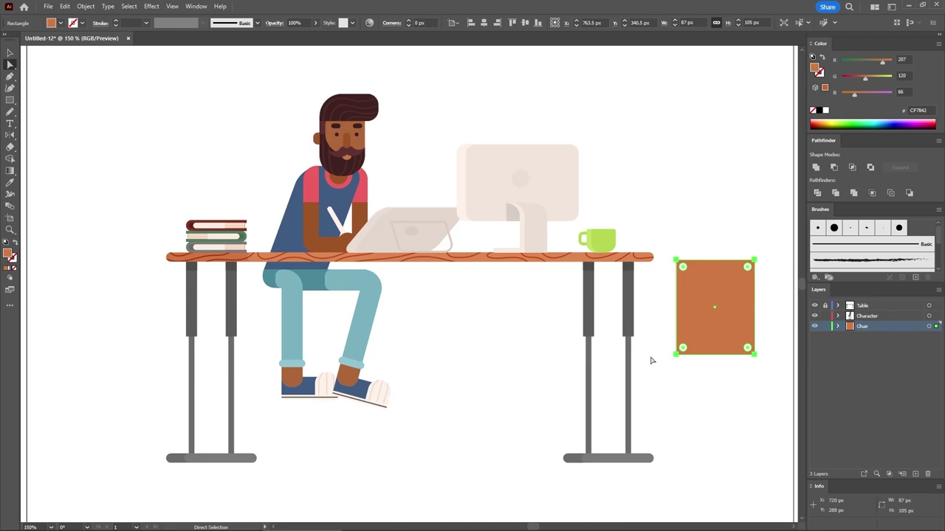
left_click_drag(676, 355, 682, 354)
left_click(755, 359)
left_click_drag(753, 356, 748, 357)
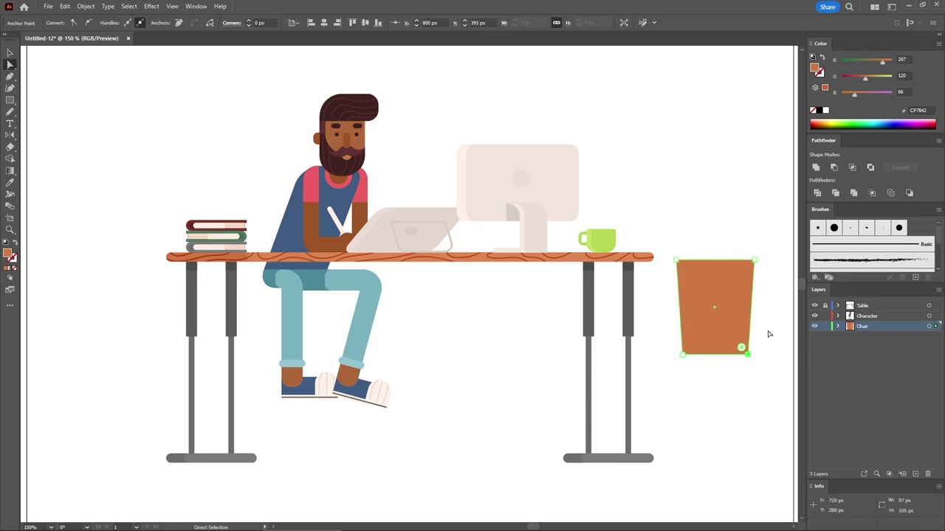
- Round the two top corners of the tapered rectangle with a 50 px radius to form the chair back
left_click(668, 275)
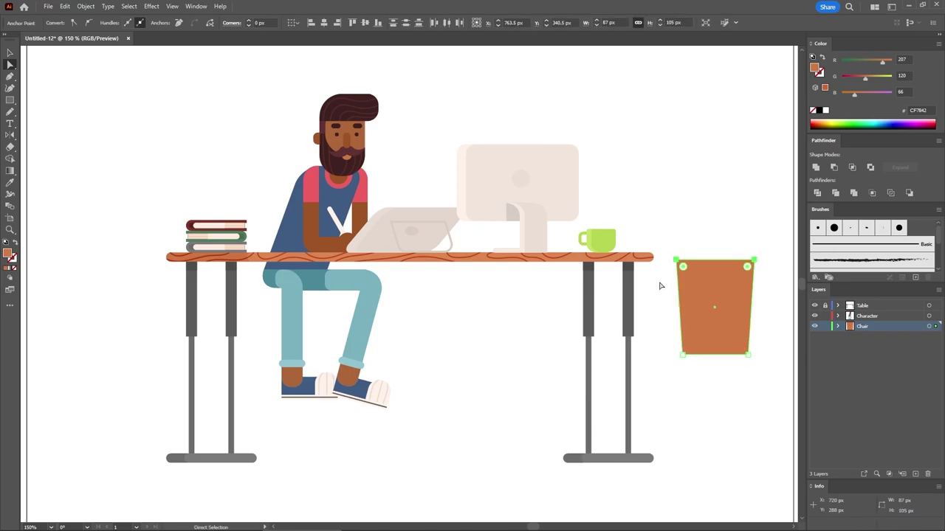
left_click(258, 23)
type("50")
key("Return")
left_click(731, 221)
- Offset the chair back's path 8 px inward and subtract the inner copy from it, leaving an open frame
left_click(720, 301)
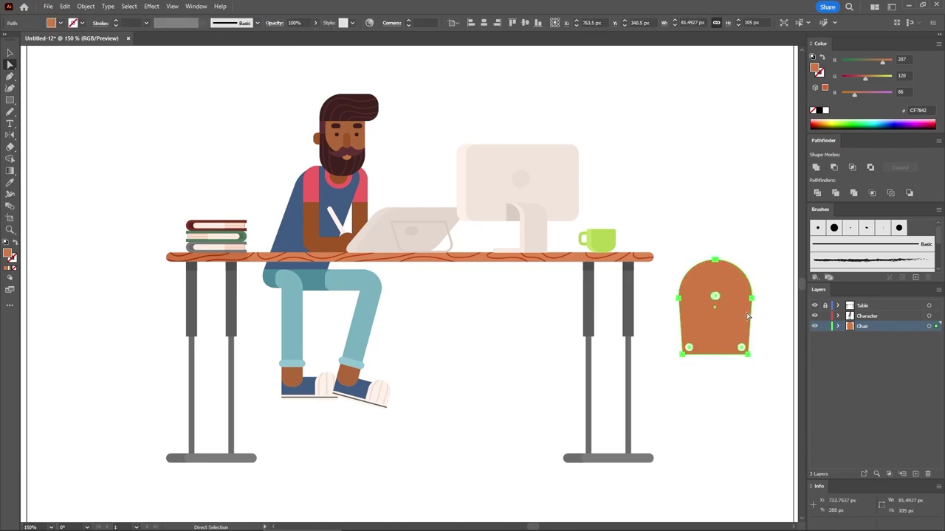
left_click(86, 6)
mouse_move(107, 251)
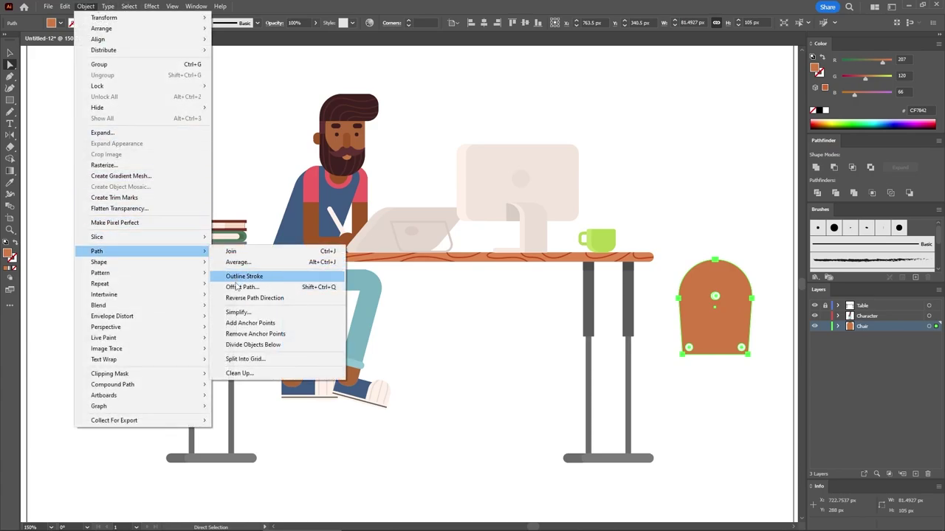
left_click(242, 287)
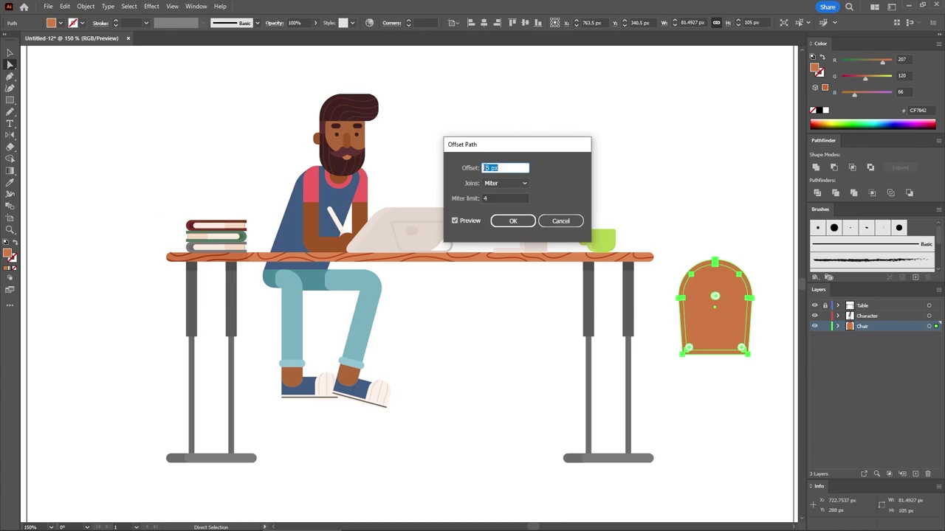
left_click(486, 168)
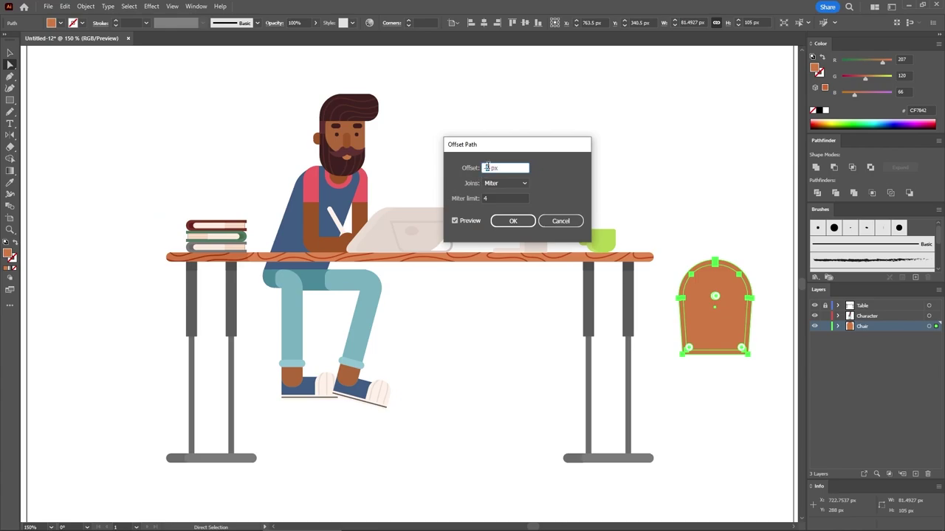
left_click(512, 222)
left_click_drag(778, 247, 665, 383)
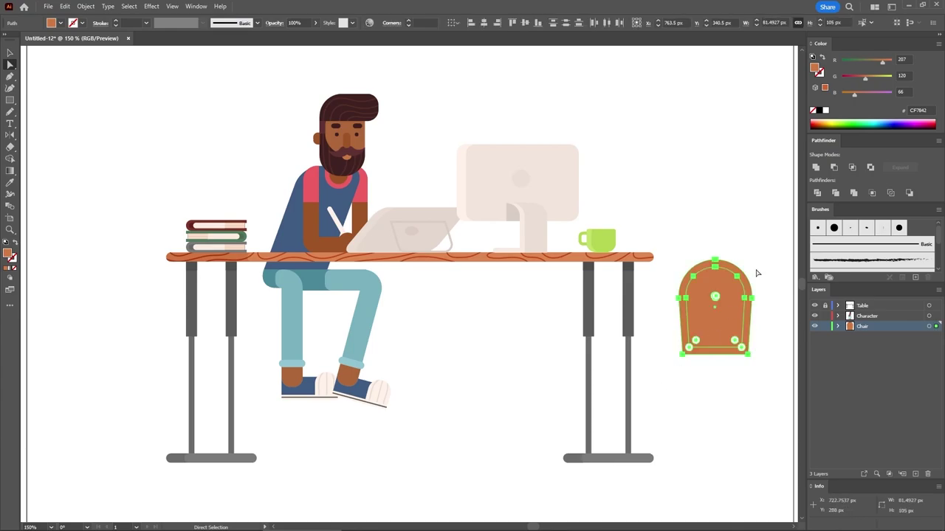
left_click(835, 168)
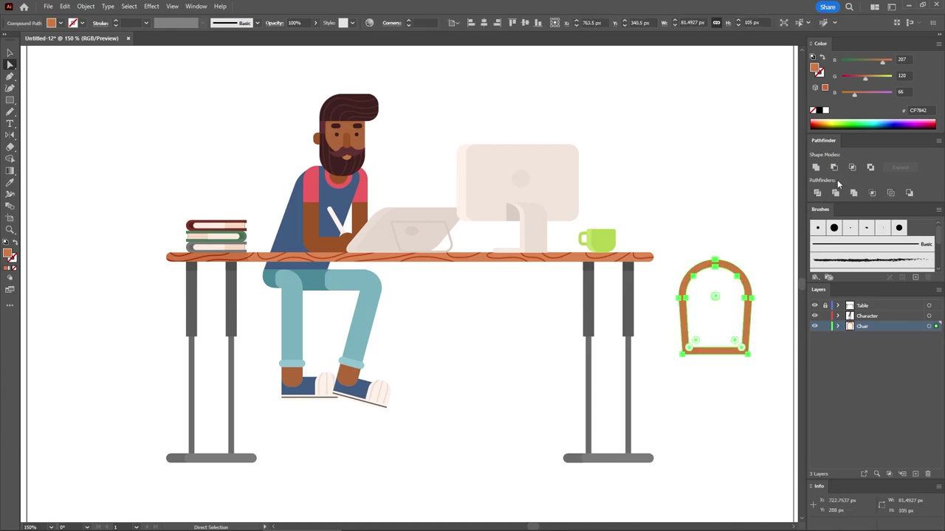
- Draw a vertical line 97 px long down the middle of the chair frame with a 6 px stroke
key("v")
scroll(706, 236, "up", 5)
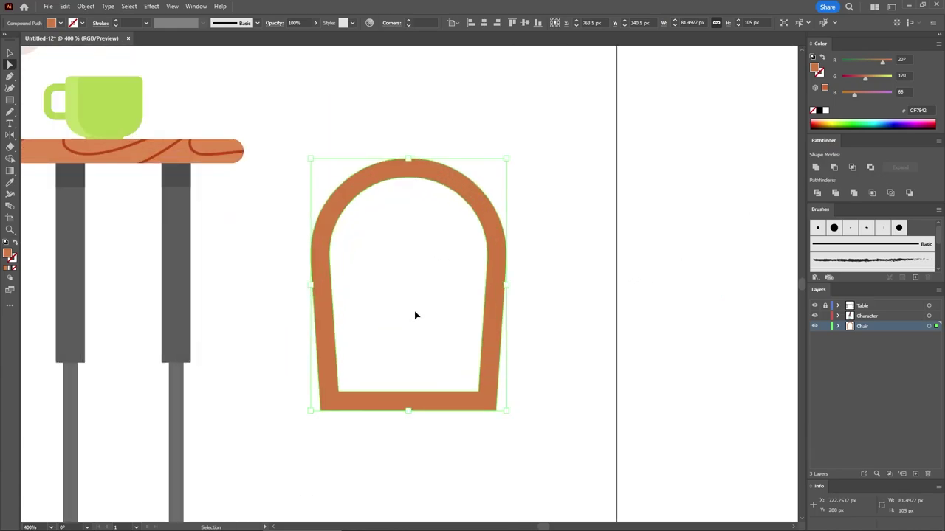
key("a")
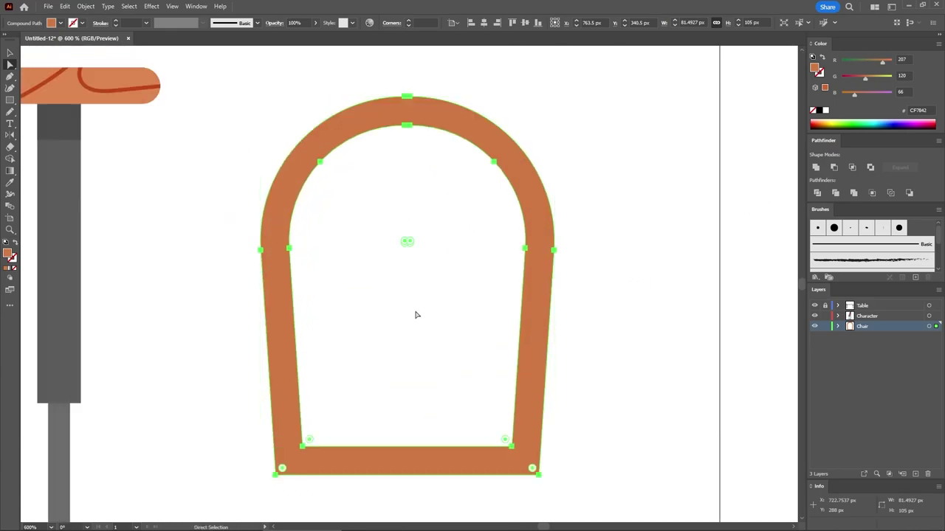
left_click(10, 99)
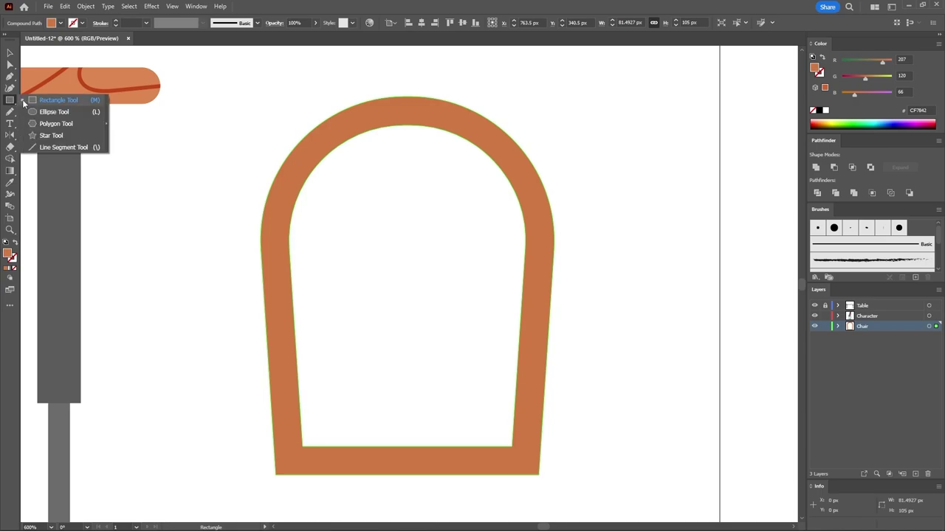
left_click(37, 147)
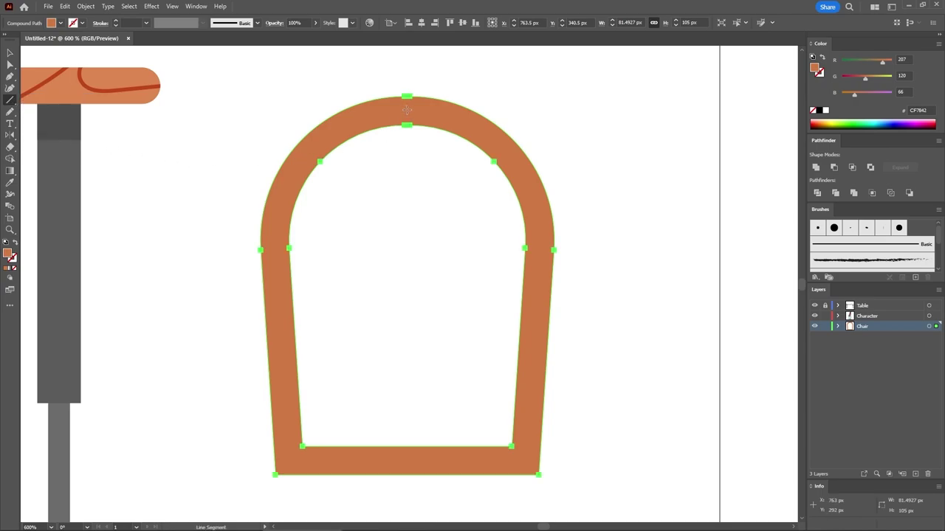
mouse_move(406, 111)
left_mouse_down()
mouse_move(426, 337)
mouse_move(425, 457)
left_mouse_up()
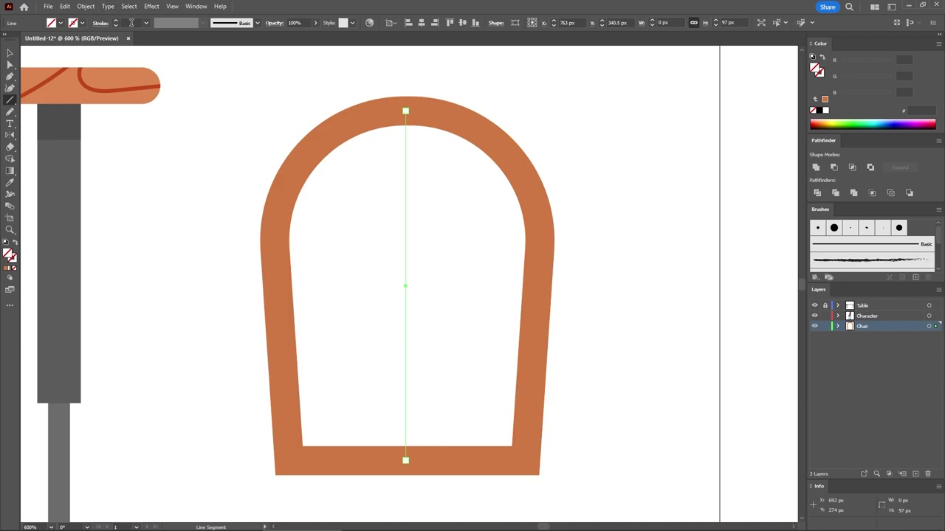
key("Return")
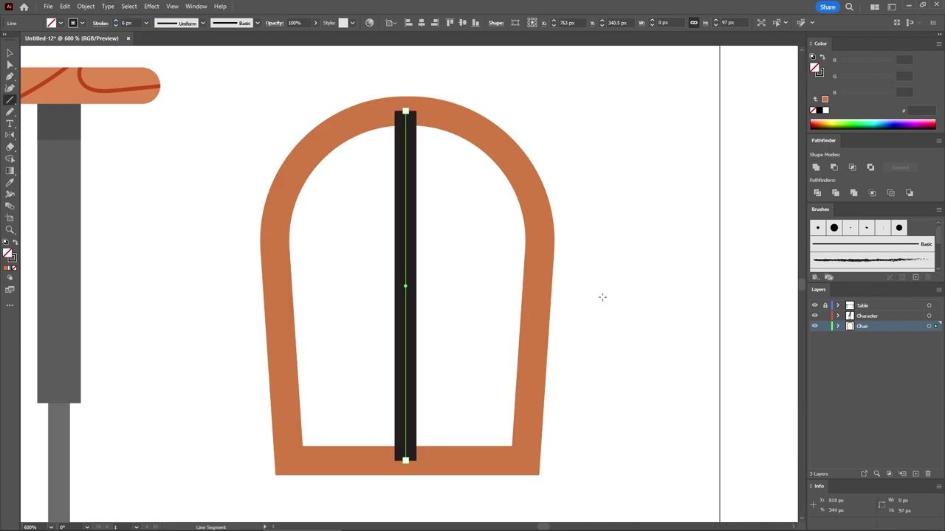
- Set the vertical line's stroke colour to RGB 192, 109, 57
left_click(820, 72)
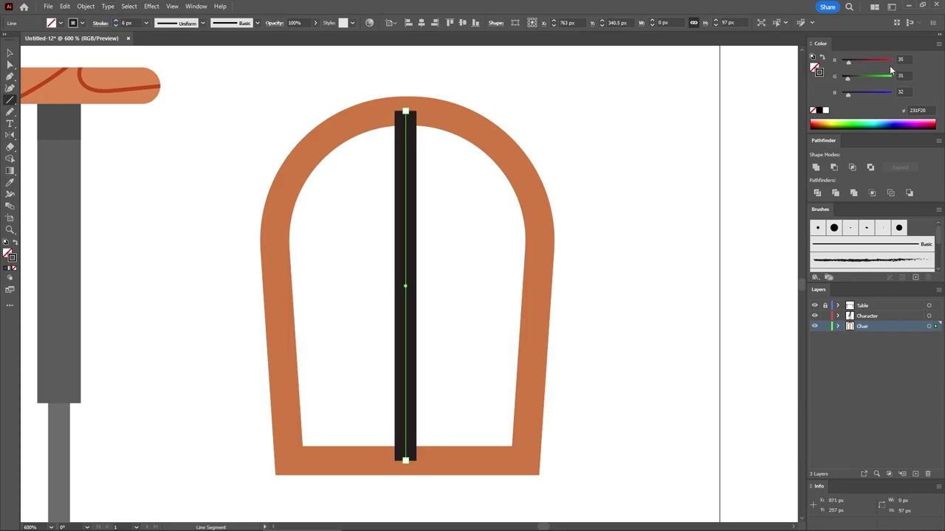
left_click(906, 58)
type("1")
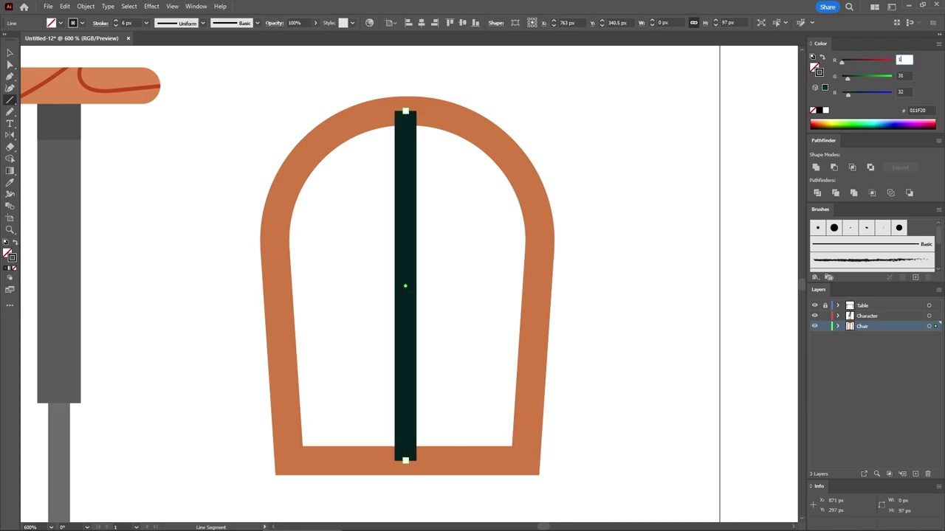
type("92")
key("Tab")
type("106")
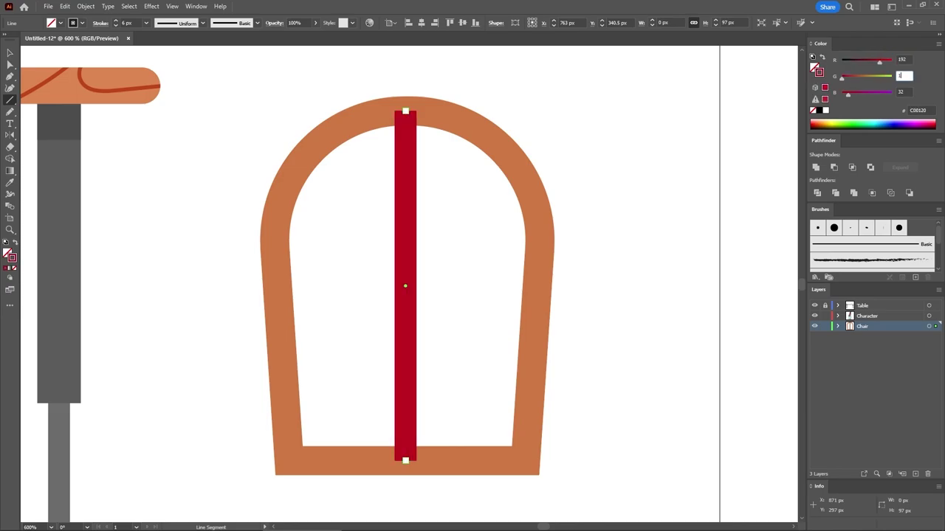
key("Tab")
type("57")
key("Return")
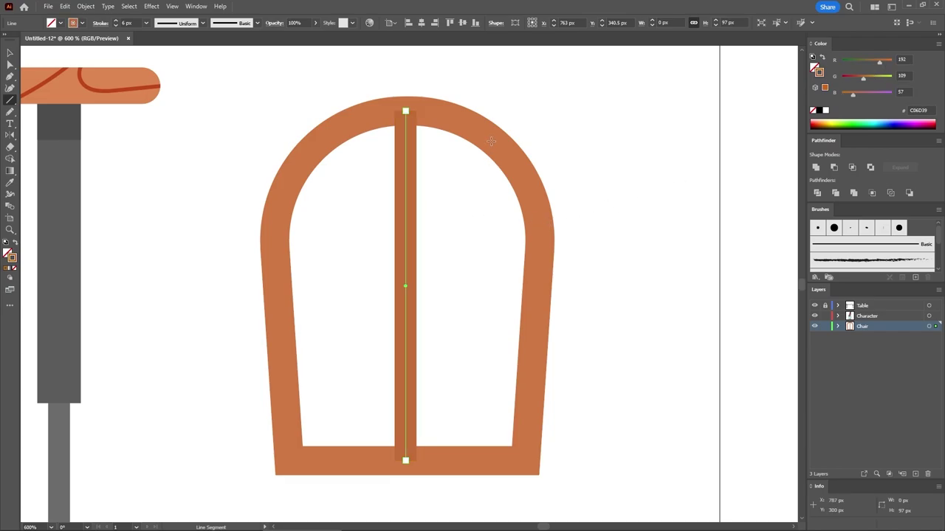
- Draw a slanted slat to the right of the middle one, about 89 px tall, leaning inward about 8 px toward the bottom
left_click_drag(492, 141, 462, 460)
left_click(10, 52)
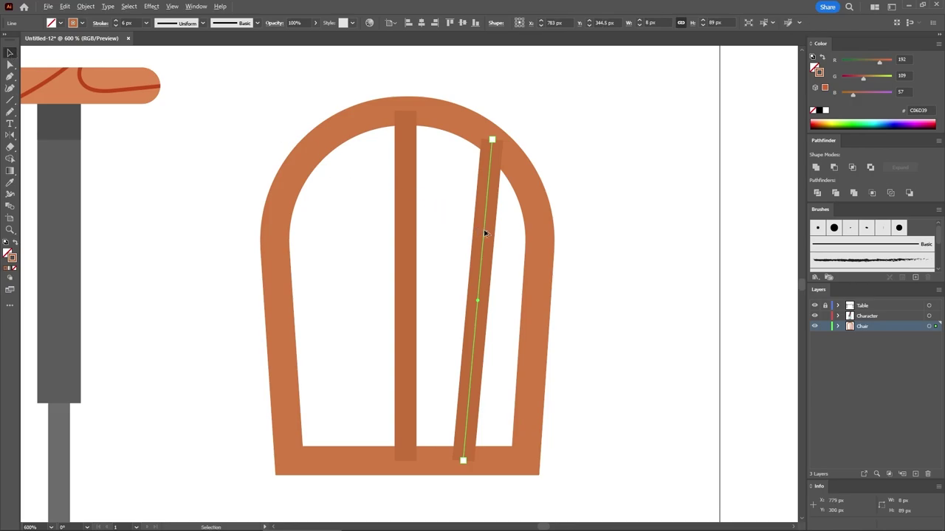
- Duplicate the slanted slat to the opposite side of the middle slat, mirror it about the vertical axis and nudge it slightly outward
left_click_drag(484, 230, 288, 221)
left_click(11, 135)
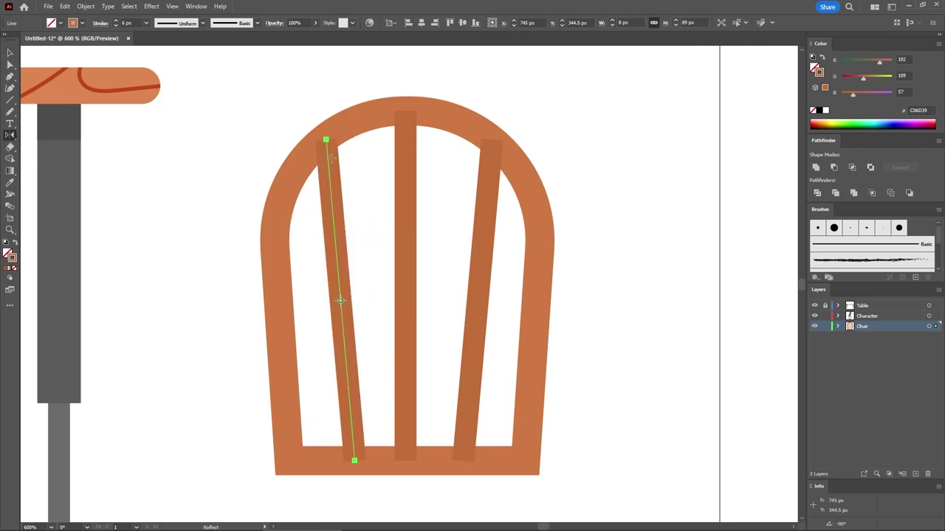
key("a")
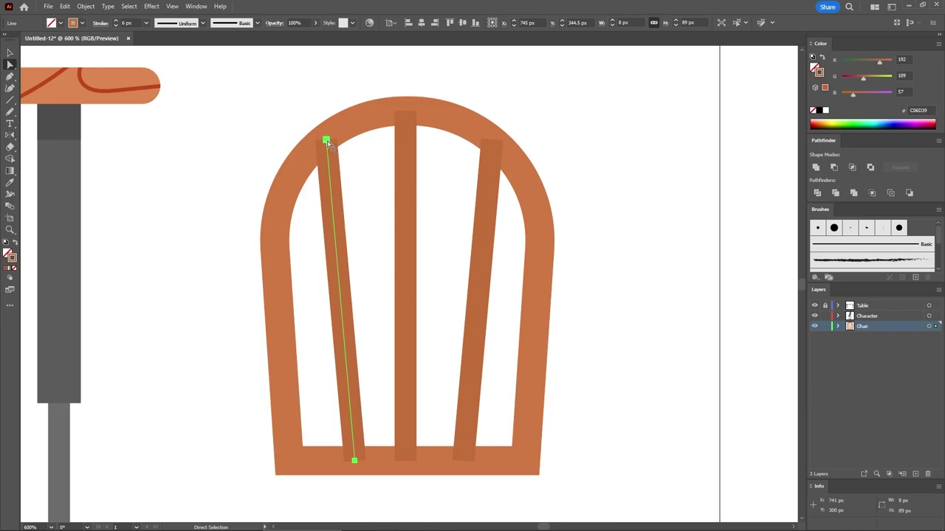
left_click_drag(327, 141, 324, 140)
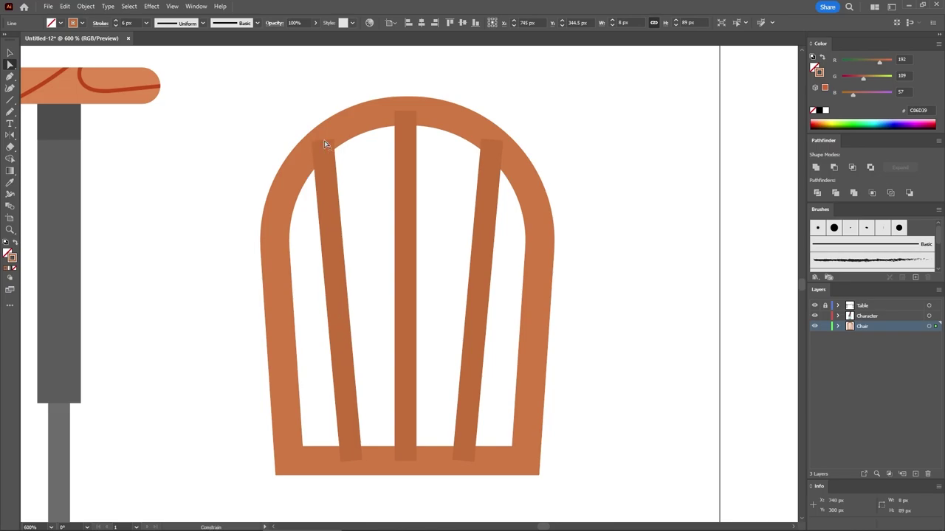
left_click(600, 225)
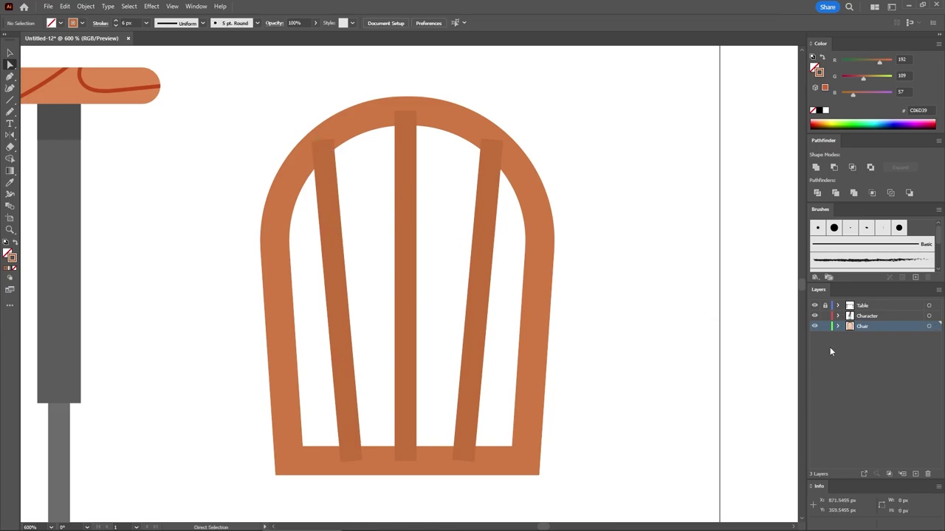
- Convert the strokes of all three slats in the Chair layer to filled outlines
left_click(838, 326)
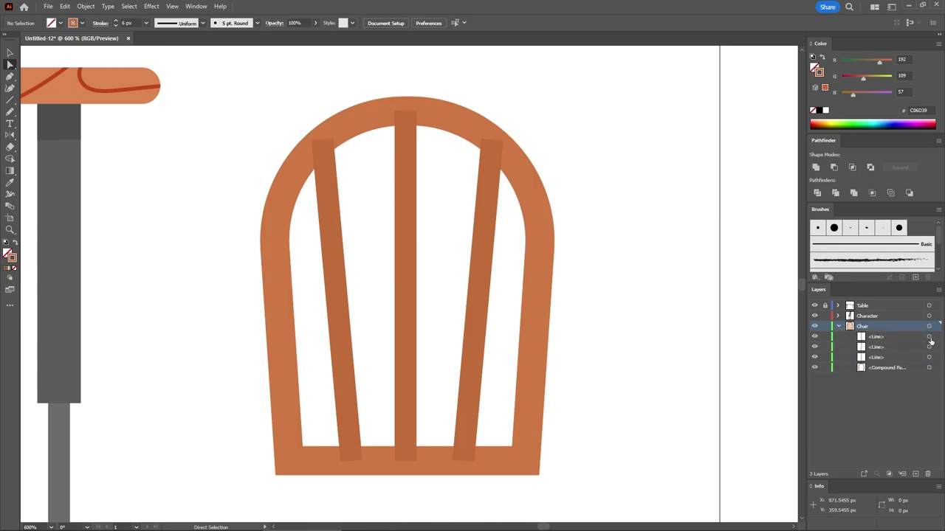
left_click(929, 336)
left_click(930, 348, "shift")
left_click(929, 358, "shift")
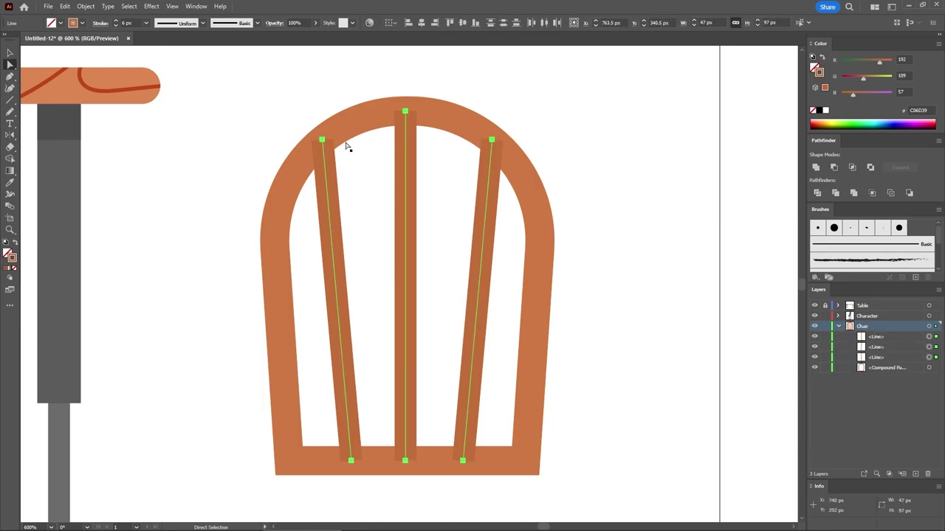
left_click(86, 6)
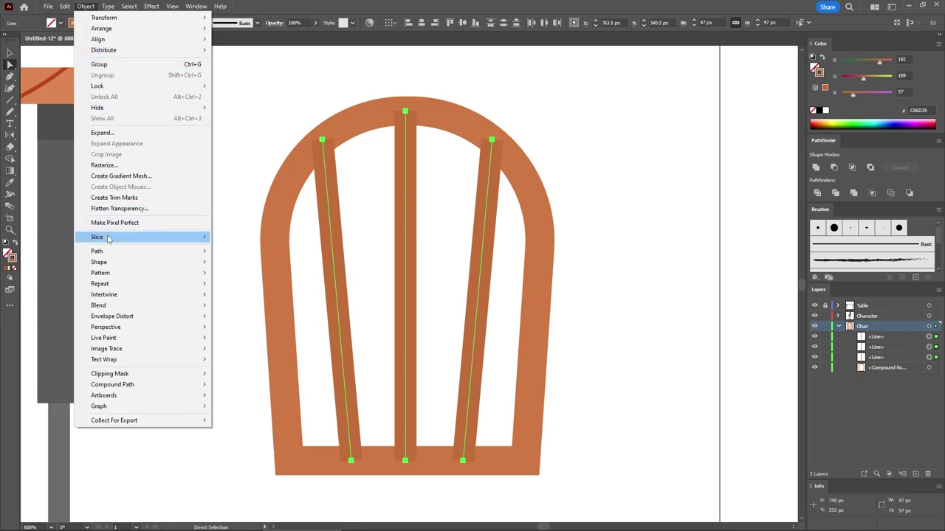
mouse_move(107, 251)
left_click(244, 276)
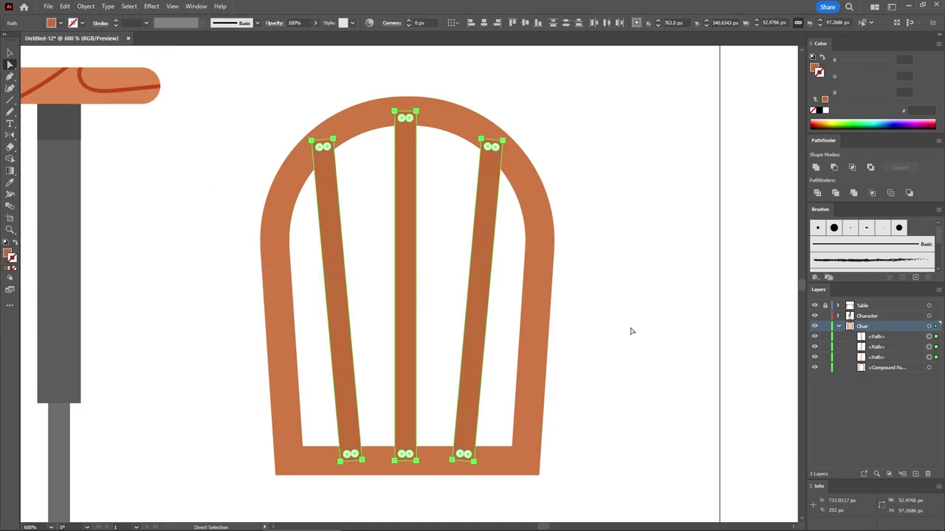
- Move the chair frame's compound path above the three slats in the Chair layer's stacking order
left_click(929, 368)
left_click_drag(909, 371, 886, 336)
left_click(680, 329)
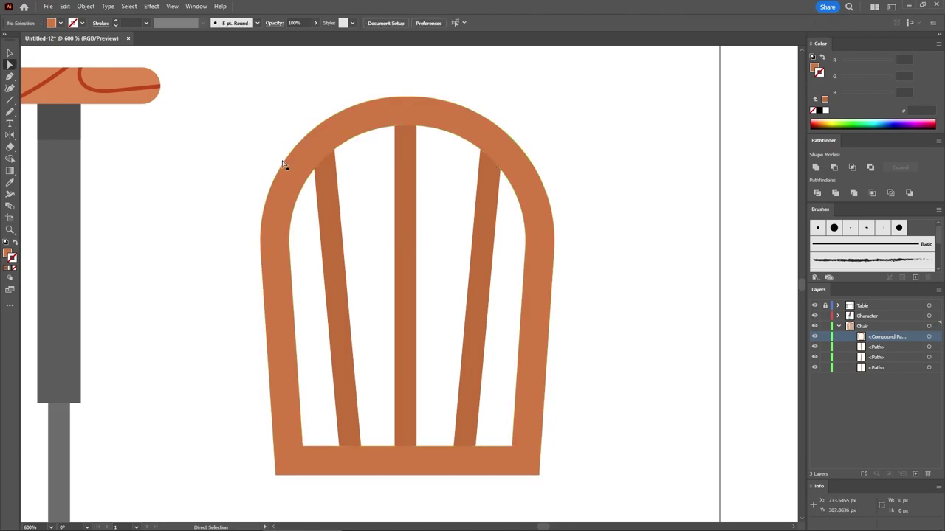
- Add an 83 x 8 px rectangle with 2 px rounded corners, centred over the bottom rail of the chair frame
left_click_drag(9, 100, 22, 101)
left_click(273, 180)
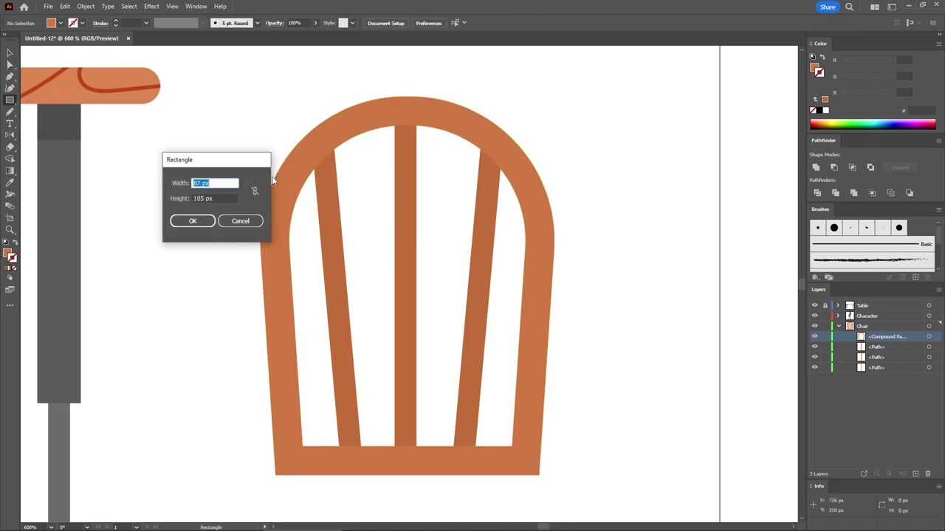
type("83")
key("Tab")
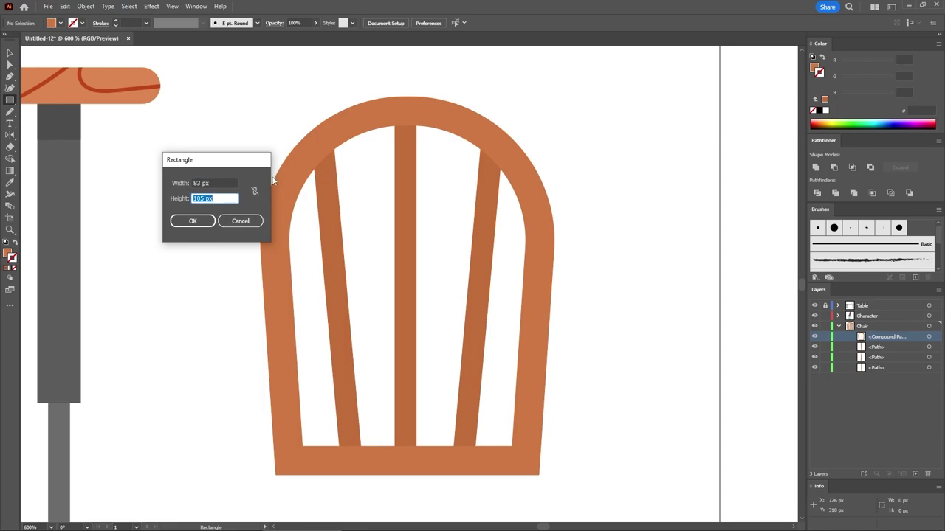
type("8")
key("Return")
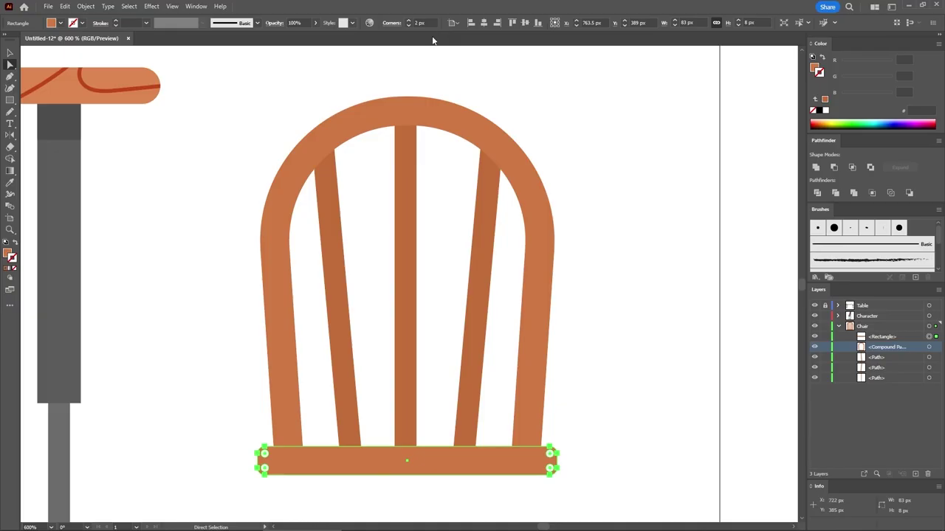
left_click(288, 96)
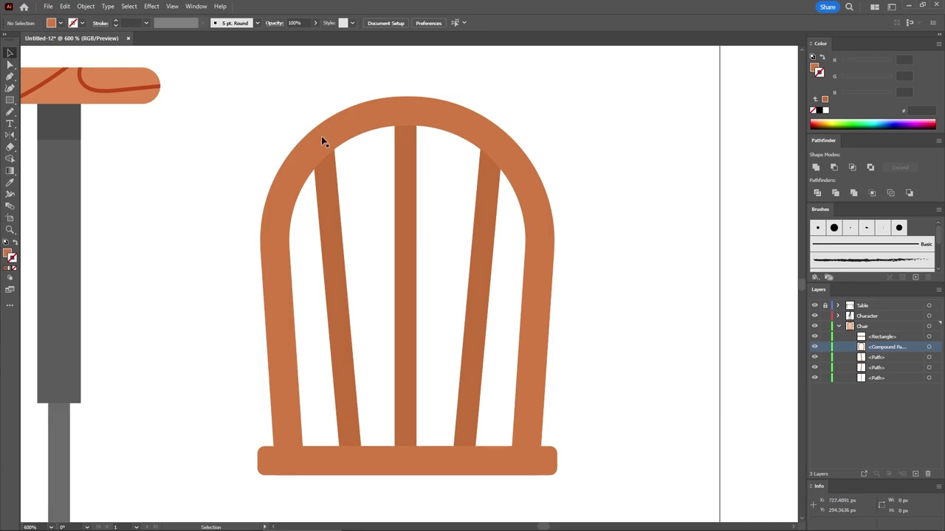
- Unite the chair frame and the rounded base bar into one shape
left_click(350, 143)
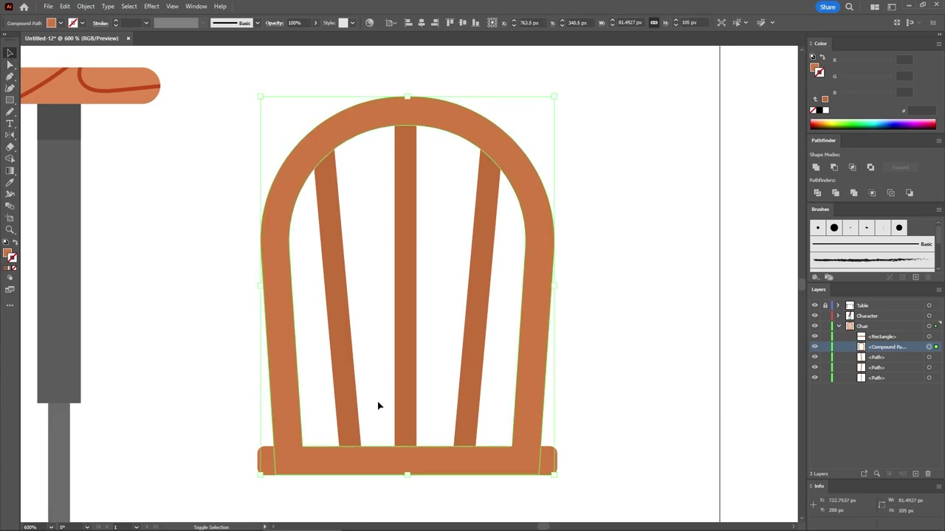
left_click(546, 455, "shift")
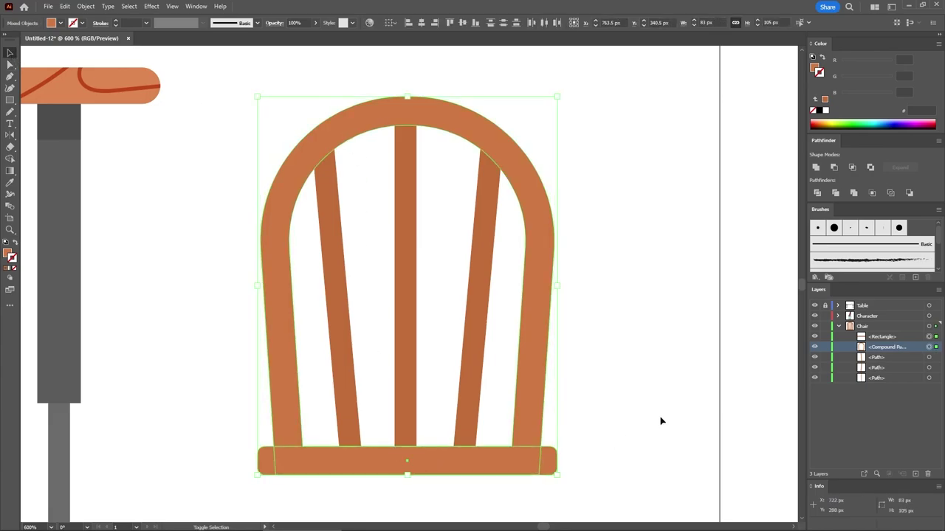
left_click(817, 167)
left_click(650, 299)
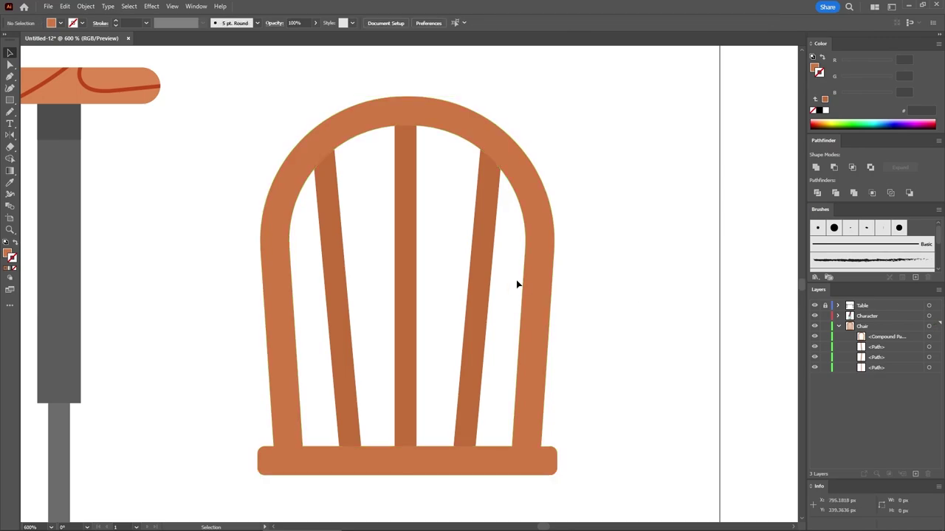
- Combine the three slats into a single compound path
left_click(480, 264)
left_click(407, 268, "shift")
left_click(337, 273, "shift")
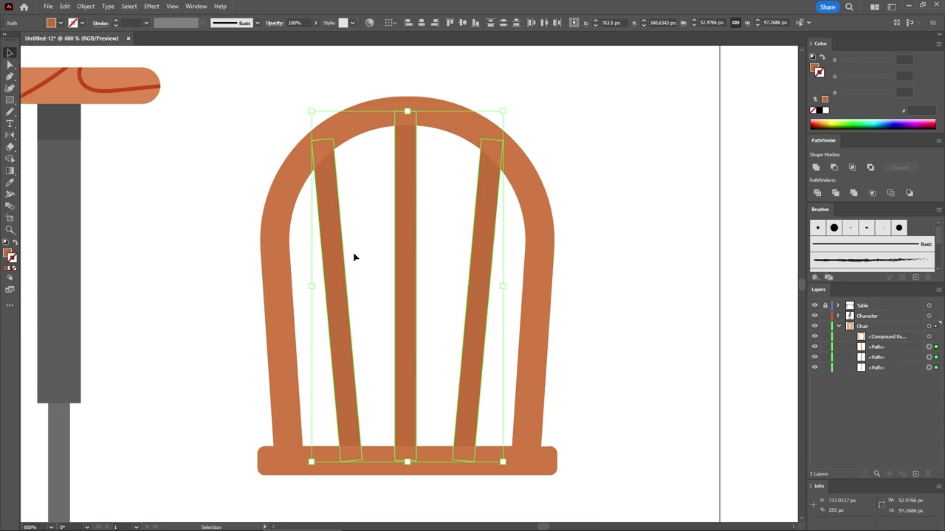
left_click(86, 6)
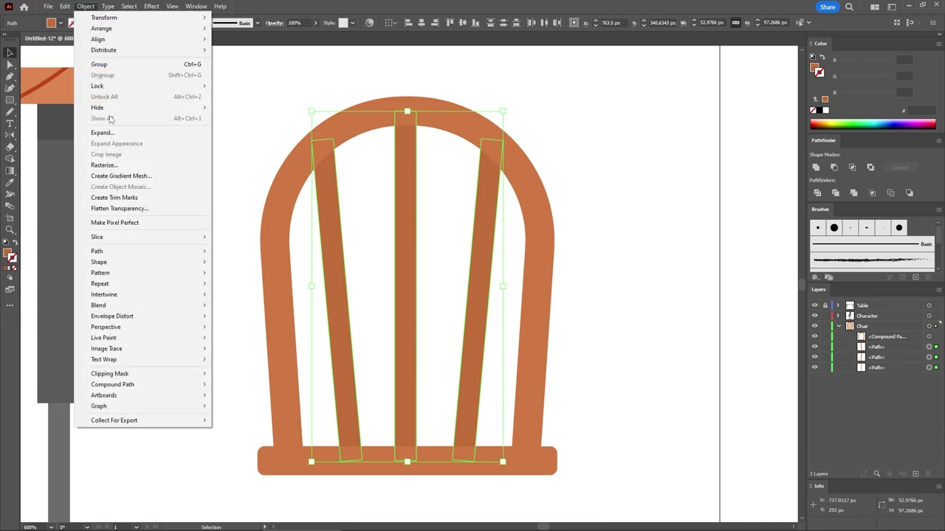
mouse_move(133, 384)
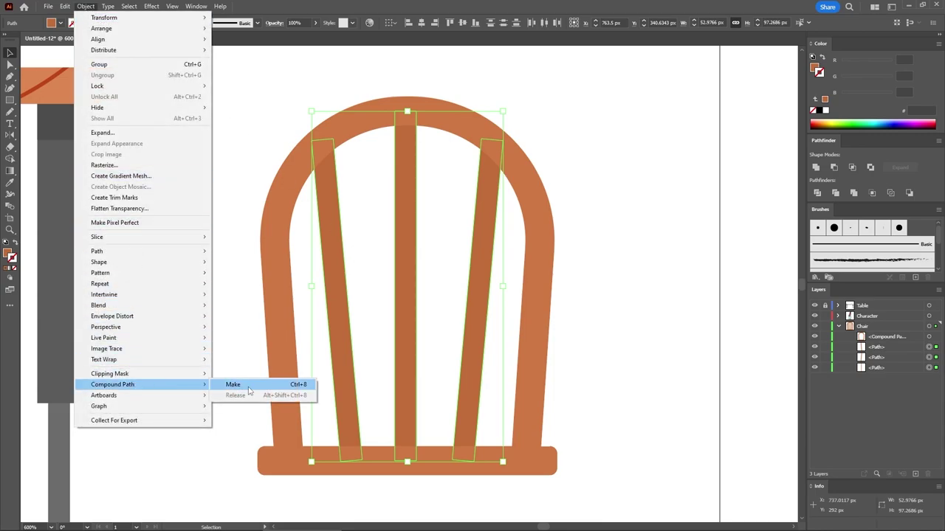
left_click(249, 389)
left_click(311, 435)
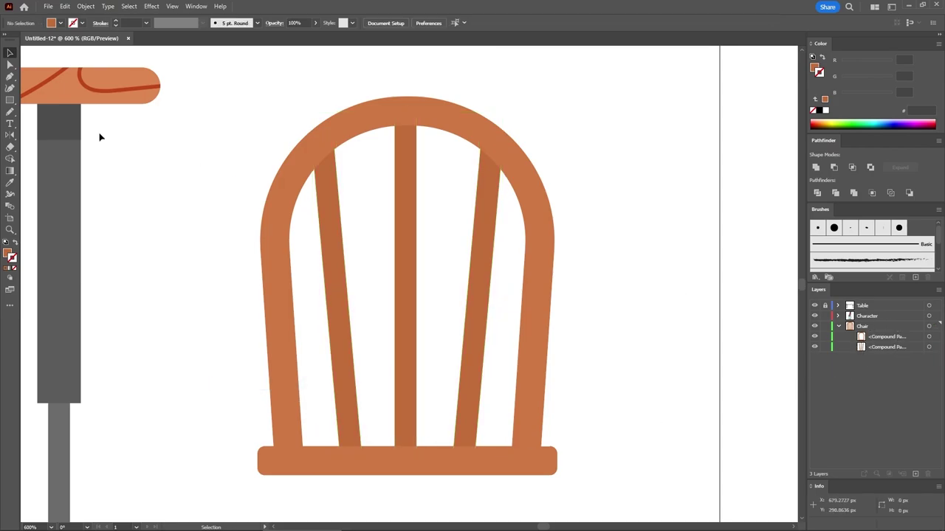
- Draw curved wood-grain lines clipped to the frame and slats with the Pencil tool, and group all chair-back parts
left_click(9, 111)
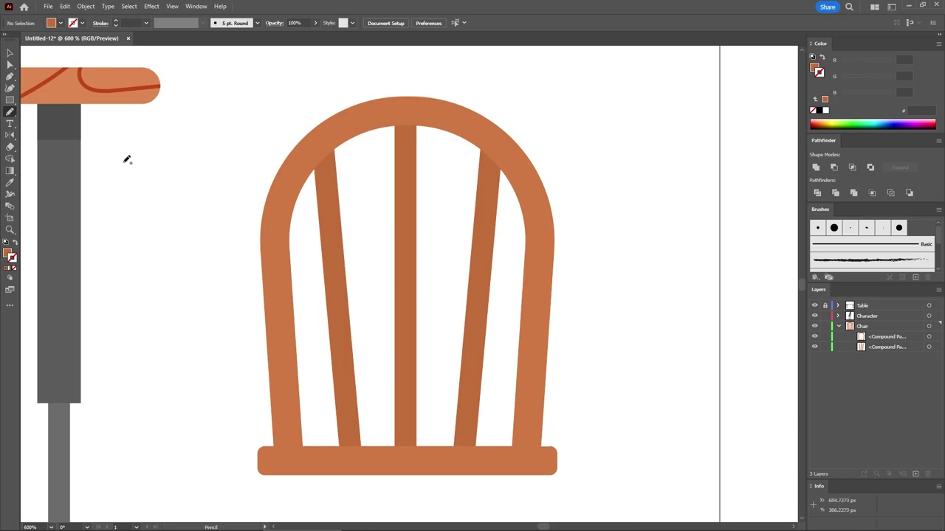
key("ctrl+0")
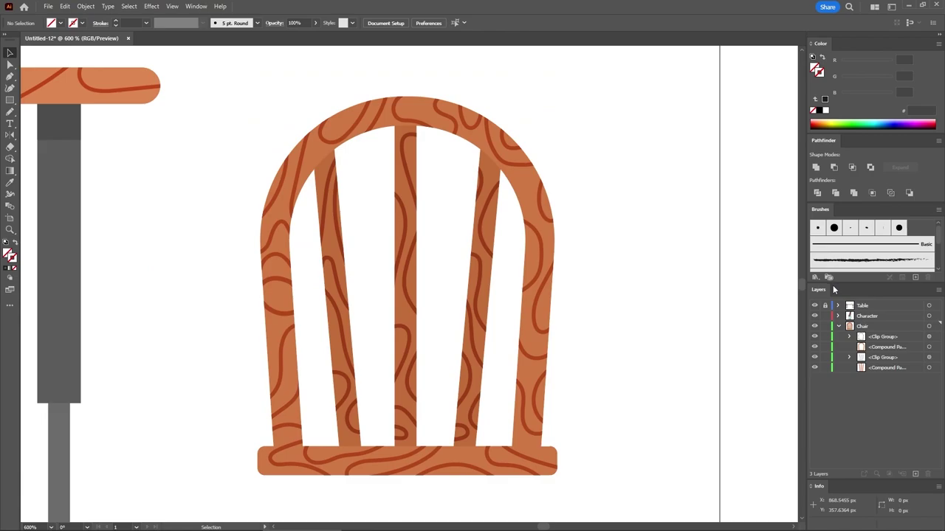
left_click_drag(646, 148, 271, 456)
key("a")
key("ctrl+g")
left_click(615, 321)
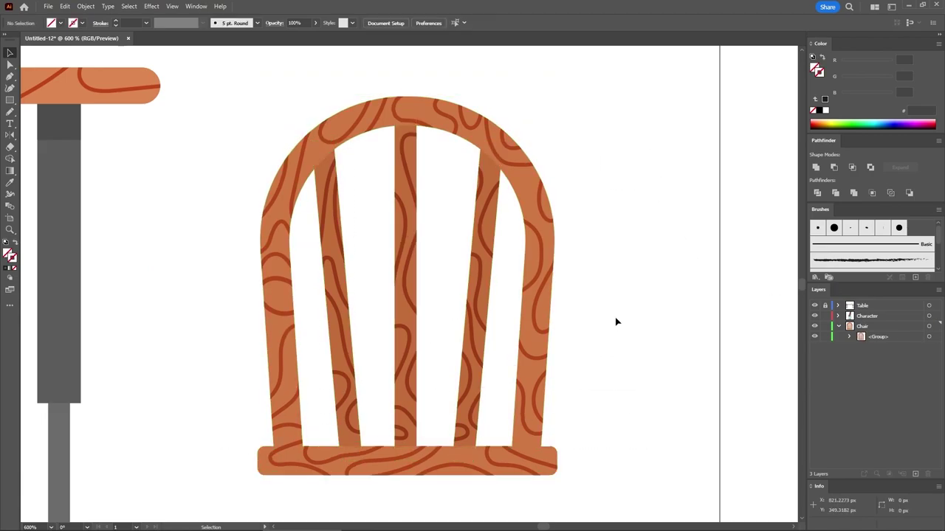
- Move the chair-back group behind the seated character so that its base bar sits just under his hips
key("ctrl+0")
key("v")
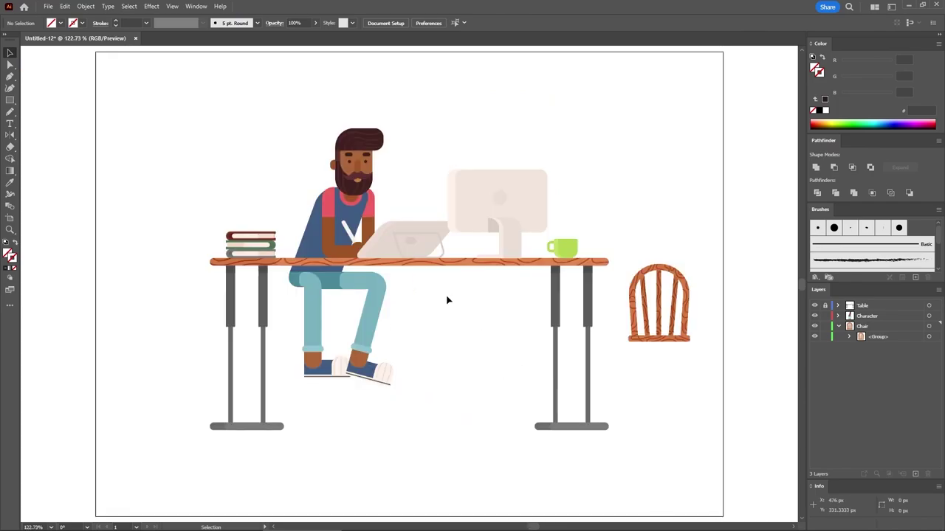
left_click_drag(645, 296, 292, 253)
scroll(257, 261, "up", 5)
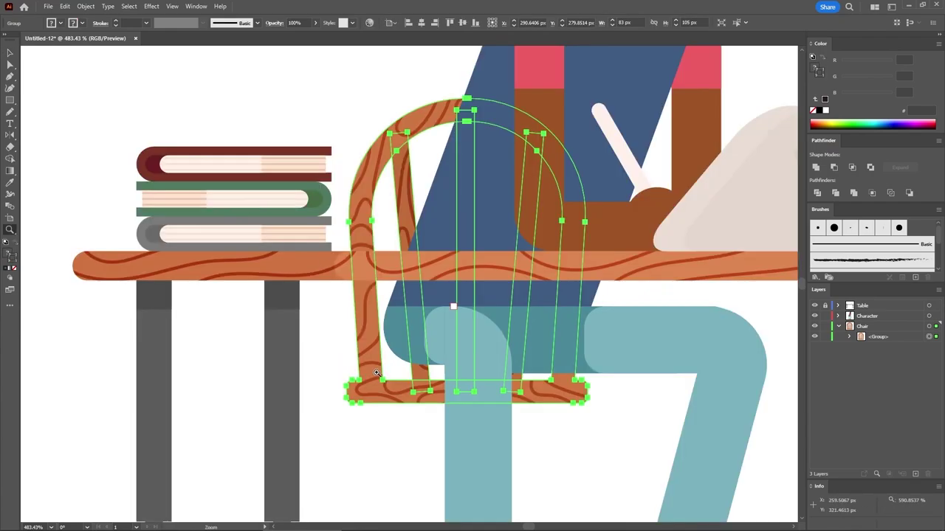
left_click_drag(376, 379, 377, 362)
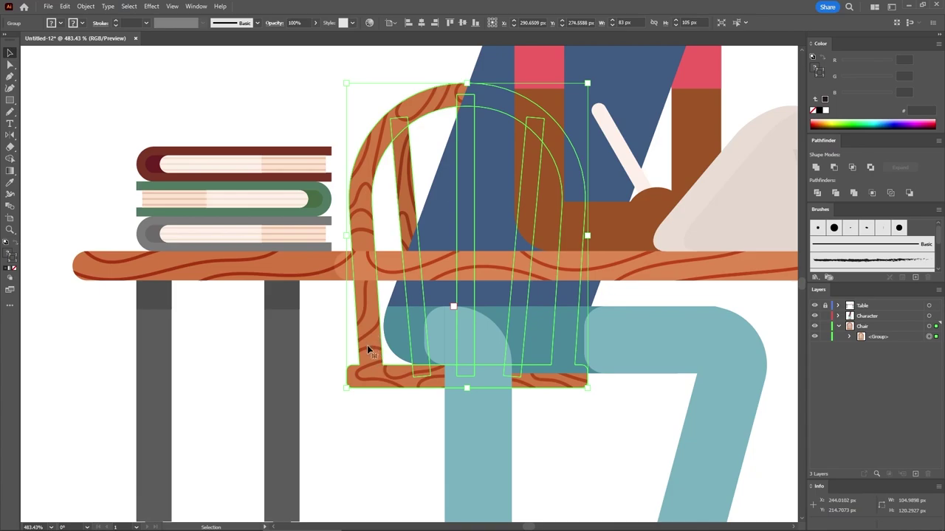
key("a")
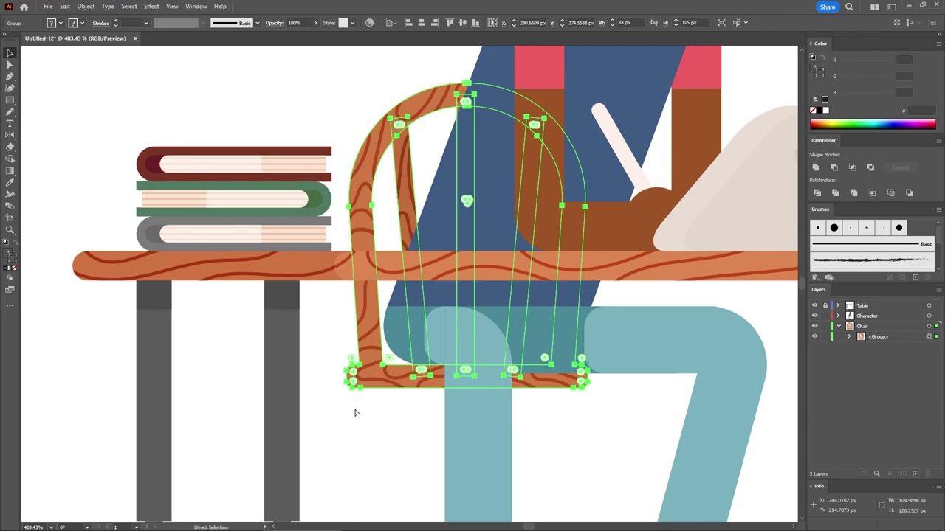
left_click(353, 414)
key("ctrl+0")
key("ctrl+plus")
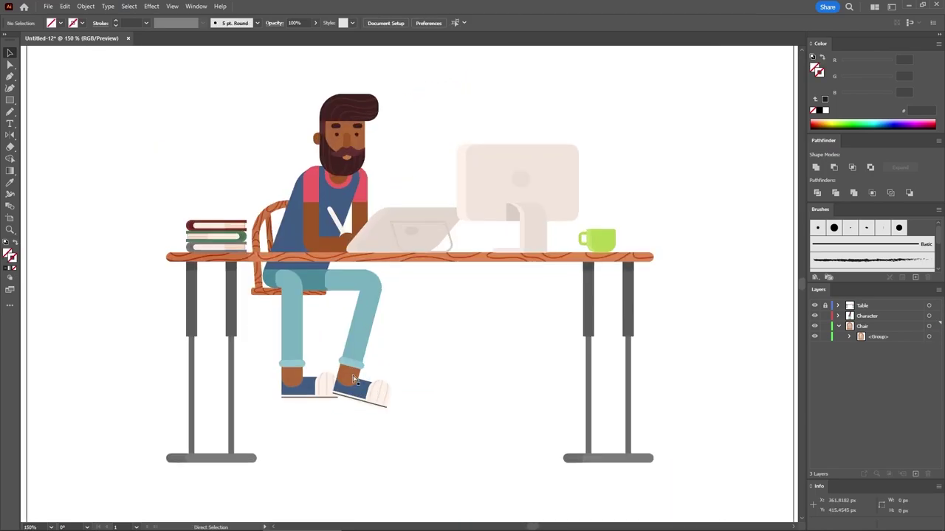
key("v")
- Create a 72 x 5 px rectangle below the chair seat, across the character's lower leg
left_click(11, 101)
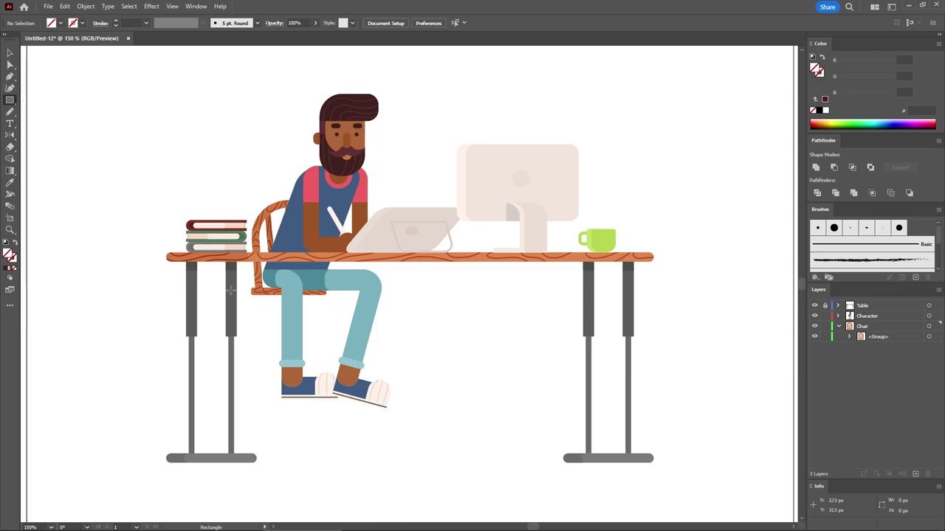
left_click(248, 333)
type("72")
key("Tab")
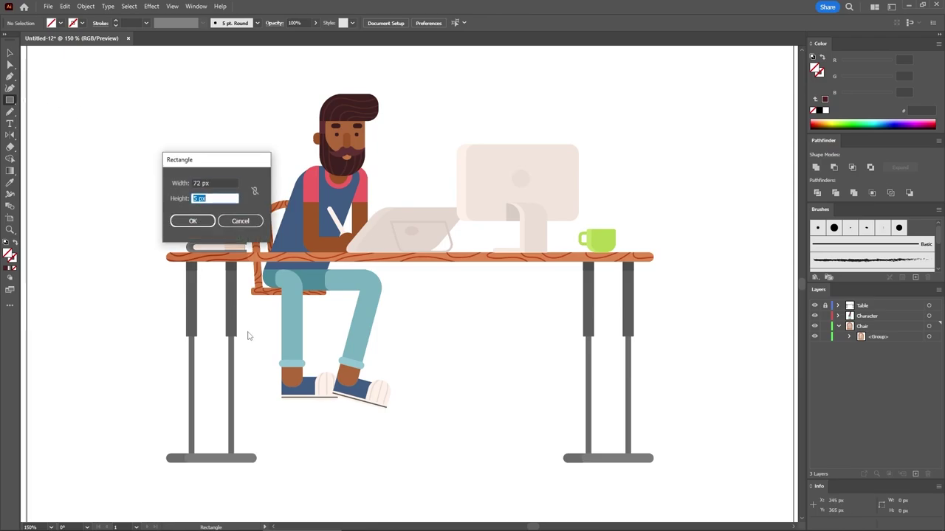
left_click(192, 224)
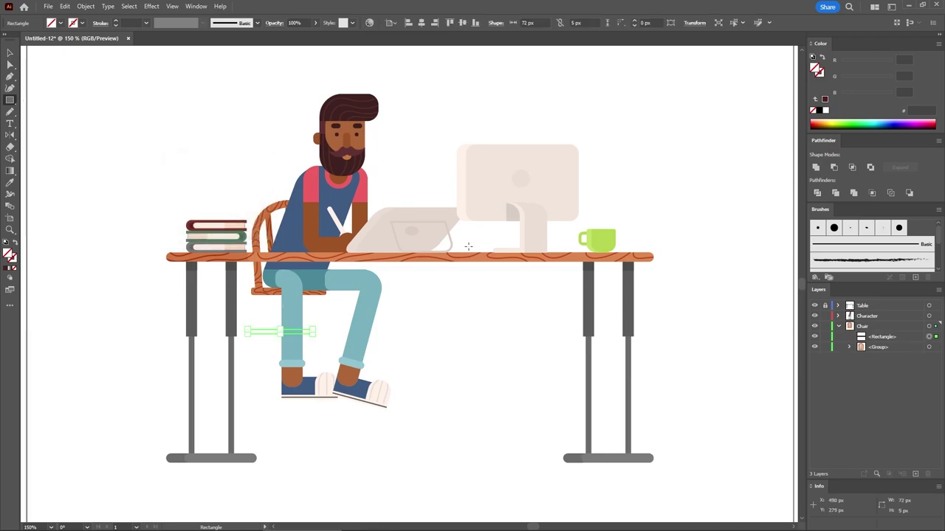
- Set the new rectangle's fill colour to RGB 82, 82, 82
left_click(907, 59)
type("82")
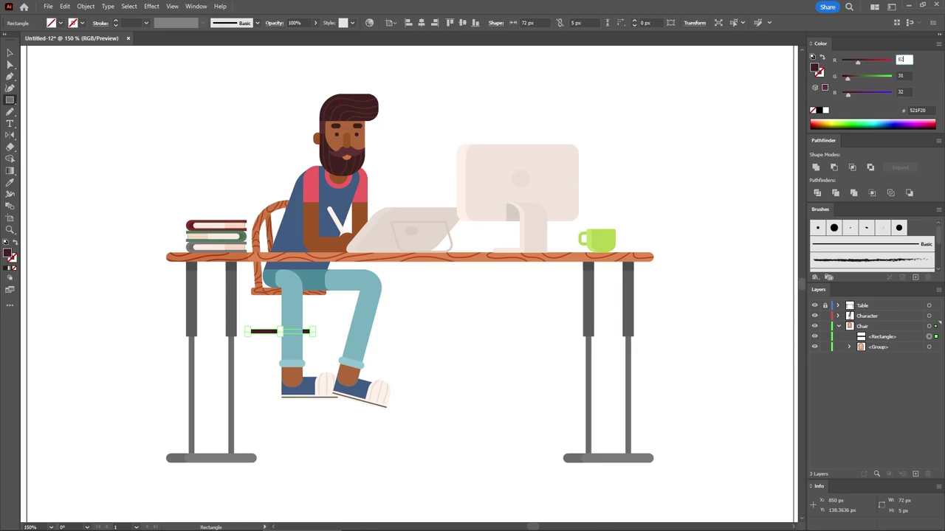
key("Tab")
type("82")
key("Tab")
type("82")
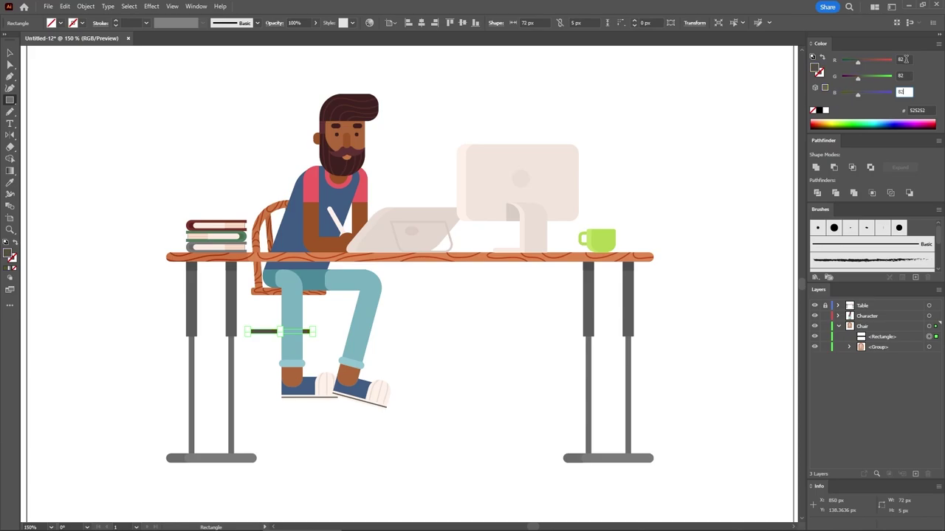
key("Return")
key("ctrl+equal")
key("ctrl+equal")
key("ctrl+equal")
key("ctrl+equal")
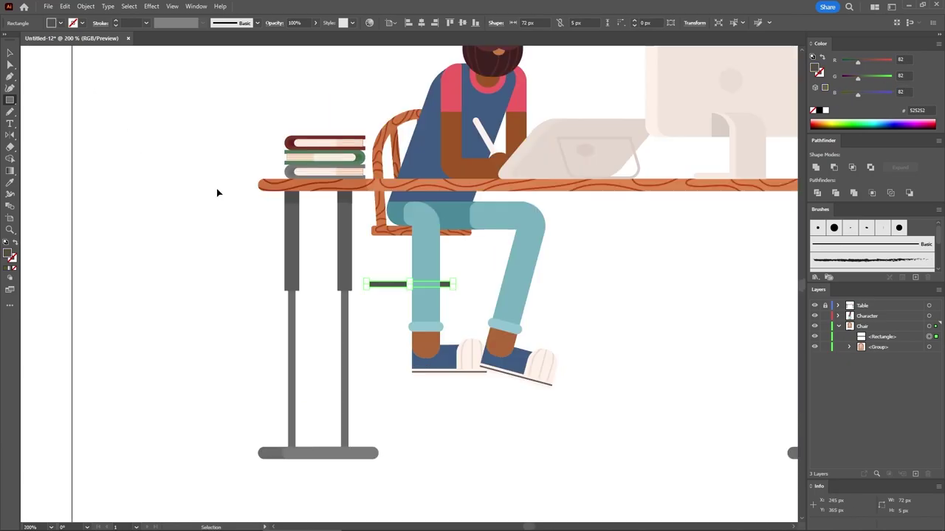
left_click(10, 52)
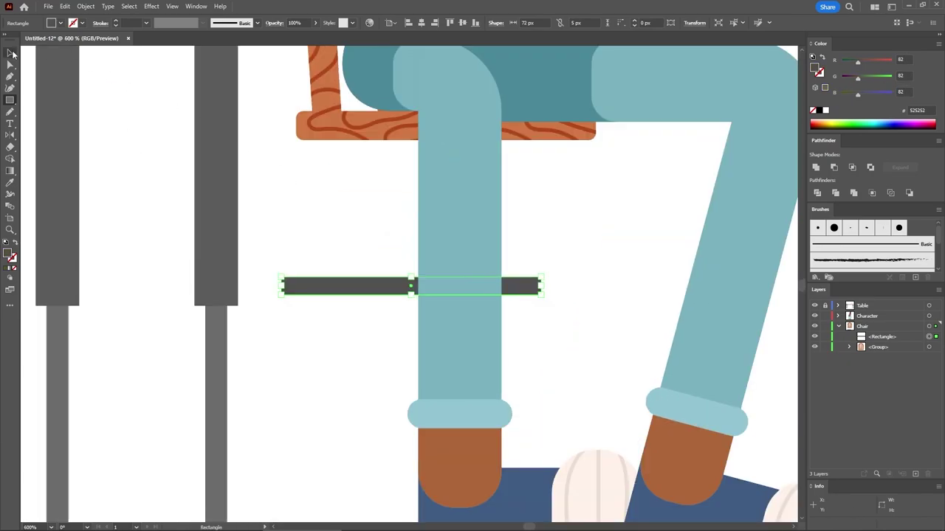
- Move the dark grey bar directly under the chair seat and round its two lower corners with a 5 px radius
left_click_drag(343, 281, 379, 151)
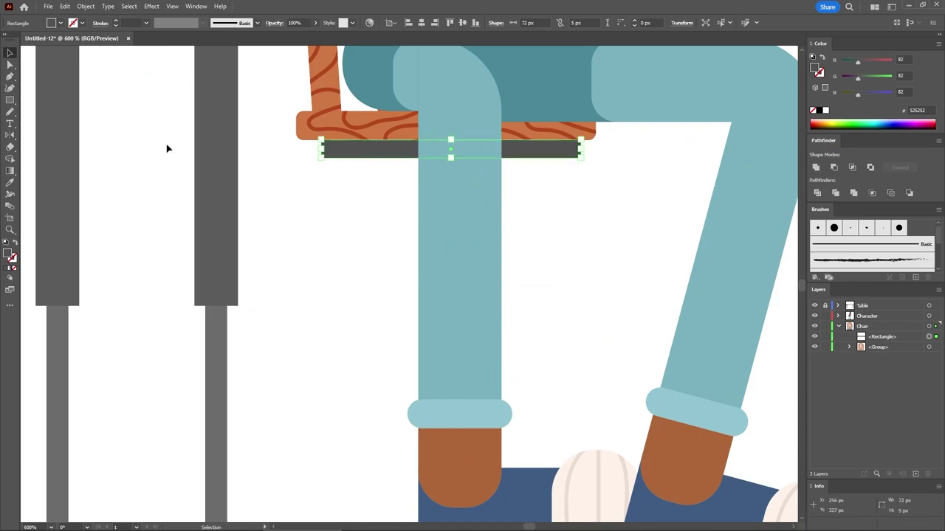
left_click(10, 65)
left_click_drag(306, 182, 332, 153)
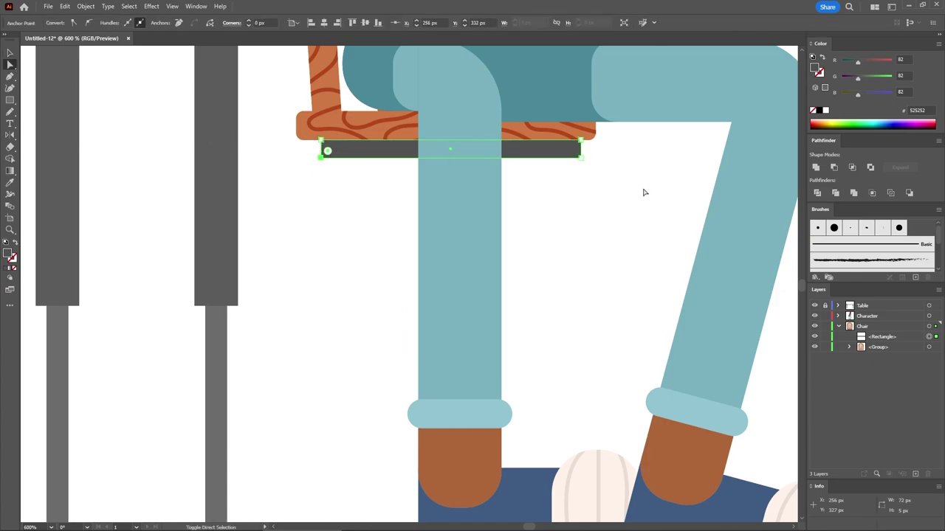
left_click_drag(626, 189, 565, 151)
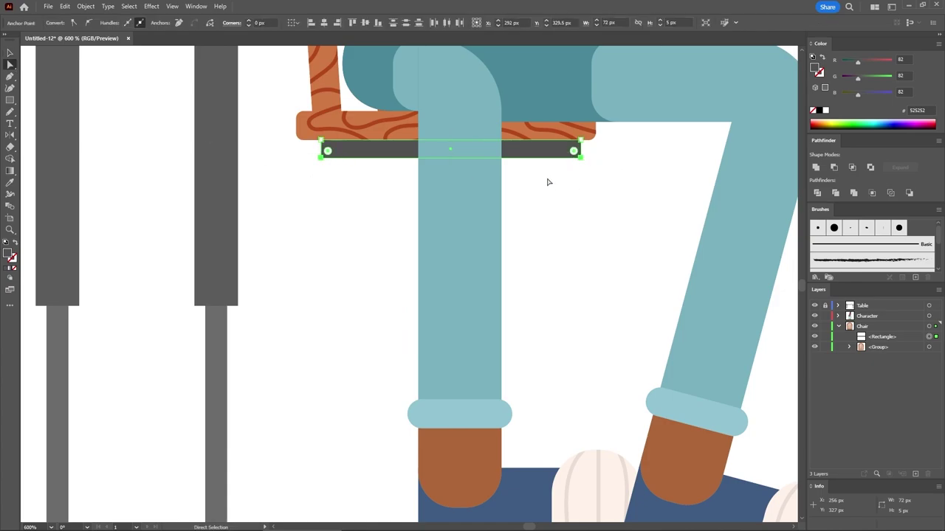
left_click(260, 22)
type("5")
key("Return")
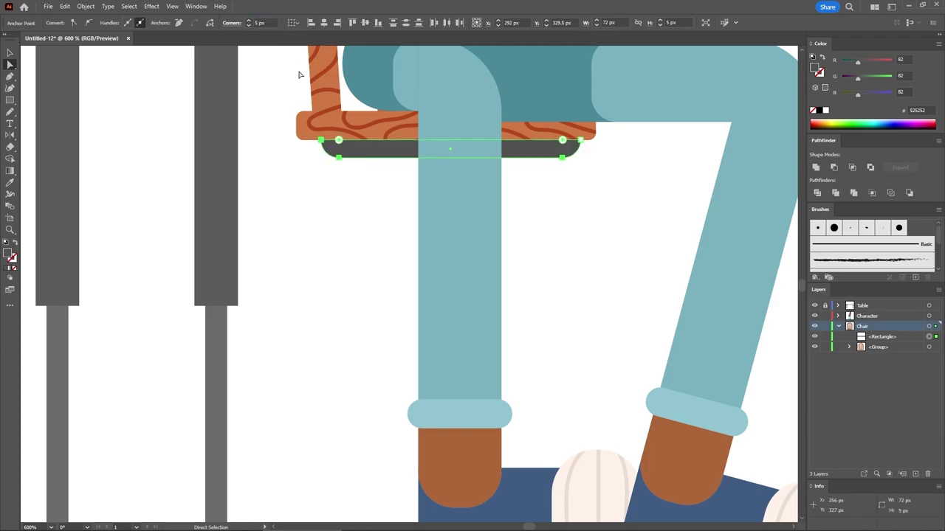
left_click_drag(387, 153, 382, 152)
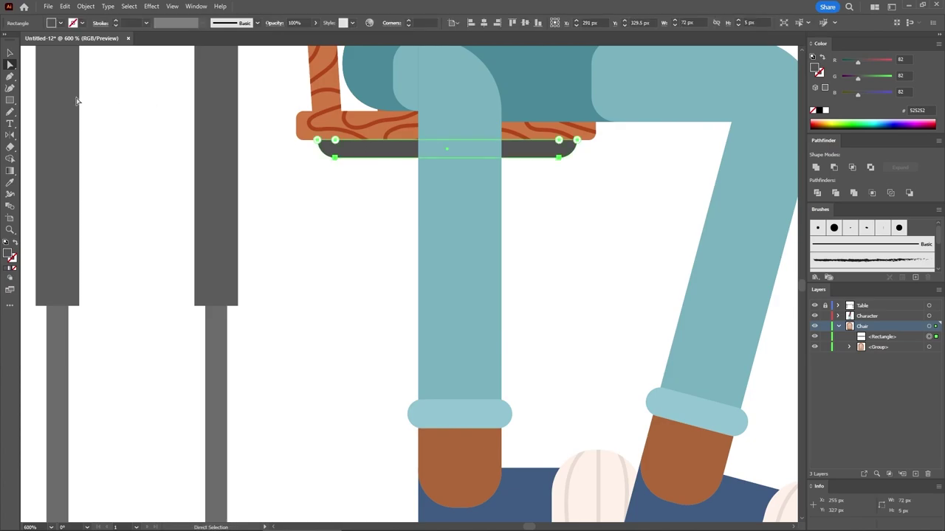
- Create a 25 x 40 px rectangle and place it under the dark grey seat bar, partly behind the character's leg
key("m")
left_click(288, 202)
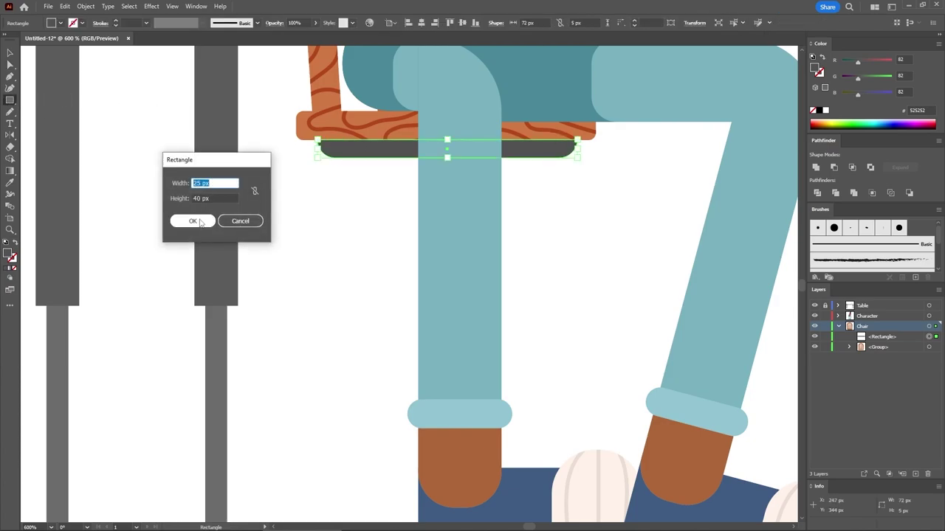
left_click(193, 221)
left_click(10, 54)
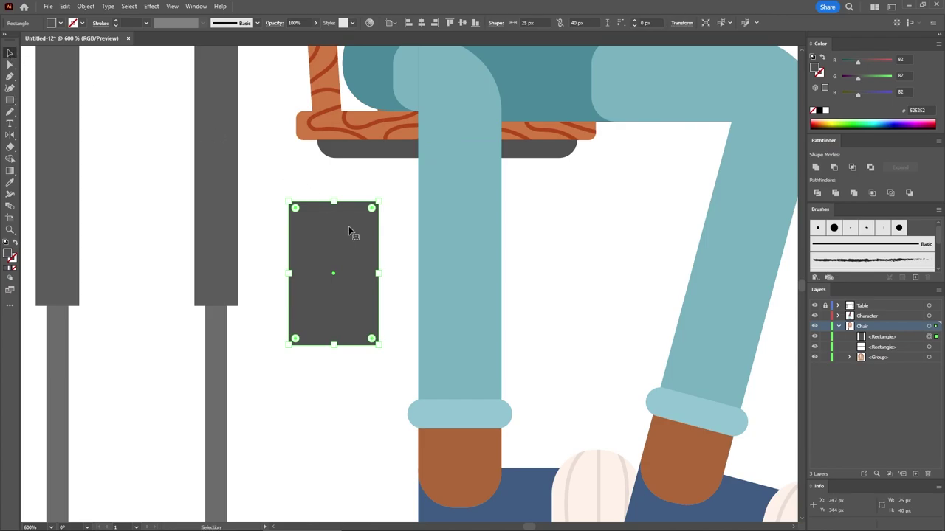
left_click_drag(330, 244, 385, 194)
left_click(373, 148)
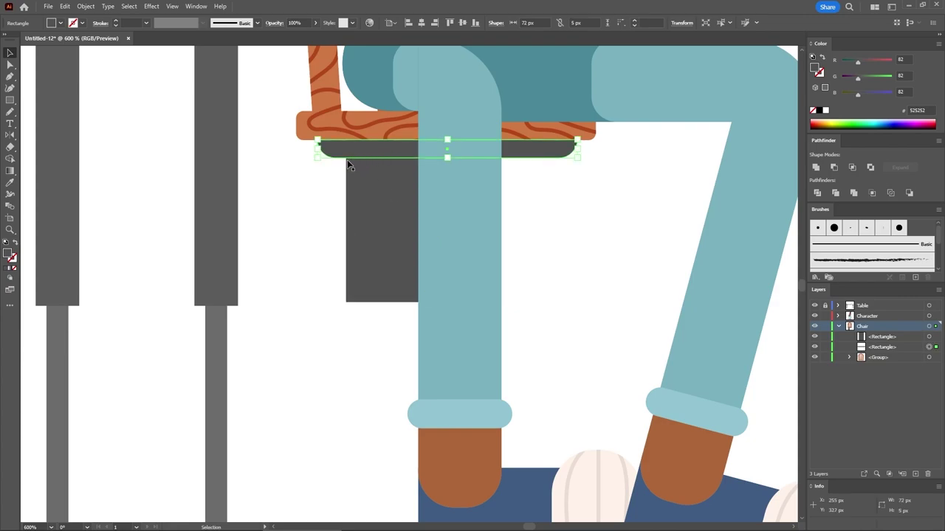
- Create a 15 x 23 px rectangle filled with the upper table leg's grey and place it beneath the 25 x 40 px block
left_click(10, 100)
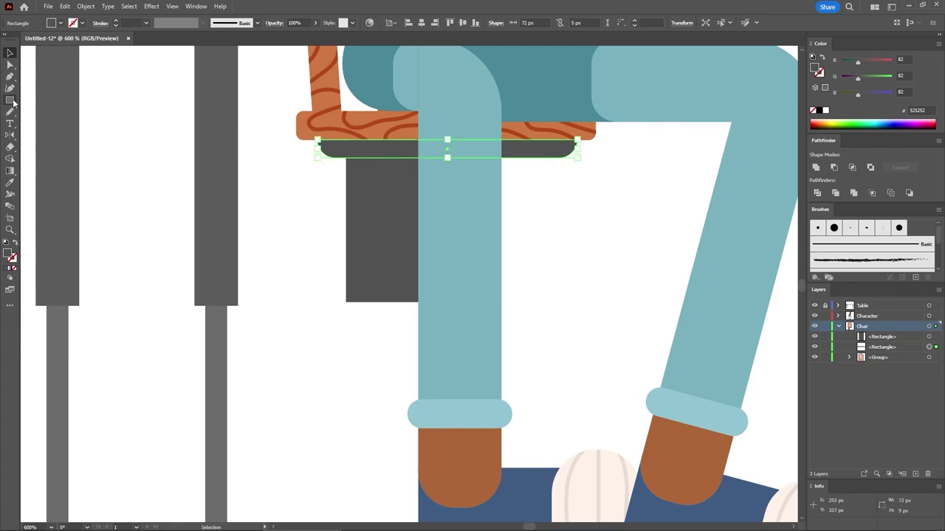
left_click(289, 211)
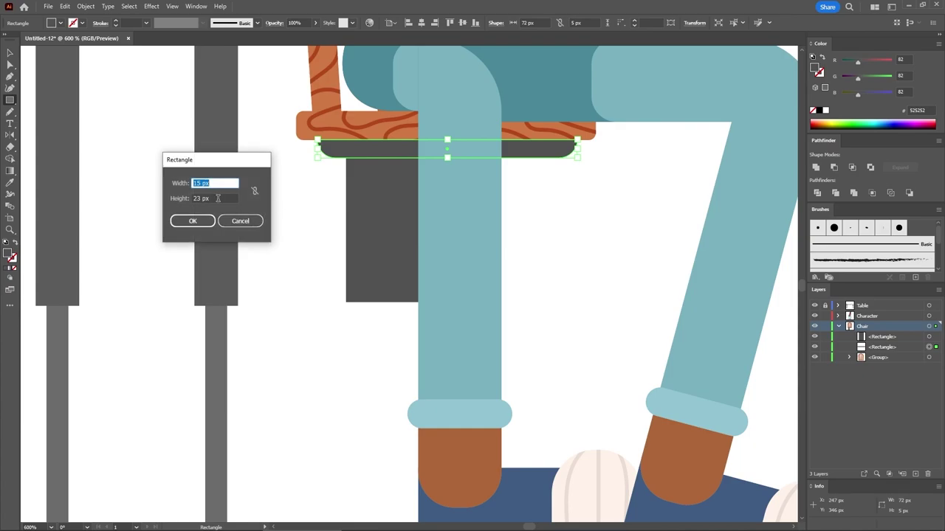
left_click(181, 221)
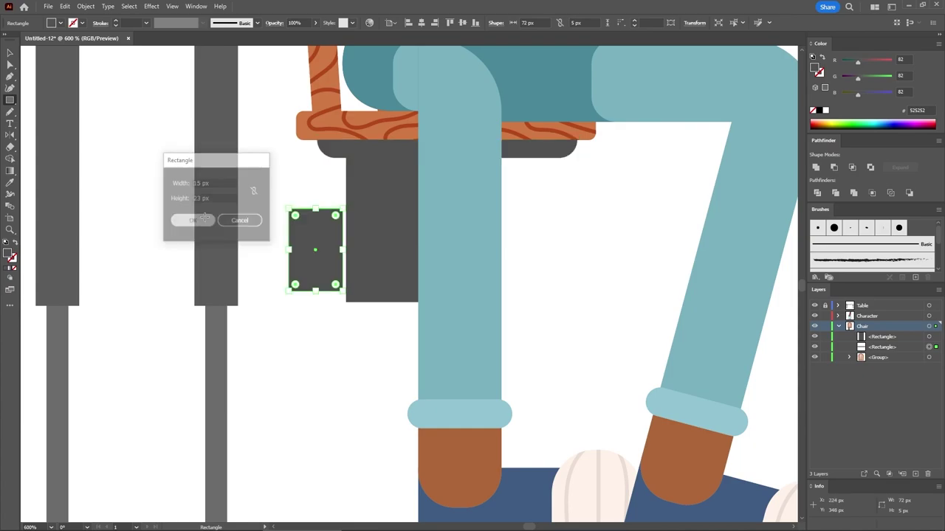
key("i")
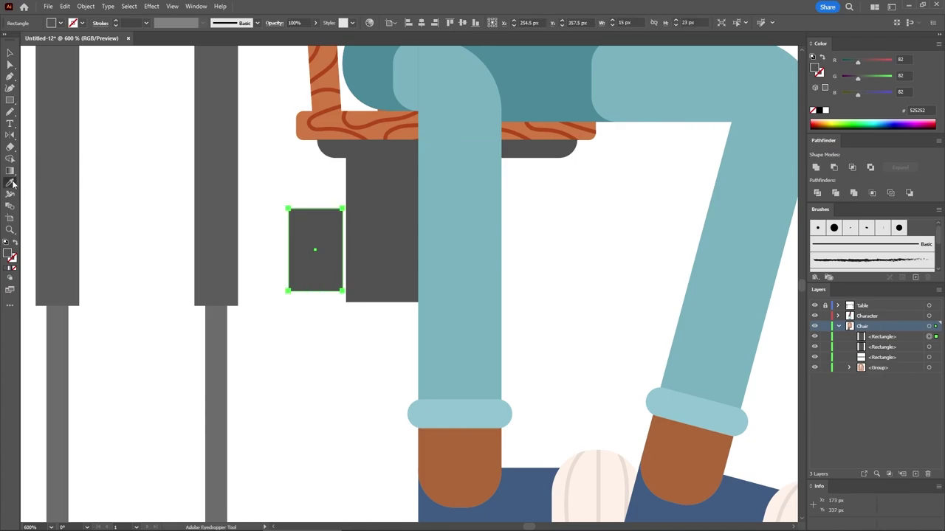
left_click(208, 196)
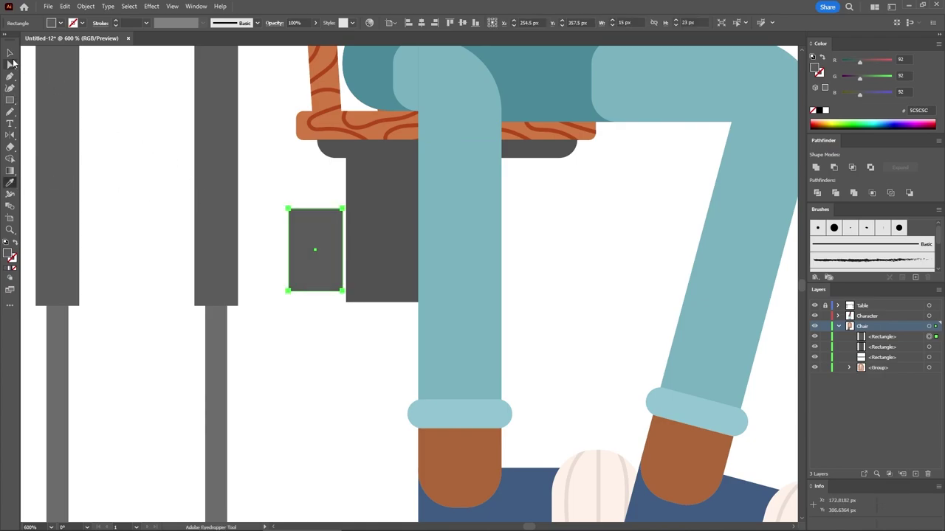
left_click(10, 53)
left_click_drag(315, 233, 375, 329)
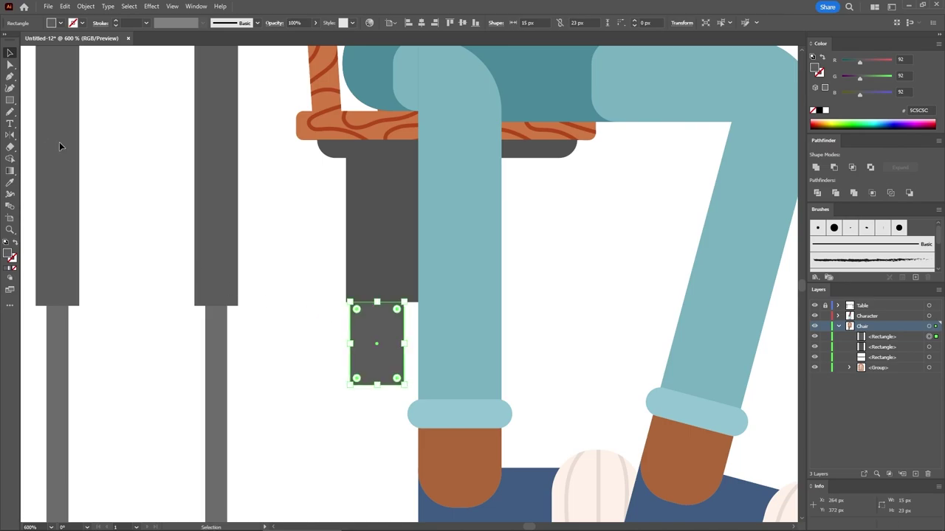
- Create a 7 x 109 px rectangle in the empty space between the table leg and the chair column
left_click(13, 101)
left_click(279, 199)
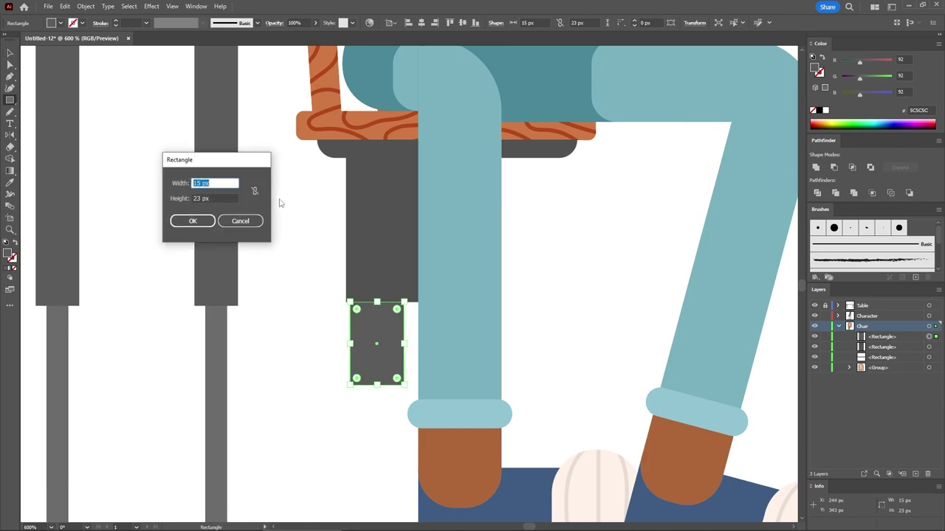
type("7")
key("Tab")
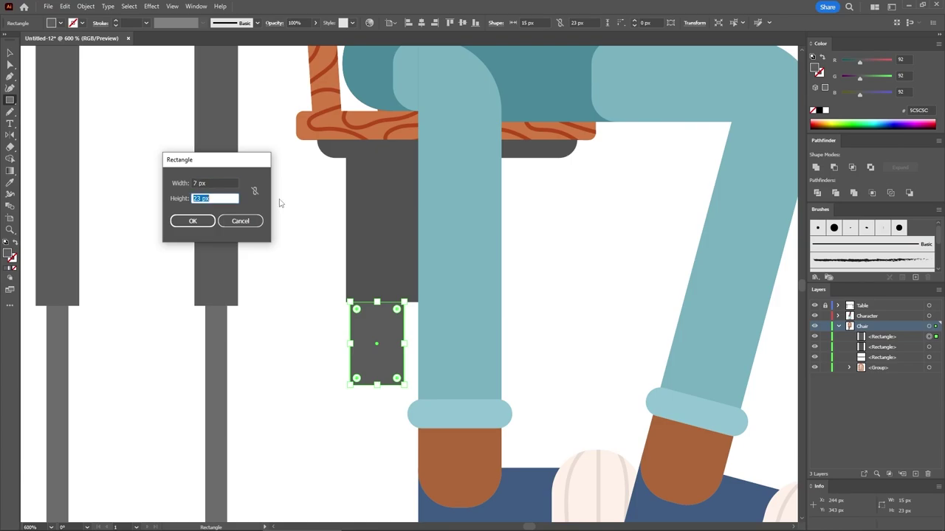
type("109")
key("Return")
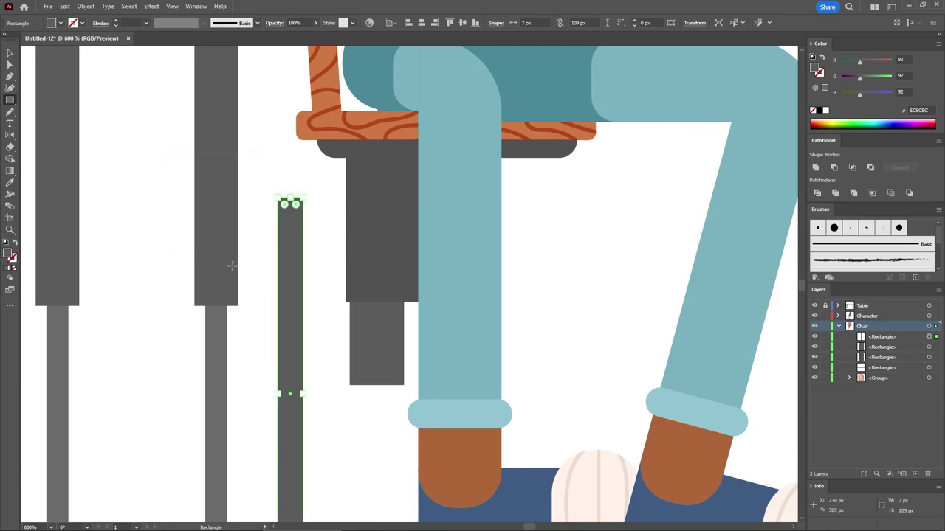
- Fill the 7 x 109 px pole with the lower table leg's lighter grey and place it beneath the 15 x 23 px block
left_click(9, 182)
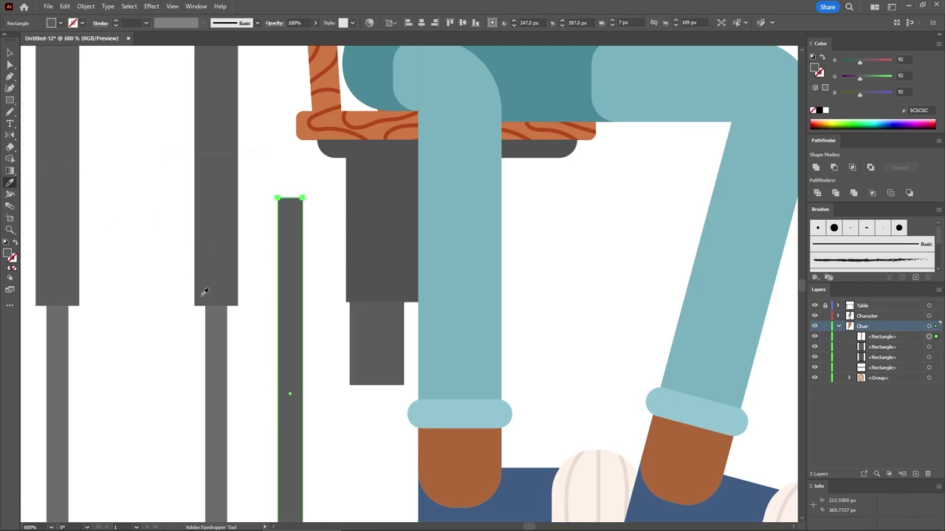
left_click(215, 322)
left_click(9, 53)
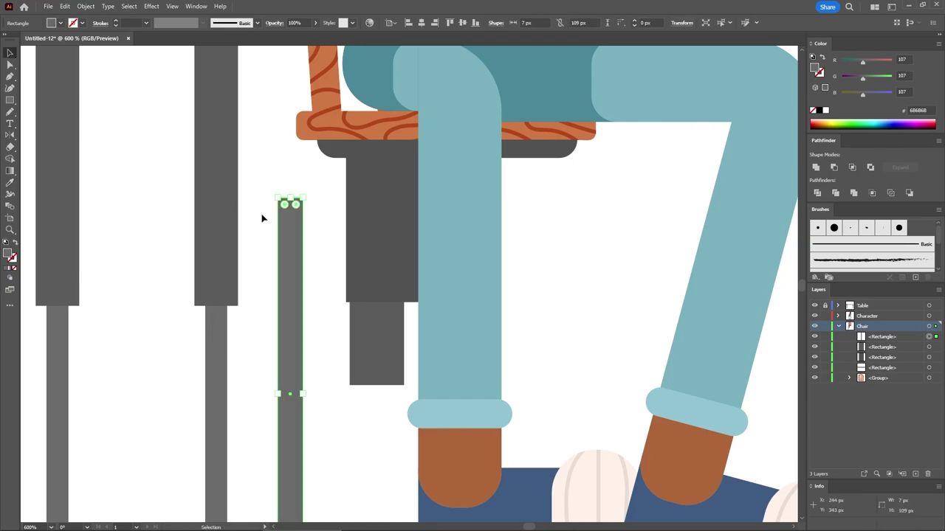
left_click_drag(290, 229, 375, 419)
- Create a 50 x 10 px rectangle across the lower part of the chair pole
key("ctrl+minus")
key("ctrl+minus")
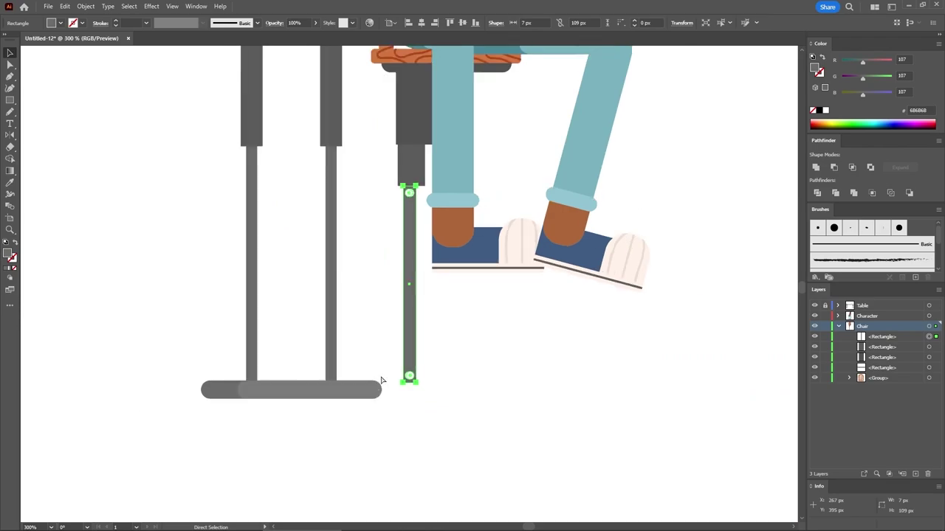
key("ctrl+minus")
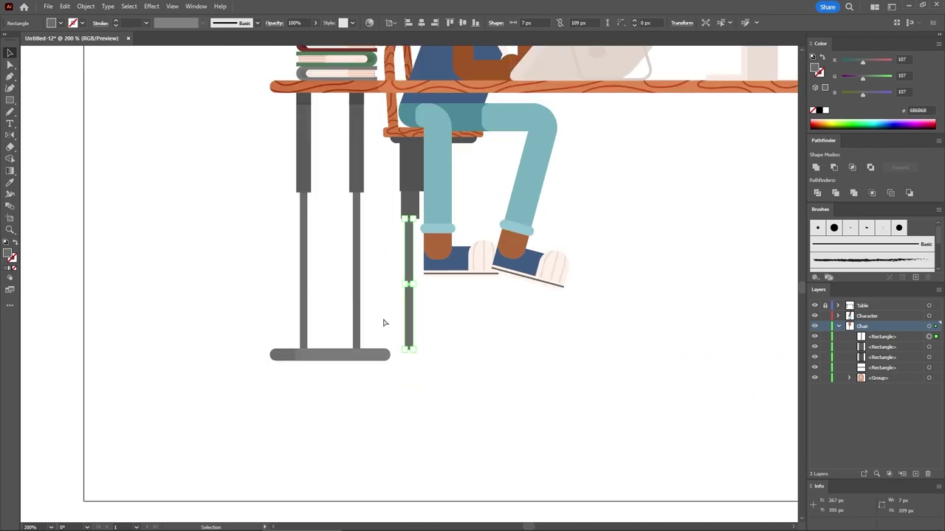
key("ctrl+plus")
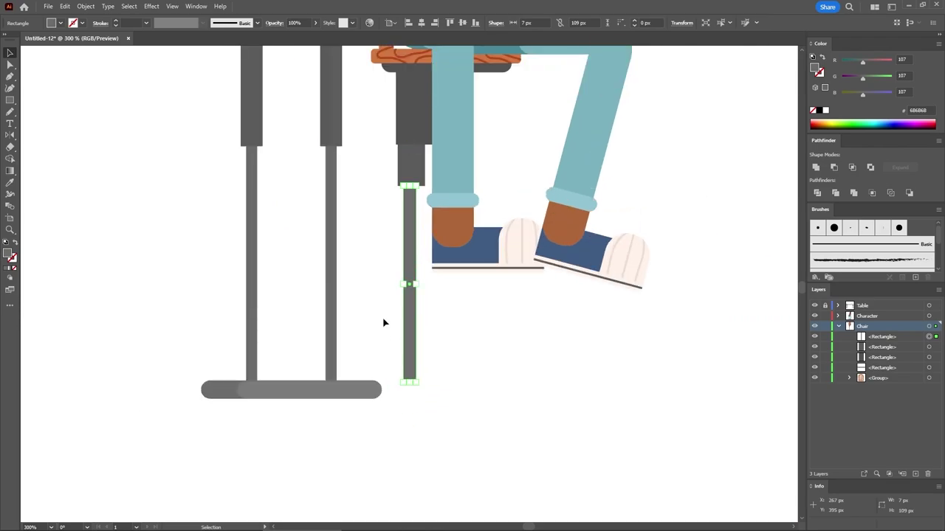
key("ctrl+minus")
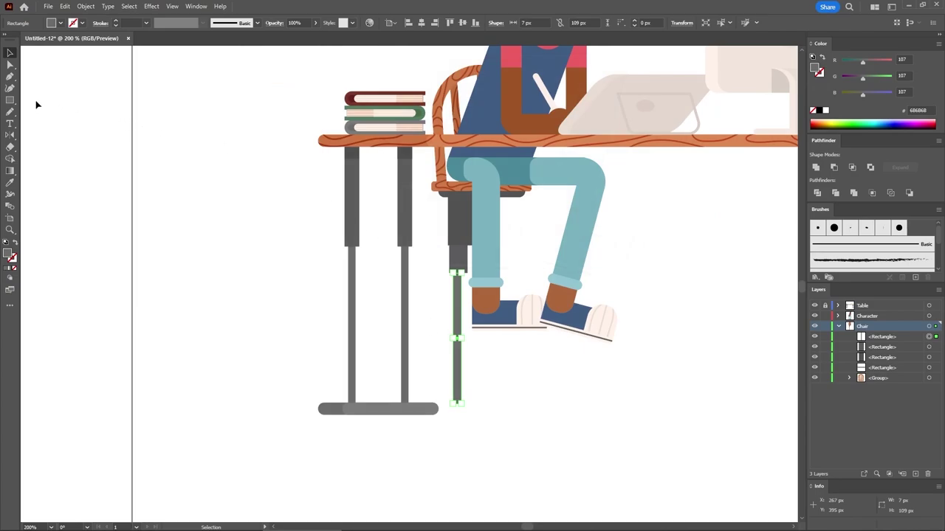
left_click(9, 99)
left_click(418, 340)
type("5")
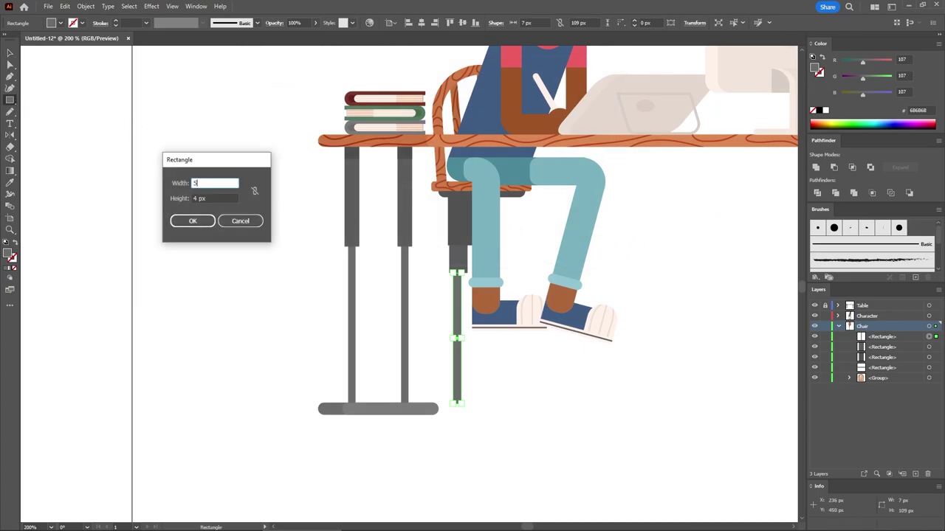
type("0")
key("Tab")
type("1")
key("Return")
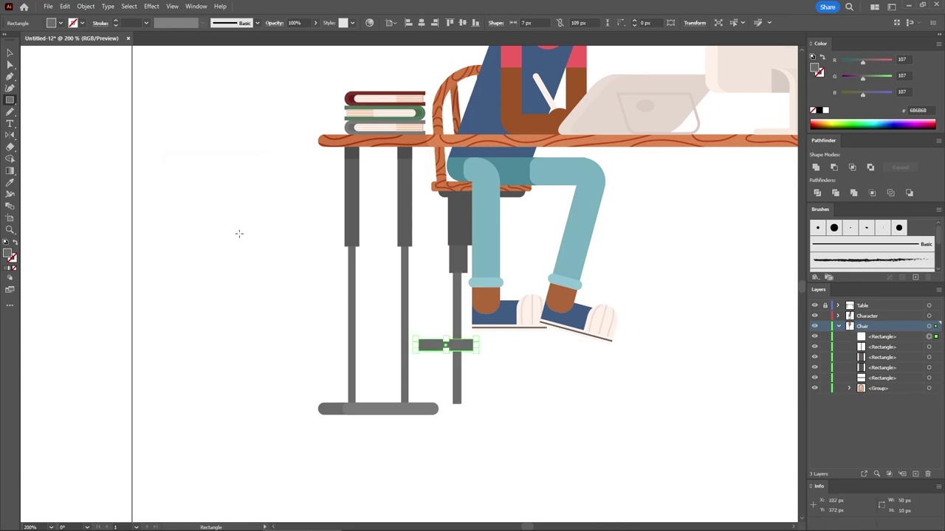
- Round the 50 x 10 px rectangle's corners with a 5 px radius and centre it at the foot of the chair pole
left_click(11, 65)
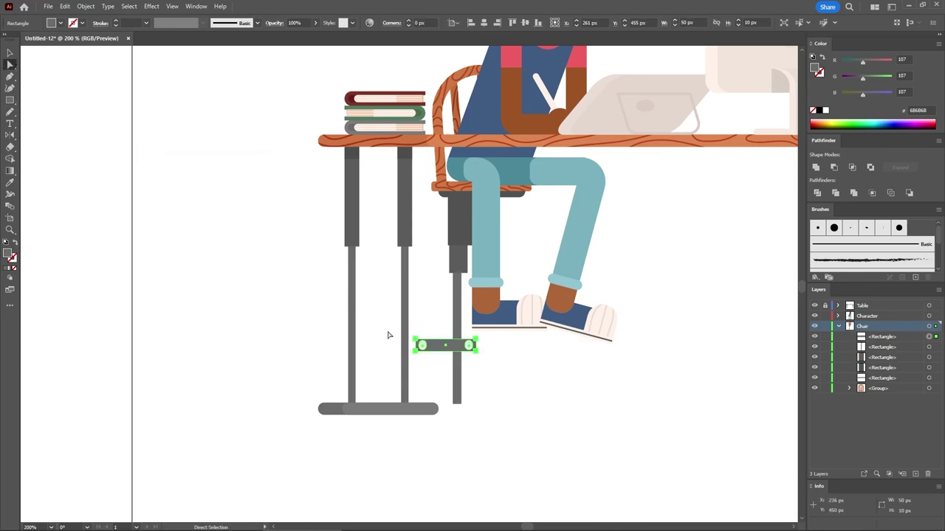
left_click_drag(428, 348, 460, 411)
key("v")
left_click(432, 312)
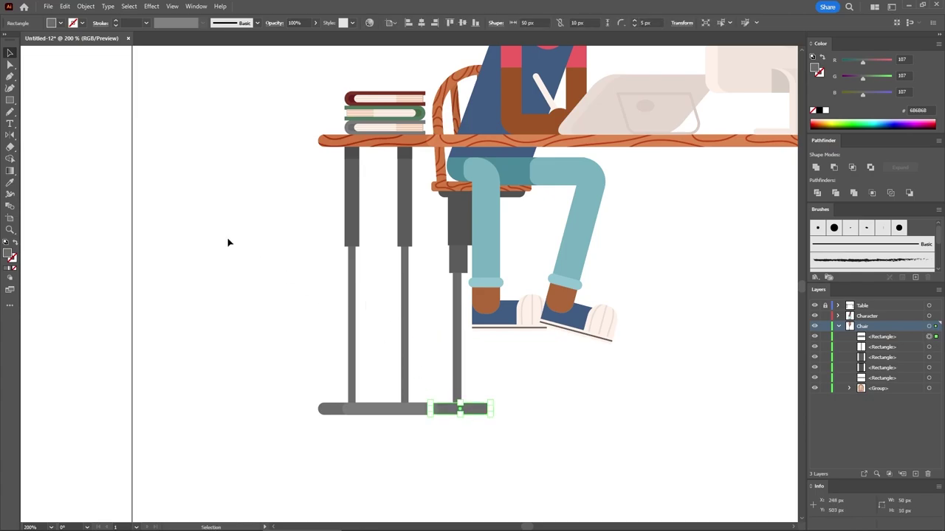
- Create a 100 x 4 px rectangle across the chair pole at the height of the character's shoe sole
left_click(11, 101)
left_click(405, 326)
type("1")
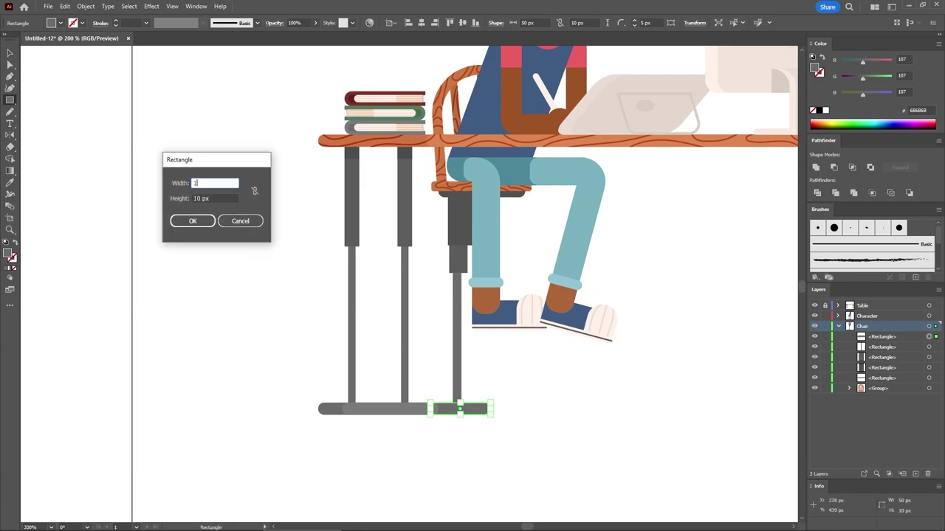
type("00")
key("Tab")
type("4")
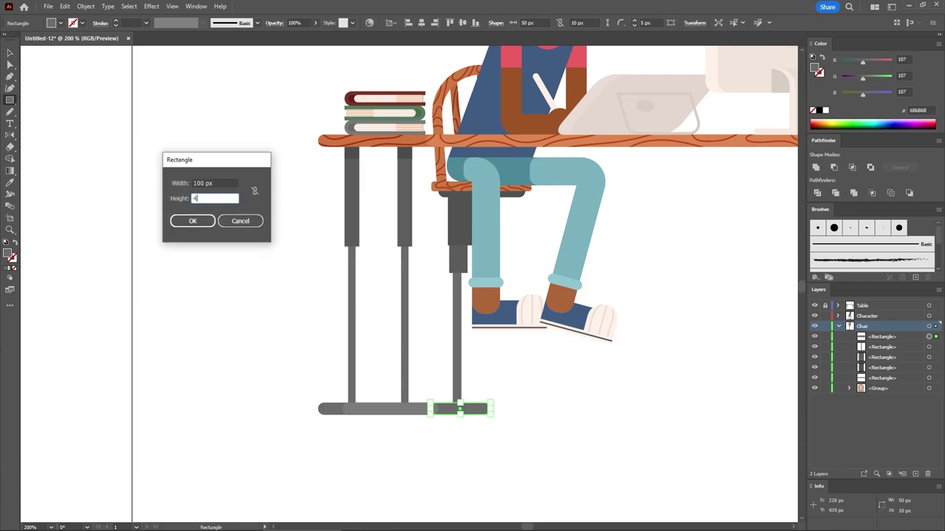
key("Return")
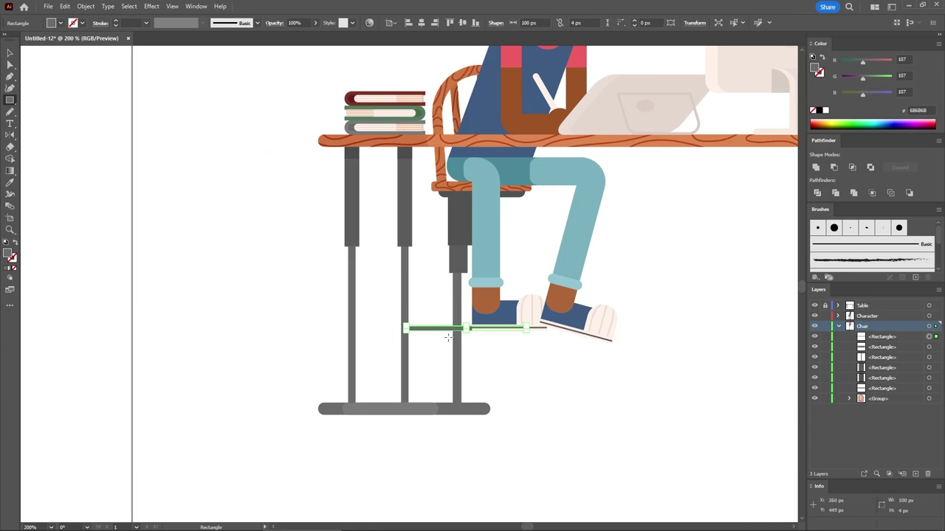
- Round the 100 x 4 px bar's corners with a 2 px radius and move it just below the flat shoe's sole
scroll(467, 332, "up", 3)
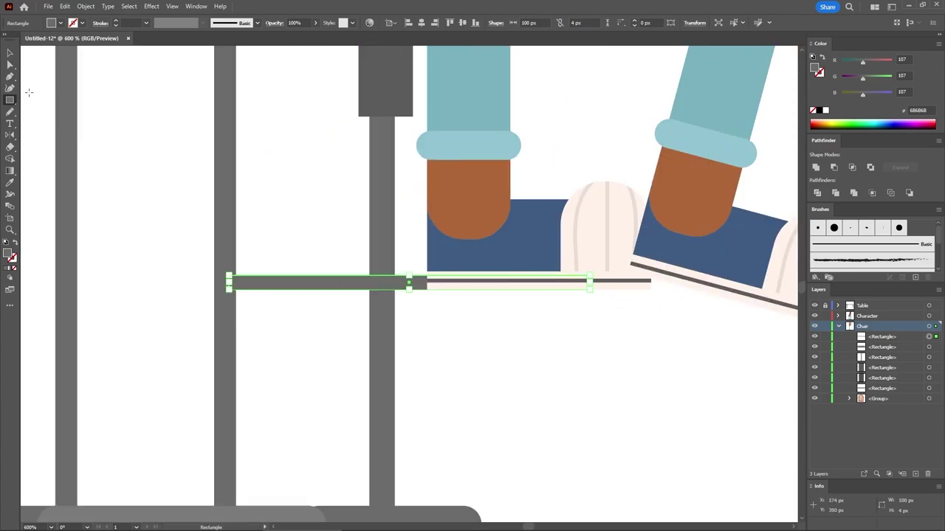
left_click(10, 64)
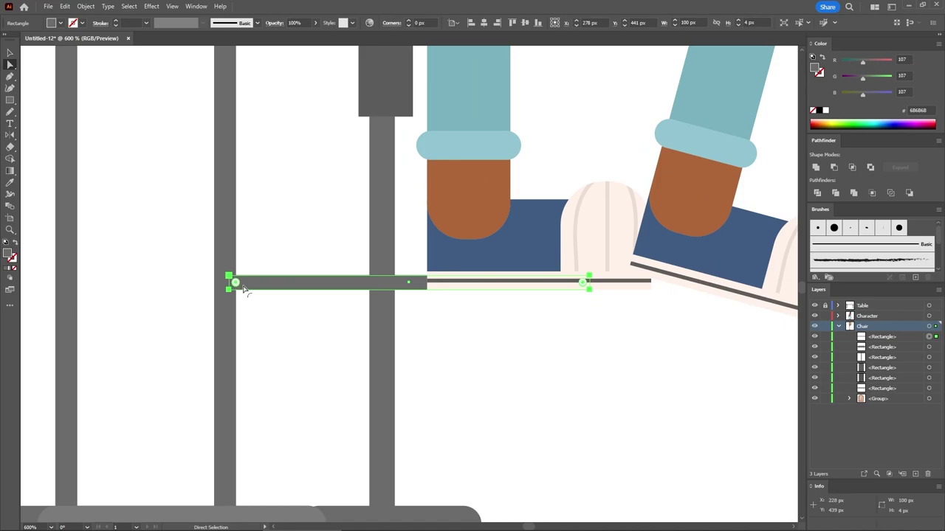
left_click_drag(244, 288, 350, 328)
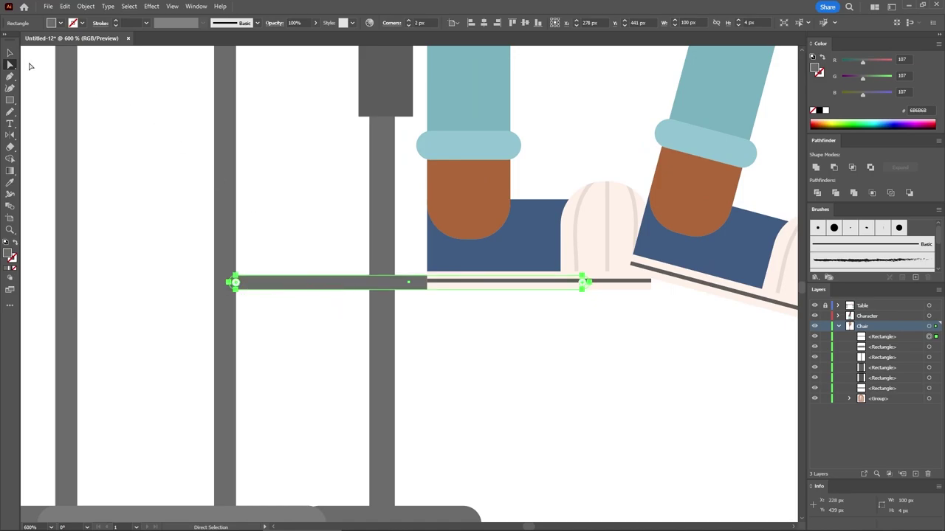
key("v")
left_click_drag(329, 282, 352, 300)
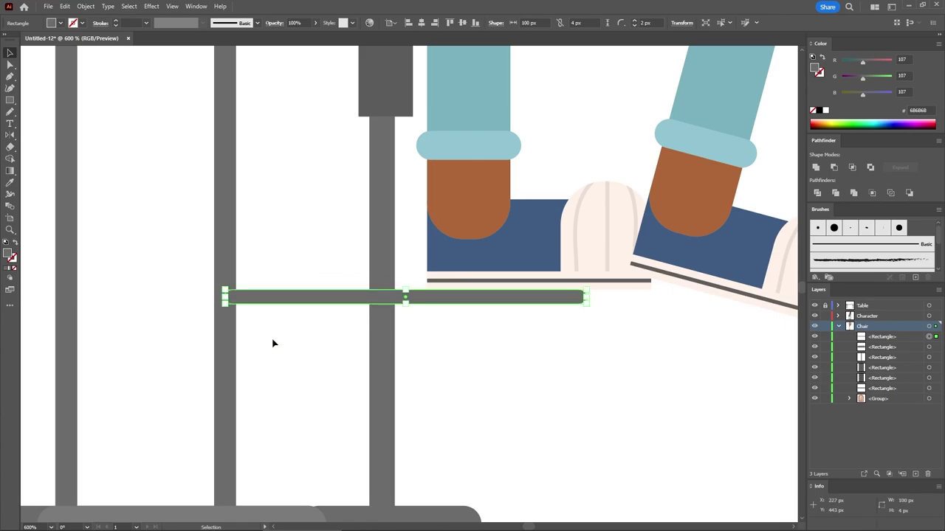
- Create a 50 x 4 px rectangle across the chair pole, below the footrest bar
left_click(14, 102)
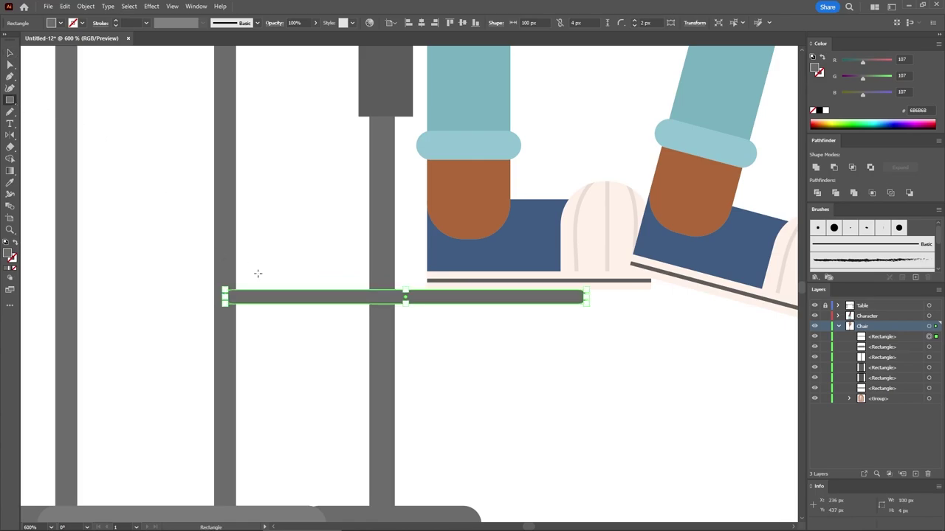
left_click(291, 339)
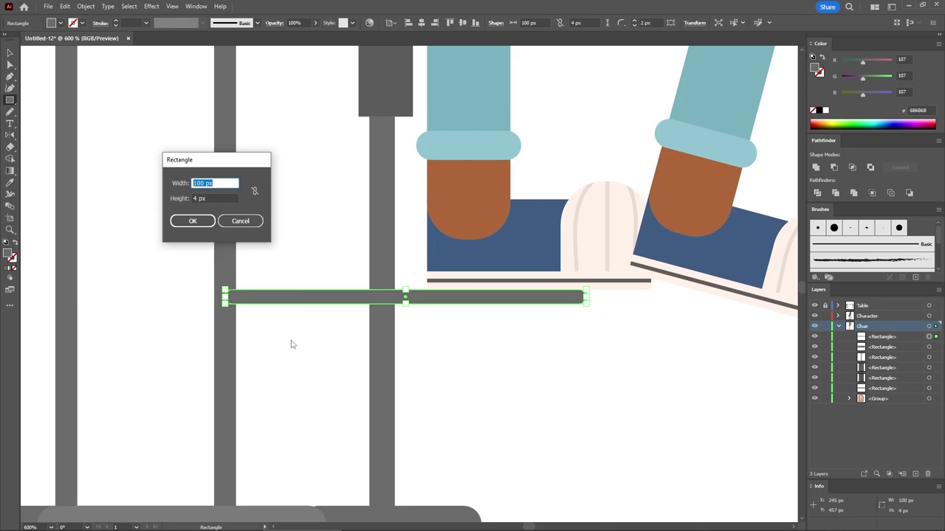
type("50")
key("Tab")
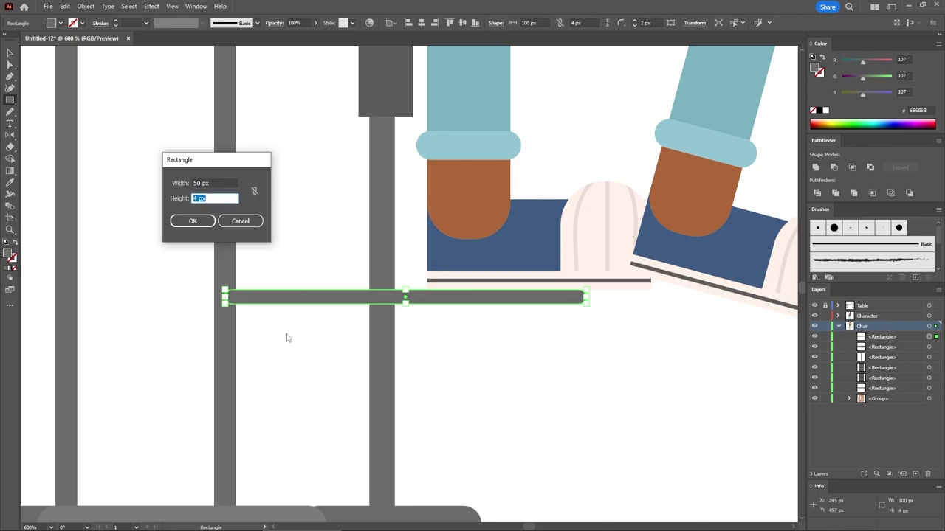
key("Return")
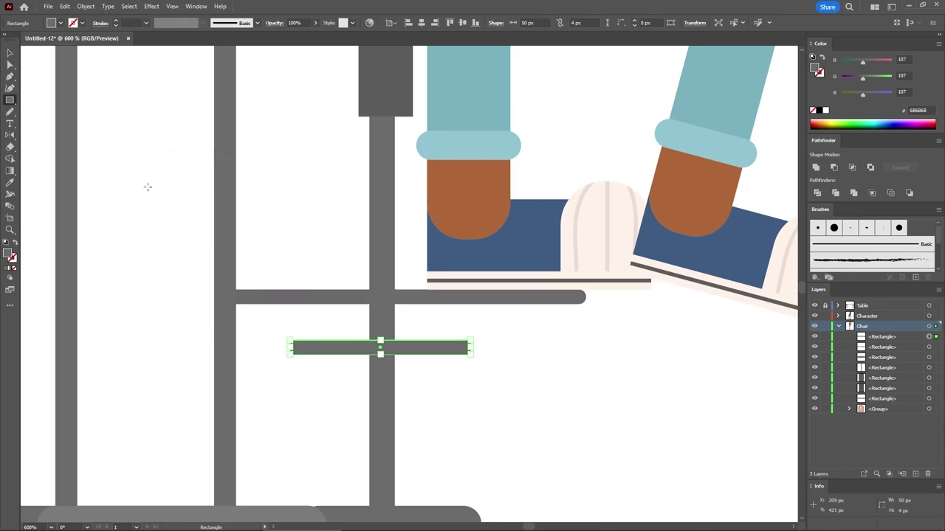
- Fully round the 50 x 4 px rectangle's corners and move it up against the underside of the footrest bar
left_click(10, 65)
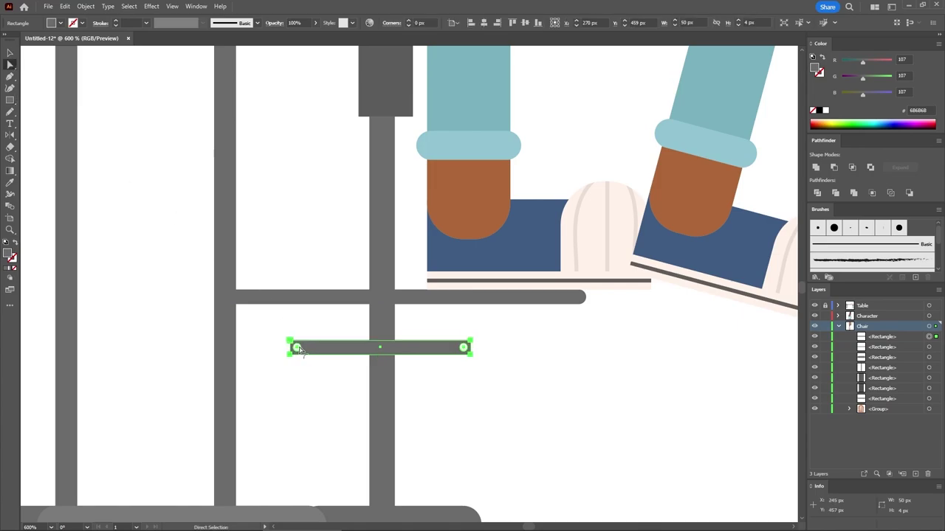
left_click(304, 352)
left_click(11, 53)
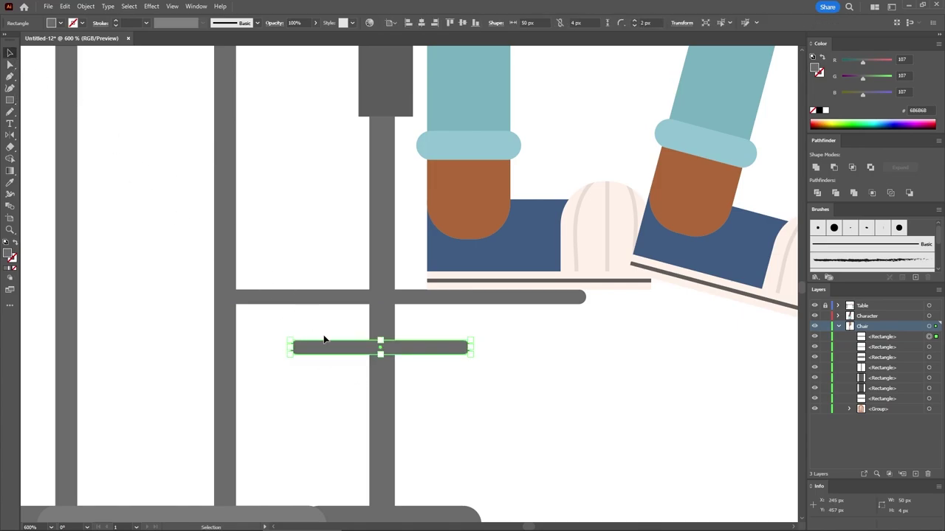
left_click_drag(334, 352, 335, 316)
left_click(430, 342)
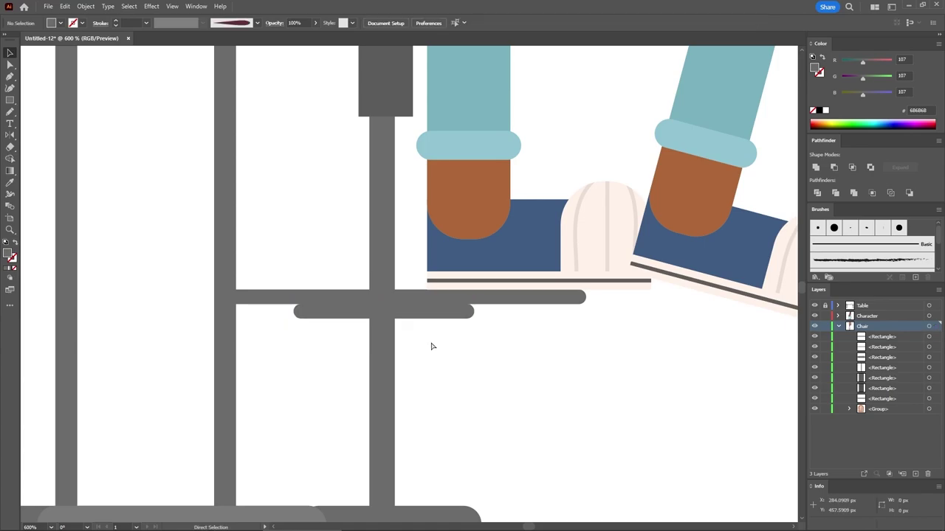
- Select all the grey chair parts under the seat and align their centres horizontally
key("ctrl+0")
key("ctrl+equal")
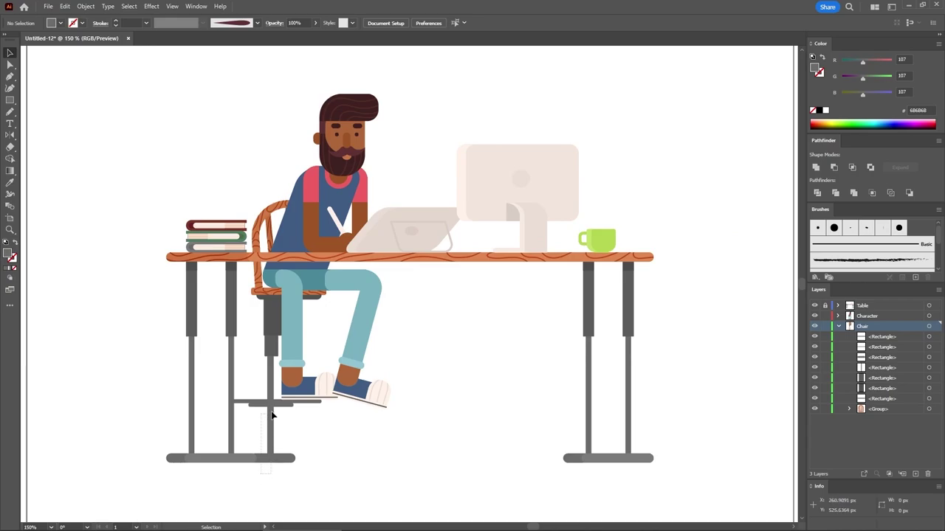
left_click(271, 301)
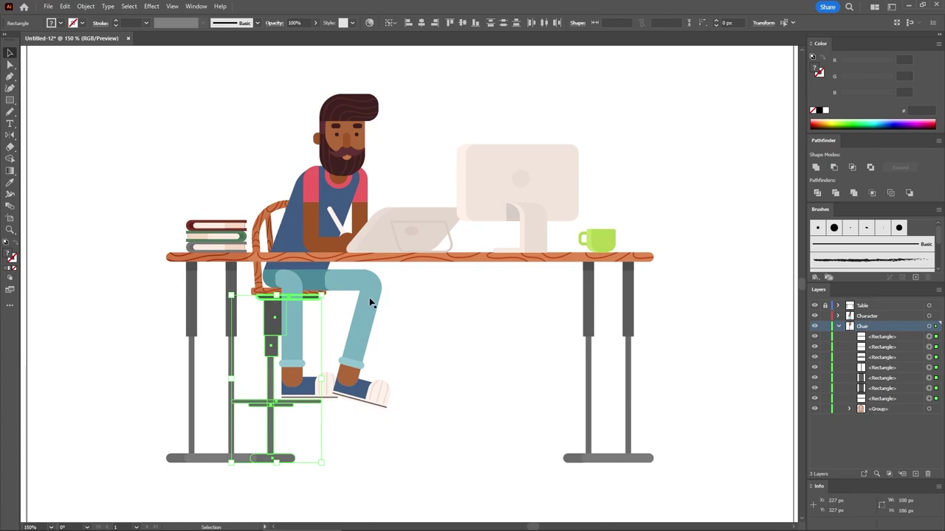
left_click(422, 24)
left_click(368, 458)
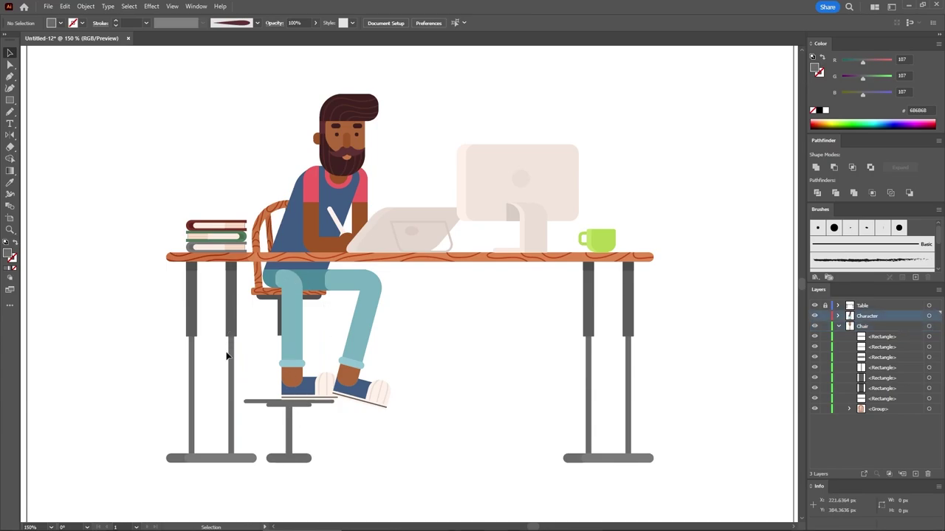
- Lock the Chair layer and shift the whole character slightly to the right on the seat
left_click(825, 326)
left_click_drag(414, 427, 263, 109)
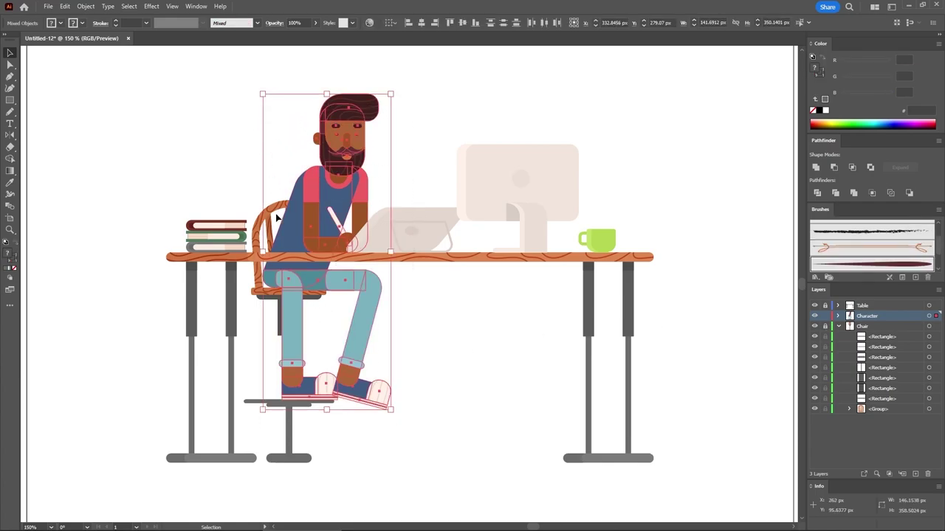
left_click(295, 321)
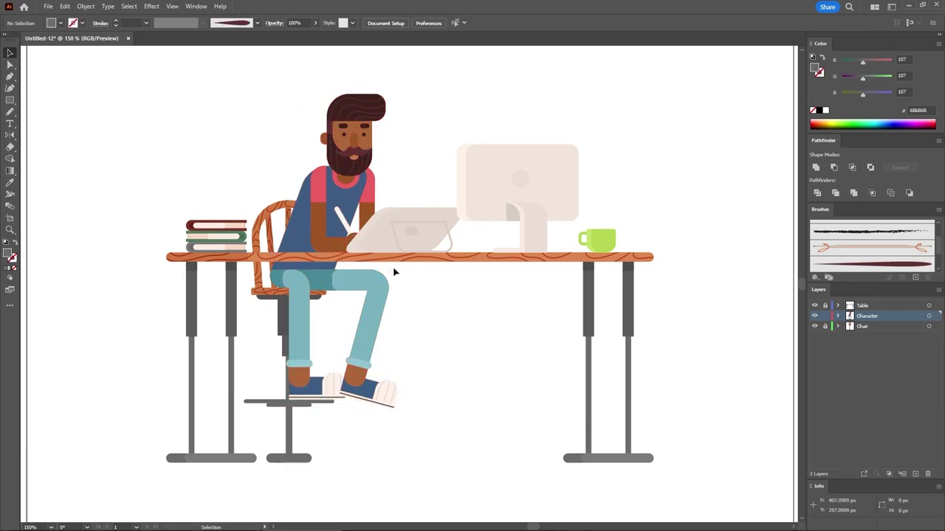
- Add a new layer beneath the Chair layer and name it Background
double_click(864, 212)
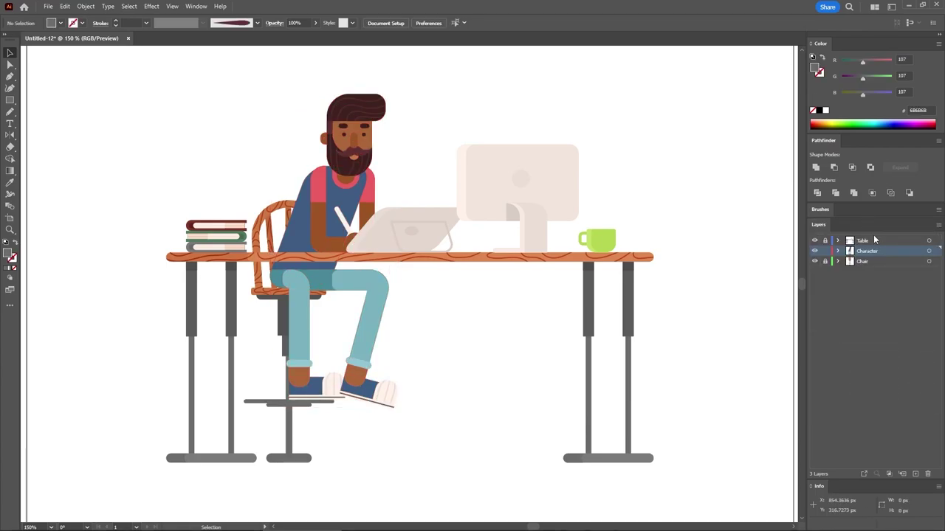
left_click(914, 476)
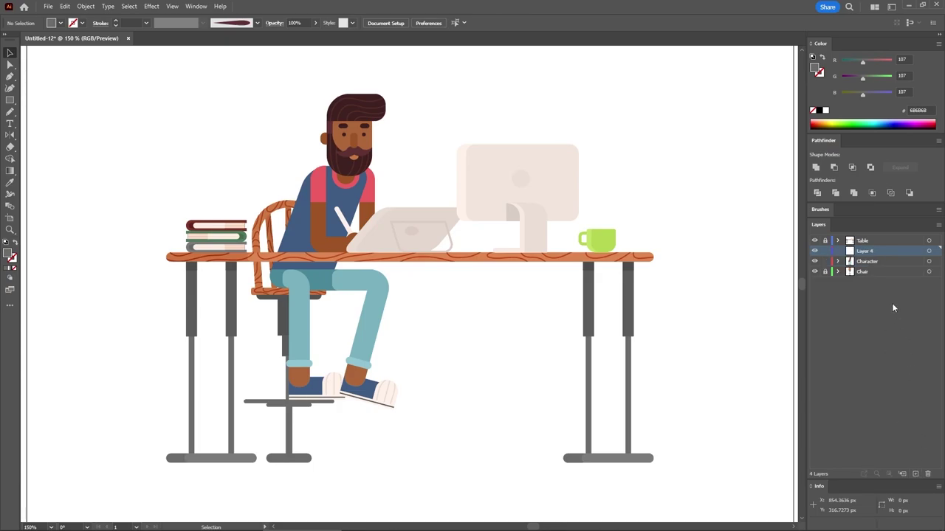
left_click_drag(882, 250, 873, 275)
double_click(864, 272)
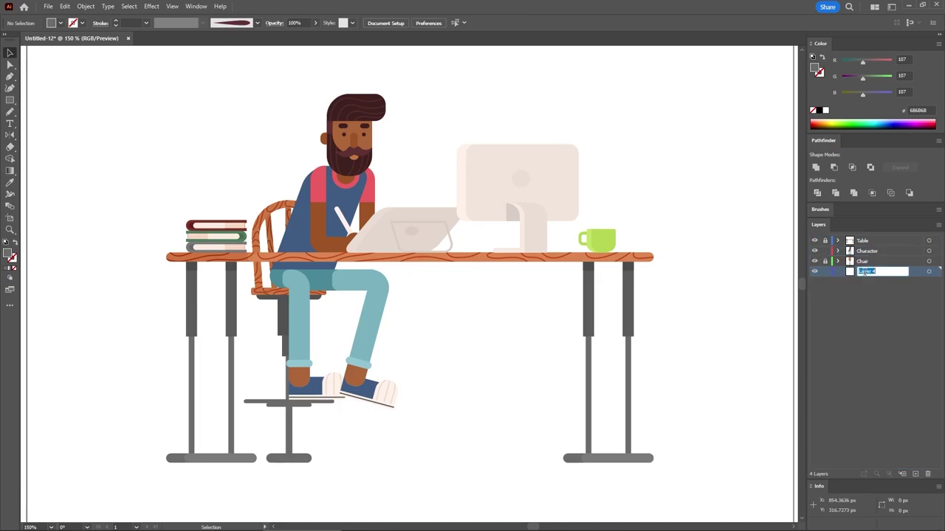
type("Background")
key("Return")
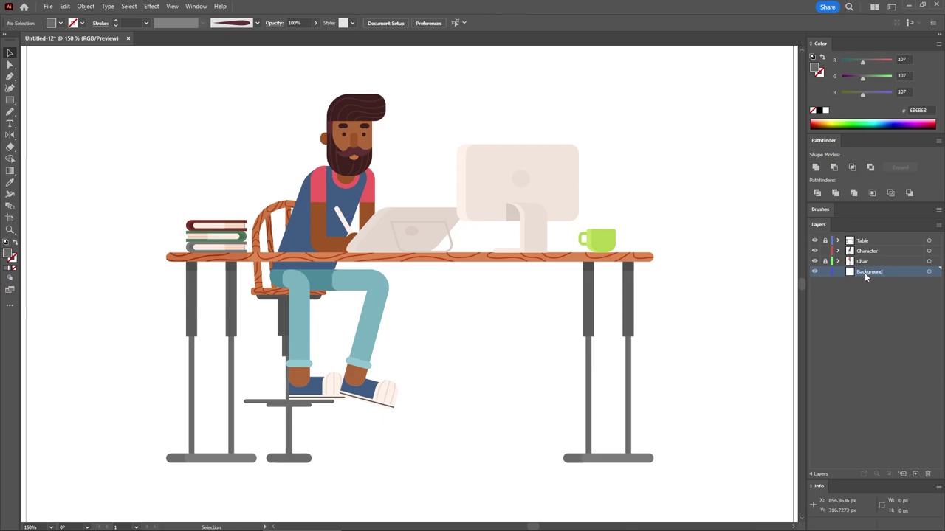
- Create an 850 x 630 px rectangle on the Background layer
left_click(10, 99)
scroll(395, 218, "down", 2)
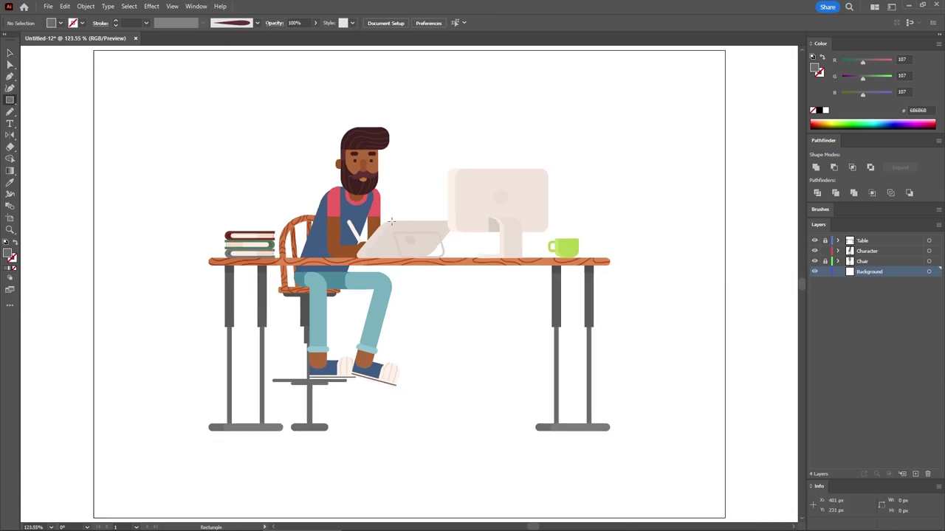
left_click(157, 120)
type("850")
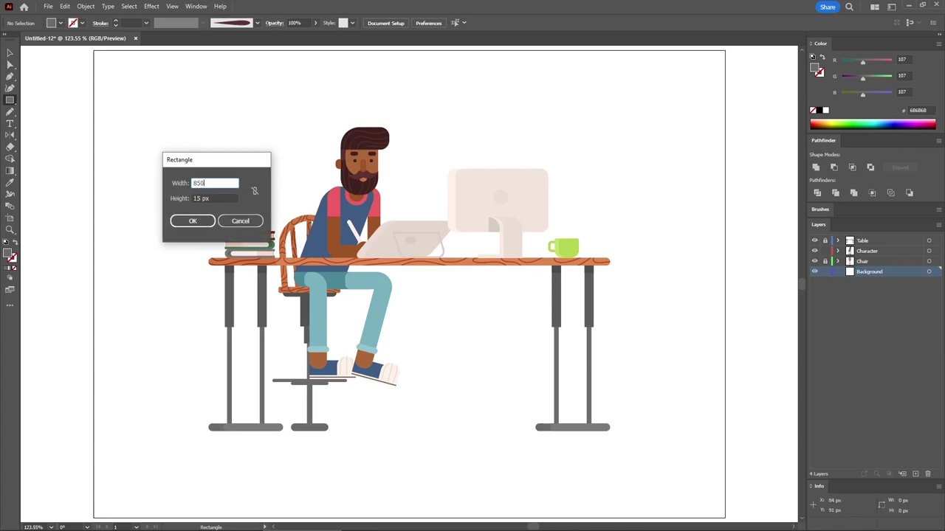
key("Tab")
type("6")
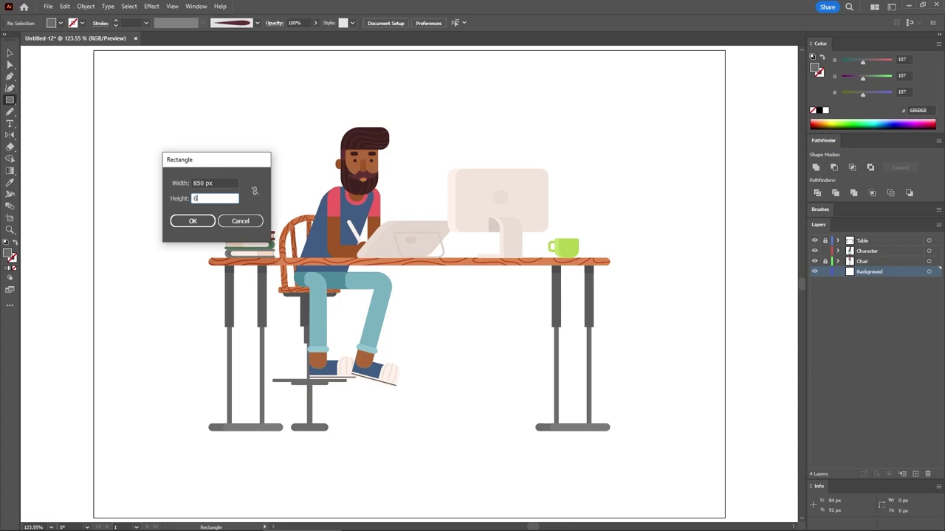
type("30")
key("Return")
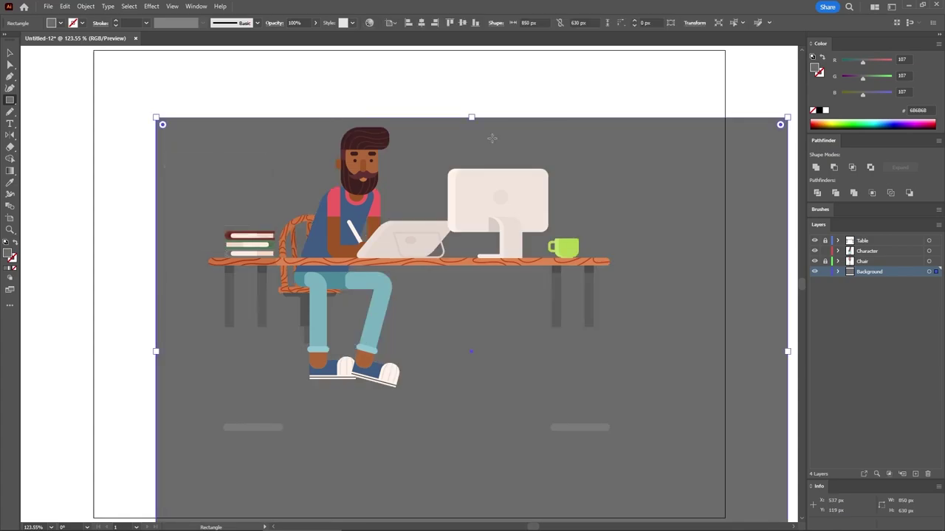
- Fill the background rectangle with pink, RGB 254, 194, 204
left_click(906, 59)
type("254")
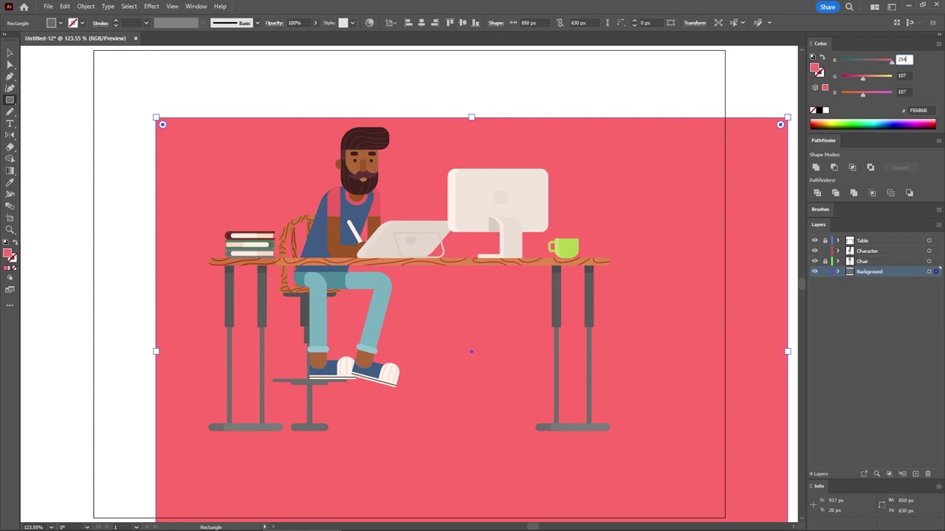
key("Tab")
type("194")
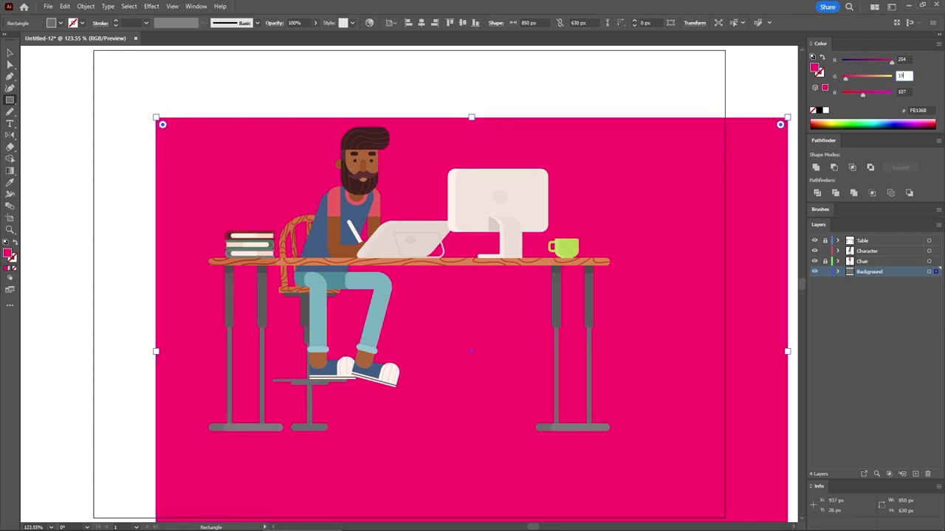
key("Tab")
type("20")
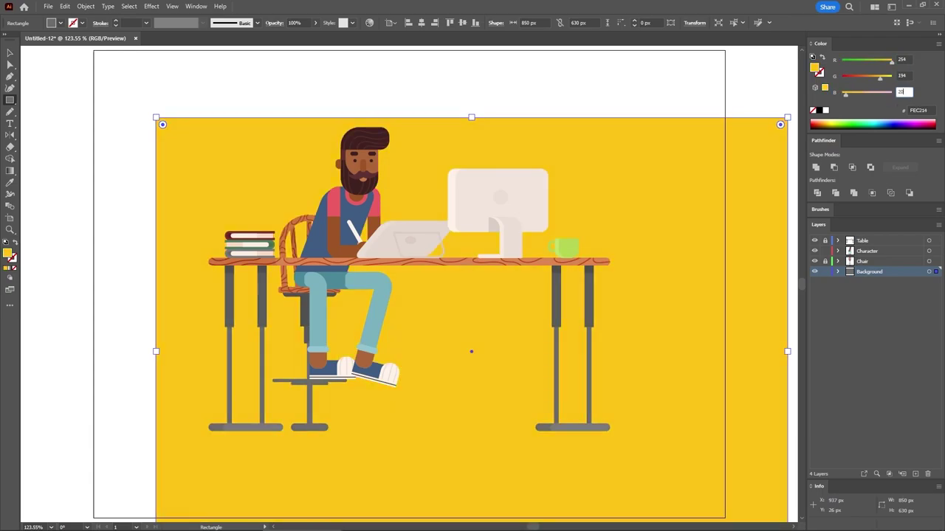
type("4")
key("Return")
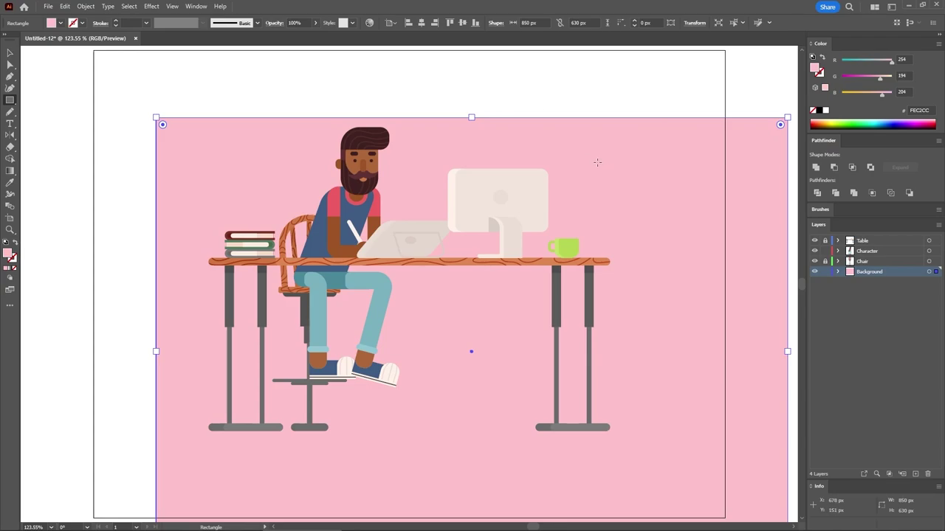
- Centre the background rectangle horizontally and vertically on the artboard
left_click(394, 24)
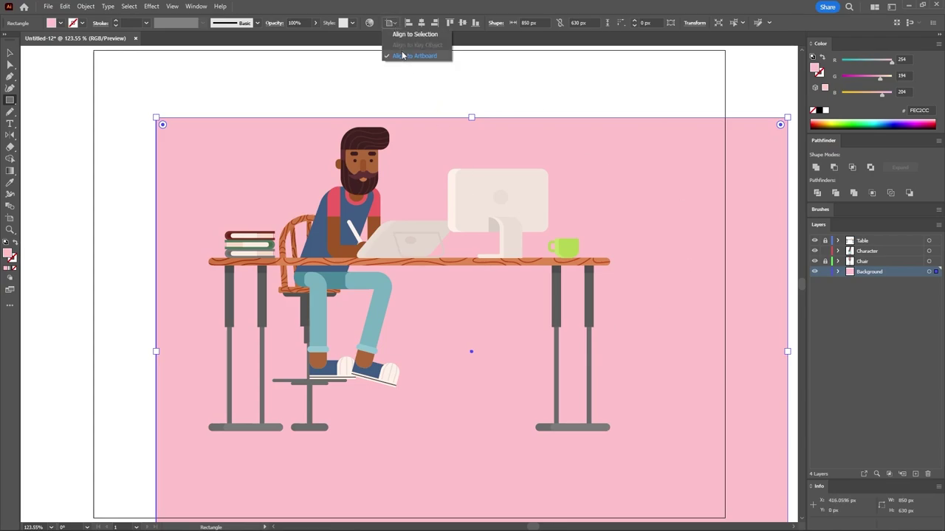
left_click(402, 56)
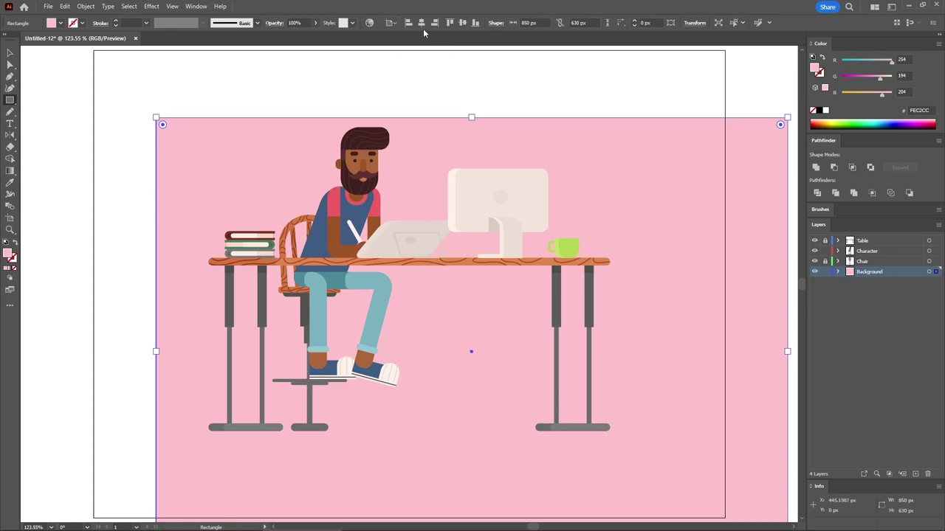
left_click(422, 23)
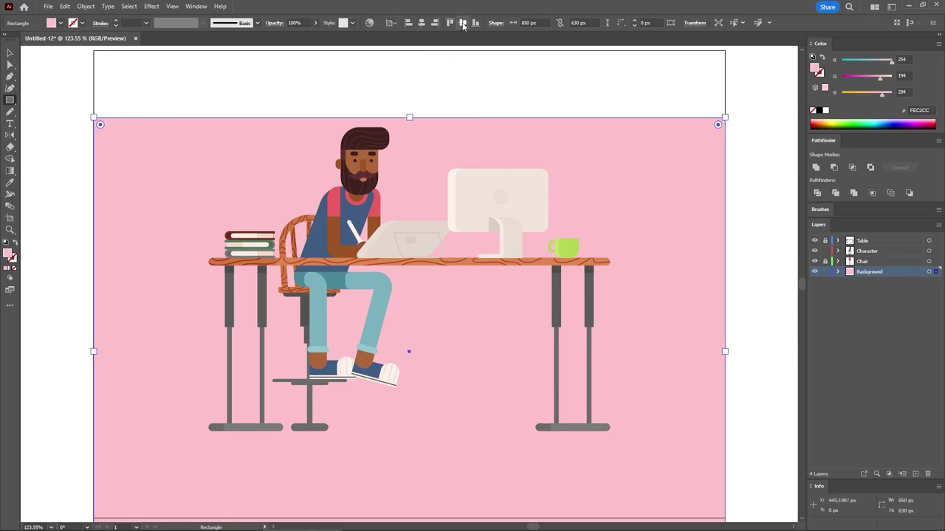
left_click(463, 23)
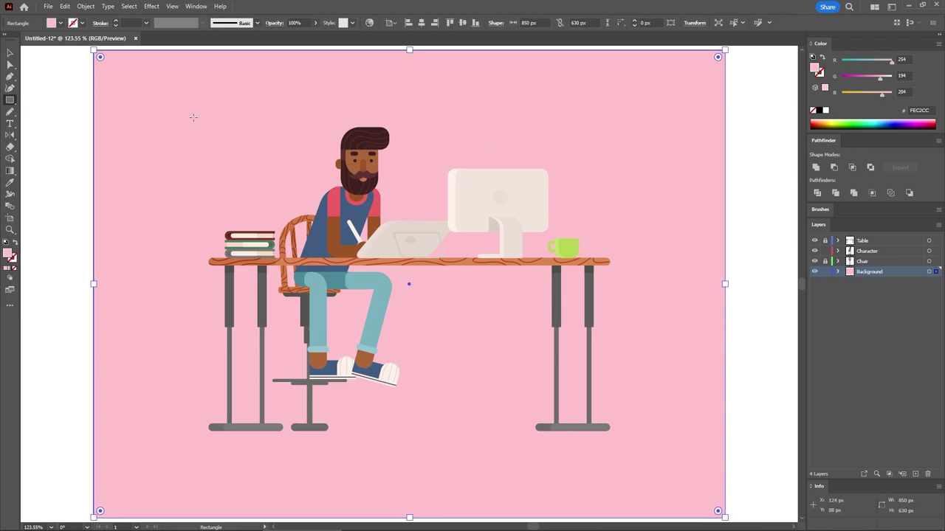
- Create a 600 x 15 px rectangle on the Background layer for the floor
left_click(355, 291)
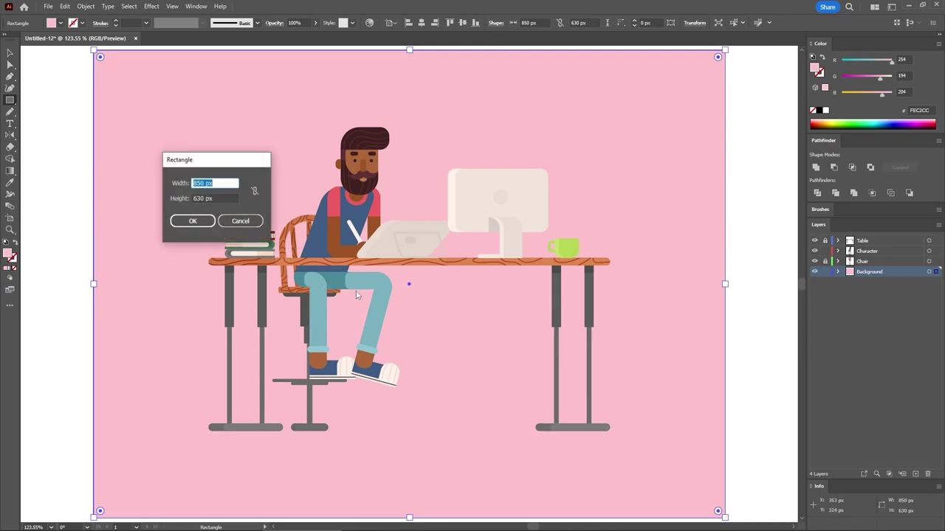
type("600")
key("Tab")
type("15")
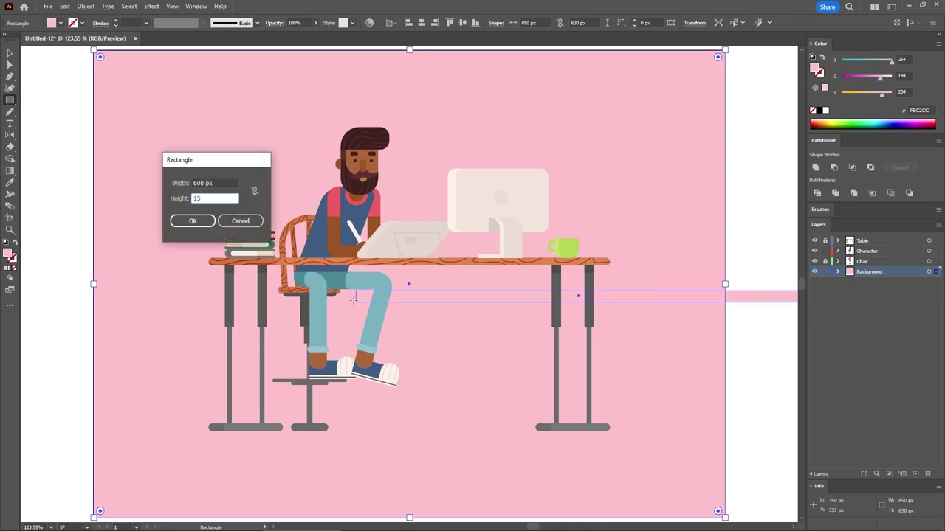
key("Return")
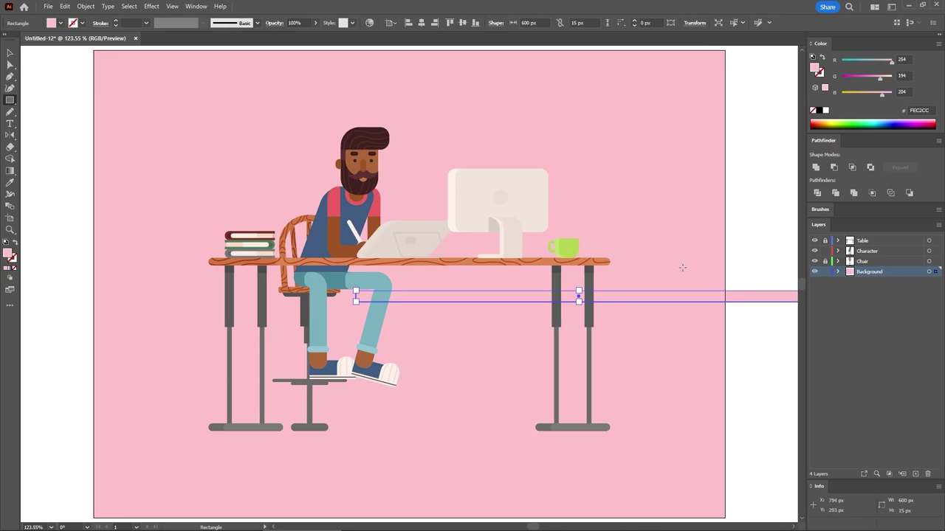
- Fill the 600 x 15 px floor rectangle with darker pink, RGB 253, 169, 182
left_click(910, 57)
type("253")
key("Tab")
type("1")
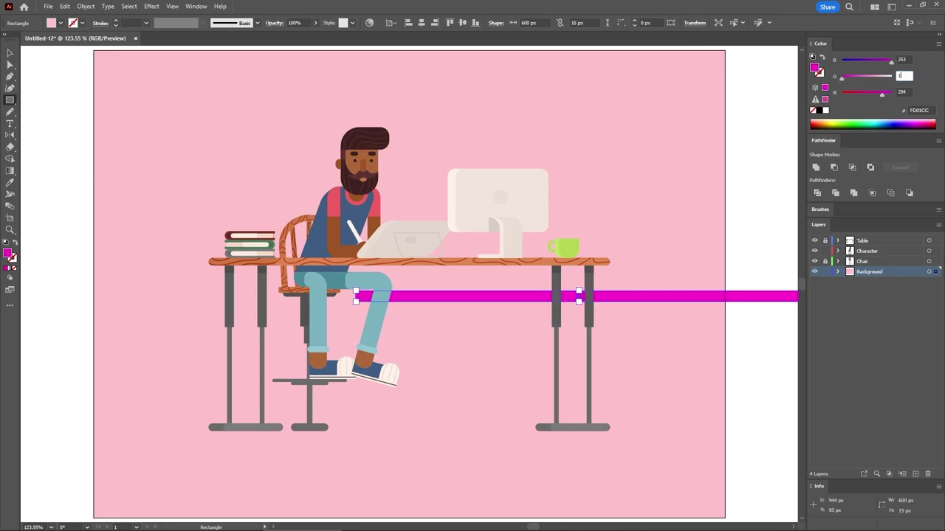
type("69")
key("Tab")
type("1")
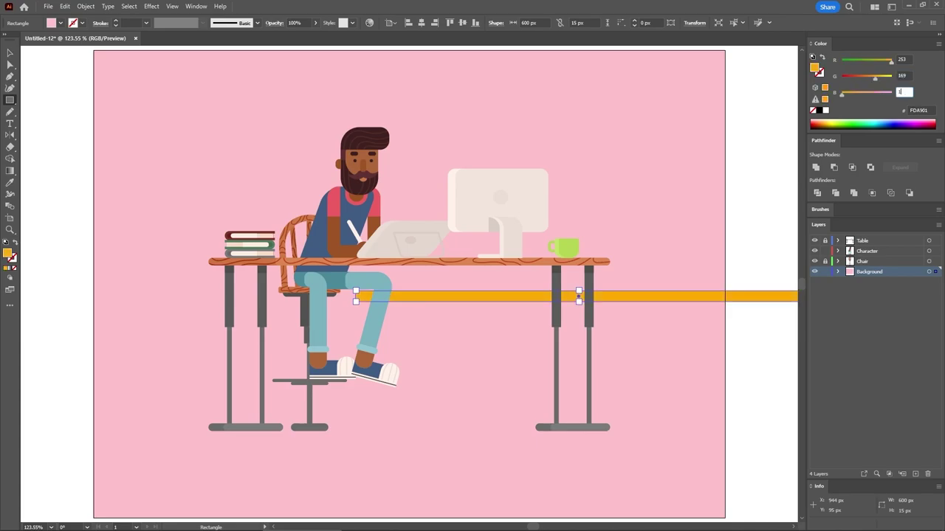
type("82")
key("Return")
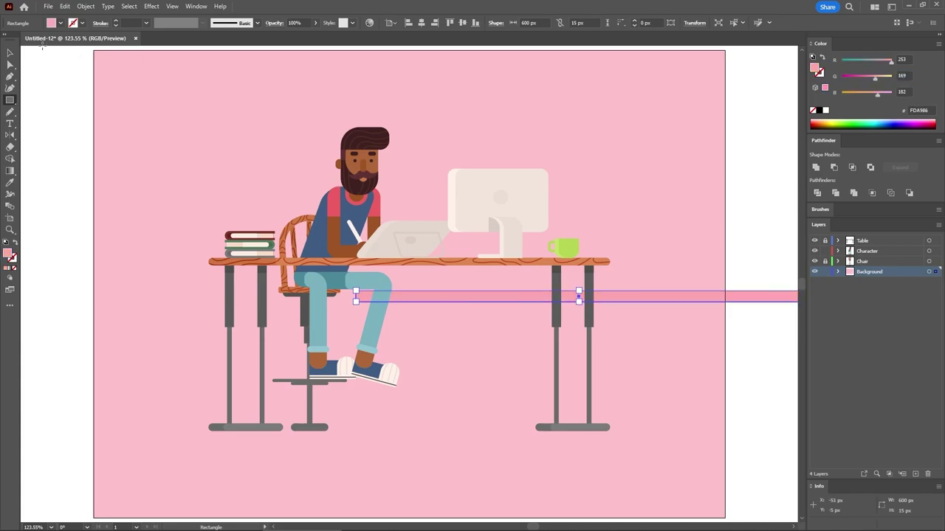
- Move the floor rectangle directly under the table and chair feet and centre it horizontally on the artboard
key("v")
left_click_drag(670, 295, 503, 437)
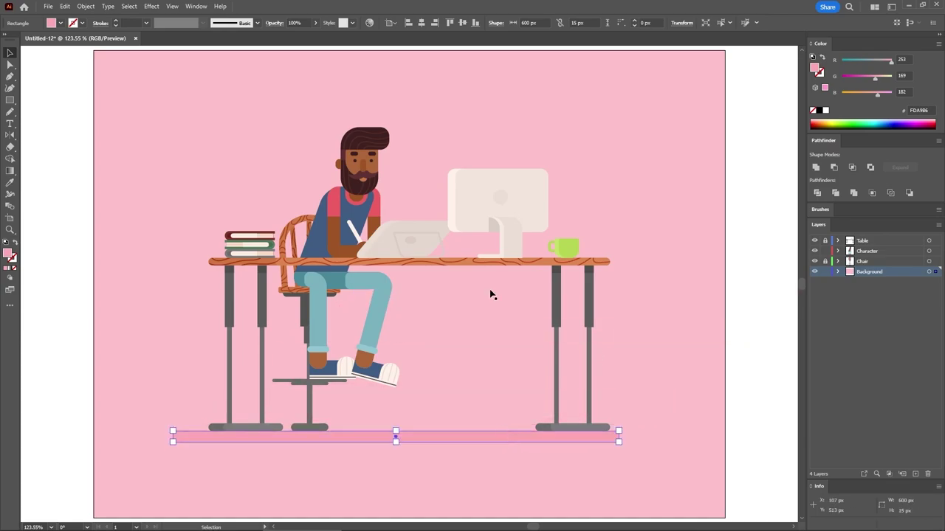
left_click(421, 23)
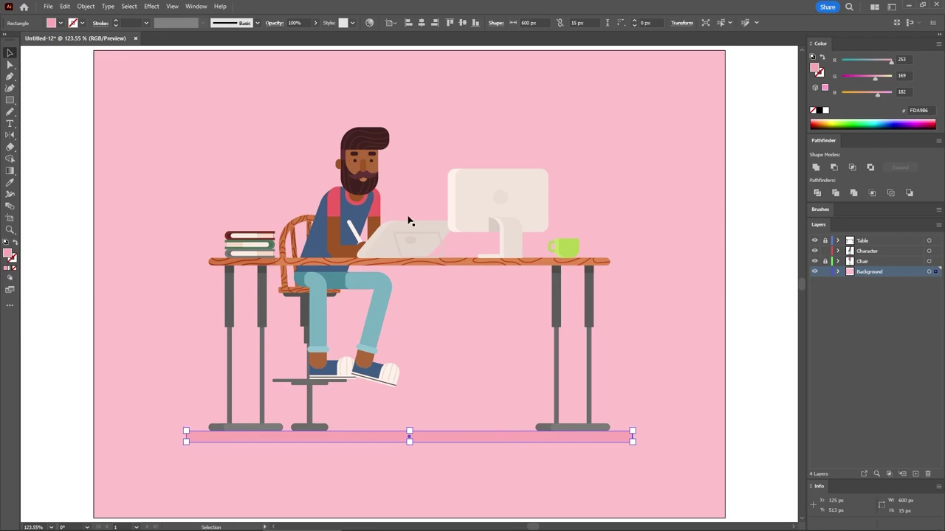
- Fully round the corners of the floor rectangle beneath the table
left_click(10, 64)
left_click_drag(178, 448, 248, 462)
left_click(728, 405)
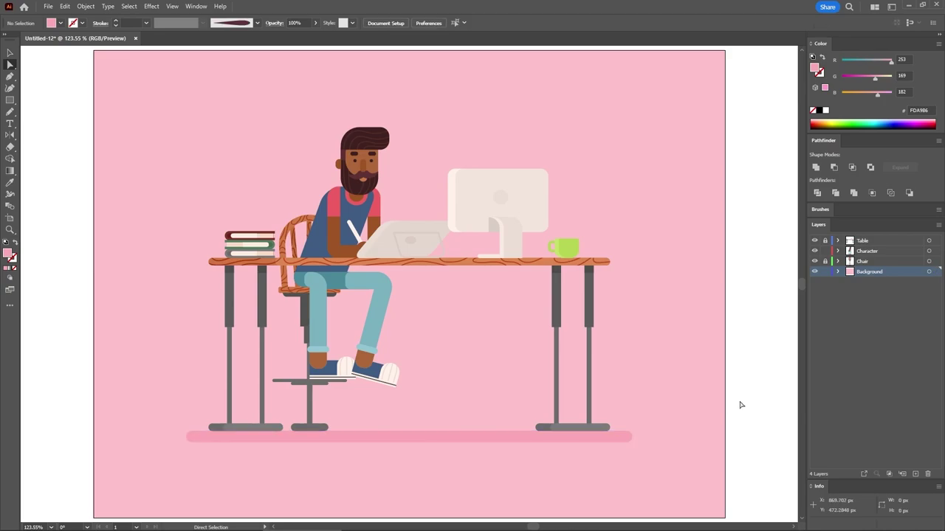
key("ctrl+=")
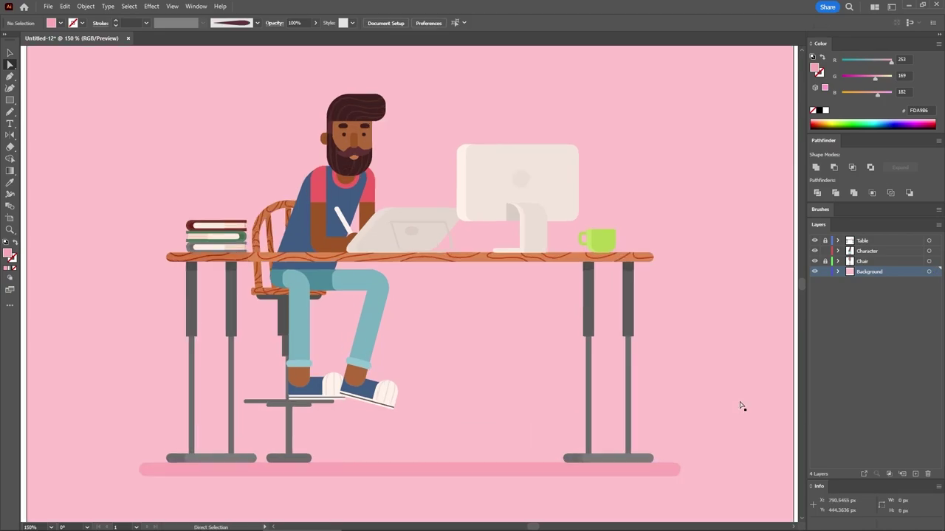